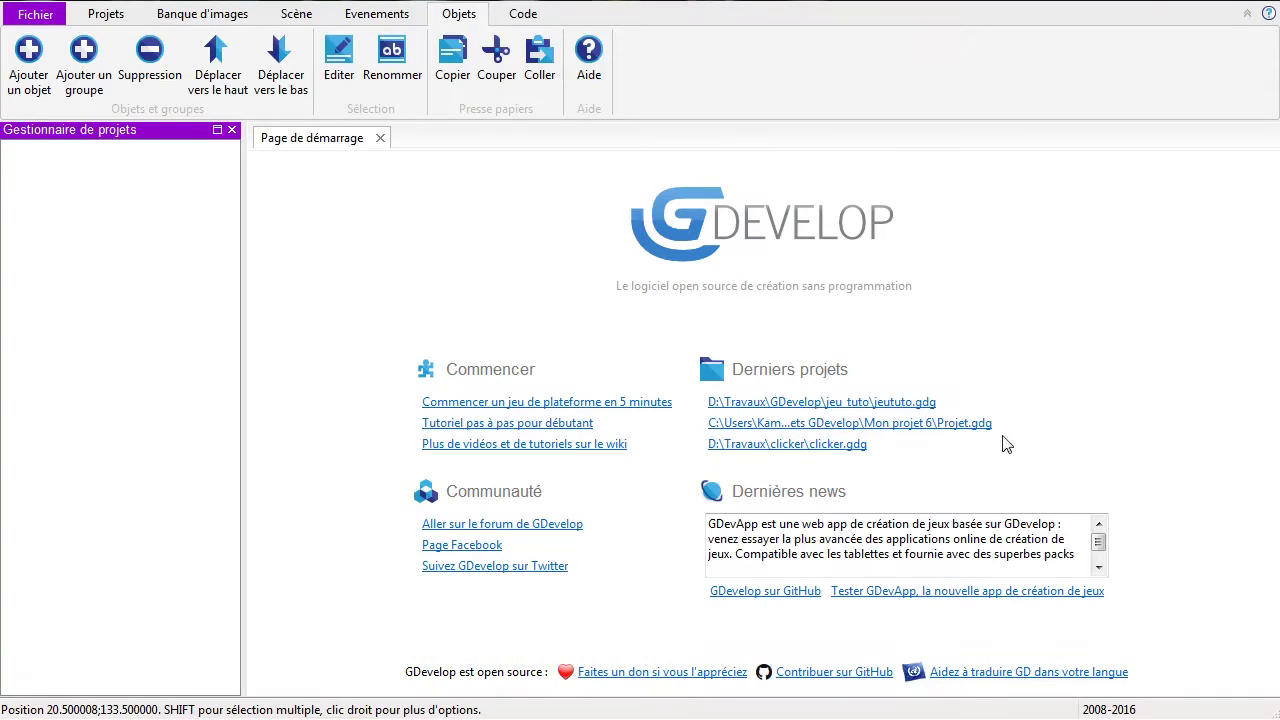
Step: Open the recent project jeututo.gdg and its level00 scene
{"action": "left_click", "coordinate": [815, 403]}
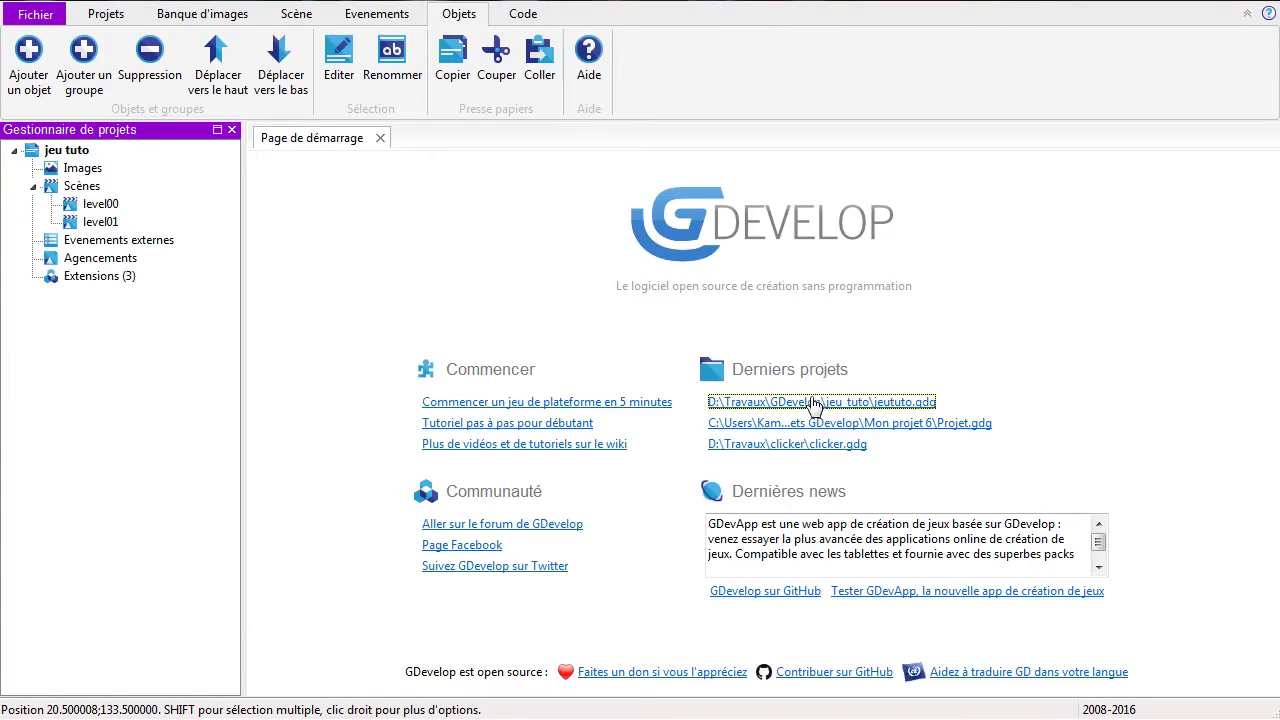
{"action": "double_click", "coordinate": [92, 204]}
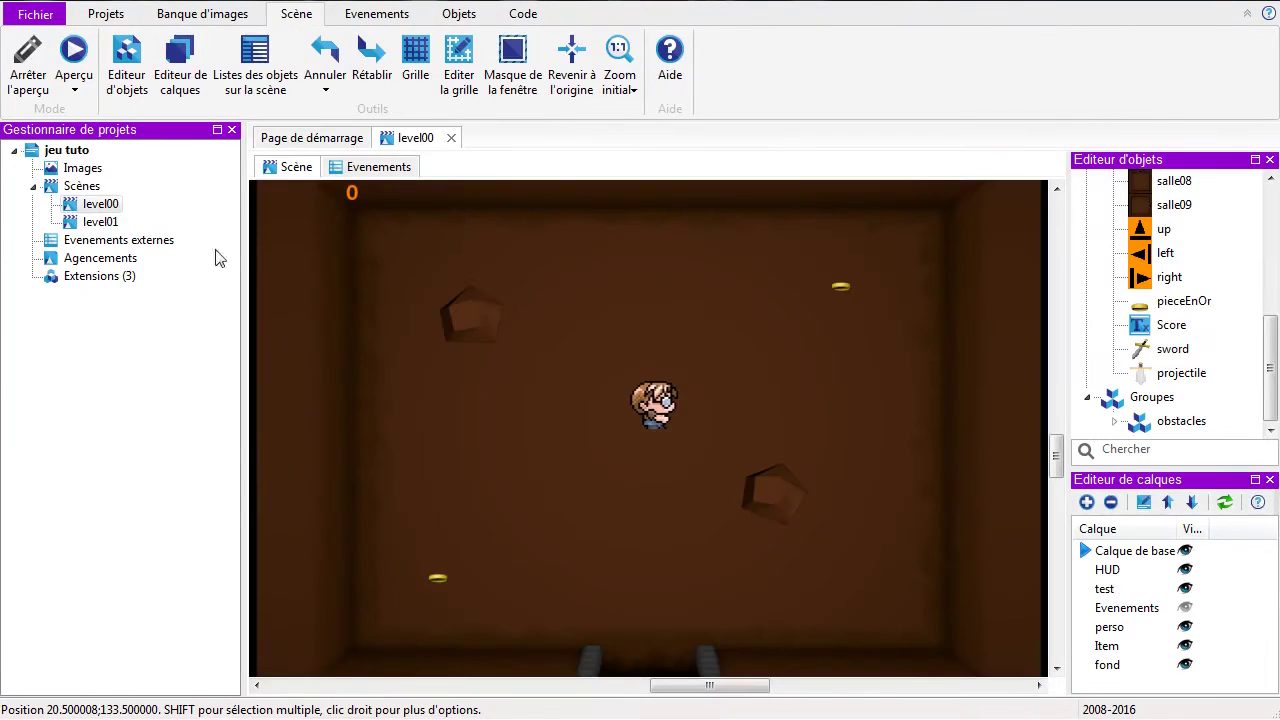
Step: Examine the layout of level00's connected rooms at 10% and 25% zoom
{"action": "left_click", "coordinate": [622, 88]}
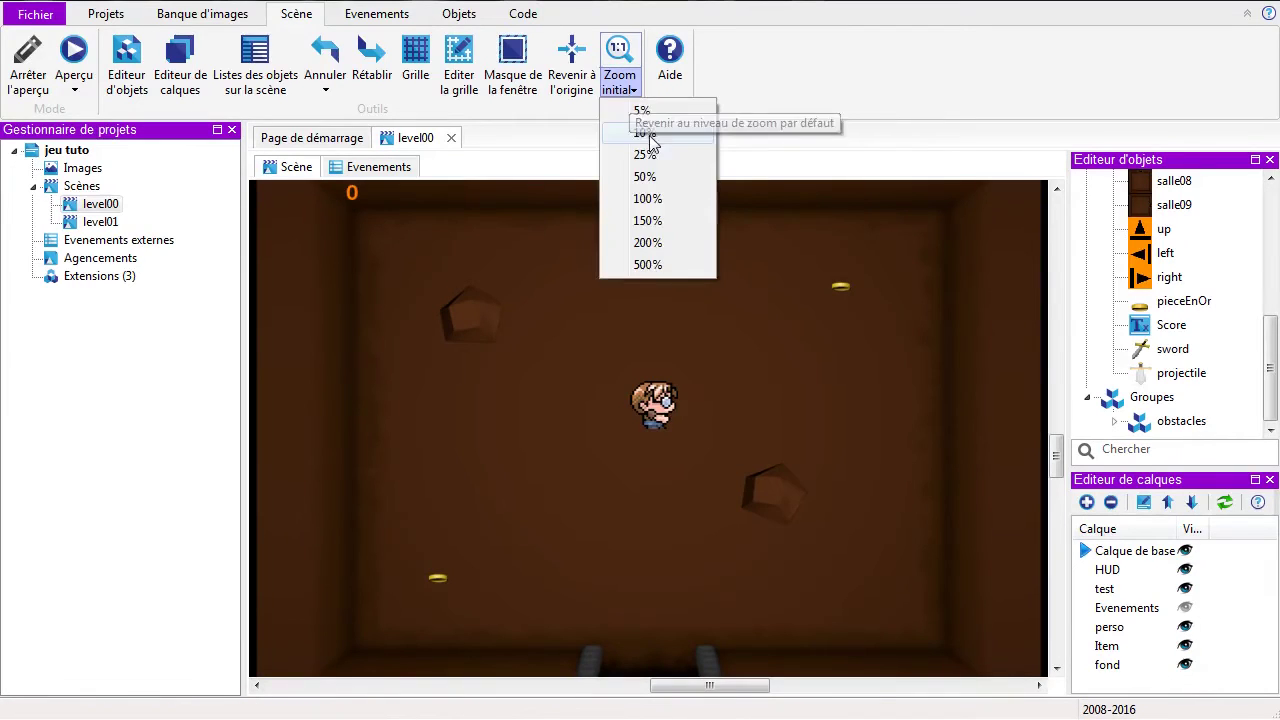
{"action": "left_click", "coordinate": [646, 133]}
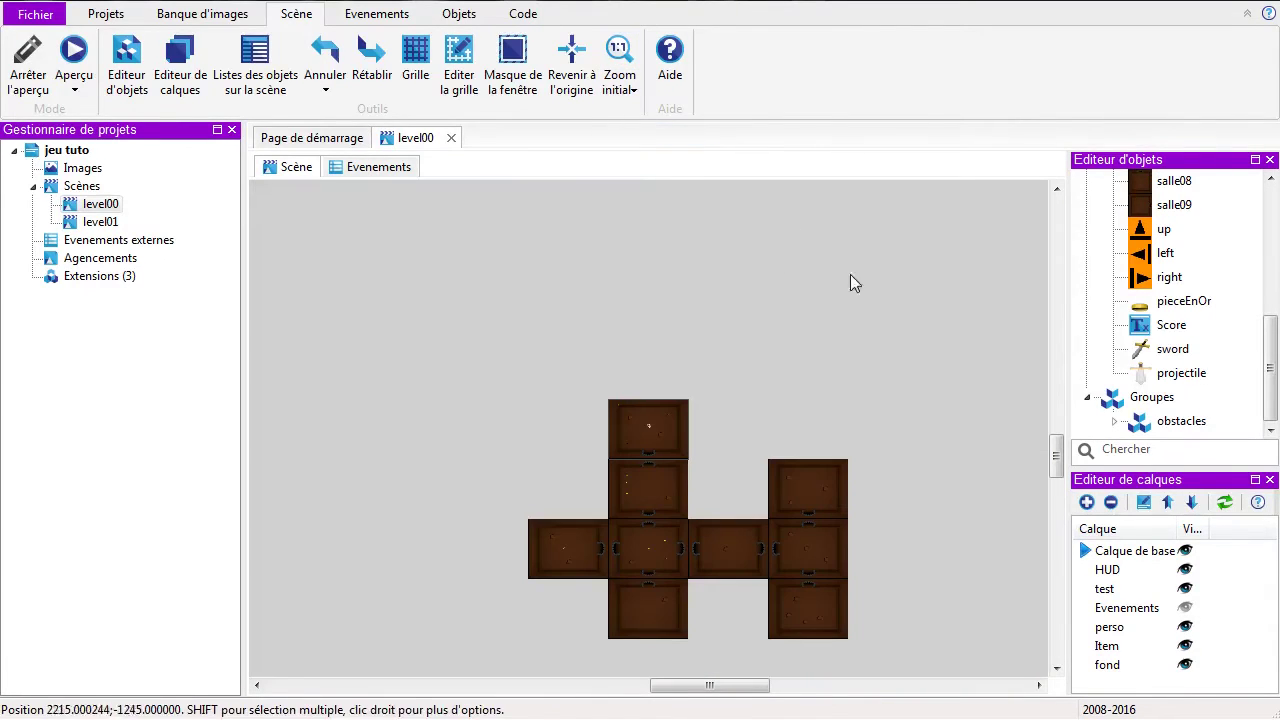
{"action": "left_click", "coordinate": [628, 100]}
{"action": "left_click", "coordinate": [643, 152]}
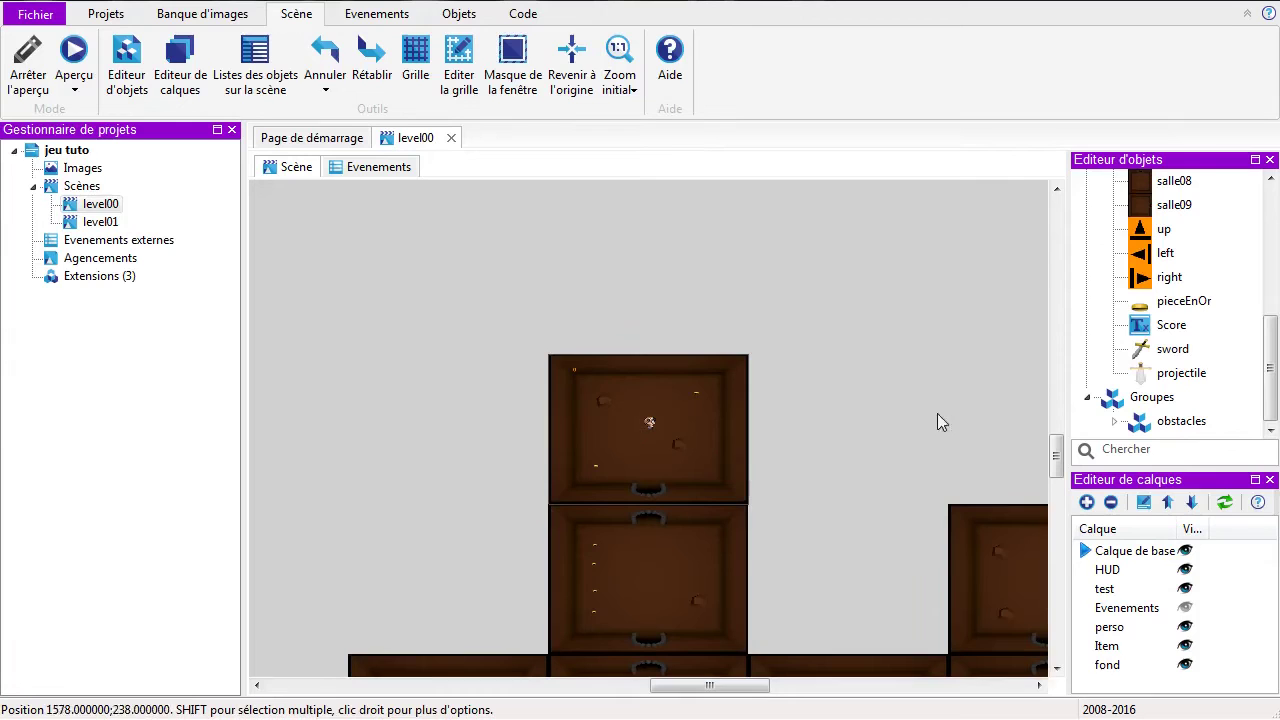
{"action": "left_click_drag", "start_coordinate": [1055, 455], "coordinate": [1054, 536]}
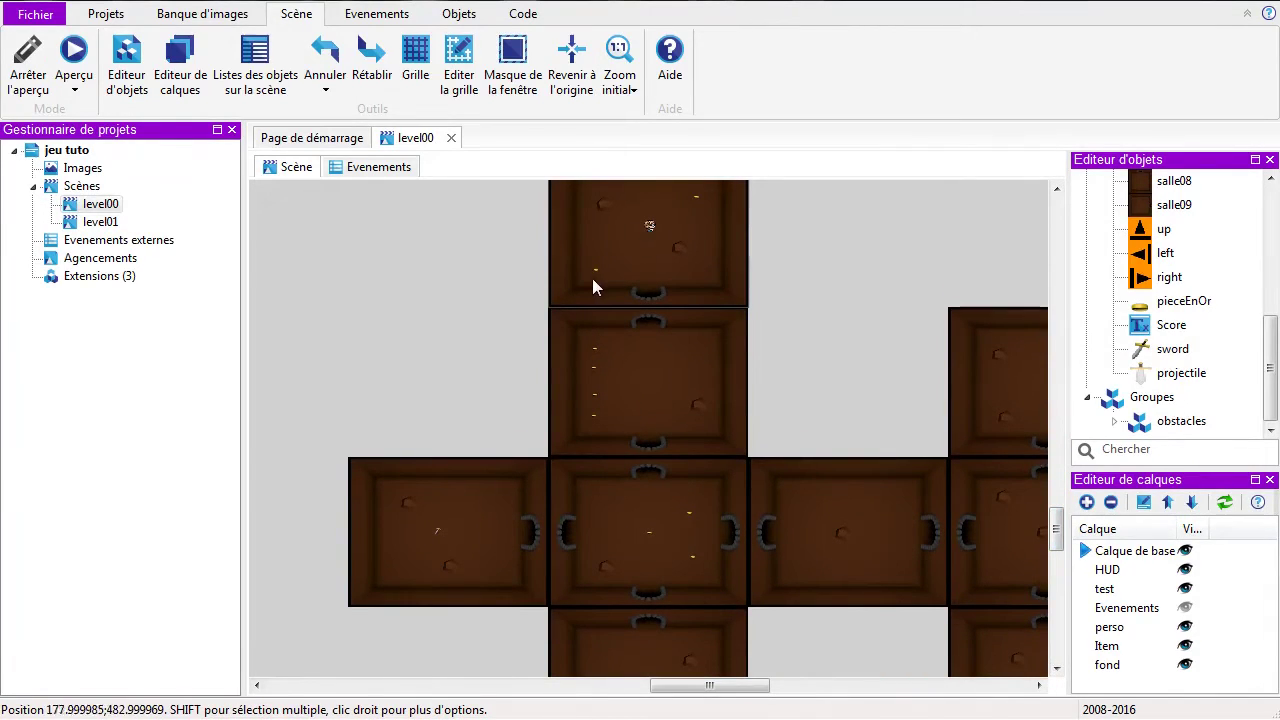
{"action": "left_click_drag", "start_coordinate": [1055, 530], "coordinate": [1036, 503]}
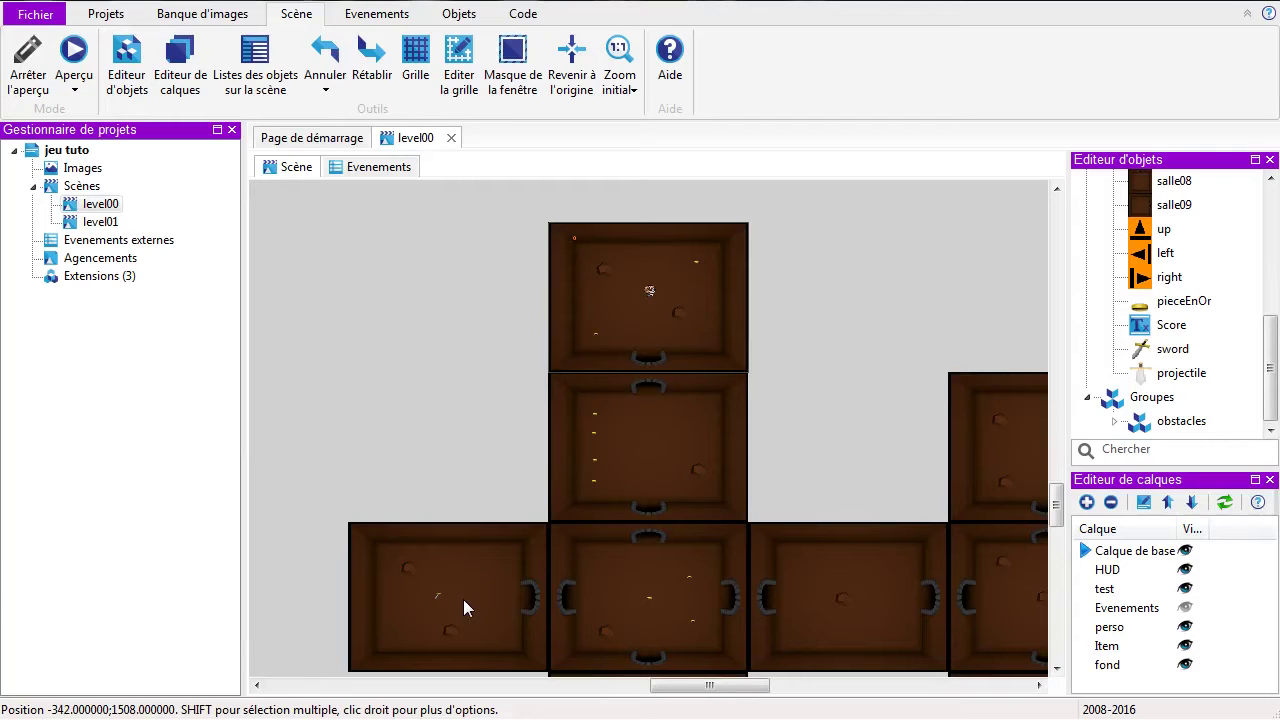
{"action": "left_click_drag", "start_coordinate": [1057, 507], "coordinate": [1057, 572]}
{"action": "left_click_drag", "start_coordinate": [700, 688], "coordinate": [798, 700]}
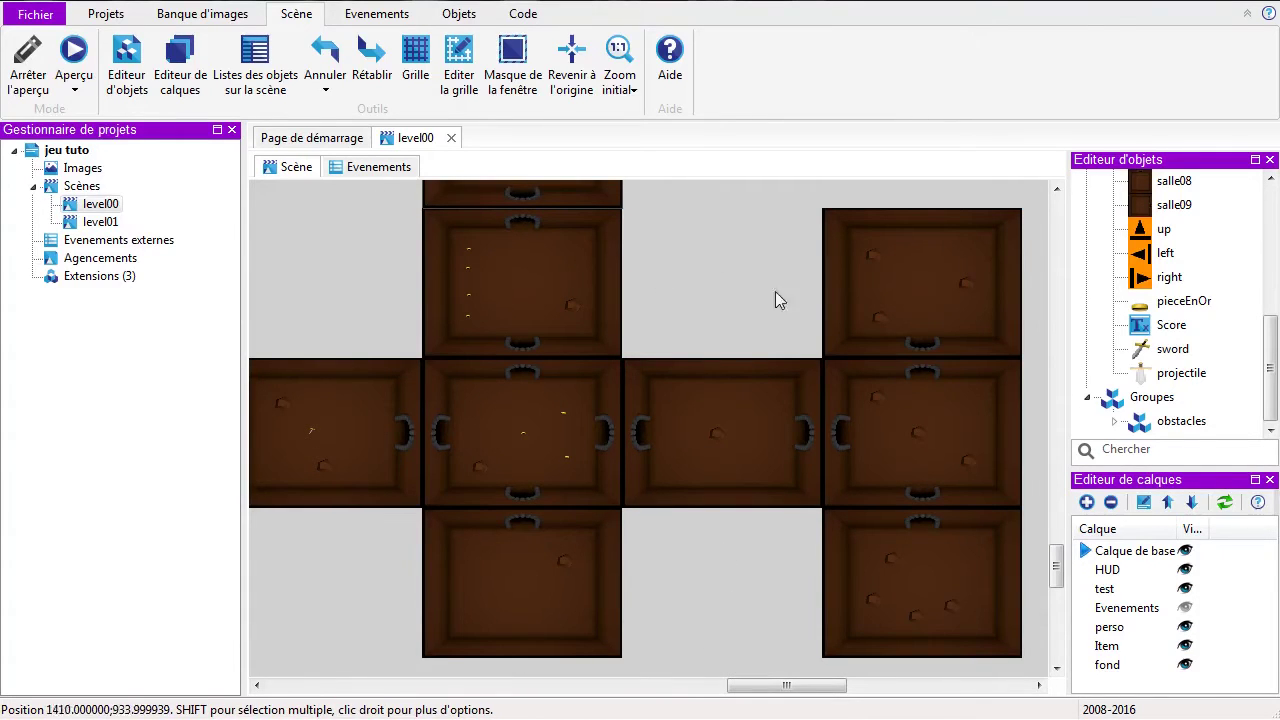
{"action": "left_click_drag", "start_coordinate": [760, 686], "coordinate": [744, 690]}
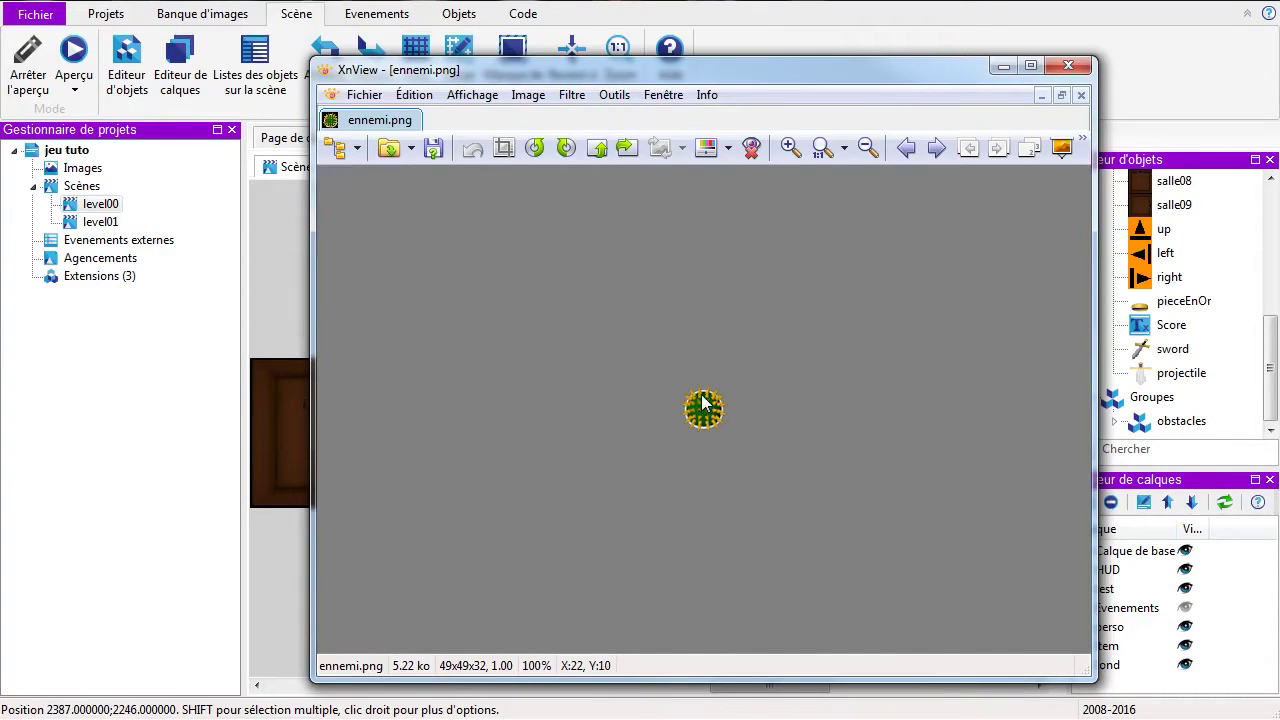
Step: View the enemy picture ennemi.png in XnView, then close the viewer
{"action": "left_click_drag", "start_coordinate": [805, 73], "coordinate": [891, 129]}
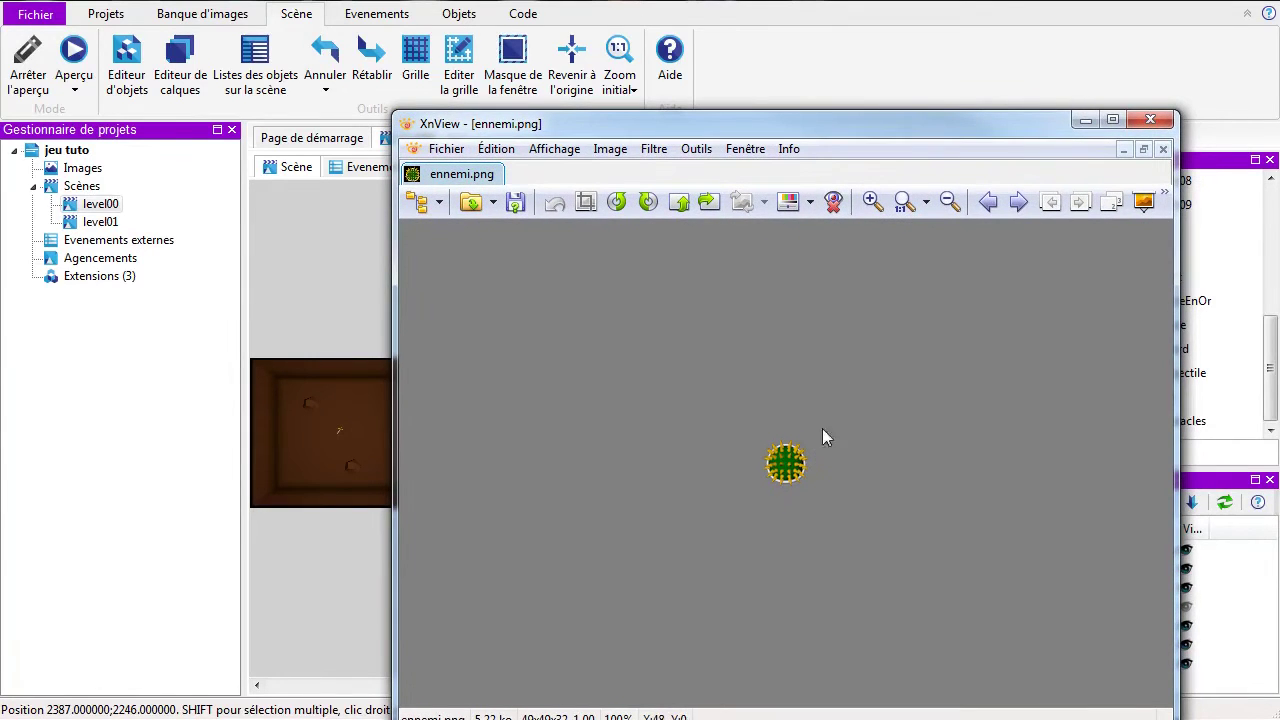
{"action": "left_click", "coordinate": [1150, 120]}
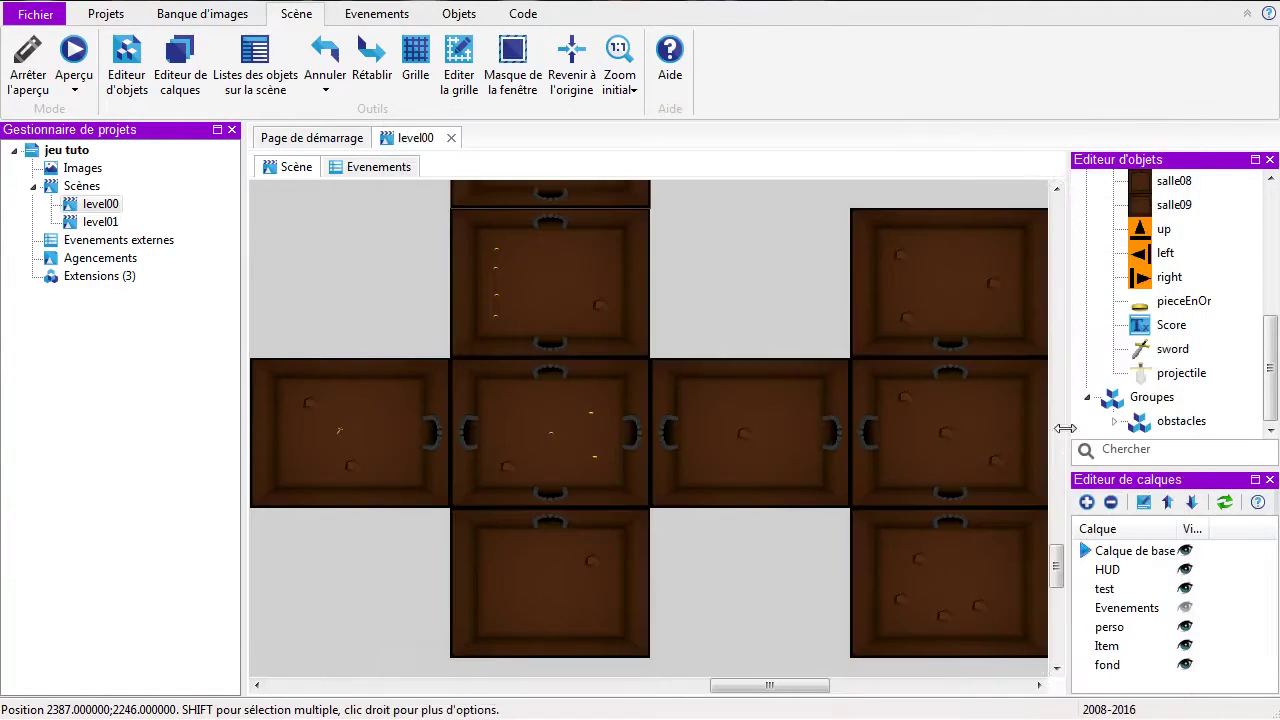
Step: Disable diagonal paths in the TopDownMovement behavior of the joueur character in the starting room
{"action": "left_click_drag", "start_coordinate": [1056, 566], "coordinate": [1040, 494]}
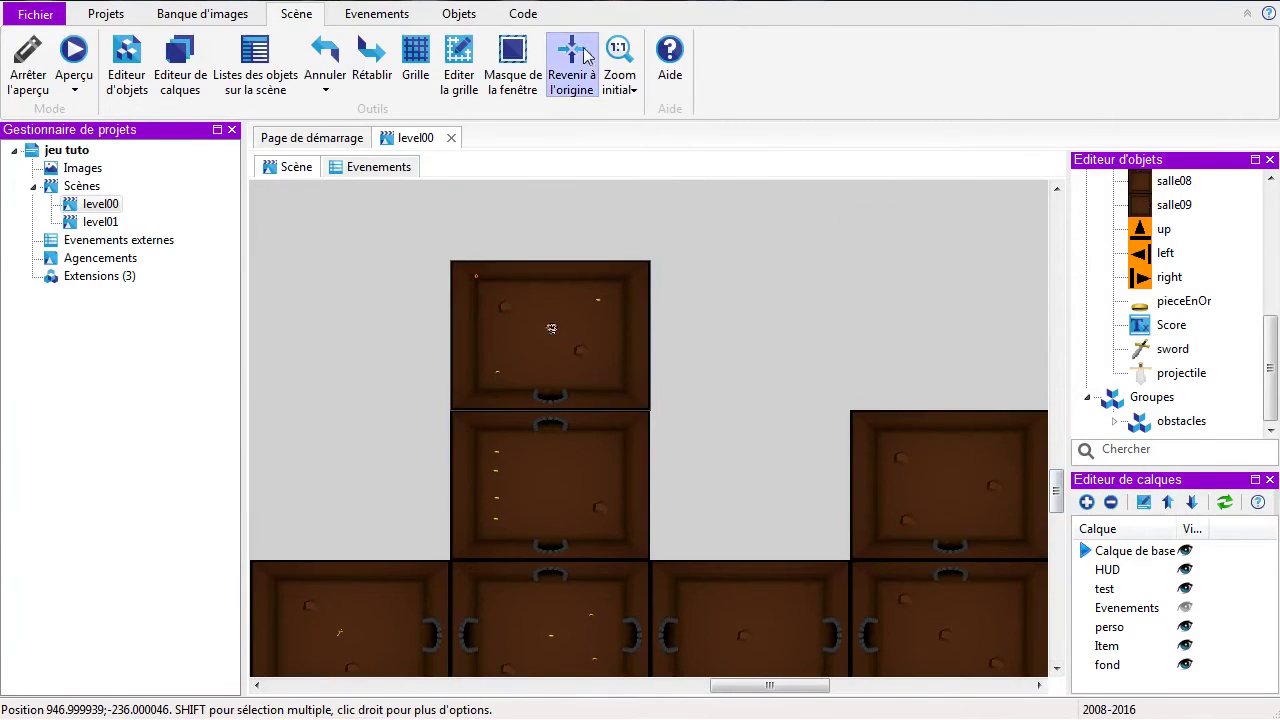
{"action": "left_click", "coordinate": [580, 58]}
{"action": "left_click", "coordinate": [619, 62]}
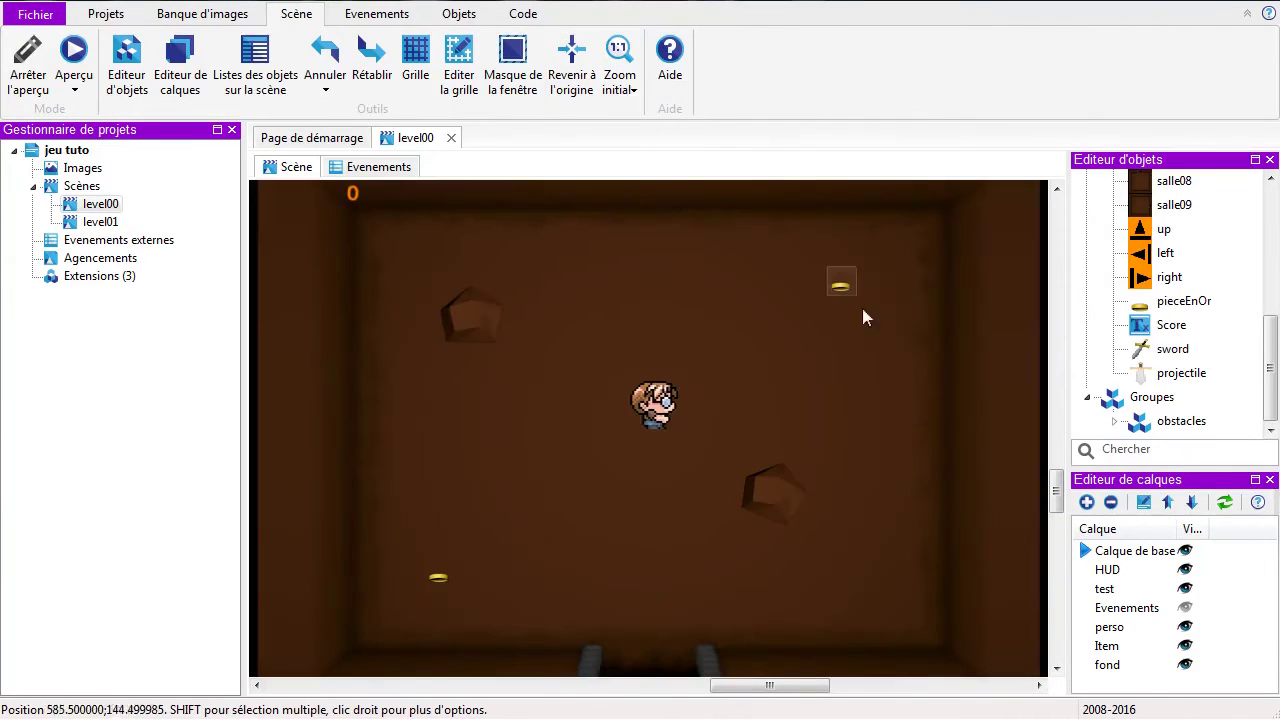
{"action": "double_click", "coordinate": [660, 420]}
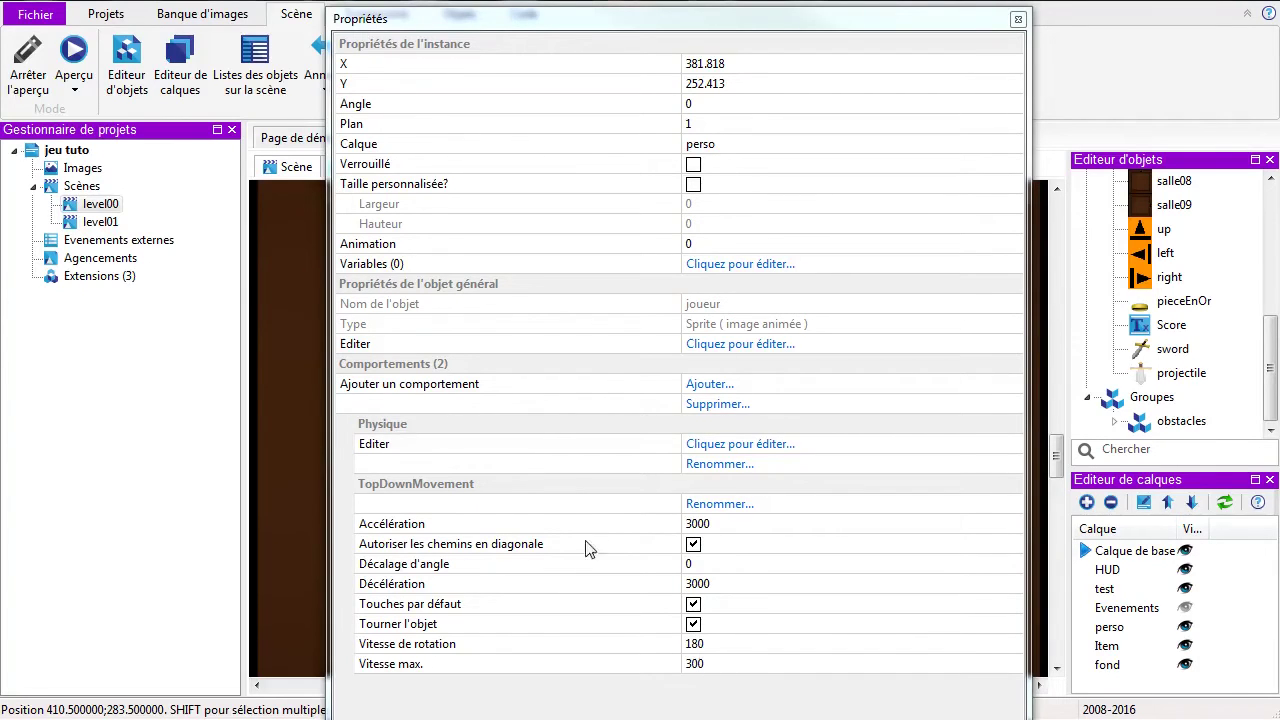
{"action": "left_click", "coordinate": [693, 545]}
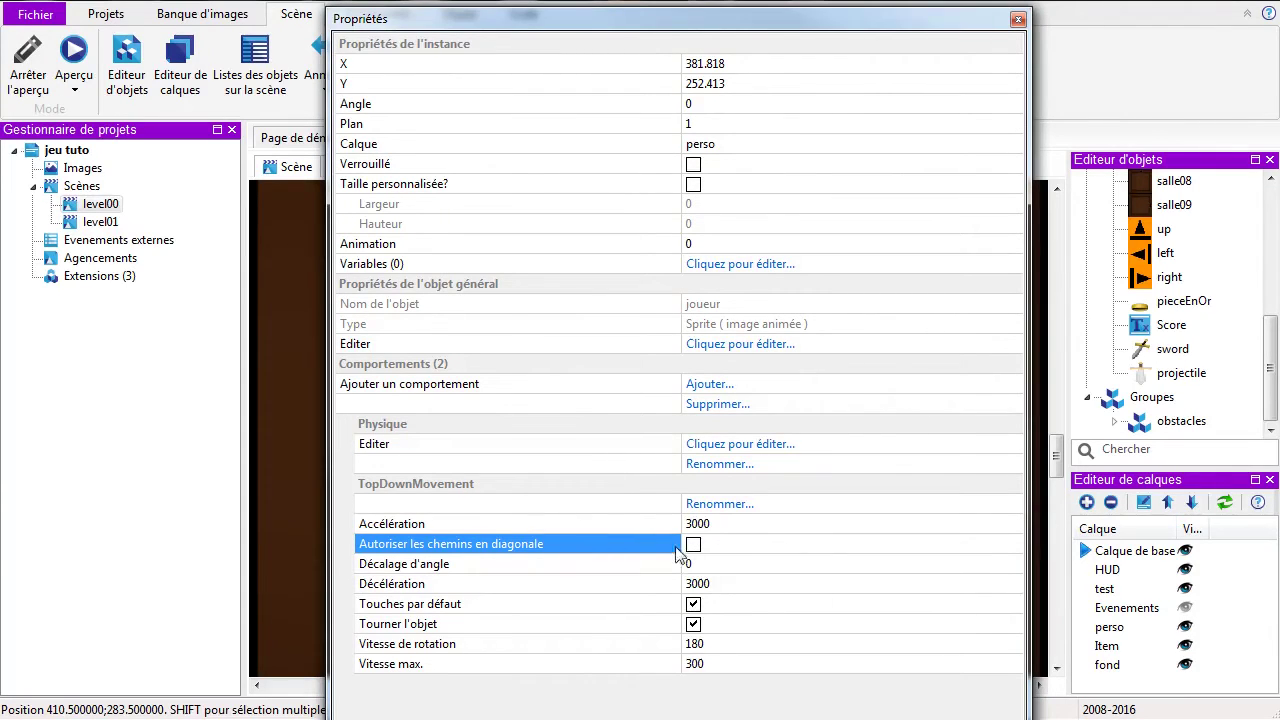
{"action": "left_click", "coordinate": [1018, 22]}
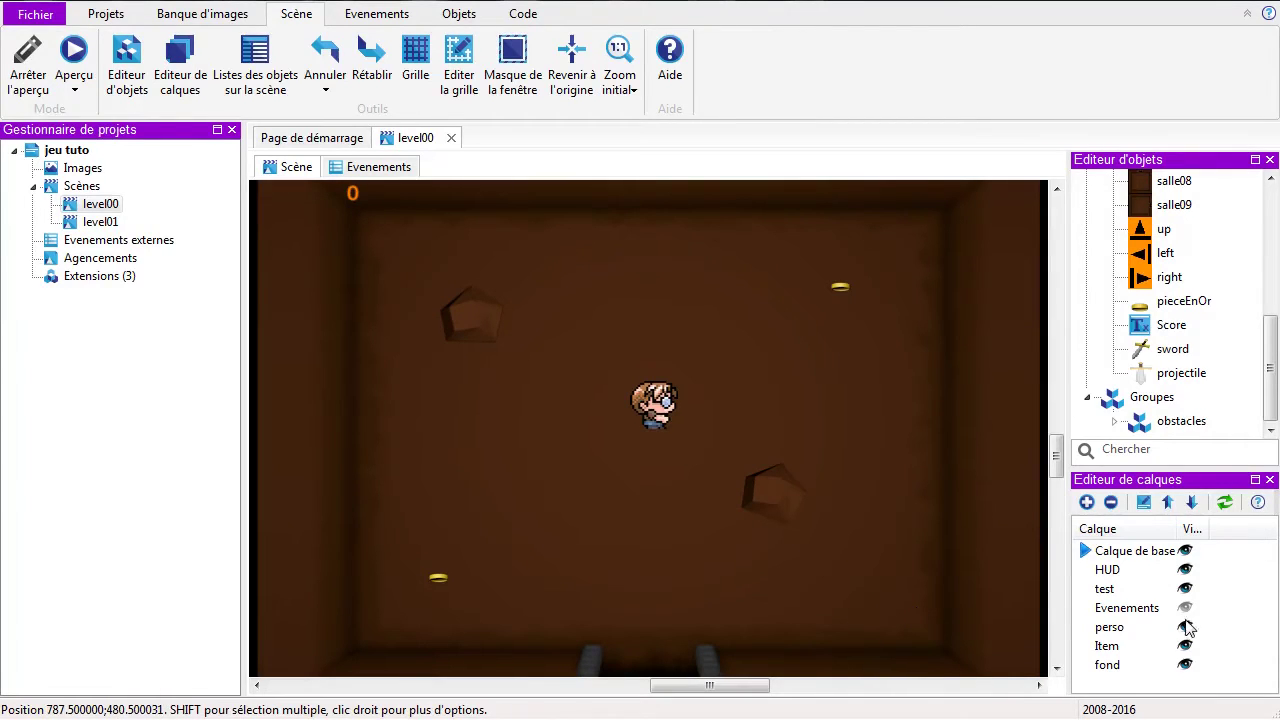
Step: Make perso the active layer and add a new Sprite object named ennemi to the scene's objects
{"action": "left_click", "coordinate": [1113, 628]}
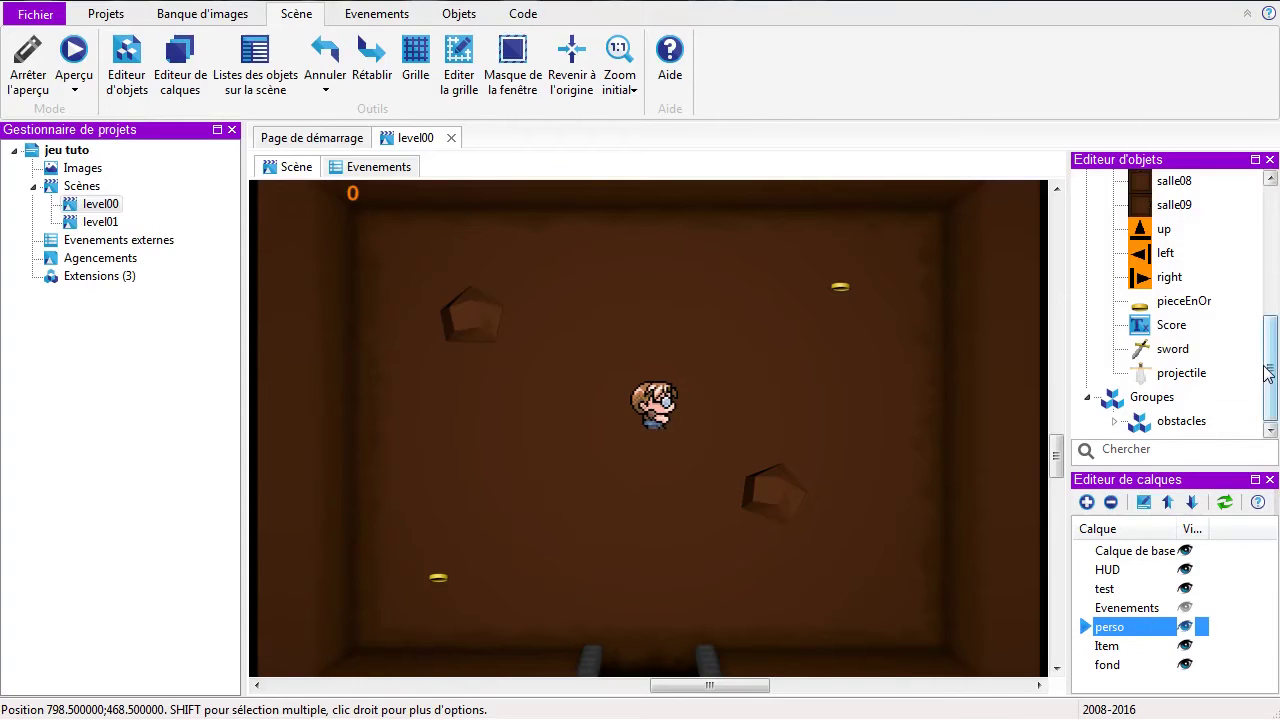
{"action": "scroll", "coordinate": [1273, 368], "scroll_direction": "up", "scroll_amount": 8}
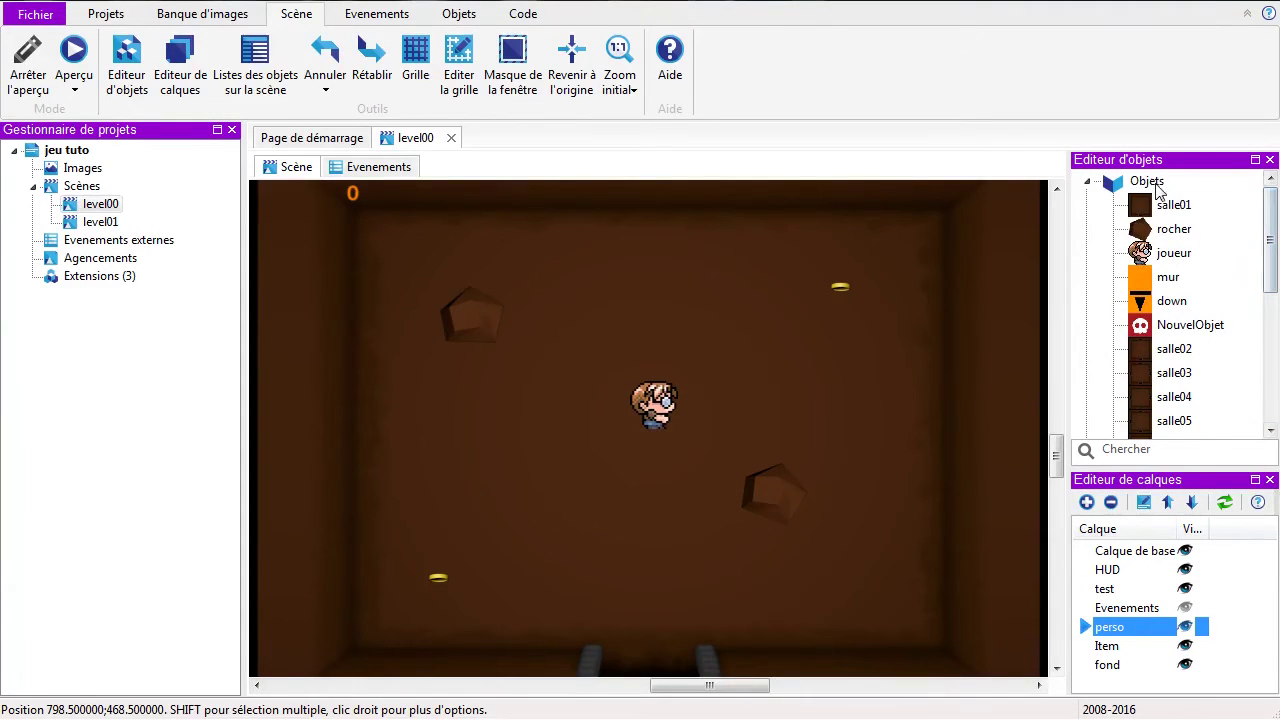
{"action": "left_click", "coordinate": [1150, 183]}
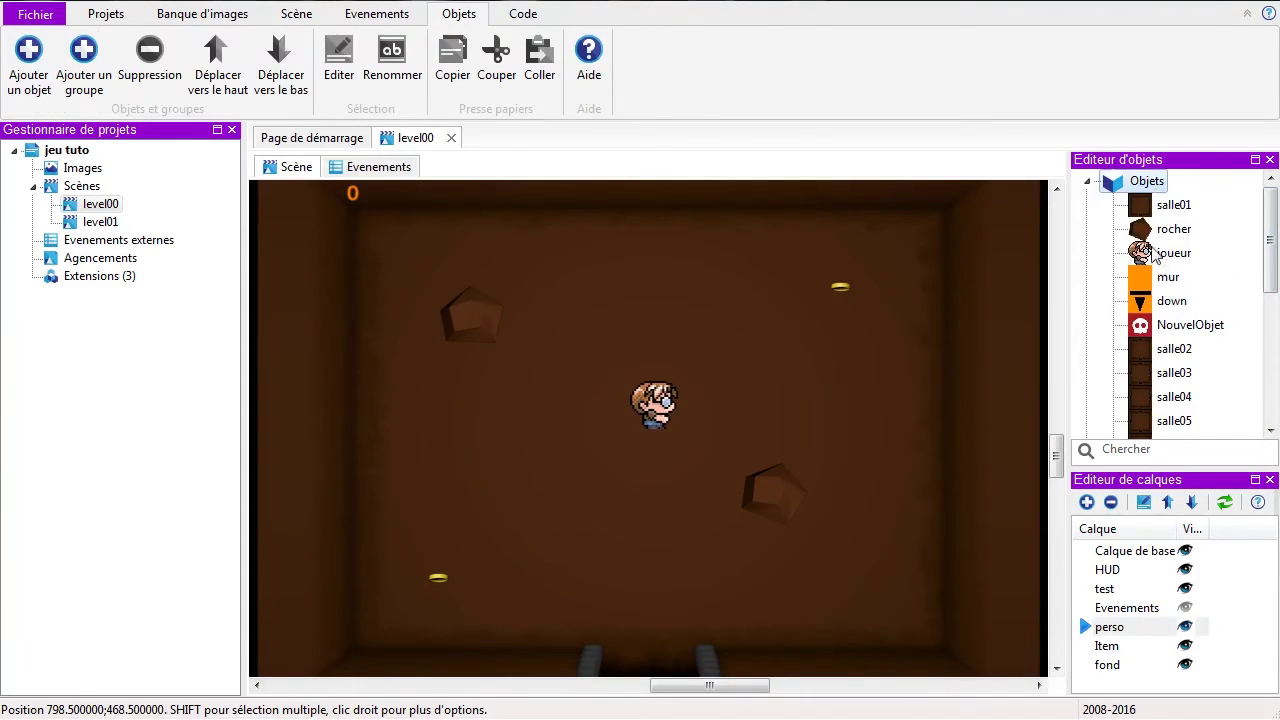
{"action": "right_click", "coordinate": [1122, 183]}
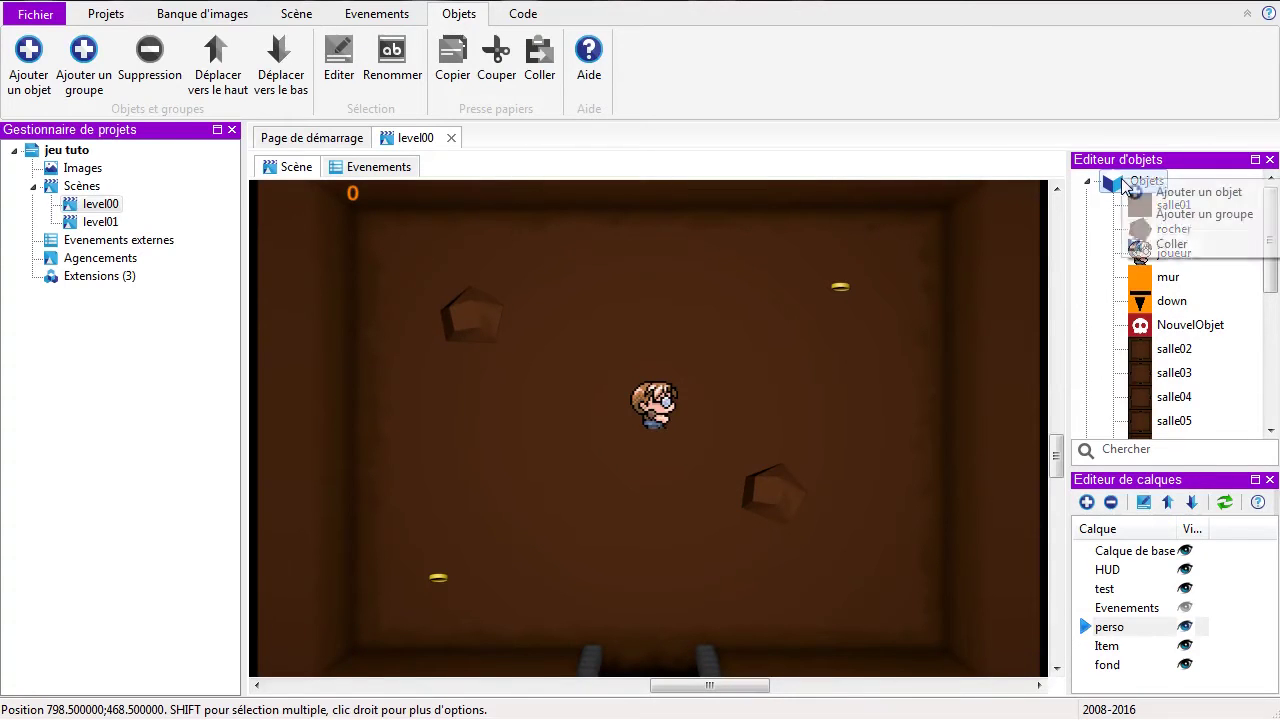
{"action": "left_click", "coordinate": [1140, 194]}
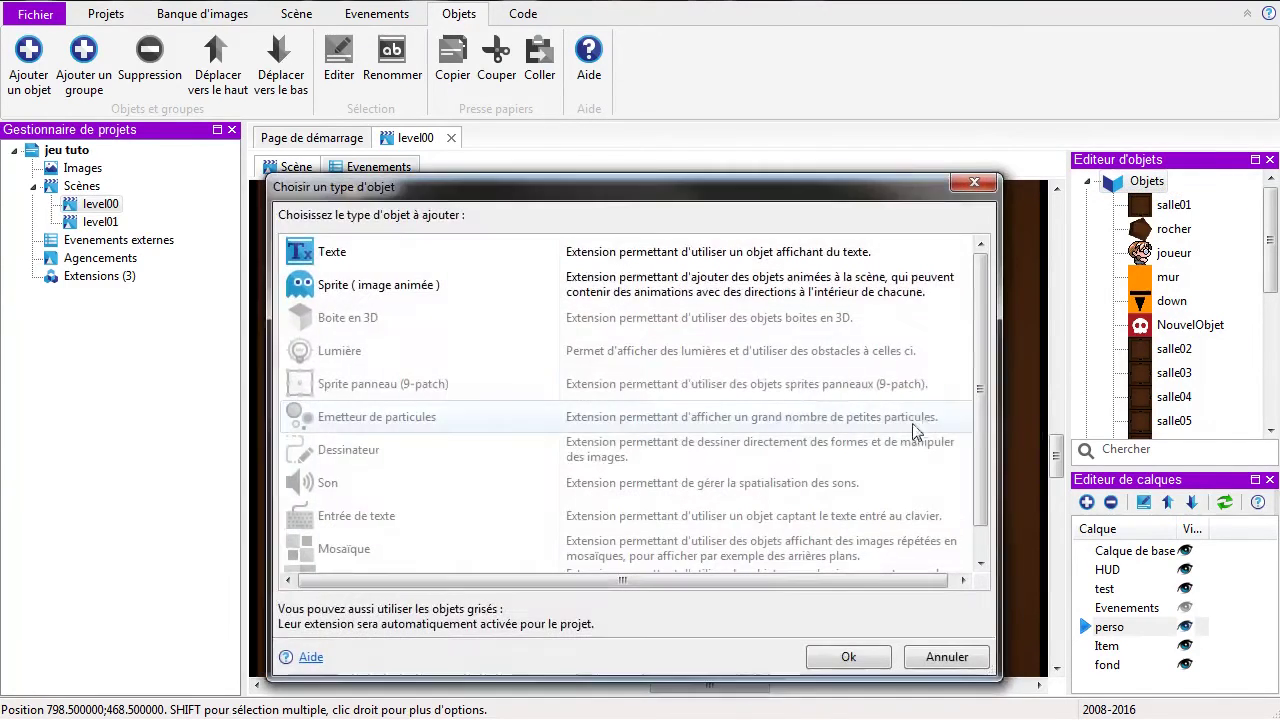
{"action": "left_click", "coordinate": [450, 288]}
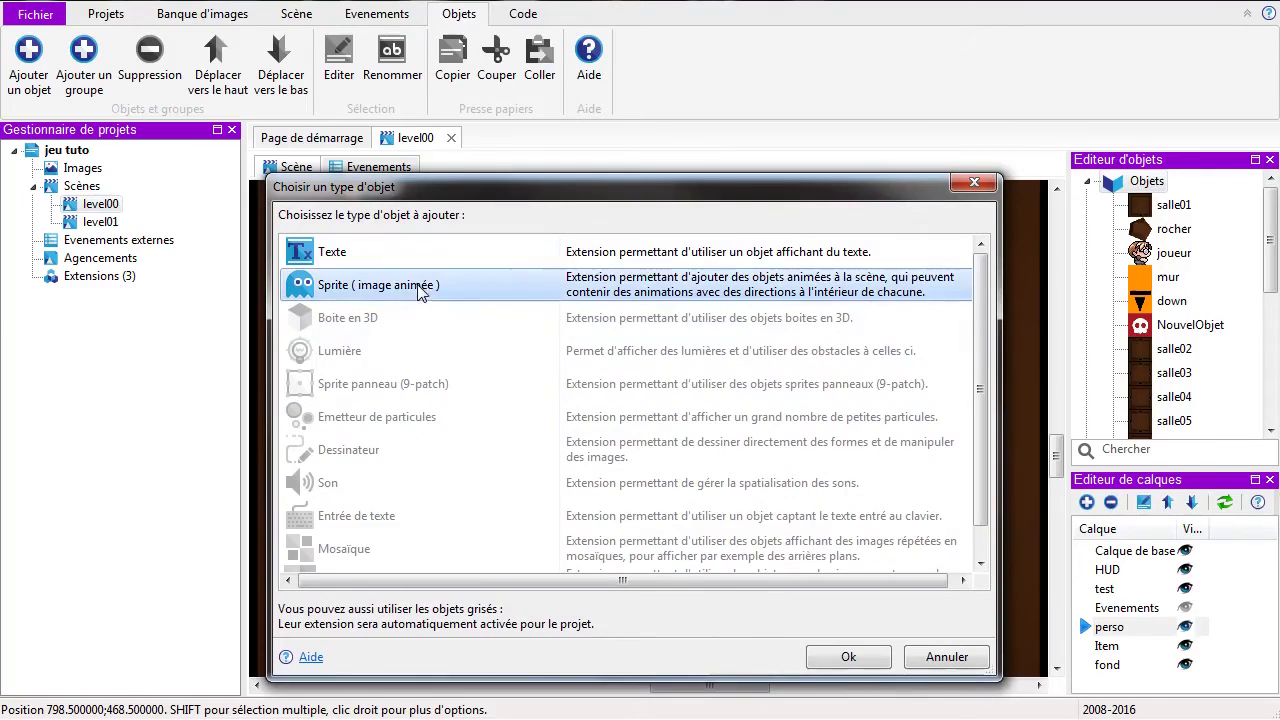
{"action": "left_click", "coordinate": [814, 658]}
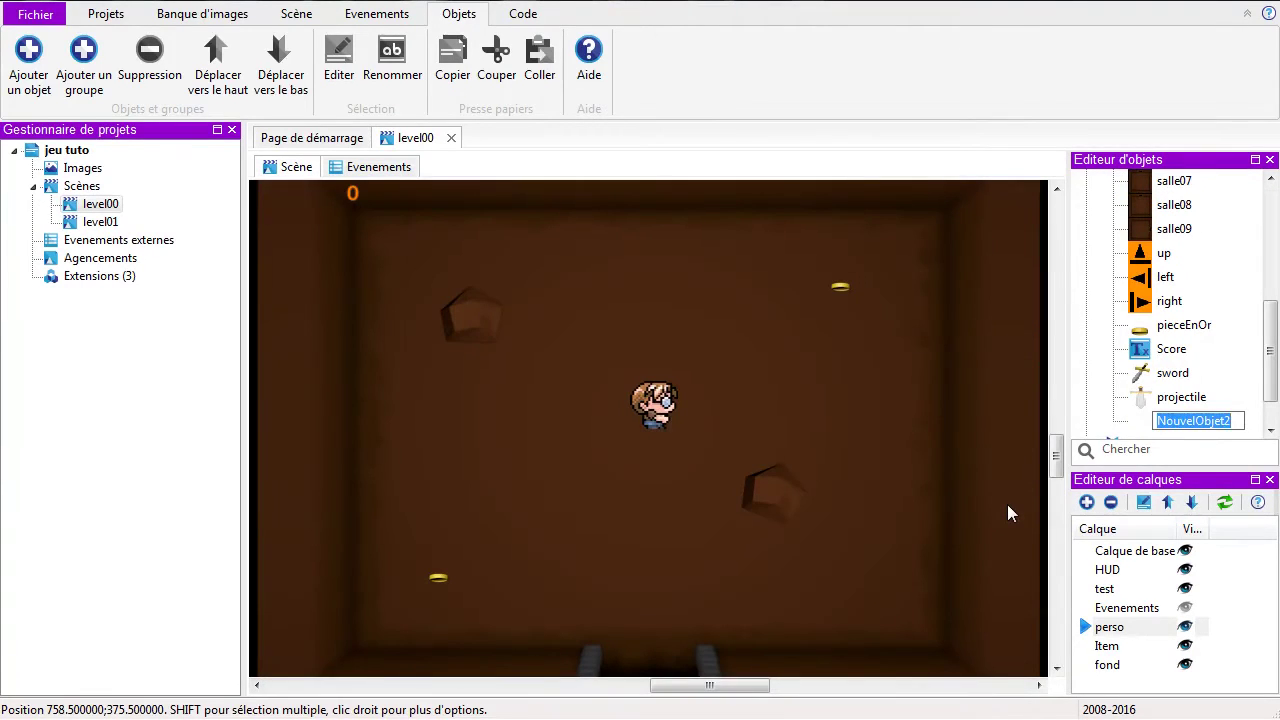
{"action": "type", "text": "ennemi"}
{"action": "key", "text": "Return"}
Step: Edit the ennemi sprite and import the ennemi image from the project's images folder into the image bank
{"action": "left_click", "coordinate": [1156, 422]}
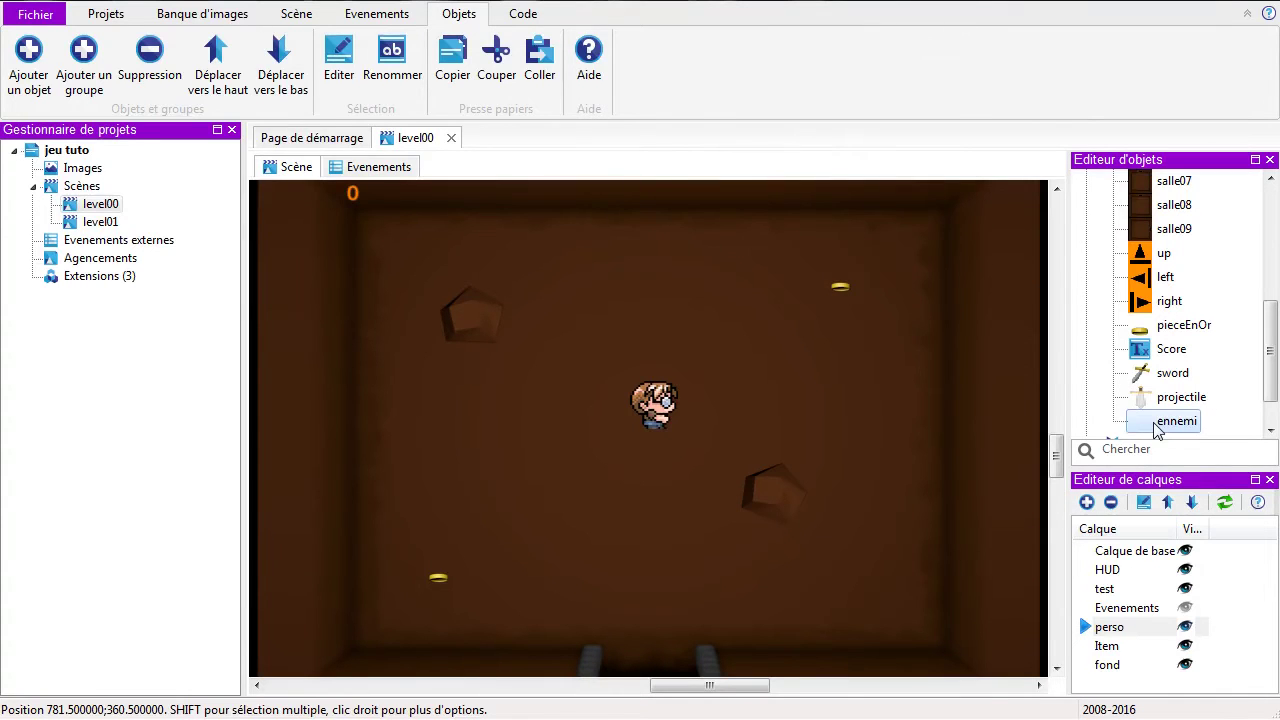
{"action": "double_click", "coordinate": [1156, 422]}
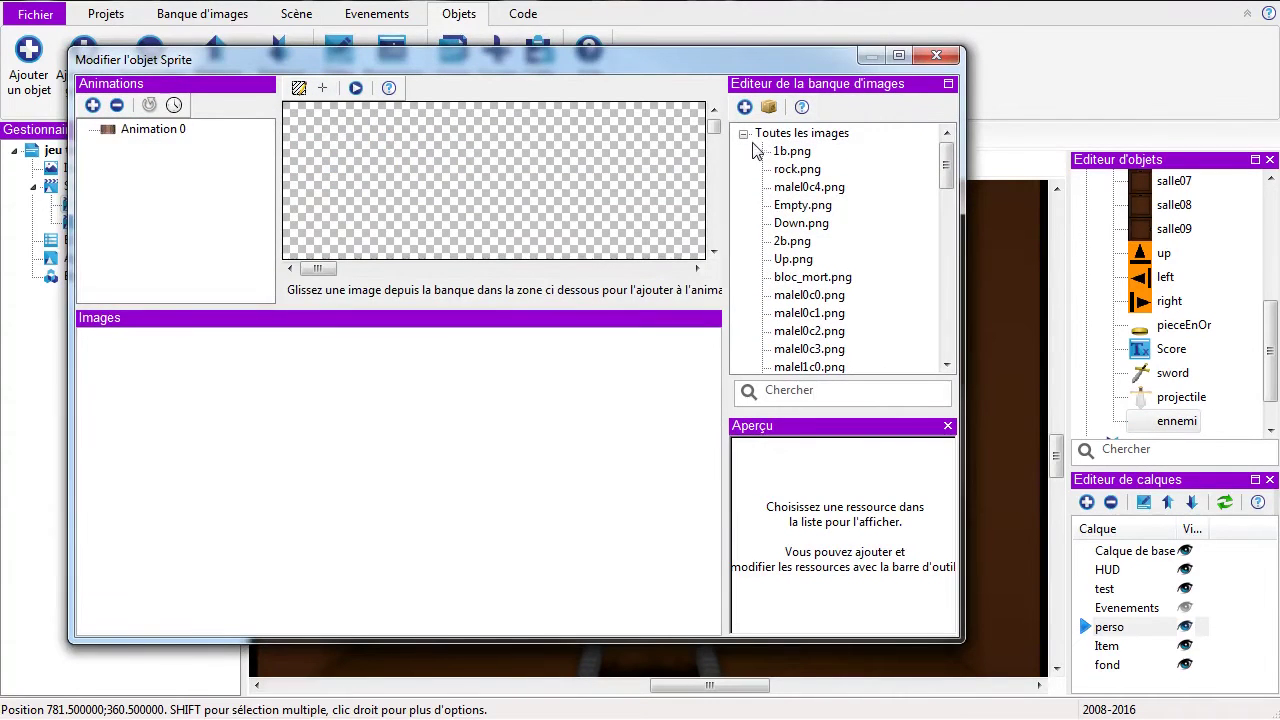
{"action": "left_click", "coordinate": [744, 107]}
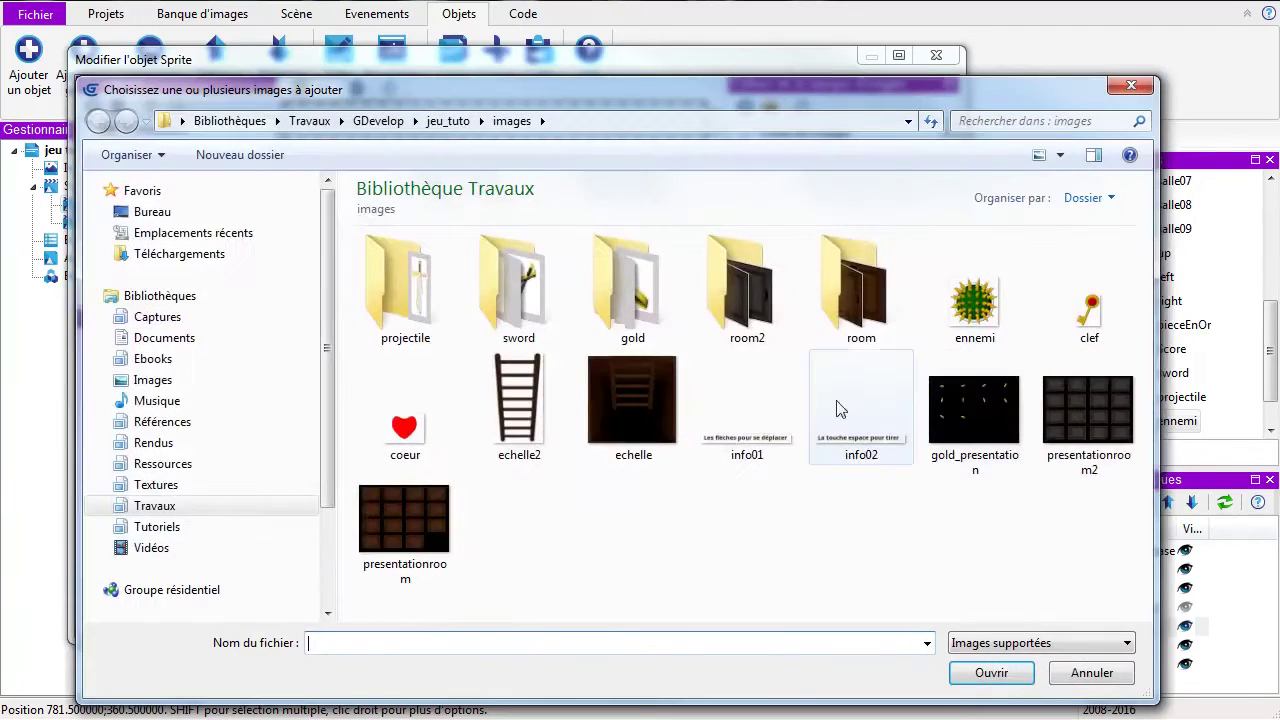
{"action": "left_click", "coordinate": [952, 322]}
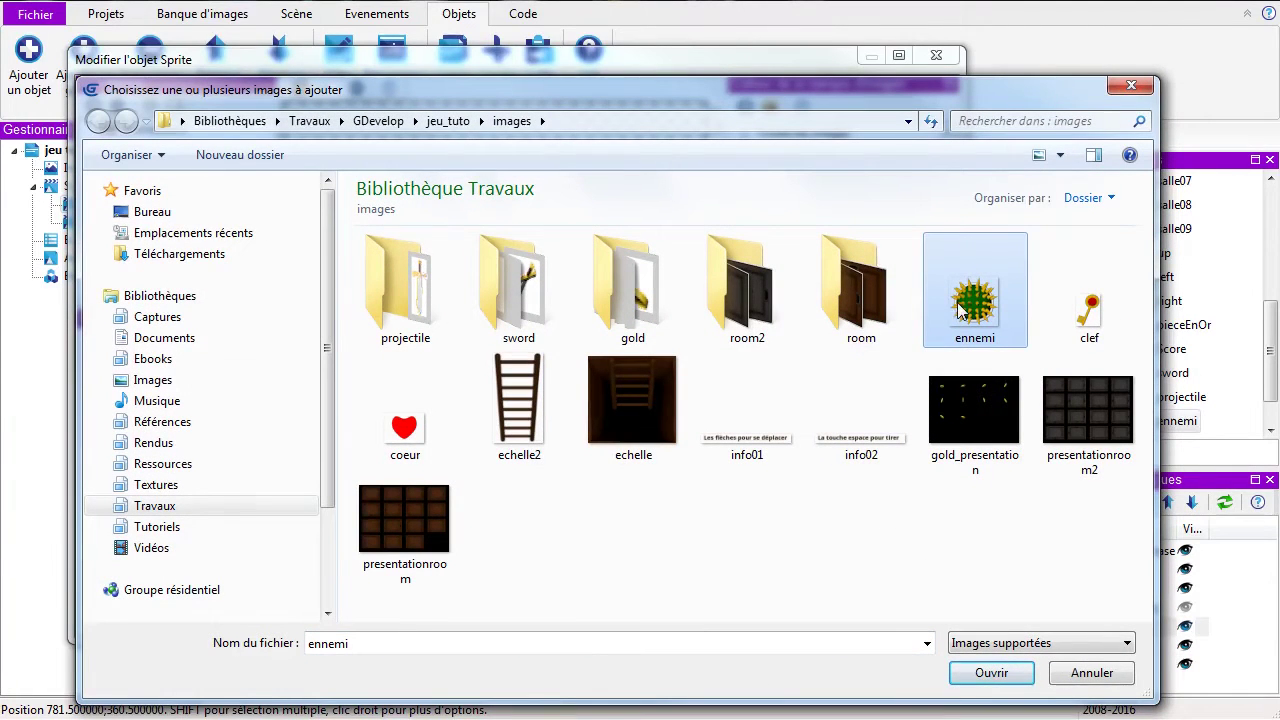
{"action": "left_click", "coordinate": [964, 675]}
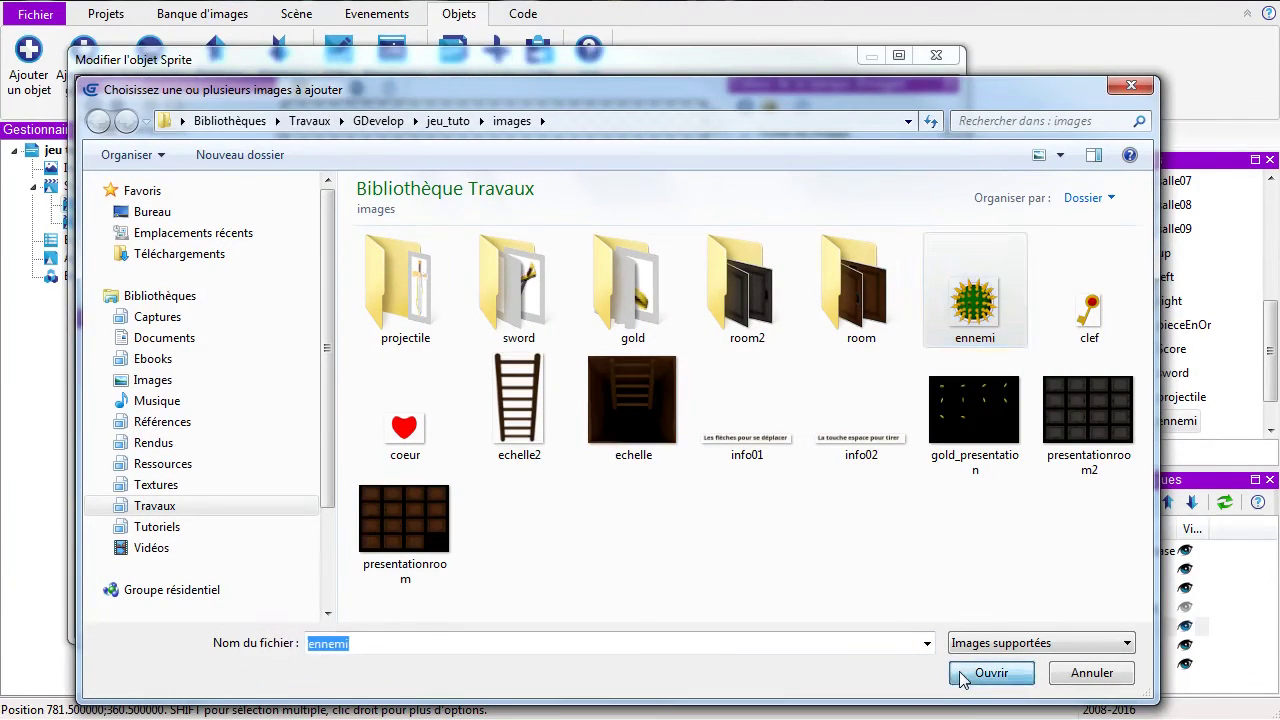
Step: Add ennemi.png from the image bank to Animation 0 of the ennemi sprite and close the sprite editor
{"action": "left_click_drag", "start_coordinate": [940, 178], "coordinate": [944, 335]}
{"action": "left_click", "coordinate": [830, 356]}
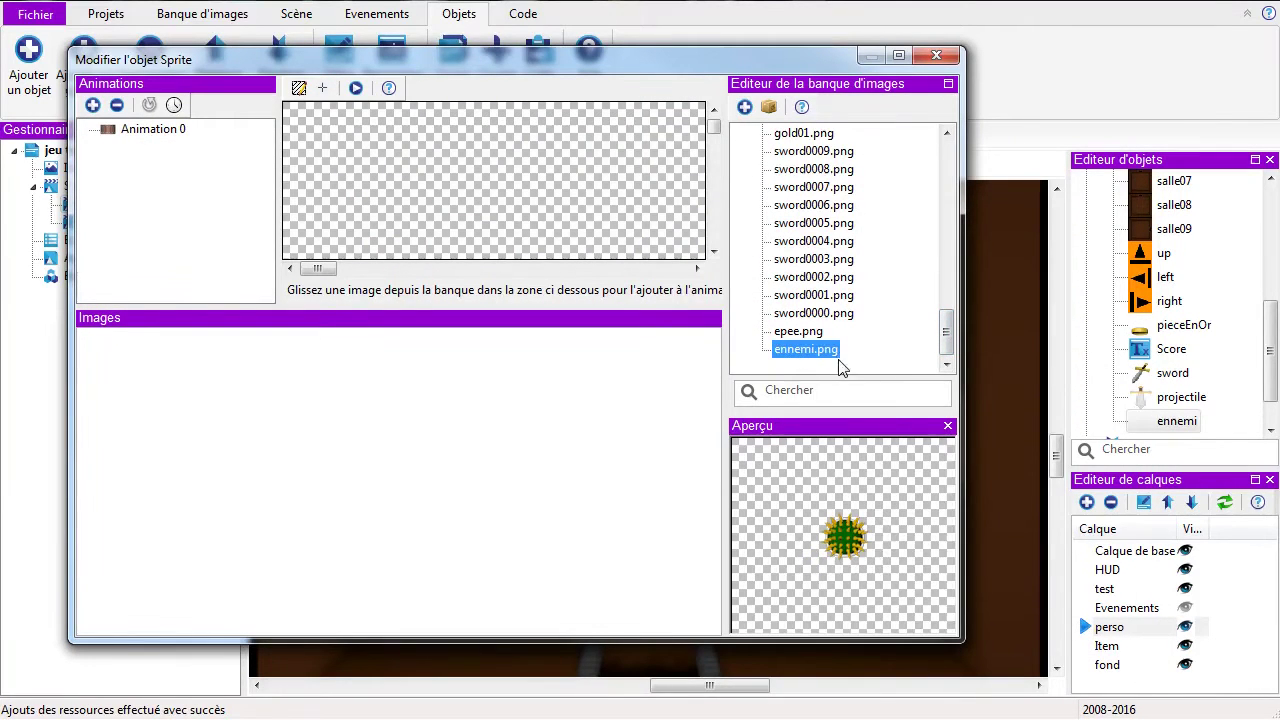
{"action": "left_click_drag", "start_coordinate": [820, 356], "coordinate": [287, 375]}
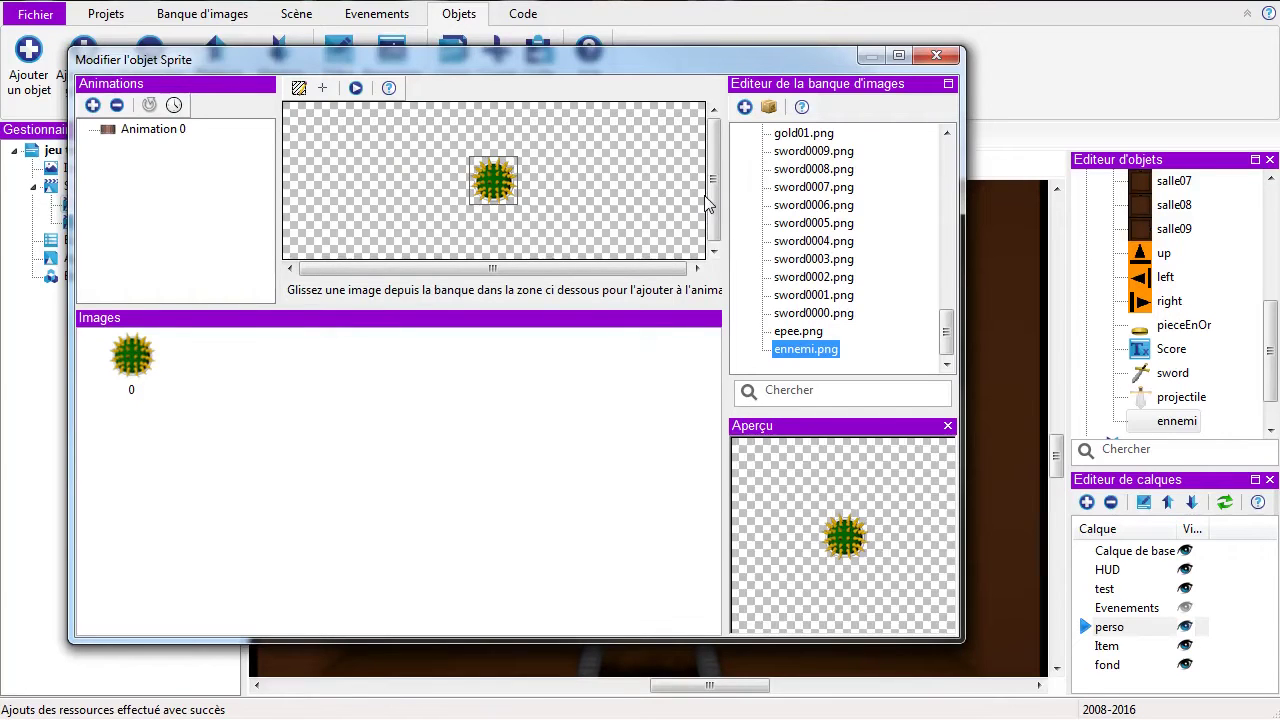
{"action": "left_click", "coordinate": [936, 55]}
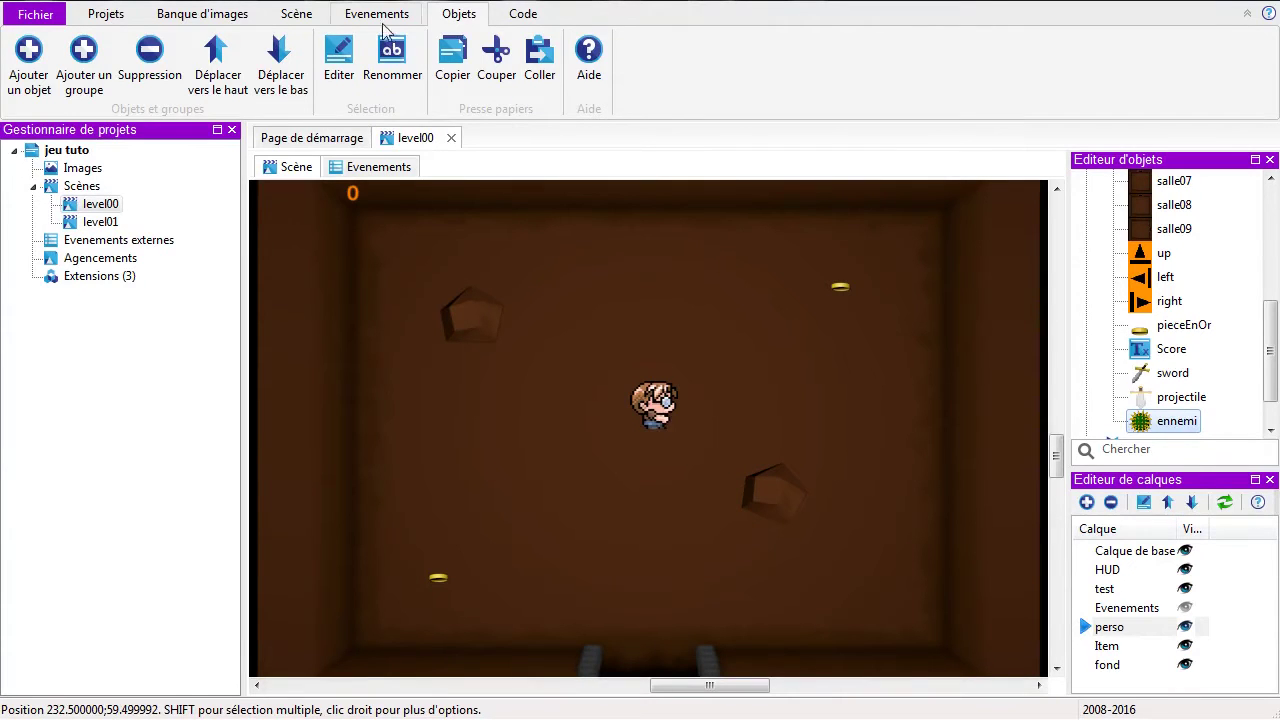
Step: Place one ennemi instance on the perso layer, near the centre of the room at the lower end of the starting room's column
{"action": "left_click", "coordinate": [299, 15]}
{"action": "left_click", "coordinate": [621, 84]}
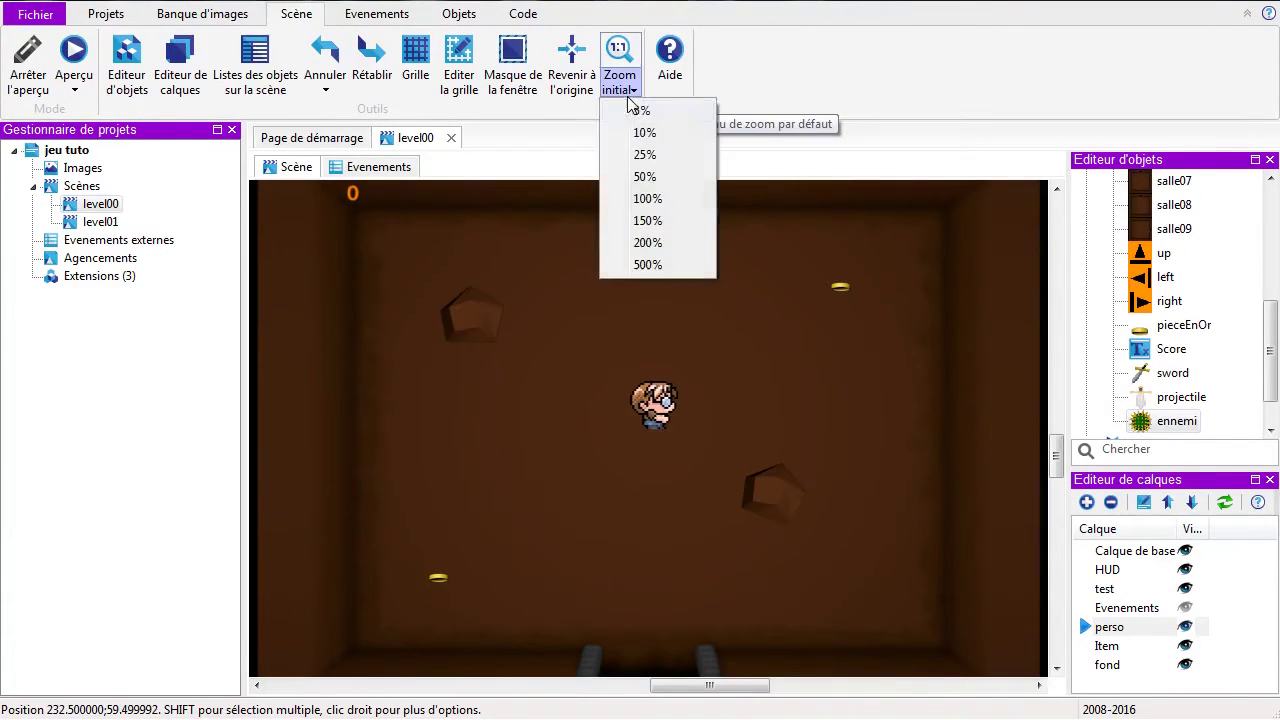
{"action": "left_click", "coordinate": [642, 185]}
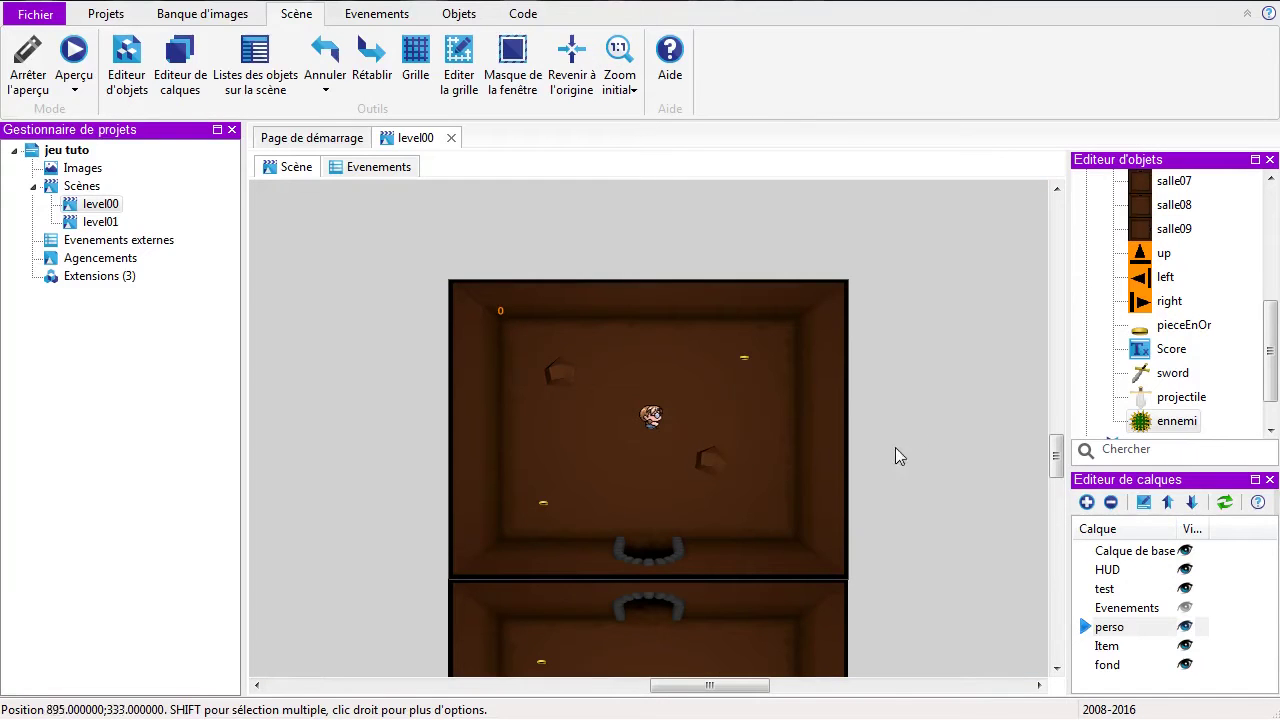
{"action": "scroll", "coordinate": [1058, 465], "scroll_direction": "down", "scroll_amount": 1}
{"action": "left_click_drag", "start_coordinate": [1058, 465], "coordinate": [1040, 605]}
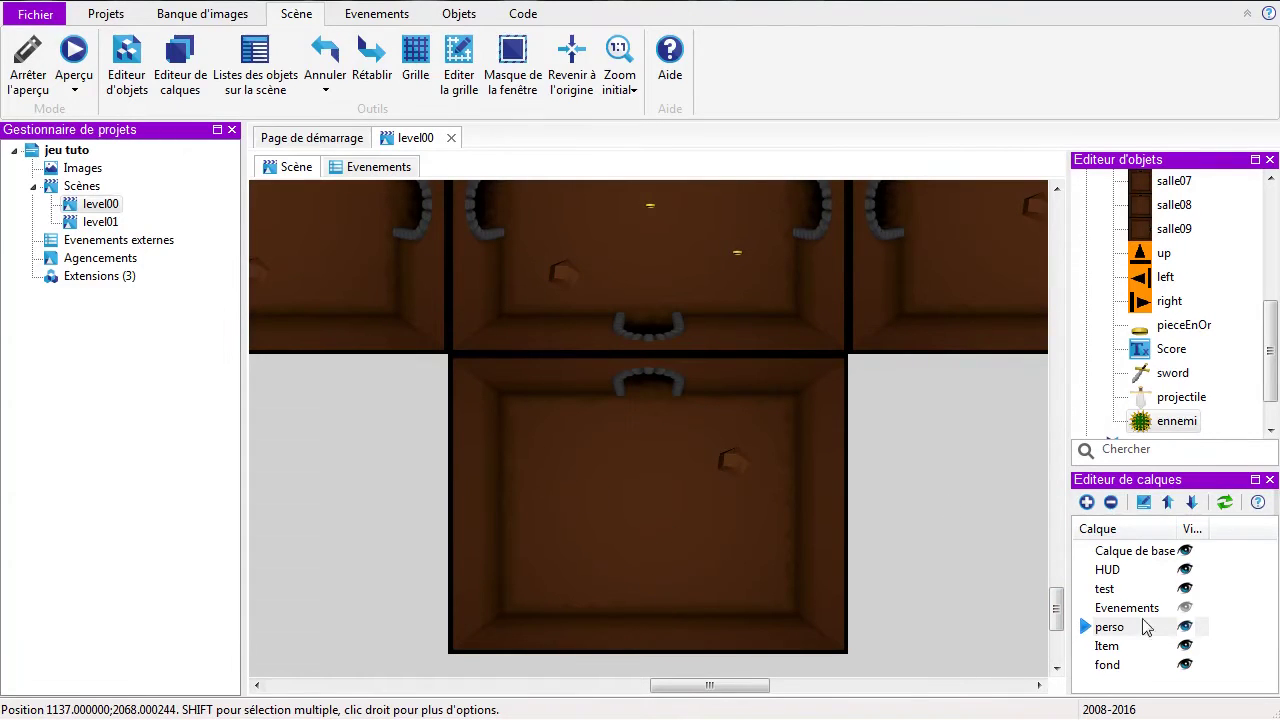
{"action": "left_click", "coordinate": [1110, 627]}
{"action": "left_click", "coordinate": [1143, 422]}
{"action": "left_click_drag", "start_coordinate": [1140, 425], "coordinate": [550, 520]}
{"action": "left_click_drag", "start_coordinate": [642, 512], "coordinate": [657, 537]}
{"action": "left_click", "coordinate": [870, 535]}
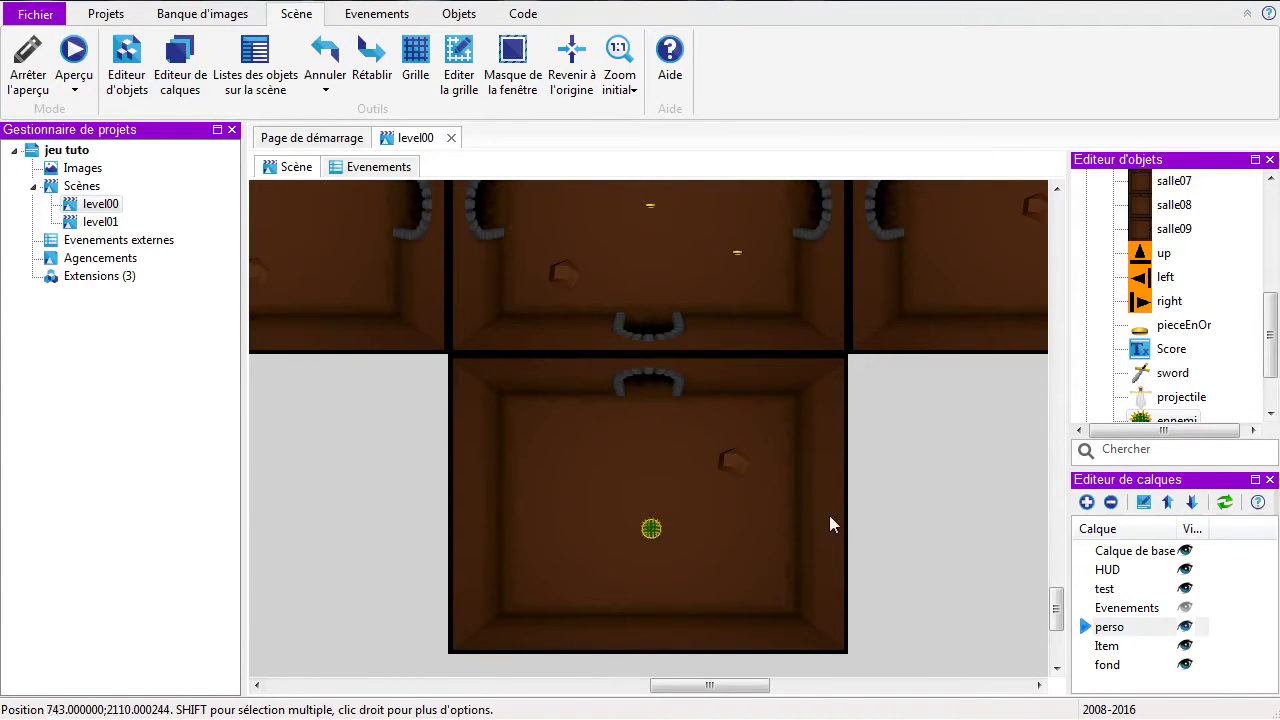
Step: Preview the level00 scene, collect both gold coins in the starting room, and walk the player out through its lower doorway
{"action": "left_click", "coordinate": [70, 49]}
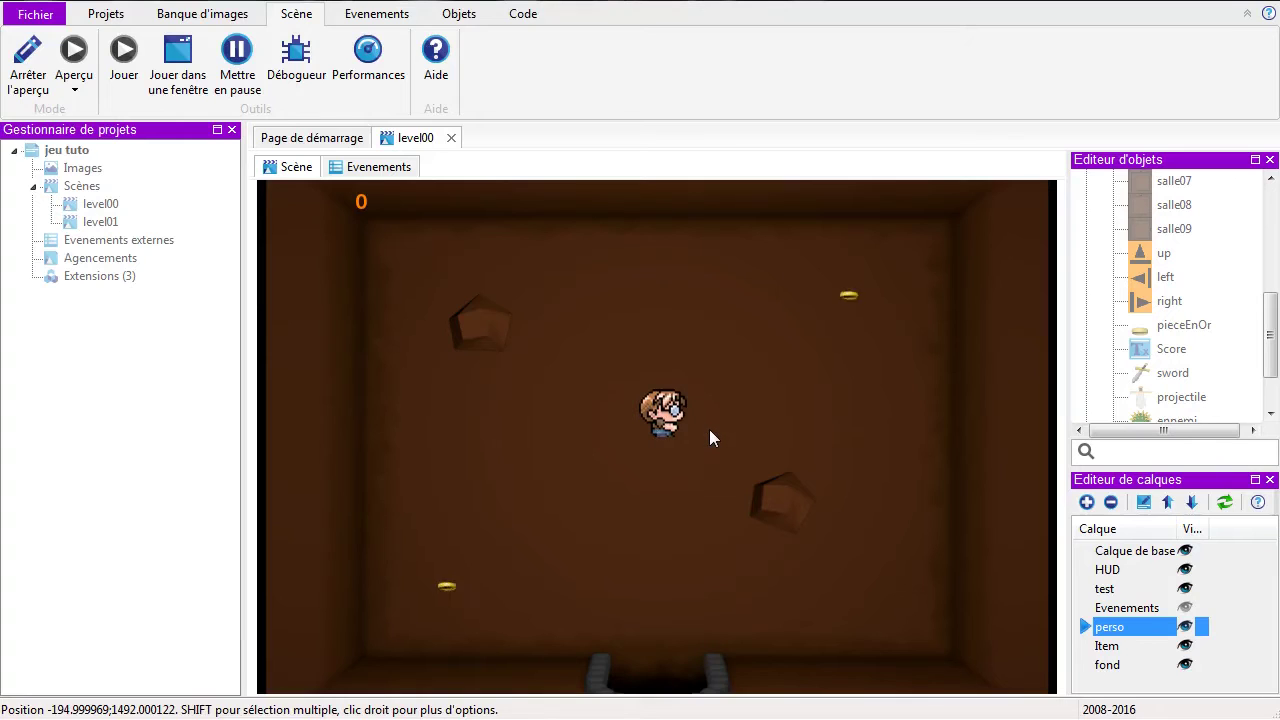
{"action": "key", "text": "Up"}
{"action": "key", "text": "Right"}
{"action": "key", "text": "Down"}
{"action": "key", "text": "Left"}
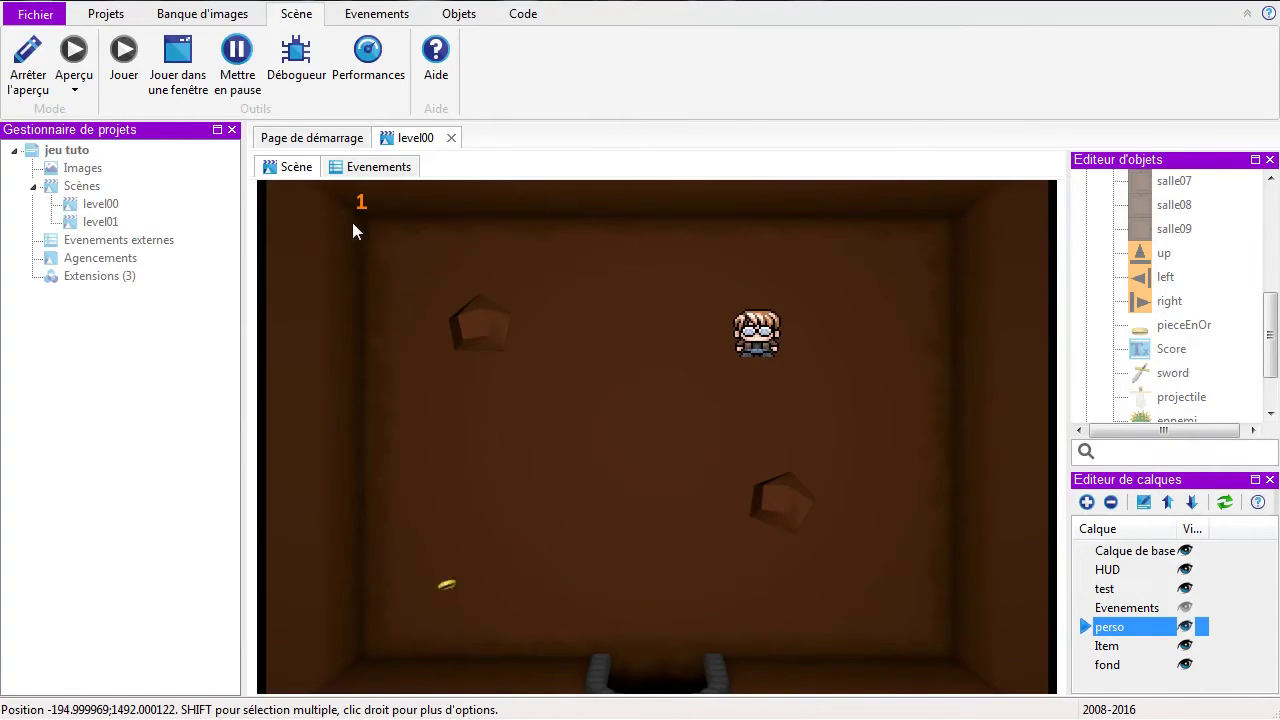
{"action": "key", "text": "Left"}
{"action": "key", "text": "Down"}
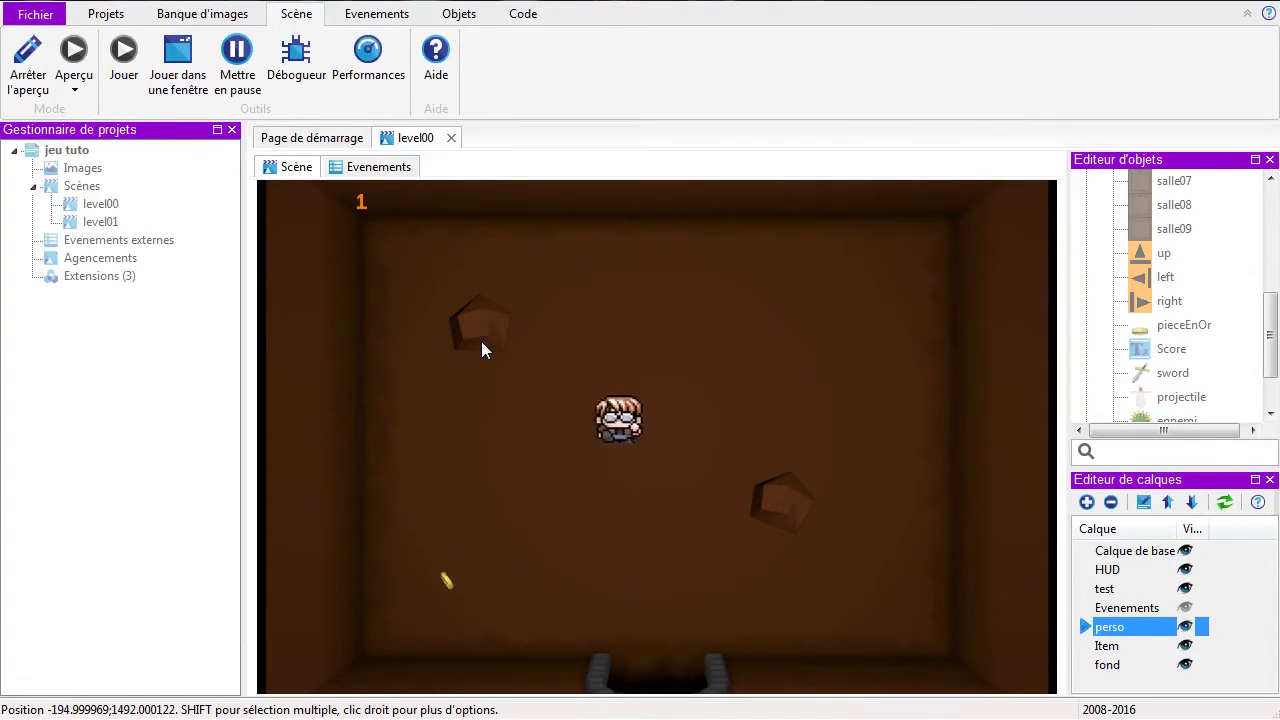
{"action": "key", "text": "Left"}
{"action": "key", "text": "Down"}
{"action": "key", "text": "Right"}
{"action": "key", "text": "Down"}
{"action": "key", "text": "Down"}
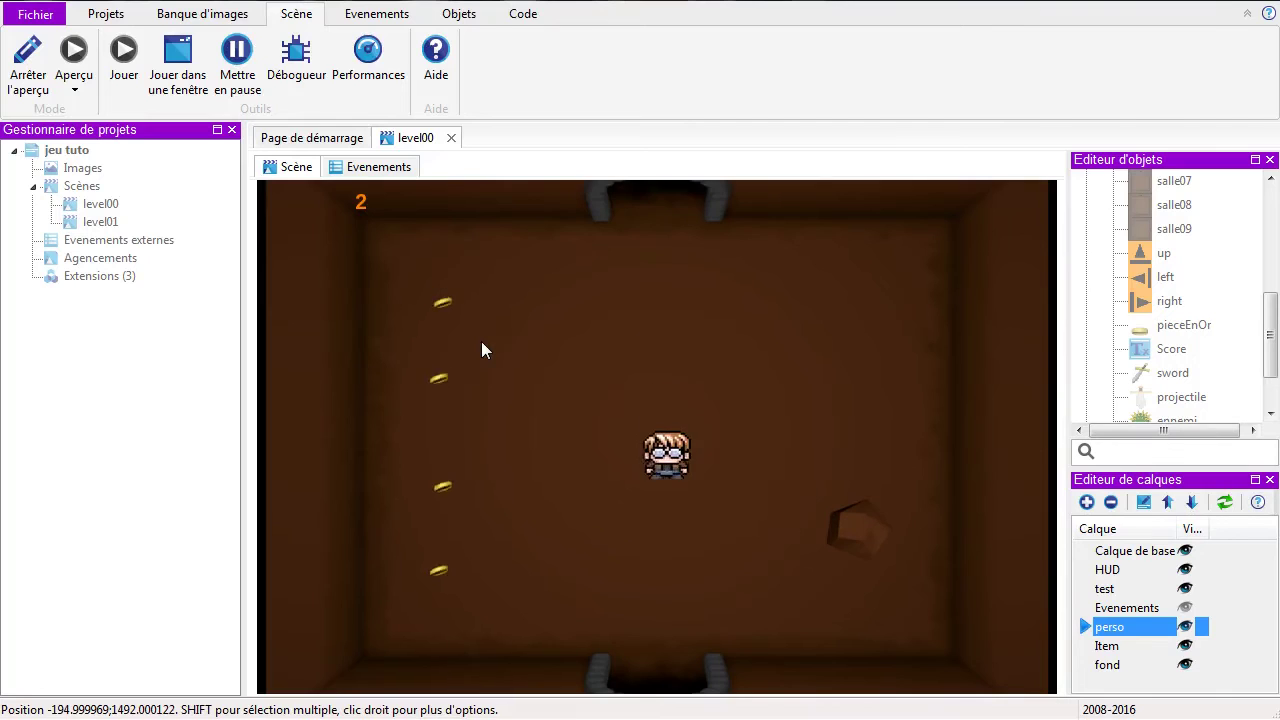
Step: Walk the player down to the ennemi's room, move up against the enemy, return to the starting room, and stop the preview
{"action": "key", "text": "Down"}
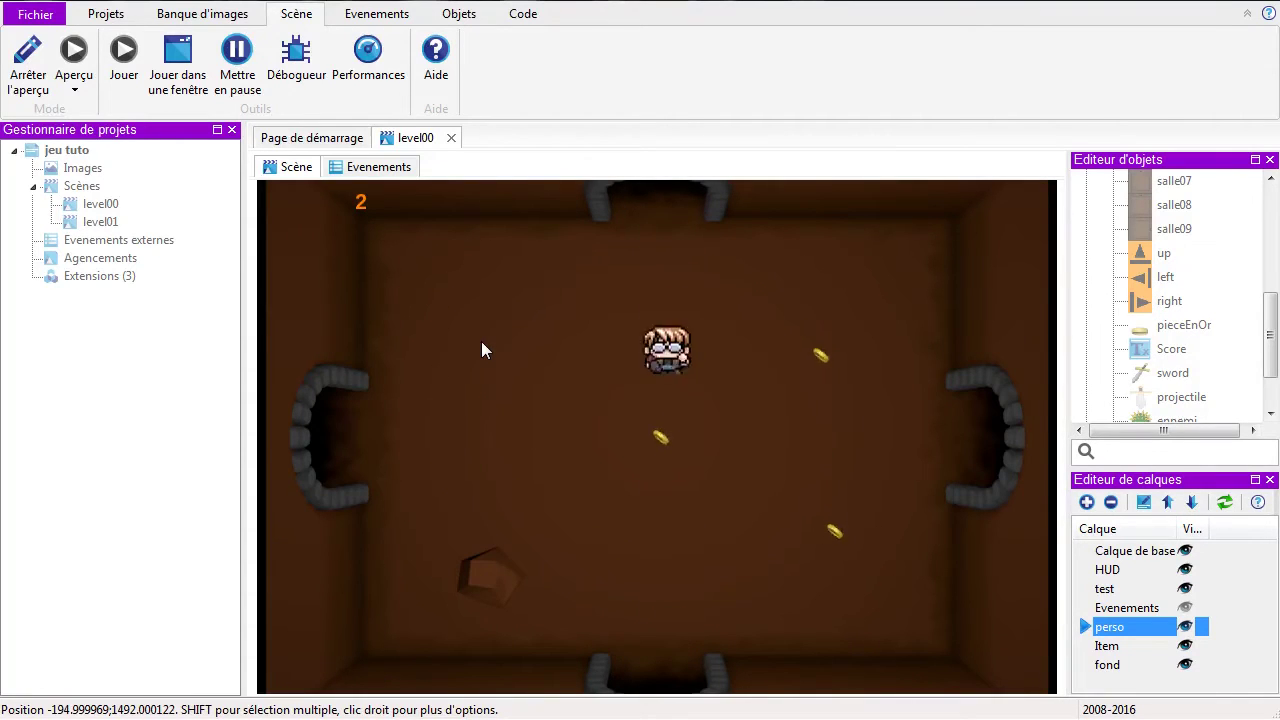
{"action": "key", "text": "Down"}
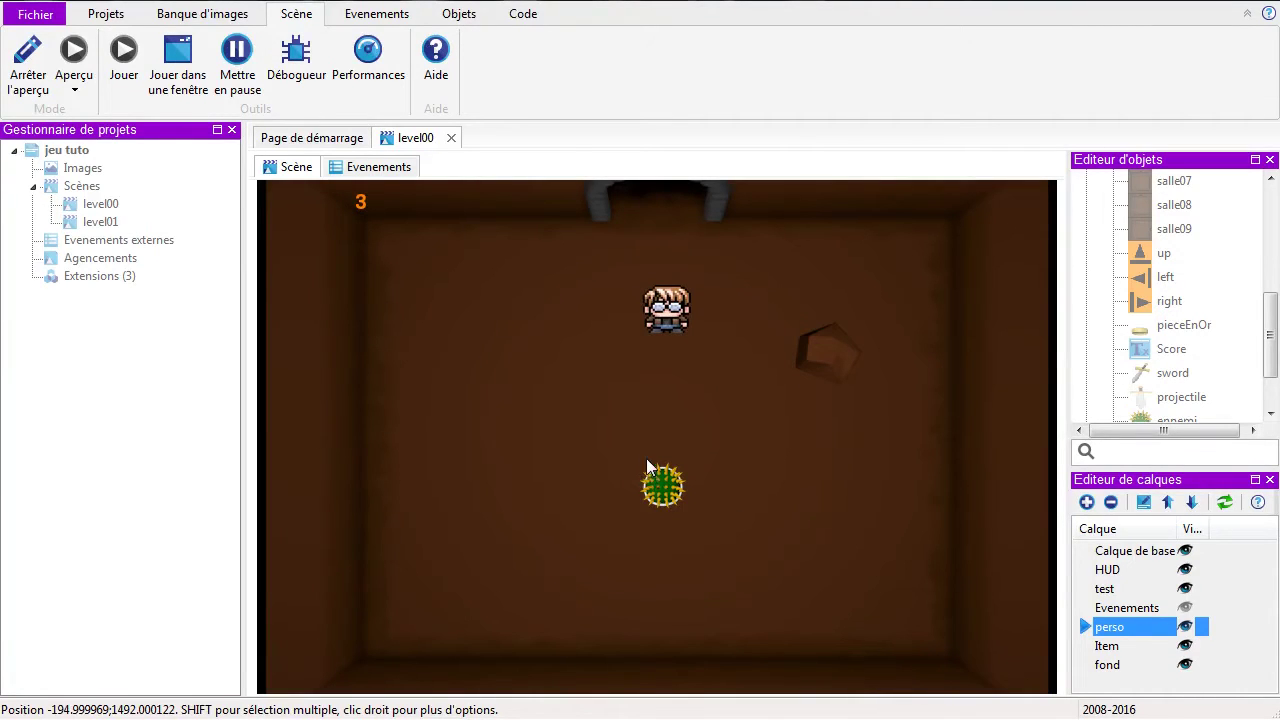
{"action": "key", "text": "Down"}
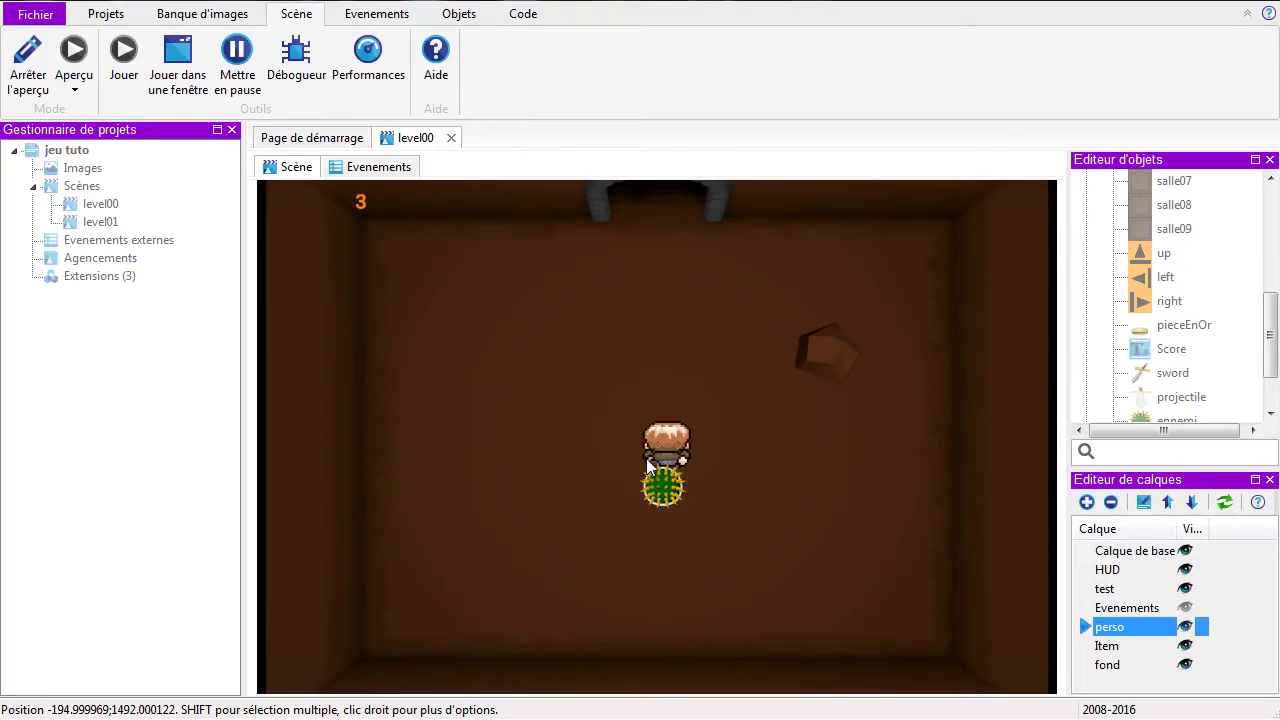
{"action": "key", "text": "Down"}
{"action": "key", "text": "Up"}
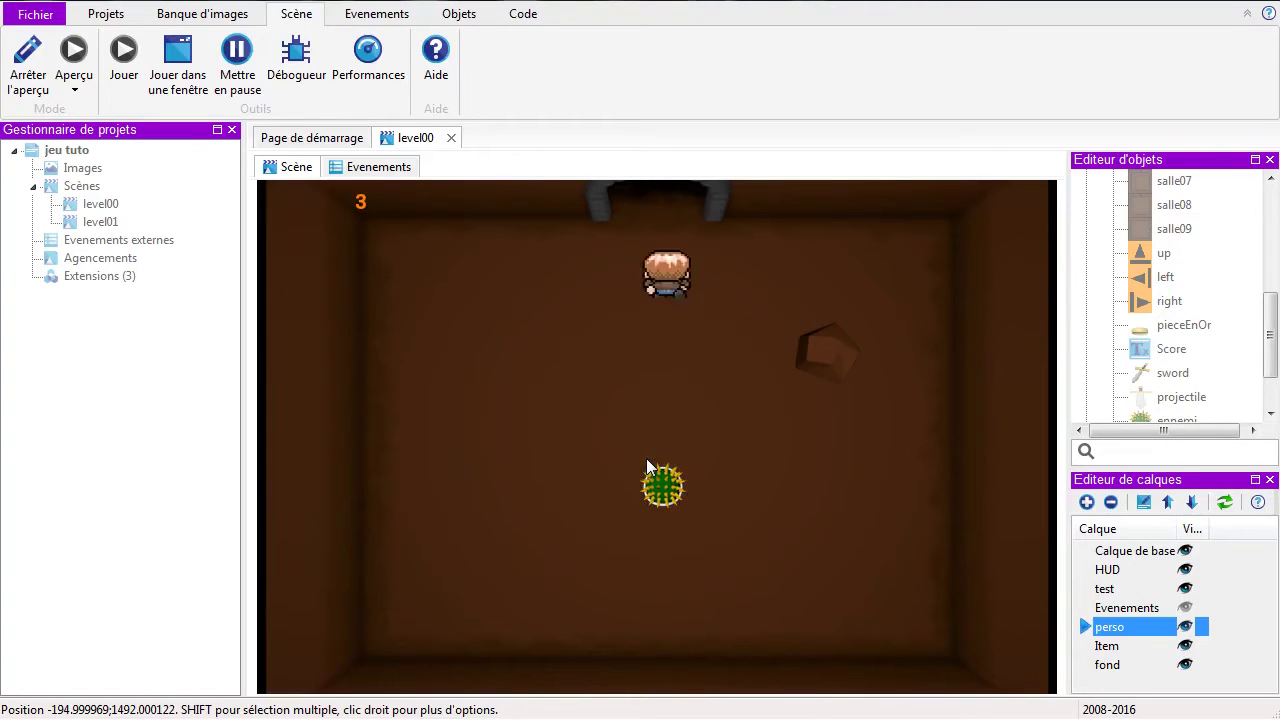
{"action": "key", "text": "Up"}
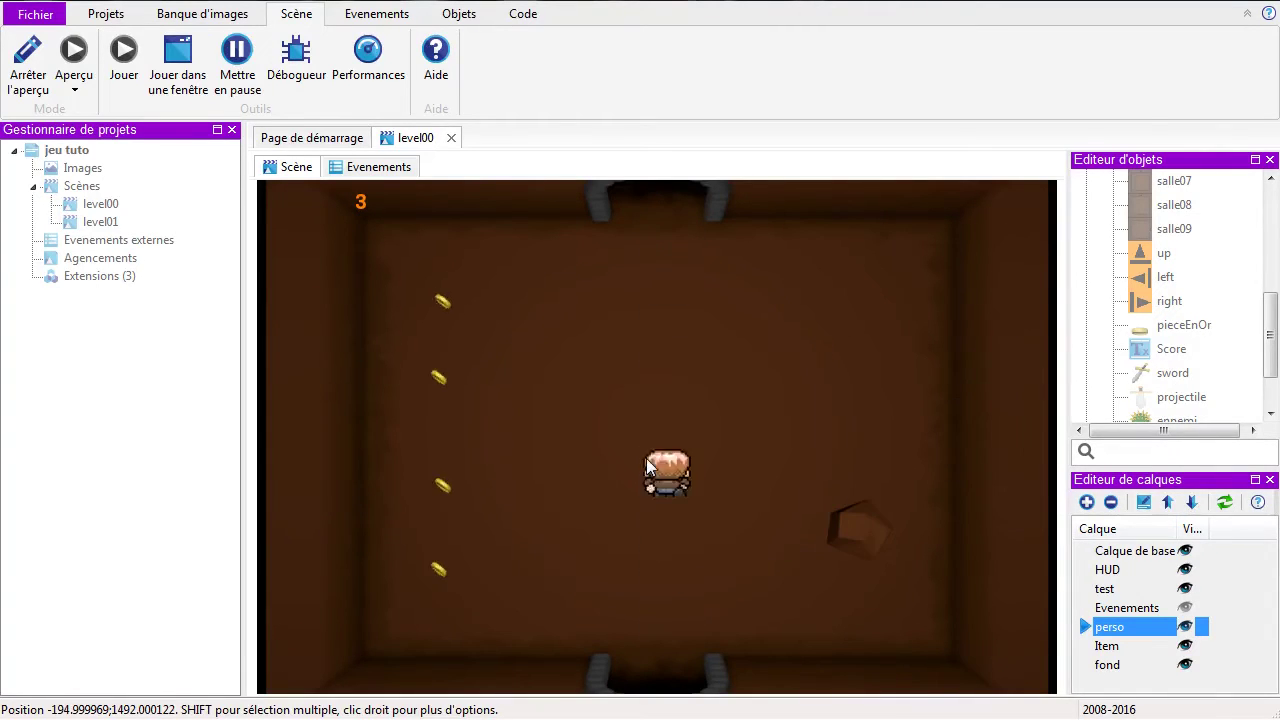
{"action": "key", "text": "Up"}
{"action": "key", "text": "Down"}
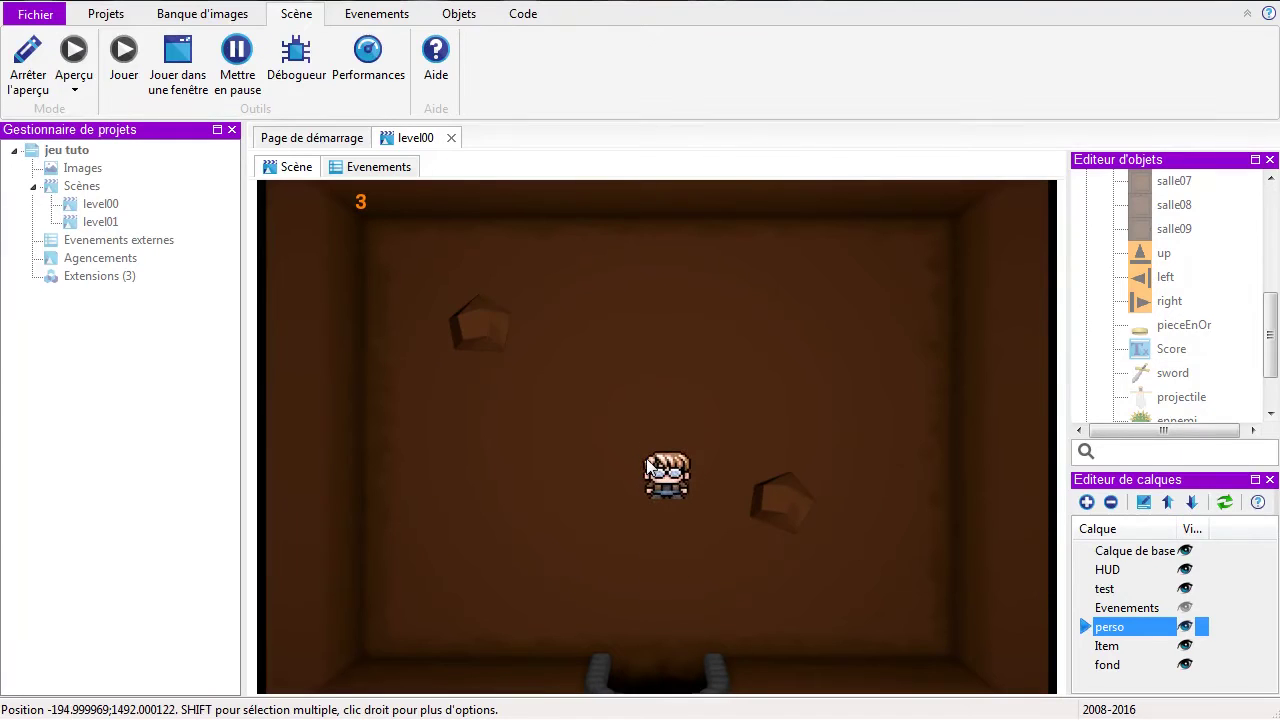
{"action": "left_click", "coordinate": [28, 62]}
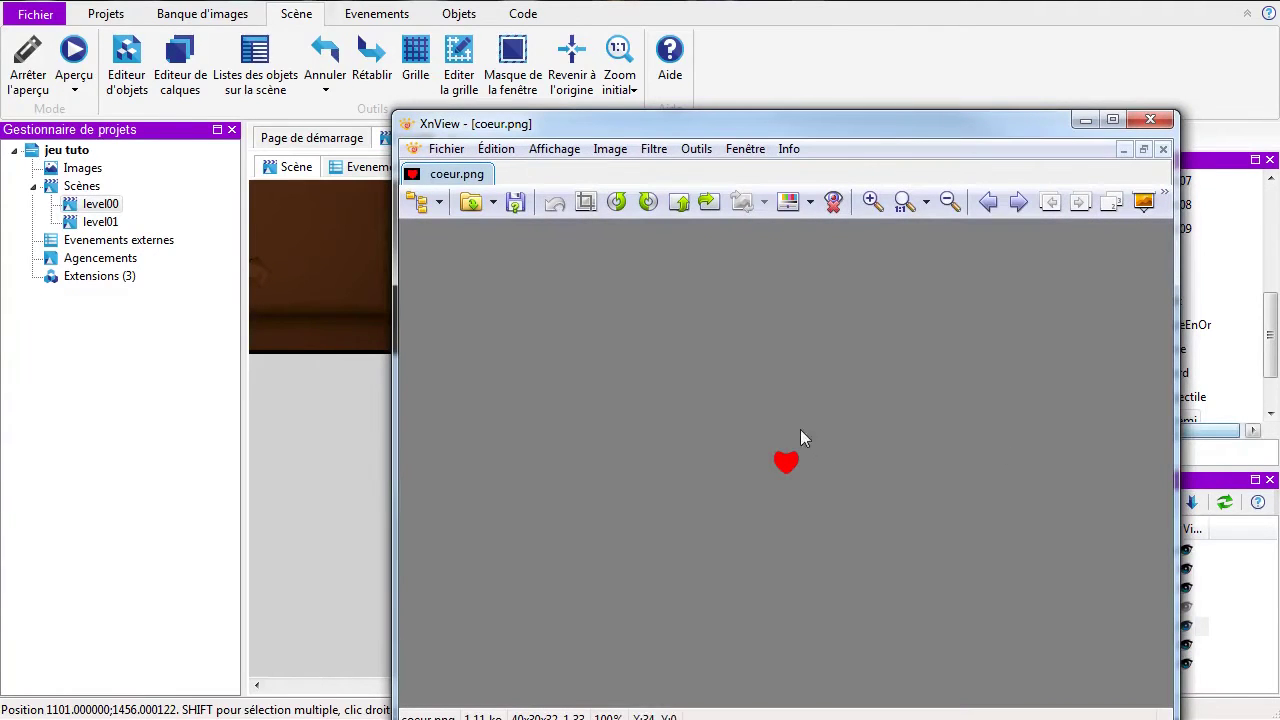
Step: Look at the coeur.png heart image in XnView and close the viewer
{"action": "left_click_drag", "start_coordinate": [875, 137], "coordinate": [741, 87]}
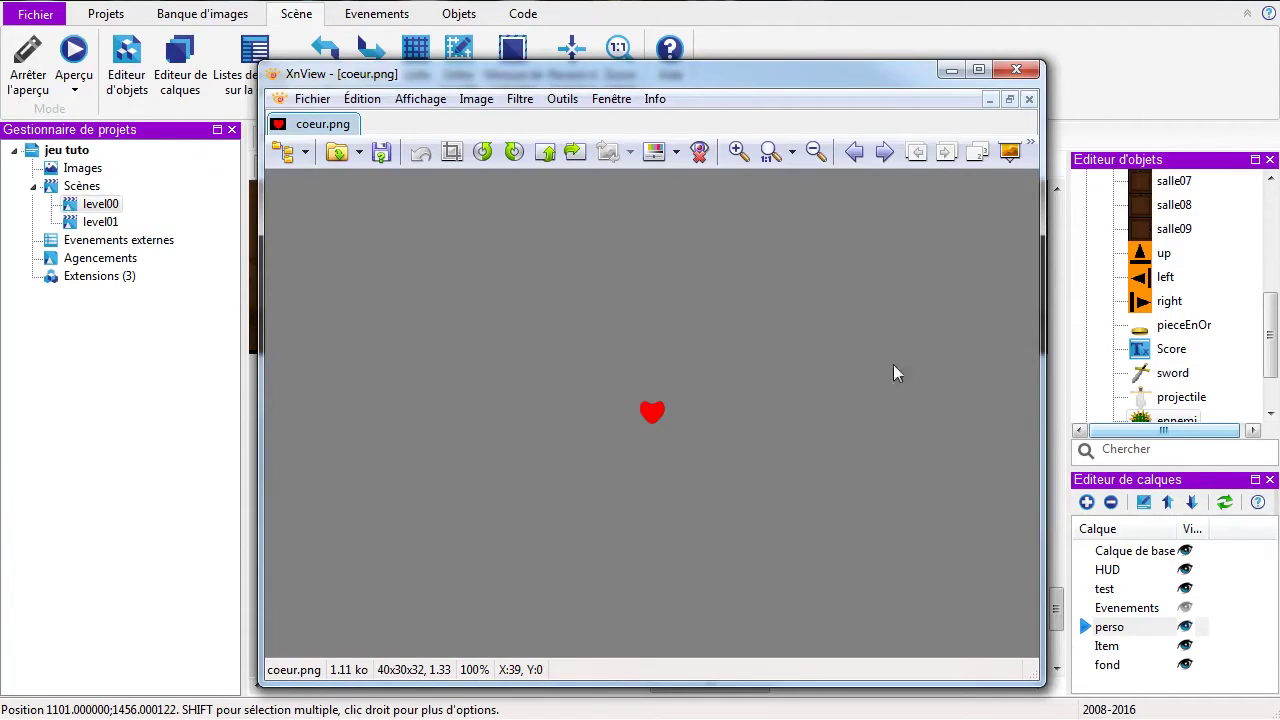
{"action": "left_click", "coordinate": [1016, 69]}
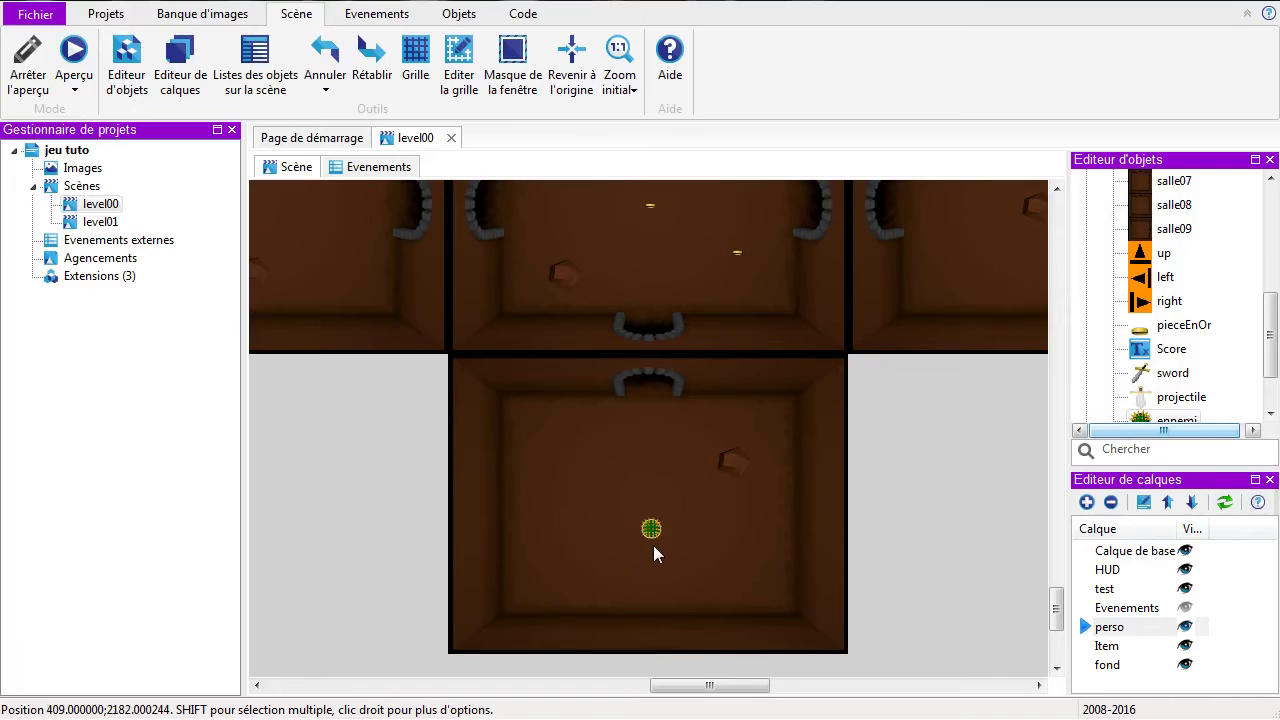
Step: Move the ennemi instance to the left part of its room, at about (281, 2158), and make the Evenements layer active and visible
{"action": "left_click_drag", "start_coordinate": [651, 533], "coordinate": [591, 540]}
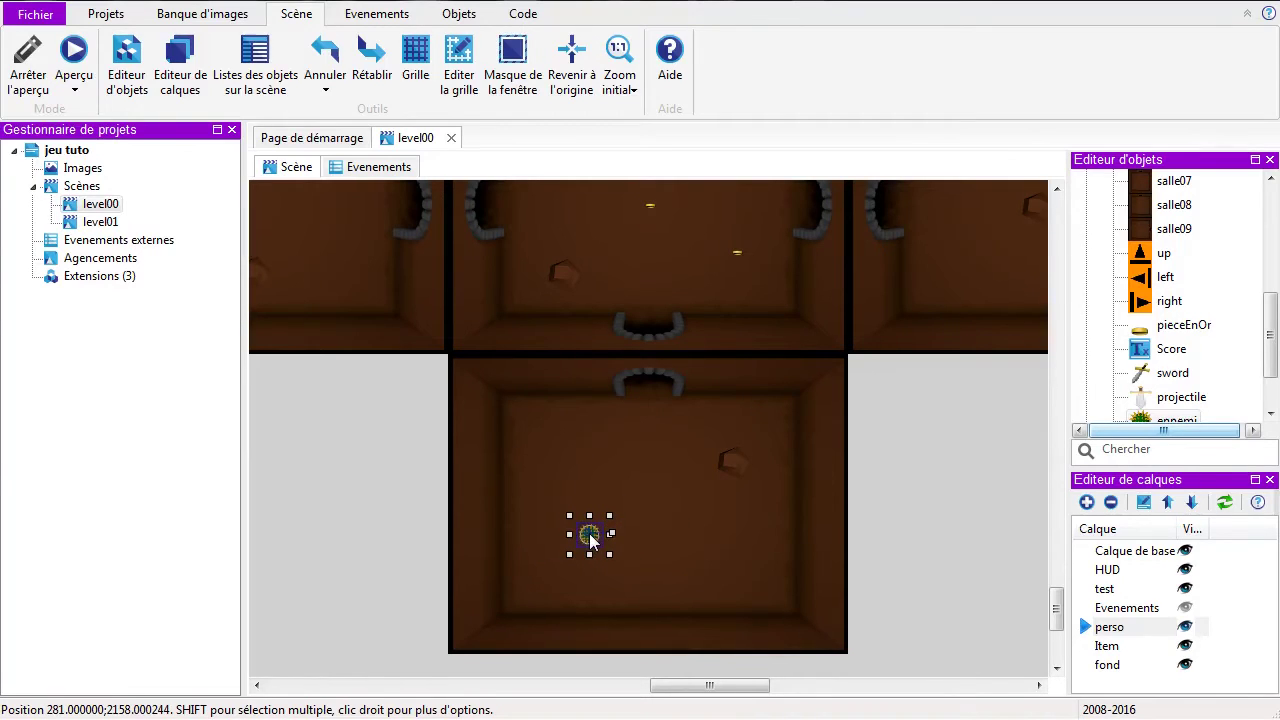
{"action": "left_click", "coordinate": [1130, 608]}
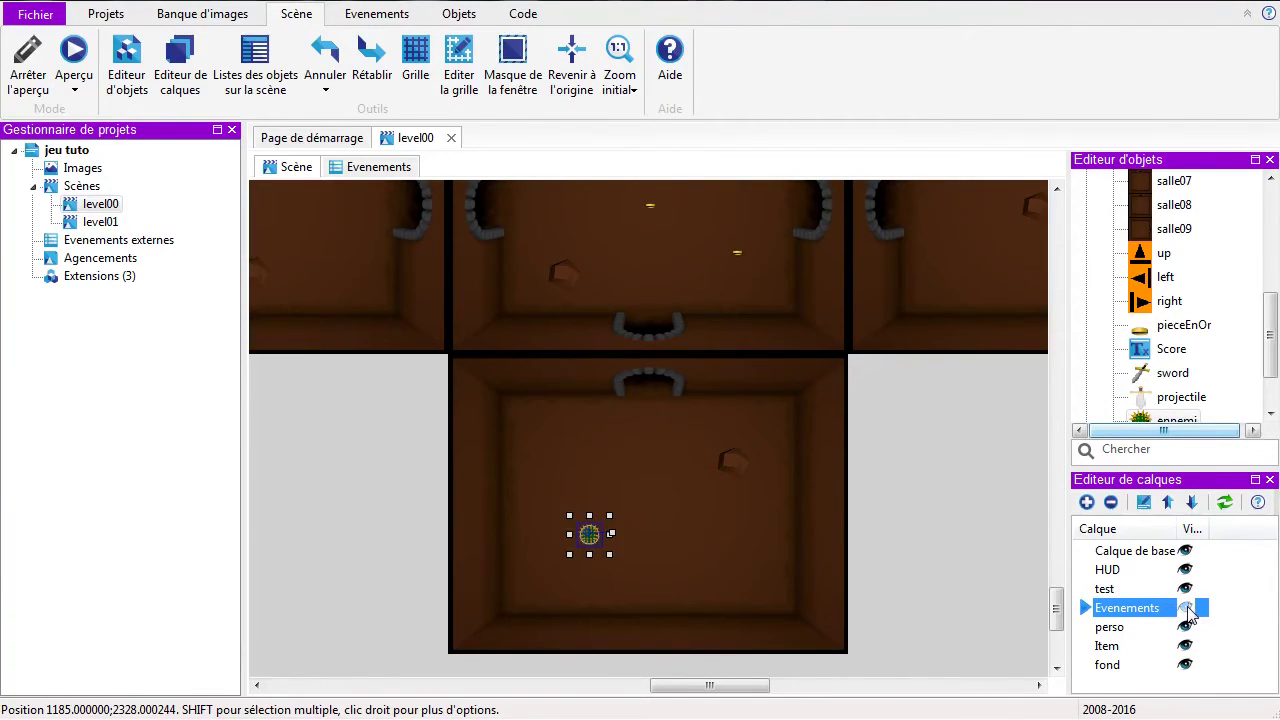
{"action": "left_click", "coordinate": [1187, 609]}
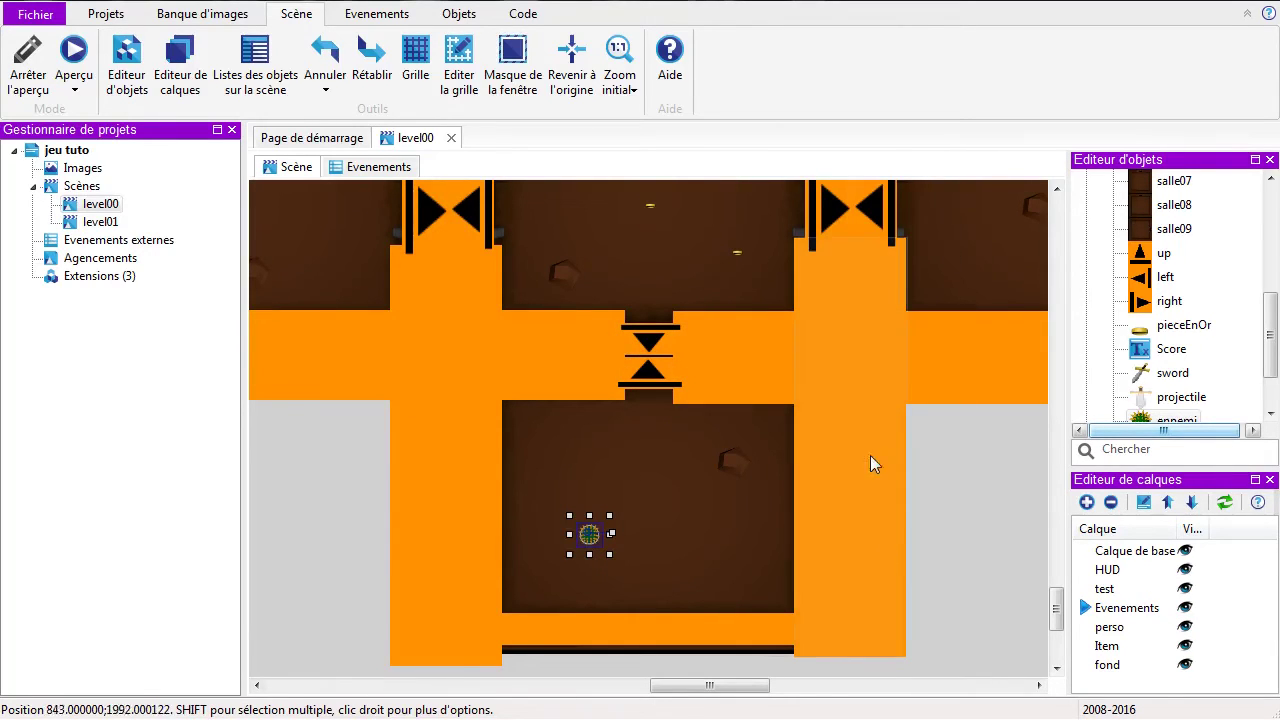
Step: Add a new Sprite object named godown to the scene's objects
{"action": "left_click", "coordinate": [619, 50]}
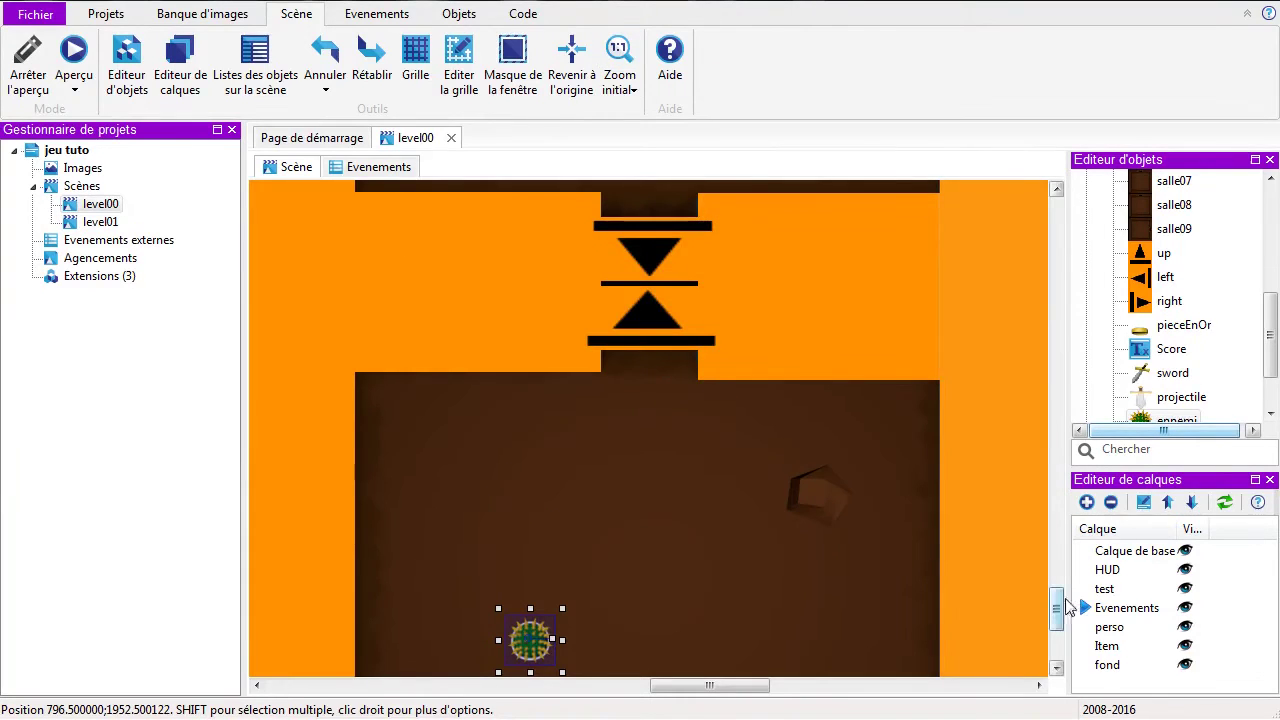
{"action": "scroll", "coordinate": [1058, 611], "scroll_direction": "down", "scroll_amount": 3}
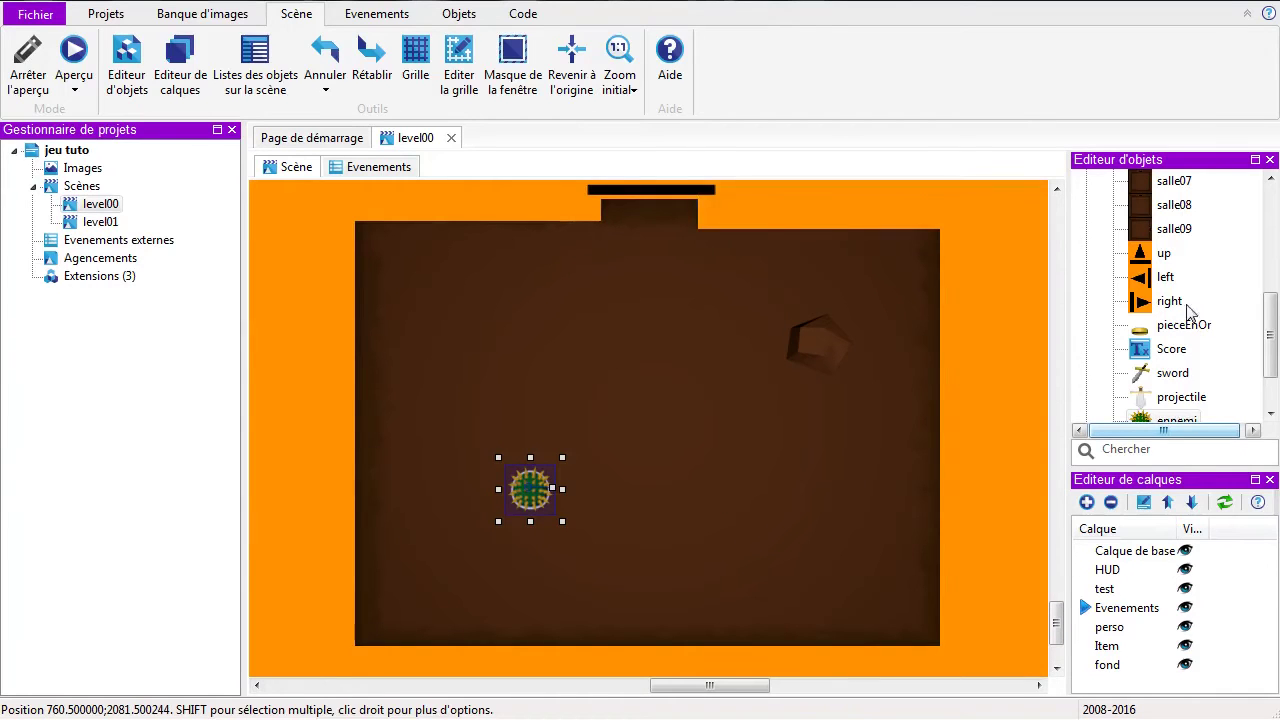
{"action": "scroll", "coordinate": [1268, 362], "scroll_direction": "up", "scroll_amount": 1}
{"action": "mouse_move", "coordinate": [1267, 354]}
{"action": "left_mouse_down"}
{"action": "mouse_move", "coordinate": [1261, 268]}
{"action": "mouse_move", "coordinate": [1267, 399]}
{"action": "mouse_move", "coordinate": [1258, 342]}
{"action": "left_mouse_up"}
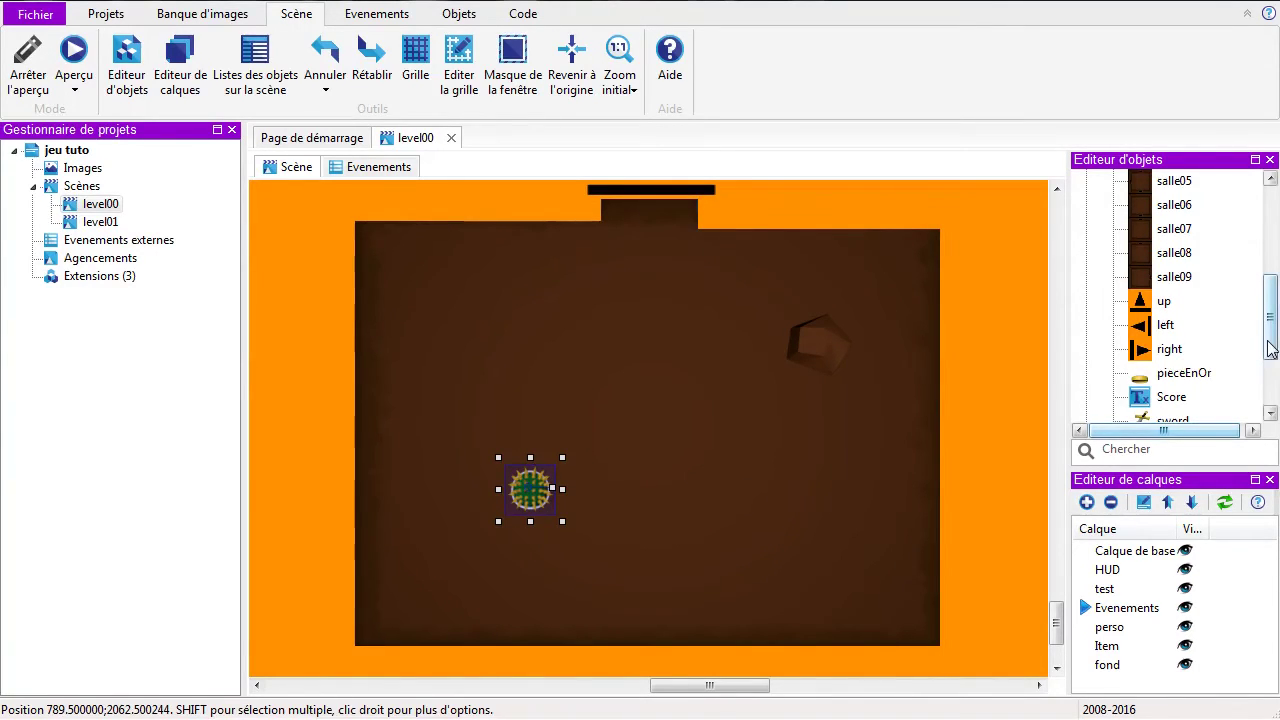
{"action": "left_click_drag", "start_coordinate": [1271, 348], "coordinate": [1277, 258]}
{"action": "left_click", "coordinate": [1120, 183]}
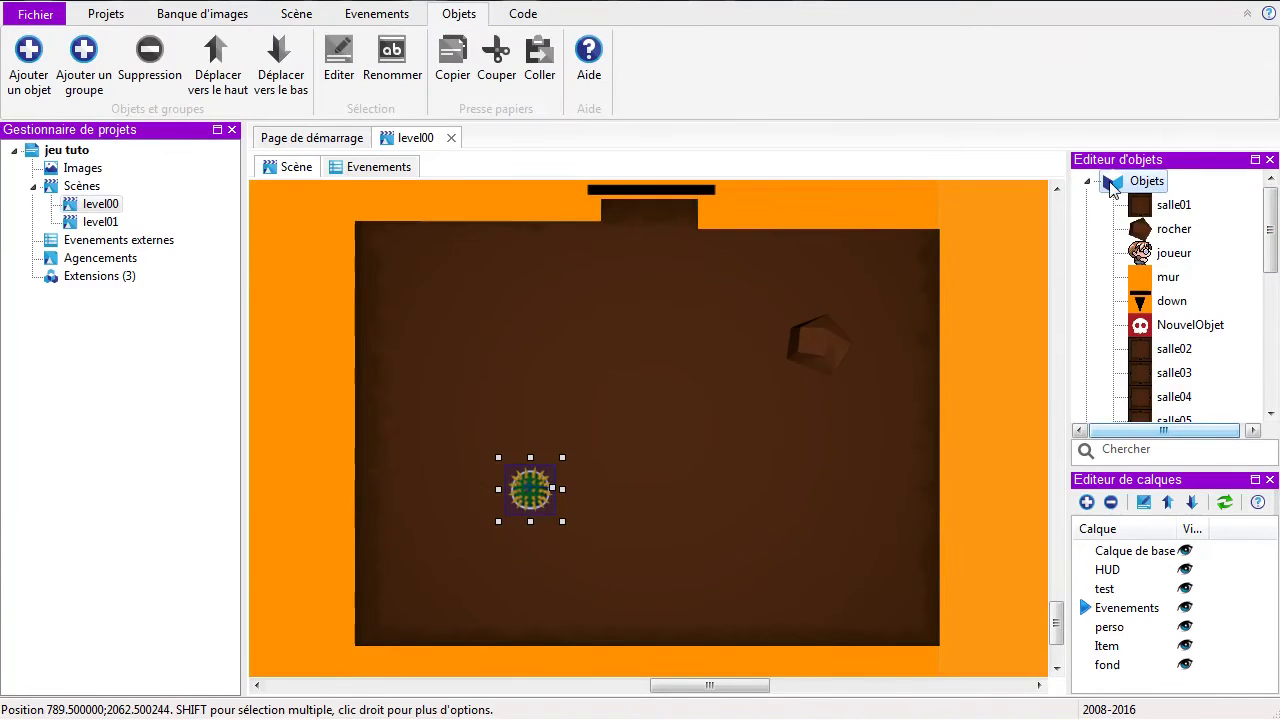
{"action": "right_click", "coordinate": [1113, 189]}
{"action": "left_click", "coordinate": [1140, 193]}
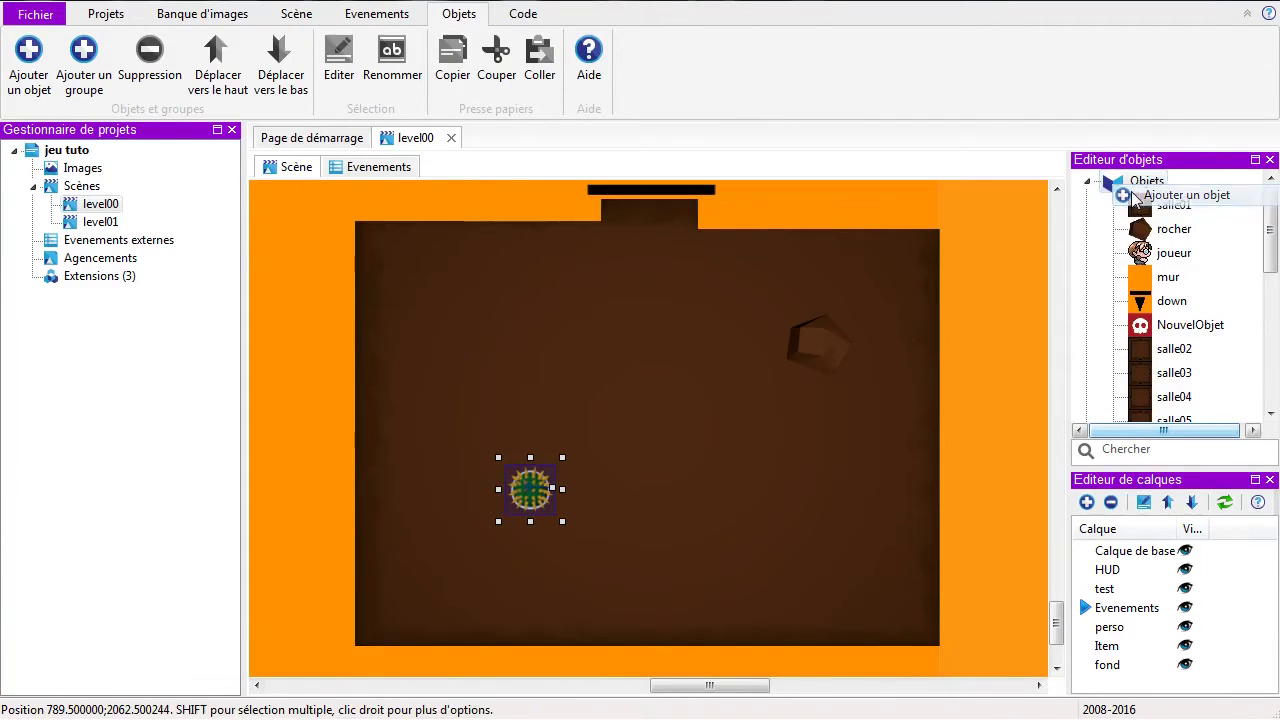
{"action": "left_click", "coordinate": [530, 290]}
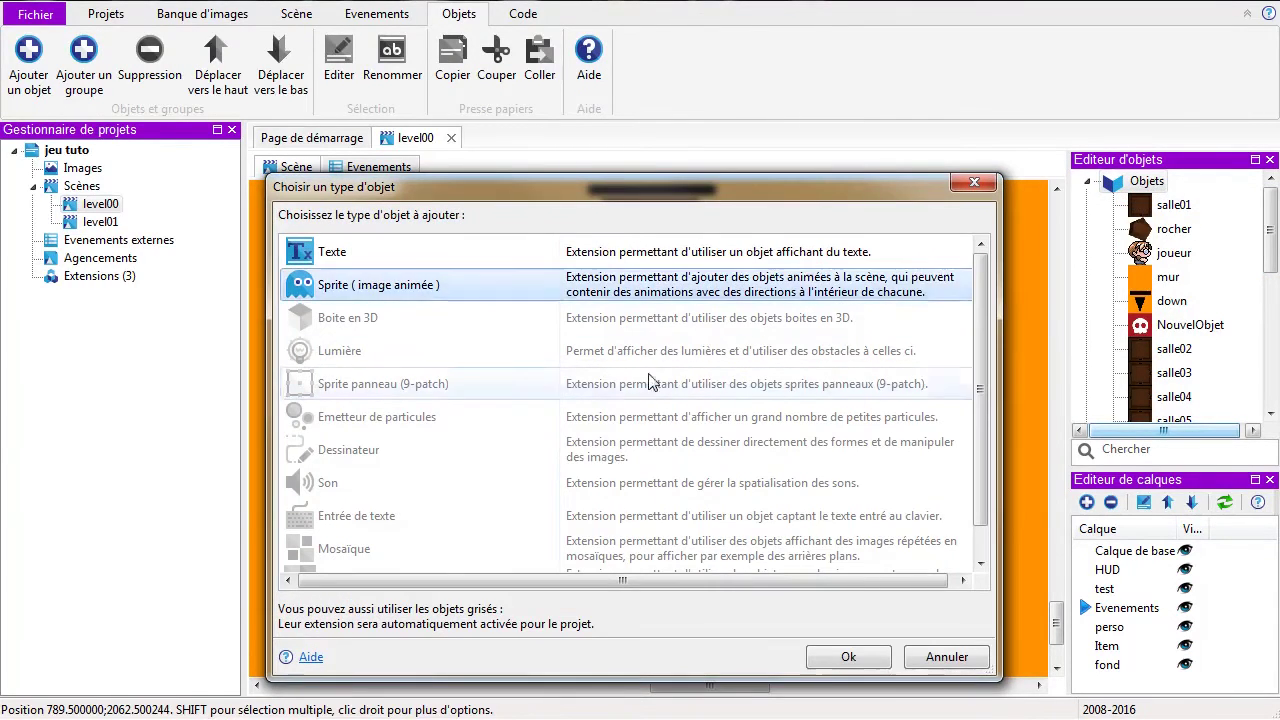
{"action": "left_click", "coordinate": [846, 657]}
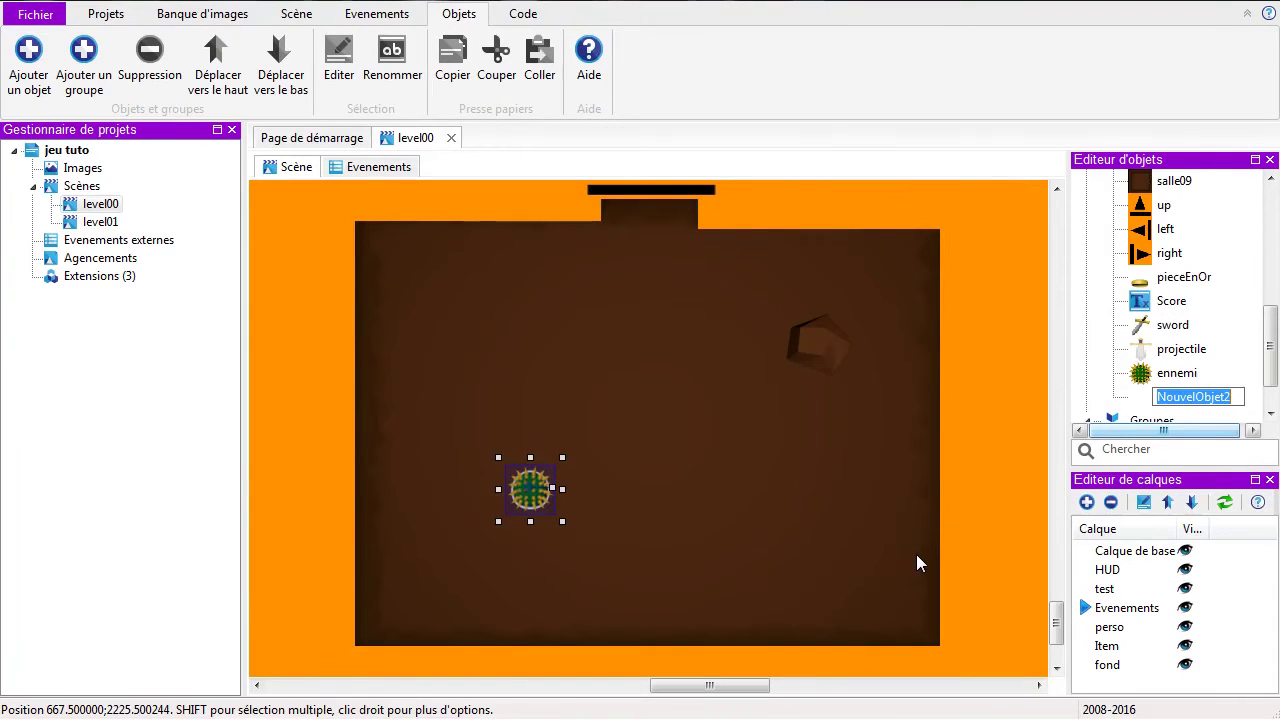
{"action": "type", "text": "godown"}
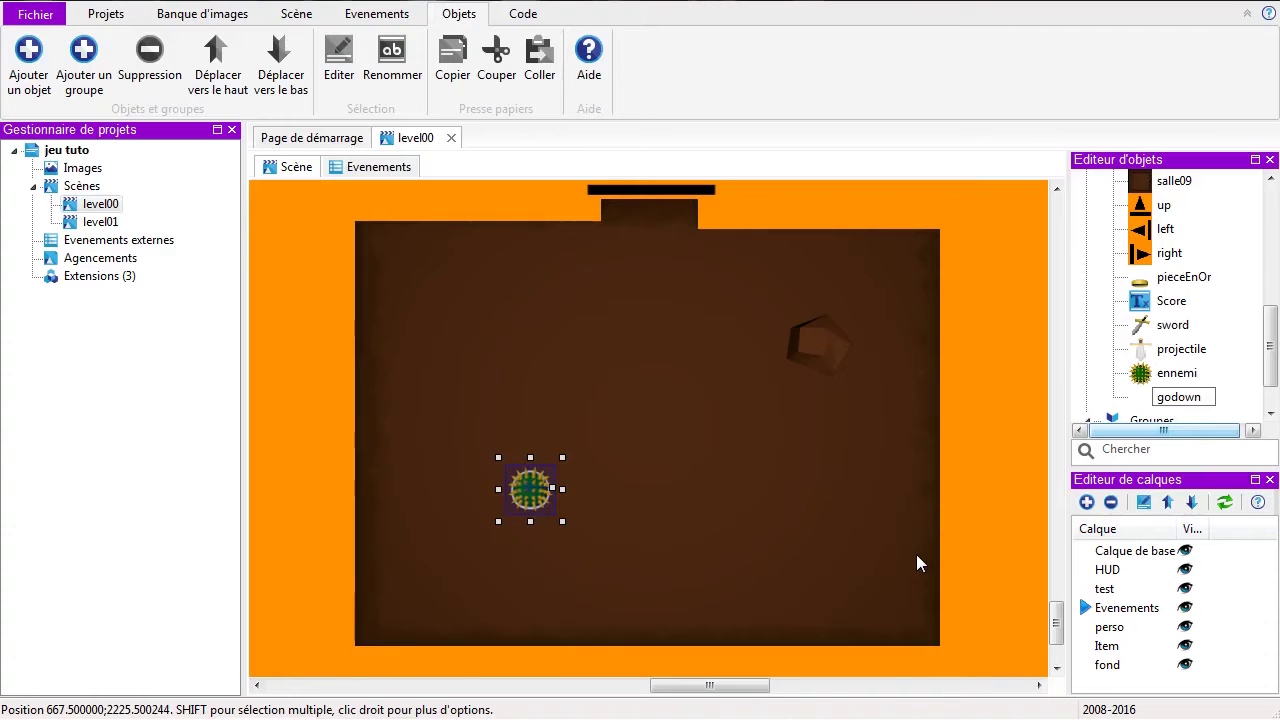
{"action": "left_click", "coordinate": [1157, 400]}
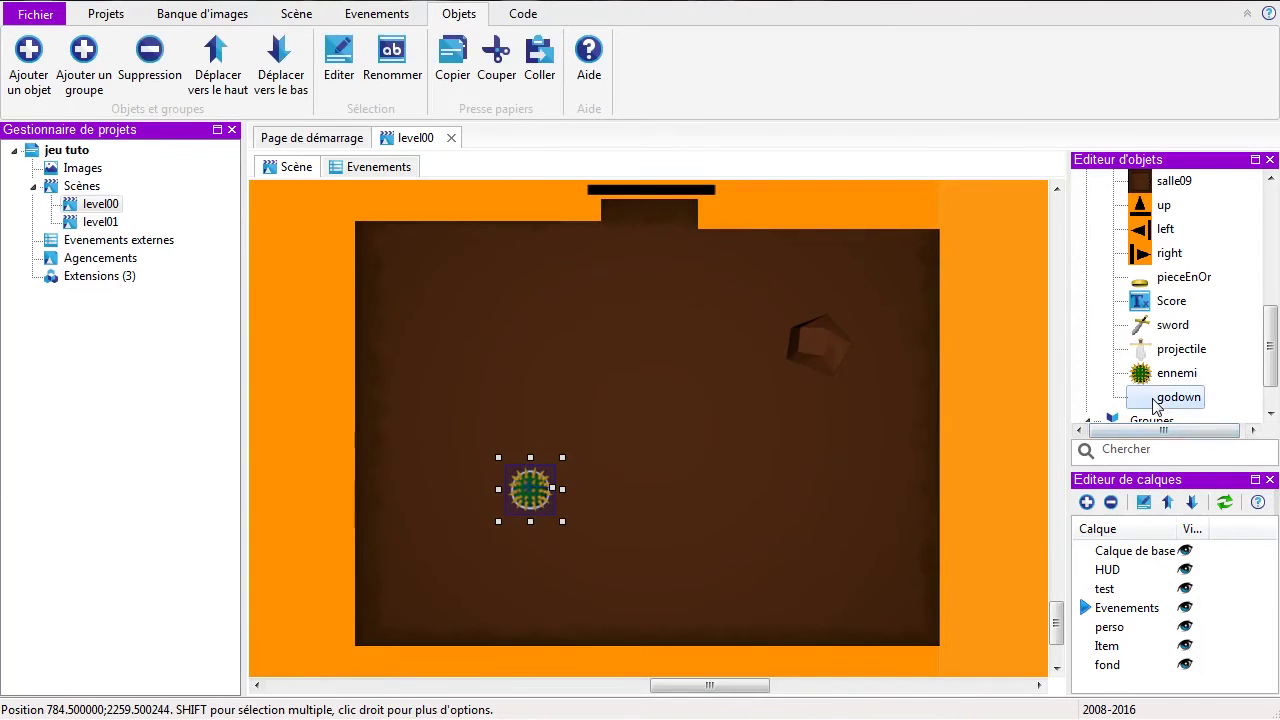
Step: Edit the godown sprite and import the turn03 image from the project's trigger folder into the image bank
{"action": "double_click", "coordinate": [1157, 398]}
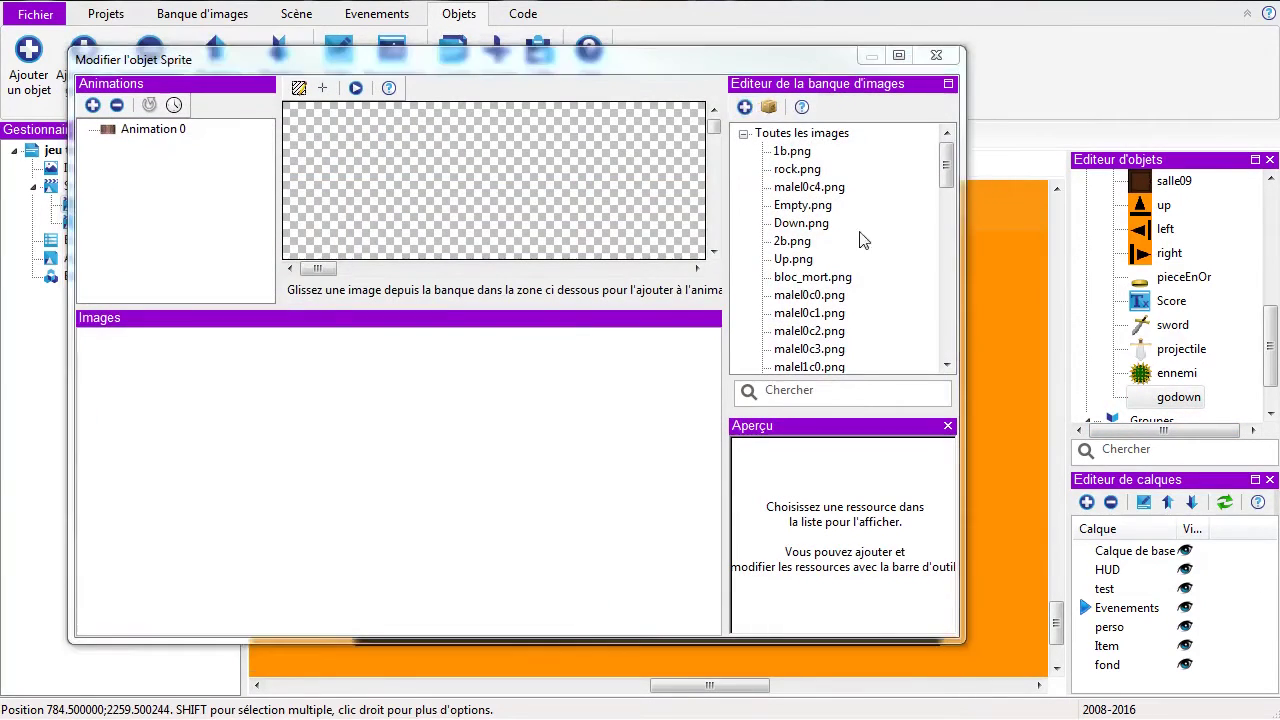
{"action": "left_click", "coordinate": [745, 107]}
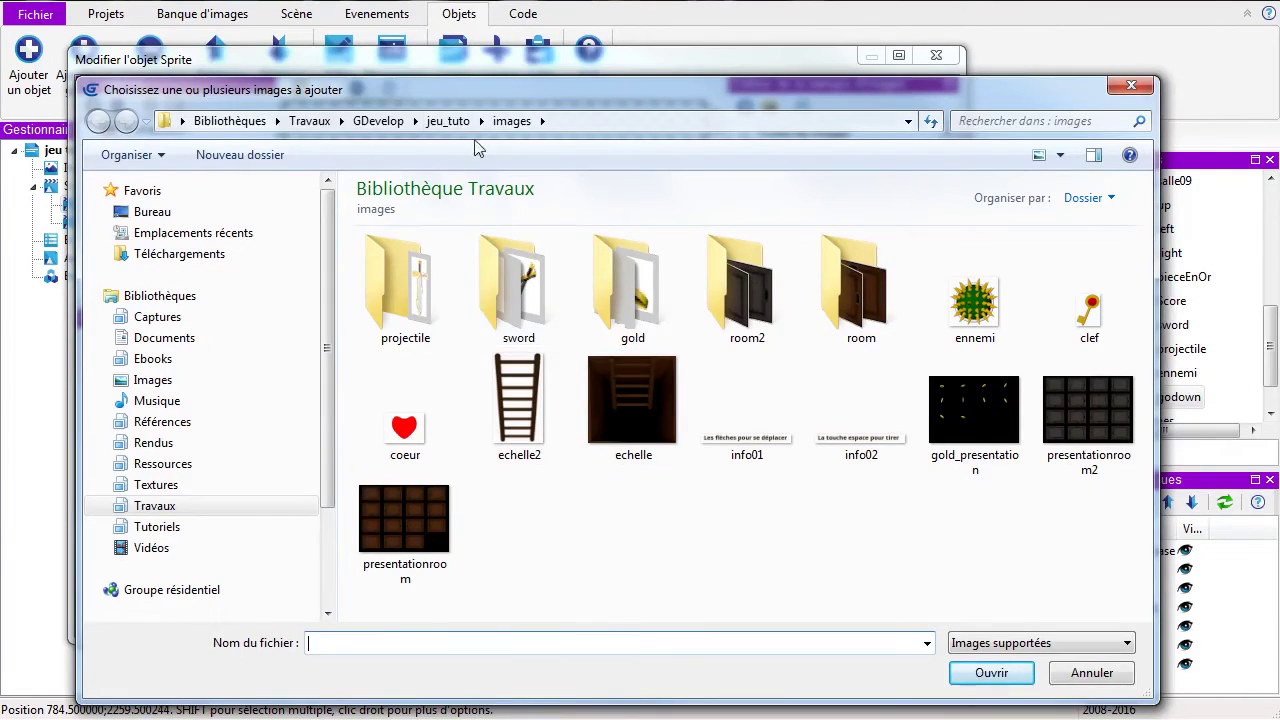
{"action": "left_click", "coordinate": [450, 121]}
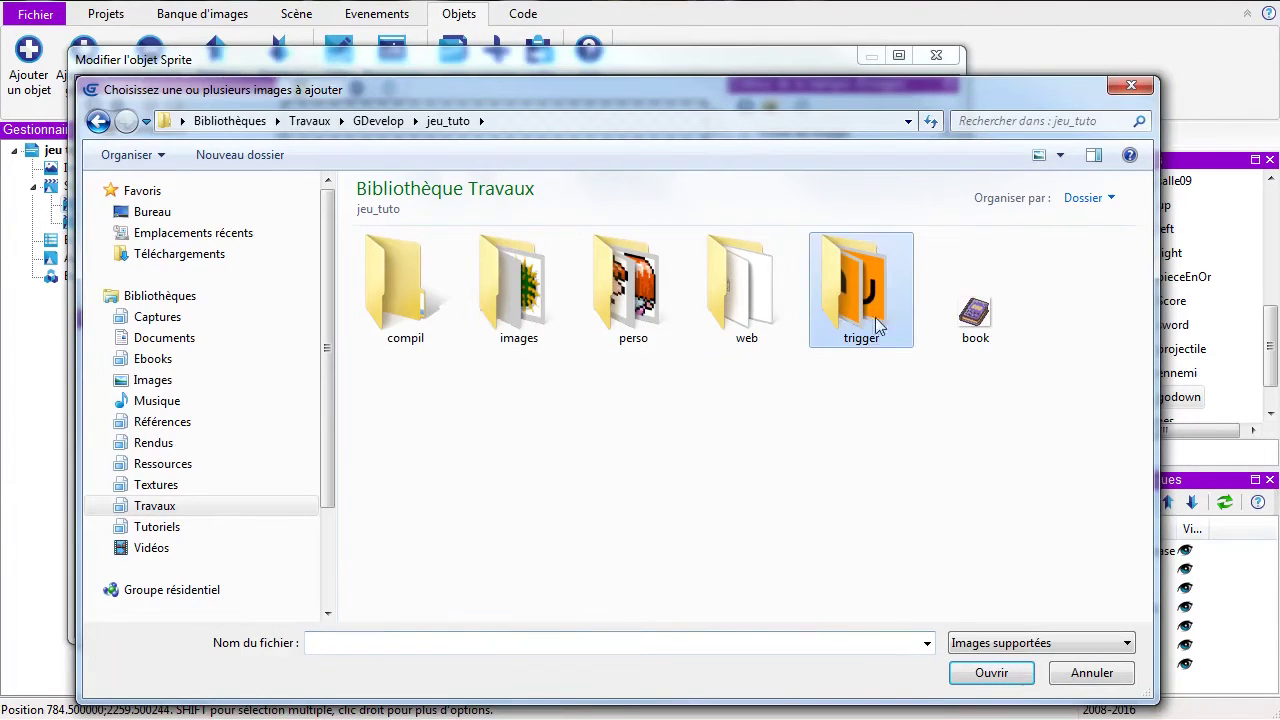
{"action": "double_click", "coordinate": [843, 300]}
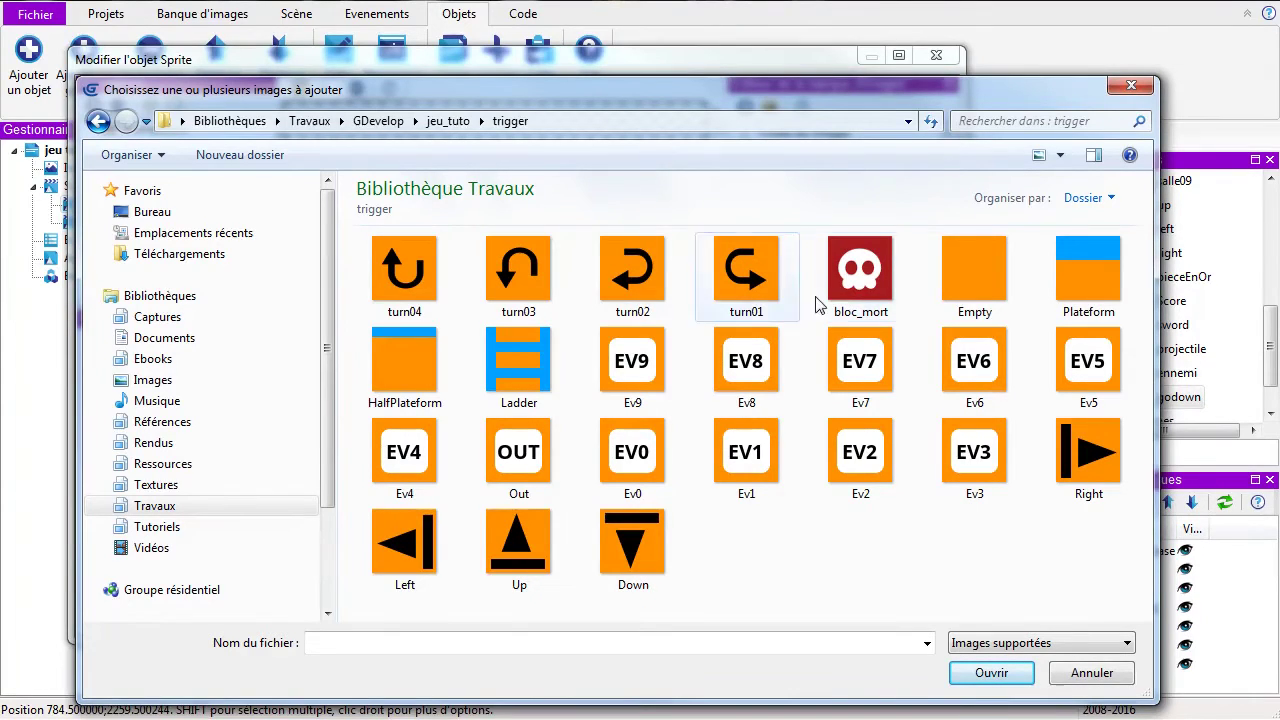
{"action": "left_click", "coordinate": [530, 268]}
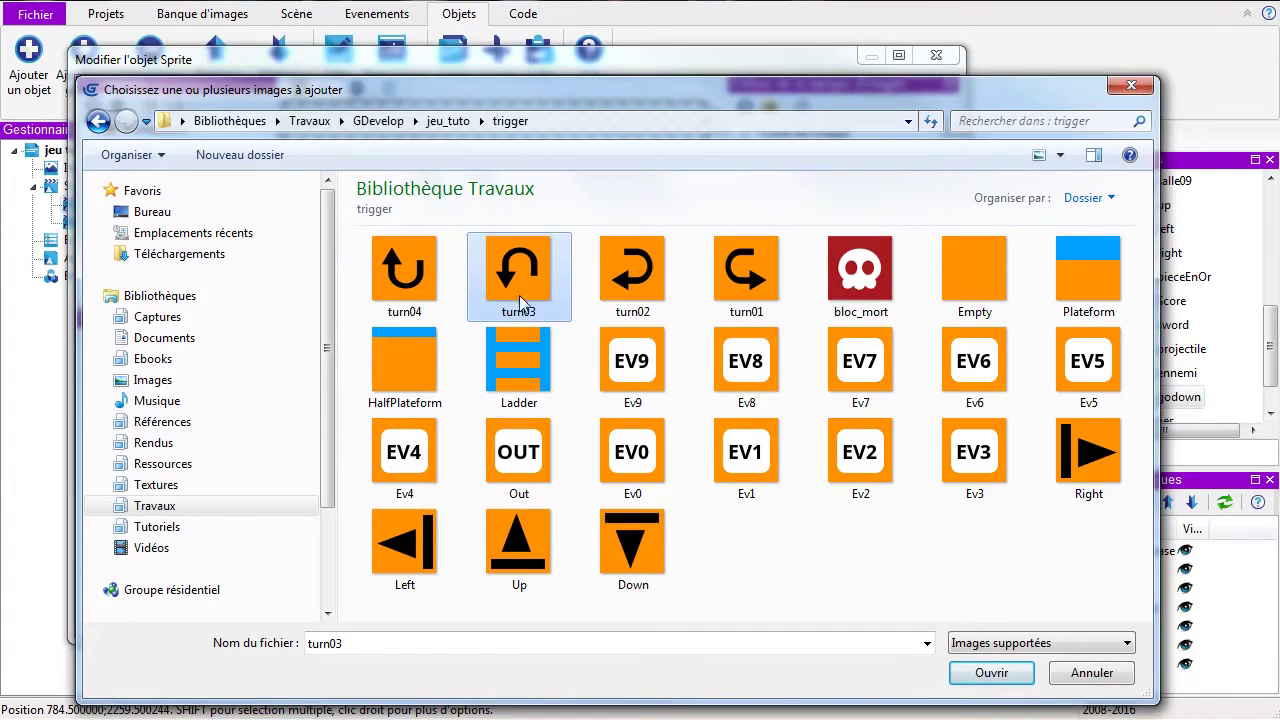
{"action": "left_click", "coordinate": [975, 676]}
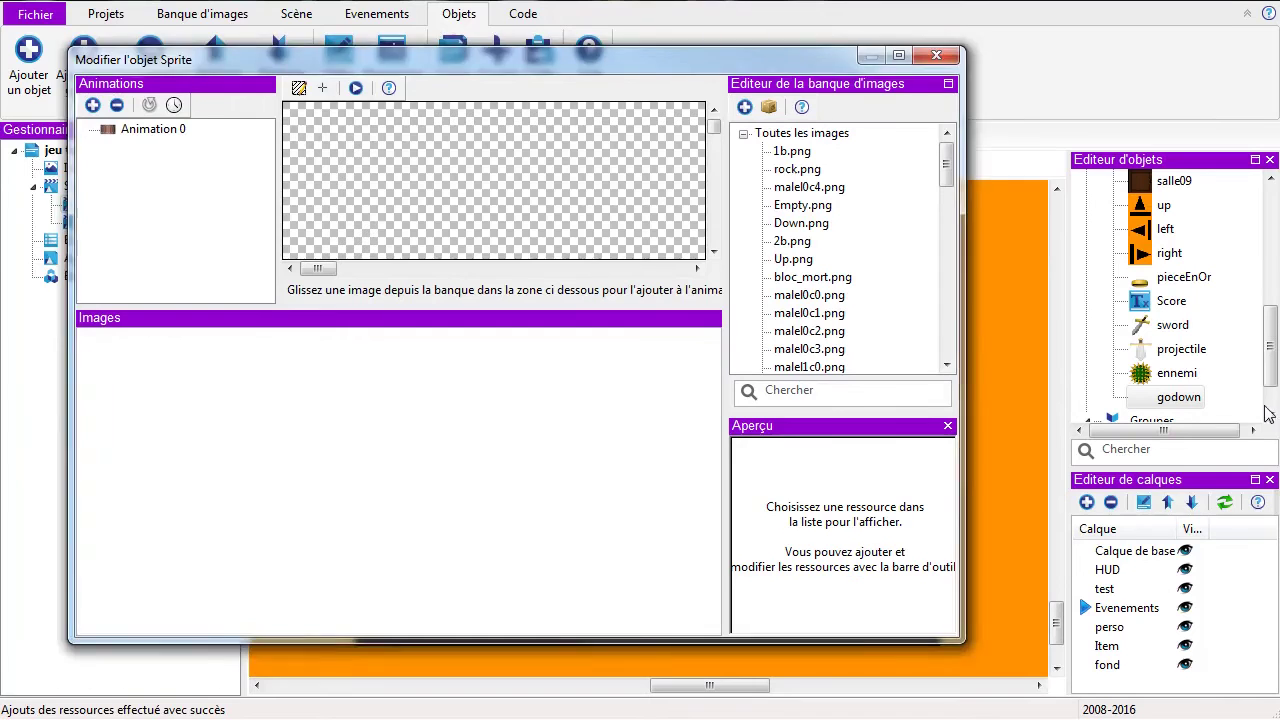
Step: Add turn03.png from the image bank to Animation 0 of the godown sprite and close the sprite editor
{"action": "scroll", "coordinate": [950, 185], "scroll_direction": "down", "scroll_amount": 2}
{"action": "left_click_drag", "start_coordinate": [950, 183], "coordinate": [943, 335]}
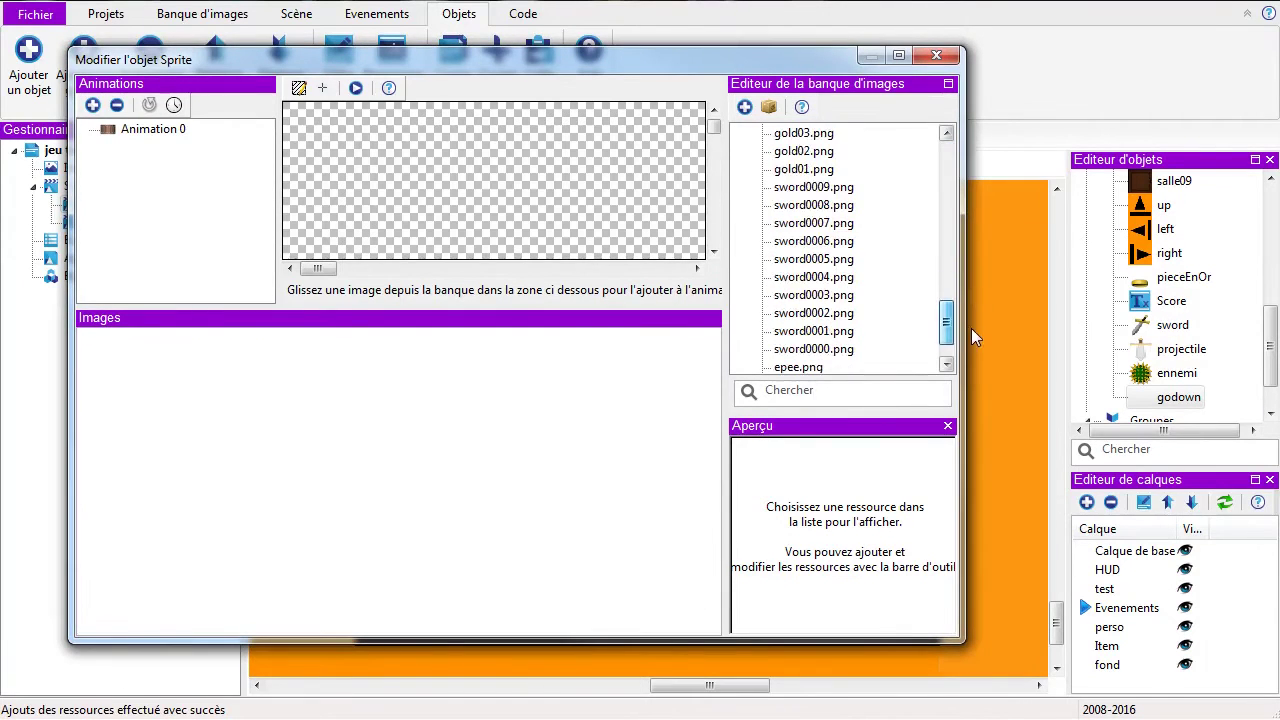
{"action": "scroll", "coordinate": [937, 349], "scroll_direction": "down", "scroll_amount": 1}
{"action": "left_click", "coordinate": [797, 350]}
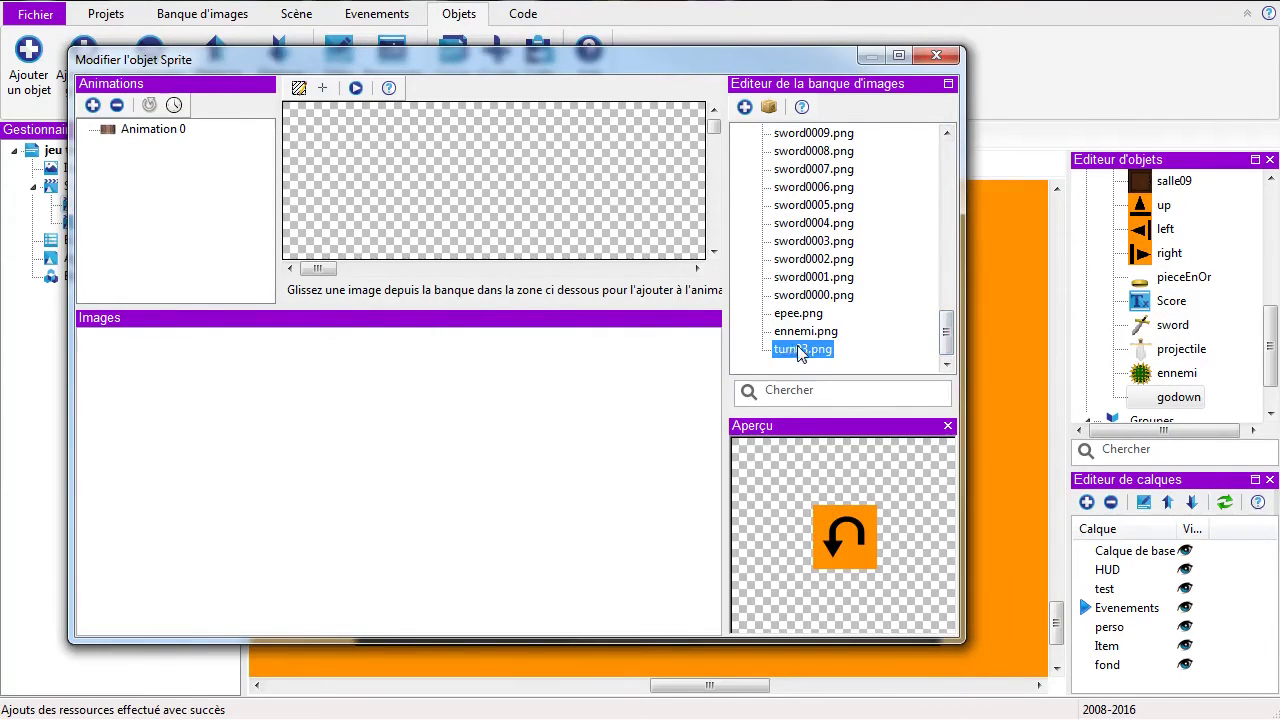
{"action": "left_click_drag", "start_coordinate": [808, 358], "coordinate": [209, 409]}
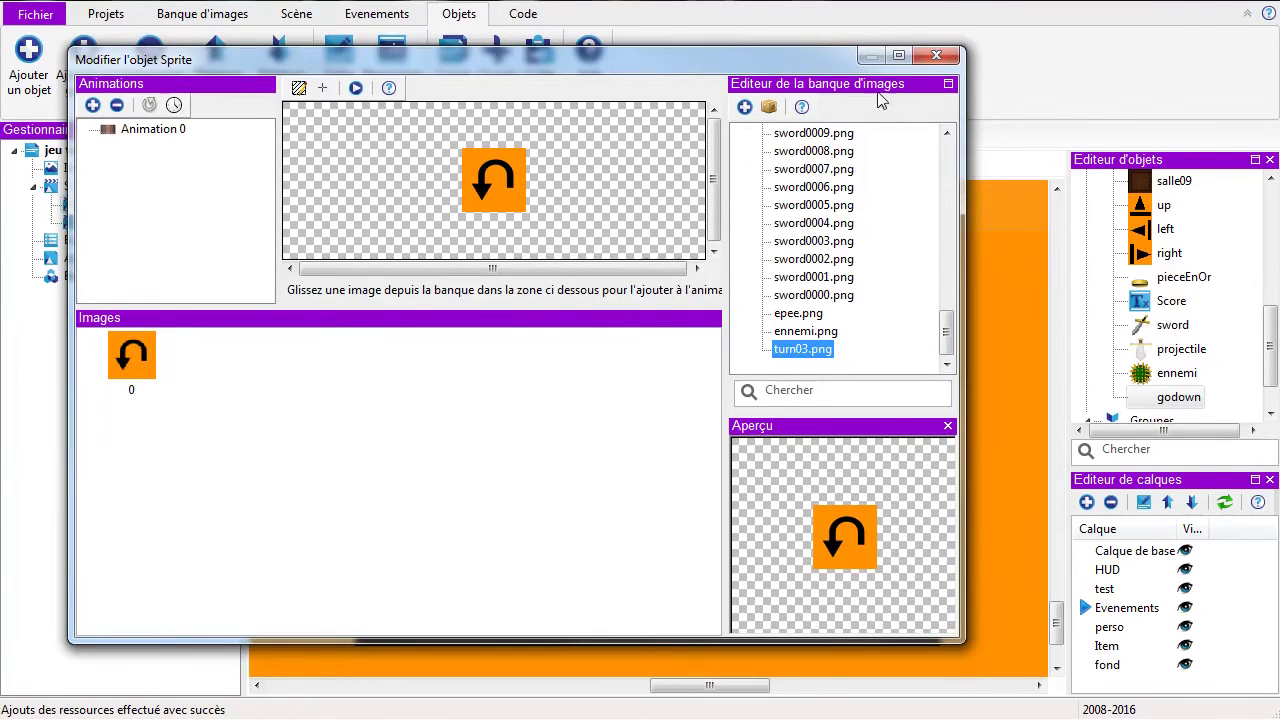
{"action": "left_click", "coordinate": [935, 57]}
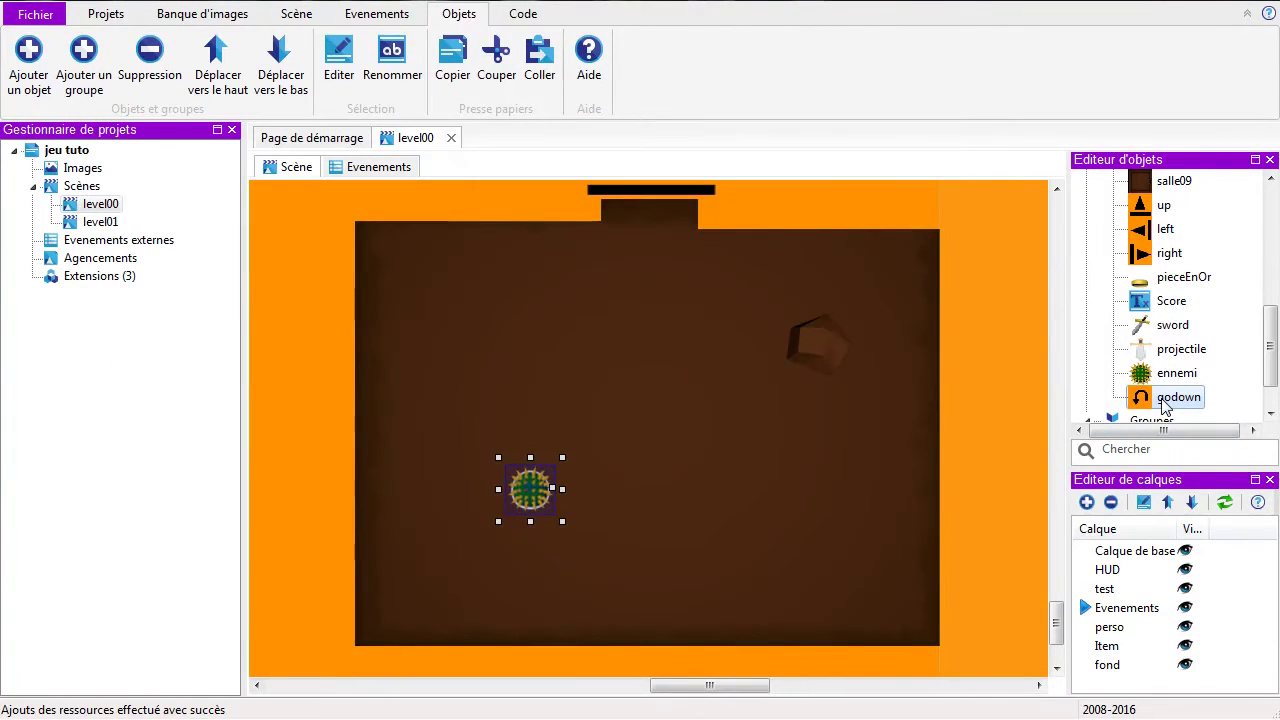
Step: Add a new Sprite object named goup to the scene's objects
{"action": "left_click_drag", "start_coordinate": [1270, 350], "coordinate": [1270, 225]}
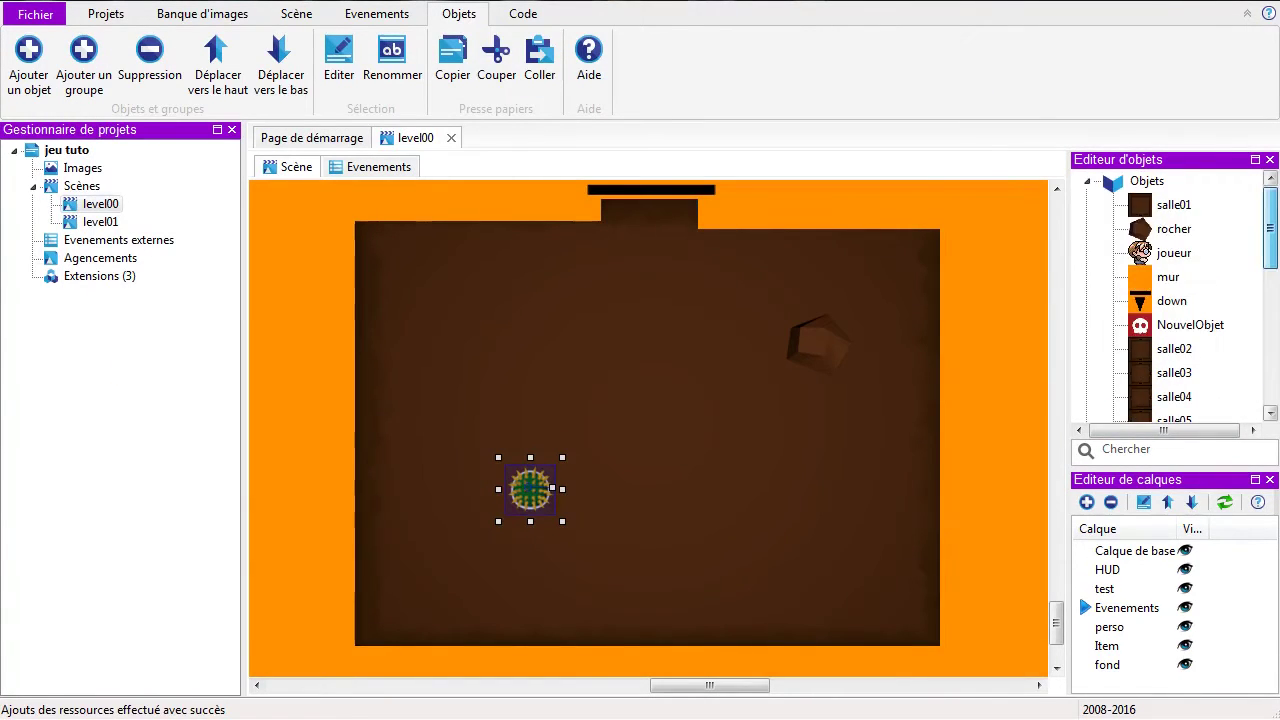
{"action": "right_click", "coordinate": [1147, 190]}
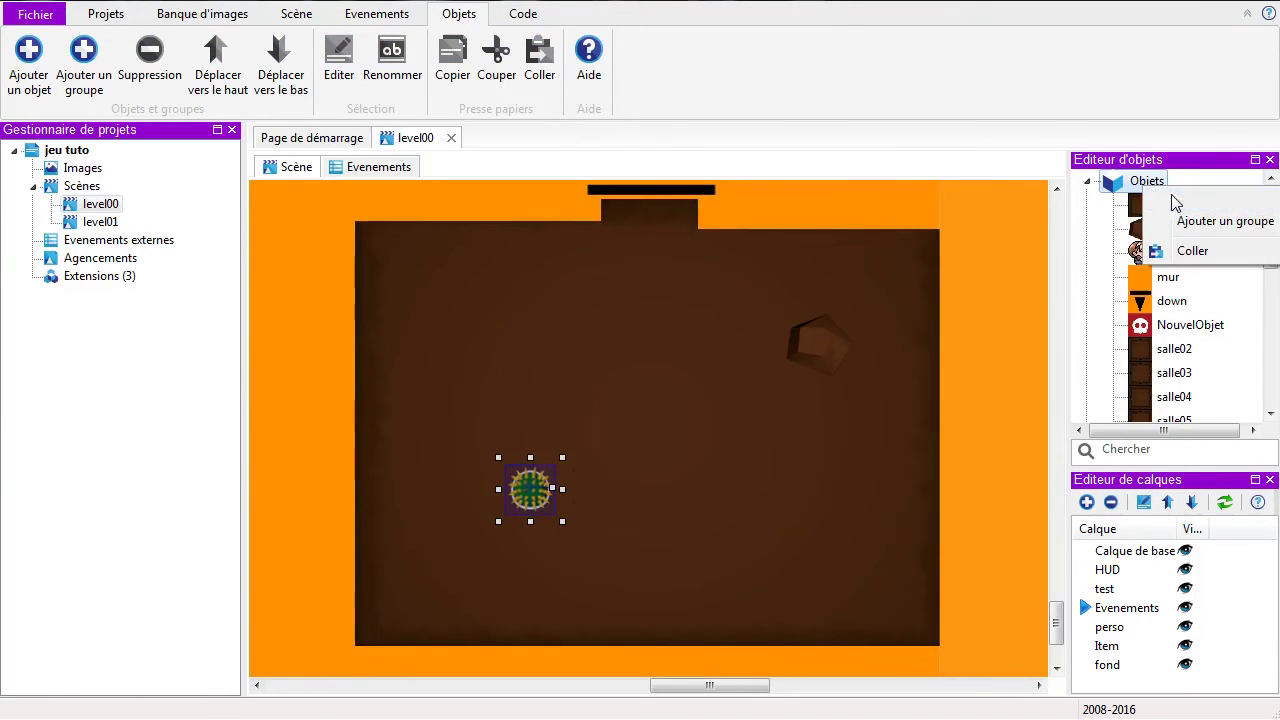
{"action": "left_click", "coordinate": [1152, 196]}
{"action": "left_click", "coordinate": [483, 291]}
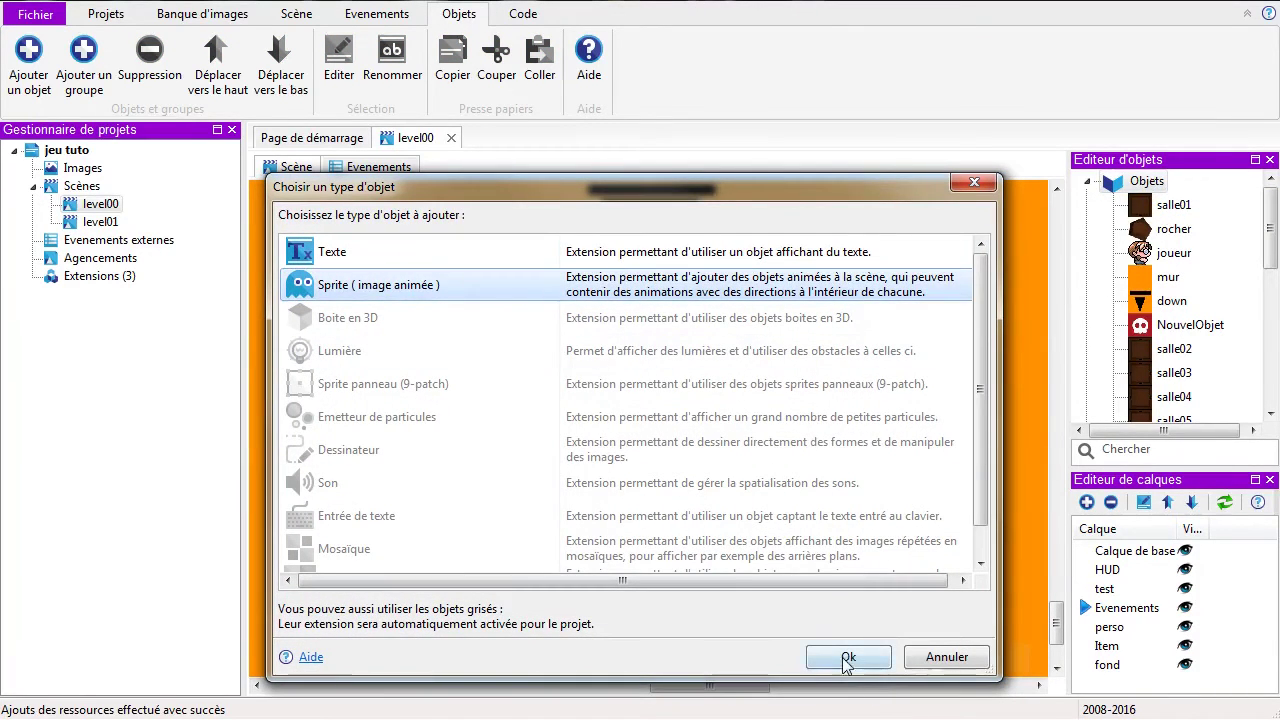
{"action": "left_click", "coordinate": [849, 656]}
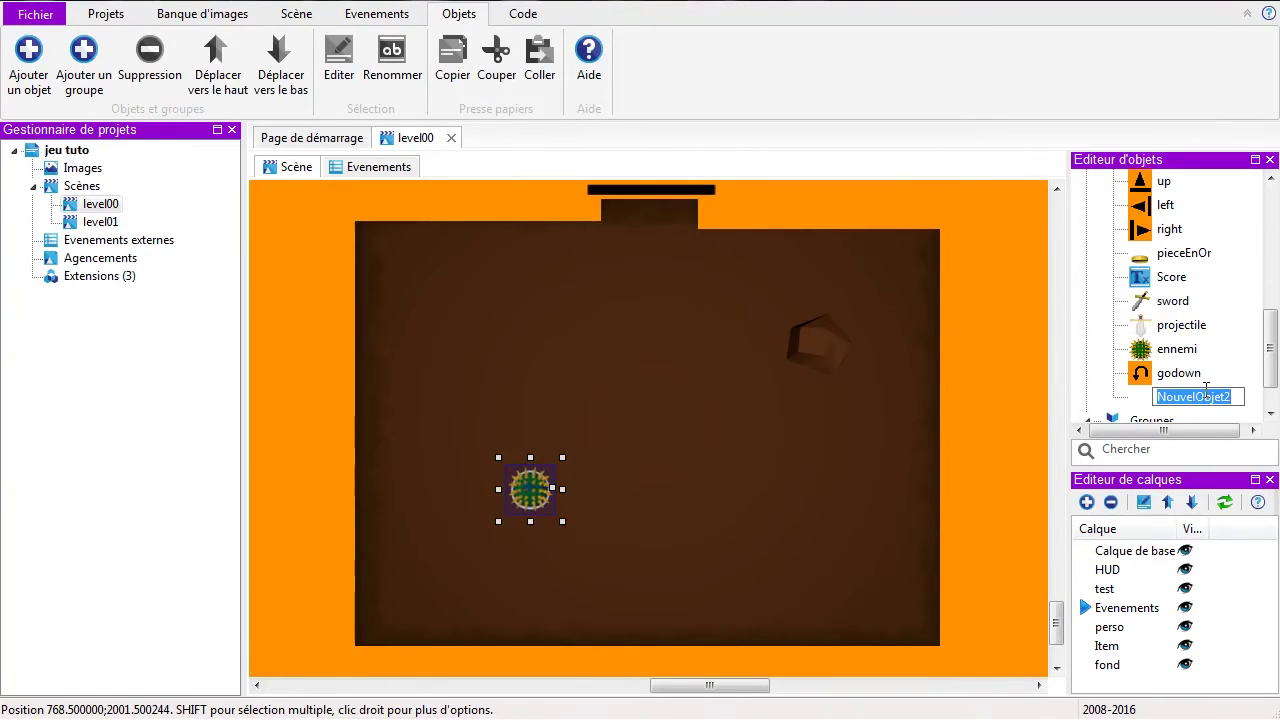
{"action": "type", "text": "goup"}
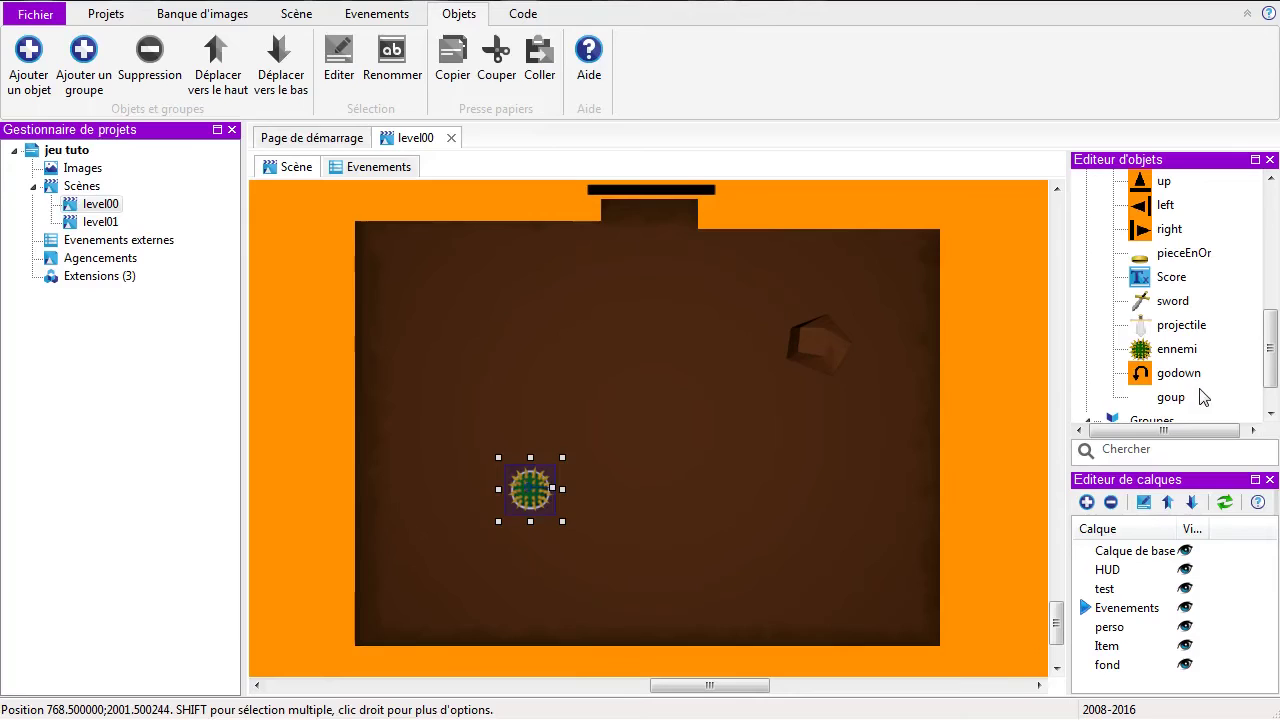
Step: Import the turn04 image from the trigger folder and add it to Animation 0 of the goup sprite
{"action": "double_click", "coordinate": [1171, 397]}
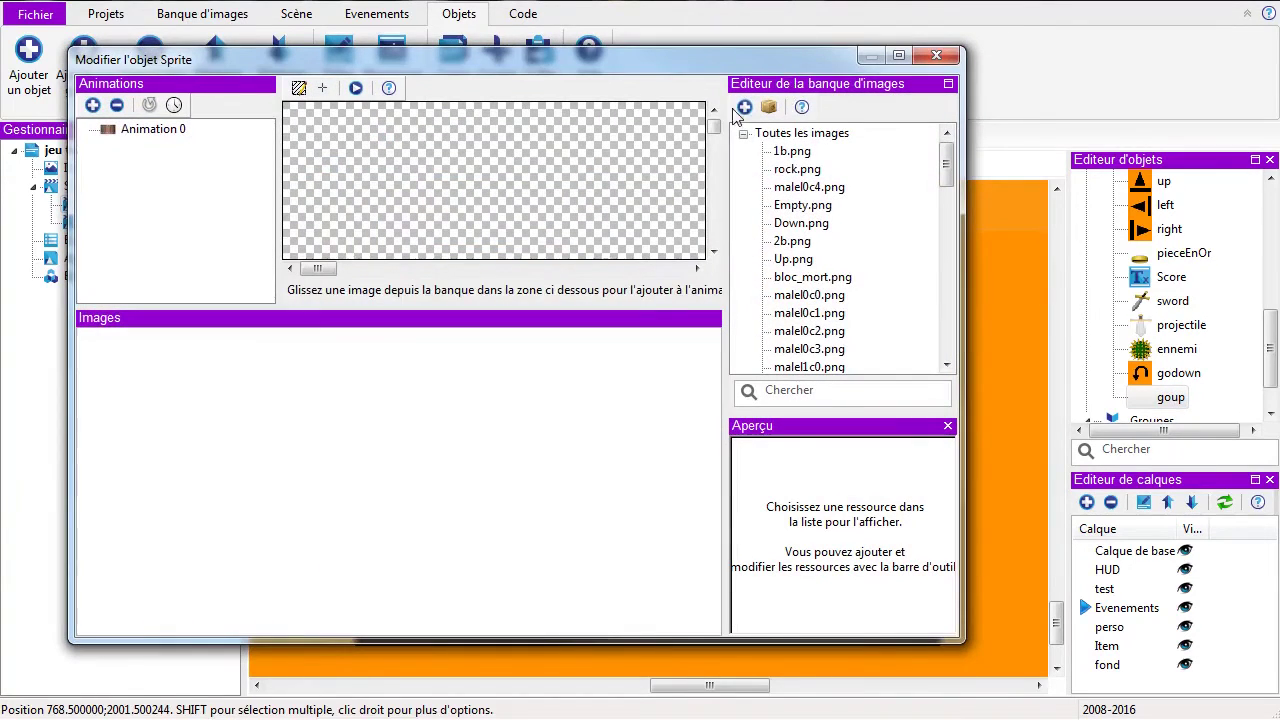
{"action": "left_click", "coordinate": [744, 107]}
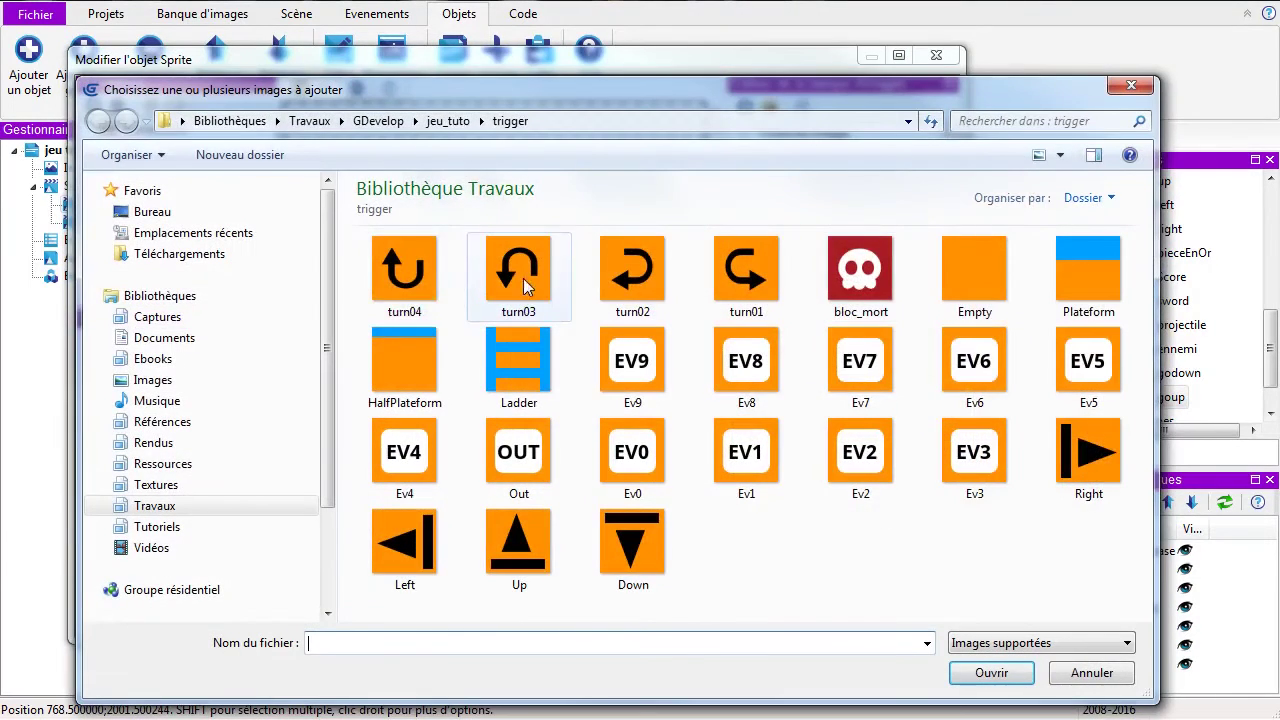
{"action": "left_click", "coordinate": [405, 262]}
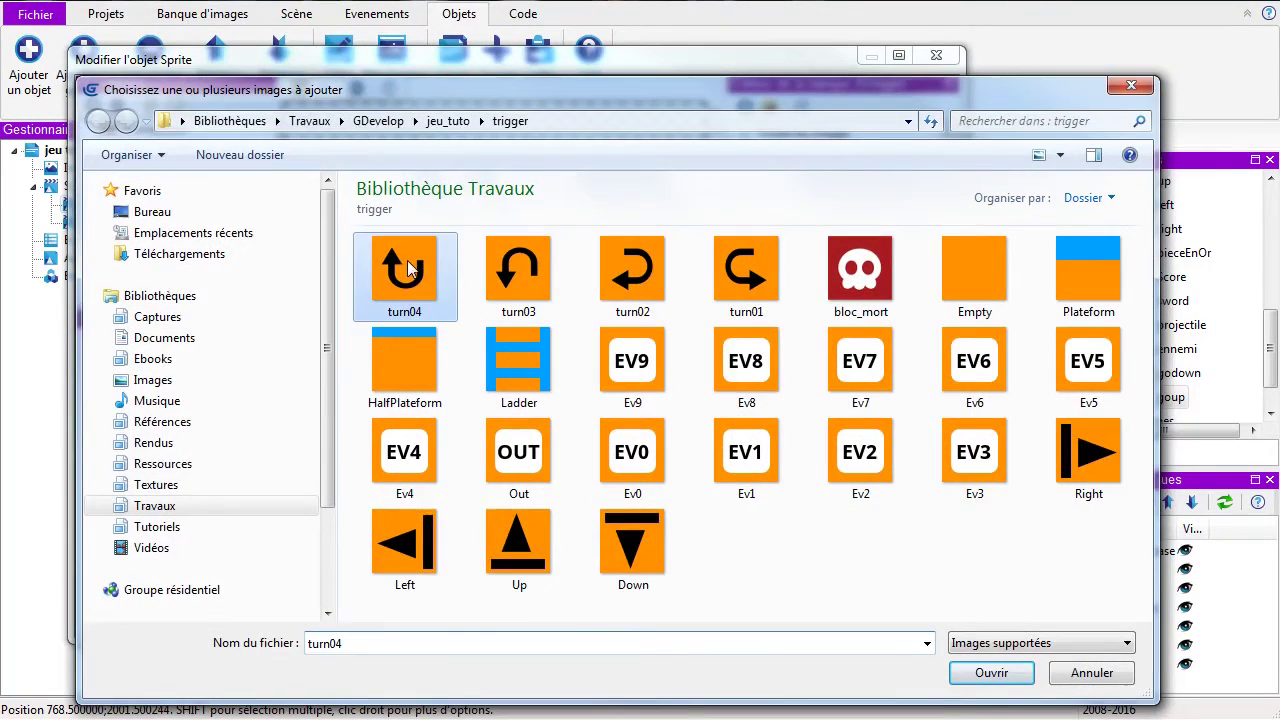
{"action": "left_click", "coordinate": [988, 673]}
{"action": "left_click_drag", "start_coordinate": [948, 192], "coordinate": [948, 335]}
{"action": "left_click", "coordinate": [812, 349]}
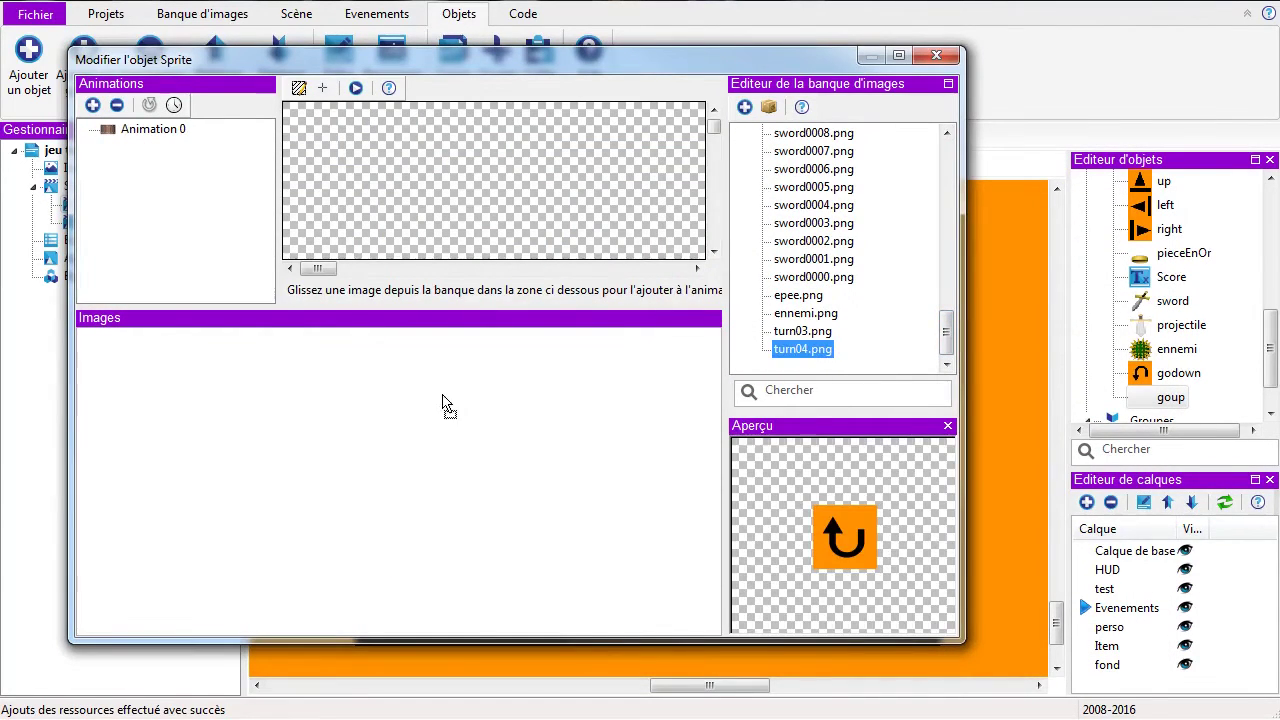
{"action": "left_click_drag", "start_coordinate": [446, 405], "coordinate": [446, 405]}
{"action": "left_click", "coordinate": [936, 55]}
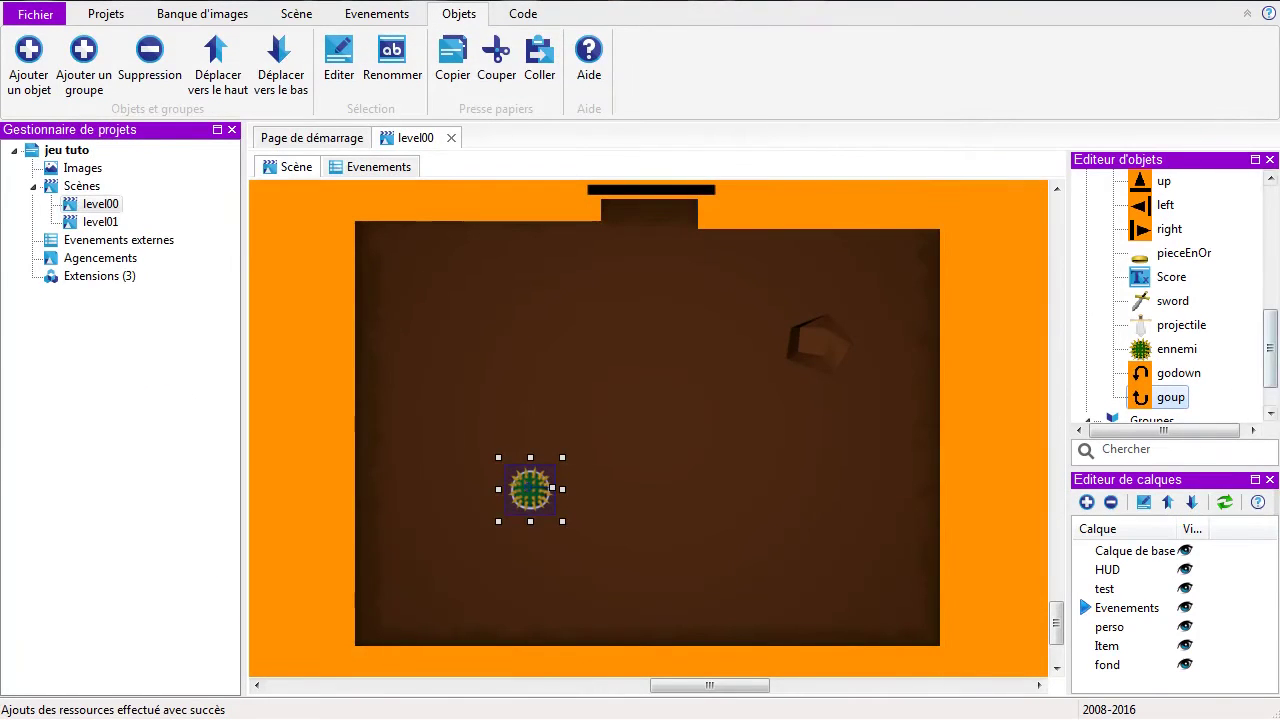
Step: Add a new Sprite object named goleft to the scene's objects
{"action": "right_click", "coordinate": [1150, 348]}
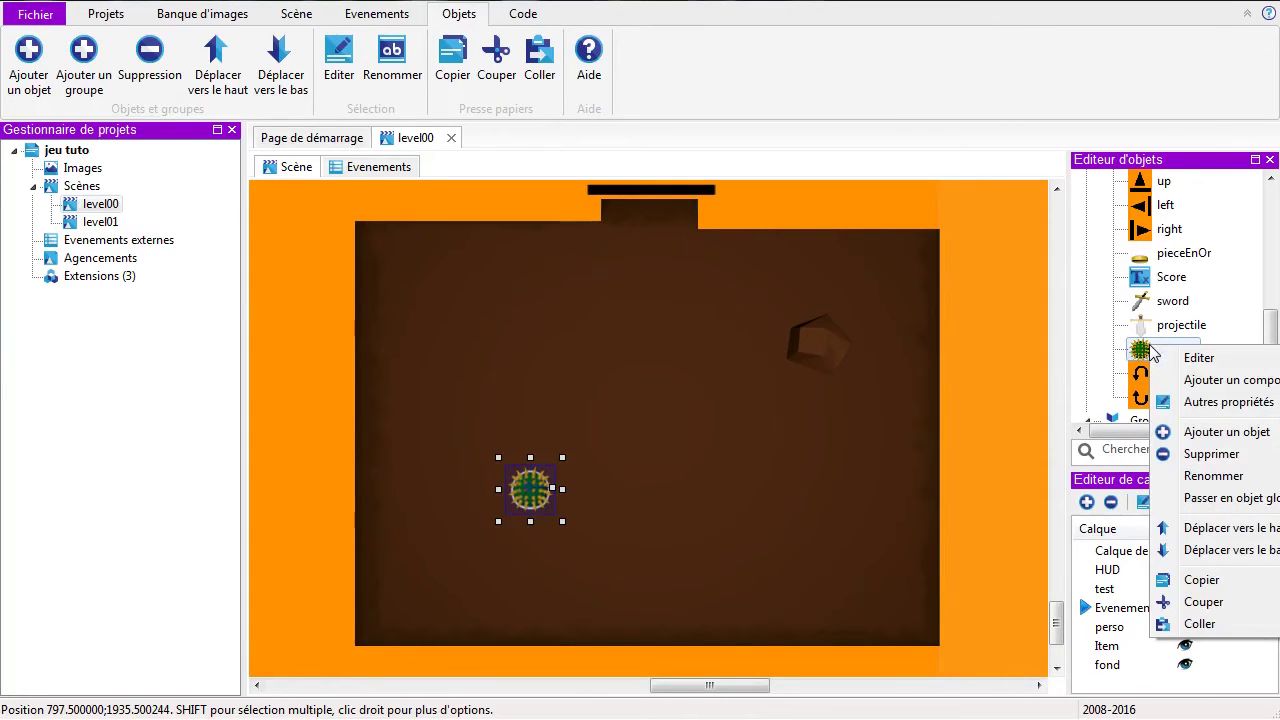
{"action": "left_click", "coordinate": [1196, 437]}
{"action": "left_click", "coordinate": [436, 292]}
{"action": "left_click", "coordinate": [825, 660]}
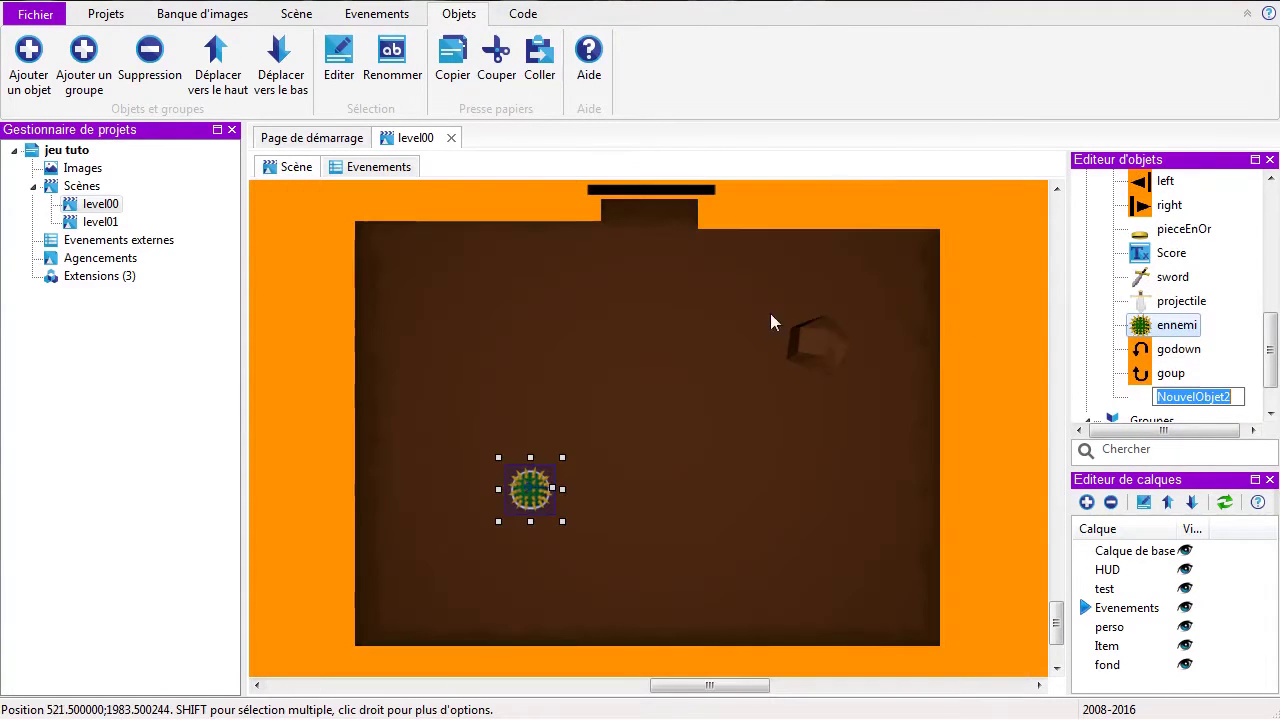
{"action": "type", "text": "goleft"}
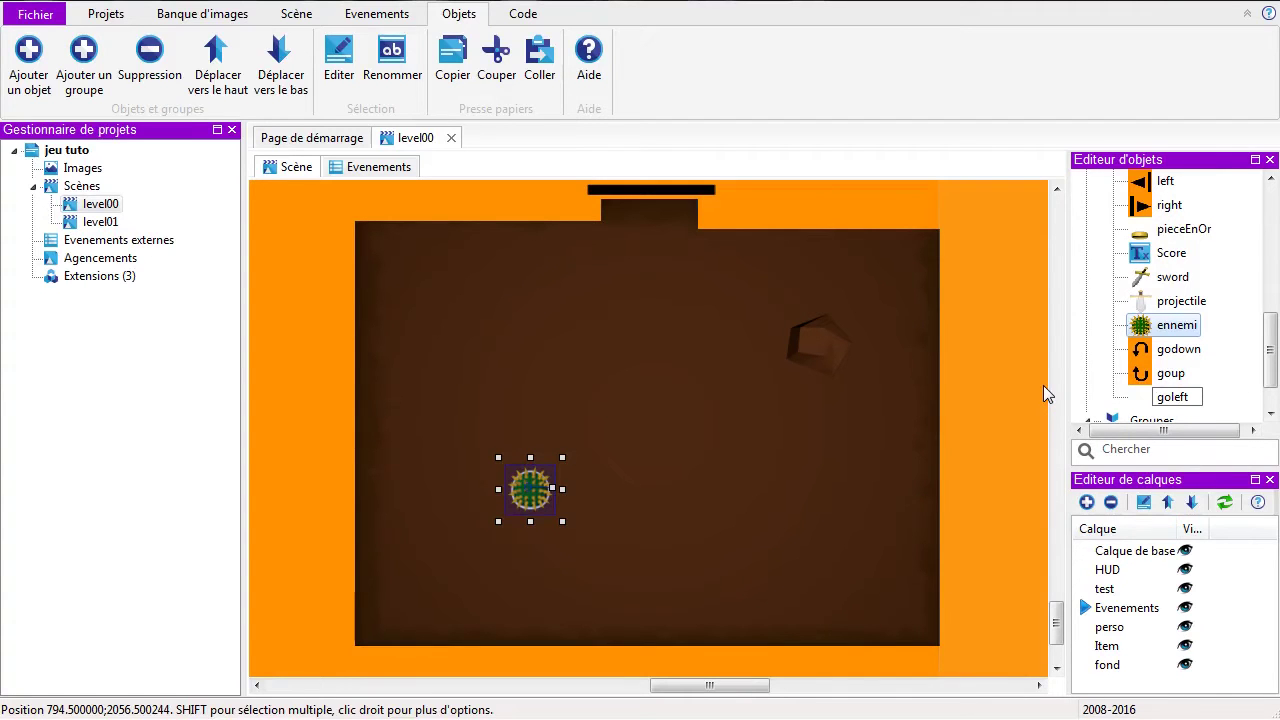
{"action": "key", "text": "Return"}
{"action": "key", "text": "Return"}
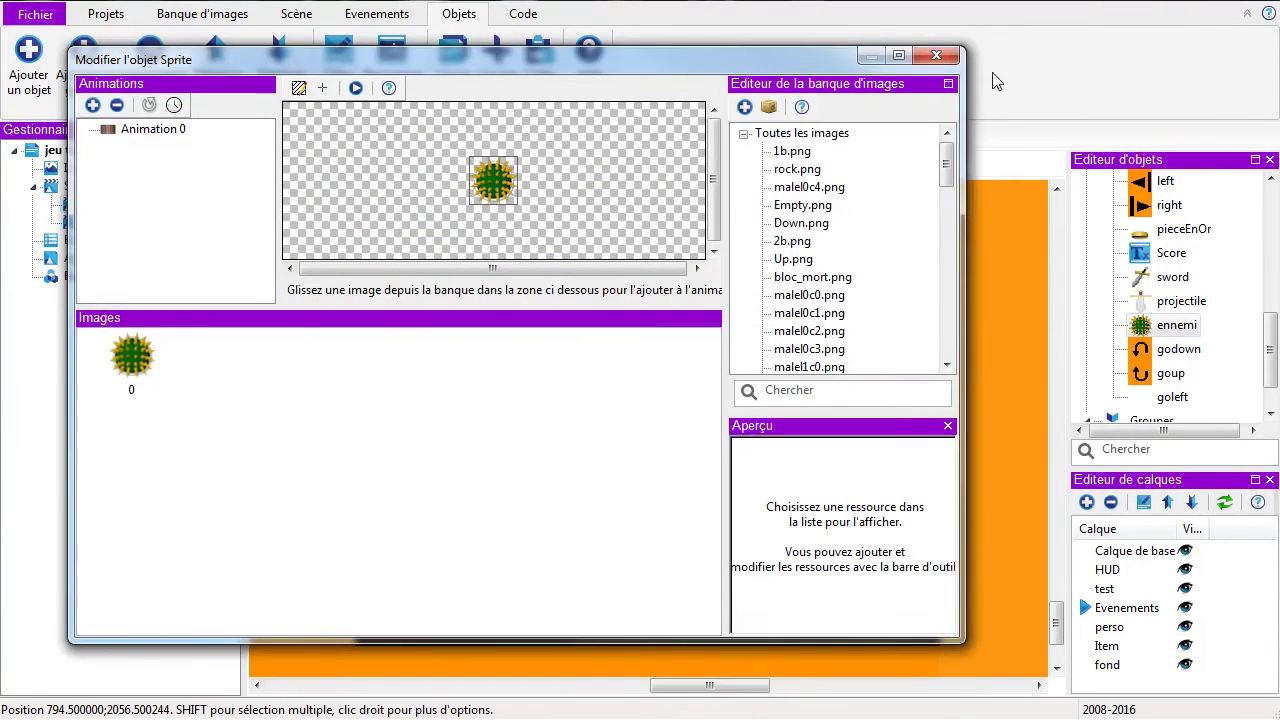
{"action": "left_click", "coordinate": [936, 55]}
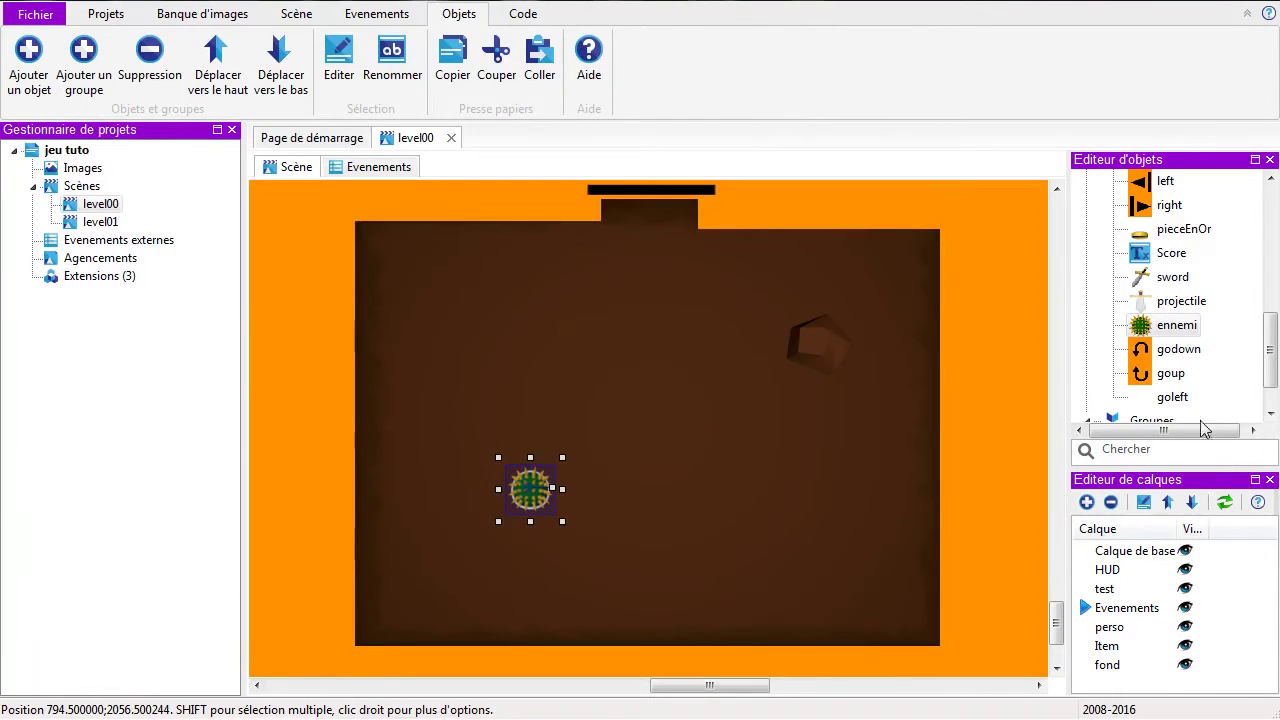
Step: Import the turn02 image from the trigger folder and add it to Animation 0 of the goleft sprite
{"action": "left_click", "coordinate": [1175, 398]}
{"action": "double_click", "coordinate": [1175, 398]}
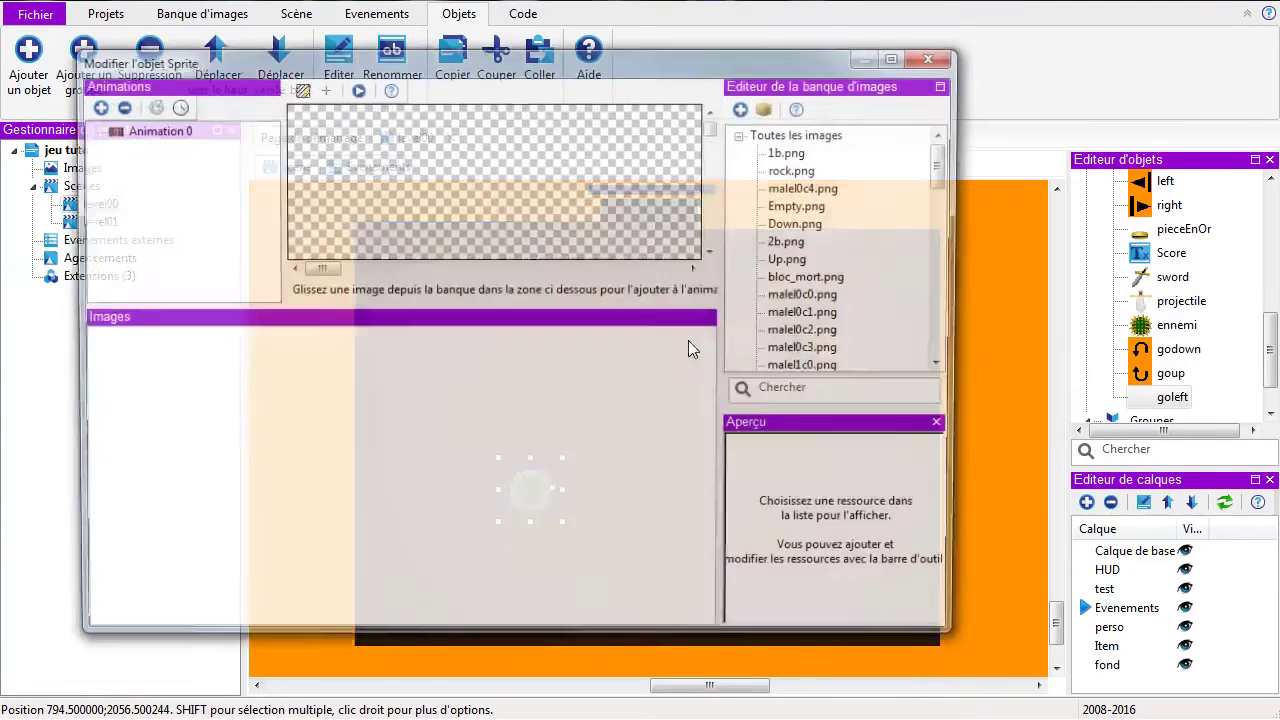
{"action": "left_click", "coordinate": [744, 107]}
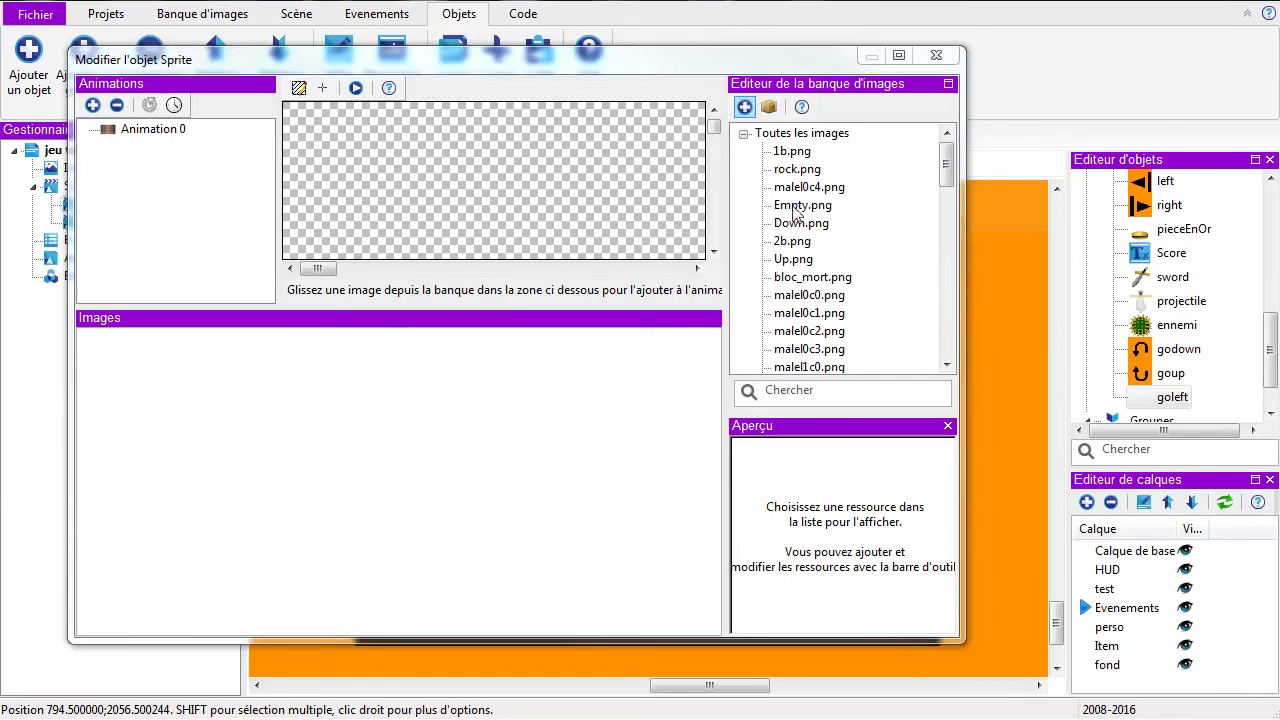
{"action": "left_click", "coordinate": [640, 272]}
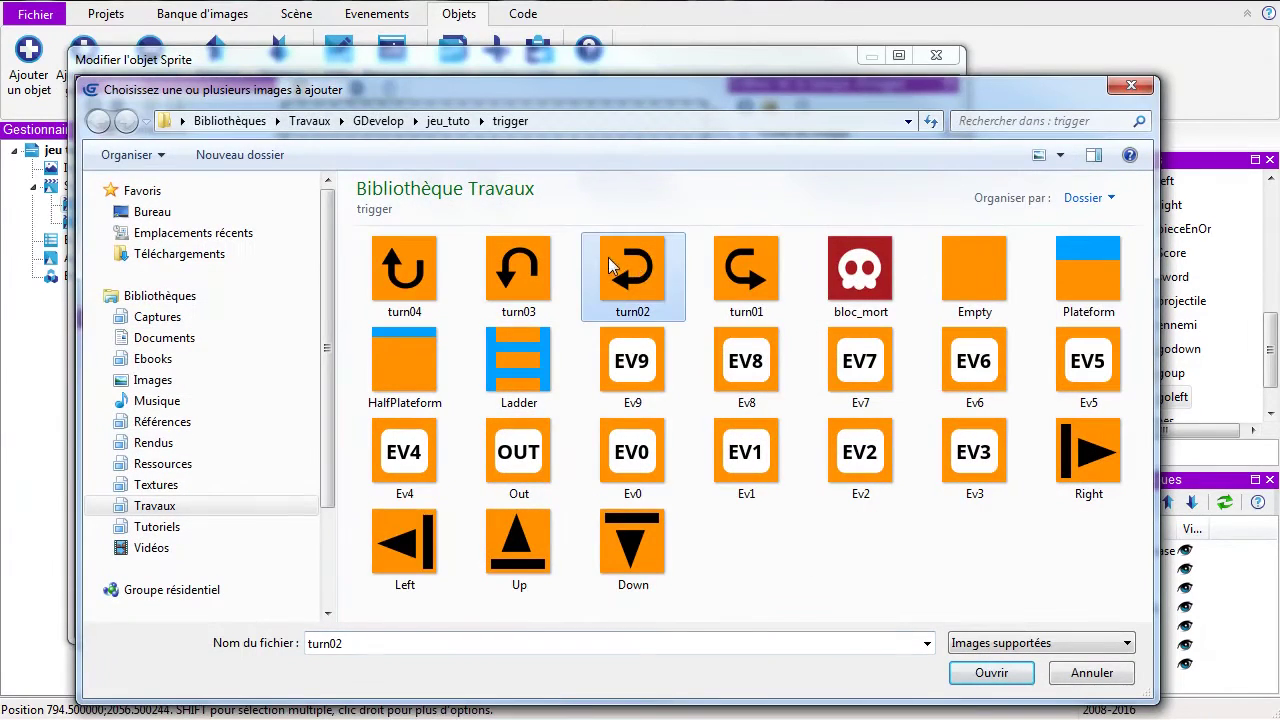
{"action": "left_click", "coordinate": [986, 673]}
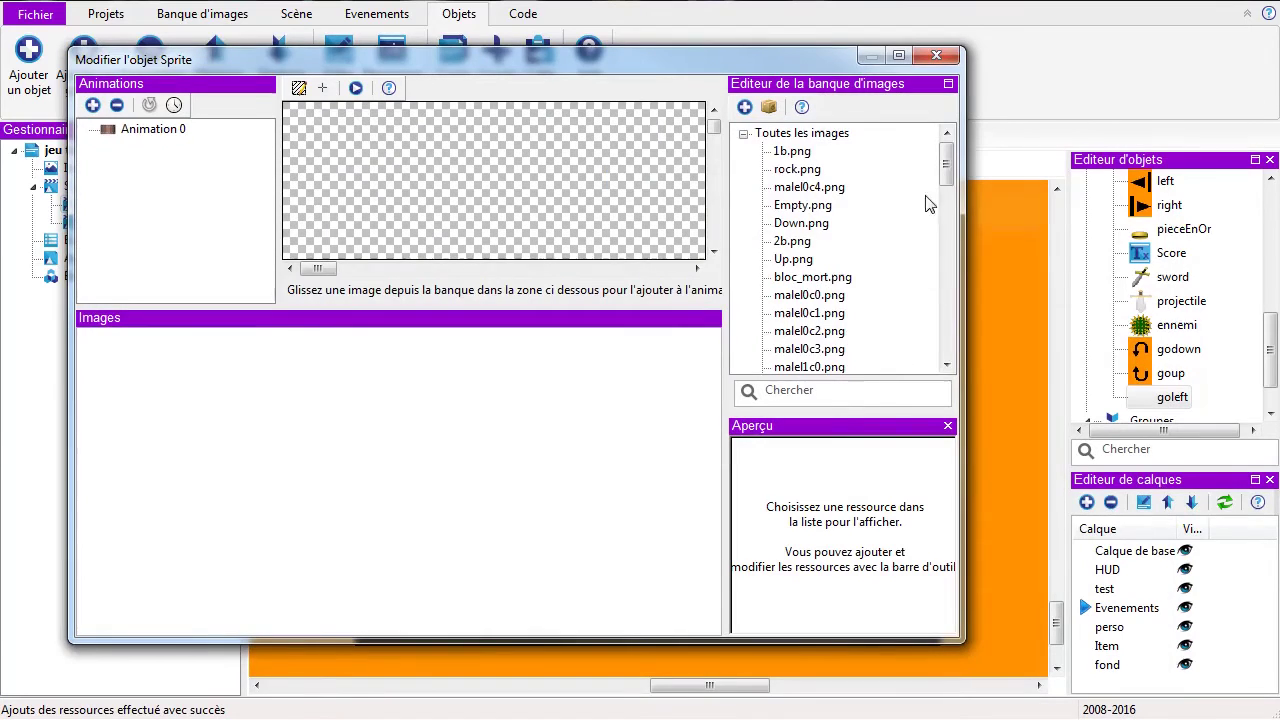
{"action": "left_click_drag", "start_coordinate": [946, 145], "coordinate": [950, 343]}
{"action": "left_click", "coordinate": [804, 352]}
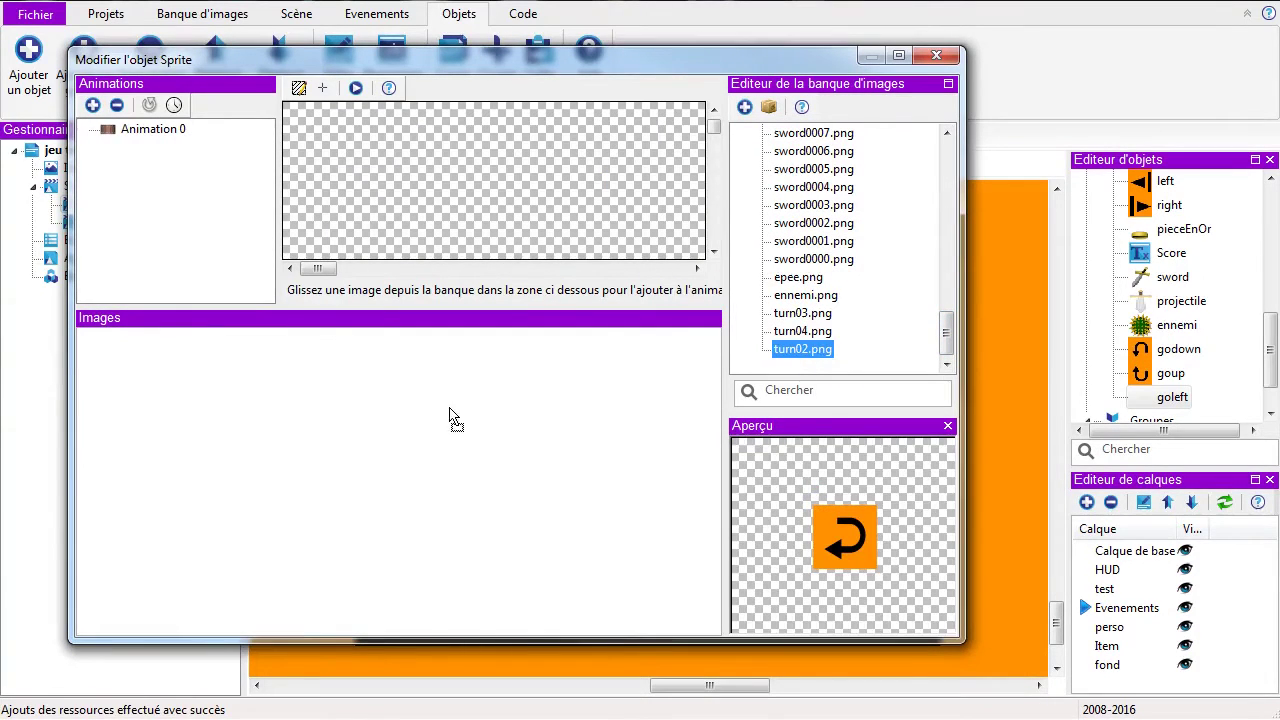
{"action": "left_click_drag", "start_coordinate": [450, 417], "coordinate": [452, 415]}
{"action": "left_click", "coordinate": [936, 55]}
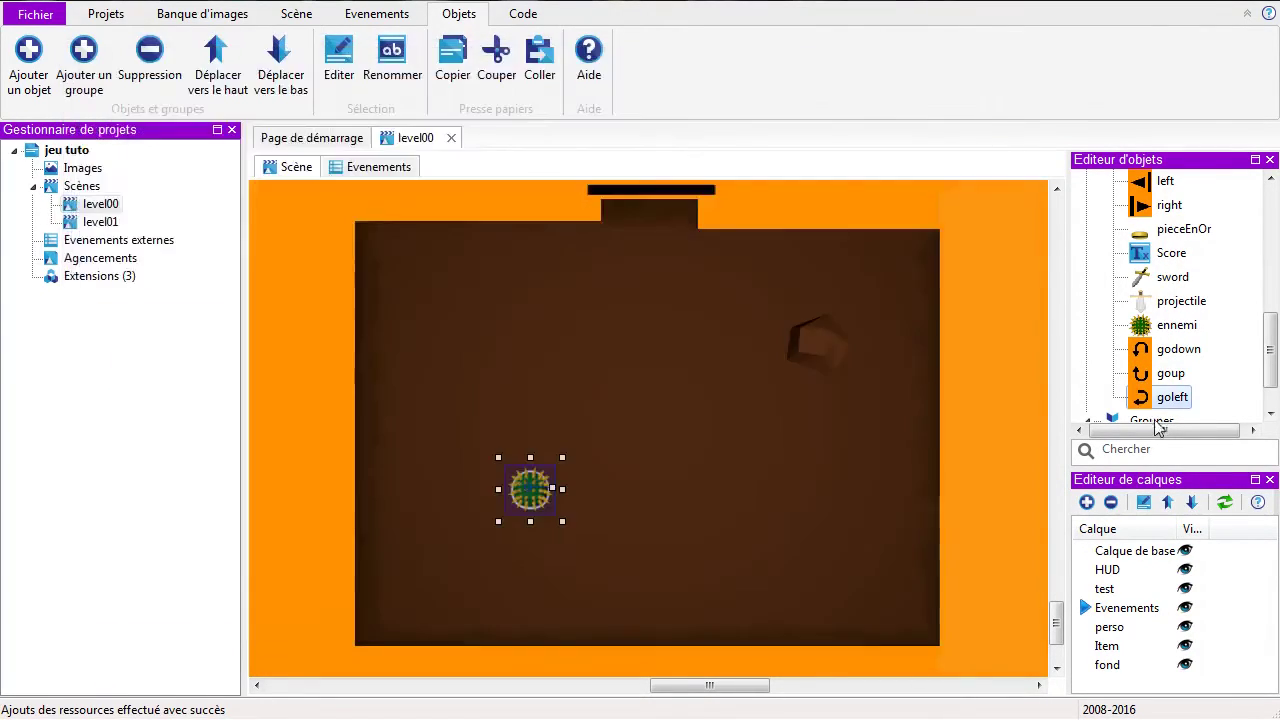
Step: Add a new Sprite object named goright to the scene's objects
{"action": "right_click", "coordinate": [1141, 383]}
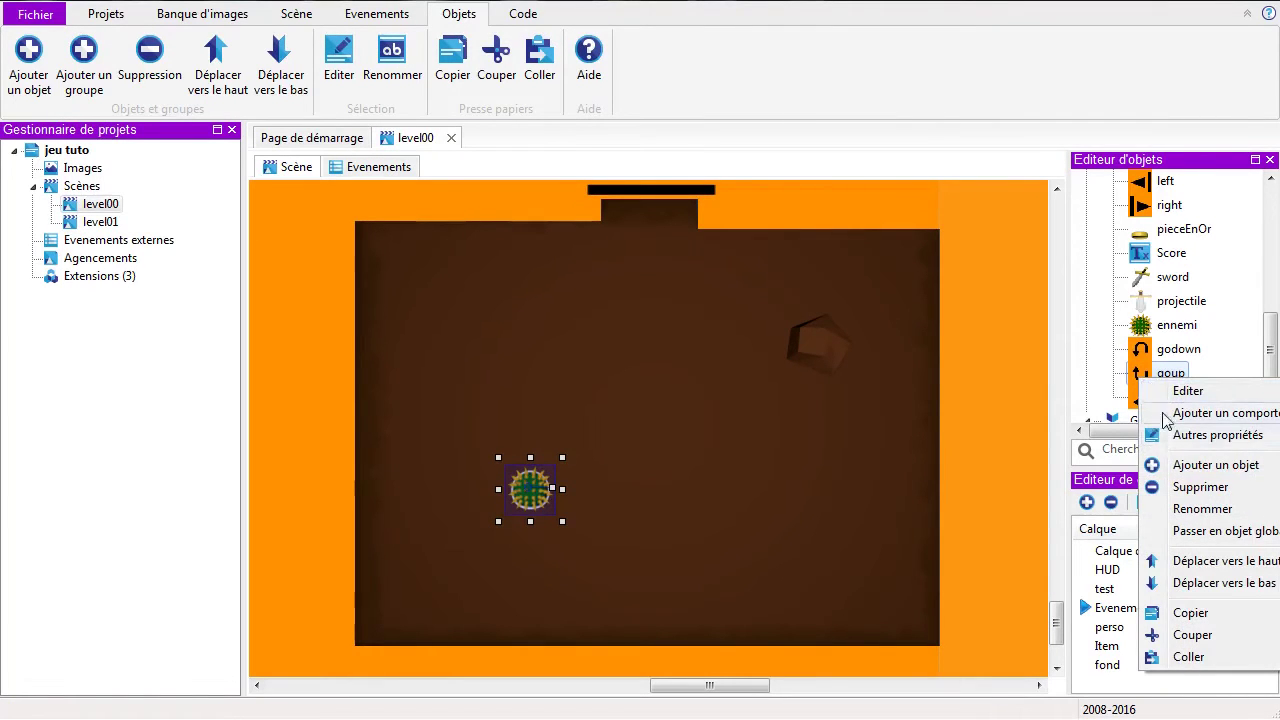
{"action": "left_click", "coordinate": [1170, 466]}
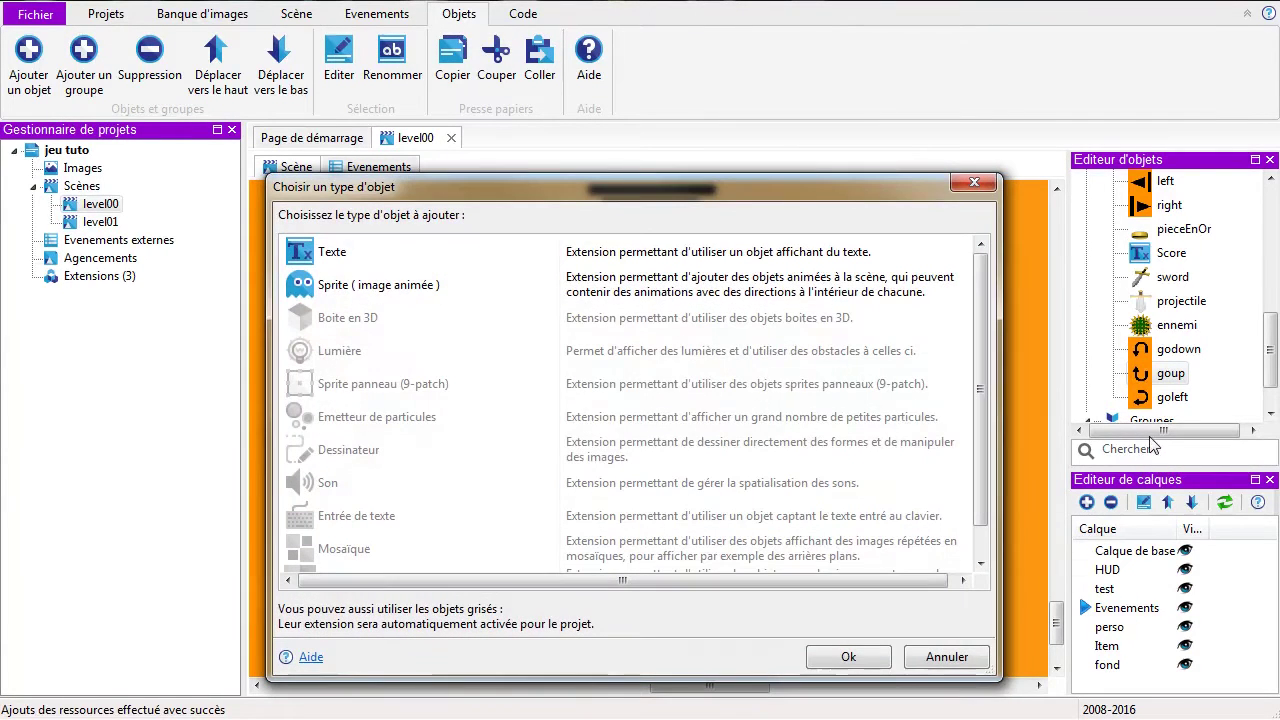
{"action": "left_click", "coordinate": [848, 657]}
{"action": "type", "text": "goright"}
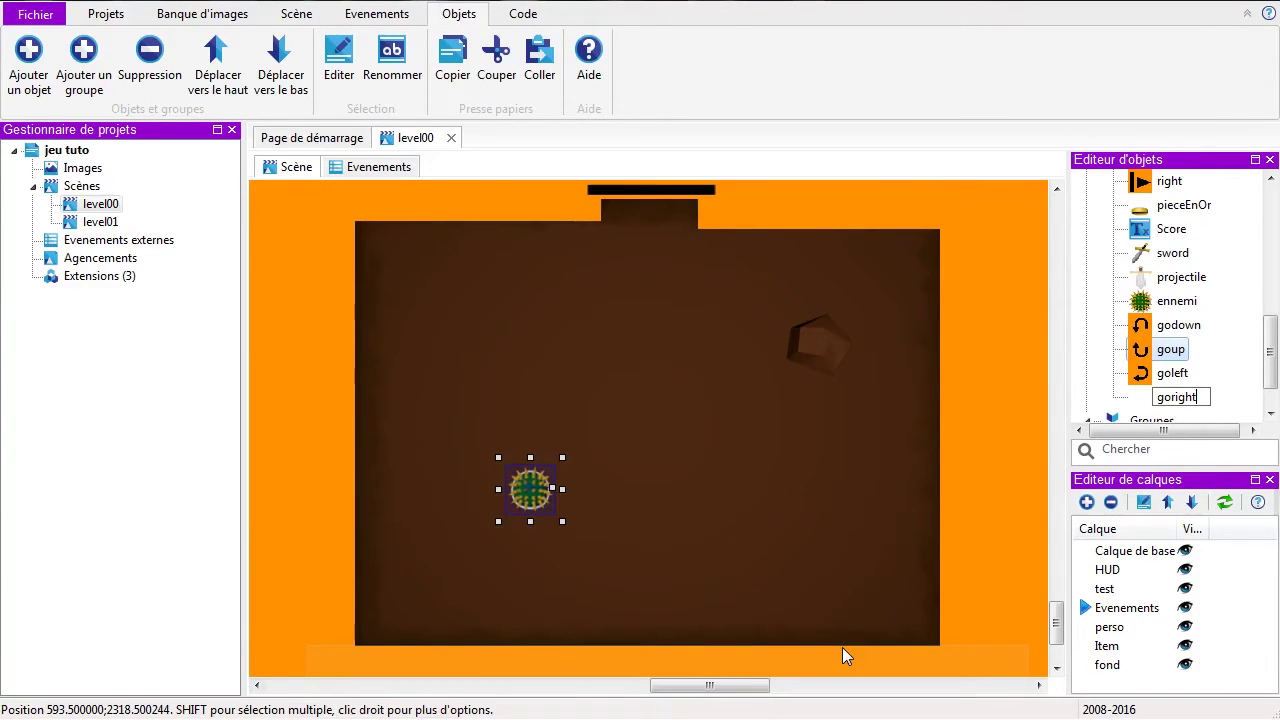
Step: Import the turn01 image from the trigger folder and add it to Animation 0 of the goright sprite
{"action": "left_click", "coordinate": [1172, 397]}
{"action": "double_click", "coordinate": [1172, 397]}
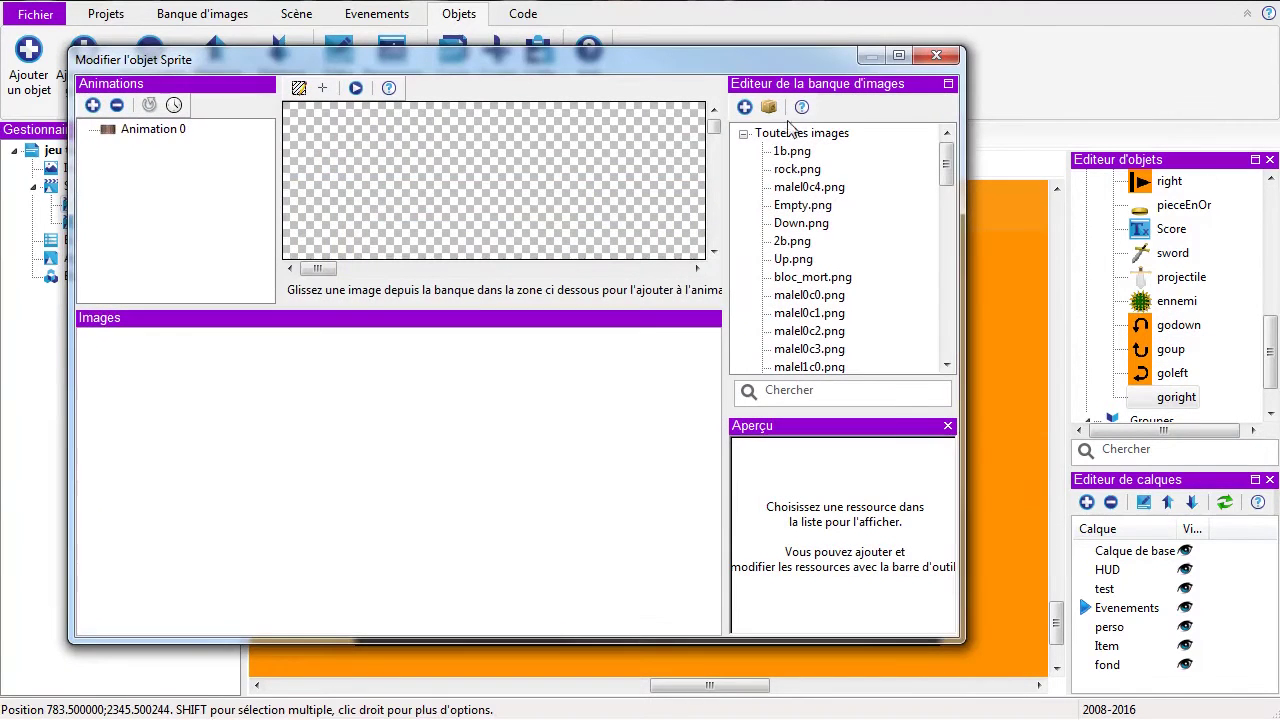
{"action": "left_click", "coordinate": [745, 107]}
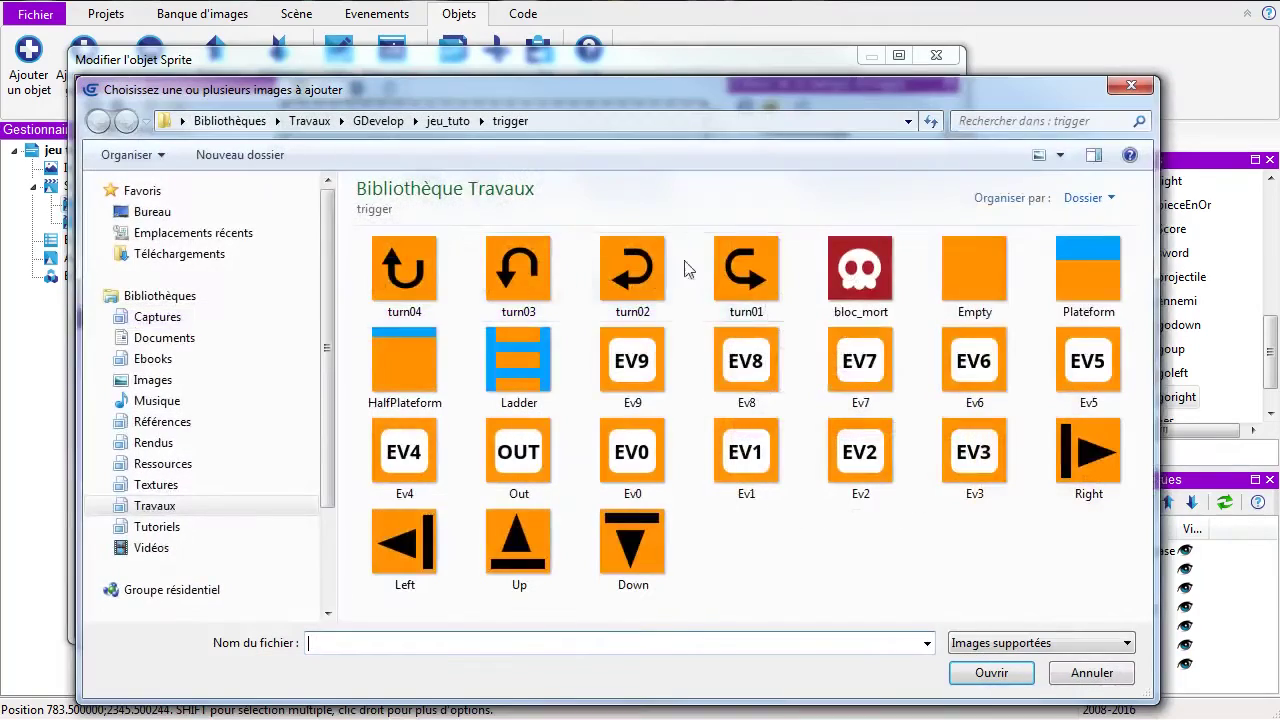
{"action": "left_click", "coordinate": [746, 266]}
{"action": "left_click", "coordinate": [988, 673]}
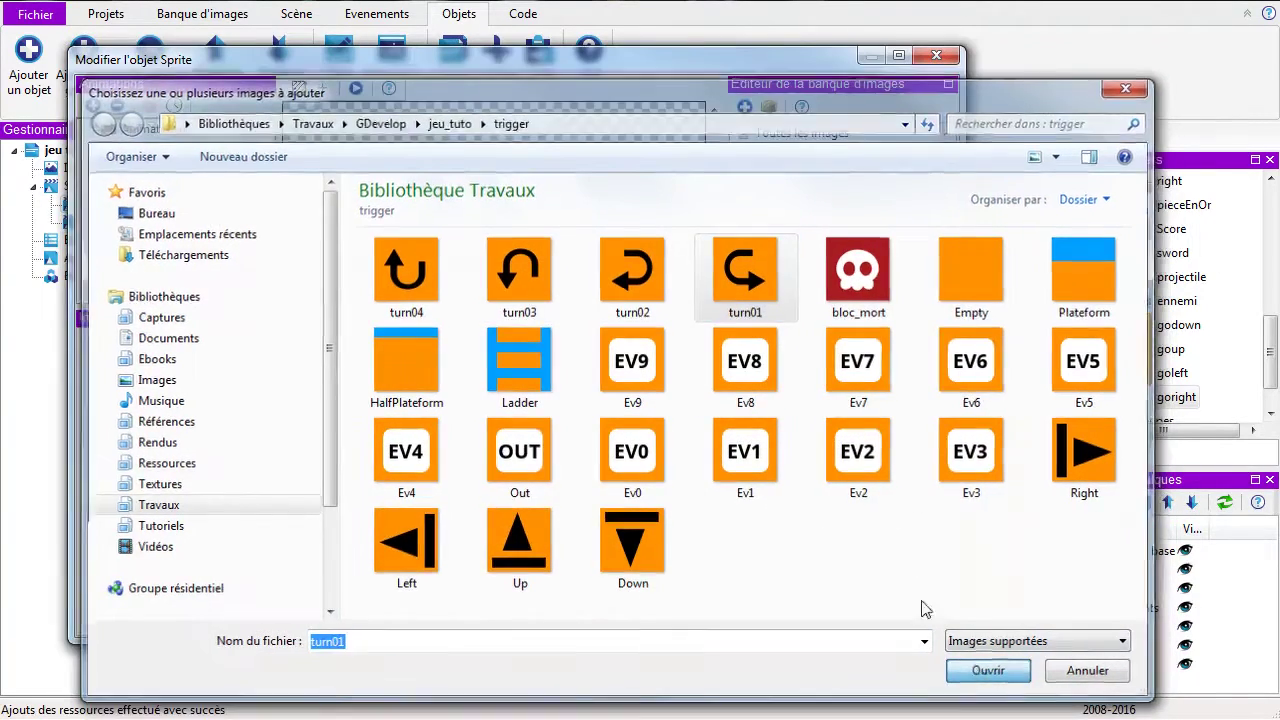
{"action": "left_click_drag", "start_coordinate": [946, 162], "coordinate": [946, 335]}
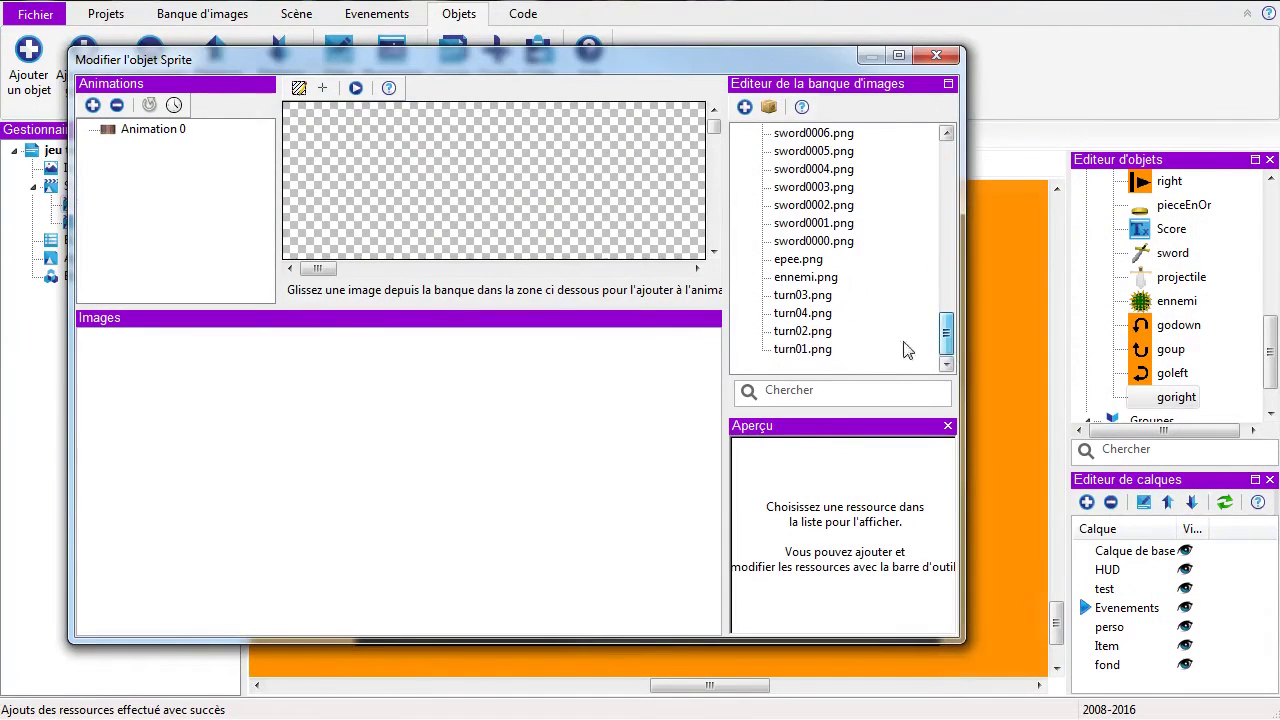
{"action": "left_click", "coordinate": [808, 350]}
{"action": "left_click_drag", "start_coordinate": [410, 405], "coordinate": [405, 404]}
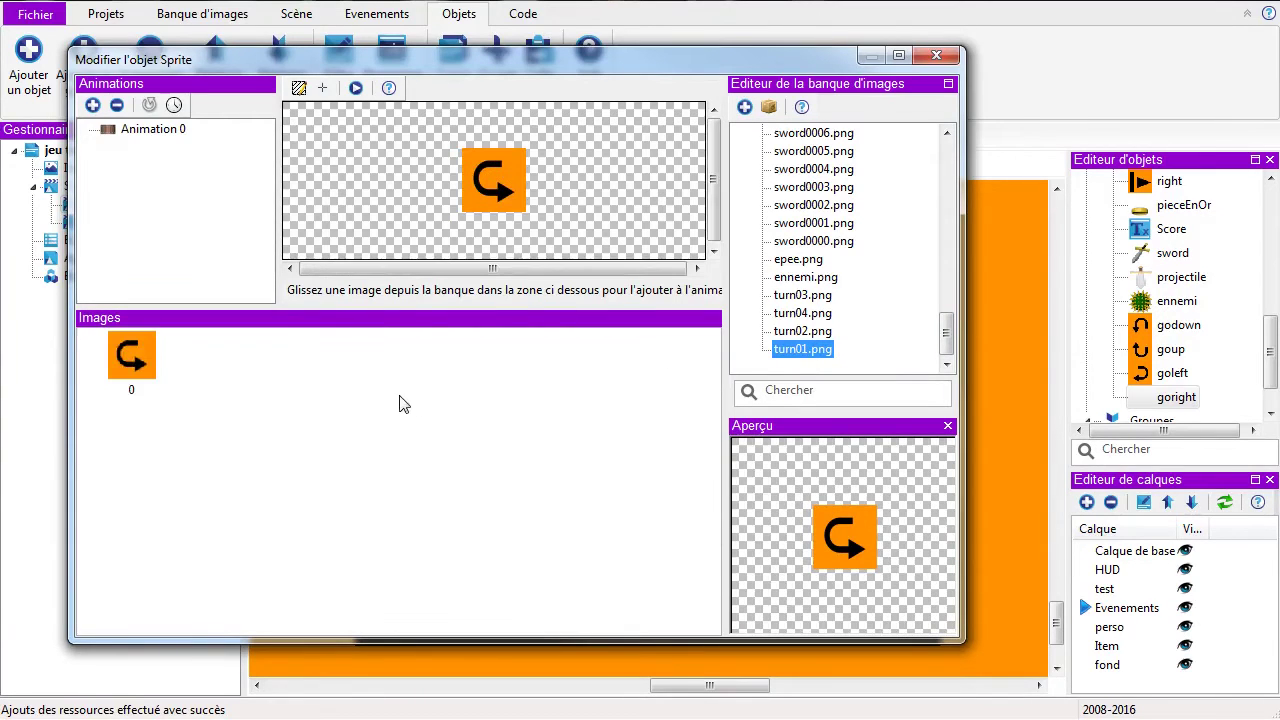
{"action": "left_click", "coordinate": [936, 56]}
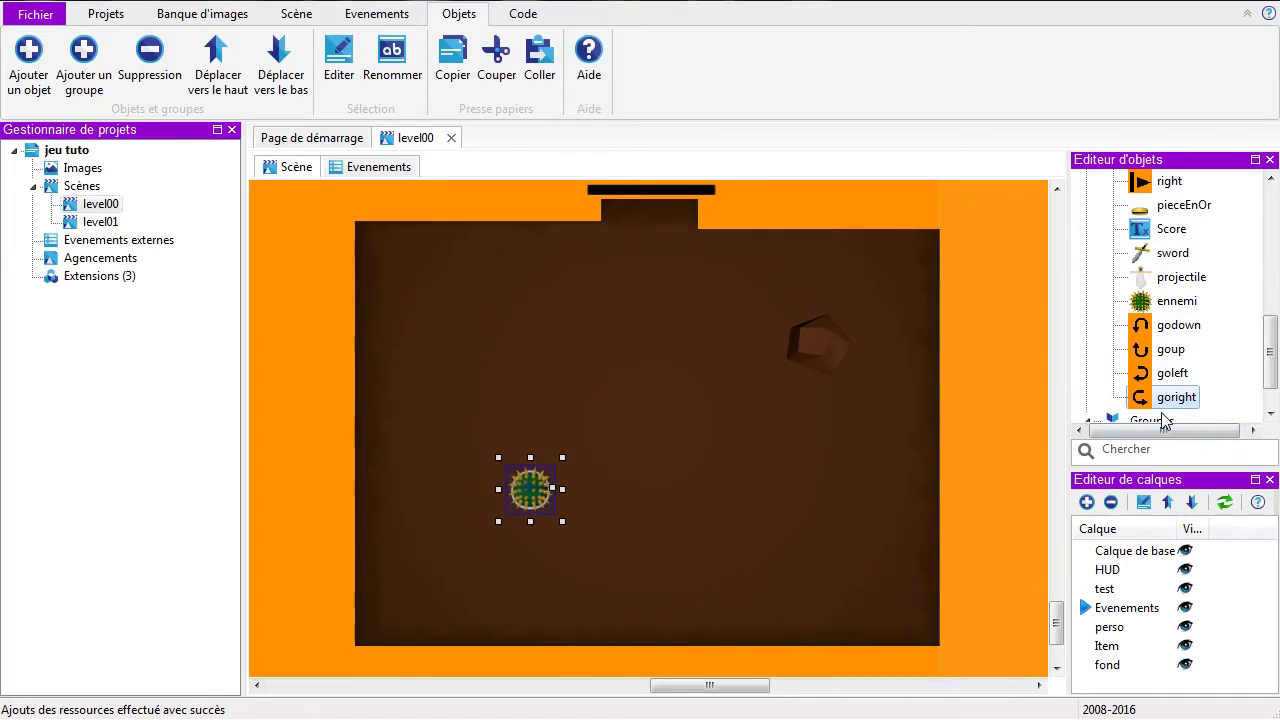
Step: On the Evenements layer, place goright near the room's left wall and goleft near its right wall, level with the enemy
{"action": "left_click", "coordinate": [1140, 608]}
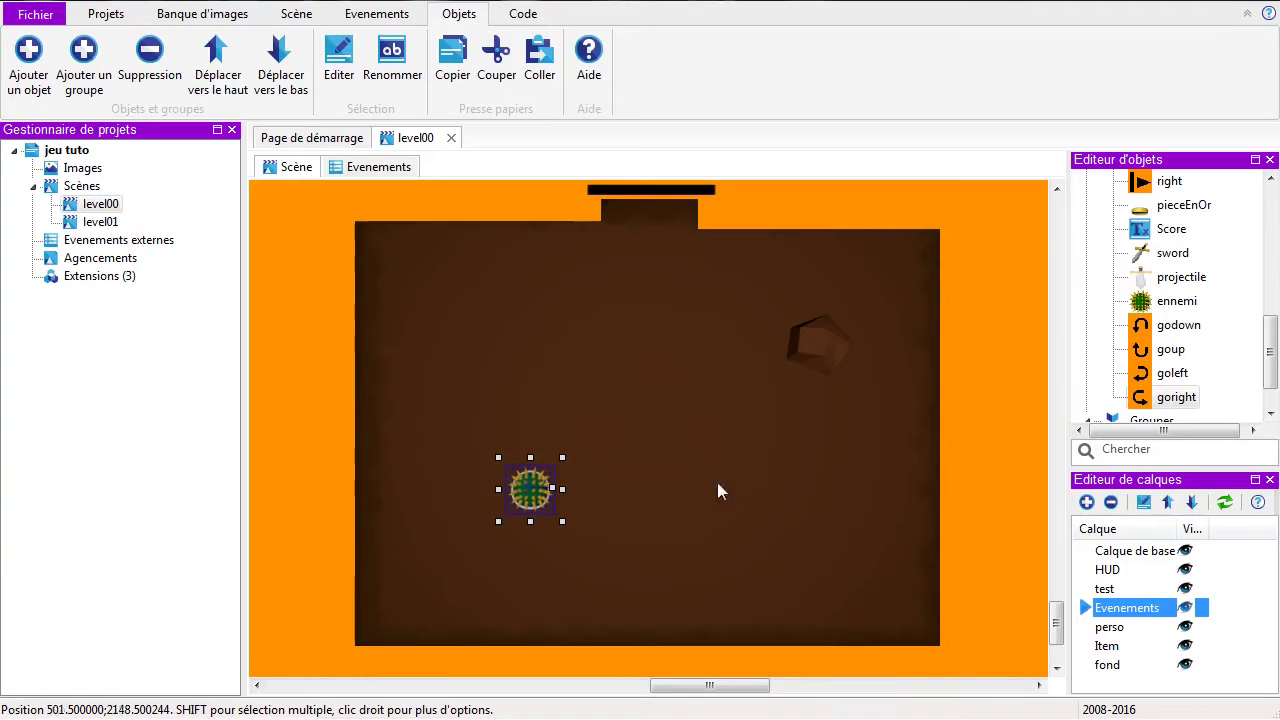
{"action": "left_click", "coordinate": [1143, 400]}
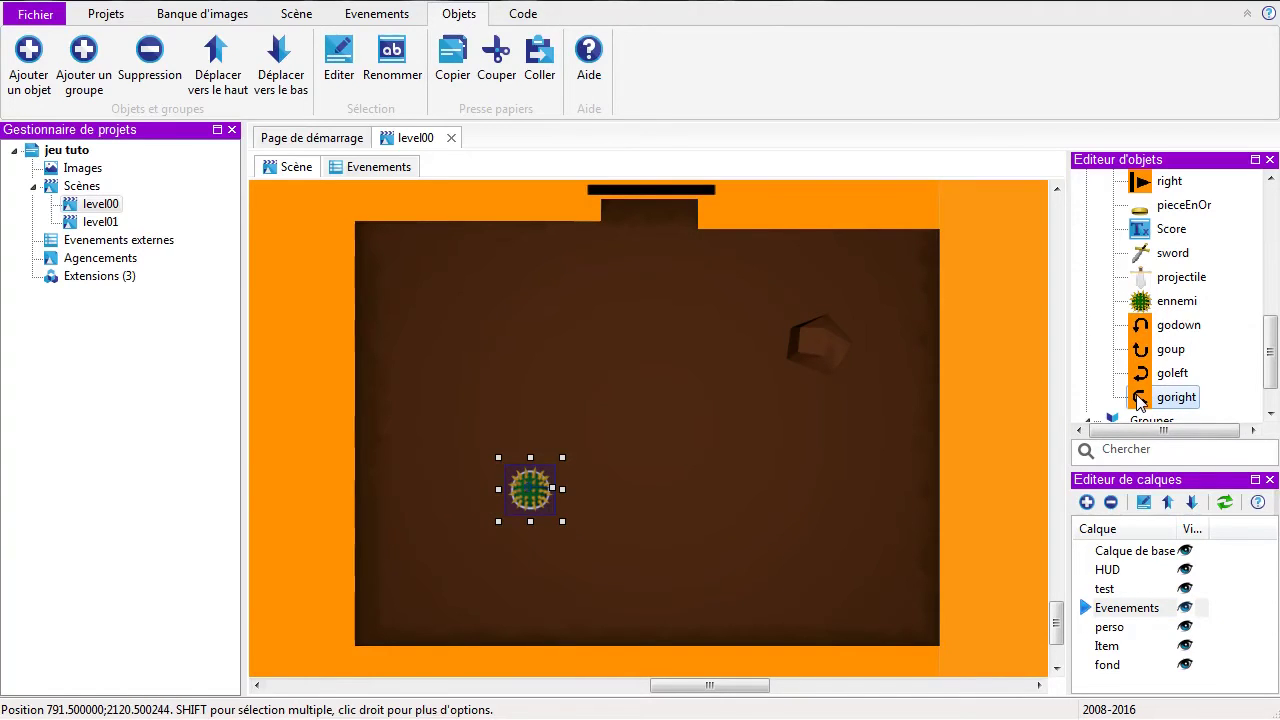
{"action": "left_click_drag", "start_coordinate": [1143, 400], "coordinate": [430, 487]}
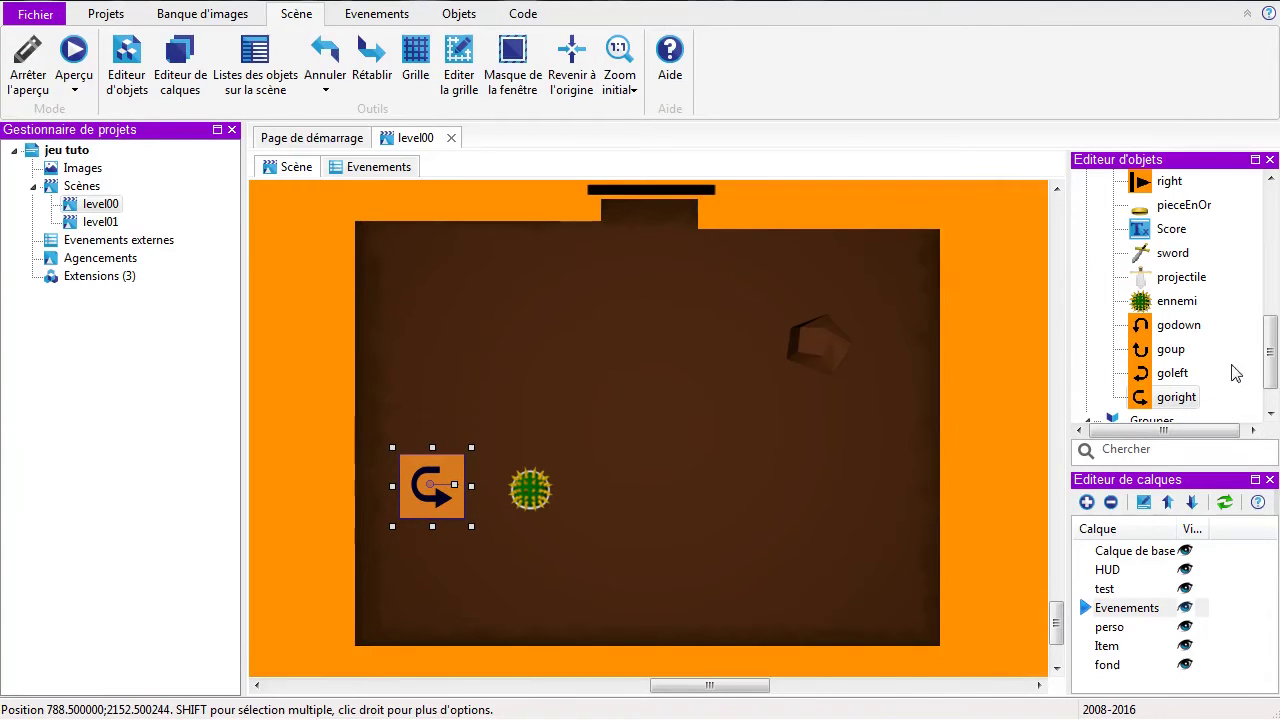
{"action": "left_click", "coordinate": [1175, 375]}
{"action": "left_click_drag", "start_coordinate": [1143, 380], "coordinate": [843, 490]}
Step: Move the ennemi instance horizontally across the room until it overlaps the edge of the goleft trigger
{"action": "left_click", "coordinate": [536, 495]}
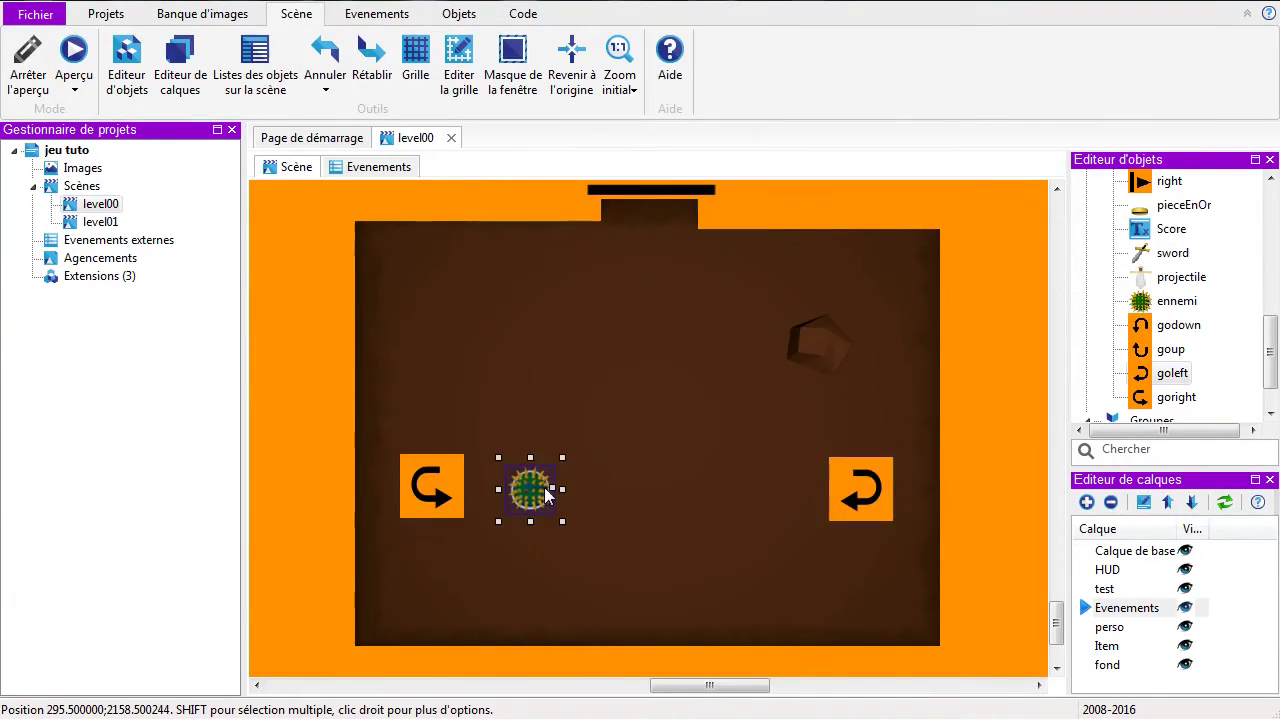
{"action": "left_click_drag", "start_coordinate": [541, 495], "coordinate": [817, 503]}
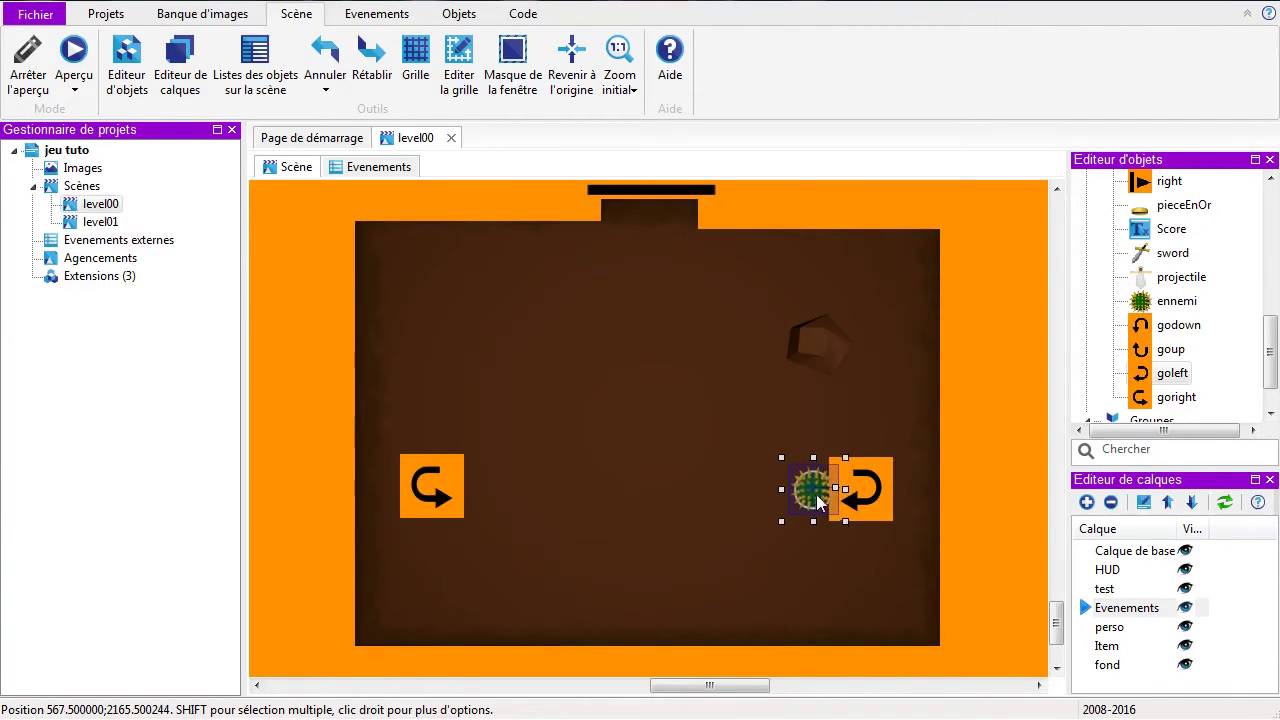
{"action": "left_click", "coordinate": [807, 550]}
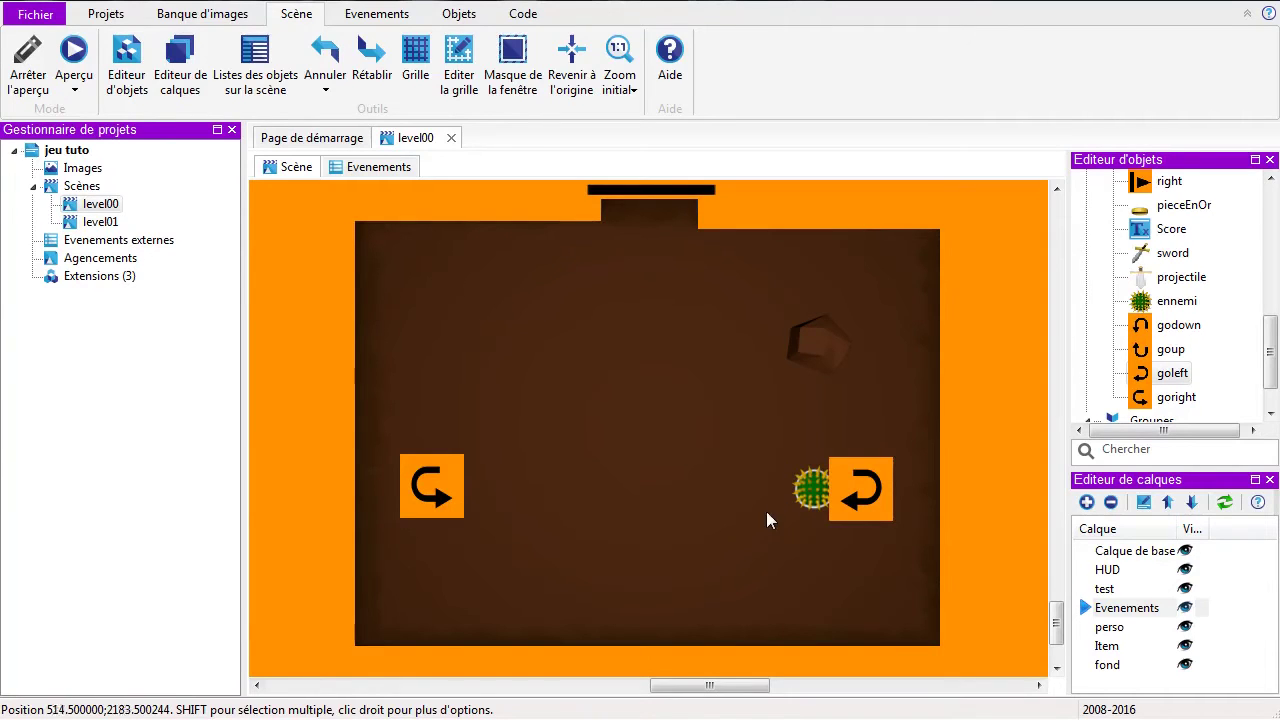
{"action": "left_click", "coordinate": [430, 482]}
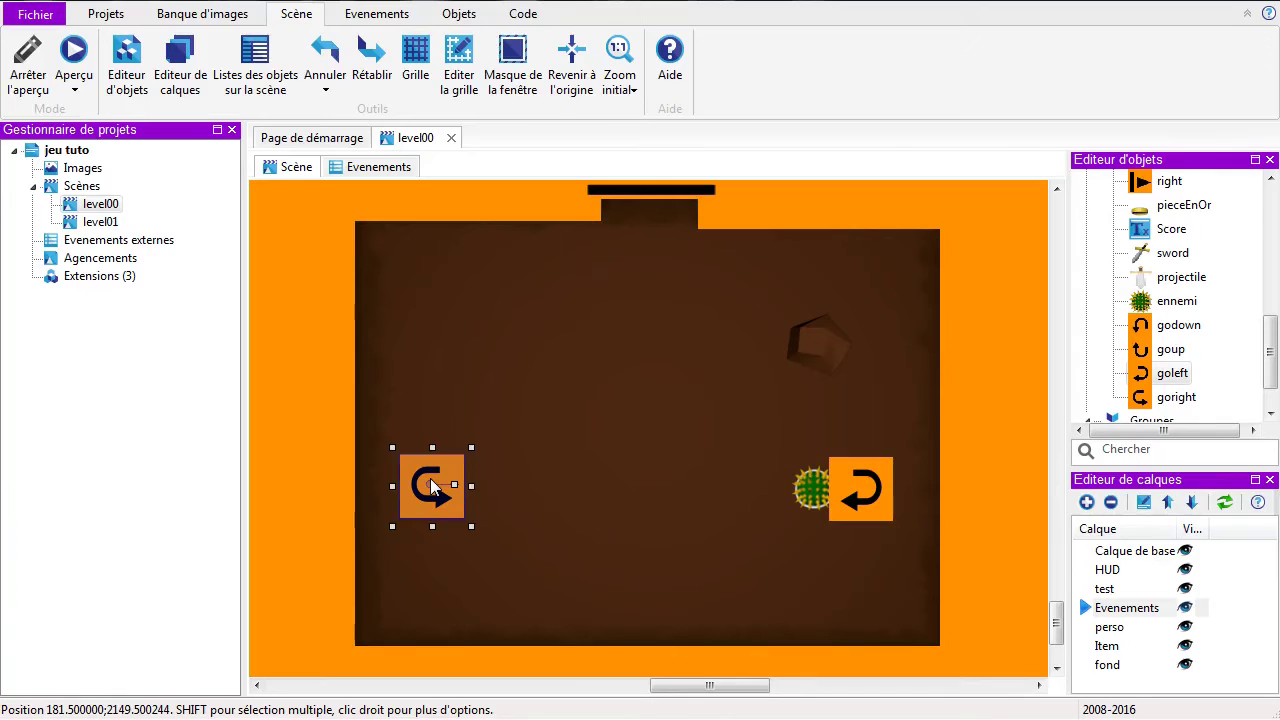
{"action": "left_click", "coordinate": [850, 486]}
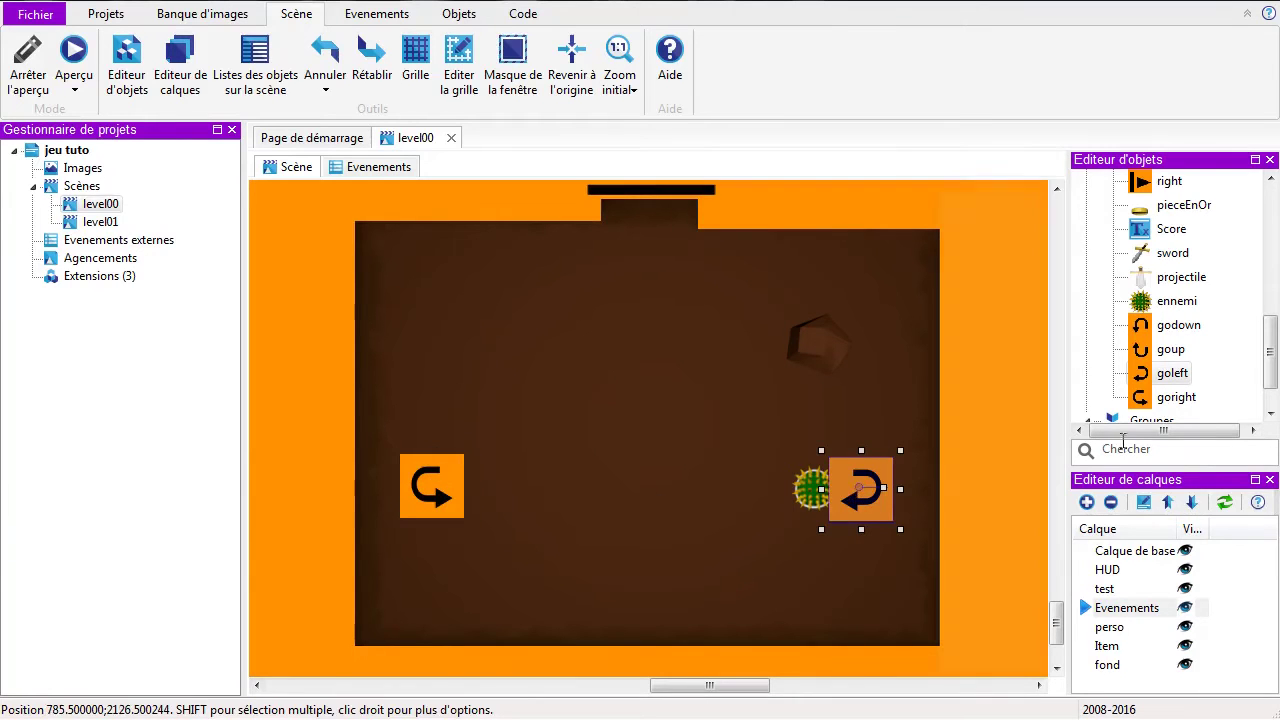
{"action": "left_click", "coordinate": [1178, 329]}
{"action": "left_click", "coordinate": [1165, 350]}
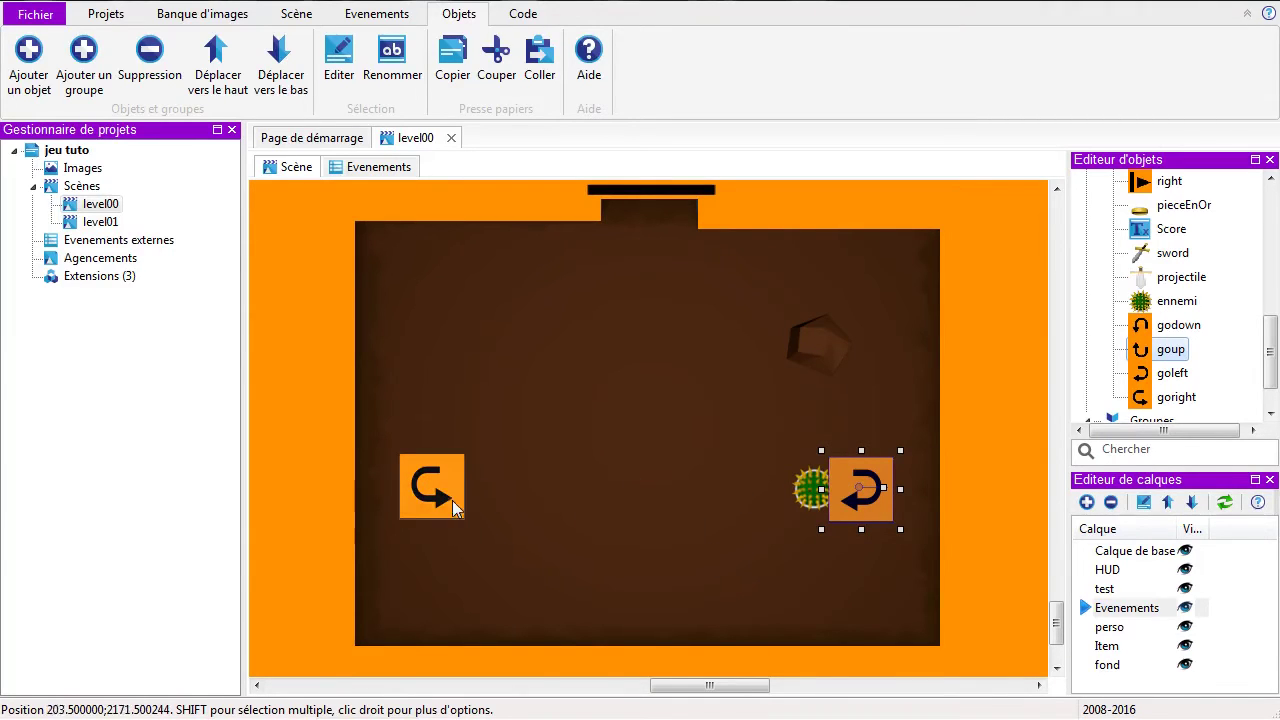
Step: In the level00 events, collapse the action group and add a new event group named ennemis with a red background
{"action": "left_click", "coordinate": [372, 167]}
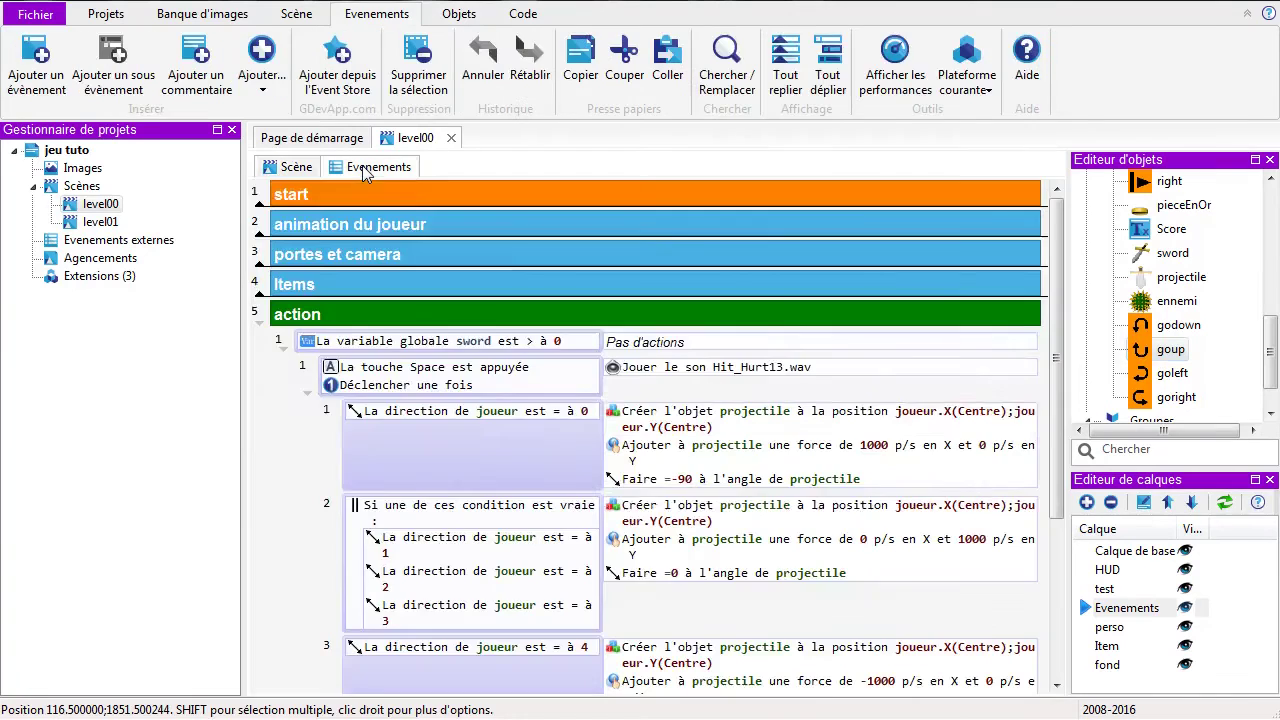
{"action": "left_click", "coordinate": [261, 330]}
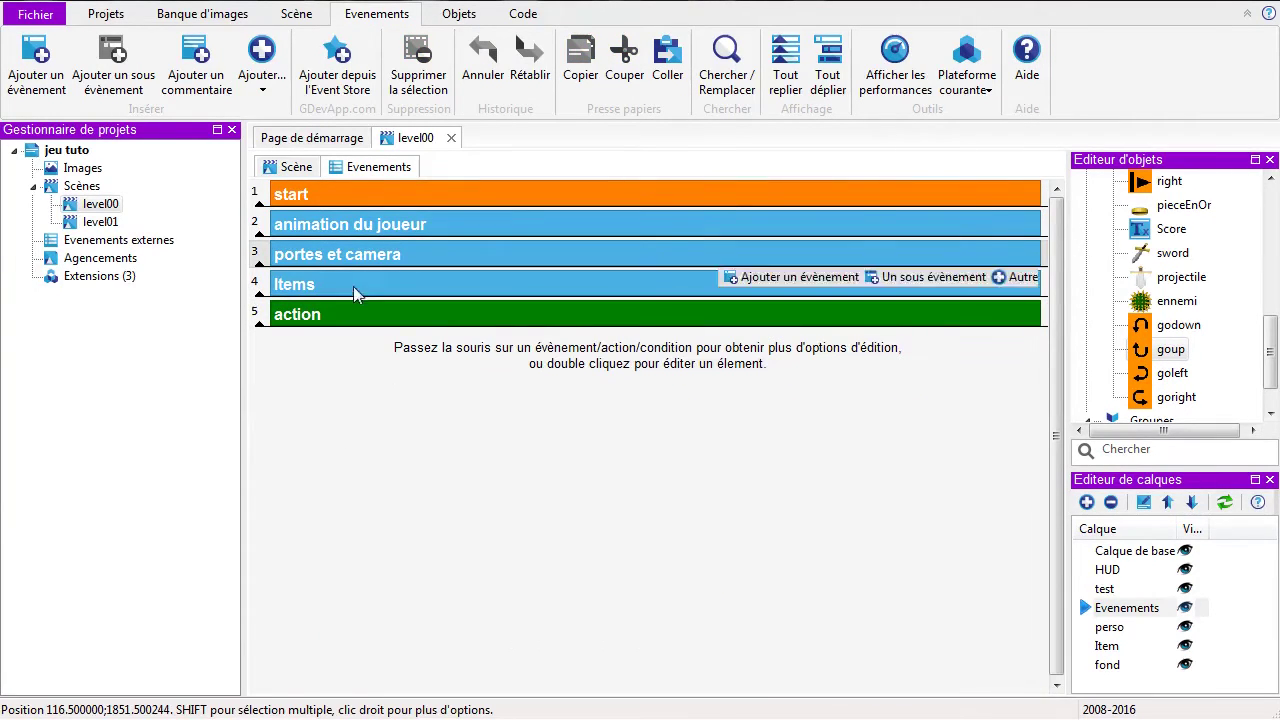
{"action": "left_click", "coordinate": [265, 92]}
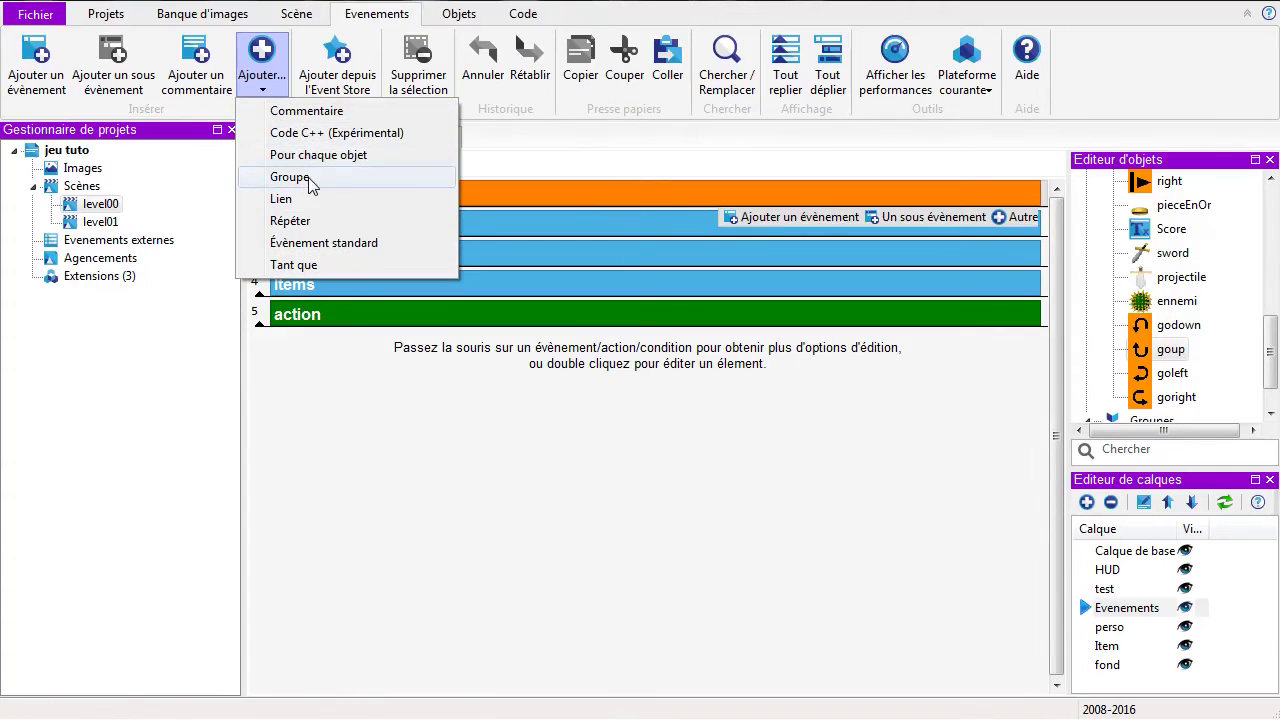
{"action": "left_click", "coordinate": [305, 179]}
{"action": "left_click", "coordinate": [541, 441]}
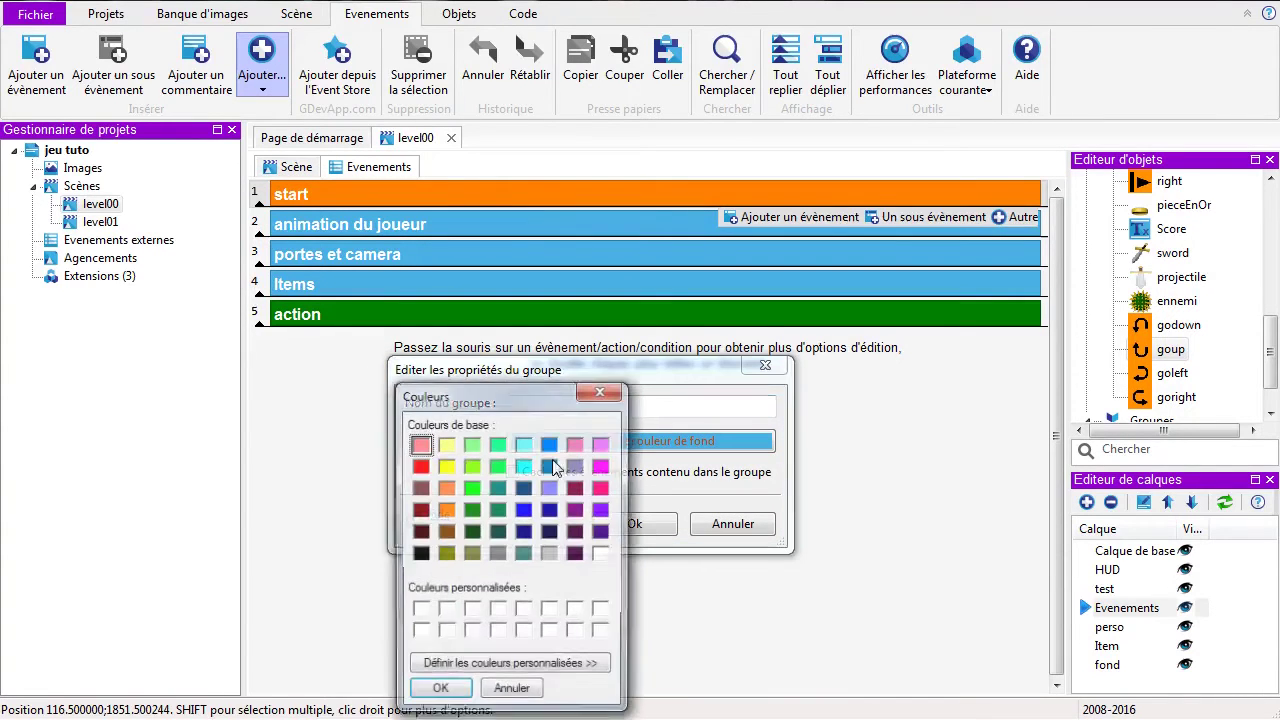
{"action": "left_click", "coordinate": [421, 466]}
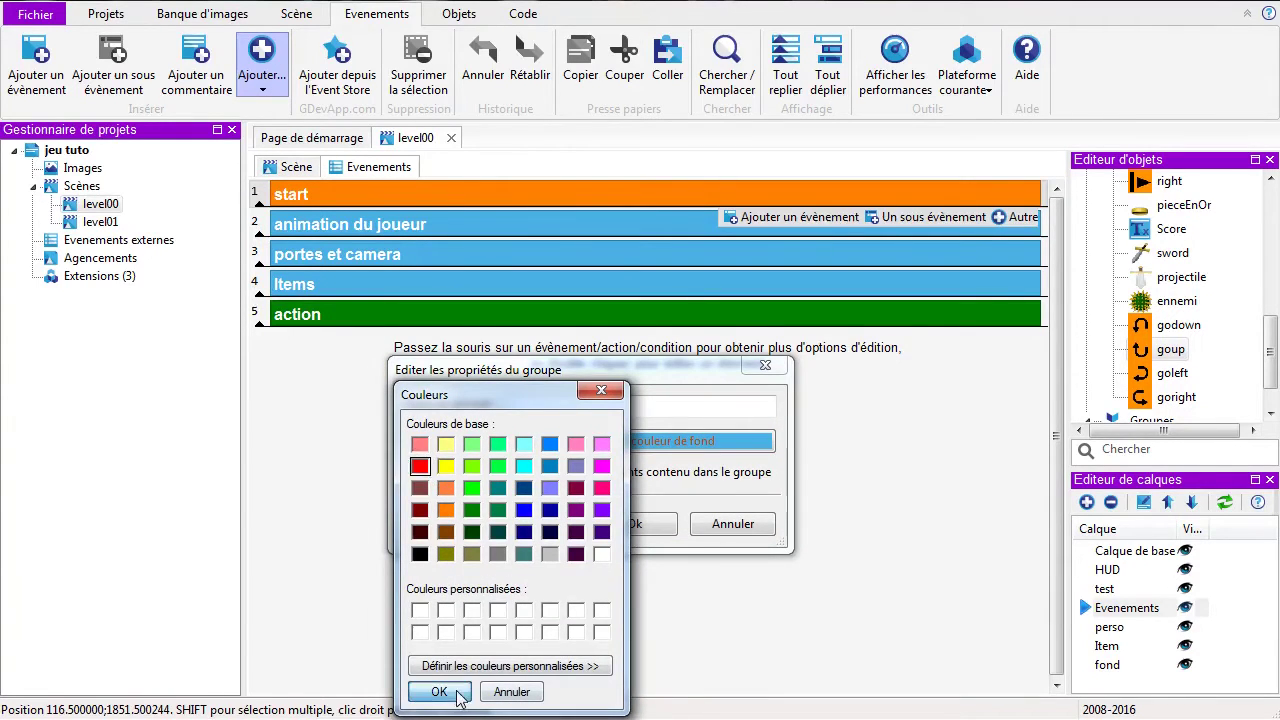
{"action": "left_click", "coordinate": [438, 691]}
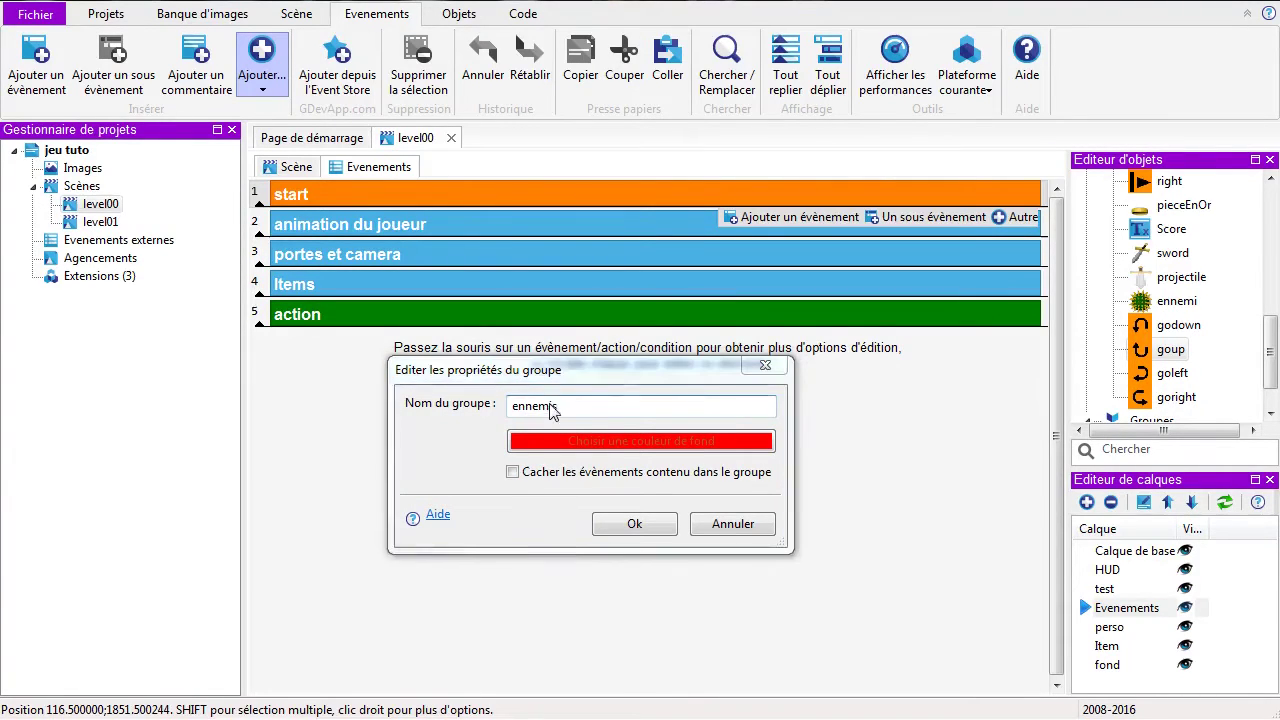
{"action": "left_click", "coordinate": [556, 441]}
{"action": "left_click", "coordinate": [452, 694]}
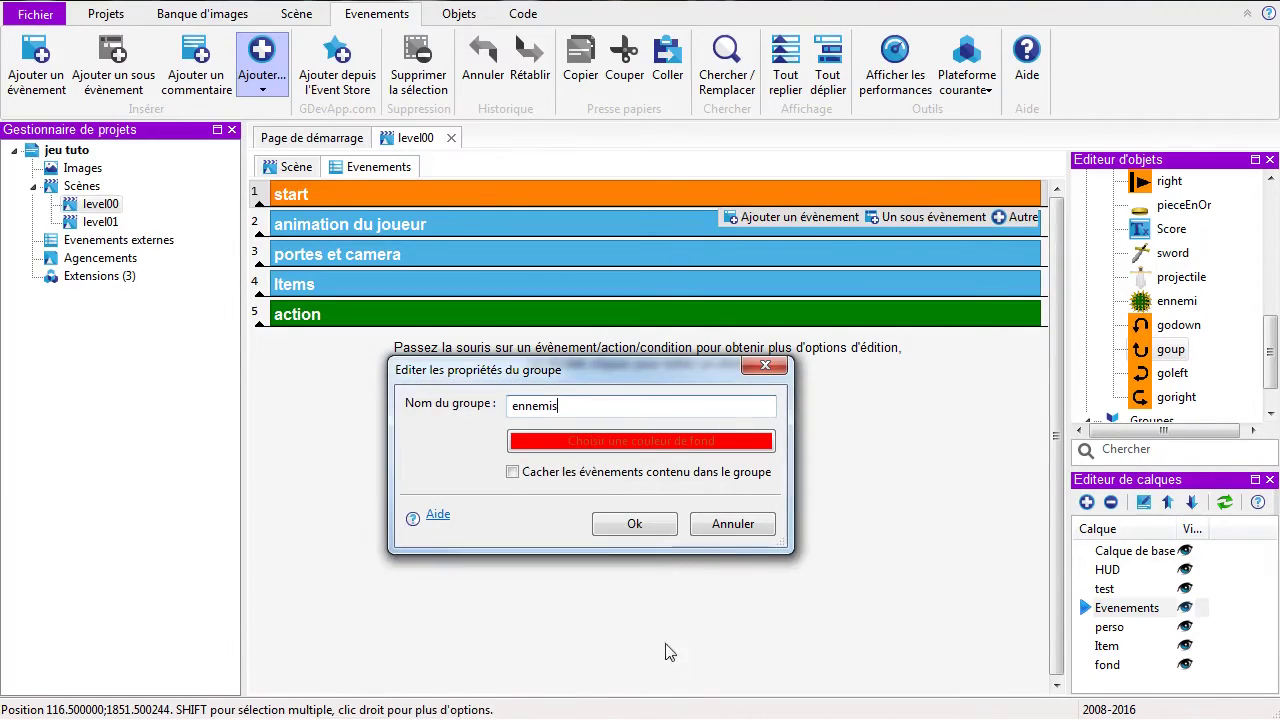
{"action": "left_click", "coordinate": [655, 523]}
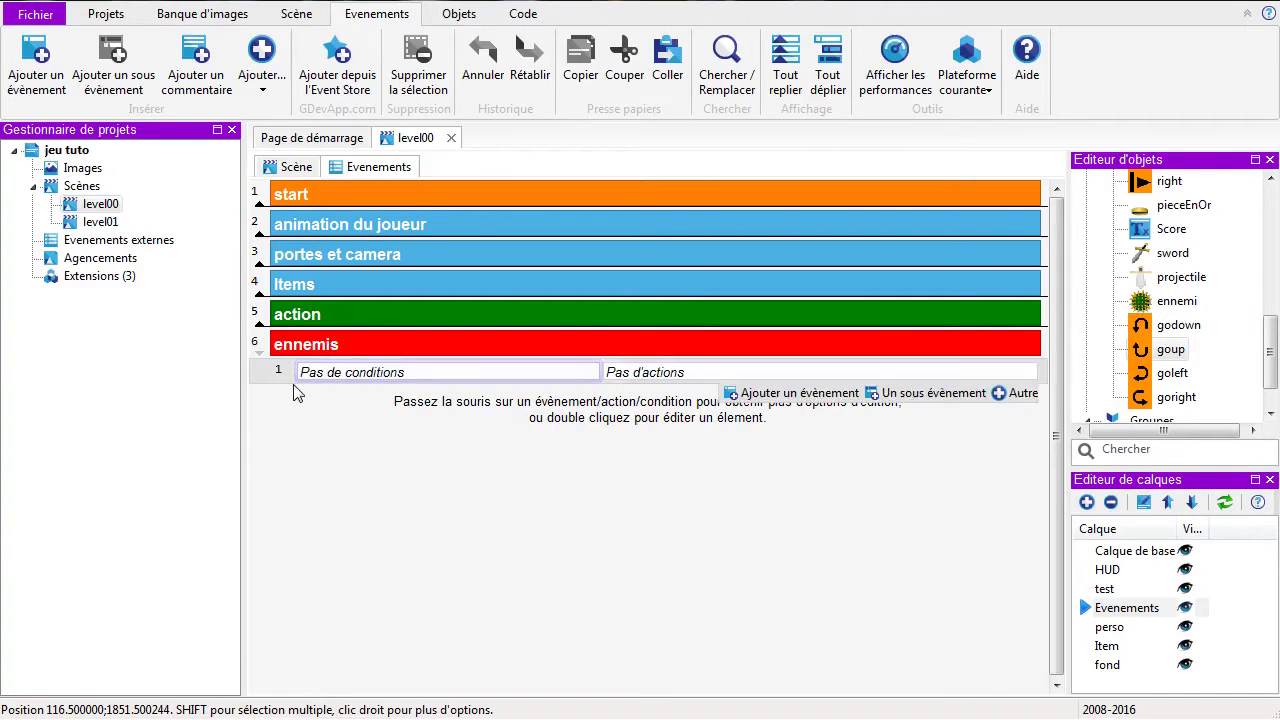
Step: Give the event in the ennemis group a Collision (Pixel perfect) condition between ennemi and godown
{"action": "left_click", "coordinate": [340, 390]}
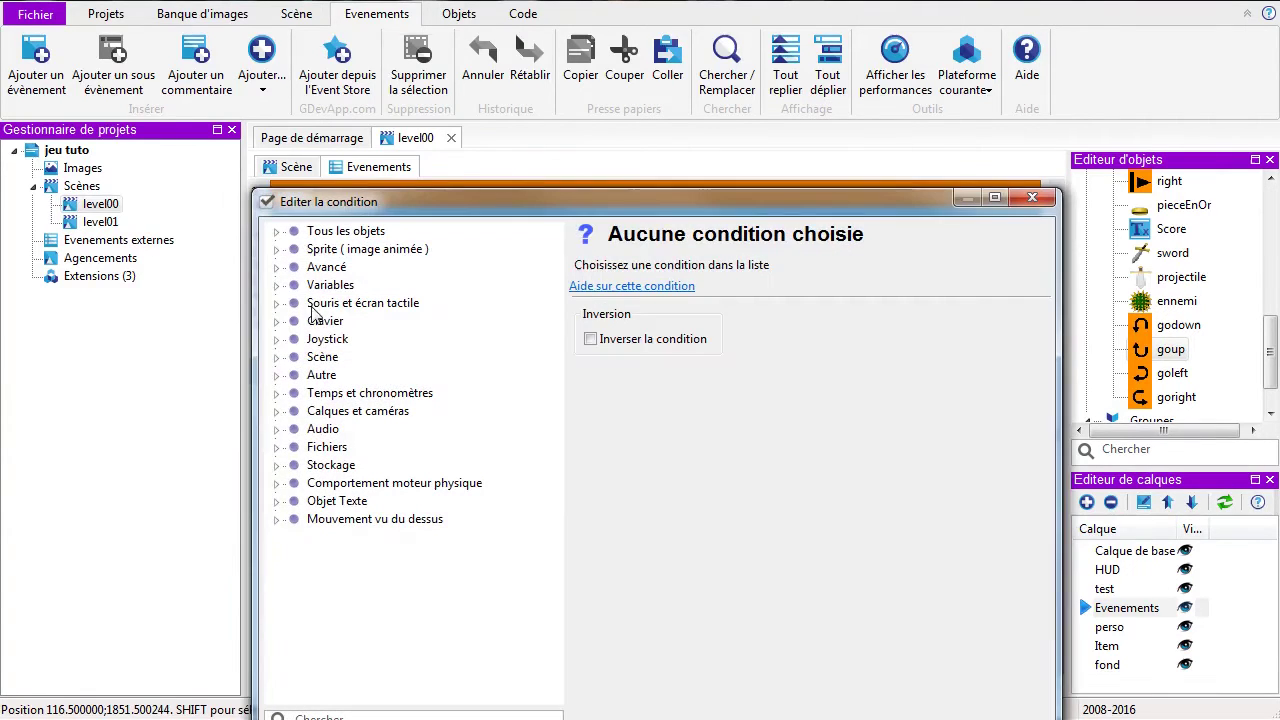
{"action": "left_click", "coordinate": [277, 249]}
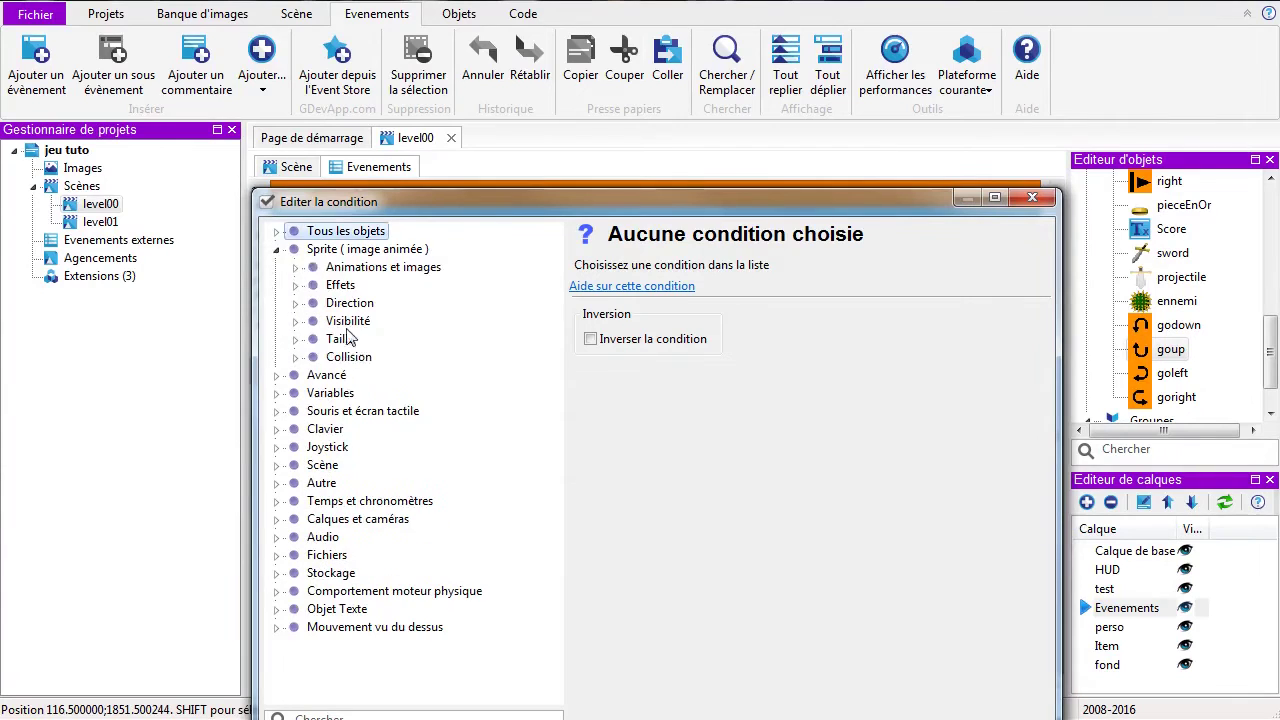
{"action": "left_click", "coordinate": [295, 357]}
{"action": "left_click", "coordinate": [365, 376]}
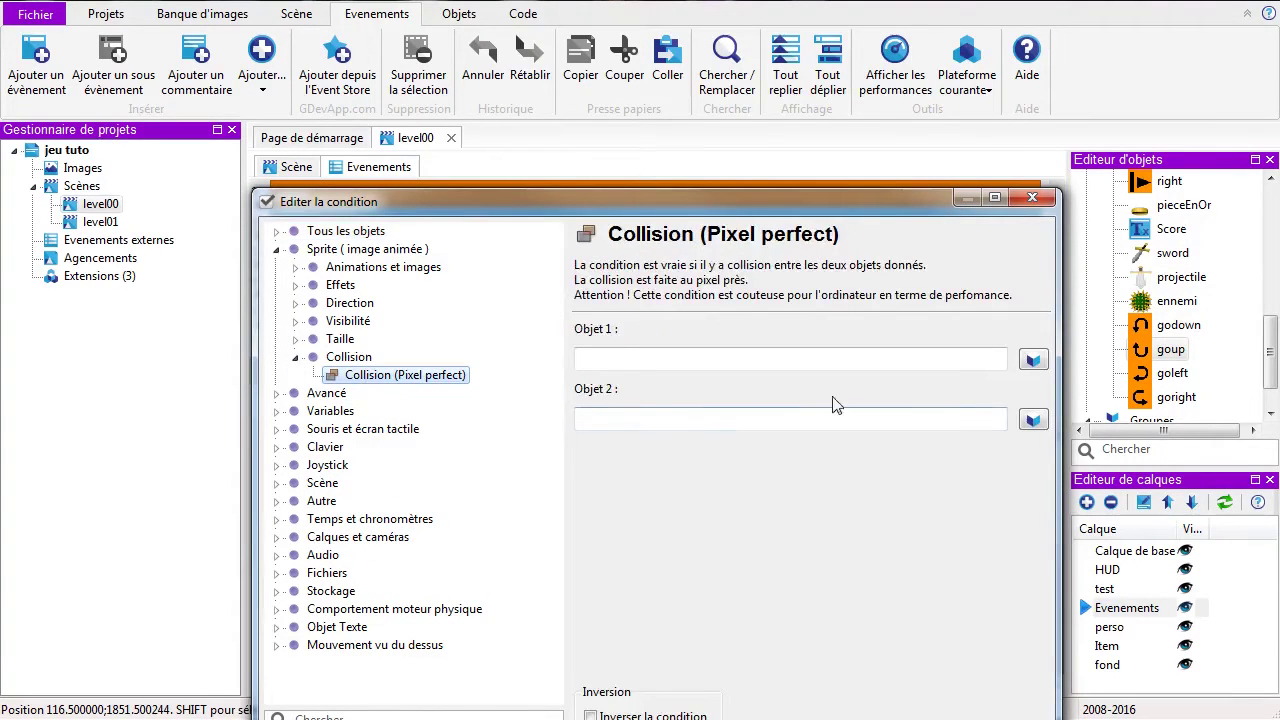
{"action": "left_click", "coordinate": [1033, 359]}
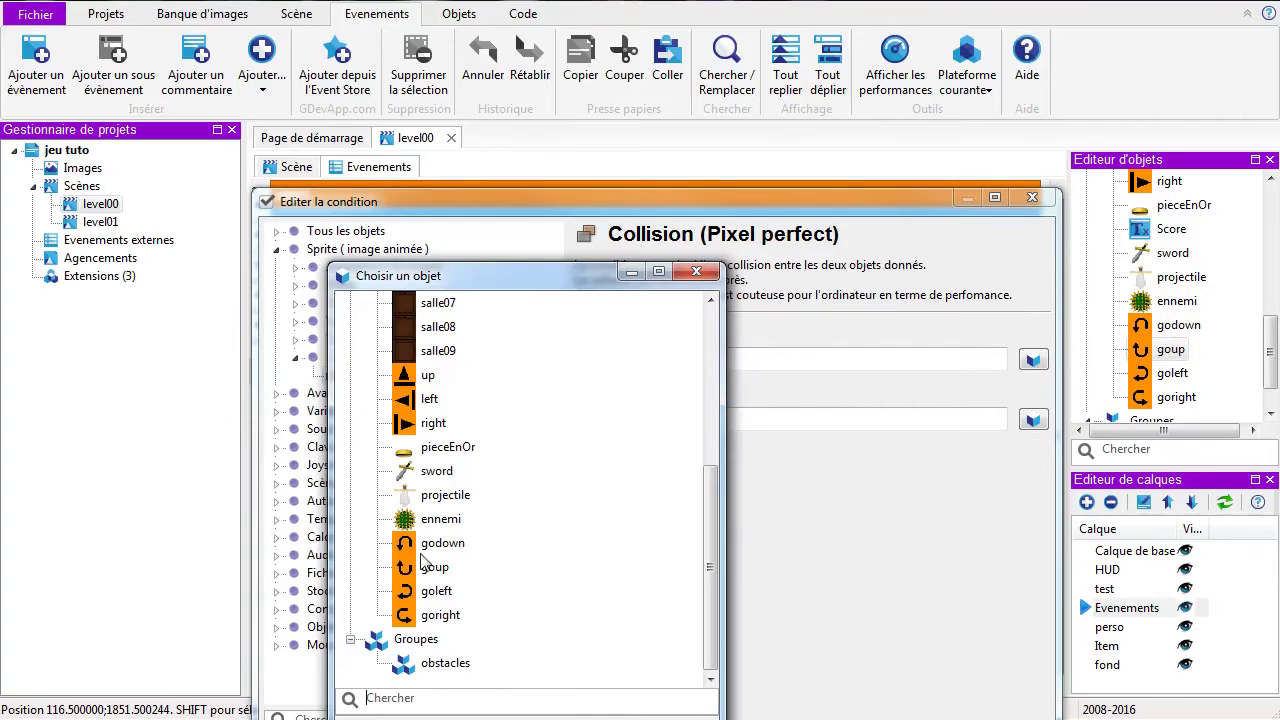
{"action": "left_click", "coordinate": [427, 521]}
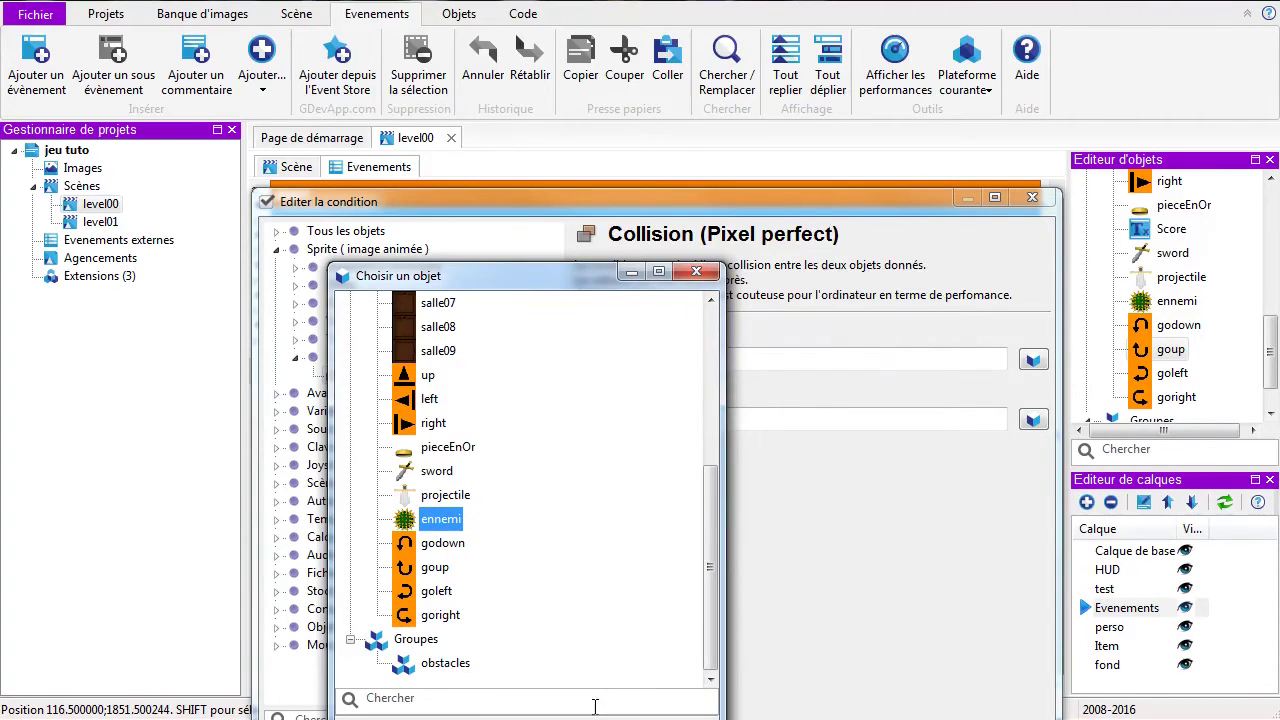
{"action": "double_click", "coordinate": [441, 519]}
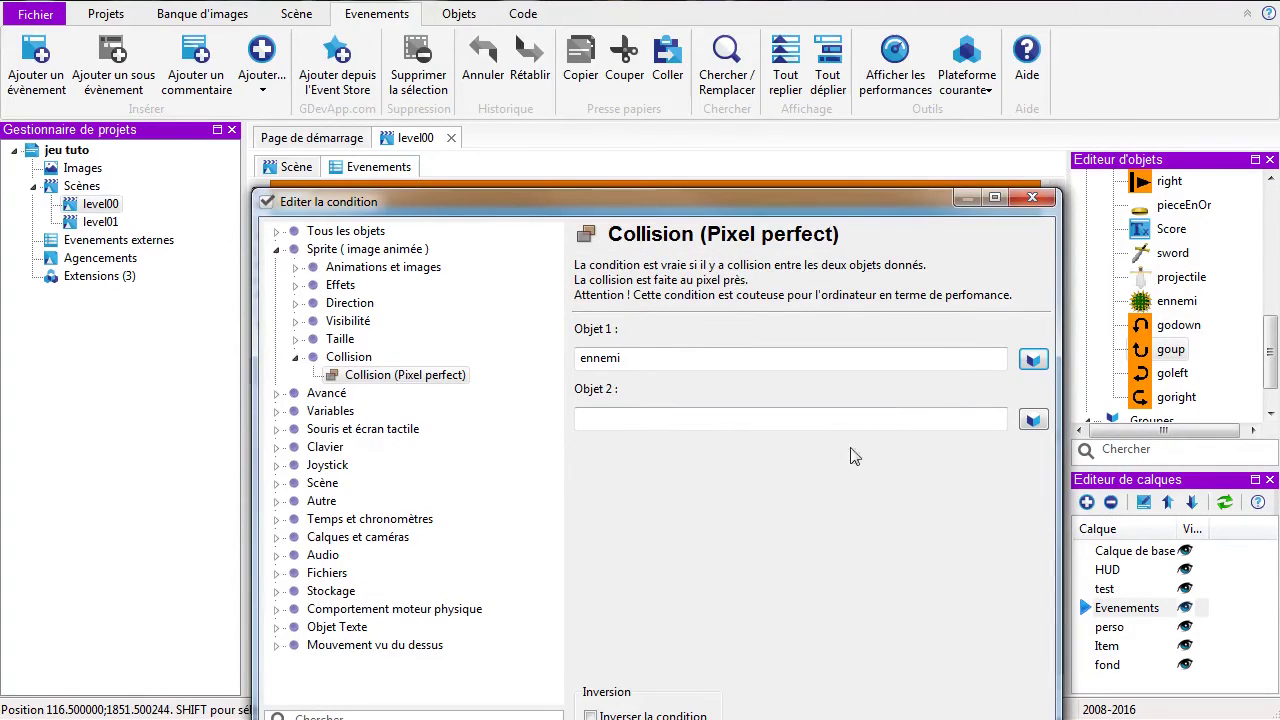
{"action": "left_click", "coordinate": [1033, 419]}
{"action": "left_click", "coordinate": [443, 543]}
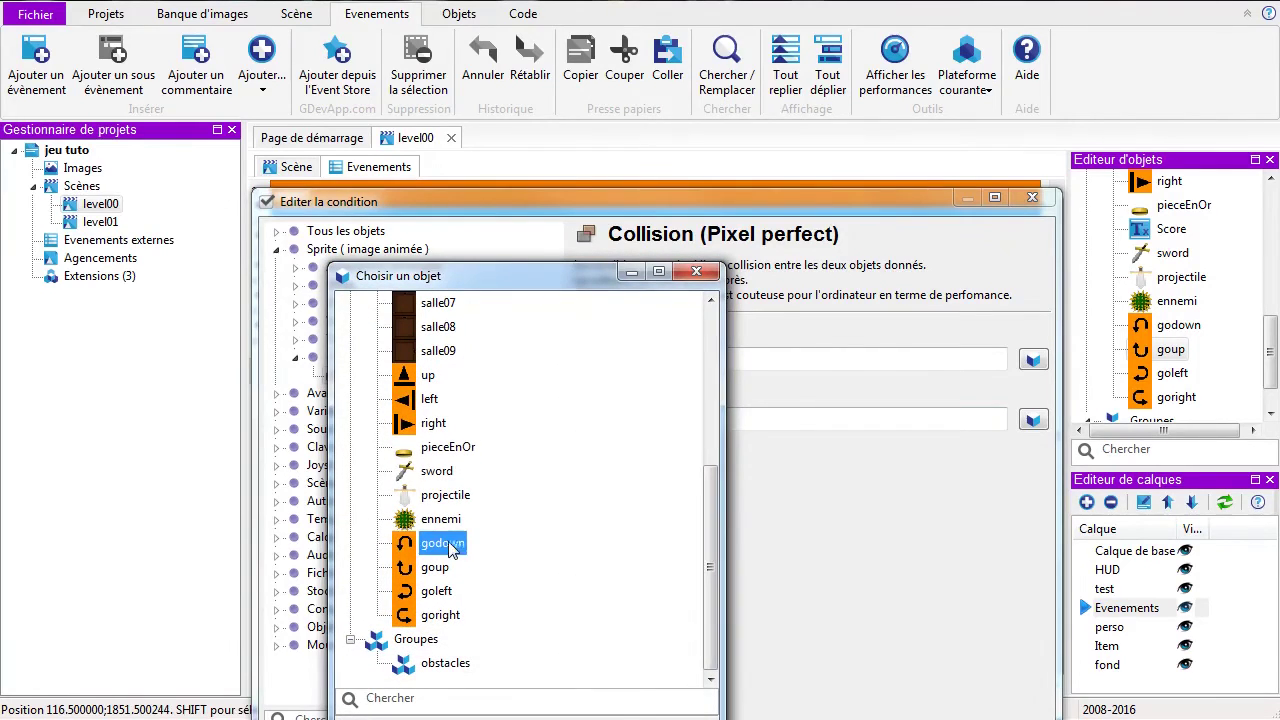
{"action": "key", "text": "Return"}
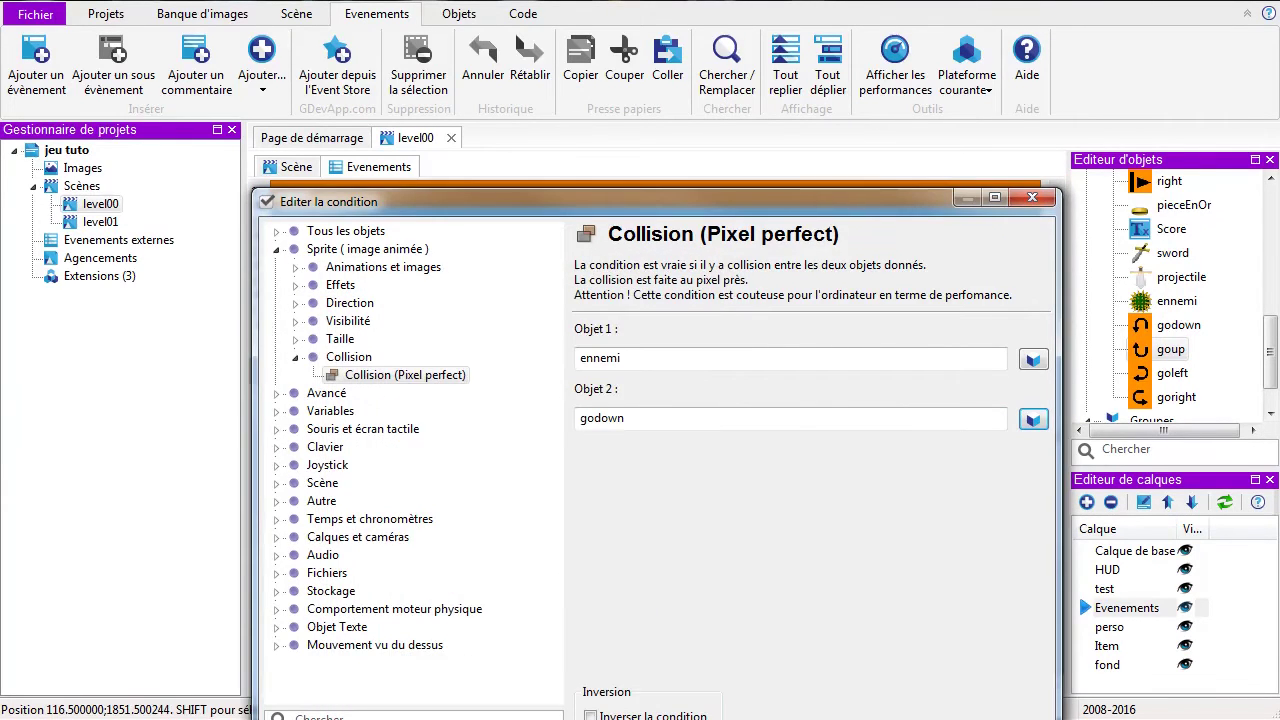
{"action": "key", "text": "Return"}
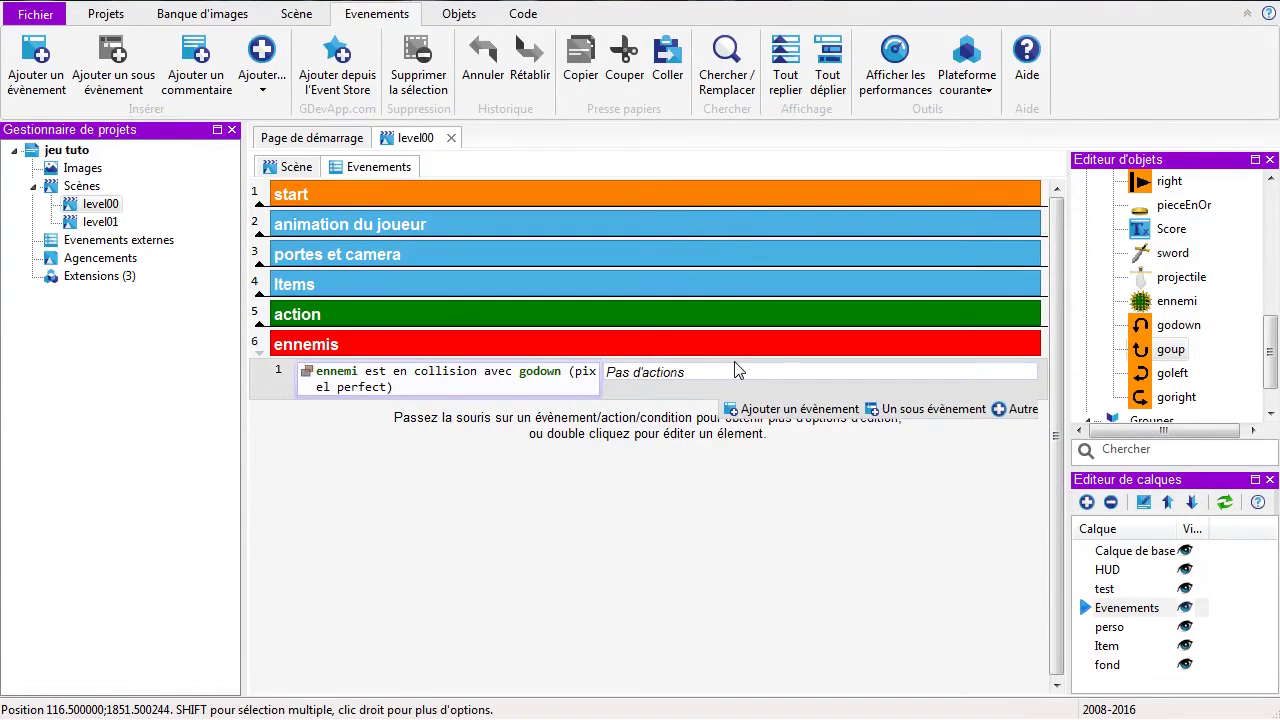
Step: Add an Appliquer une force action to the godown collision event, with ennemi as its object
{"action": "mouse_move", "coordinate": [732, 374]}
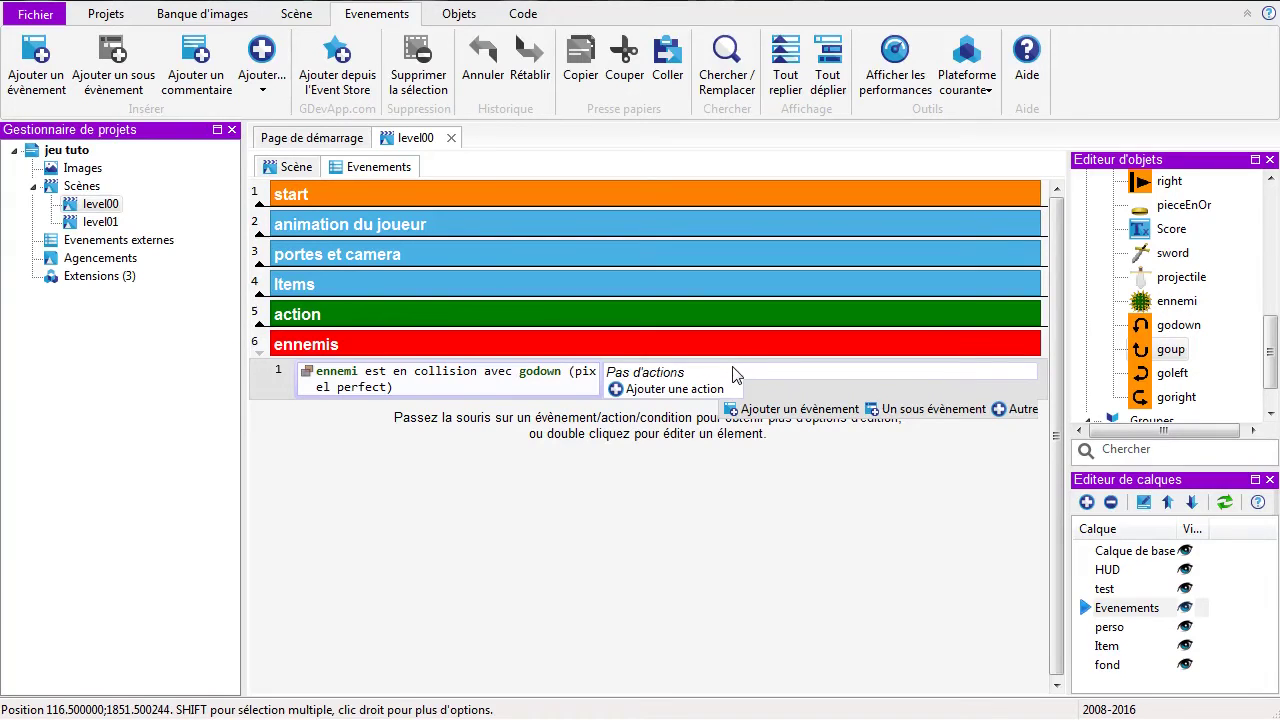
{"action": "left_click", "coordinate": [668, 391]}
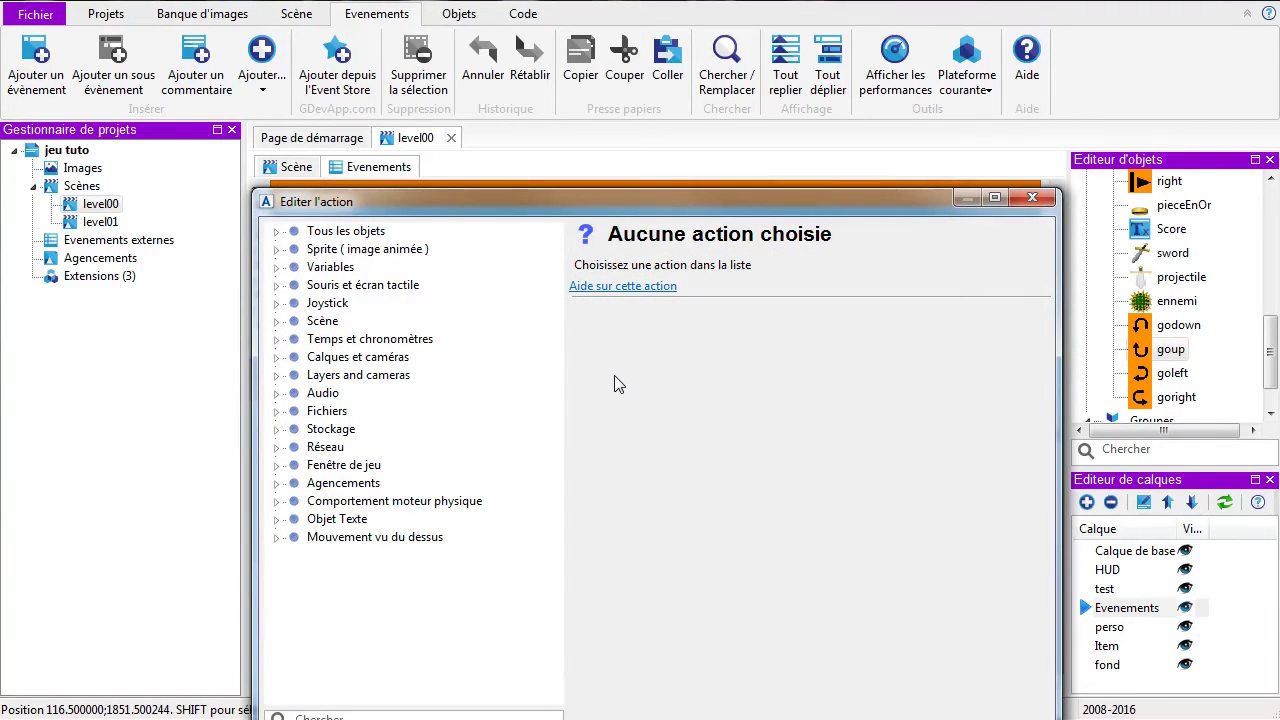
{"action": "left_click", "coordinate": [277, 232]}
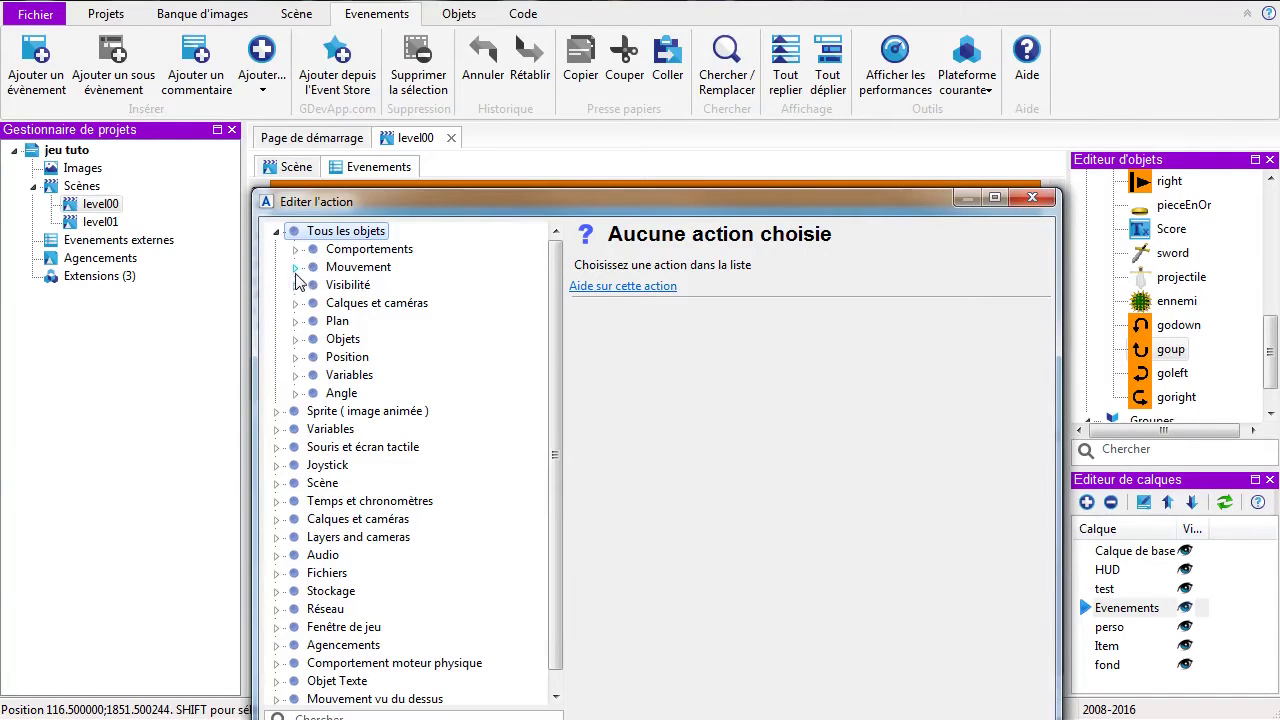
{"action": "left_click", "coordinate": [296, 268]}
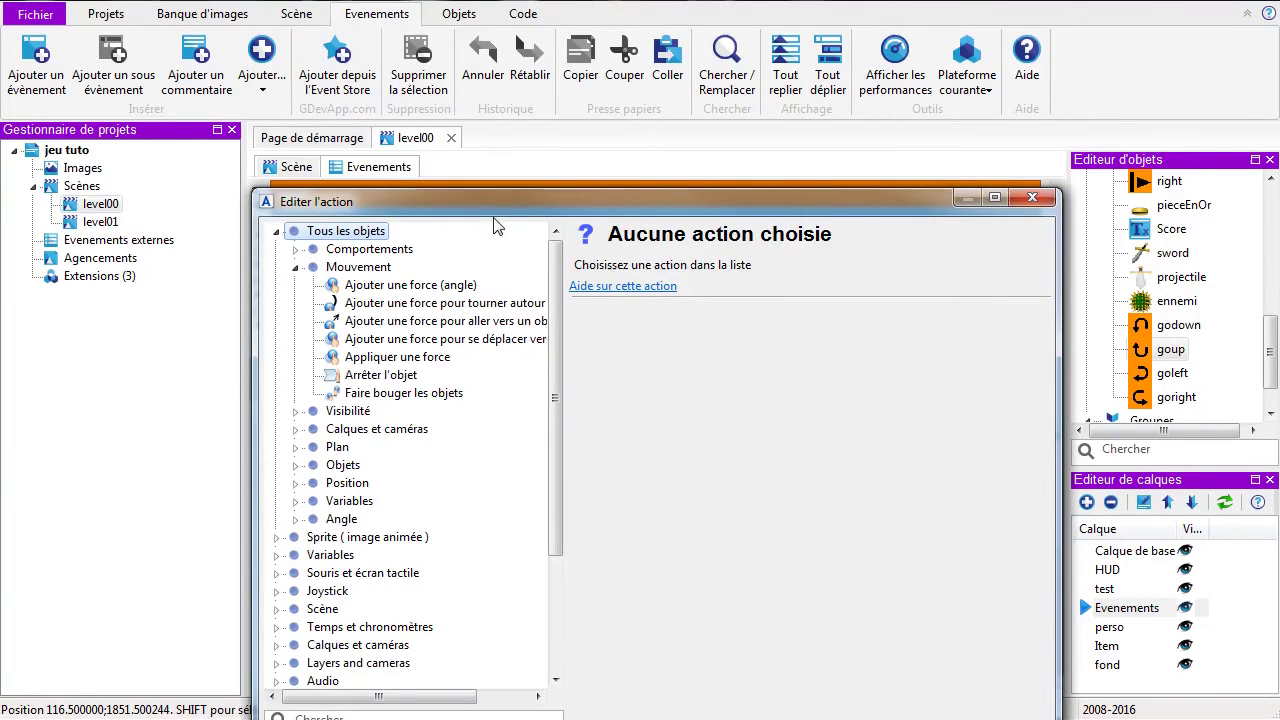
{"action": "left_click", "coordinate": [378, 286]}
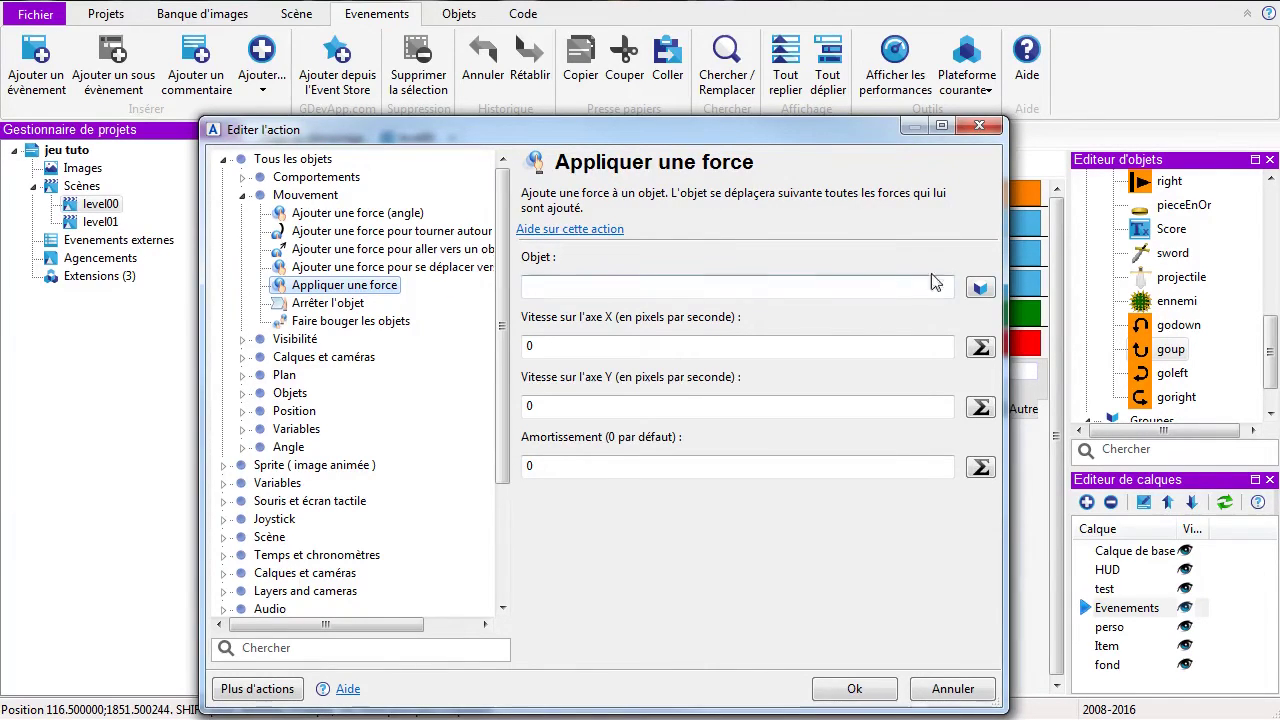
{"action": "left_click", "coordinate": [980, 288]}
{"action": "left_click", "coordinate": [382, 448]}
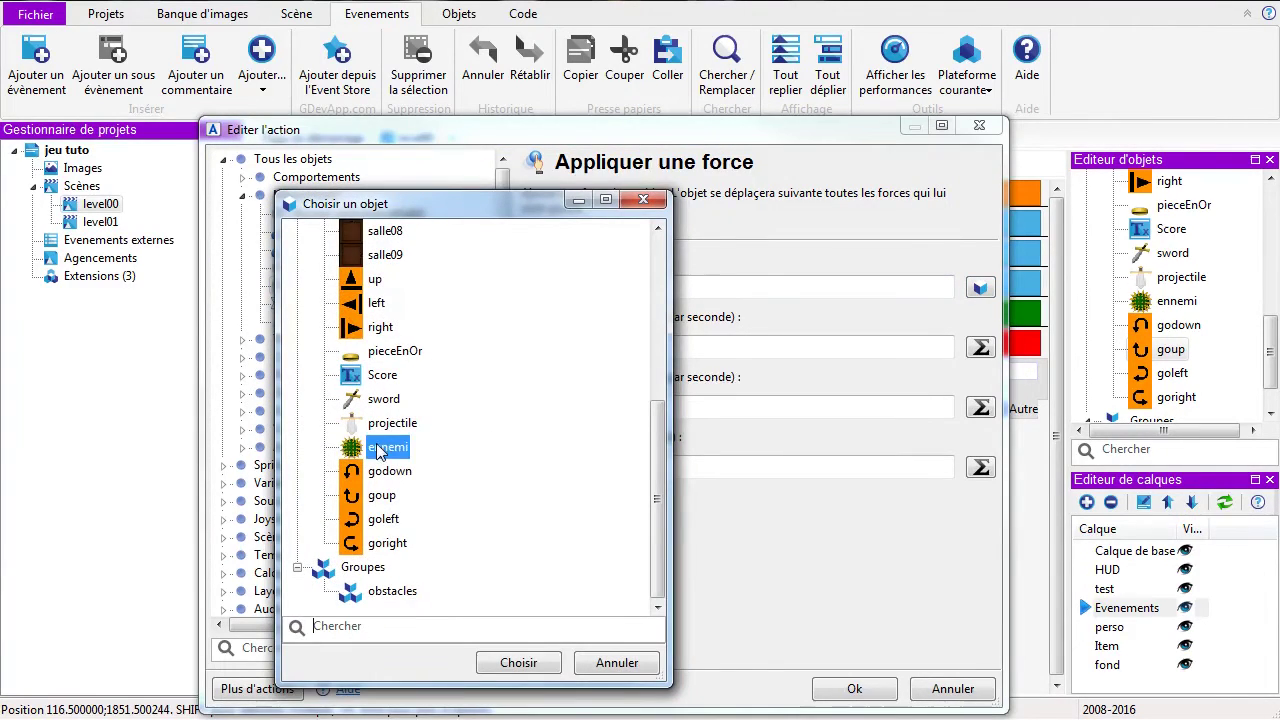
{"action": "left_click", "coordinate": [518, 663]}
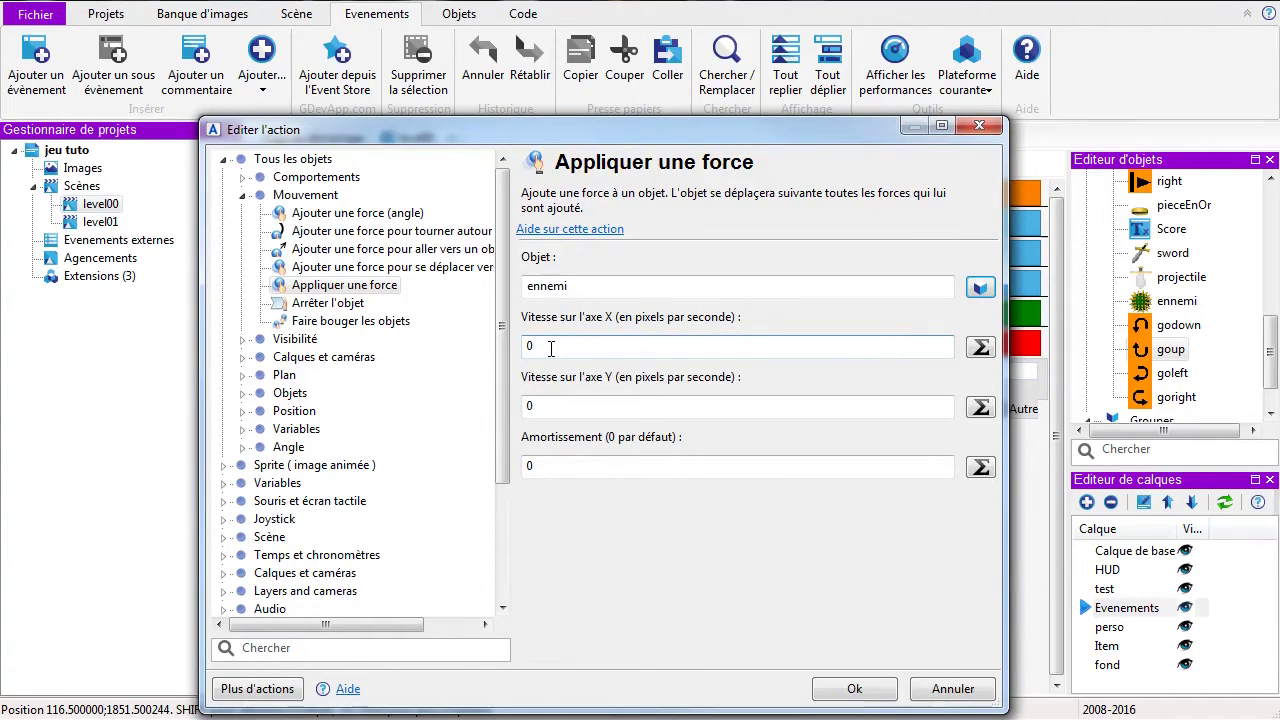
Step: Set the force's Y-axis speed to 10 pixels per second and its damping (Amortissement) to 1, and accept the action
{"action": "double_click", "coordinate": [564, 404]}
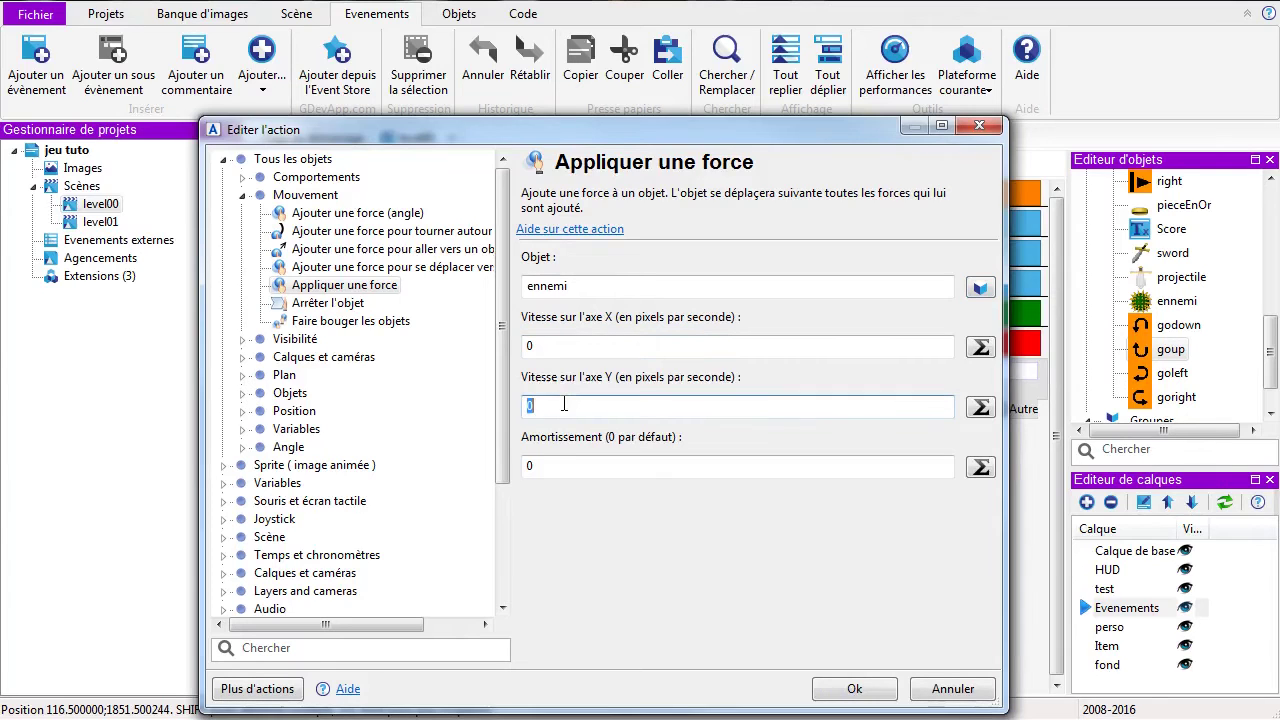
{"action": "type", "text": "10"}
{"action": "double_click", "coordinate": [544, 463]}
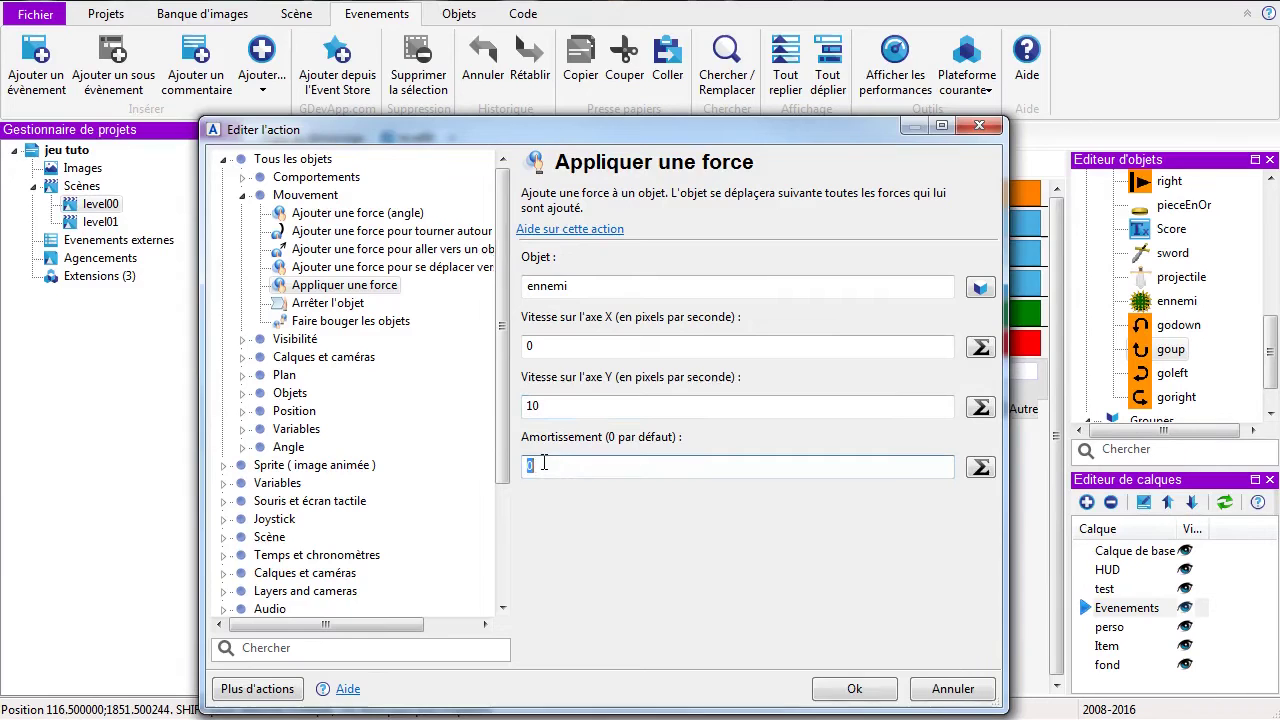
{"action": "type", "text": "1"}
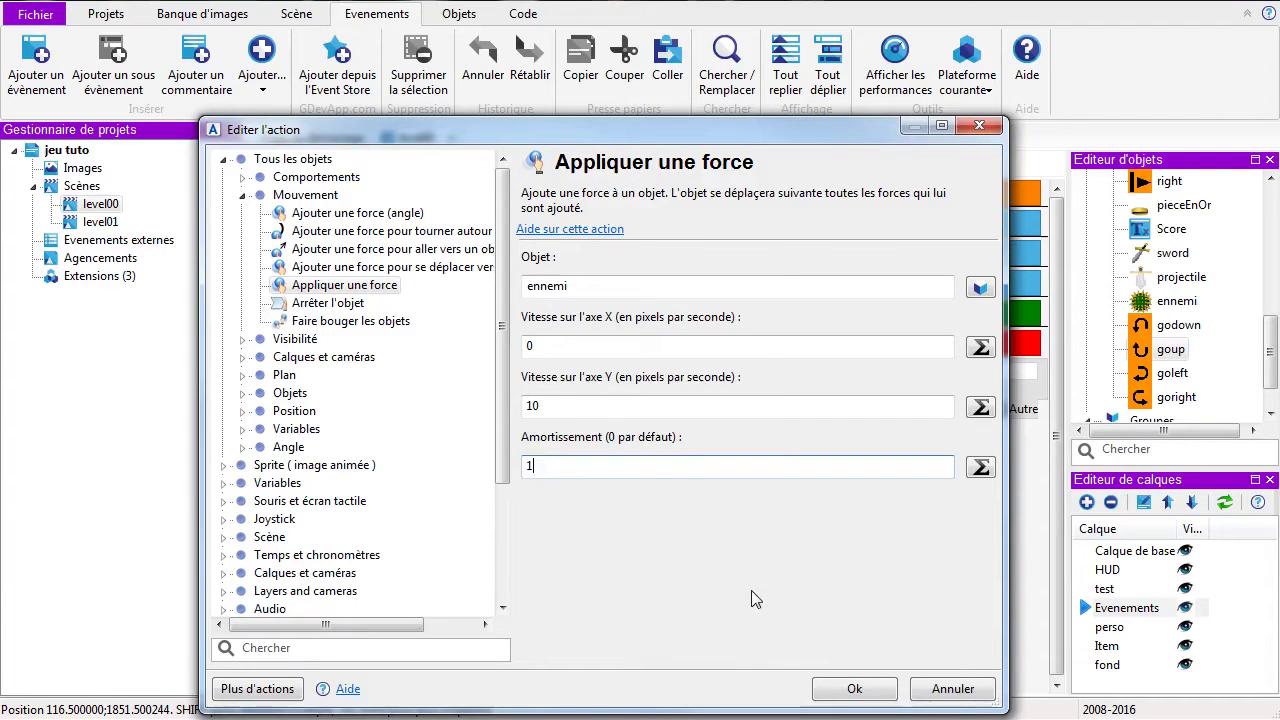
{"action": "left_click", "coordinate": [845, 689]}
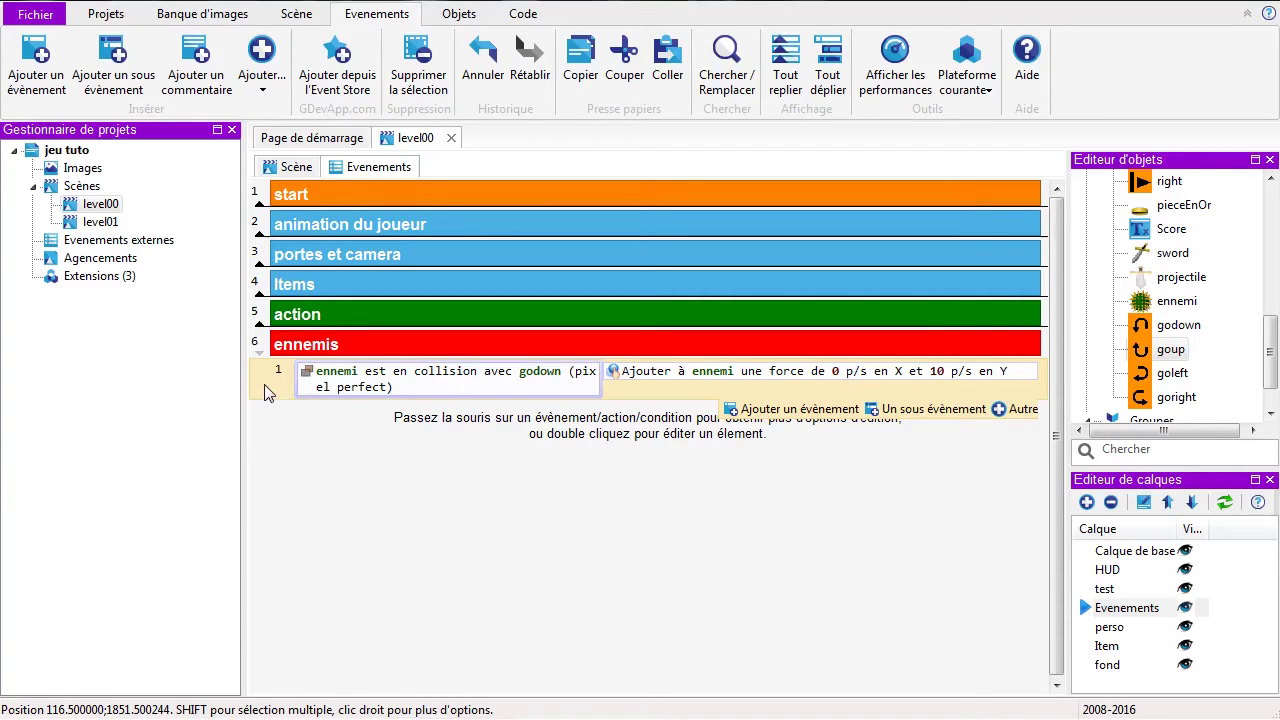
Step: Paste three copies of the godown collision event into the ennemis group
{"action": "key", "text": "ctrl+v"}
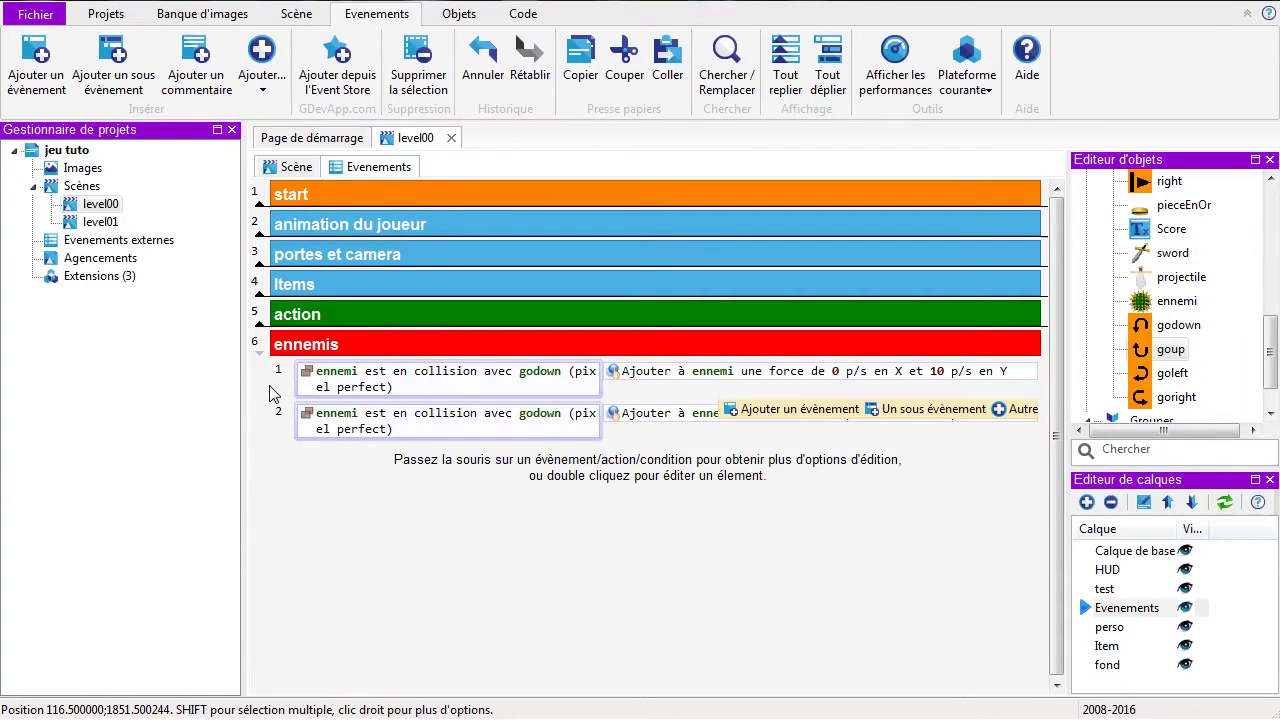
{"action": "key", "text": "ctrl+v"}
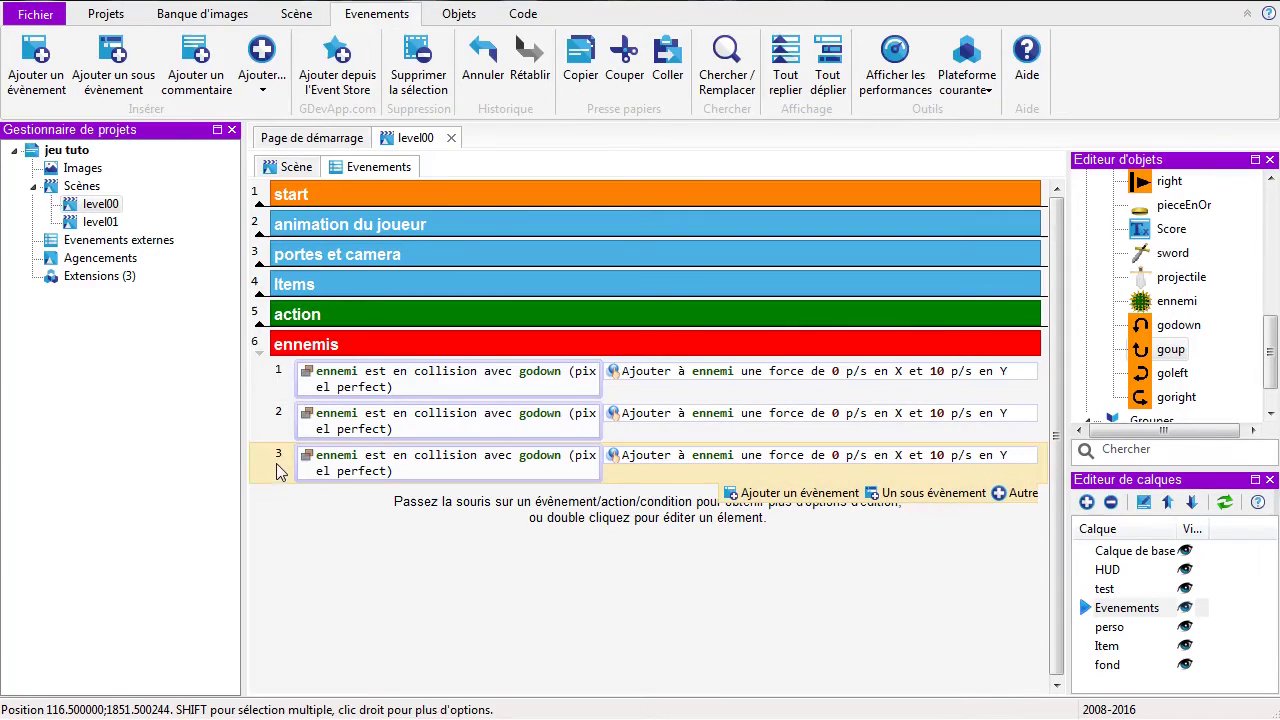
{"action": "key", "text": "ctrl+v"}
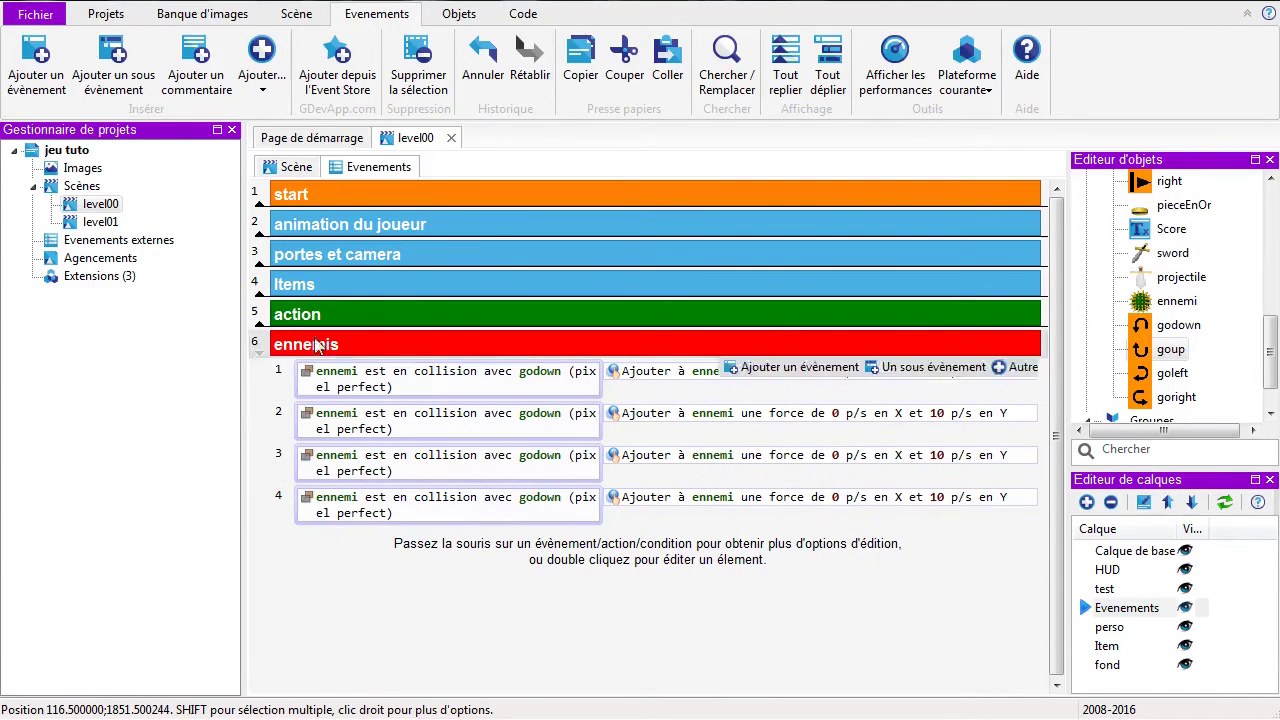
Step: Change the collision object in the second, third and fourth ennemis events to goup, goleft and goright respectively
{"action": "left_click", "coordinate": [548, 425]}
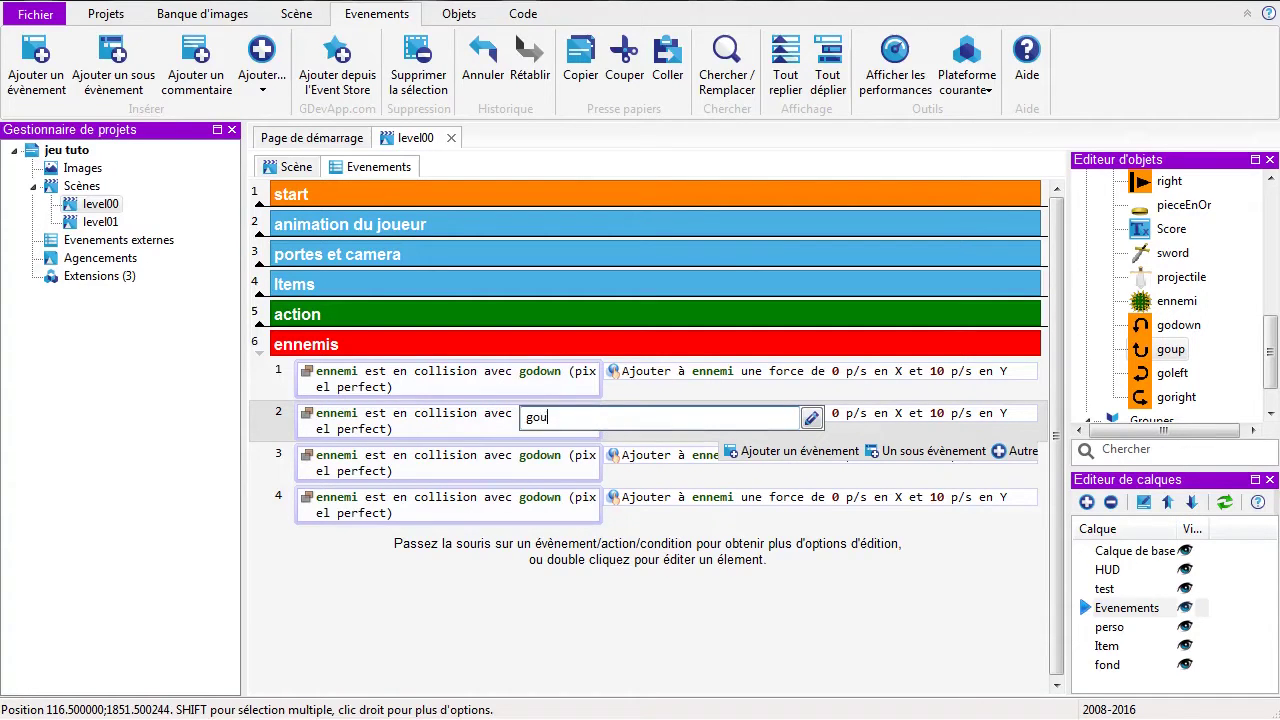
{"action": "type", "text": "goup"}
{"action": "key", "text": "Return"}
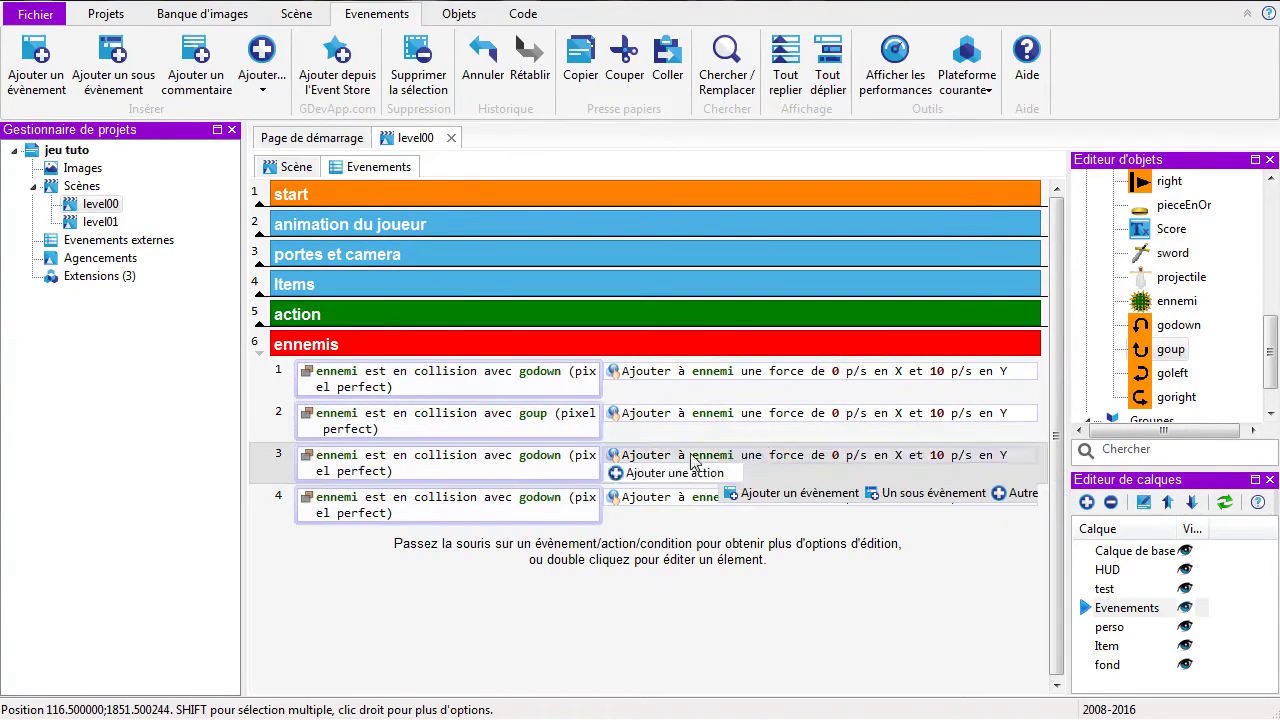
{"action": "left_click", "coordinate": [548, 458]}
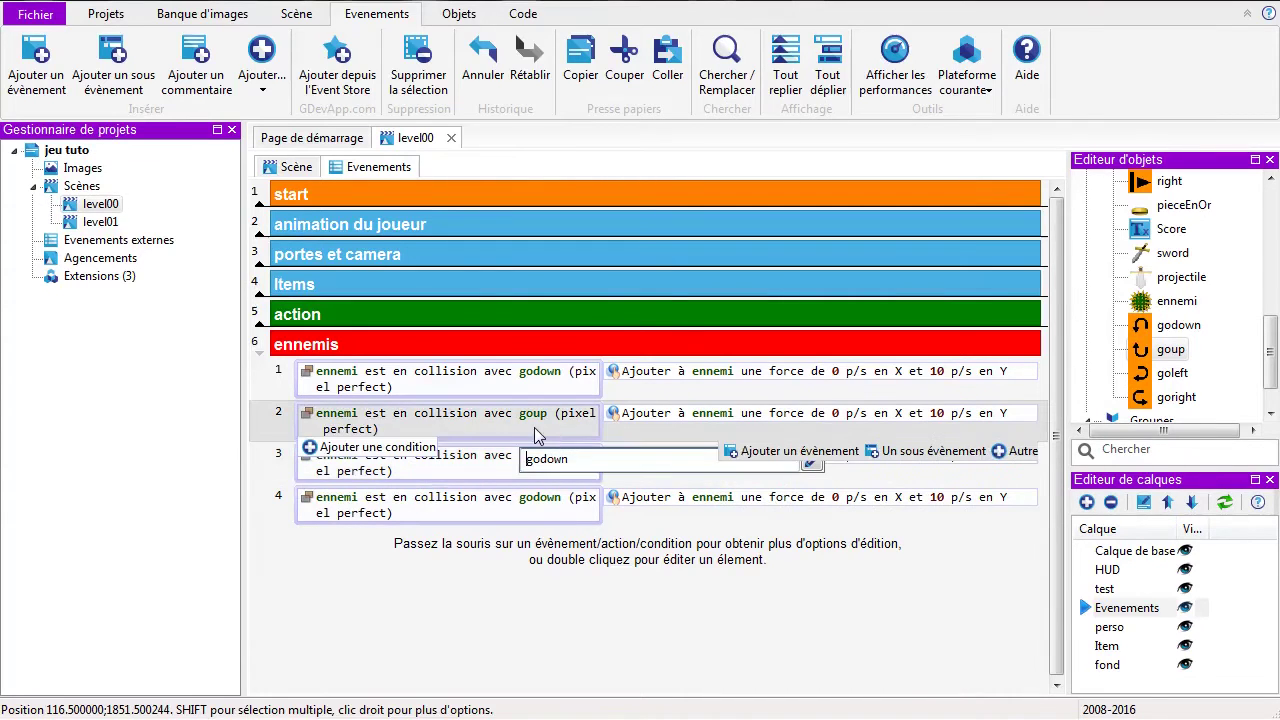
{"action": "key", "text": "Right"}
{"action": "key", "text": "shift+End"}
{"action": "type", "text": "l"}
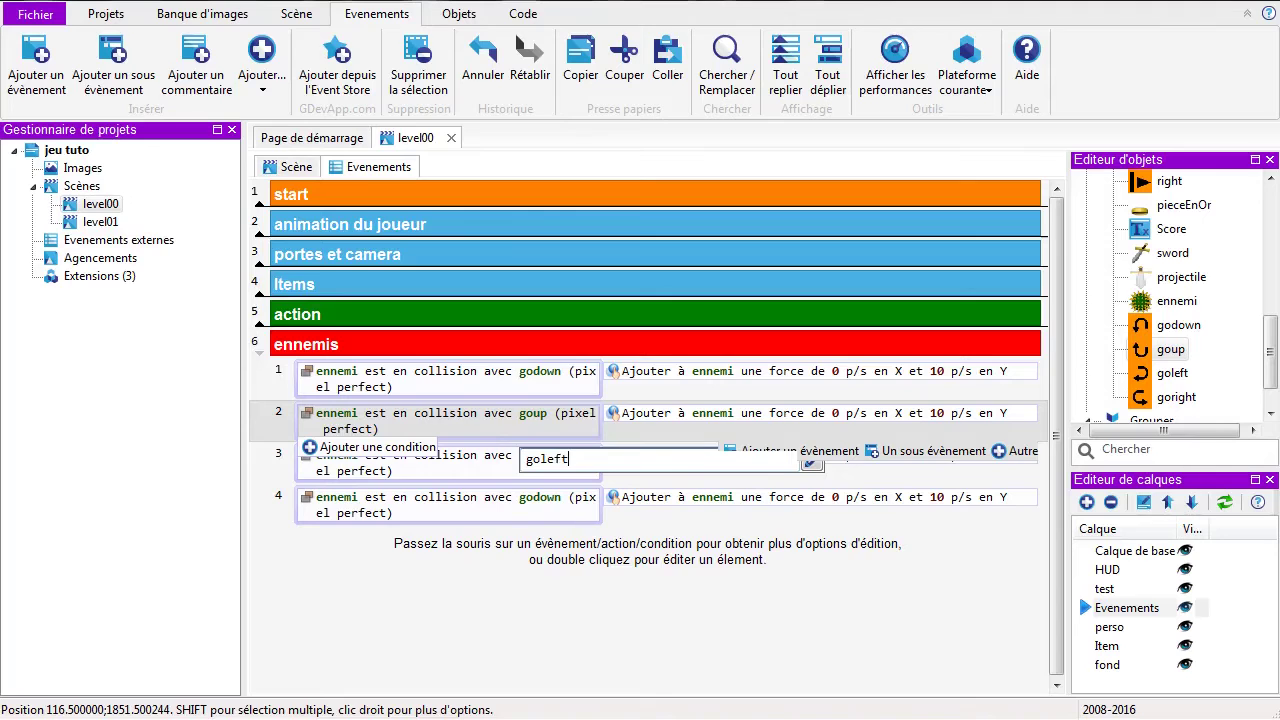
{"action": "key", "text": "Return"}
{"action": "double_click", "coordinate": [540, 498]}
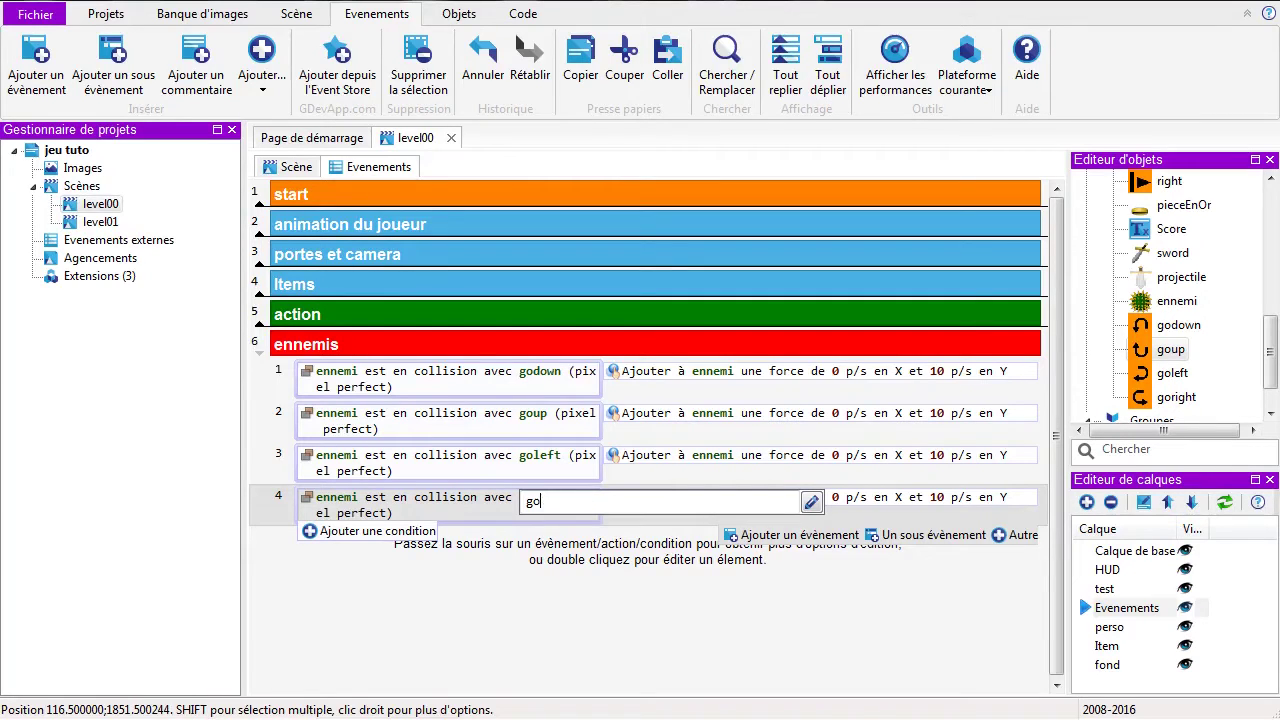
{"action": "type", "text": "right"}
{"action": "key", "text": "Return"}
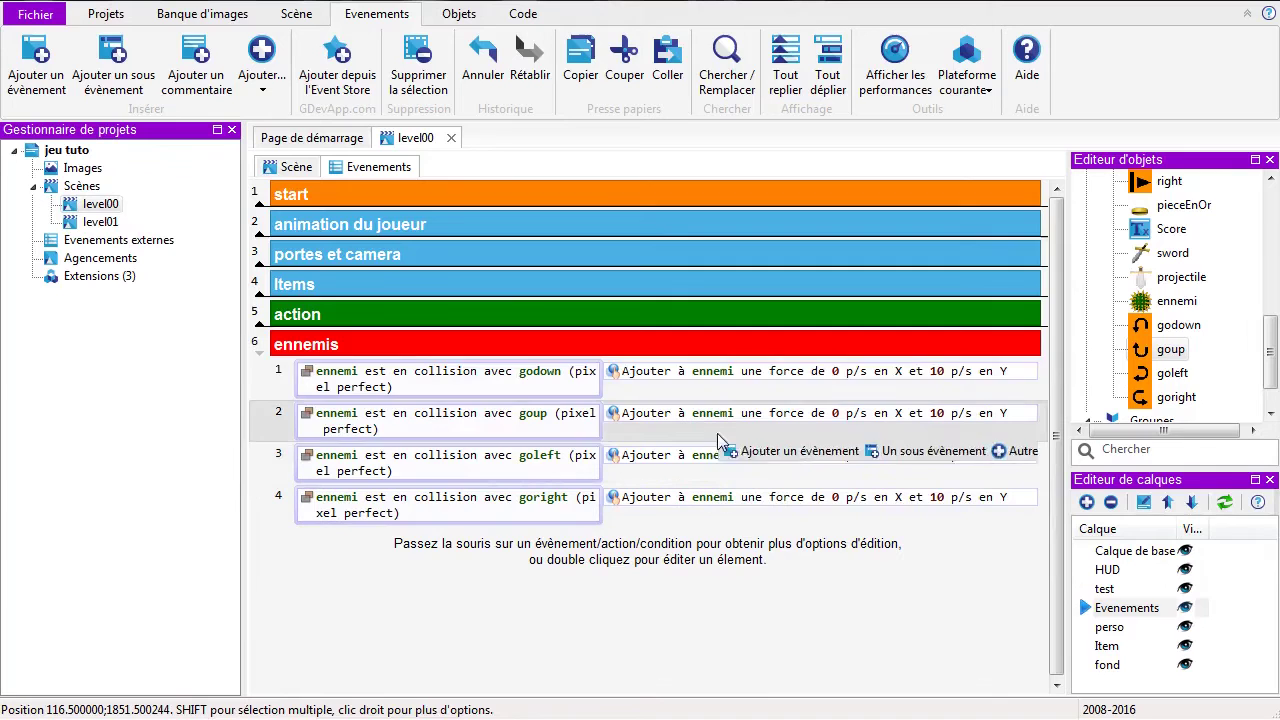
Step: Set the Y-axis force in the goup collision event to -10
{"action": "left_click", "coordinate": [938, 420]}
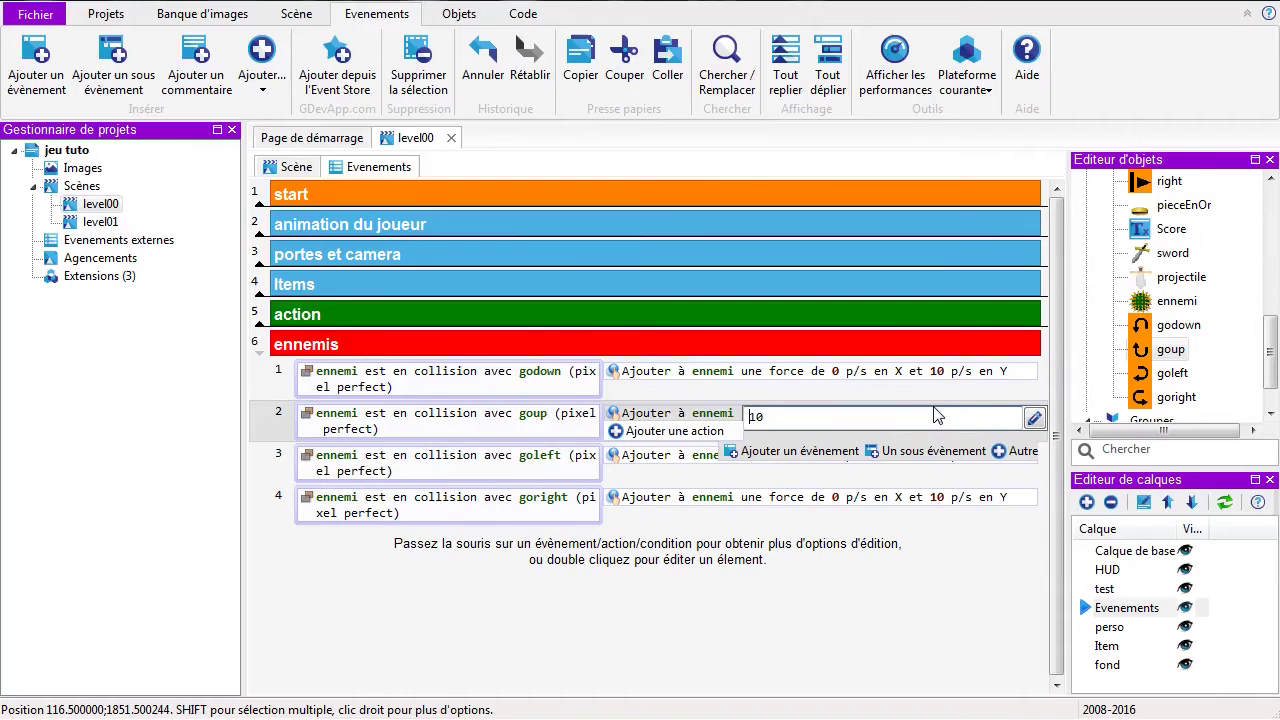
{"action": "type", "text": "-"}
{"action": "key", "text": "Return"}
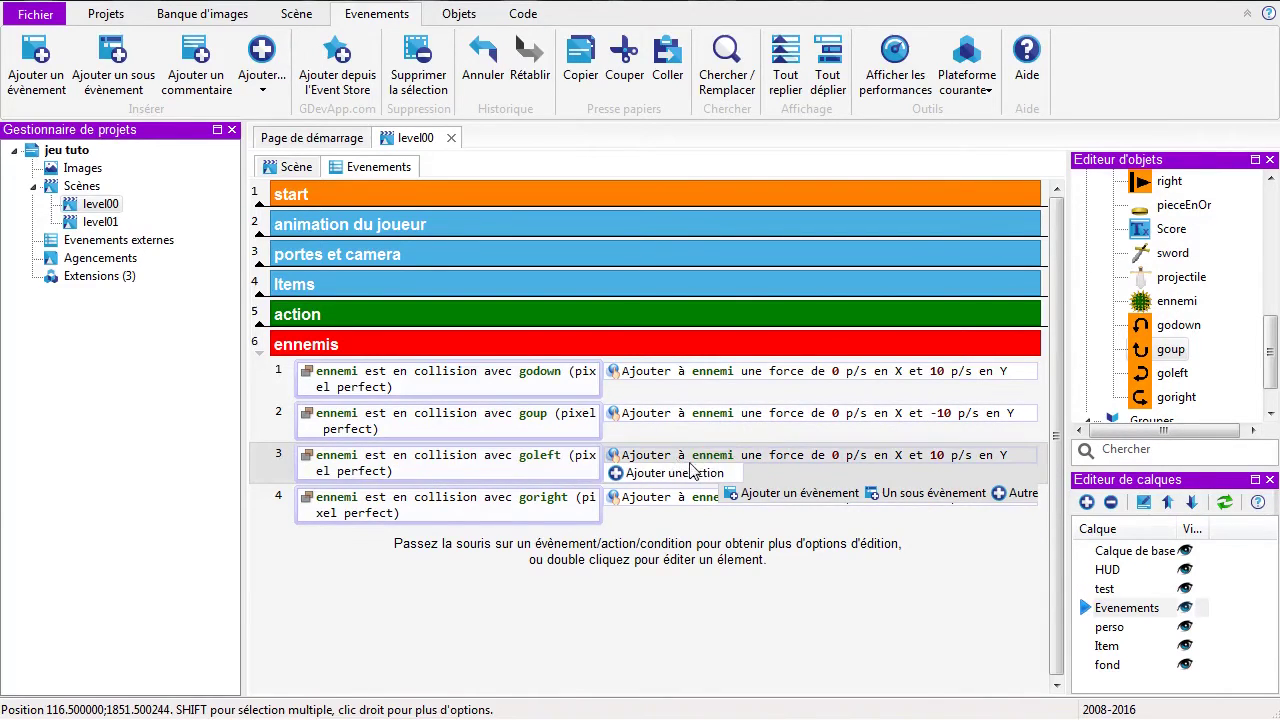
Step: Edit the goleft event's force to a speed of -10 on the X axis and 0 on the Y axis
{"action": "double_click", "coordinate": [655, 460]}
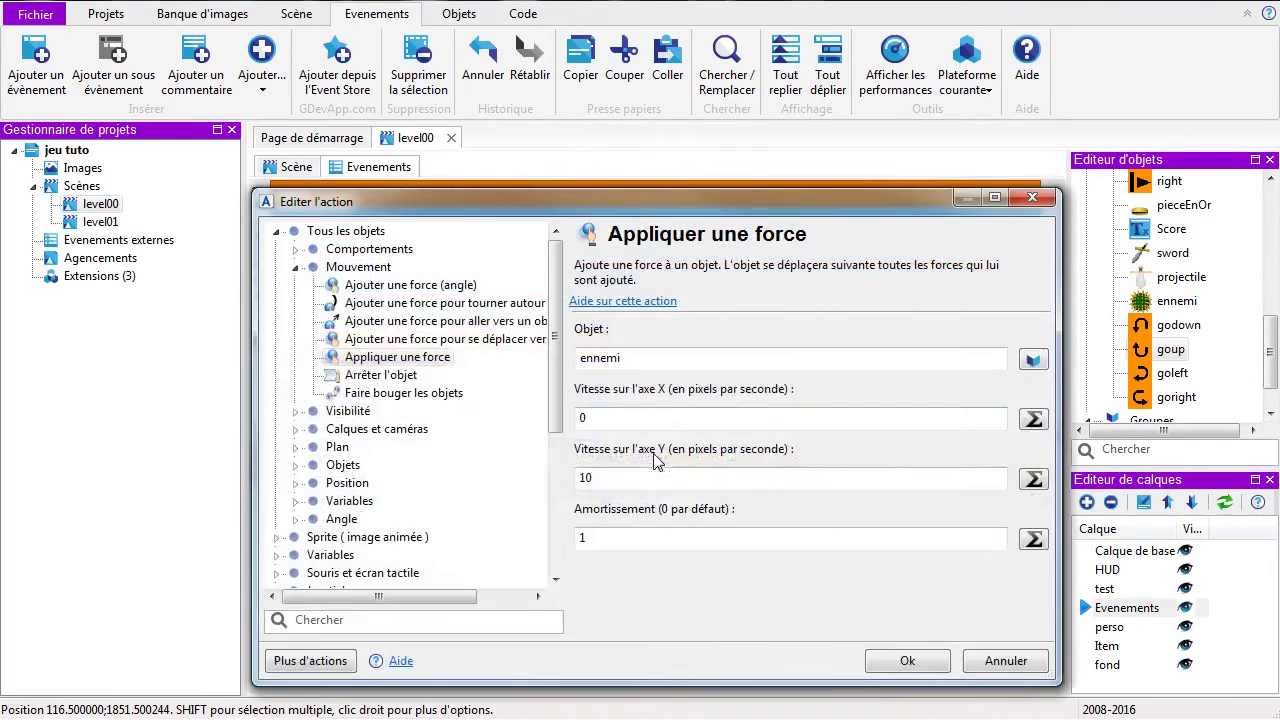
{"action": "double_click", "coordinate": [624, 481]}
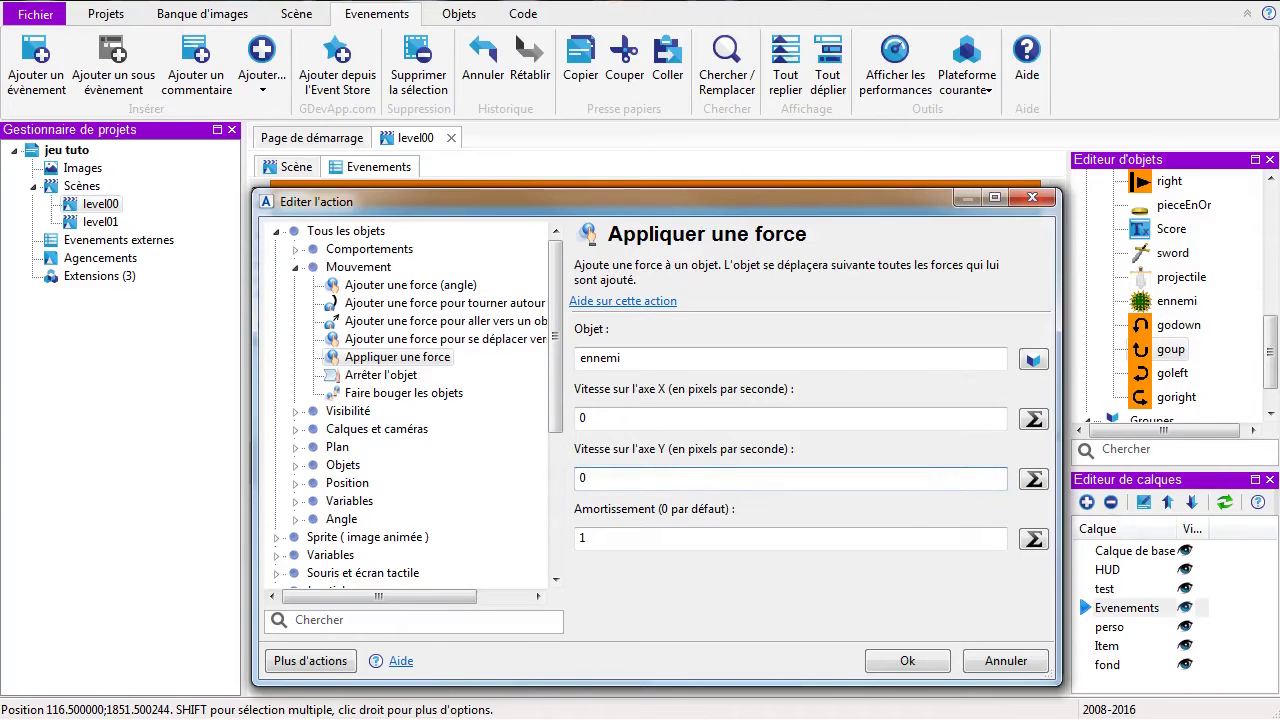
{"action": "left_click", "coordinate": [702, 414]}
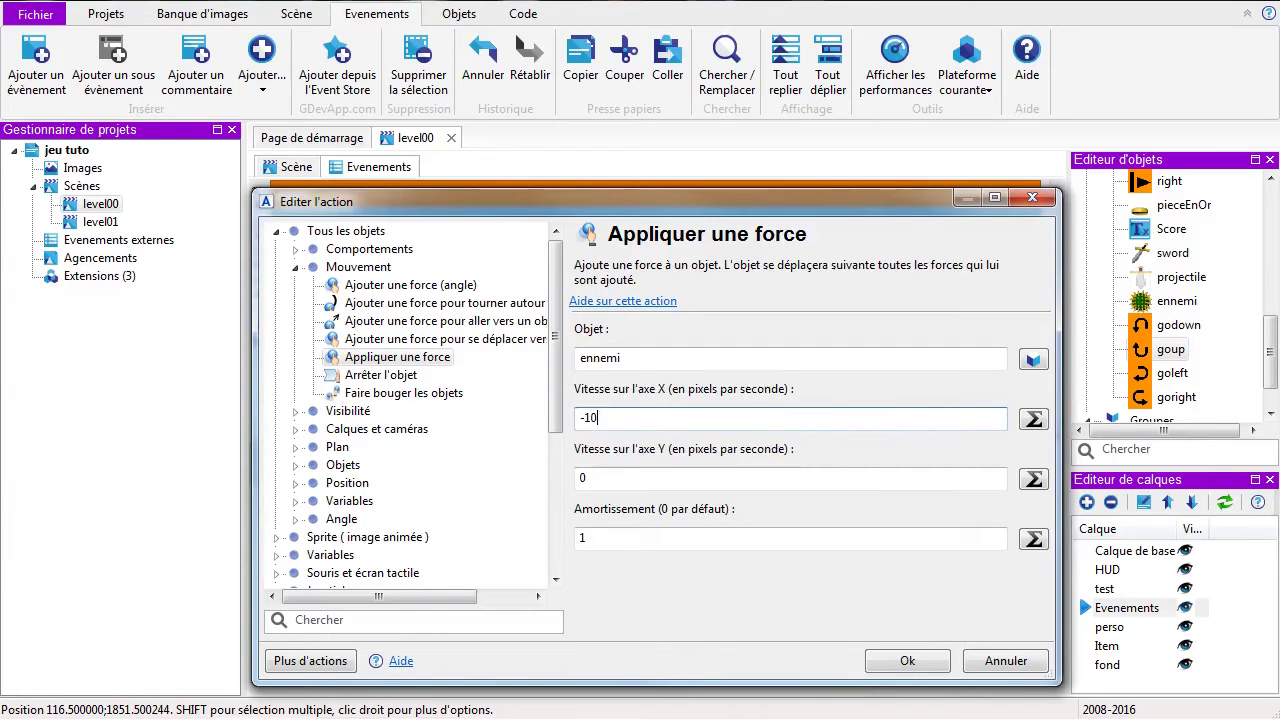
{"action": "left_click", "coordinate": [906, 661]}
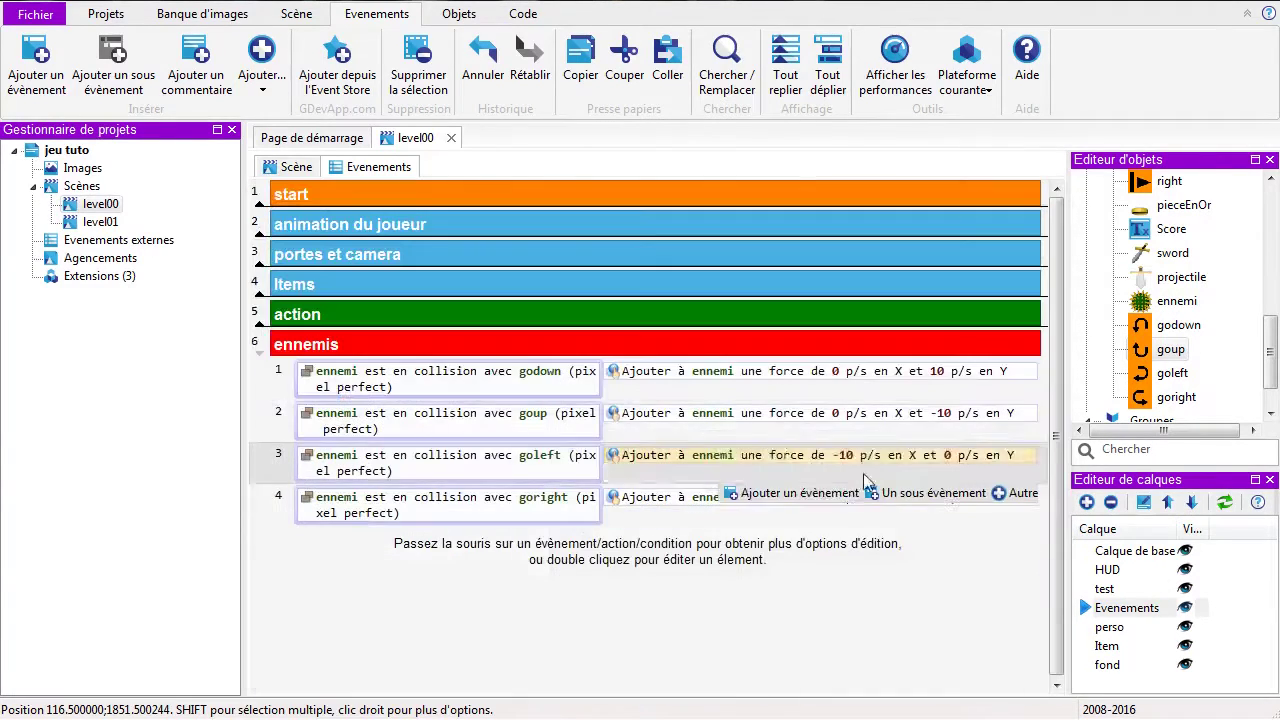
Step: Edit the goright event's force to a speed of 10 on the X axis and 0 on the Y axis
{"action": "double_click", "coordinate": [648, 503]}
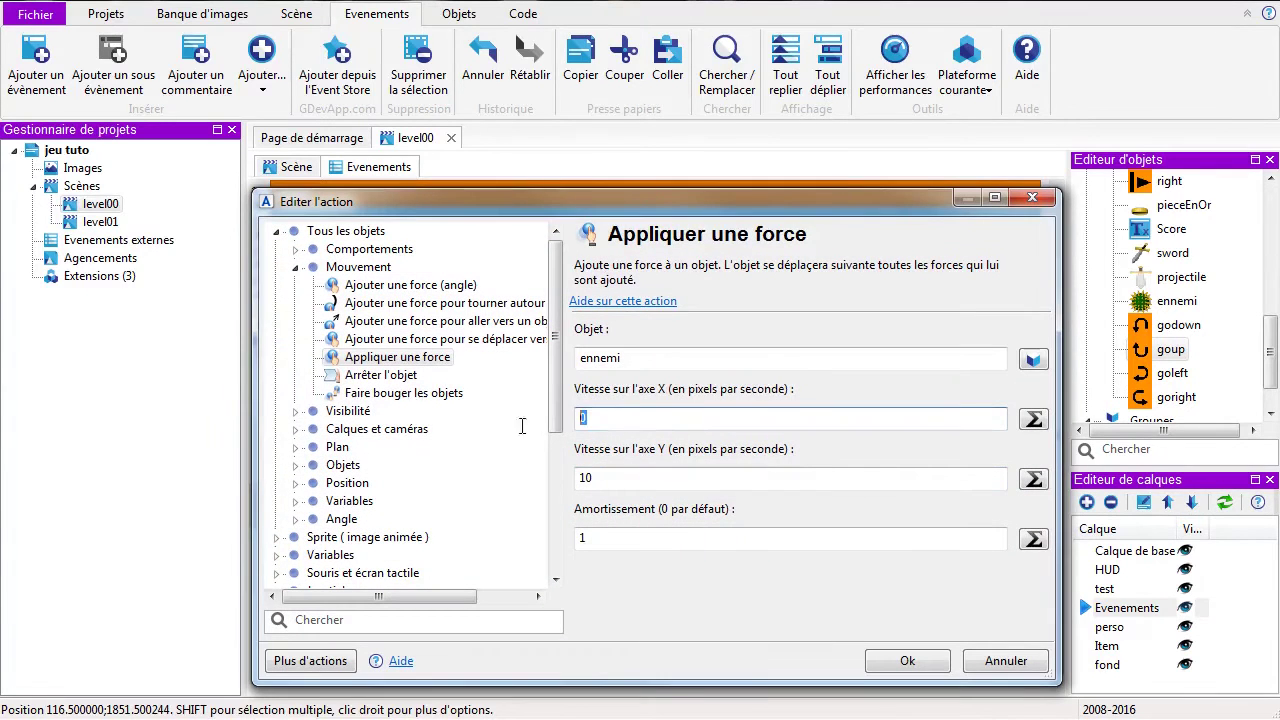
{"action": "type", "text": "10"}
{"action": "double_click", "coordinate": [603, 477]}
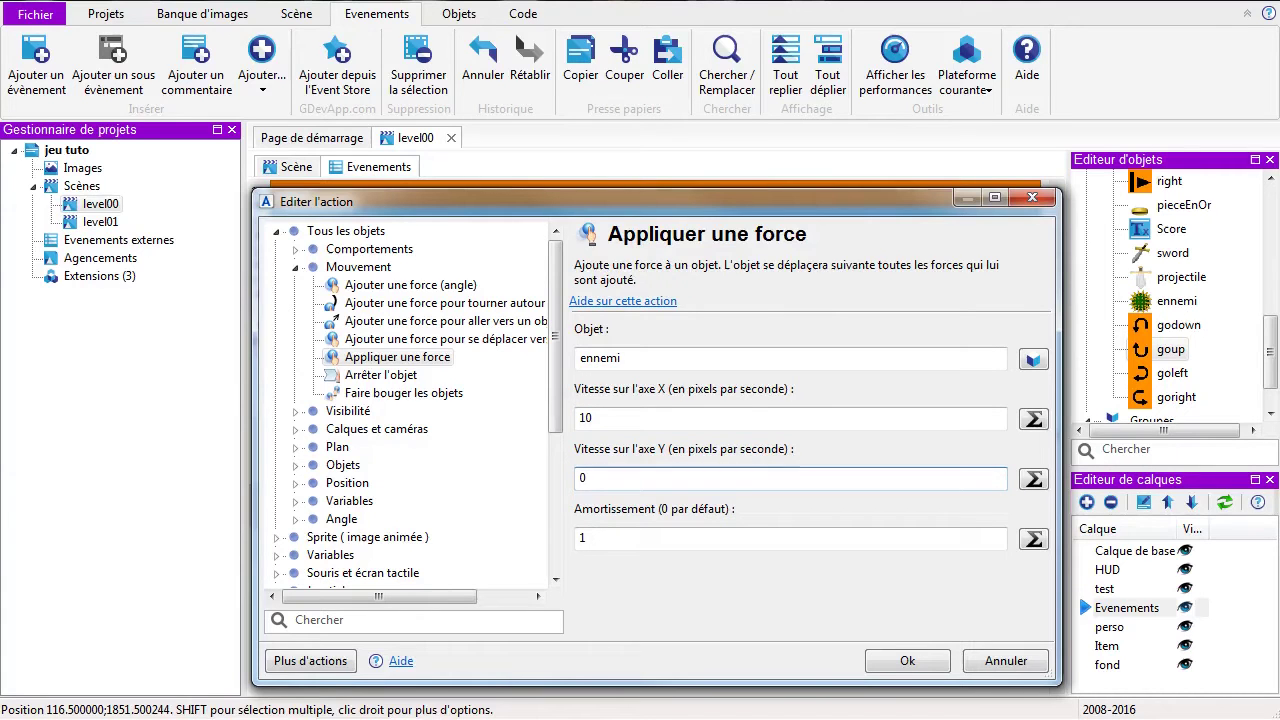
{"action": "type", "text": "0"}
{"action": "left_click", "coordinate": [900, 660]}
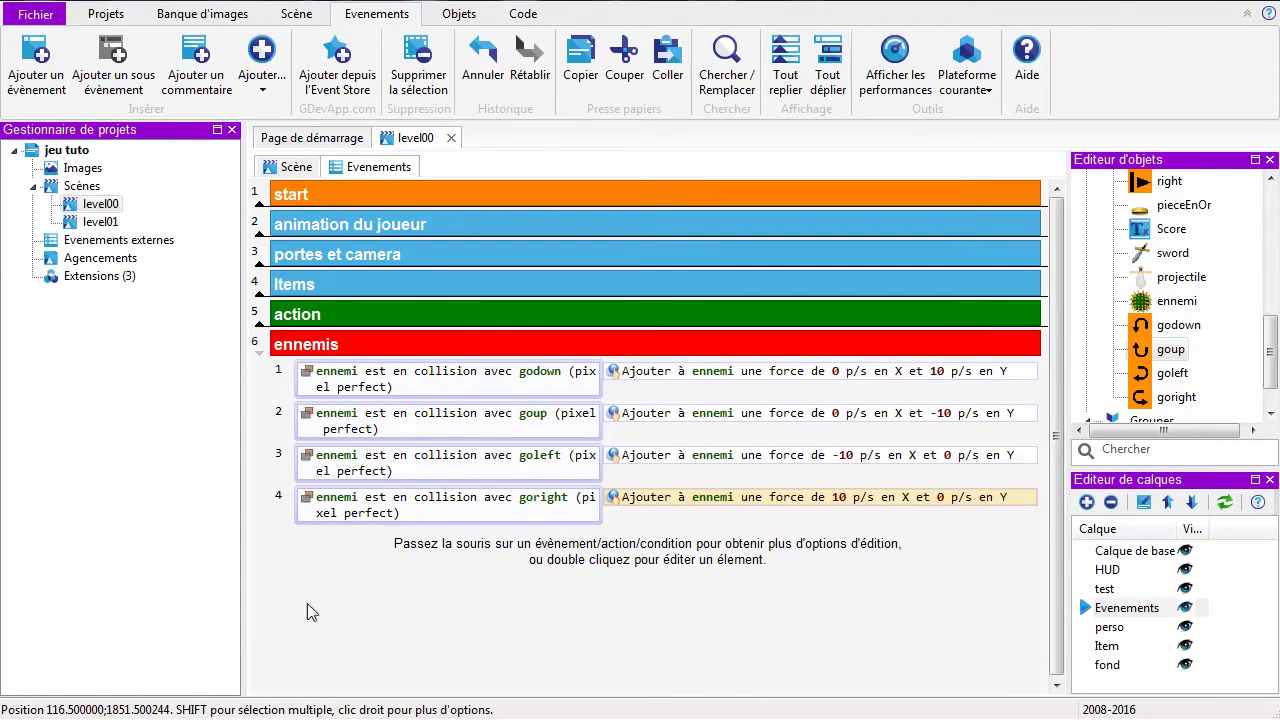
Step: Preview the level00 scene, walk the player down to the enemy's room to check the enemy's movement, and stop the preview
{"action": "left_click", "coordinate": [282, 166]}
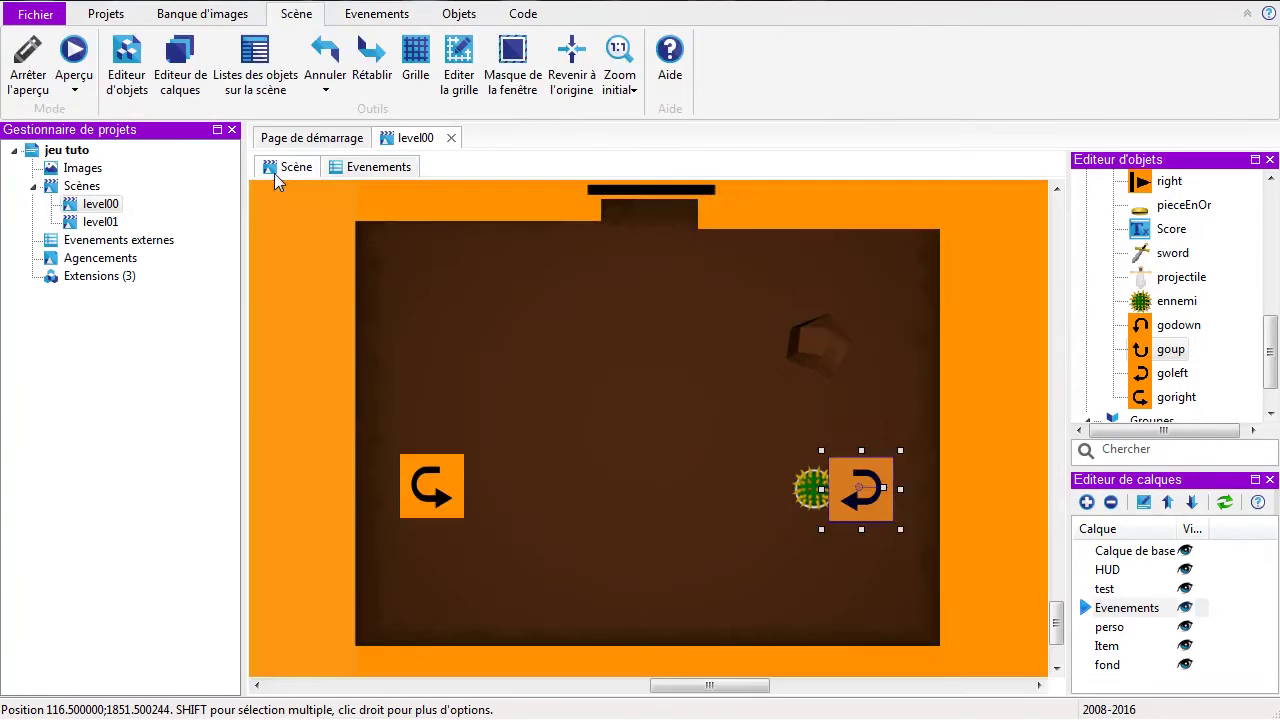
{"action": "left_click", "coordinate": [606, 424]}
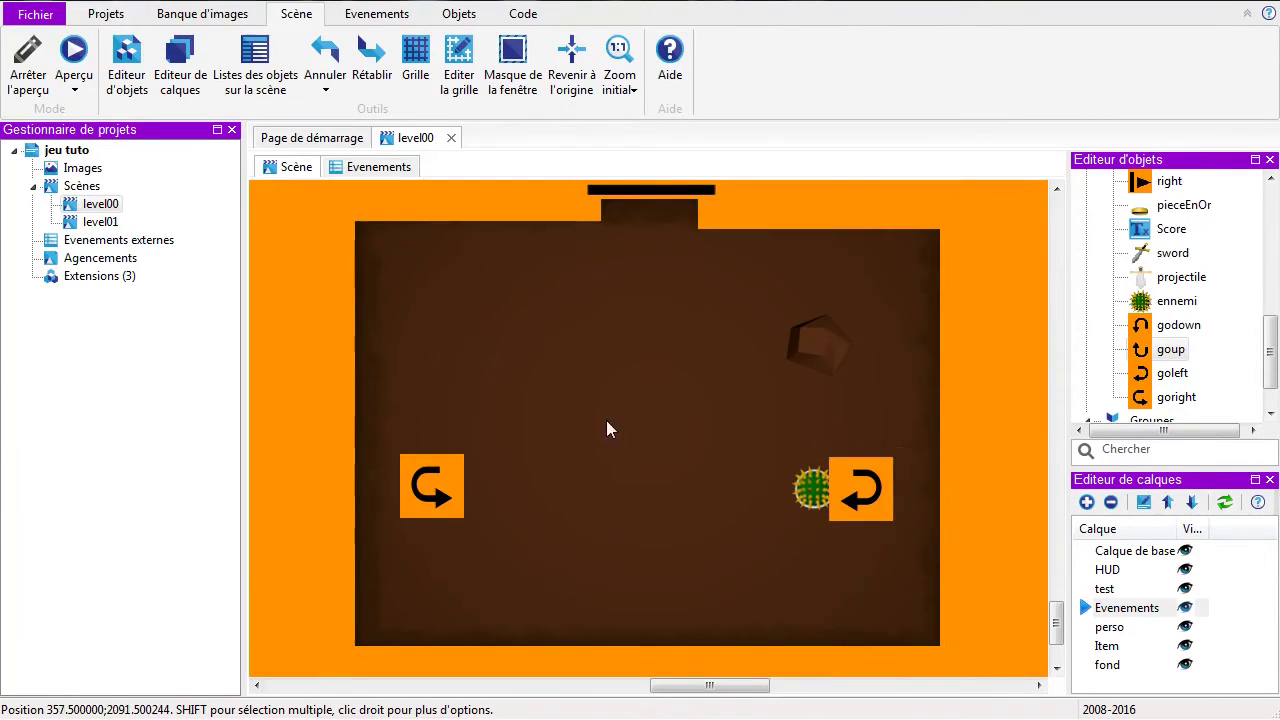
{"action": "left_click", "coordinate": [75, 50]}
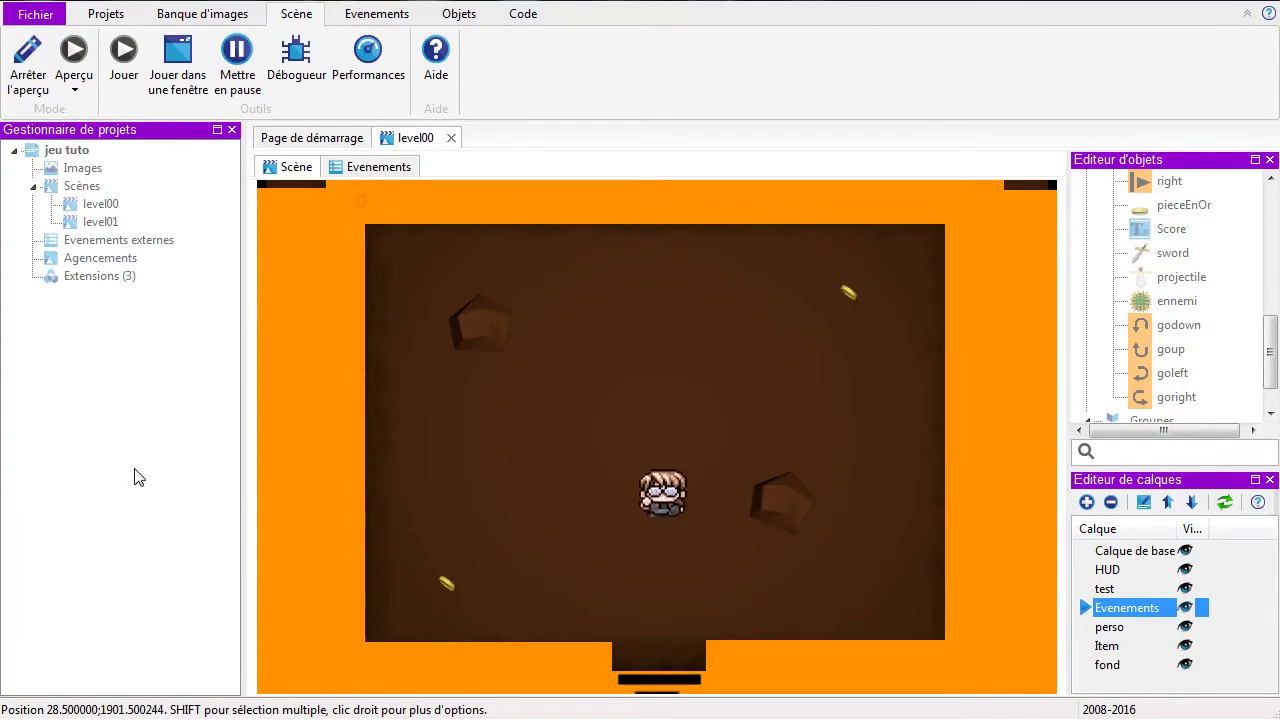
{"action": "key", "text": "Right"}
{"action": "key", "text": "Down"}
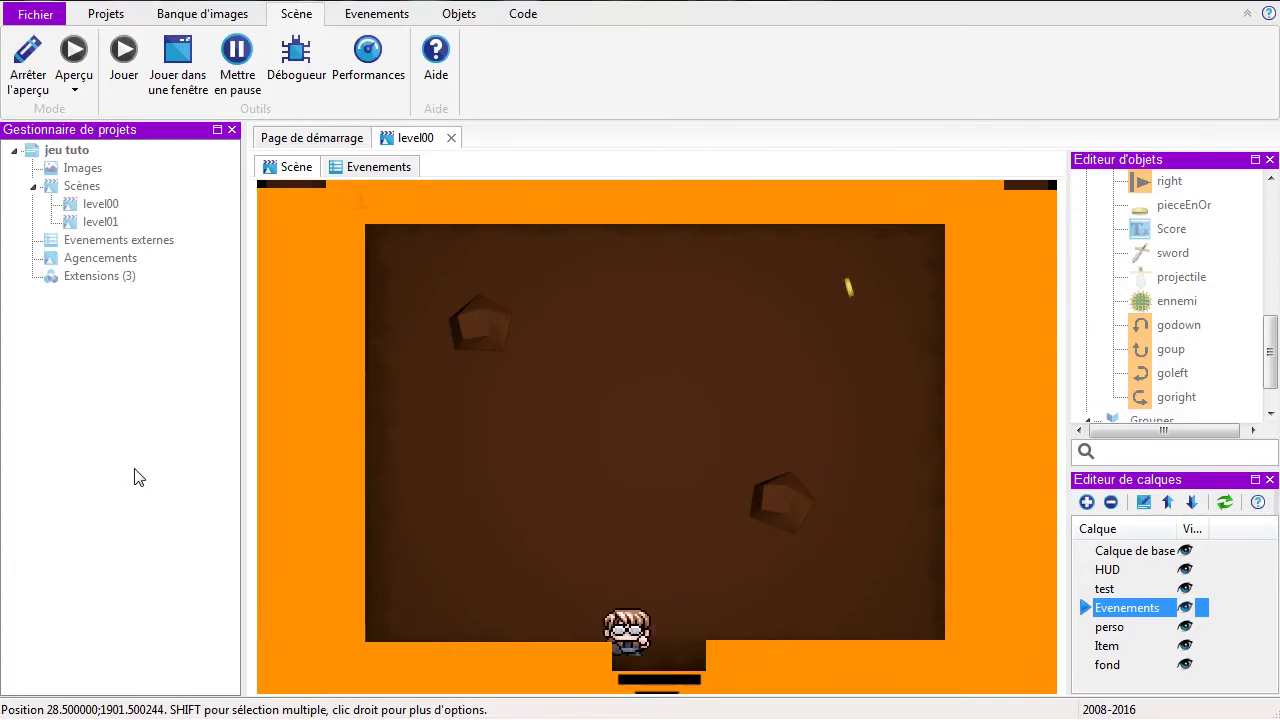
{"action": "key", "text": "Right"}
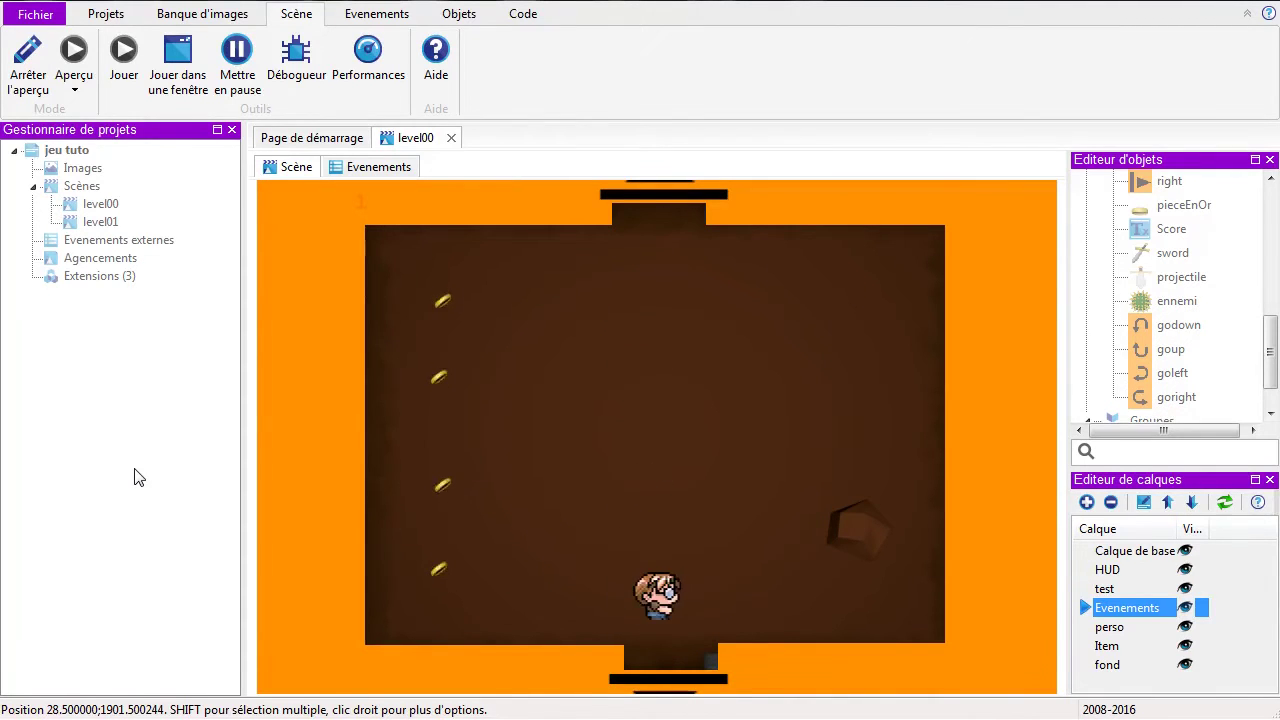
{"action": "key", "text": "Down"}
{"action": "key", "text": "Down"}
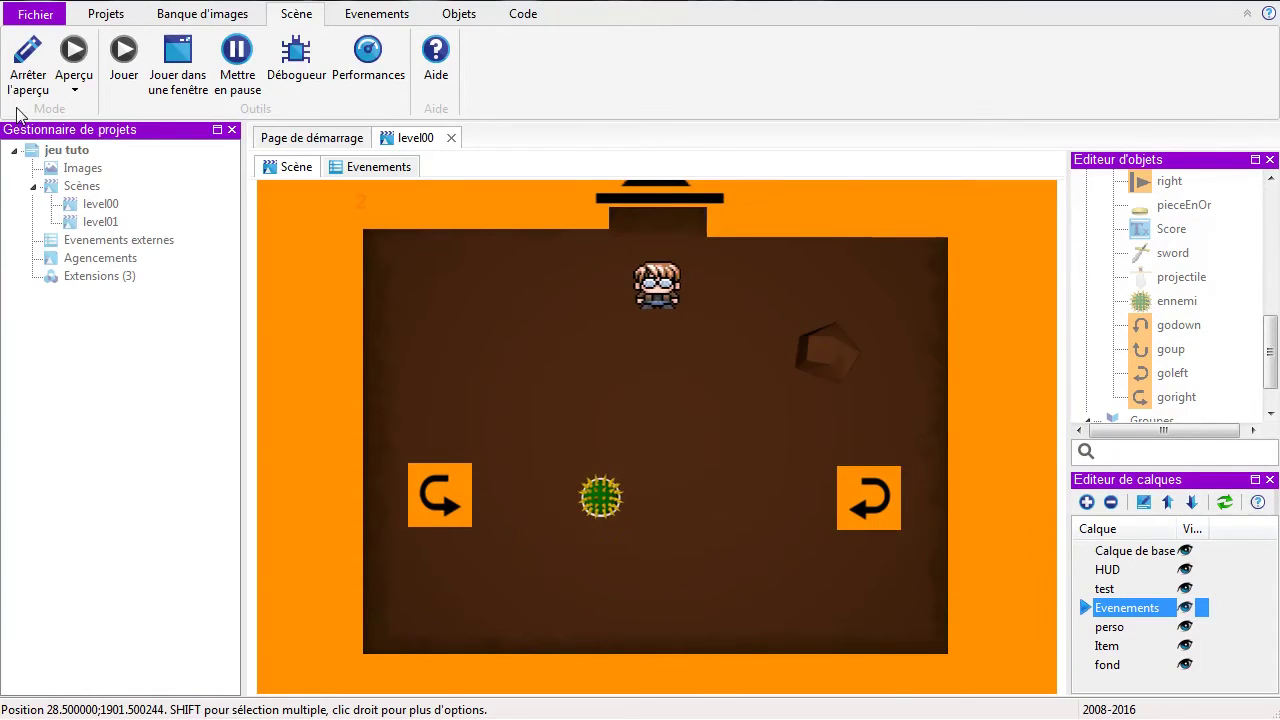
{"action": "left_click", "coordinate": [28, 72]}
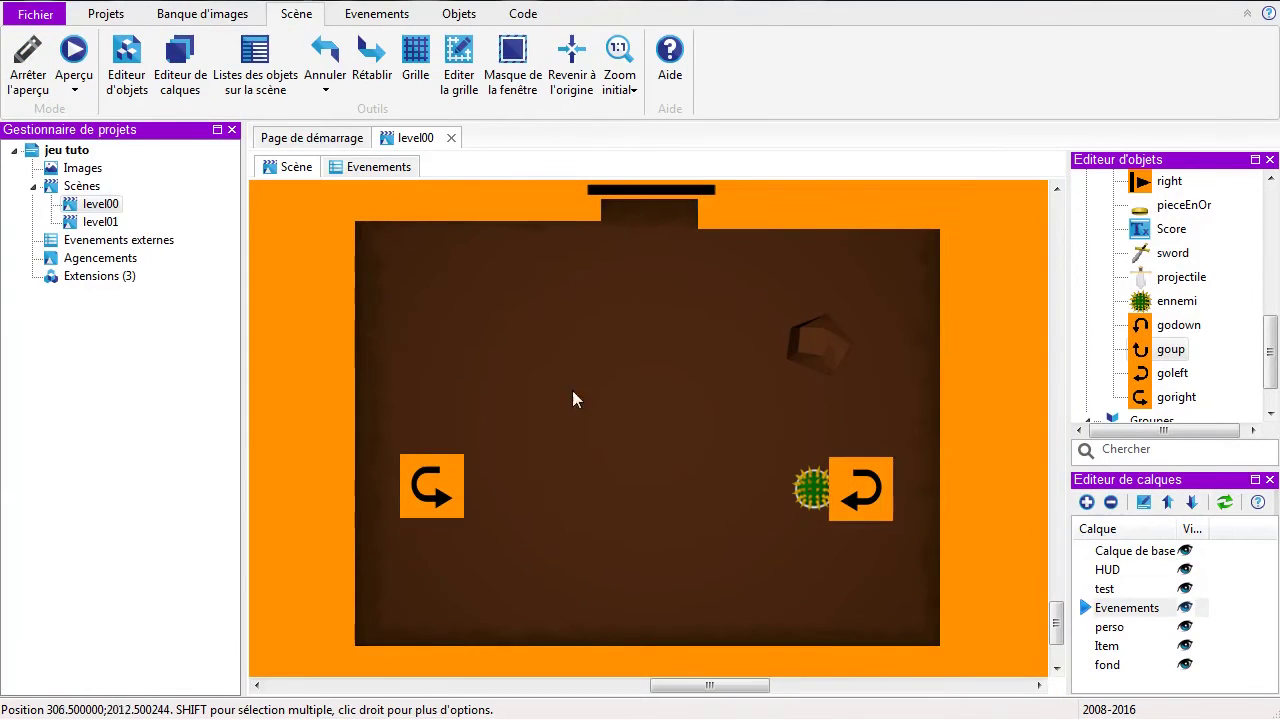
Step: Place another ennemi on the perso layer, in the upper part of the room east of the one with three coins
{"action": "left_click", "coordinate": [630, 92]}
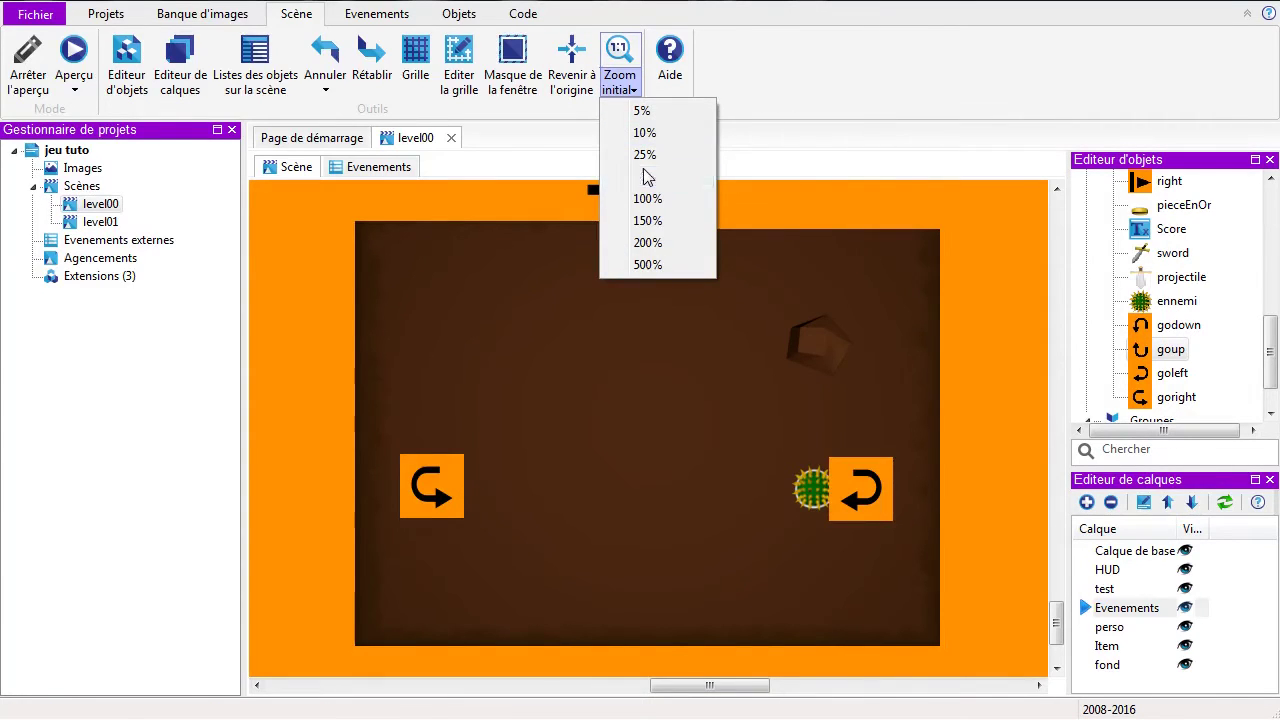
{"action": "left_click", "coordinate": [645, 177]}
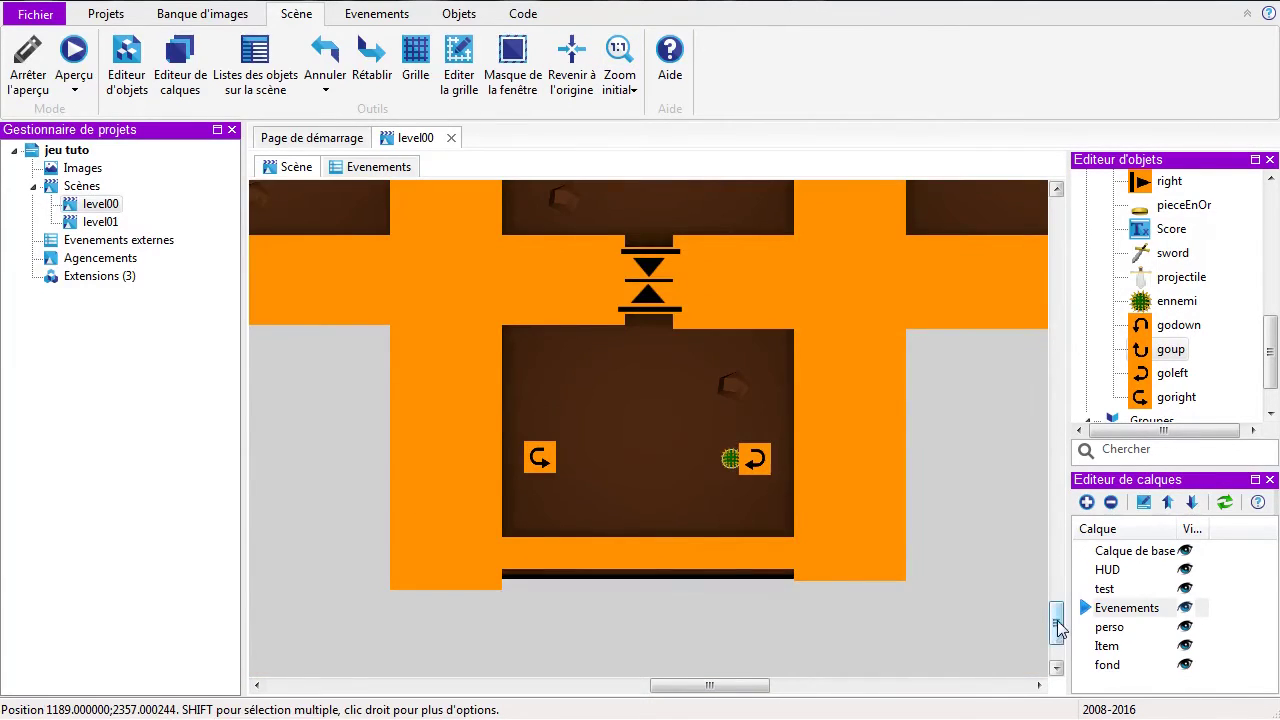
{"action": "left_click_drag", "start_coordinate": [1058, 628], "coordinate": [1057, 570]}
{"action": "left_click_drag", "start_coordinate": [670, 686], "coordinate": [741, 690]}
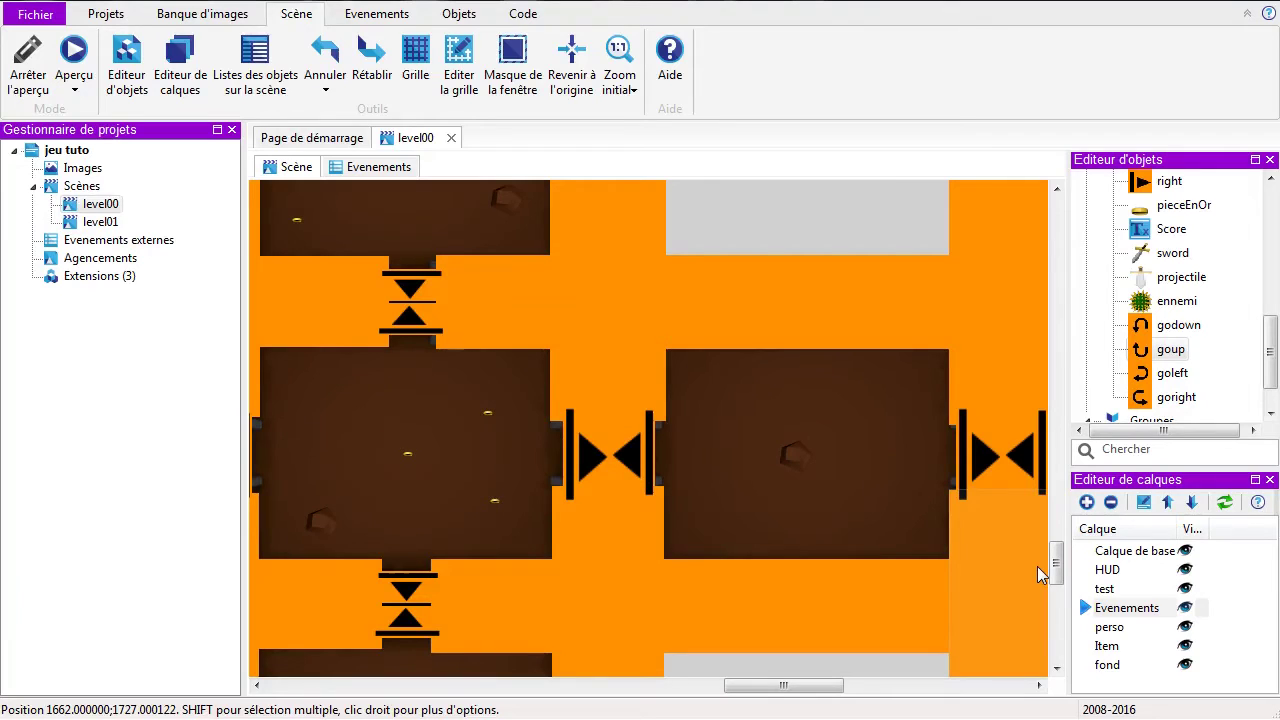
{"action": "left_click", "coordinate": [1115, 628]}
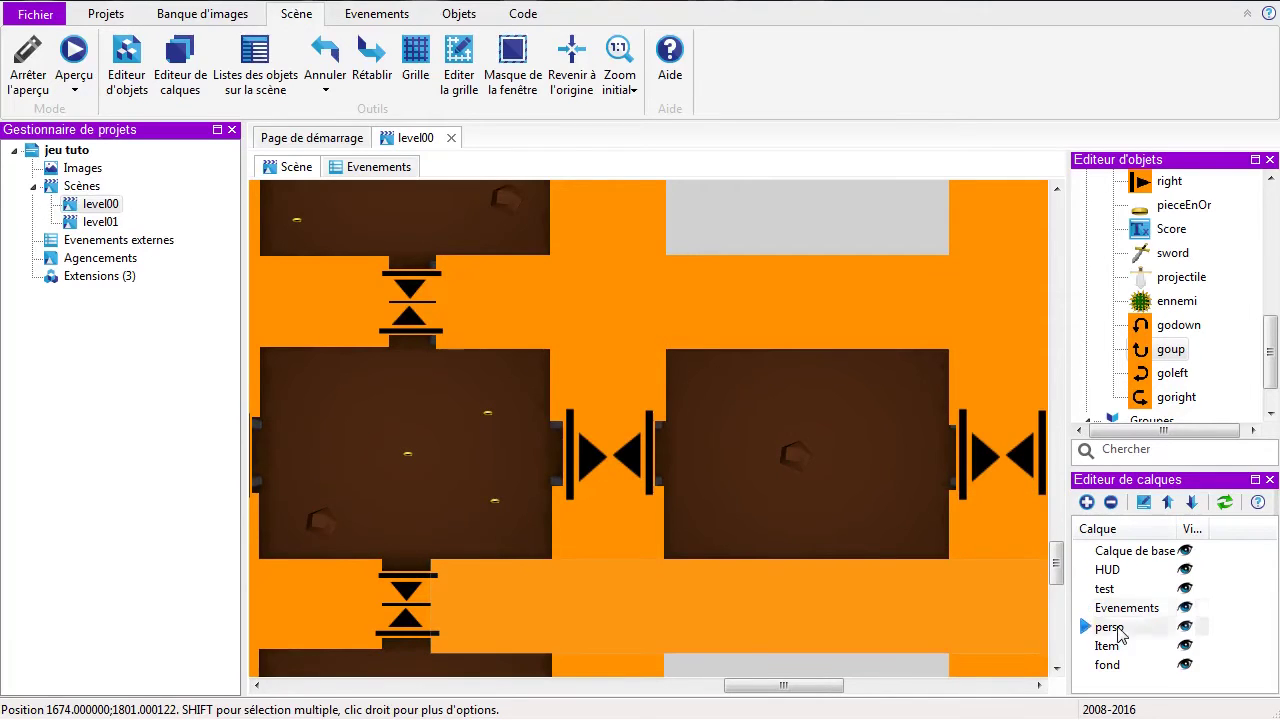
{"action": "left_click", "coordinate": [1150, 305]}
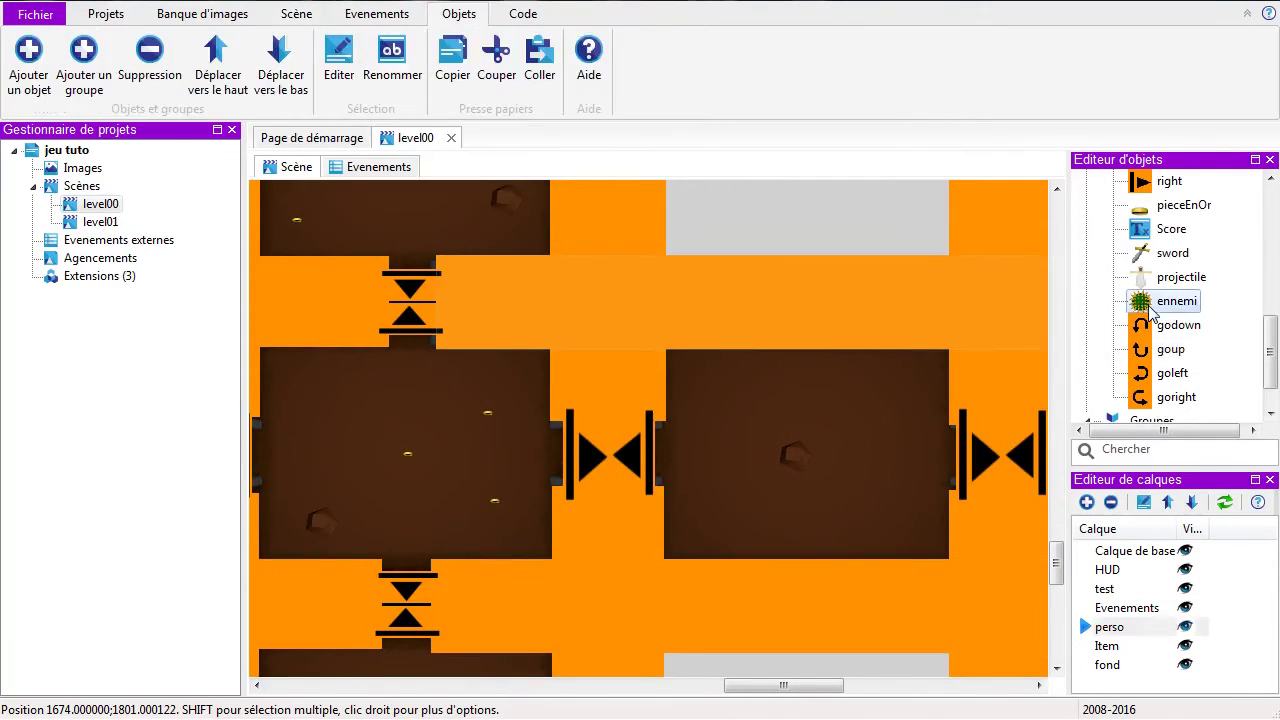
{"action": "left_click", "coordinate": [855, 468]}
{"action": "left_click_drag", "start_coordinate": [857, 470], "coordinate": [853, 408]}
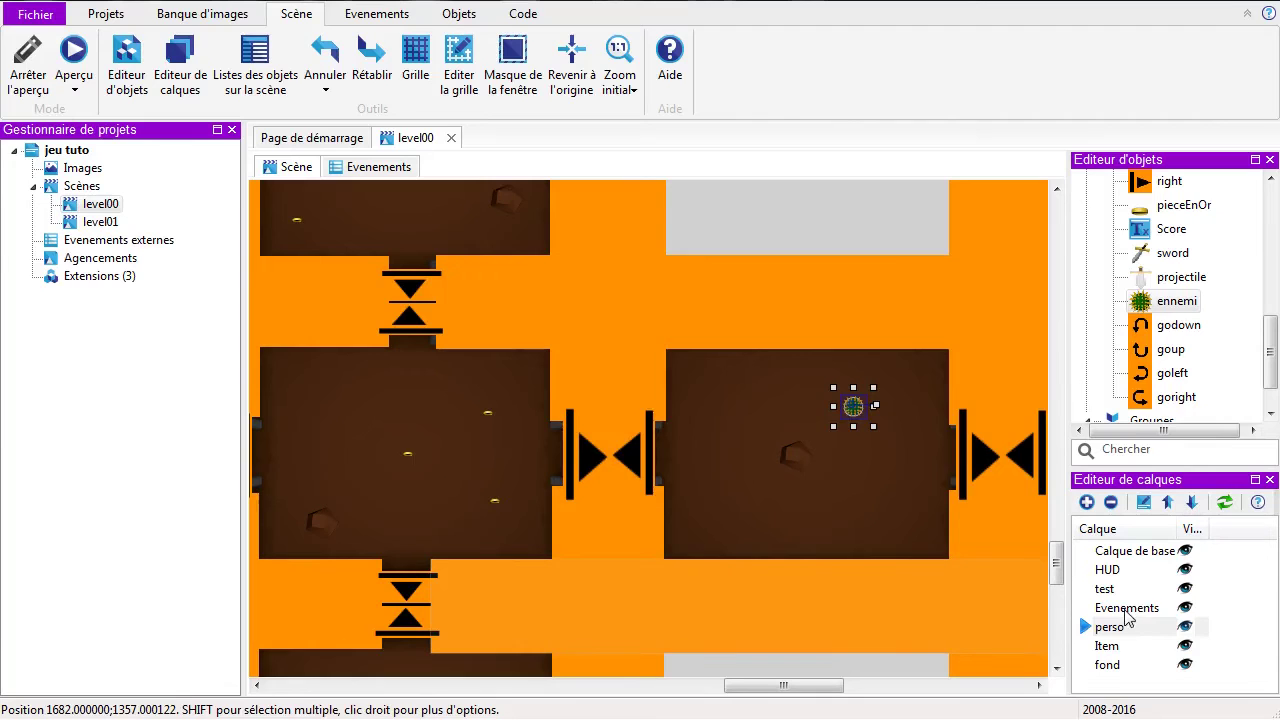
Step: On the Evenements layer, place a godown trigger just above the new ennemi and a goup trigger below it near the room's lower edge
{"action": "left_click", "coordinate": [1128, 609]}
{"action": "left_click", "coordinate": [1165, 326]}
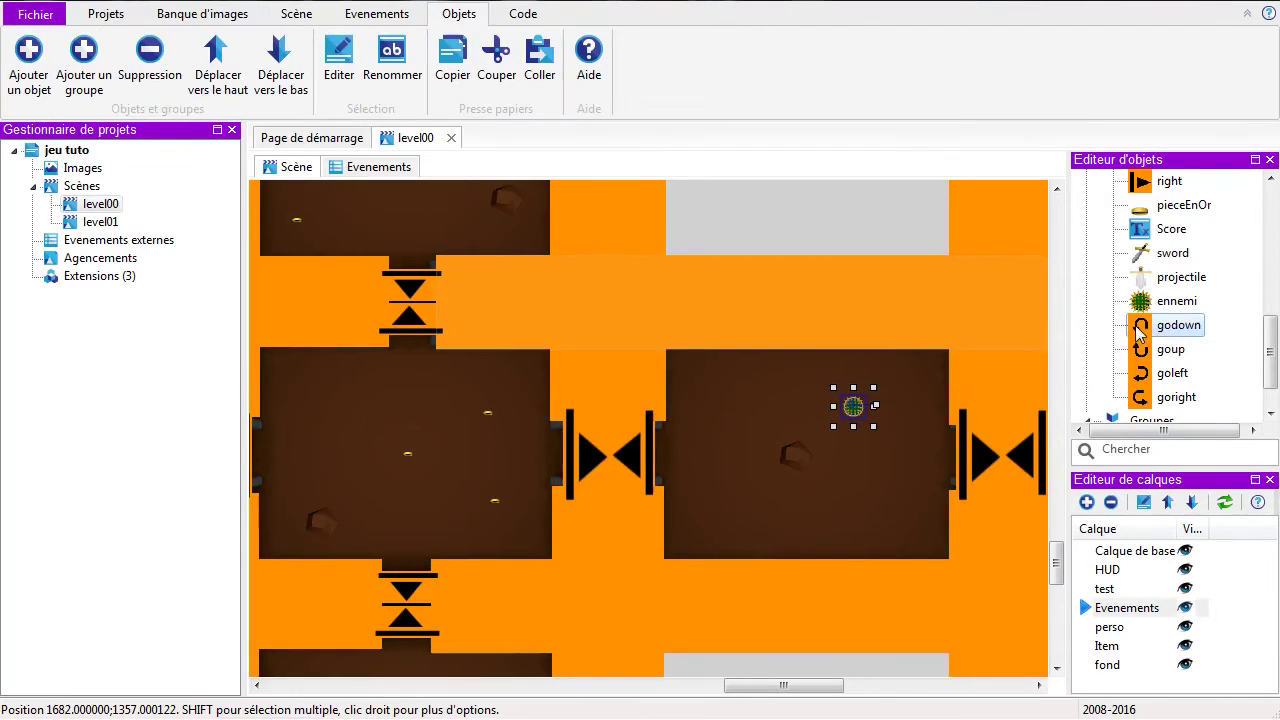
{"action": "mouse_move", "coordinate": [867, 380]}
{"action": "left_mouse_down"}
{"action": "mouse_move", "coordinate": [893, 390]}
{"action": "mouse_move", "coordinate": [865, 393]}
{"action": "left_mouse_up"}
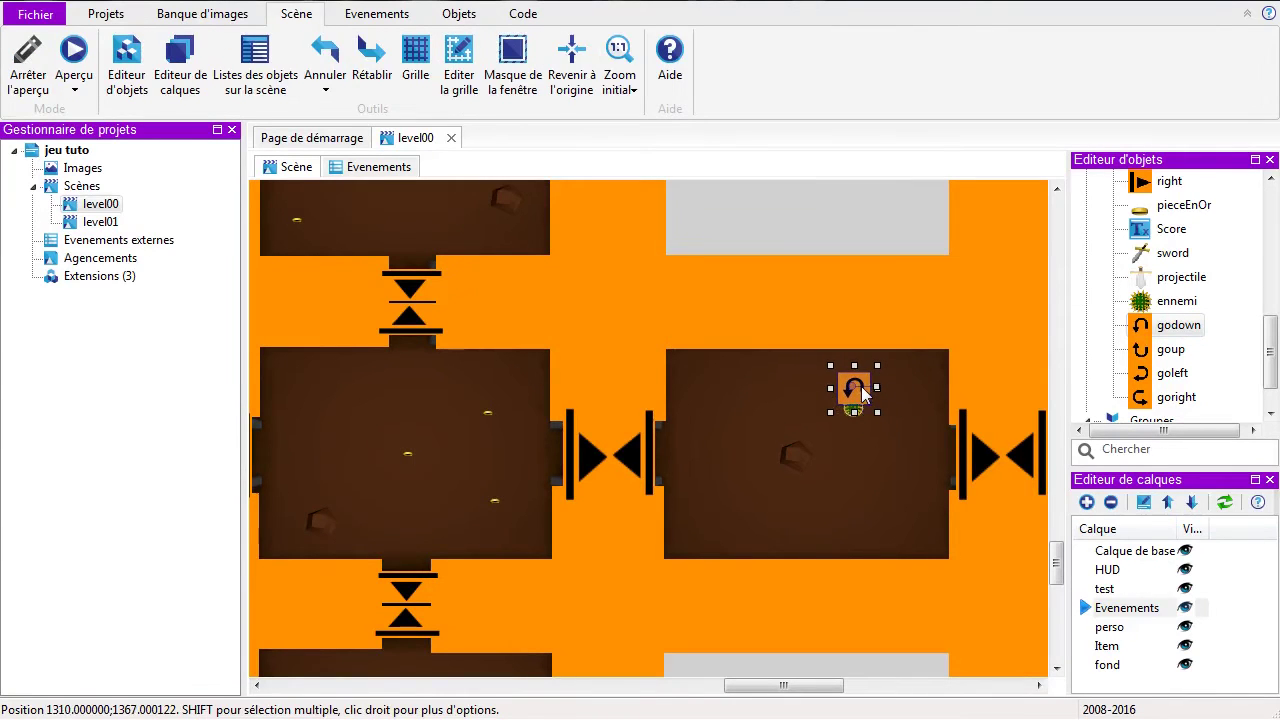
{"action": "left_click", "coordinate": [1160, 352]}
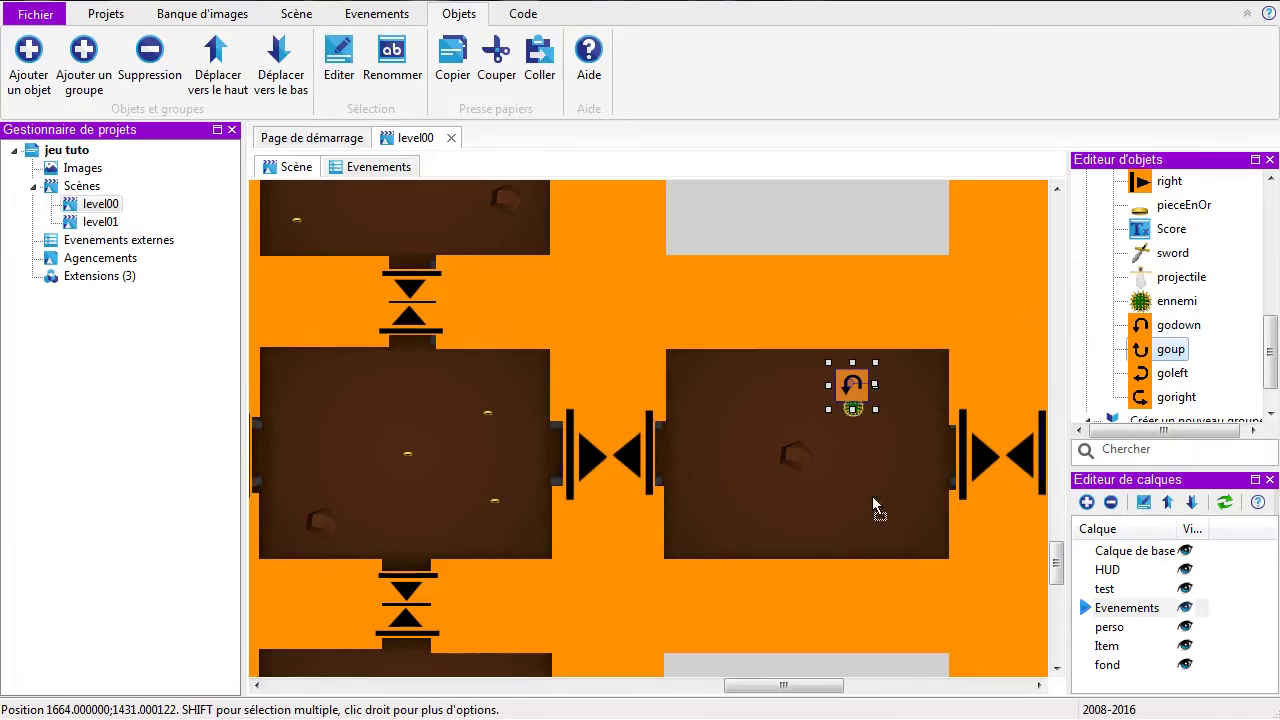
{"action": "mouse_move", "coordinate": [846, 520]}
{"action": "left_mouse_down"}
{"action": "mouse_move", "coordinate": [865, 532]}
{"action": "mouse_move", "coordinate": [850, 532]}
{"action": "left_mouse_up"}
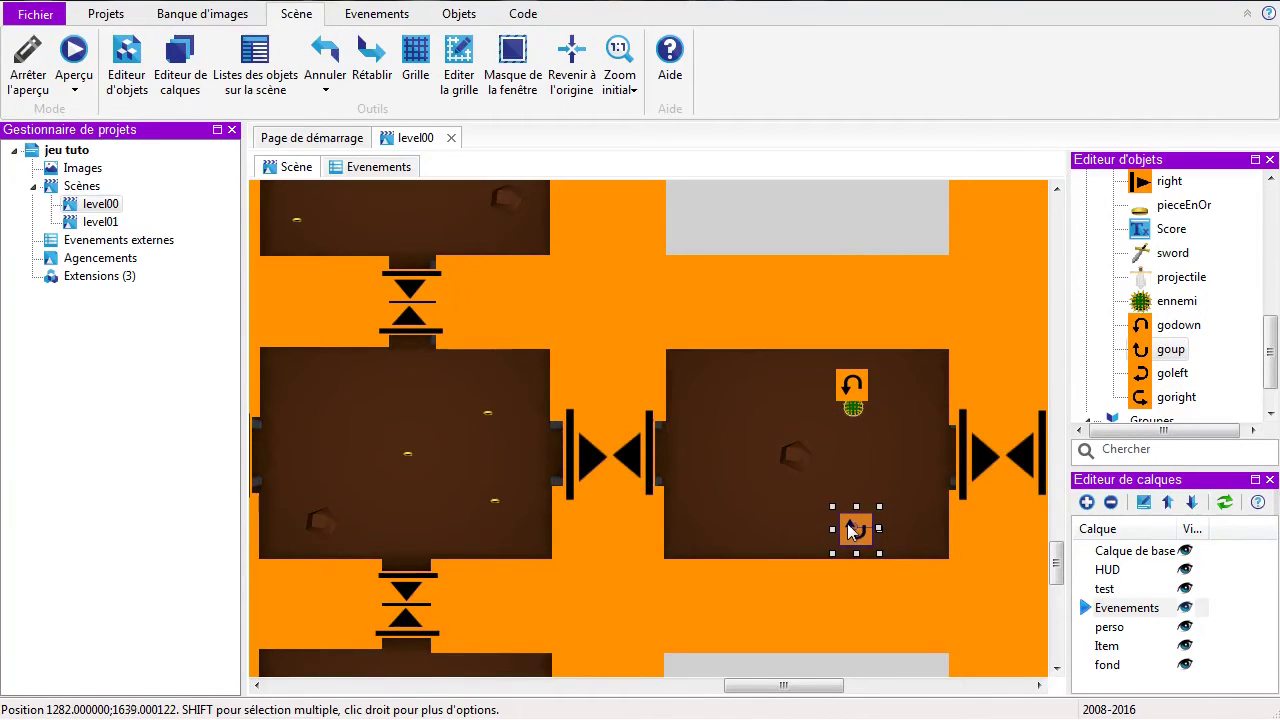
Step: Fine-tune the new ennemi and goup positions so they line up vertically under the godown trigger
{"action": "left_click", "coordinate": [853, 421]}
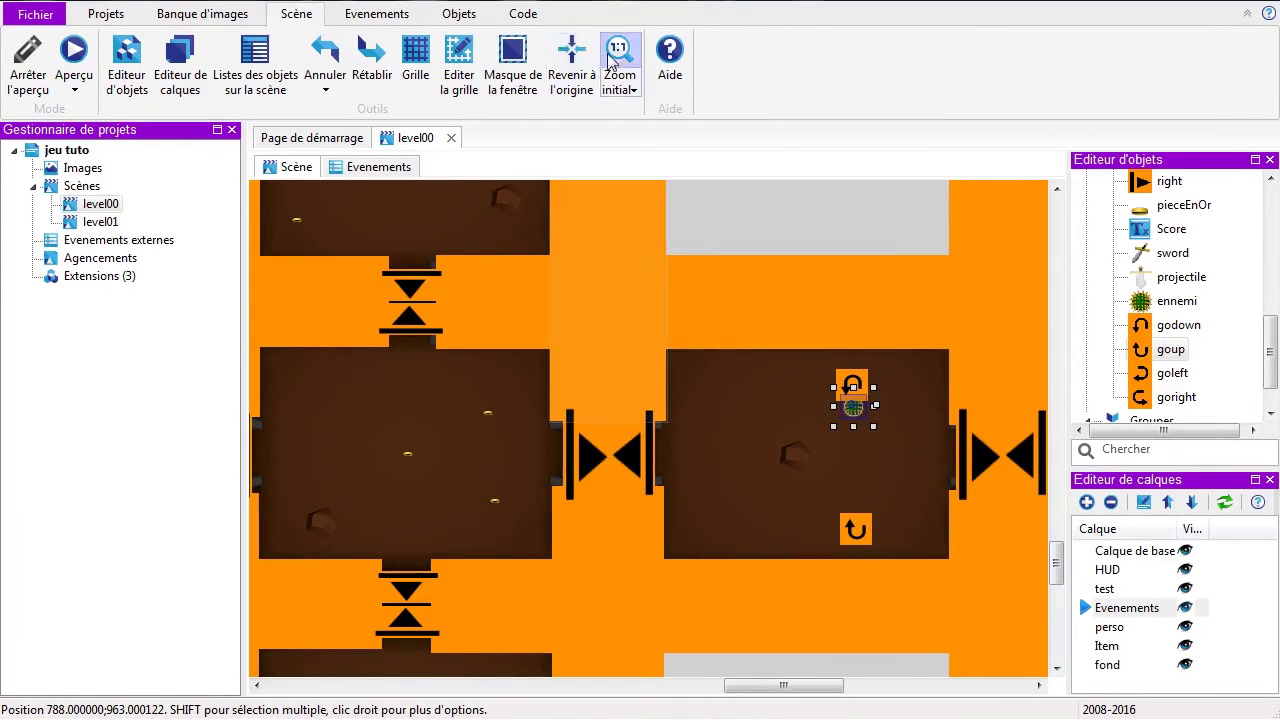
{"action": "left_click", "coordinate": [620, 52]}
{"action": "left_click_drag", "start_coordinate": [740, 686], "coordinate": [789, 686]}
{"action": "left_click_drag", "start_coordinate": [733, 398], "coordinate": [733, 425]}
{"action": "left_click_drag", "start_coordinate": [744, 638], "coordinate": [741, 636]}
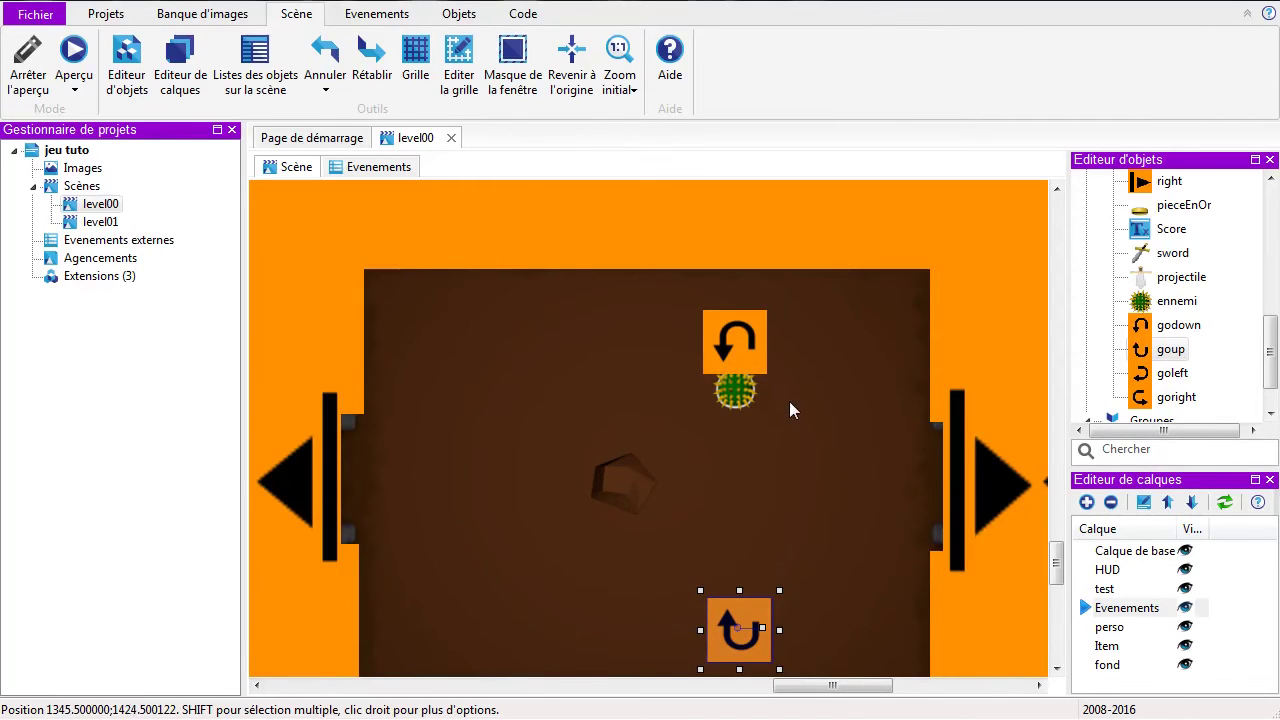
{"action": "left_click", "coordinate": [797, 470]}
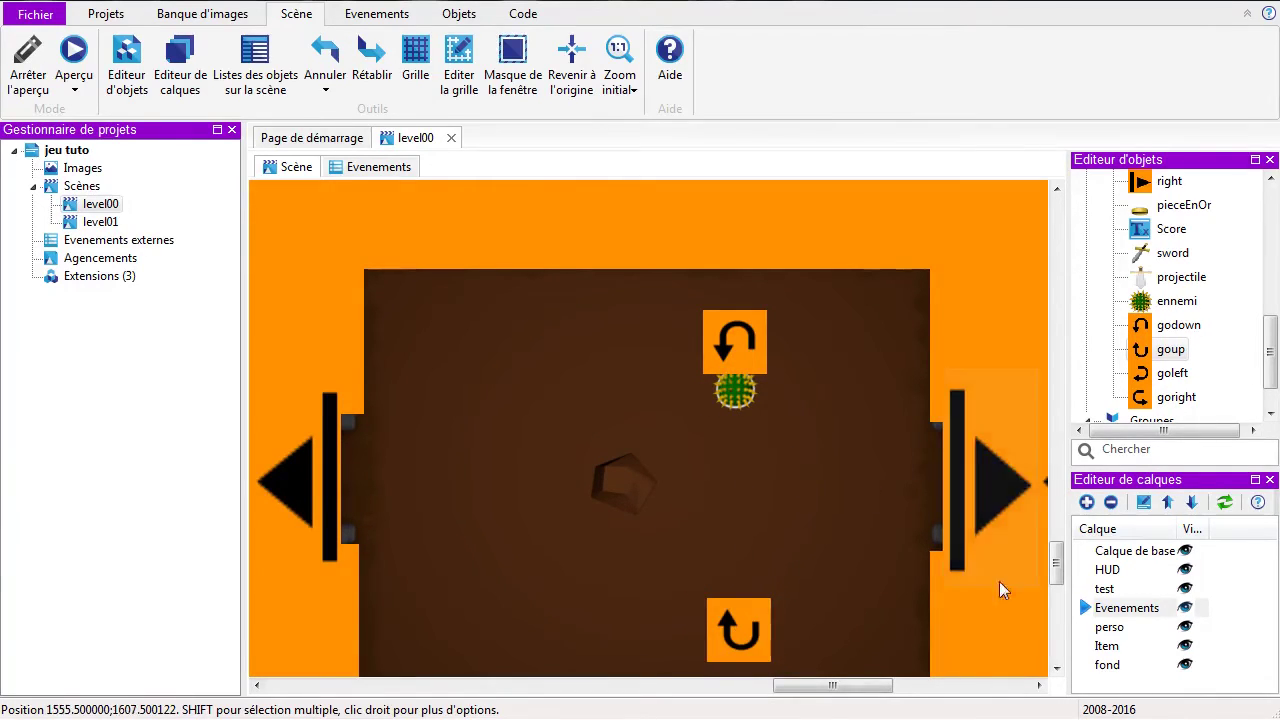
Step: Hide the Evenements layer, preview level00 and walk the player down through the rooms to the lower ennemi's room
{"action": "left_click", "coordinate": [1185, 608]}
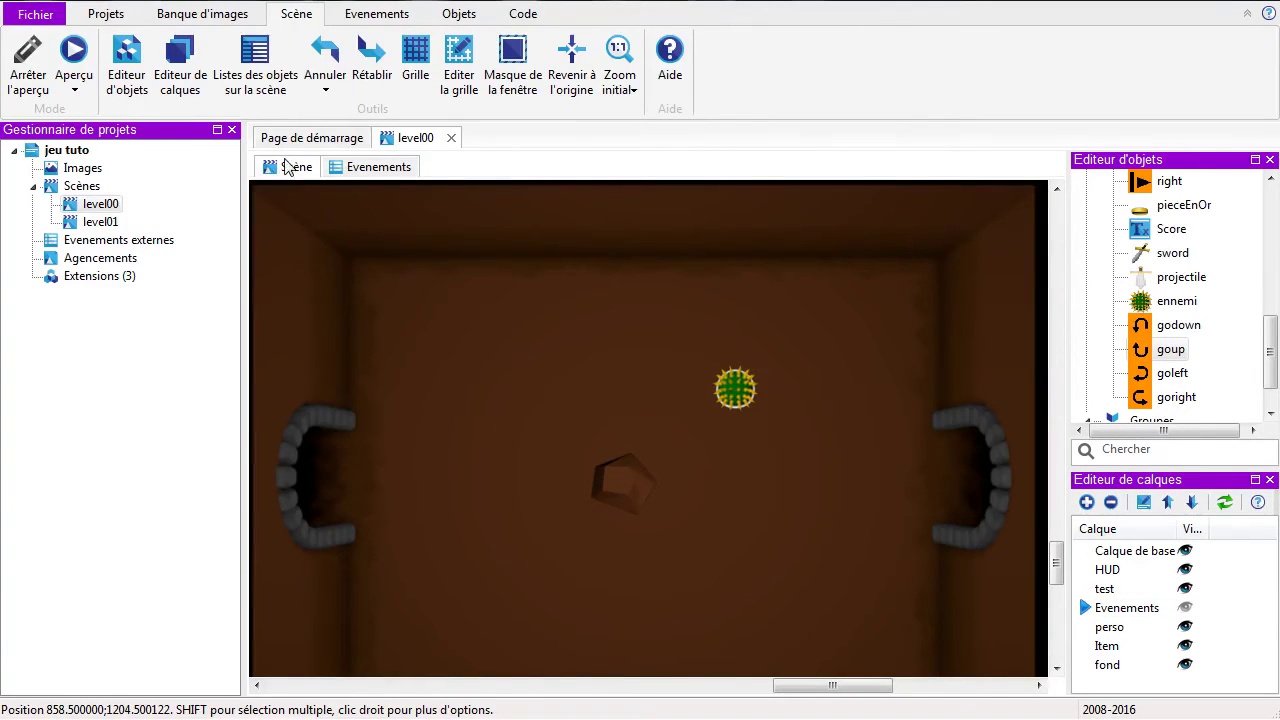
{"action": "left_click", "coordinate": [74, 72]}
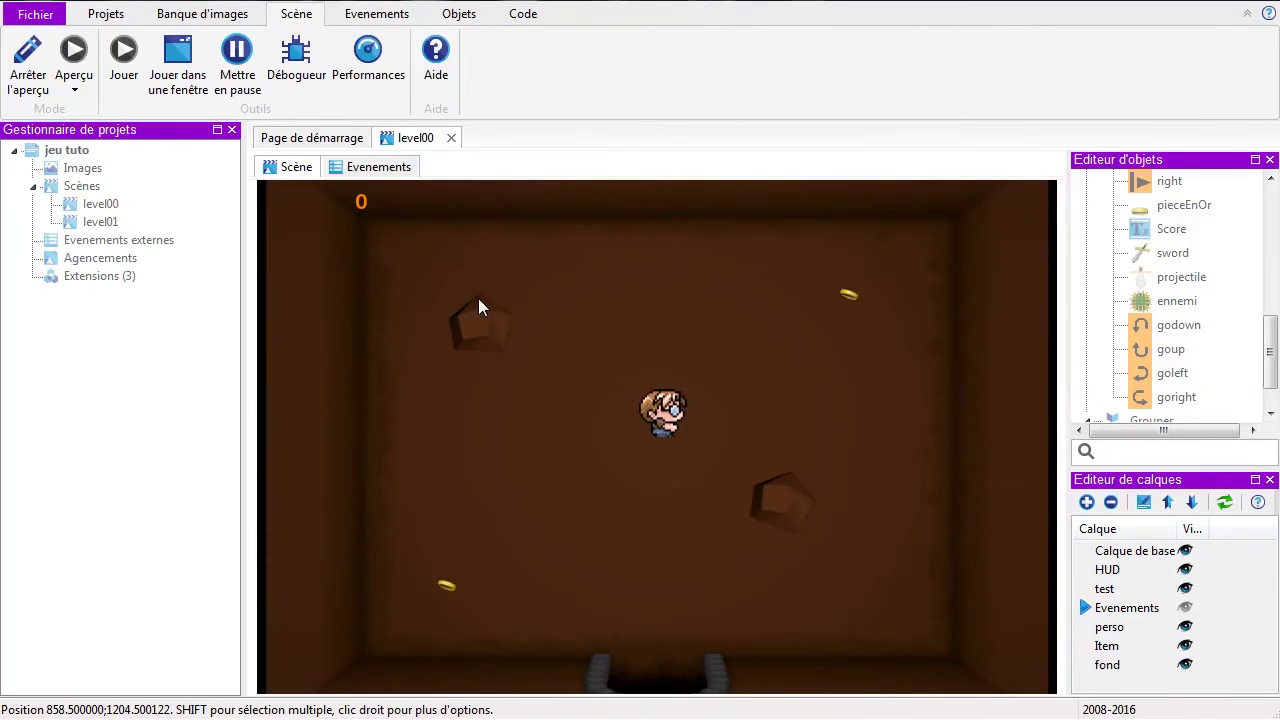
{"action": "key", "text": "Down"}
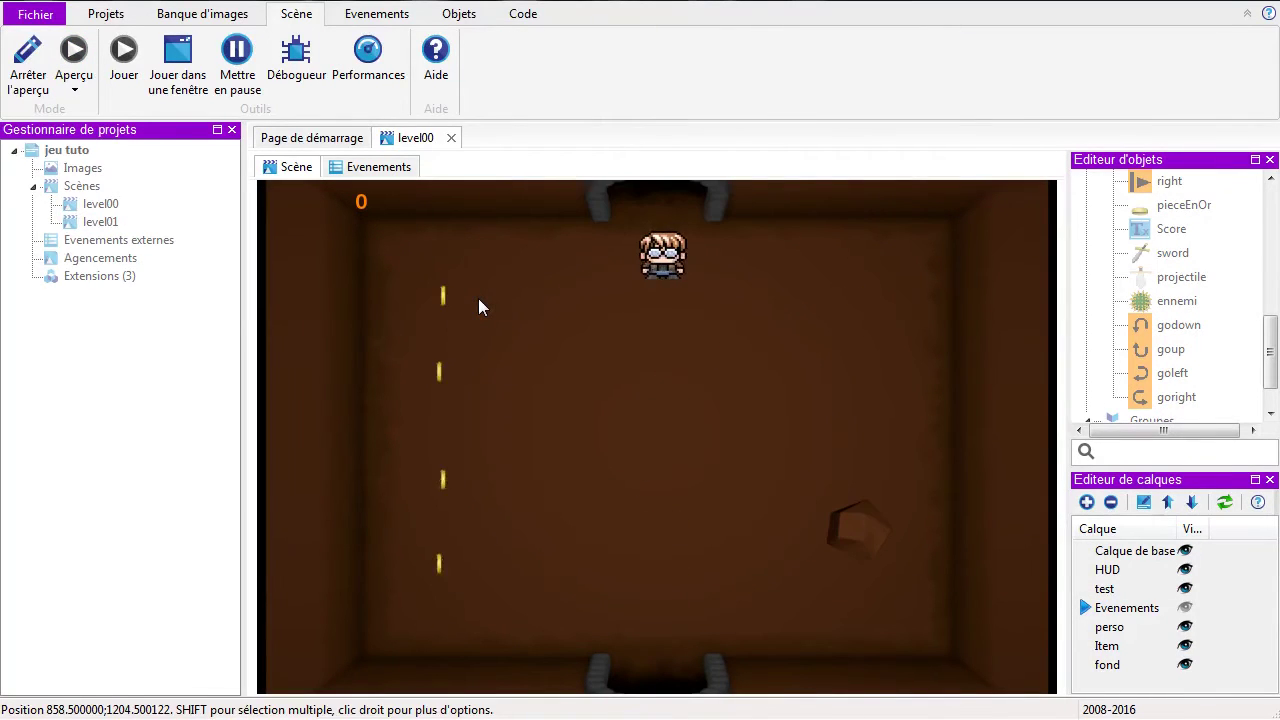
{"action": "key", "text": "Down"}
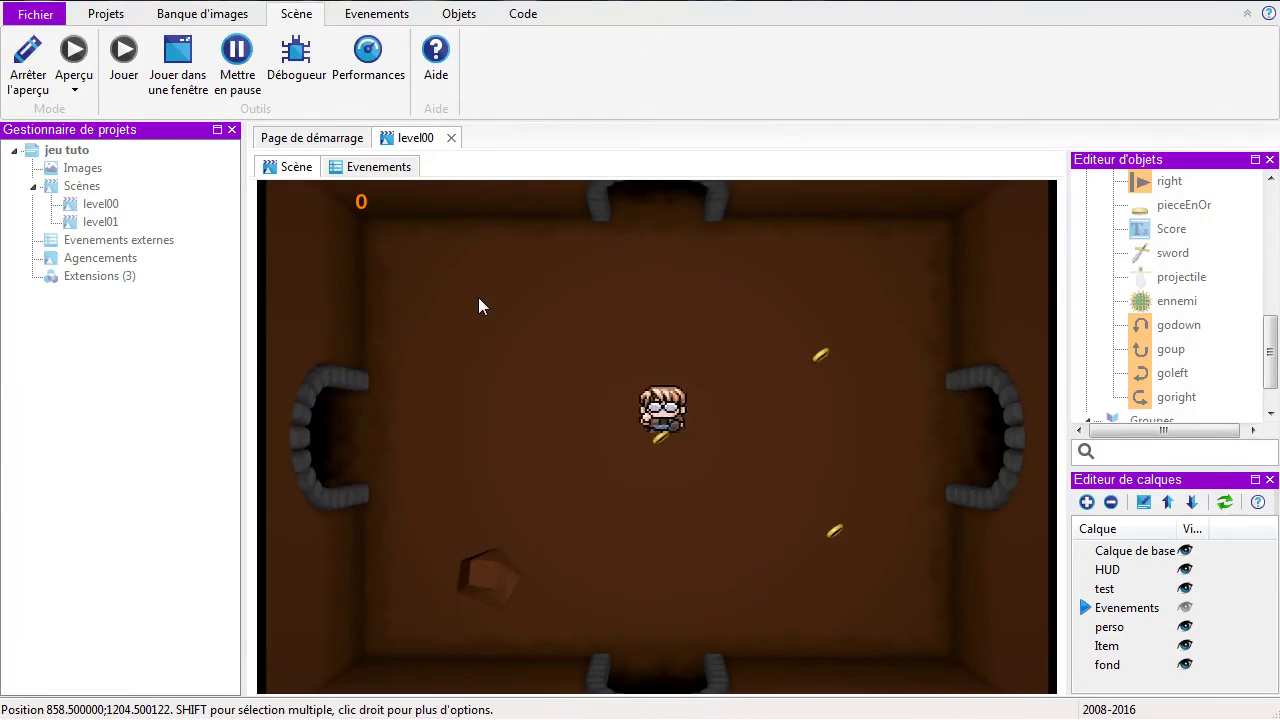
{"action": "key", "text": "Down"}
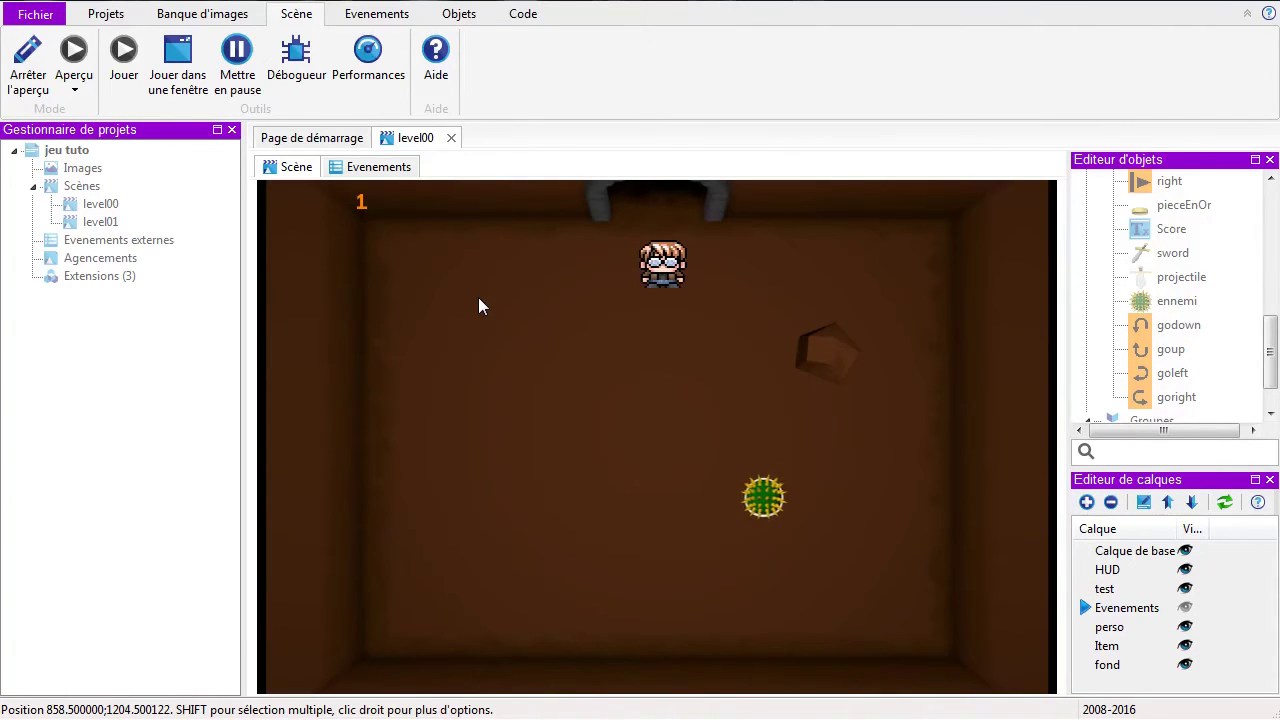
Step: Walk the player back up and into the room to the east to check the new ennemi's vertical patrol
{"action": "key", "text": "Up"}
{"action": "key", "text": "Right"}
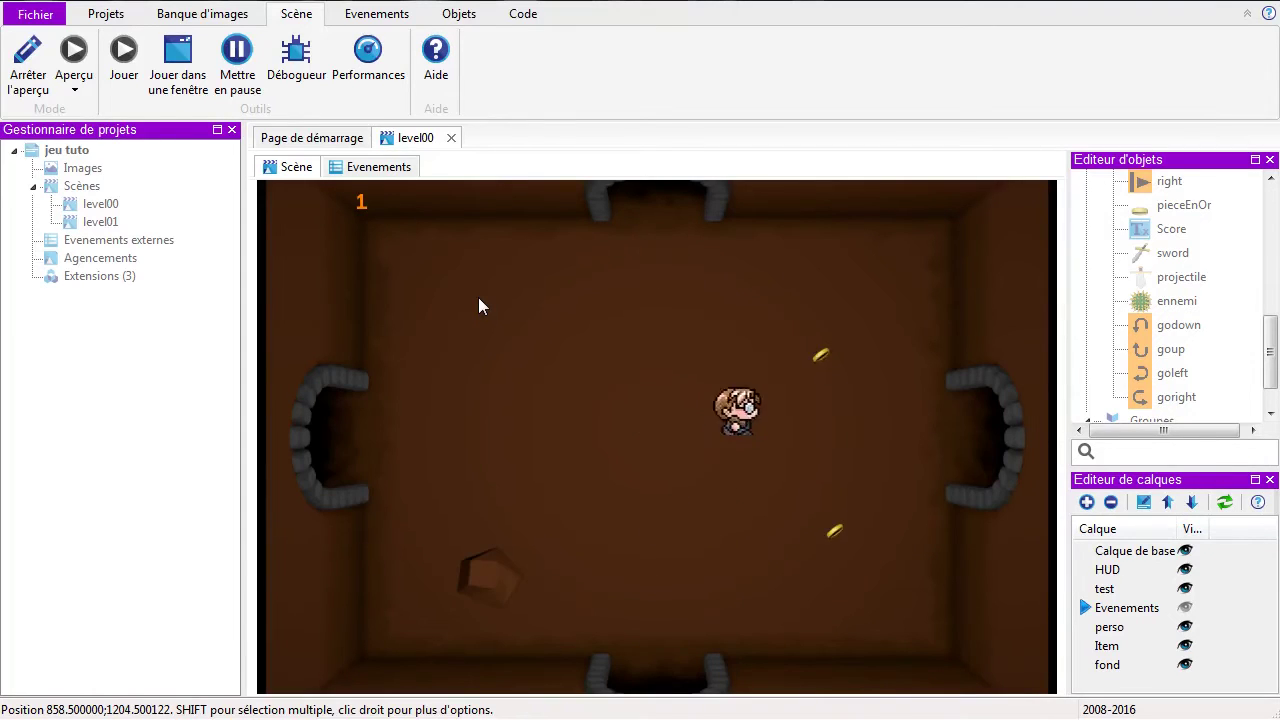
{"action": "key", "text": "Right"}
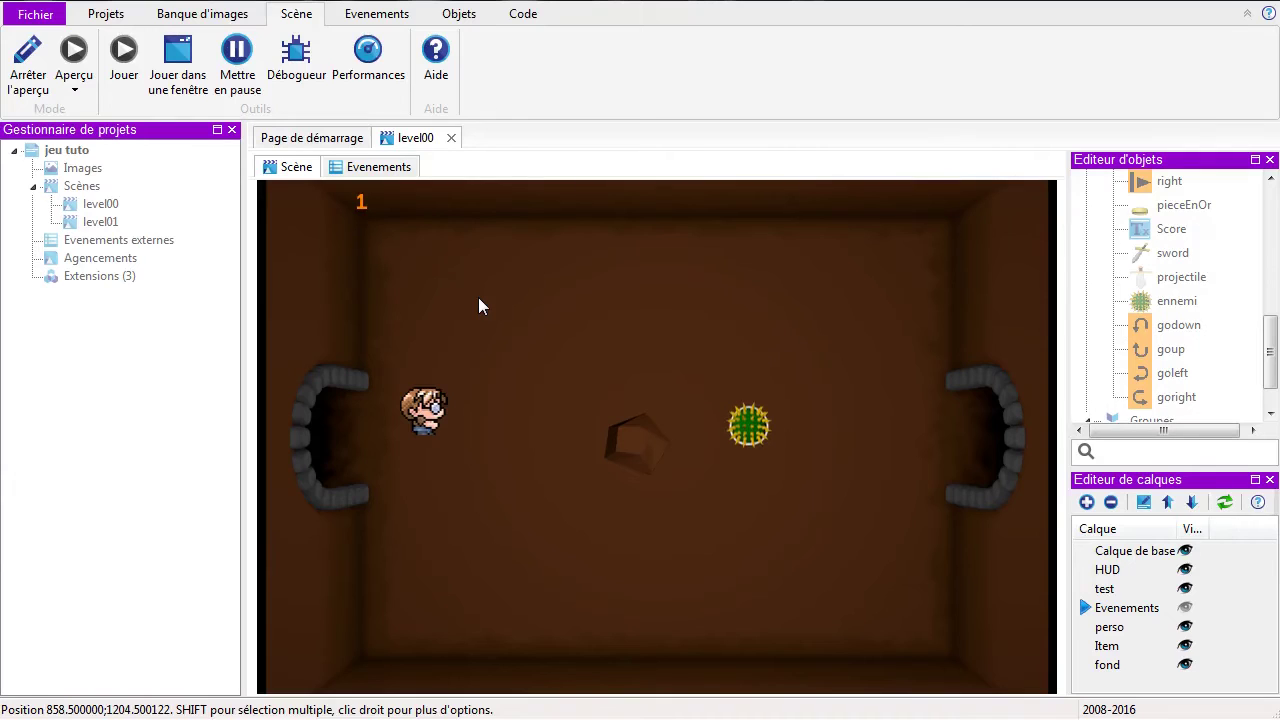
{"action": "key", "text": "Left"}
{"action": "key", "text": "Down"}
{"action": "key", "text": "Right"}
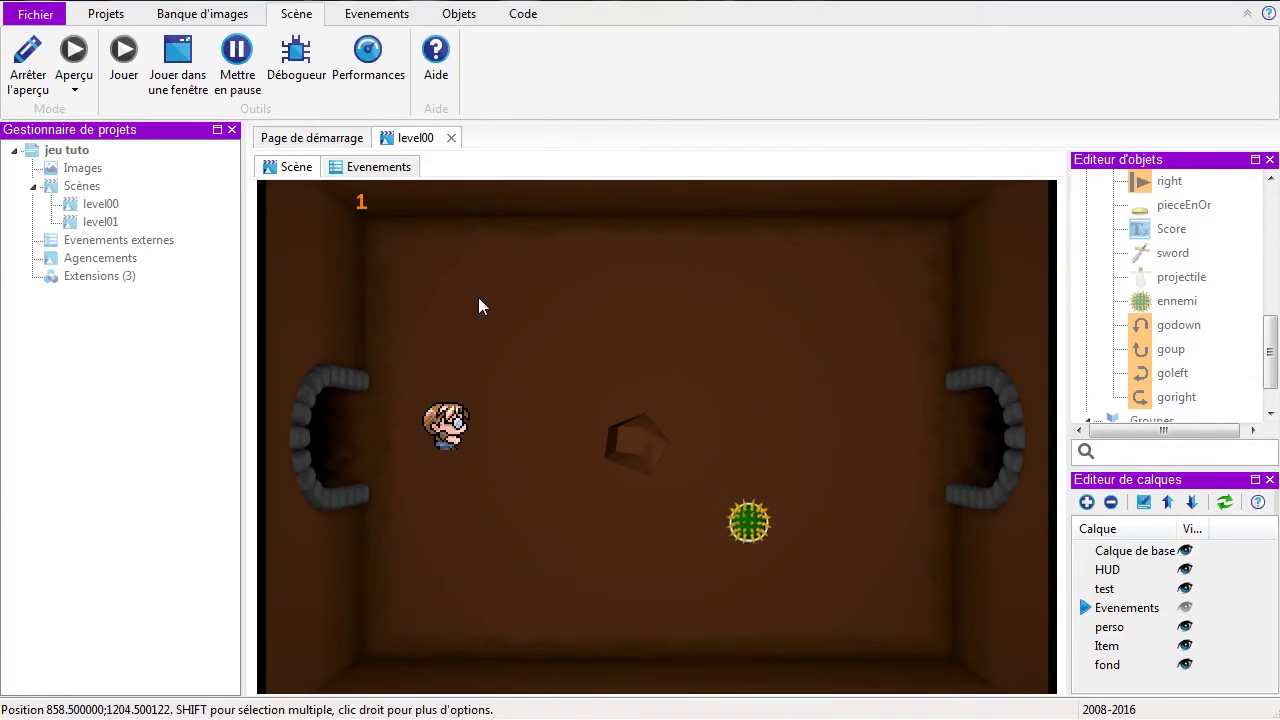
Step: Walk the player west to collect the sword, try firing, and return to the central room
{"action": "key", "text": "Left"}
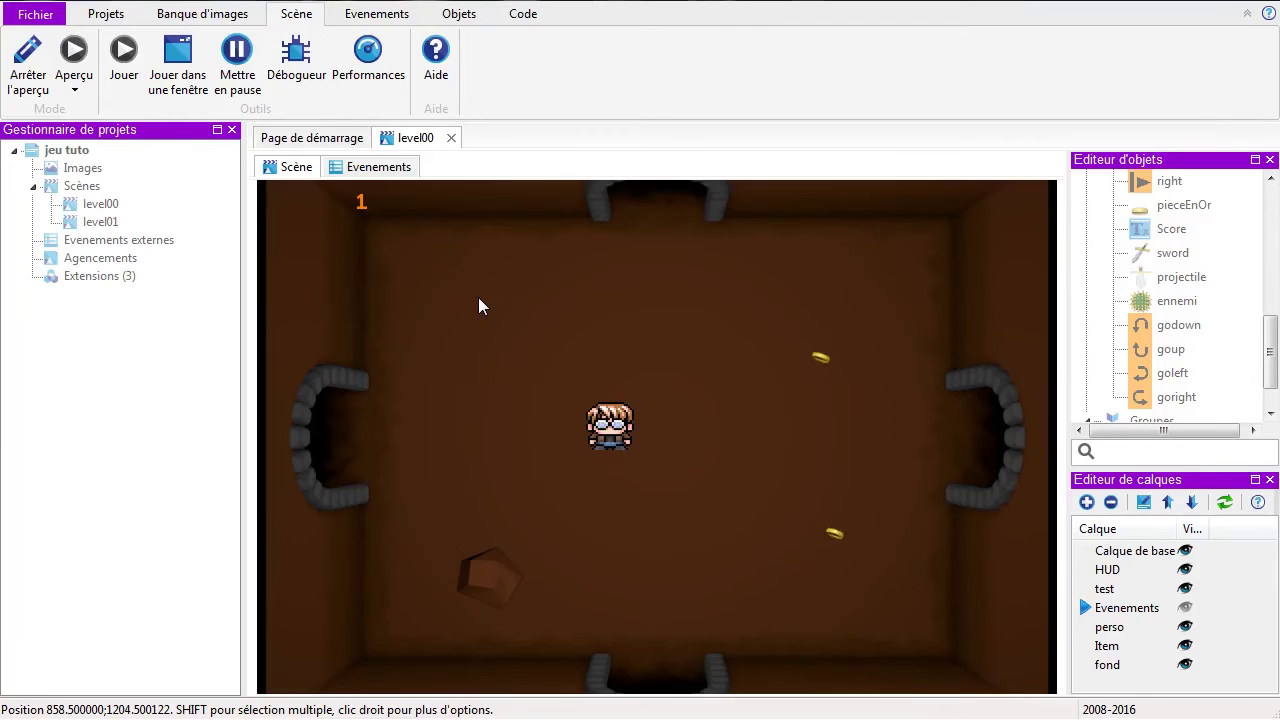
{"action": "key", "text": "Left"}
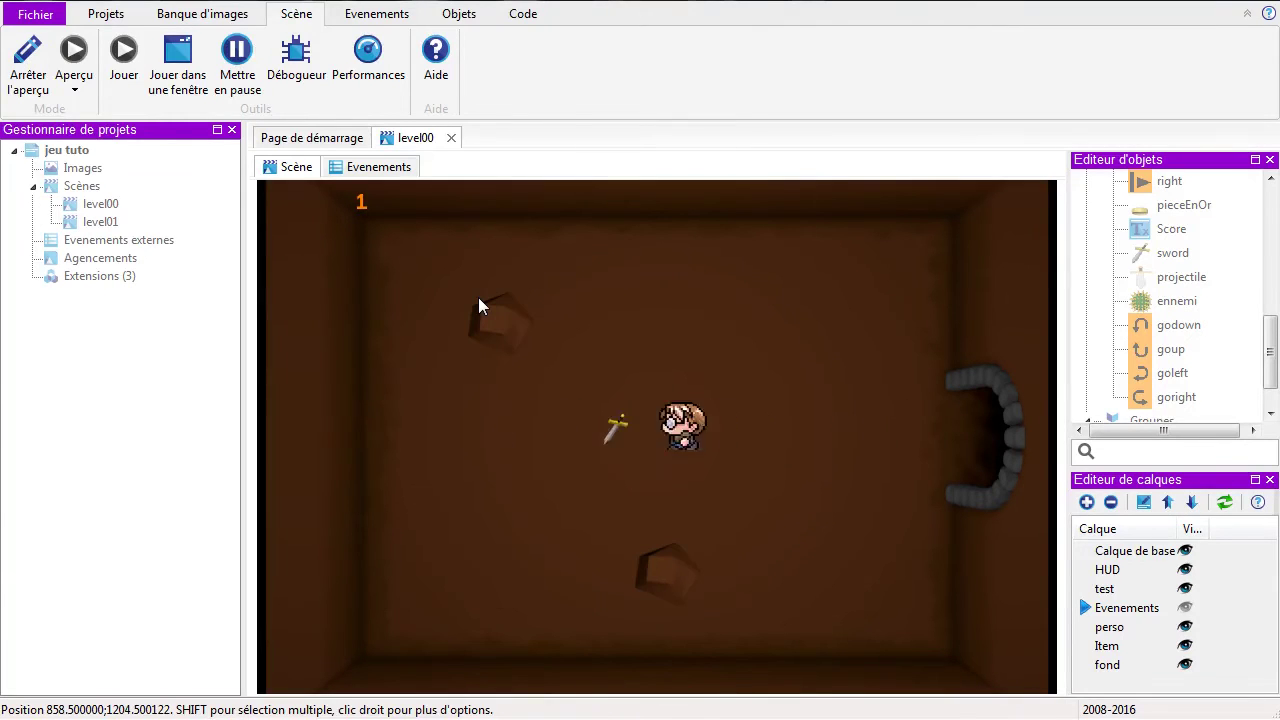
{"action": "key", "text": "Right"}
{"action": "key", "text": "space"}
{"action": "key", "text": "space"}
{"action": "key", "text": "Right"}
{"action": "key", "text": "Down"}
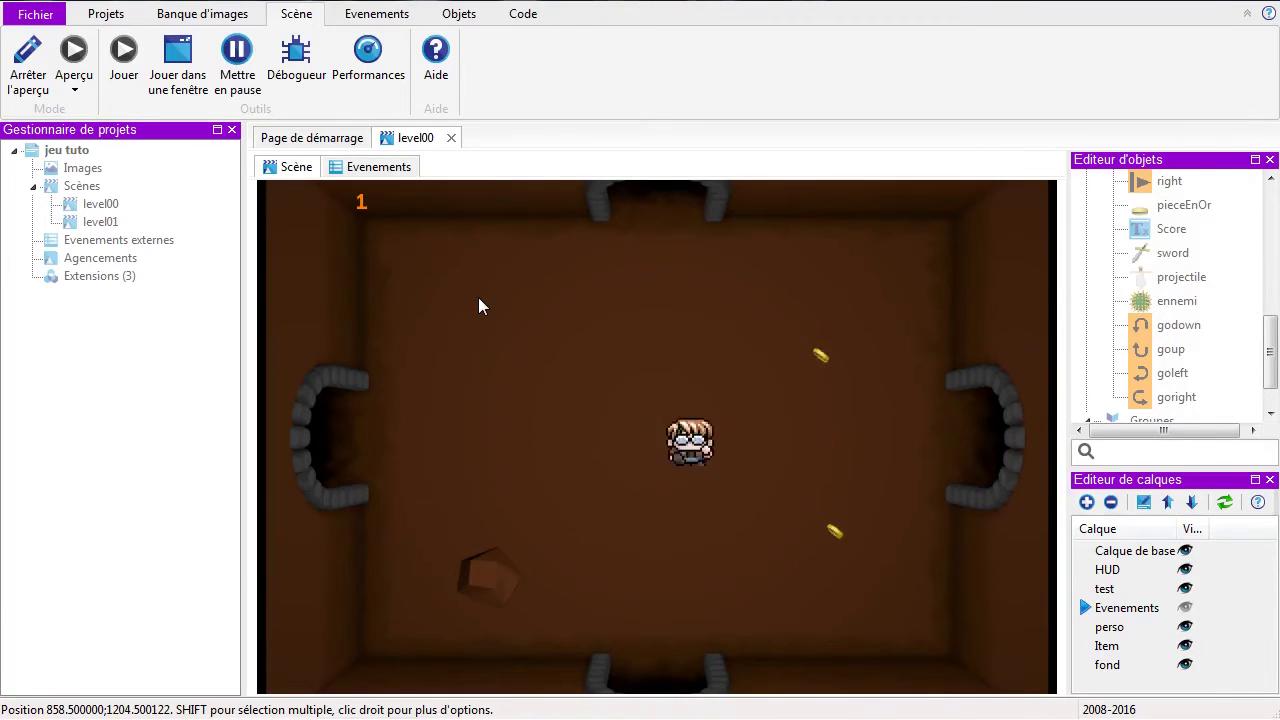
Step: Fire in the central room, walk the player down to recheck the lower ennemi's patrol, and stop the preview
{"action": "key", "text": "space"}
{"action": "key", "text": "space"}
{"action": "key", "text": "Down"}
{"action": "key", "text": "Left"}
{"action": "key", "text": "Right"}
{"action": "key", "text": "Up"}
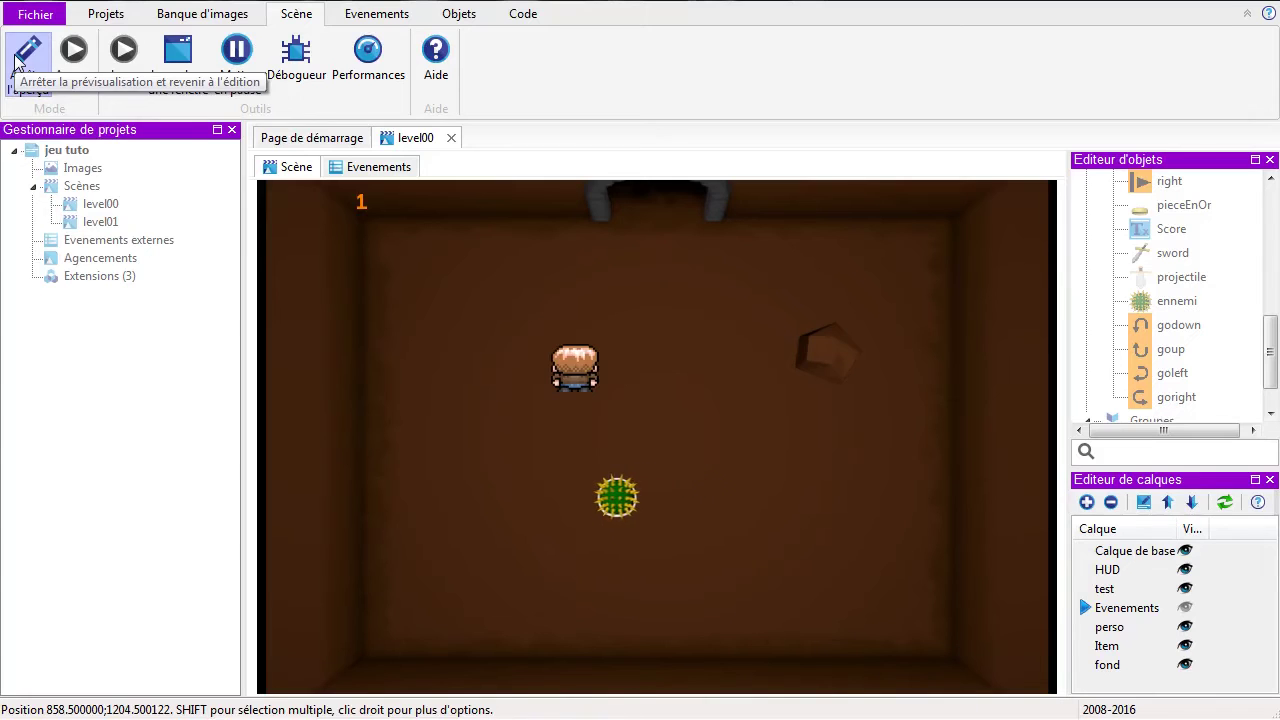
{"action": "left_click", "coordinate": [27, 55]}
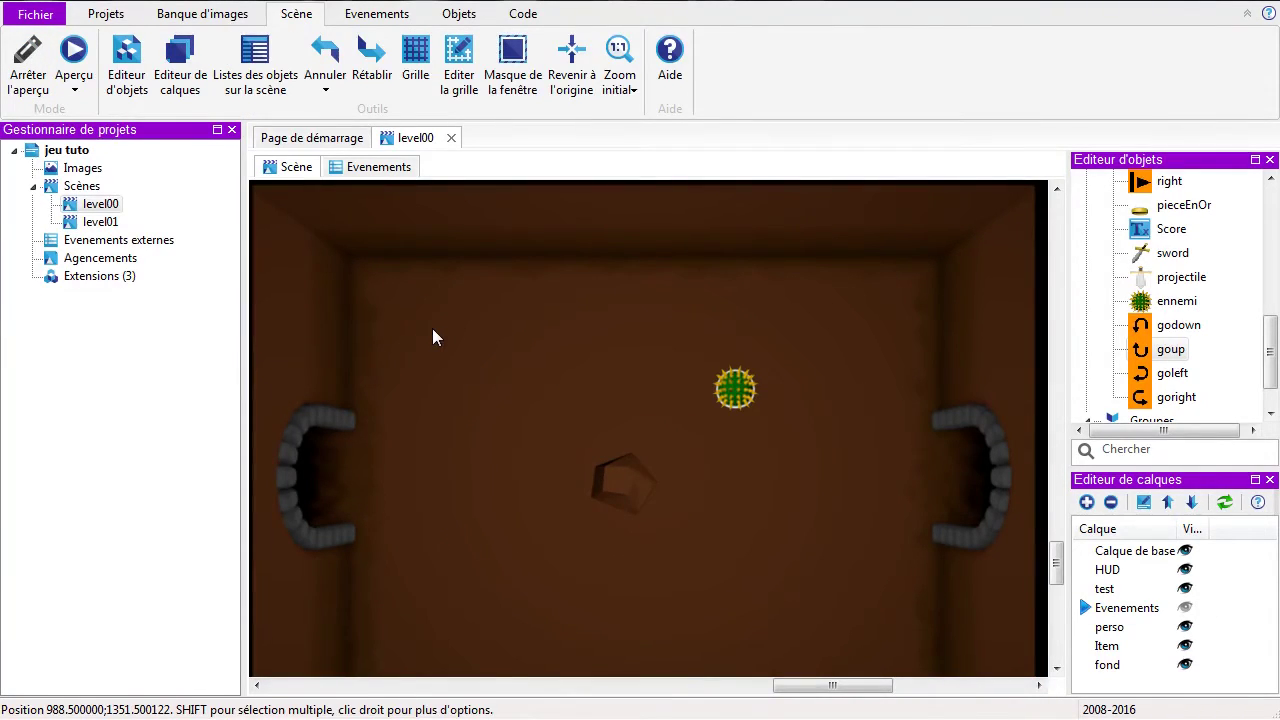
Step: Return the scene view to the origin and enable the Objet Mosaïque extension for the project
{"action": "left_click", "coordinate": [571, 50]}
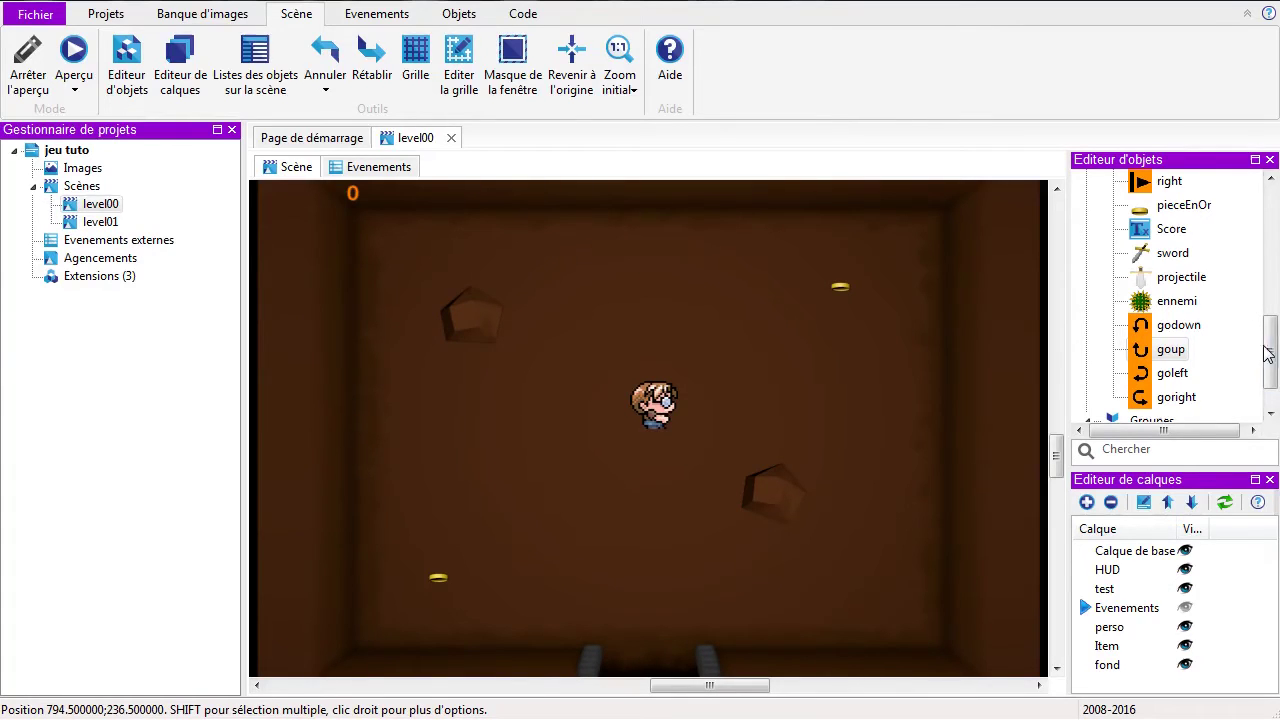
{"action": "scroll", "coordinate": [1267, 352], "scroll_direction": "up", "scroll_amount": 7}
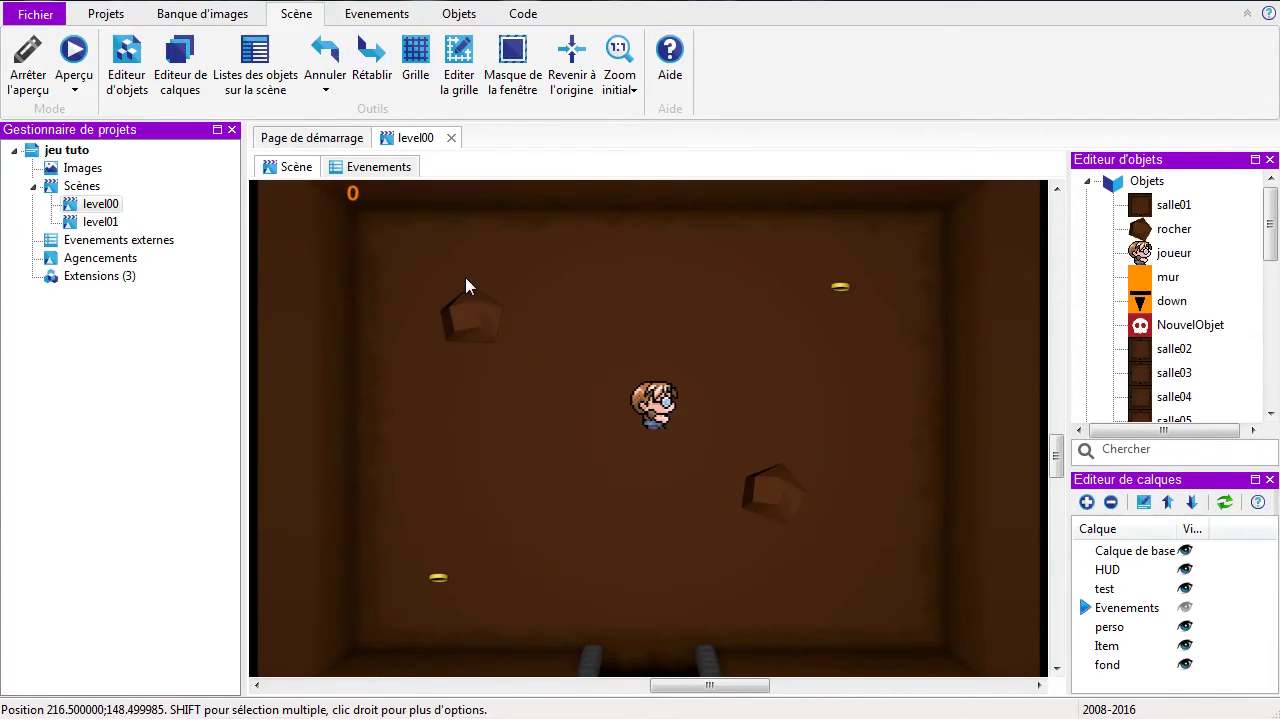
{"action": "double_click", "coordinate": [78, 280]}
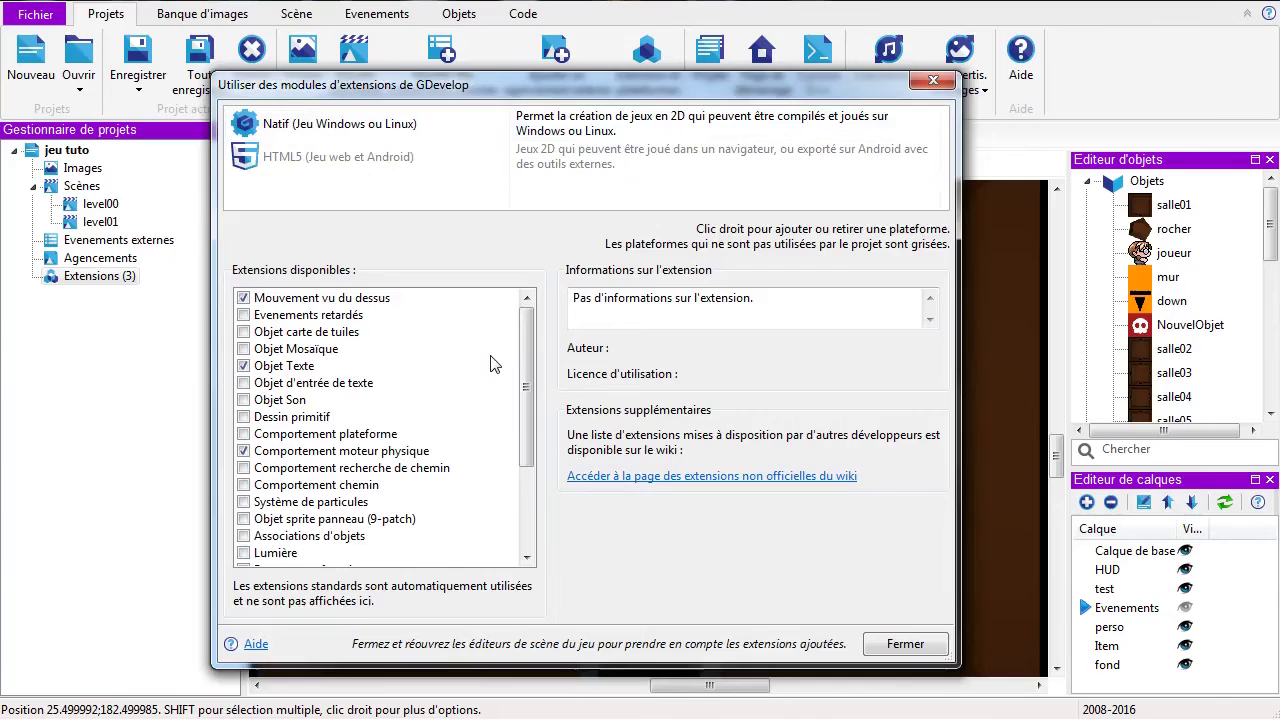
{"action": "left_click", "coordinate": [326, 352]}
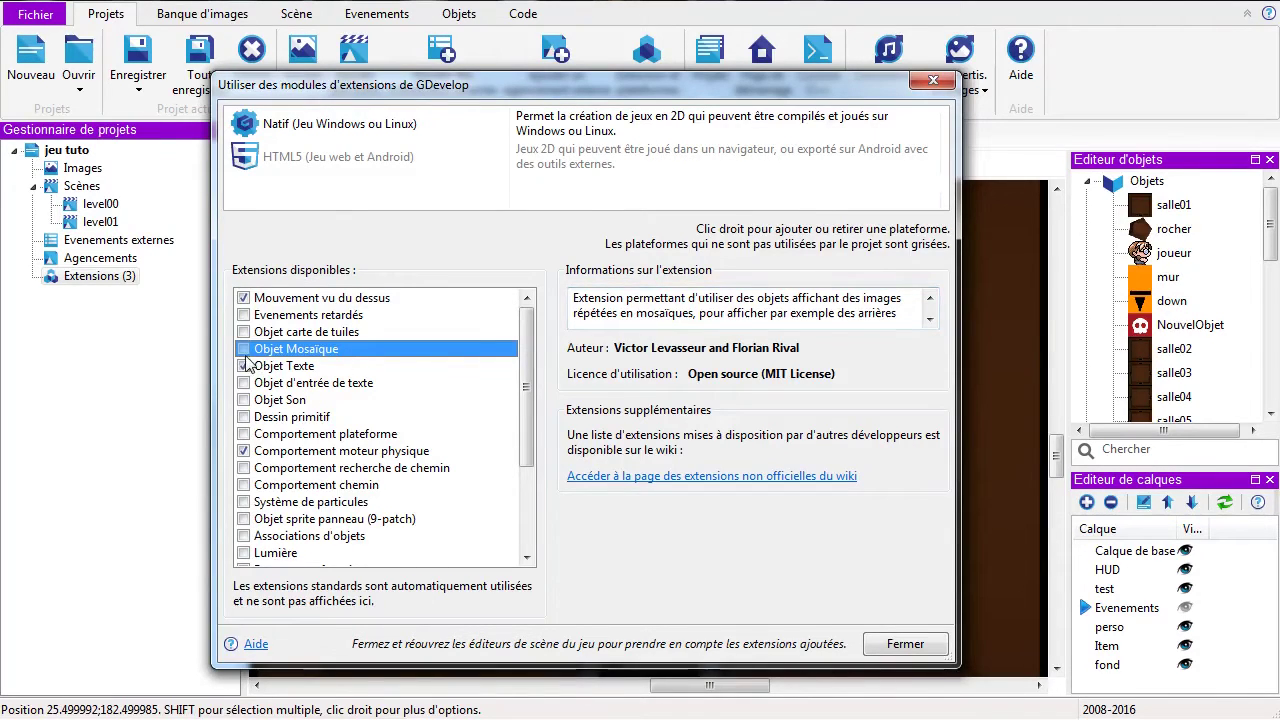
{"action": "left_click", "coordinate": [905, 643]}
Step: Add a Mosaïque object to the scene's objects and name it vie
{"action": "left_click", "coordinate": [1130, 193]}
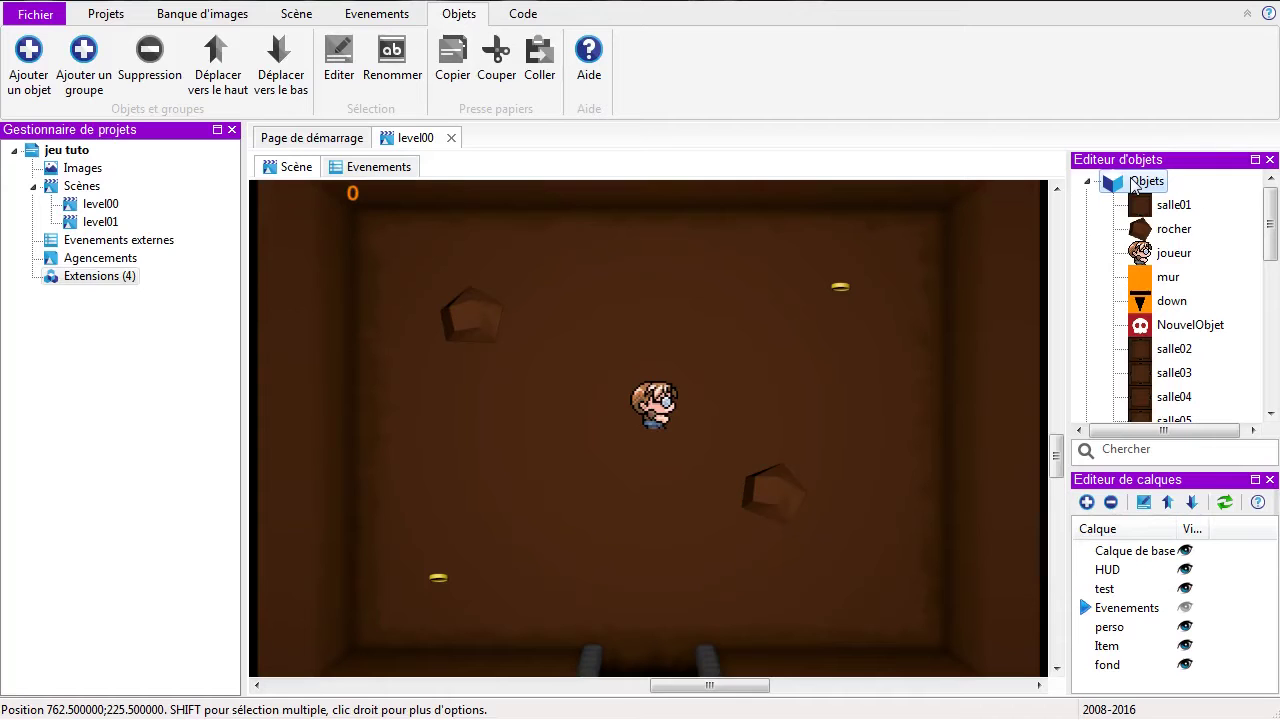
{"action": "right_click", "coordinate": [1135, 188]}
{"action": "left_click", "coordinate": [1160, 190]}
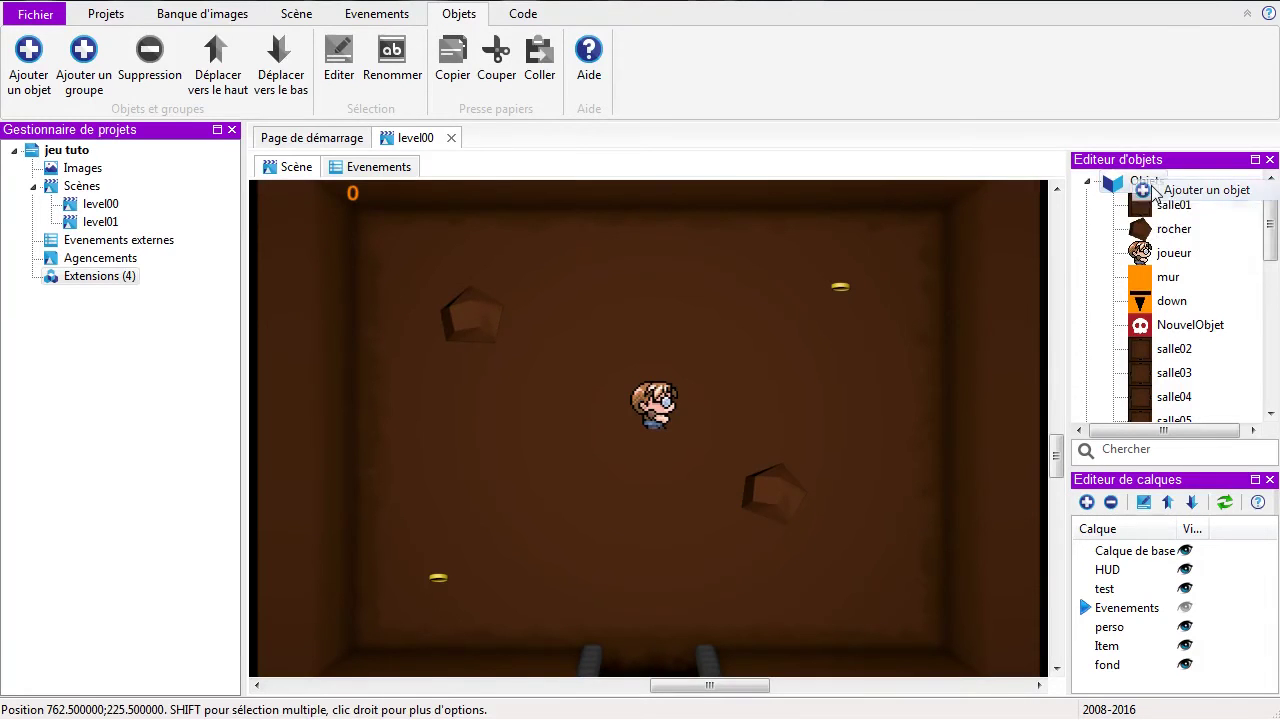
{"action": "left_click", "coordinate": [350, 254]}
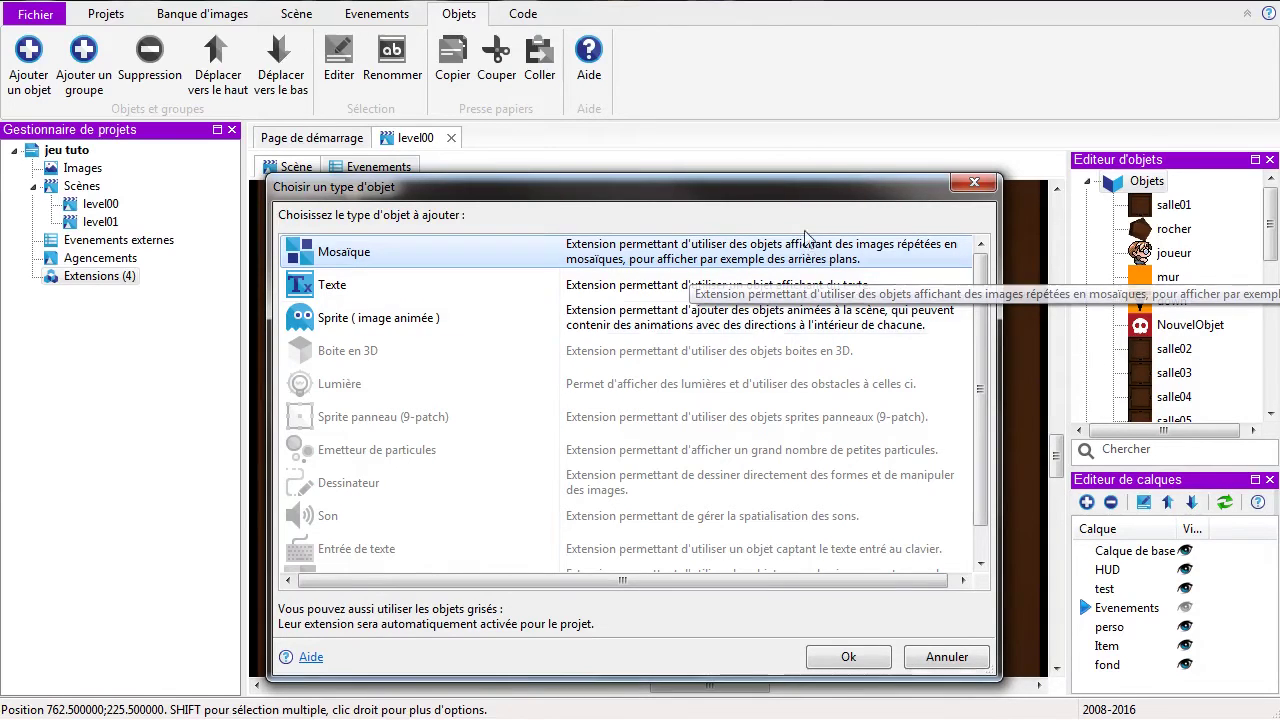
{"action": "left_click", "coordinate": [828, 652]}
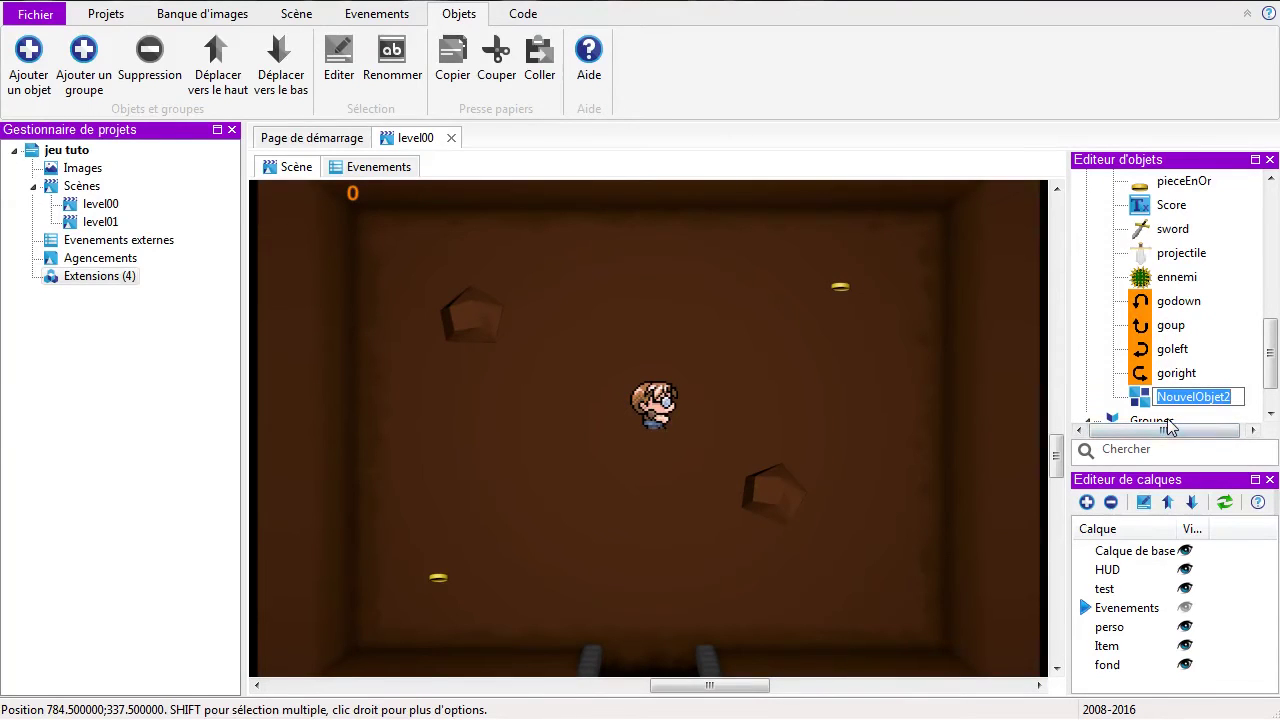
{"action": "type", "text": "coeur"}
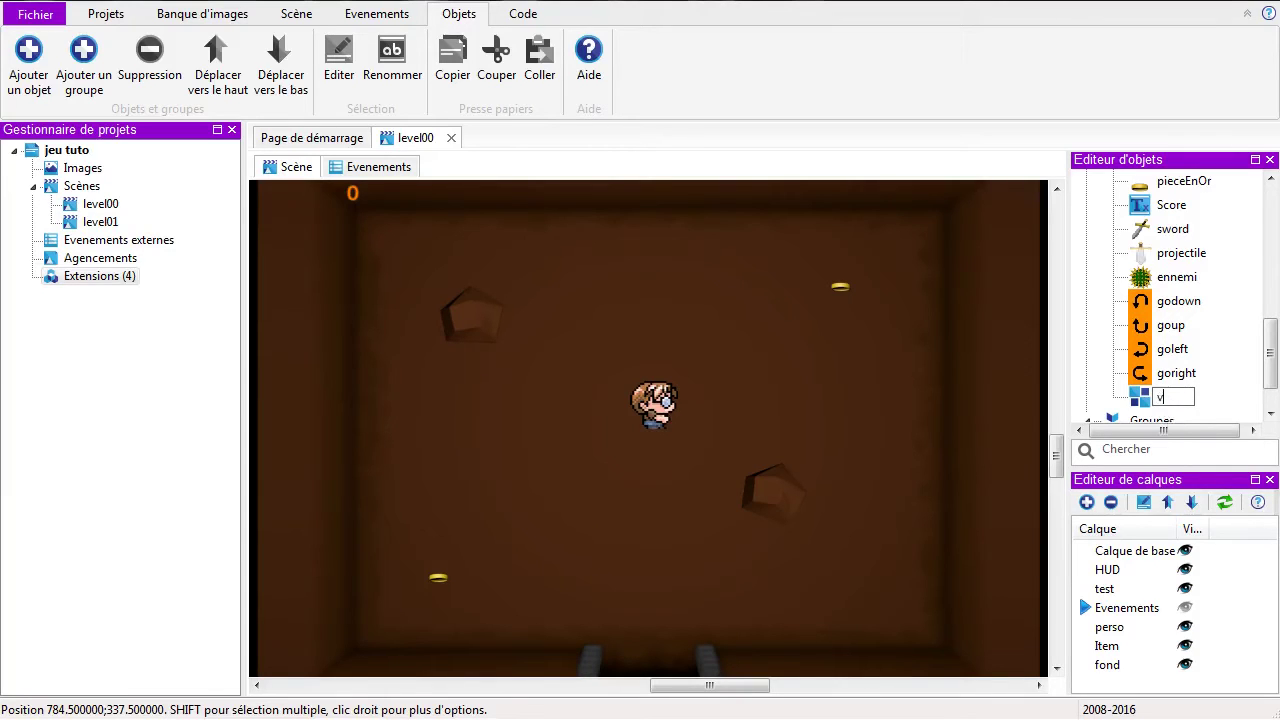
{"action": "key", "text": "Return"}
Step: Check the pixel size of coeur.png and set the vie object's width to 40 and height to 30
{"action": "double_click", "coordinate": [1140, 398]}
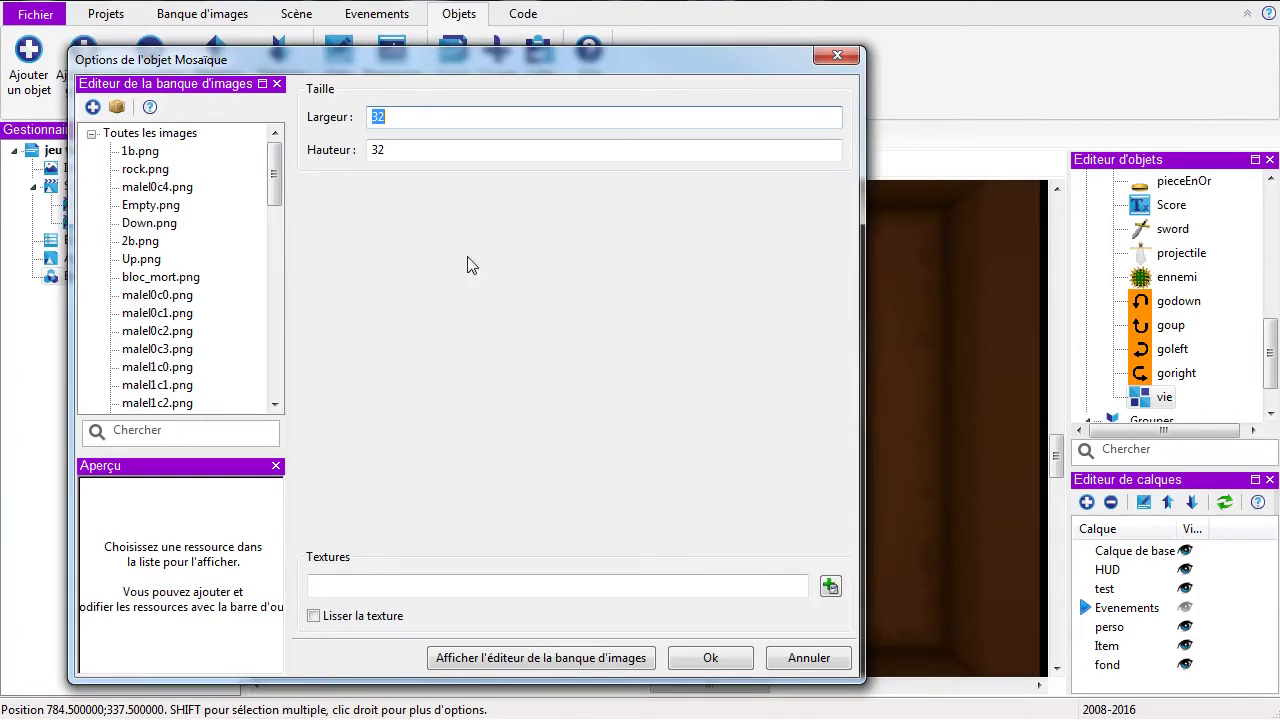
{"action": "left_click_drag", "start_coordinate": [545, 62], "coordinate": [711, 60]}
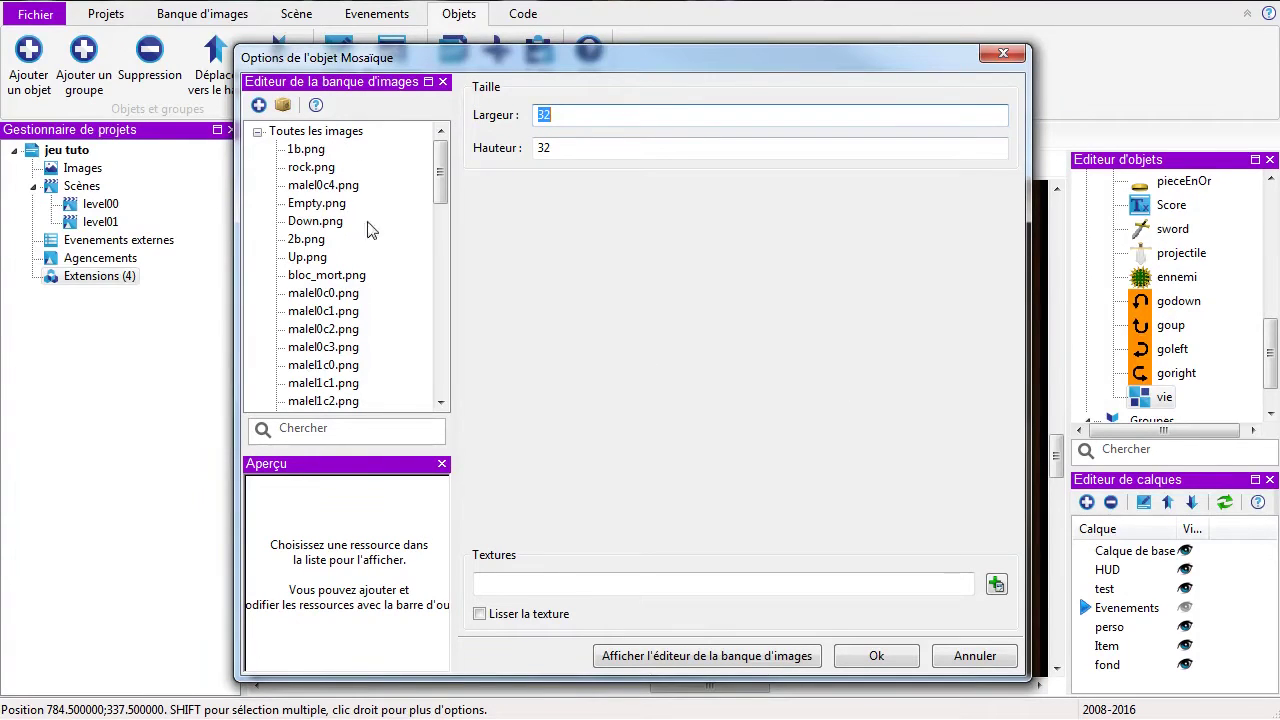
{"action": "left_click", "coordinate": [332, 329]}
{"action": "left_click", "coordinate": [330, 275]}
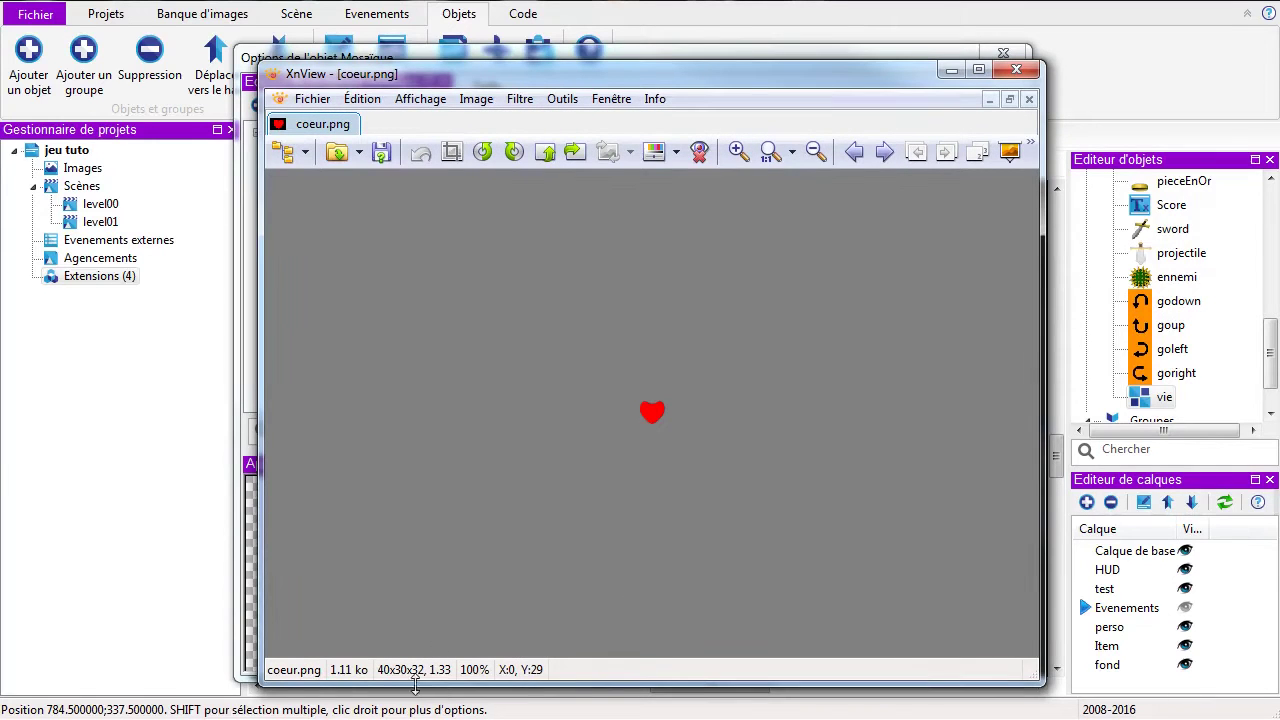
{"action": "left_click", "coordinate": [1016, 69]}
{"action": "double_click", "coordinate": [572, 114]}
{"action": "type", "text": "40"}
{"action": "left_click", "coordinate": [642, 153]}
{"action": "double_click", "coordinate": [641, 151]}
{"action": "type", "text": "30"}
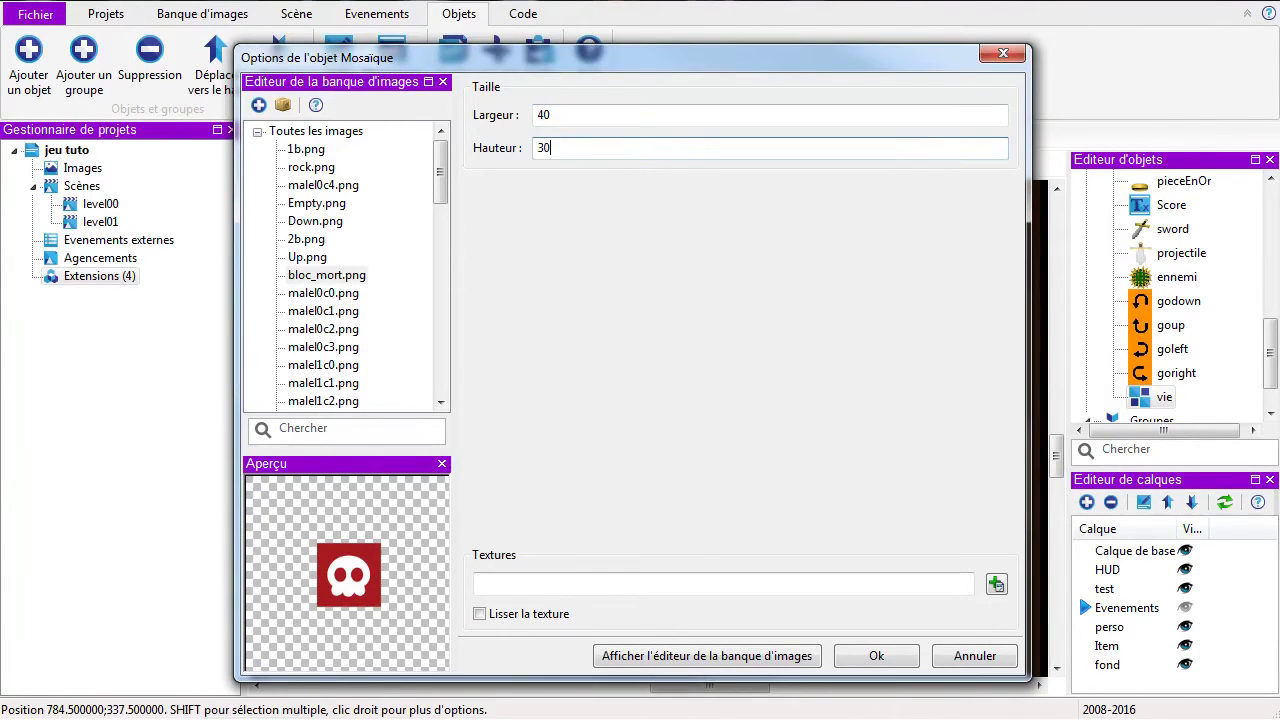
Step: Import the coeur image from the jeu_tuto images folder into the image bank
{"action": "left_click", "coordinate": [258, 105]}
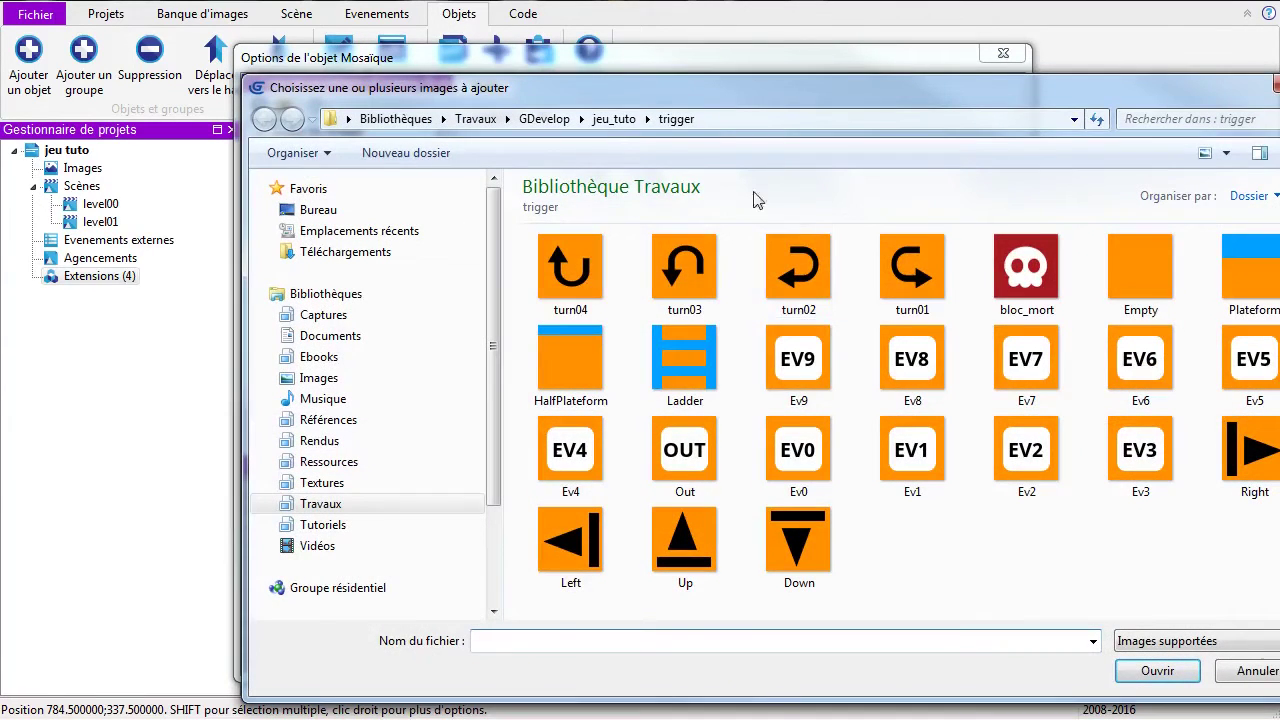
{"action": "left_click", "coordinate": [613, 118]}
{"action": "double_click", "coordinate": [680, 290]}
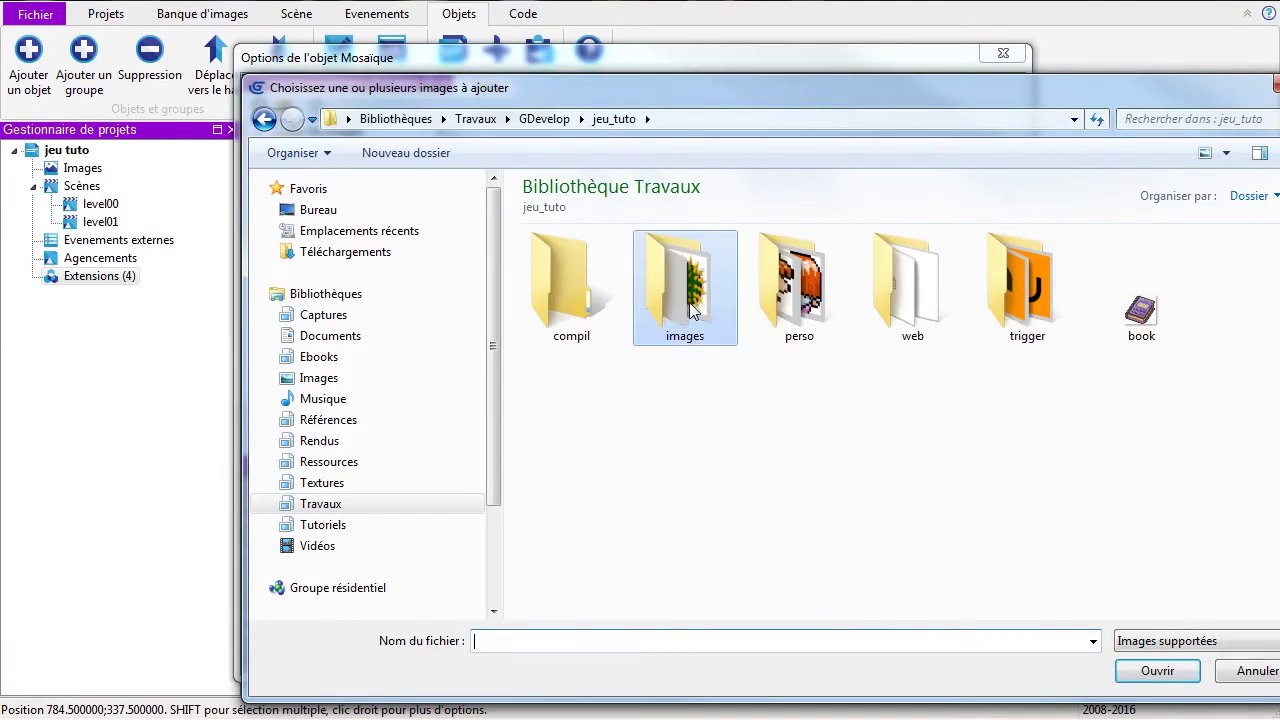
{"action": "left_click", "coordinate": [572, 428]}
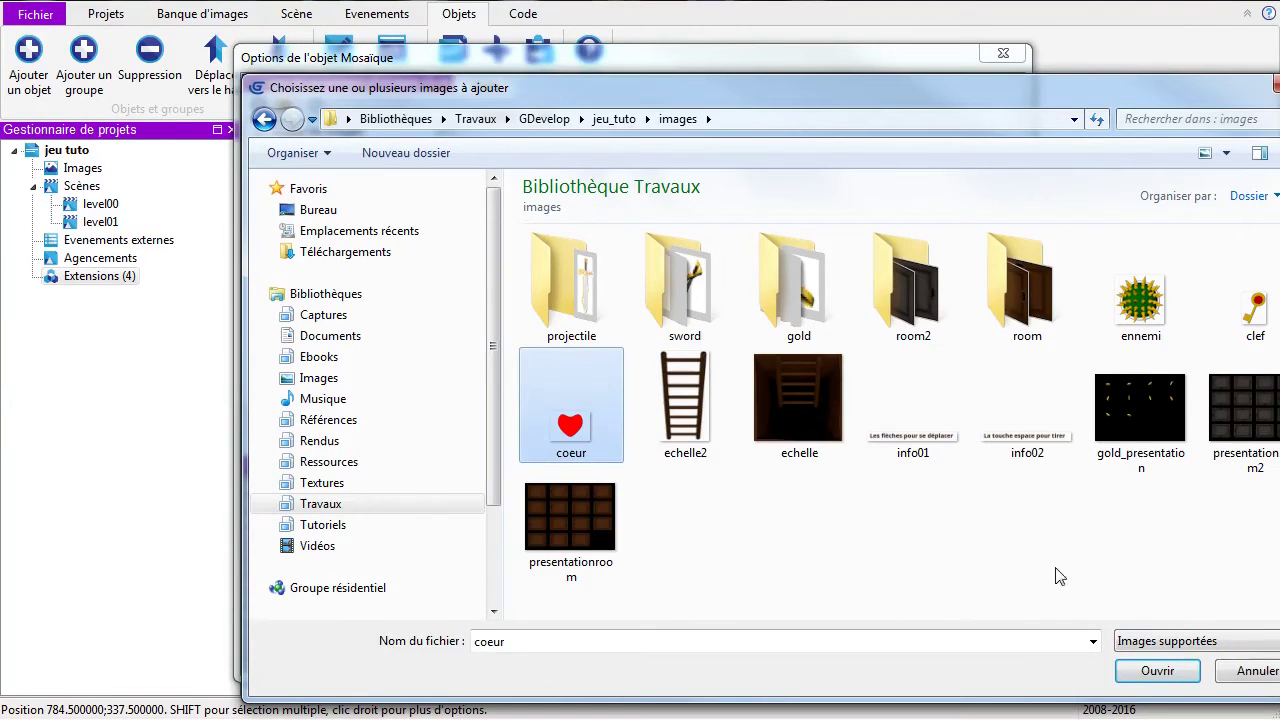
{"action": "left_click", "coordinate": [1150, 672]}
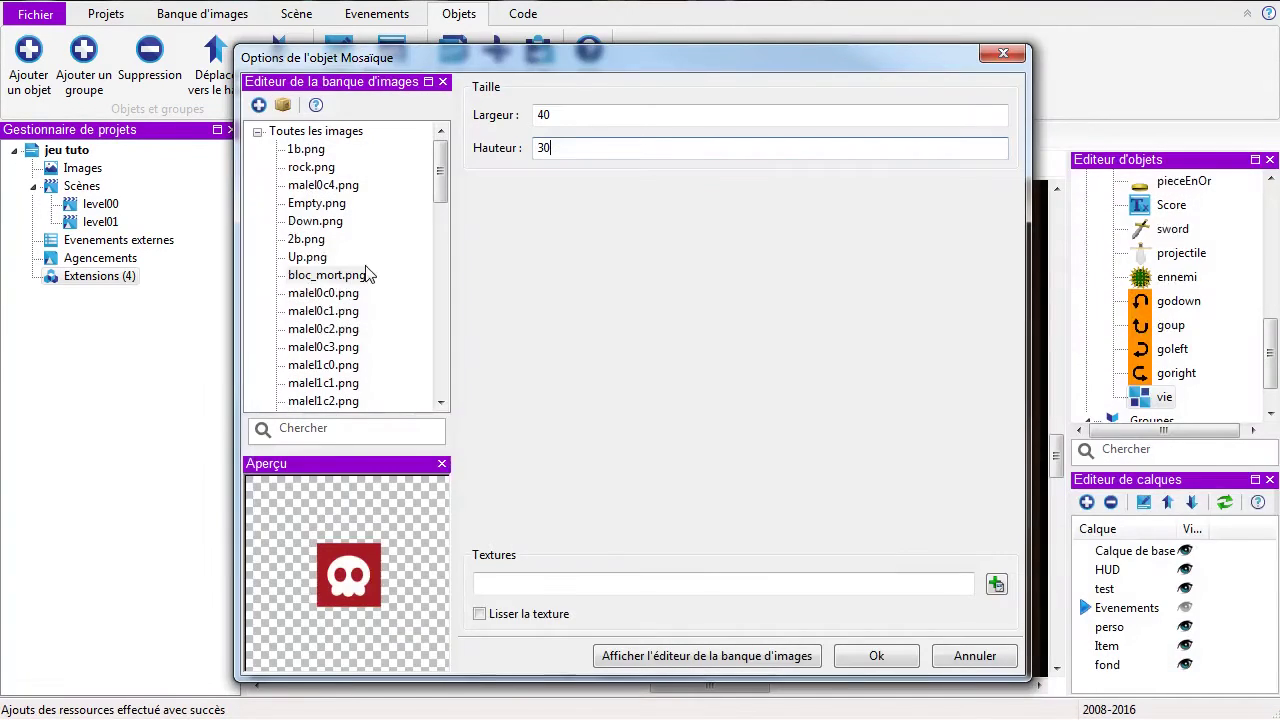
Step: Assign coeur.png as the texture of the vie object and confirm its options
{"action": "left_click_drag", "start_coordinate": [440, 165], "coordinate": [480, 383]}
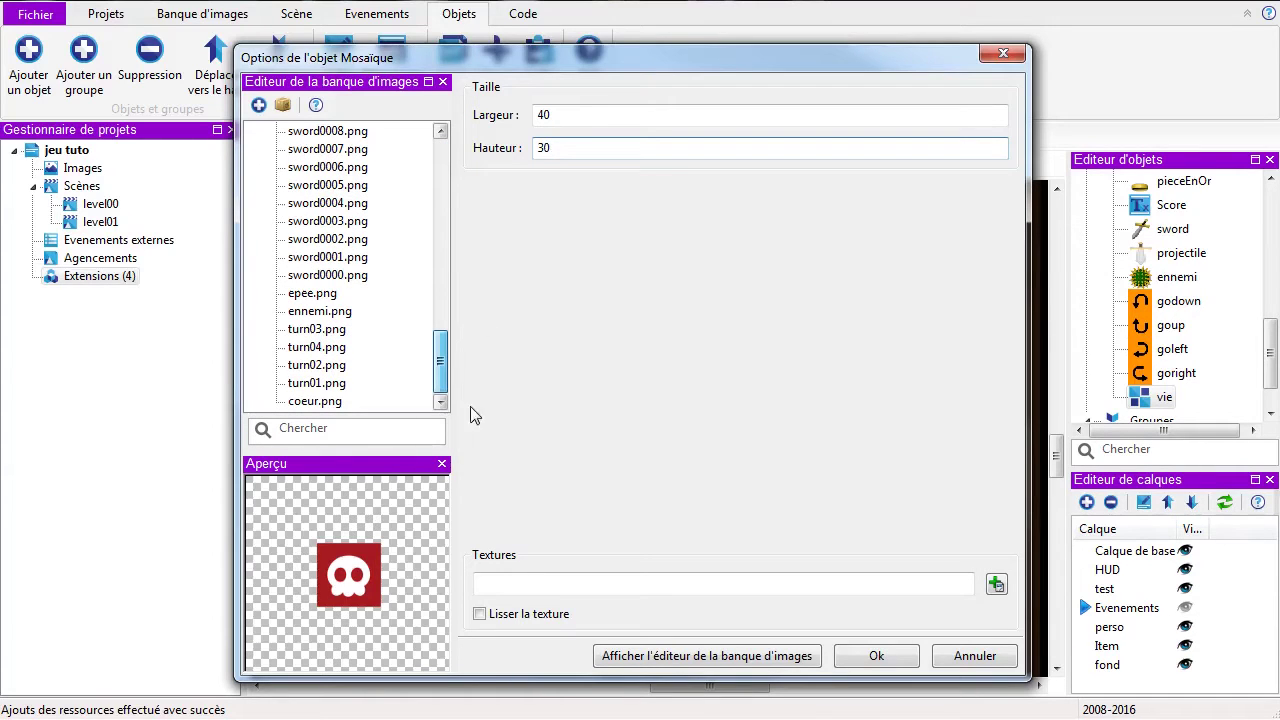
{"action": "left_click", "coordinate": [315, 401]}
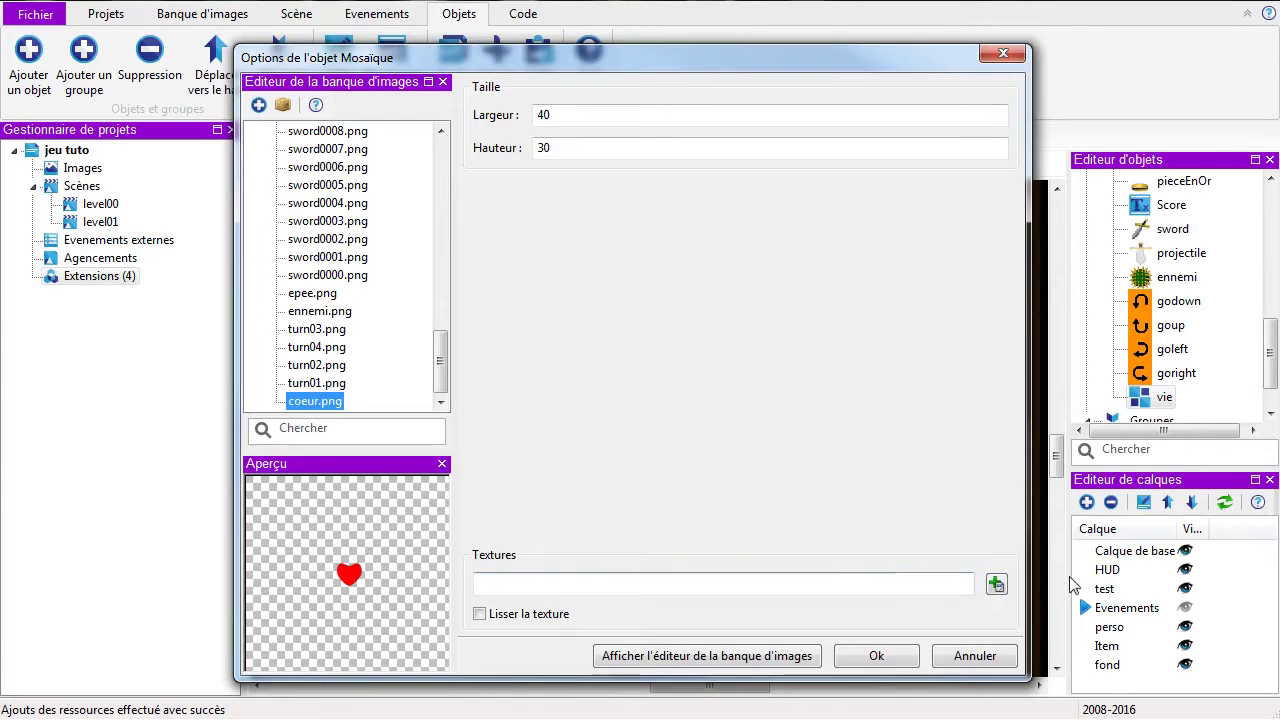
{"action": "left_click", "coordinate": [996, 584]}
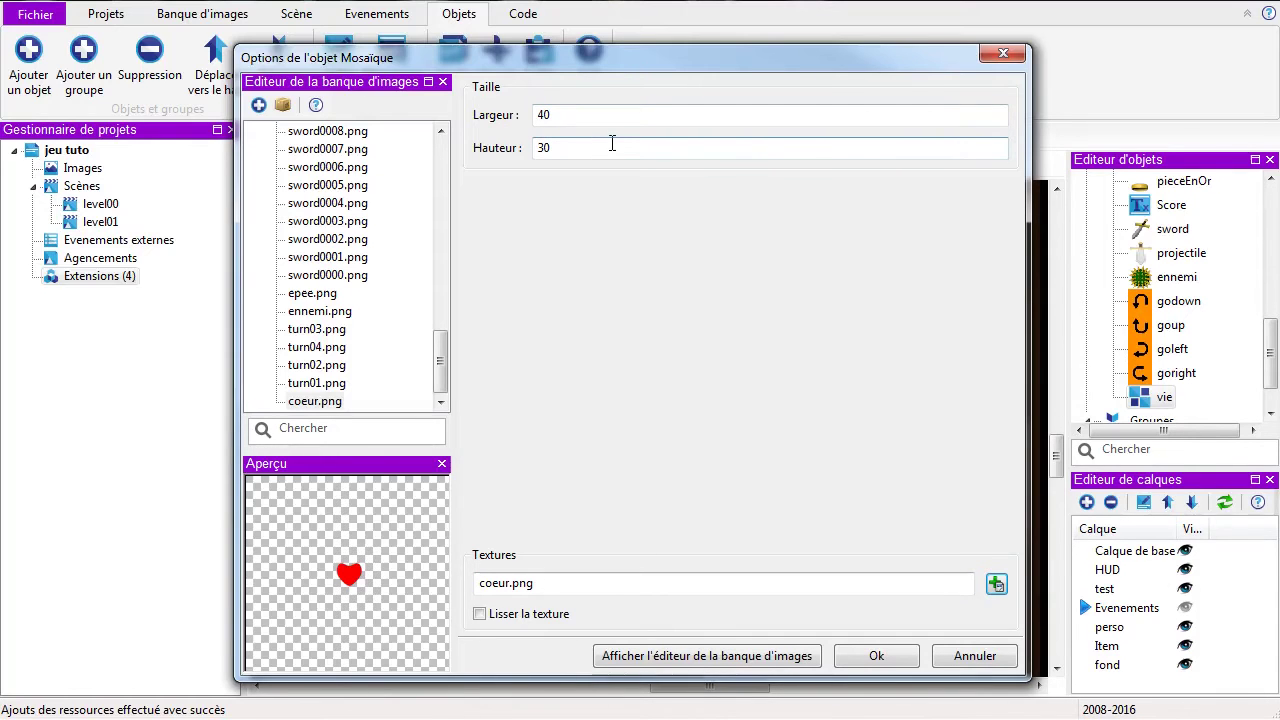
{"action": "left_click", "coordinate": [880, 657]}
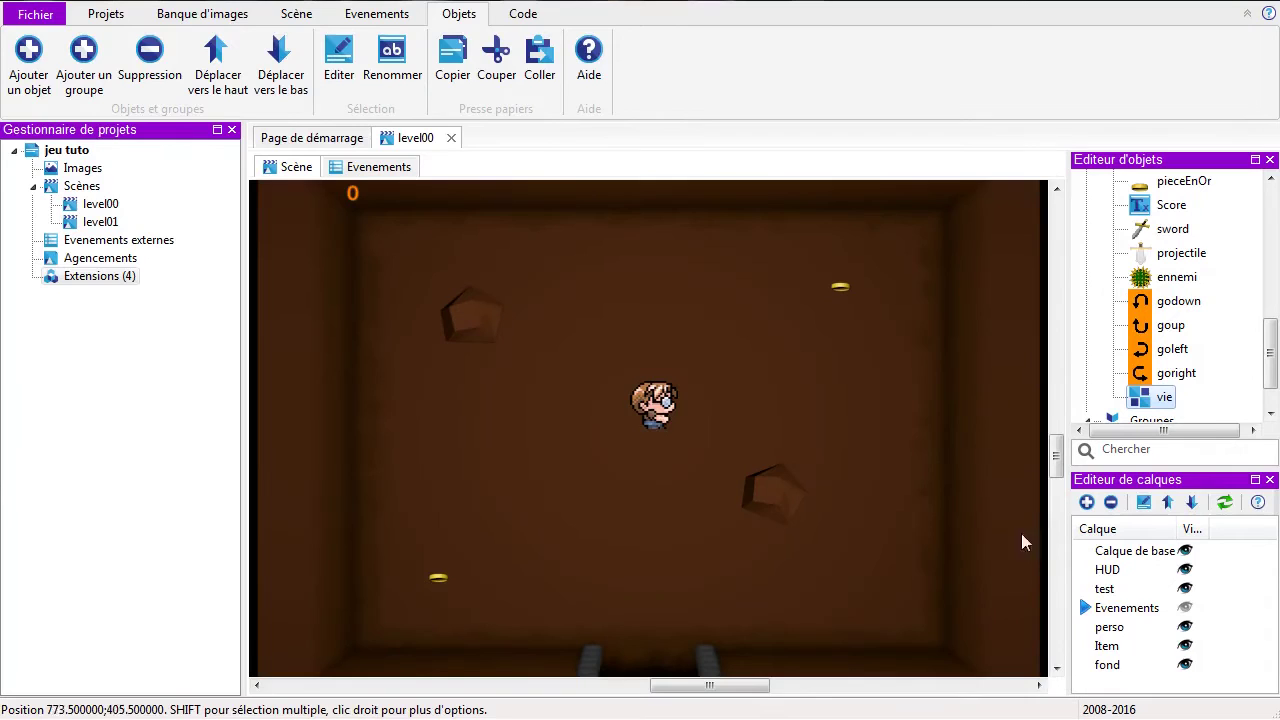
Step: Make HUD the active layer and shift the score text right along the room's upper edge to make space
{"action": "left_click", "coordinate": [1107, 569]}
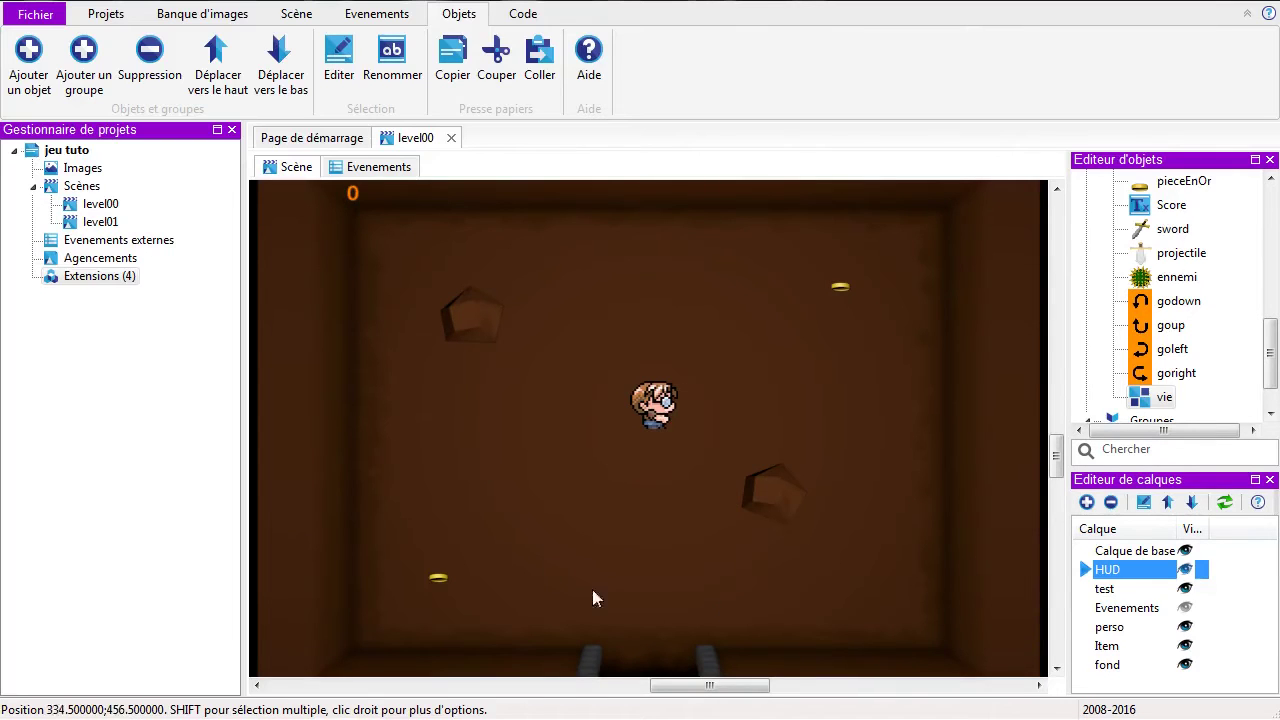
{"action": "left_click", "coordinate": [351, 196]}
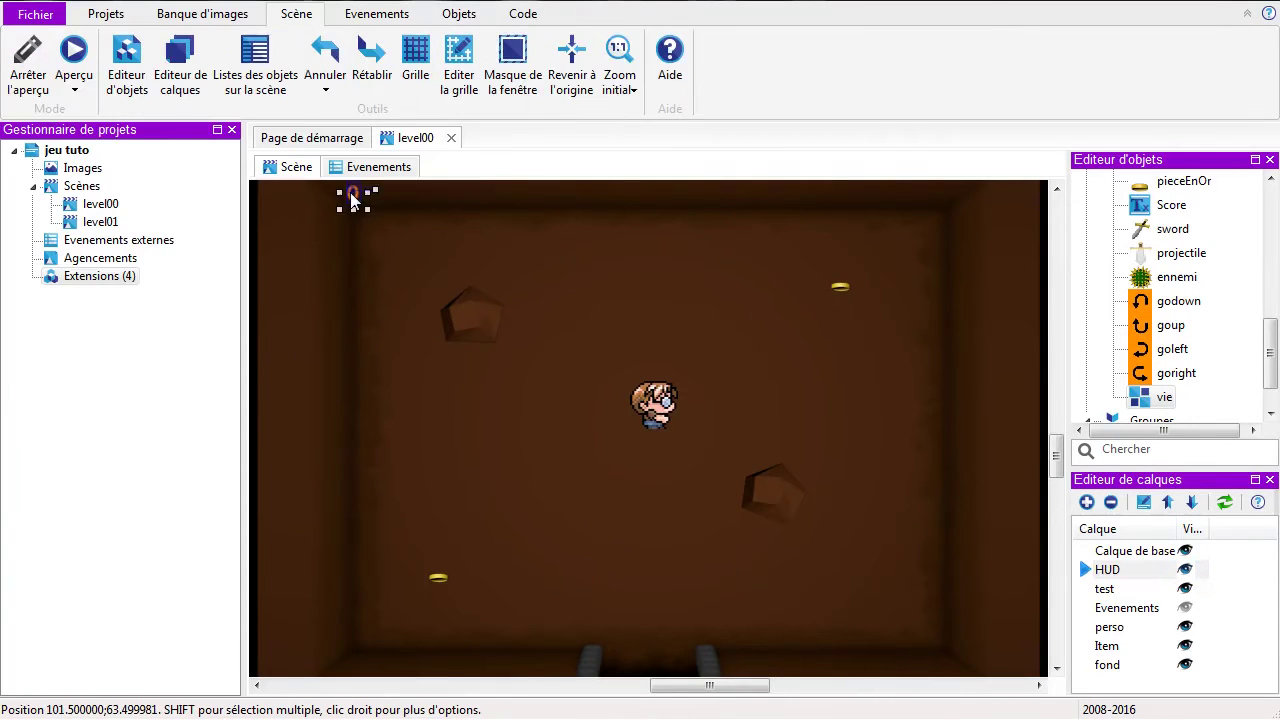
{"action": "left_click_drag", "start_coordinate": [354, 203], "coordinate": [469, 201]}
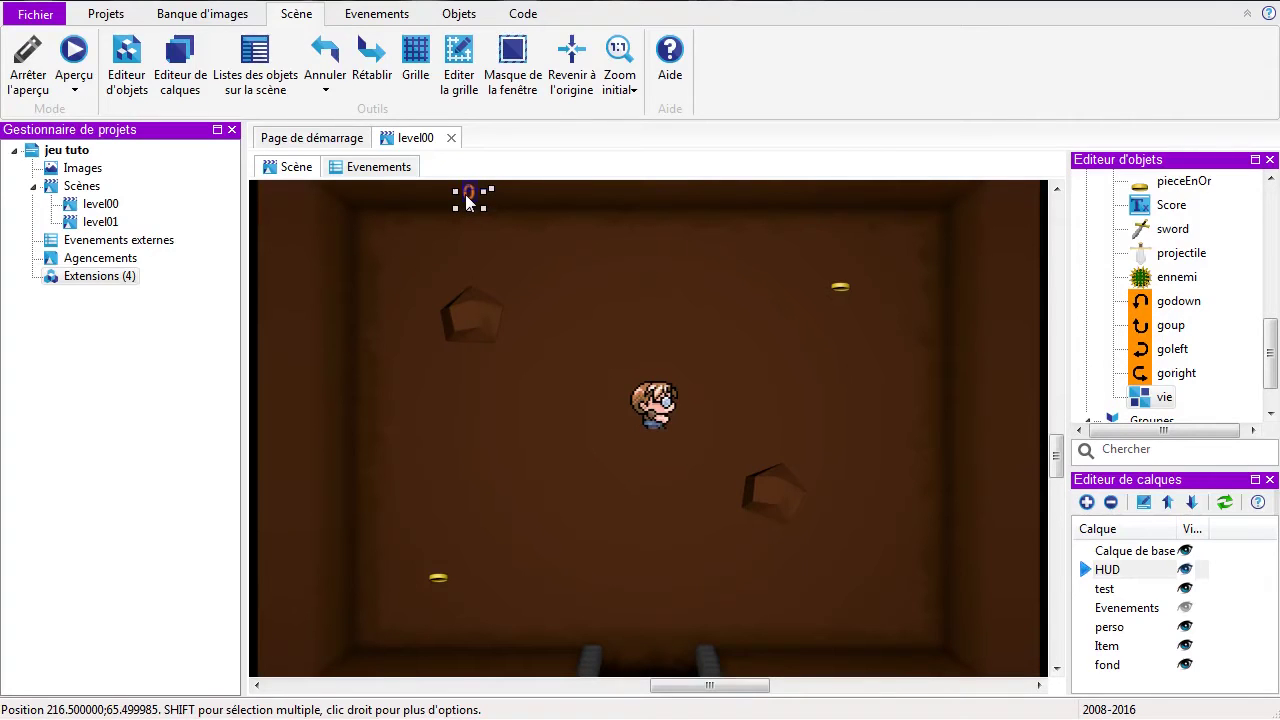
{"action": "left_click", "coordinate": [514, 264]}
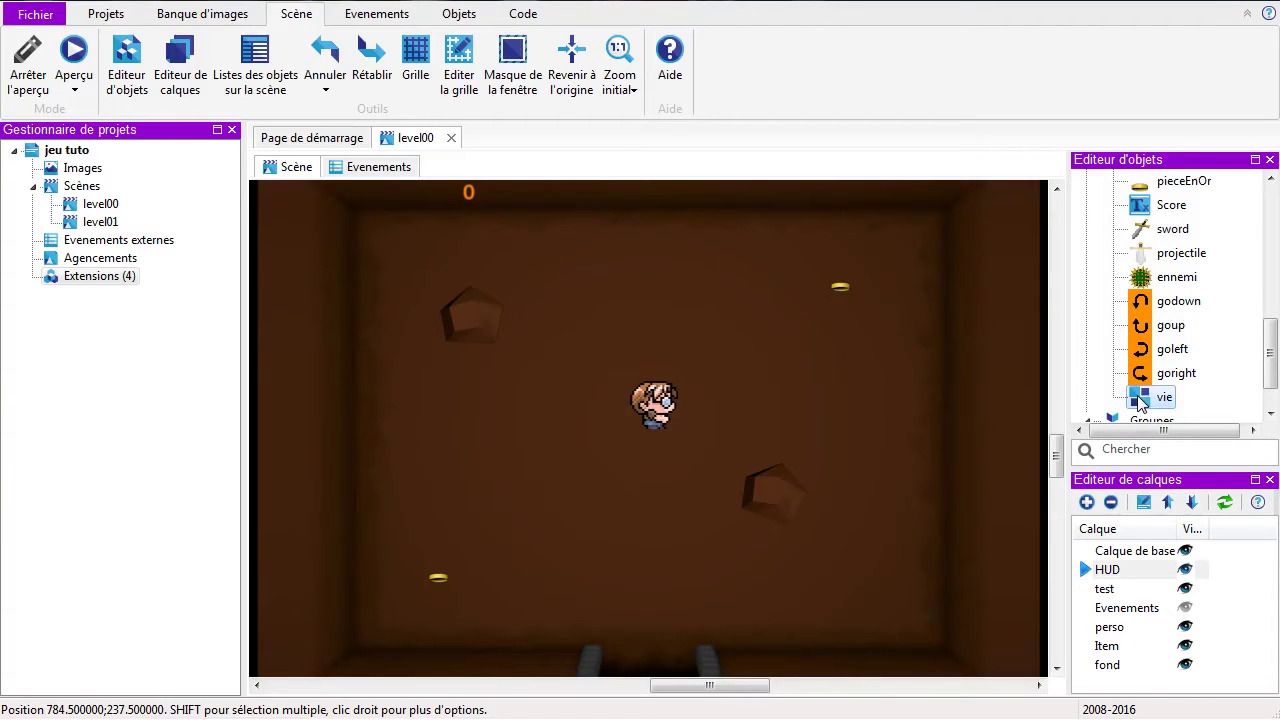
Step: Place the vie object in the scene on the HUD layer and stretch it to about 117 by 31 for three hearts
{"action": "left_click_drag", "start_coordinate": [1138, 401], "coordinate": [455, 320]}
{"action": "left_click_drag", "start_coordinate": [387, 258], "coordinate": [566, 288]}
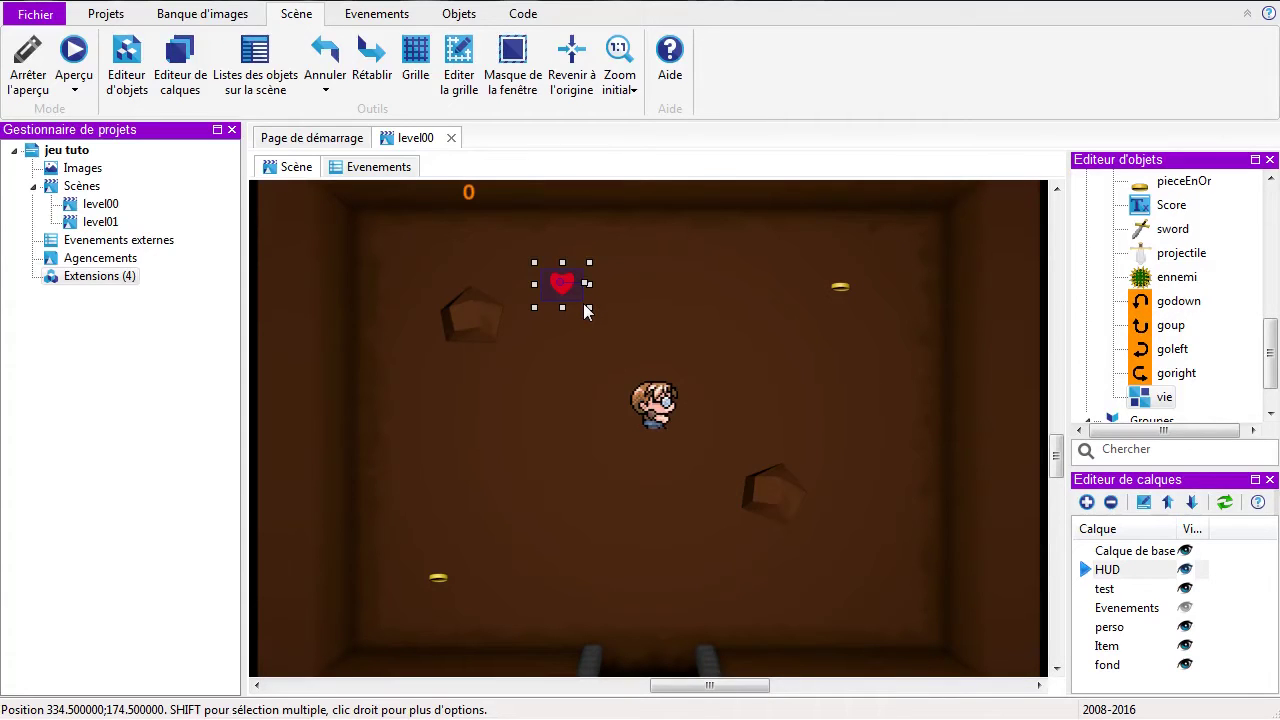
{"action": "left_click_drag", "start_coordinate": [589, 308], "coordinate": [665, 305]}
{"action": "left_click_drag", "start_coordinate": [660, 310], "coordinate": [665, 310]}
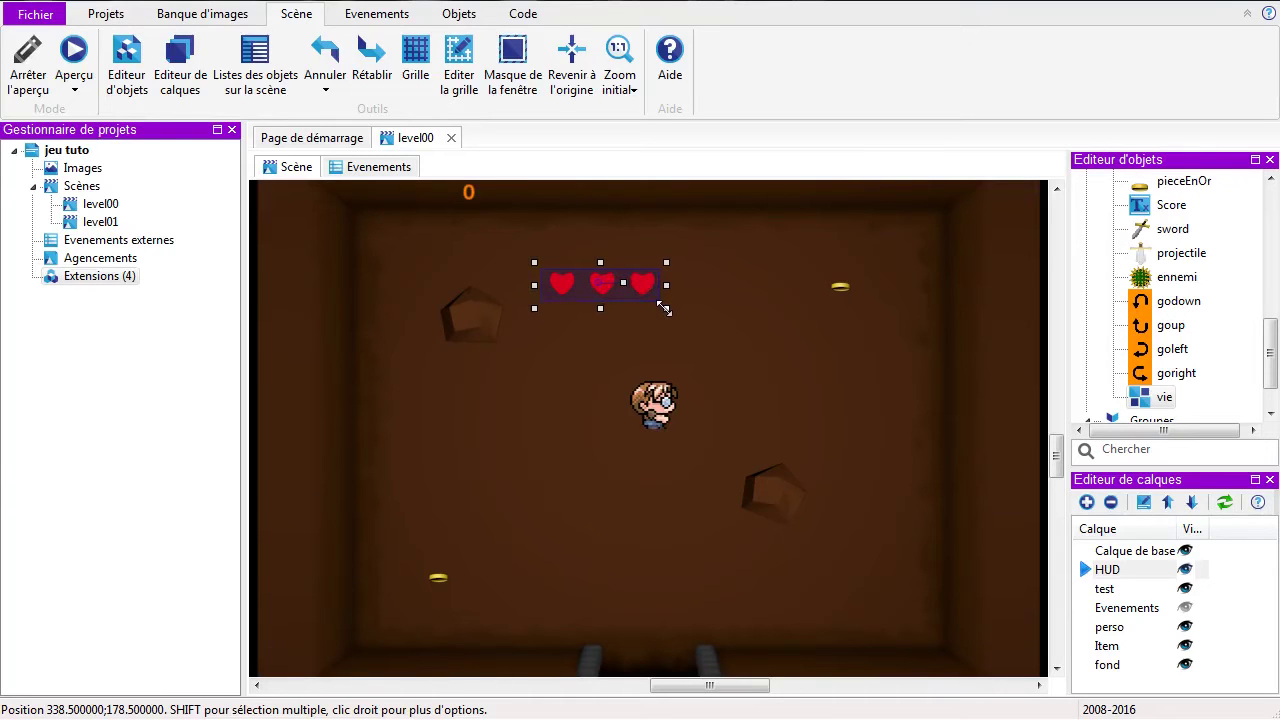
Step: Set the placed vie instance's custom size to width 120 and height 30
{"action": "double_click", "coordinate": [644, 297]}
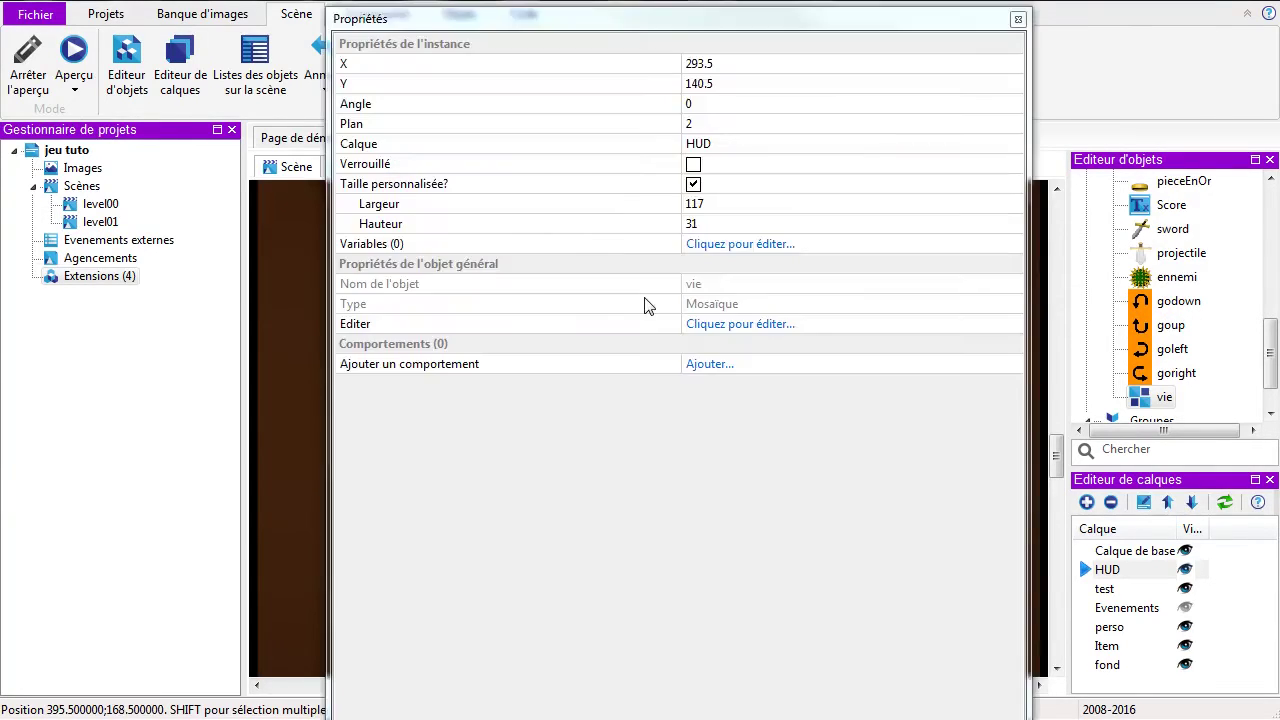
{"action": "left_click_drag", "start_coordinate": [766, 26], "coordinate": [750, 40]}
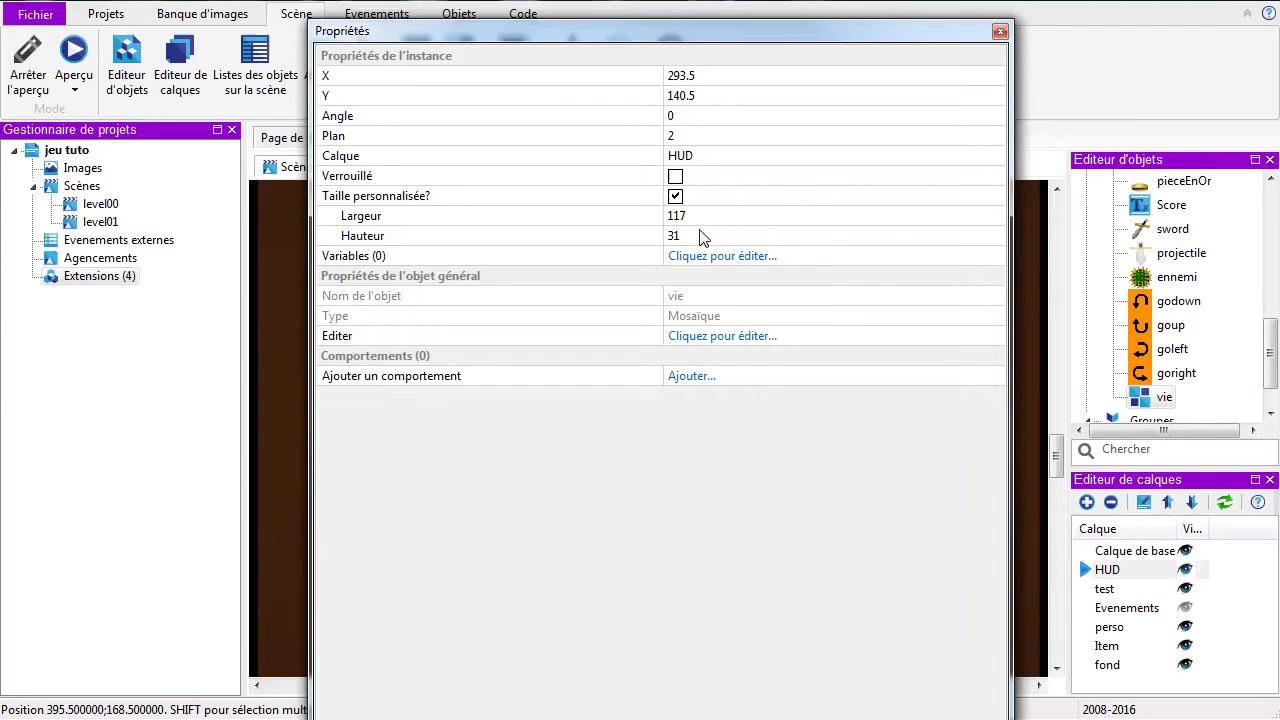
{"action": "left_click", "coordinate": [657, 235]}
{"action": "type", "text": "30"}
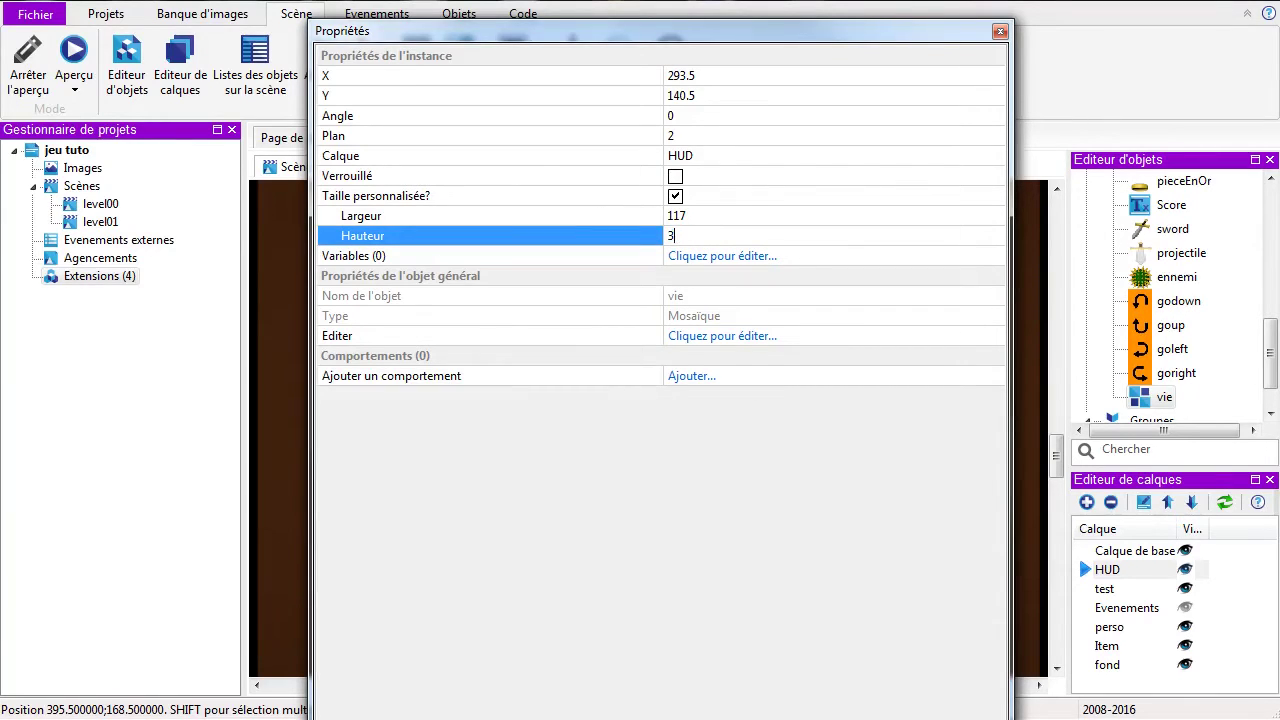
{"action": "left_click", "coordinate": [697, 217]}
{"action": "type", "text": "1"}
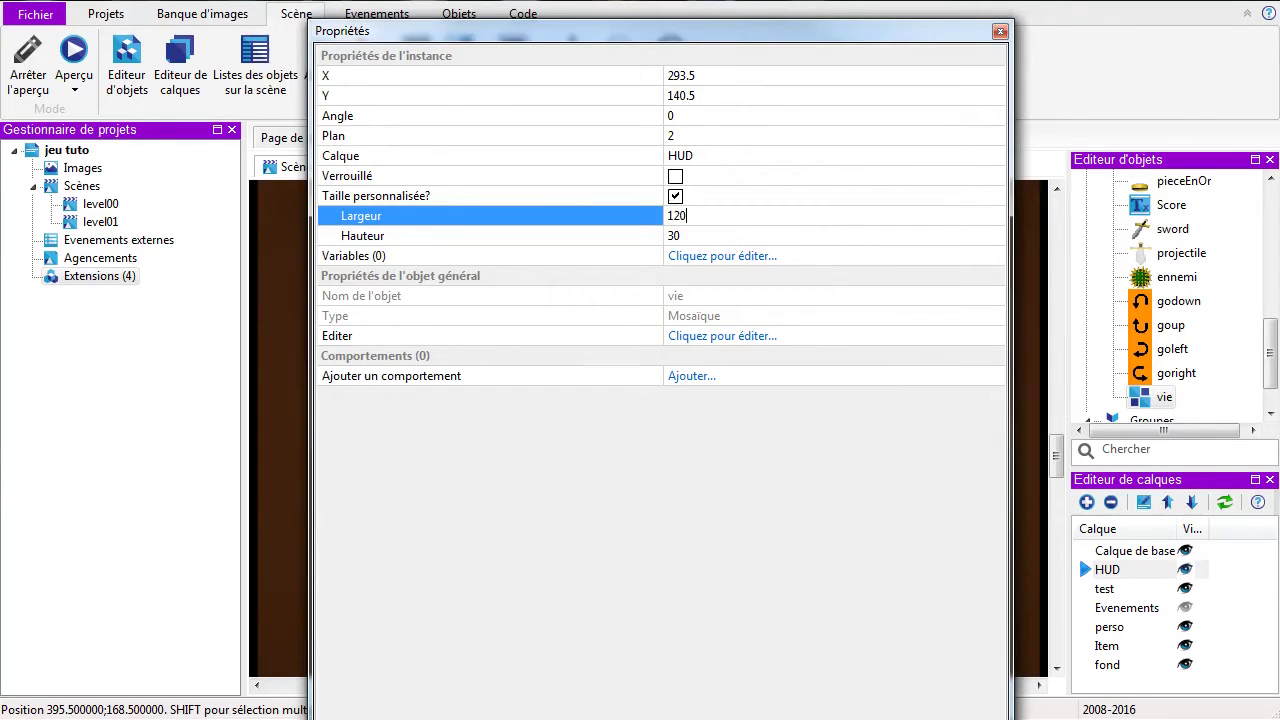
{"action": "type", "text": "20"}
{"action": "left_click", "coordinate": [1000, 31]}
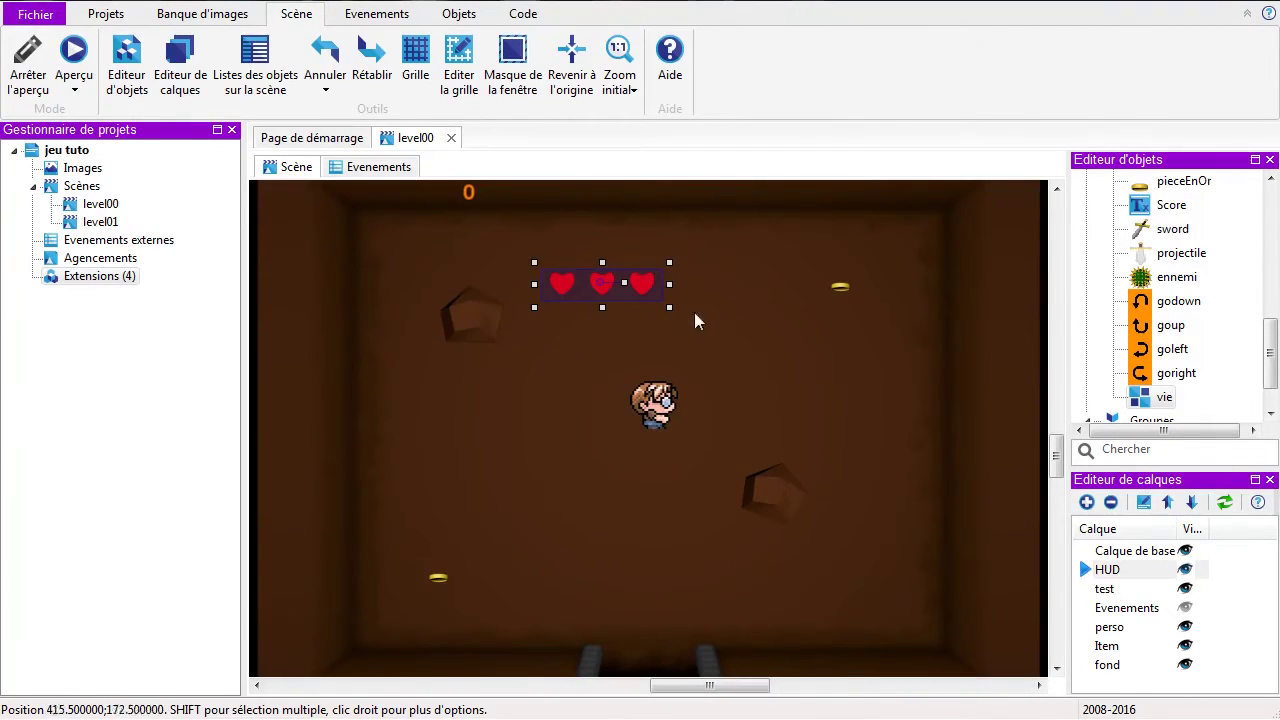
Step: Move the row of hearts to the room's upper-left corner, level with the score text
{"action": "left_click_drag", "start_coordinate": [644, 300], "coordinate": [407, 214]}
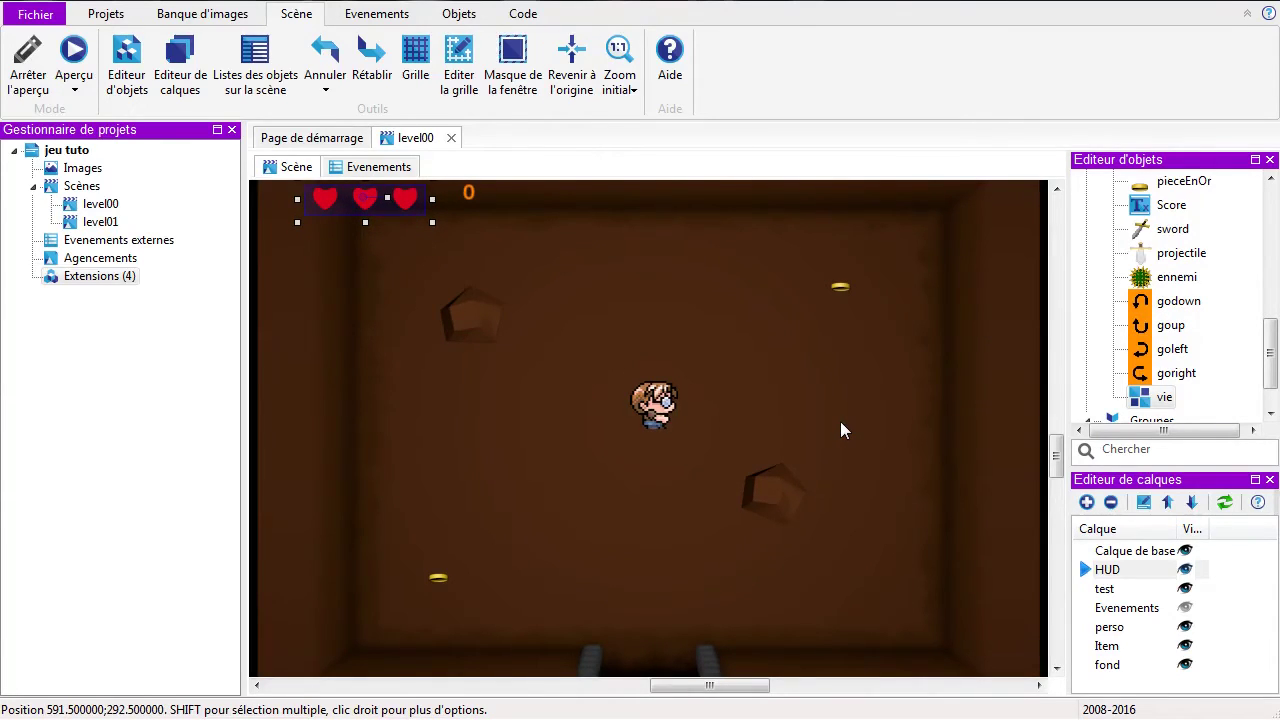
{"action": "scroll", "coordinate": [840, 421], "scroll_direction": "down", "scroll_amount": 2}
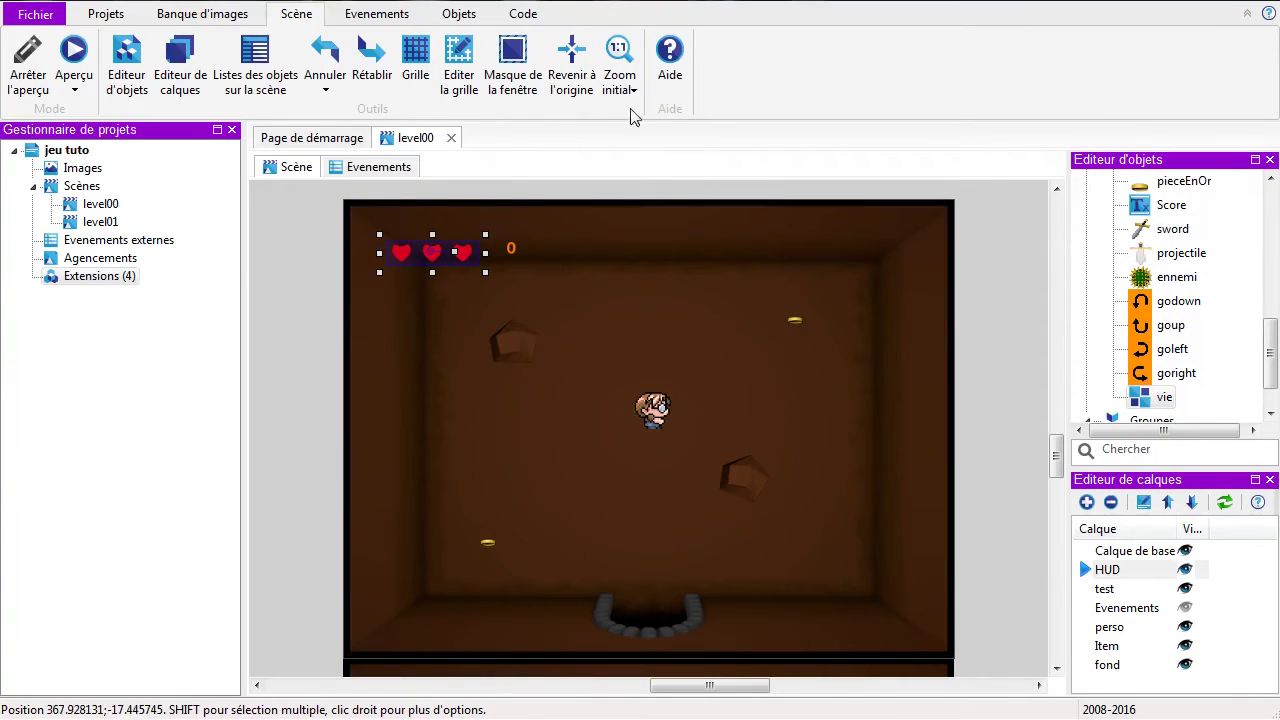
{"action": "left_click", "coordinate": [619, 55]}
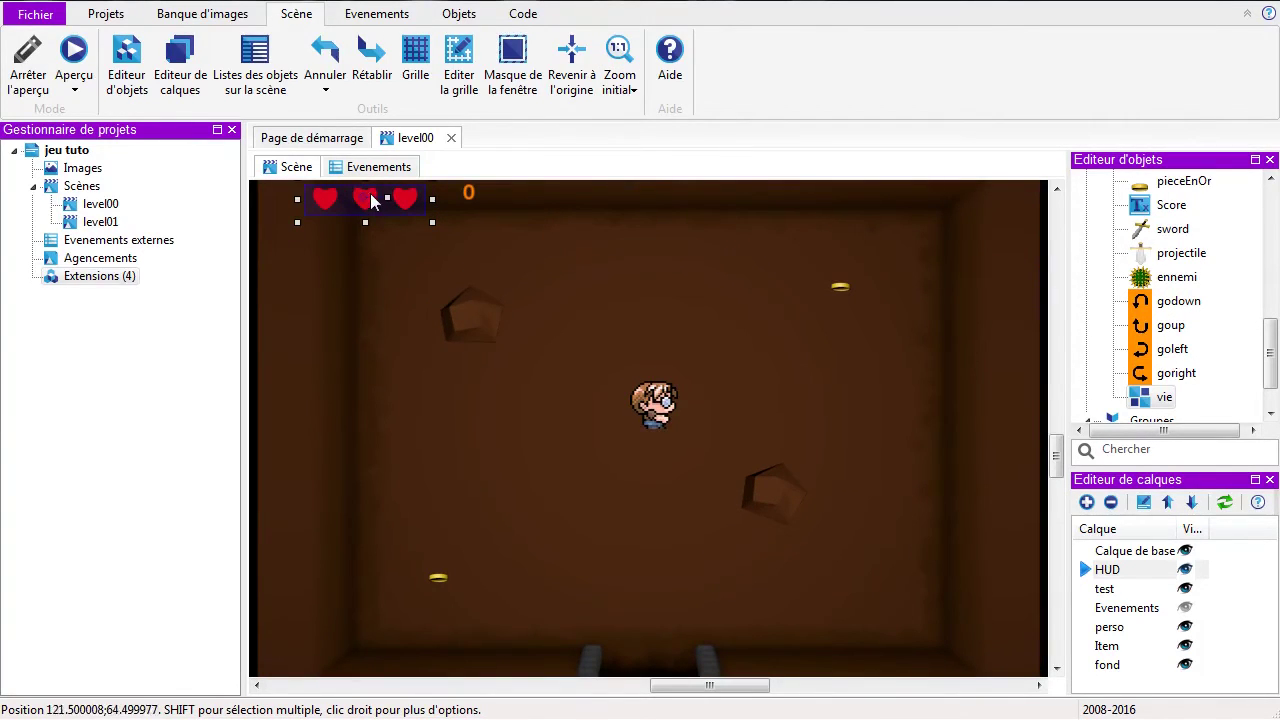
{"action": "left_click_drag", "start_coordinate": [410, 204], "coordinate": [409, 198]}
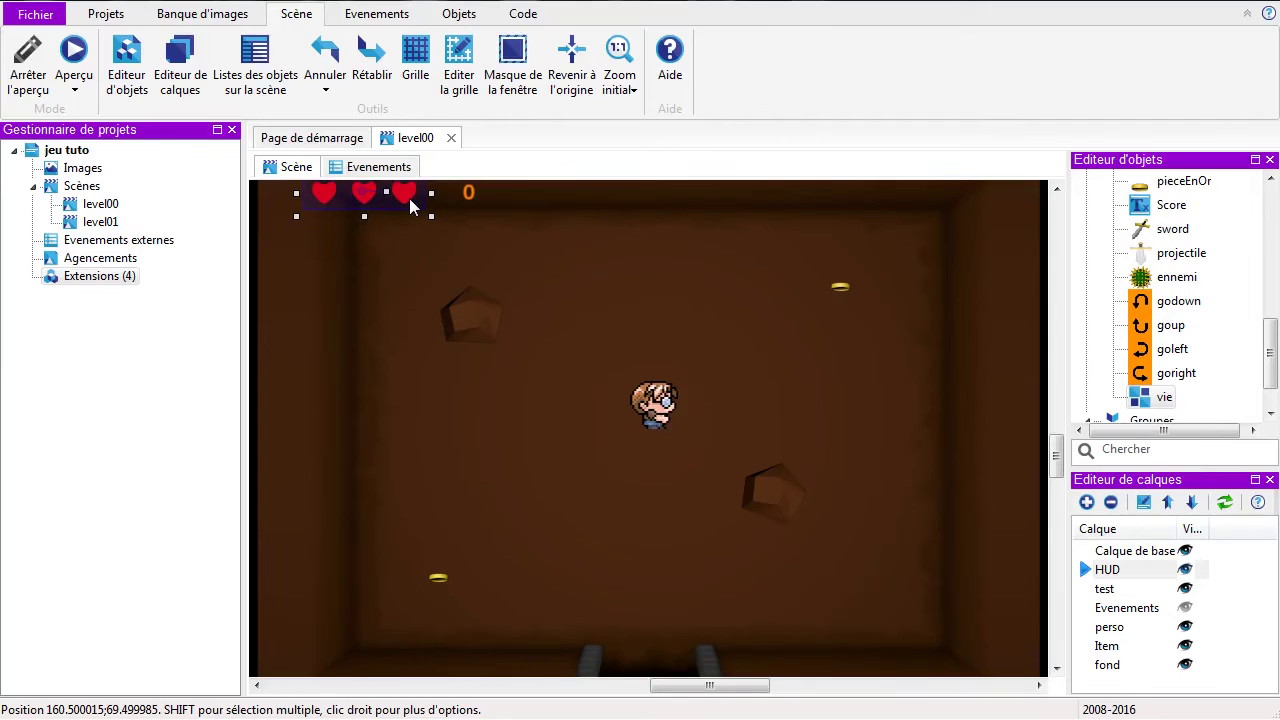
{"action": "left_click", "coordinate": [405, 245]}
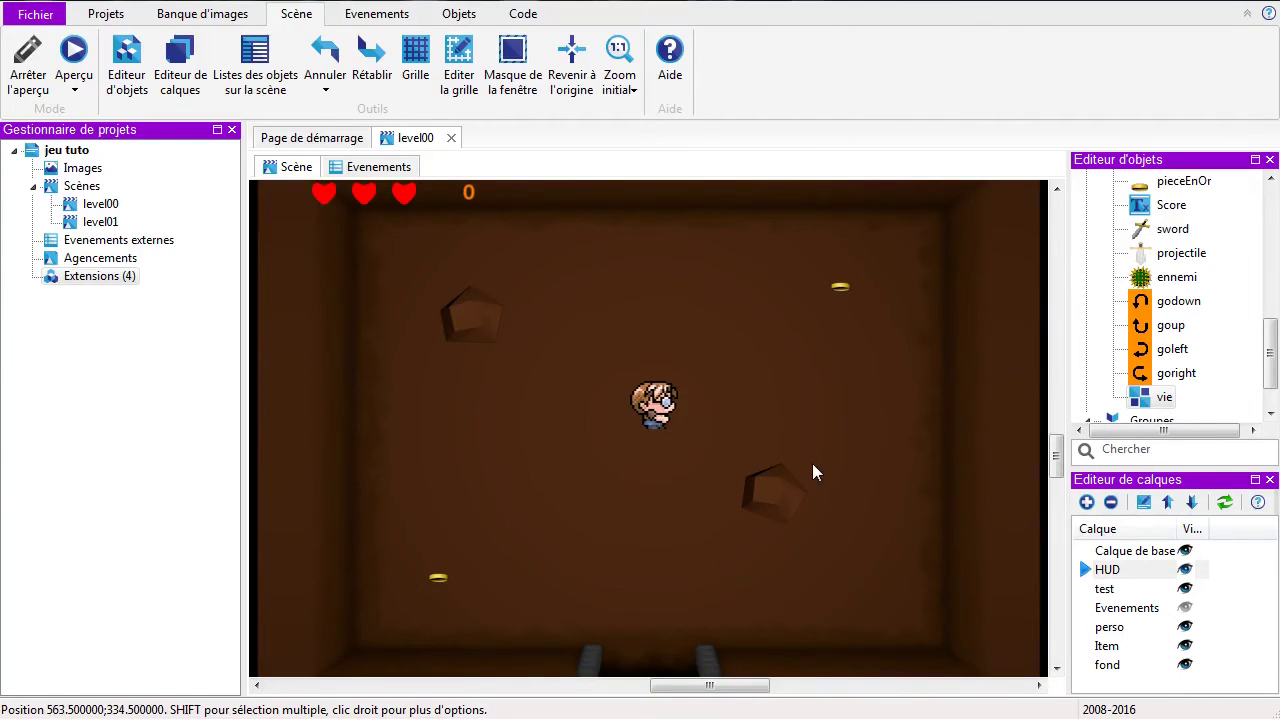
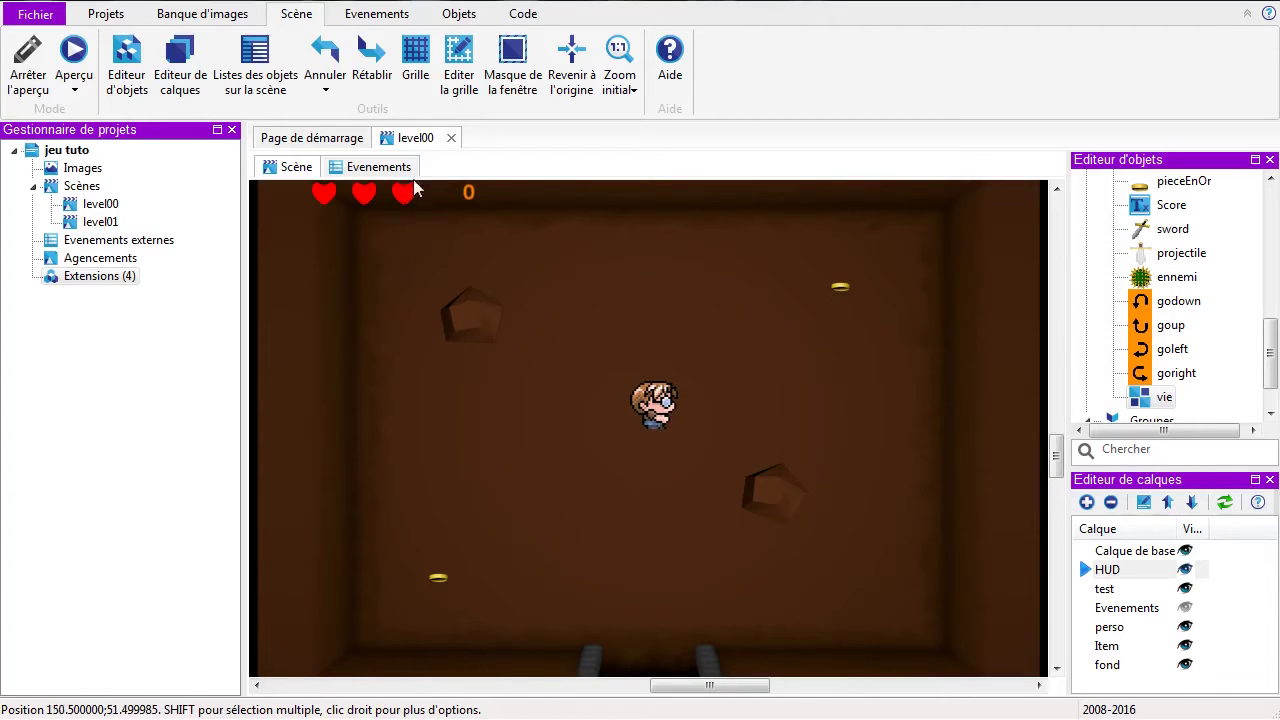
Step: Try a width of 100 on the vie instance
{"action": "double_click", "coordinate": [352, 198]}
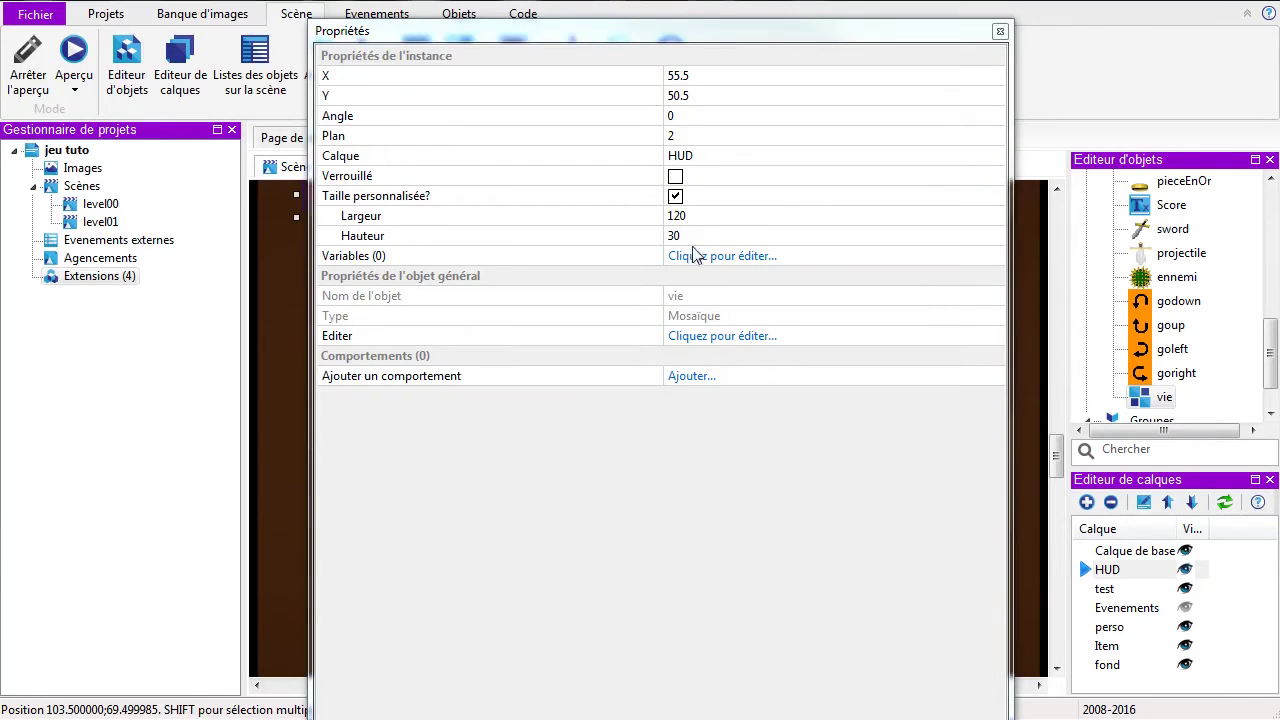
{"action": "left_click", "coordinate": [707, 217]}
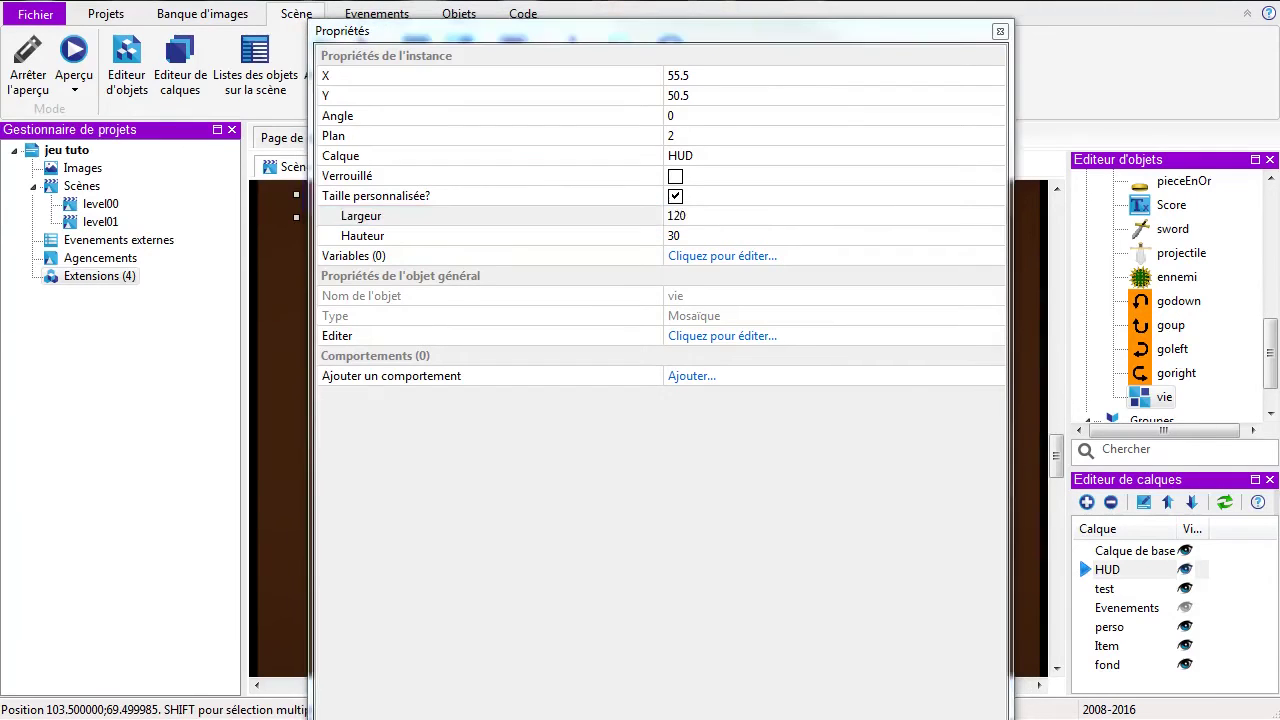
{"action": "left_click", "coordinate": [822, 35]}
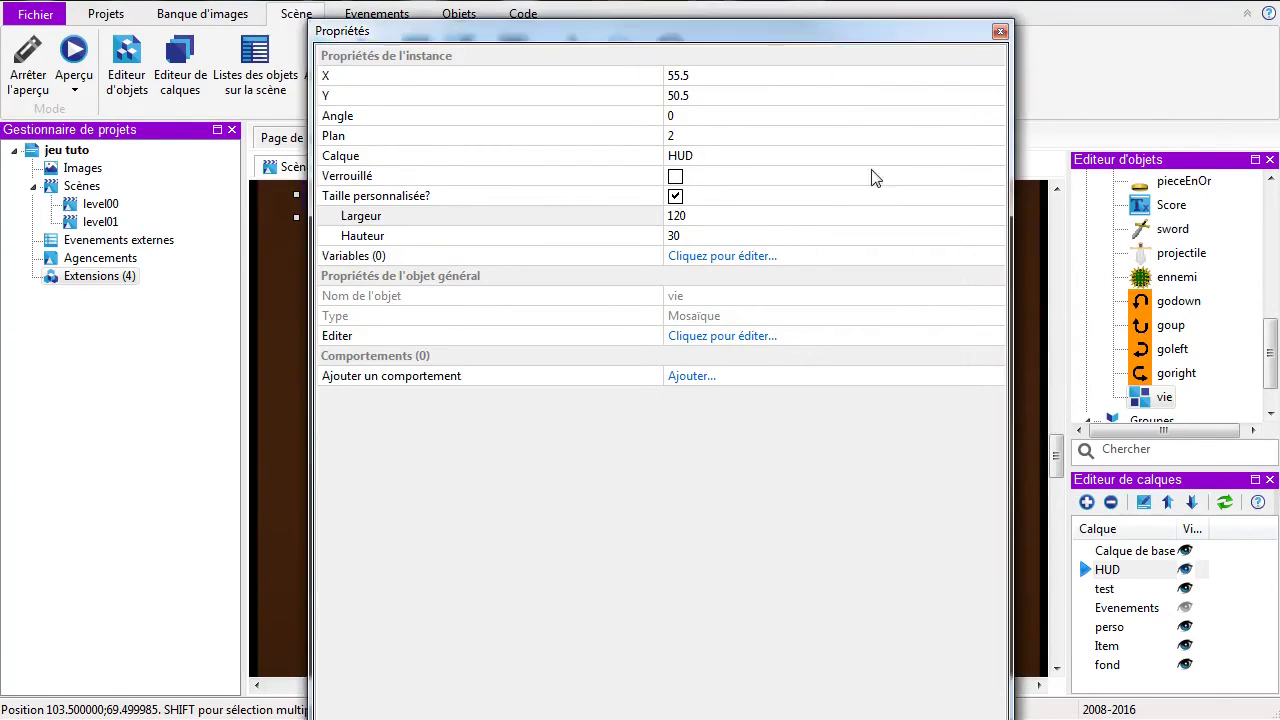
{"action": "left_click", "coordinate": [770, 219]}
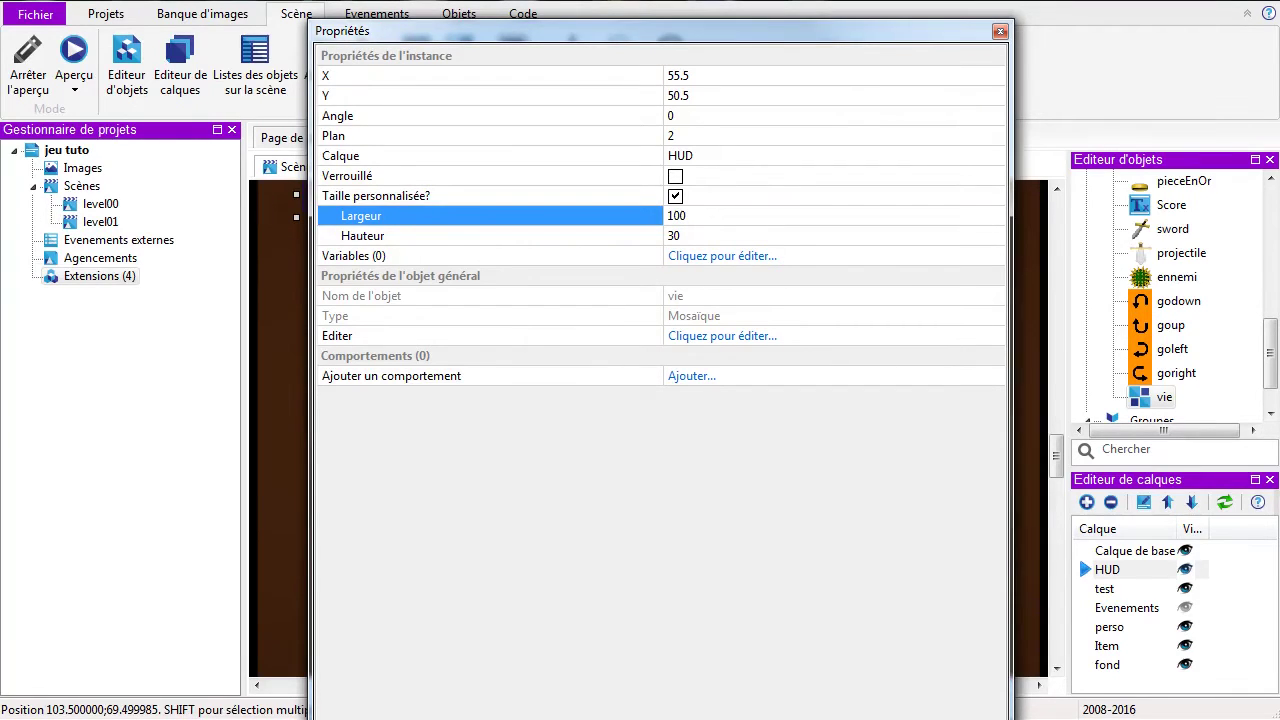
{"action": "left_click", "coordinate": [999, 31]}
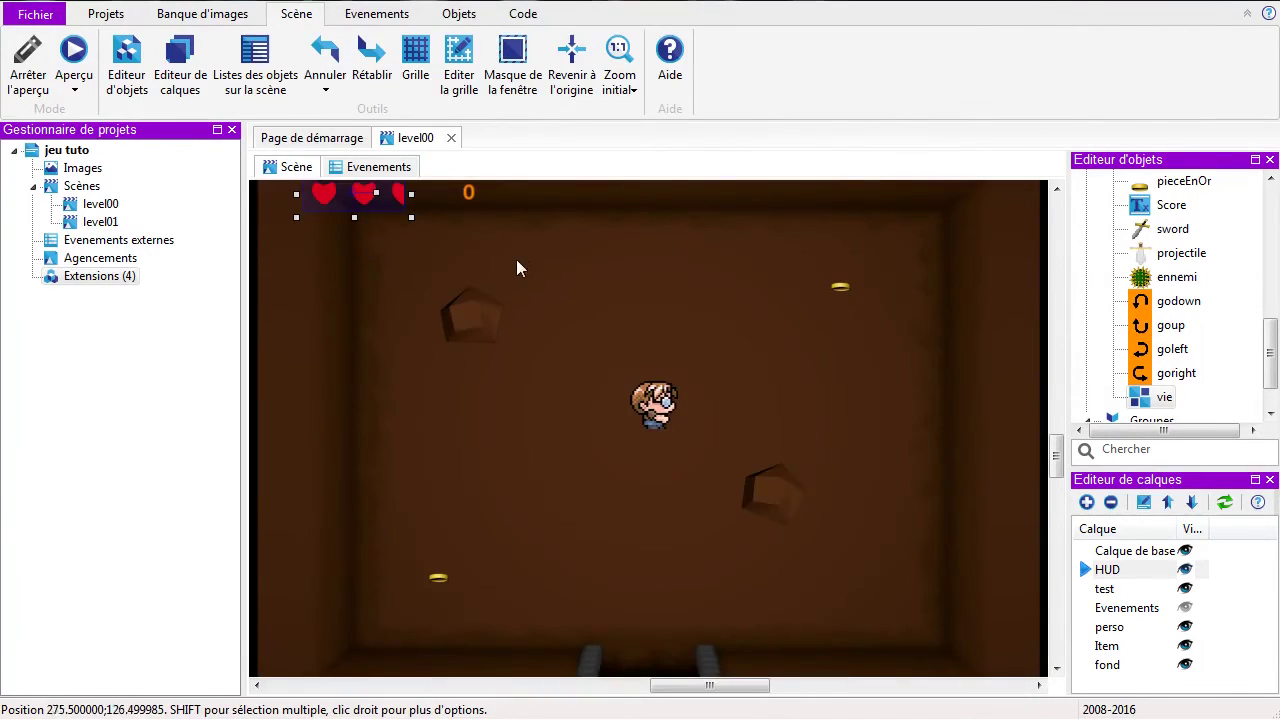
Step: Restore the vie instance's width to 120
{"action": "double_click", "coordinate": [390, 210]}
{"action": "left_click", "coordinate": [716, 215]}
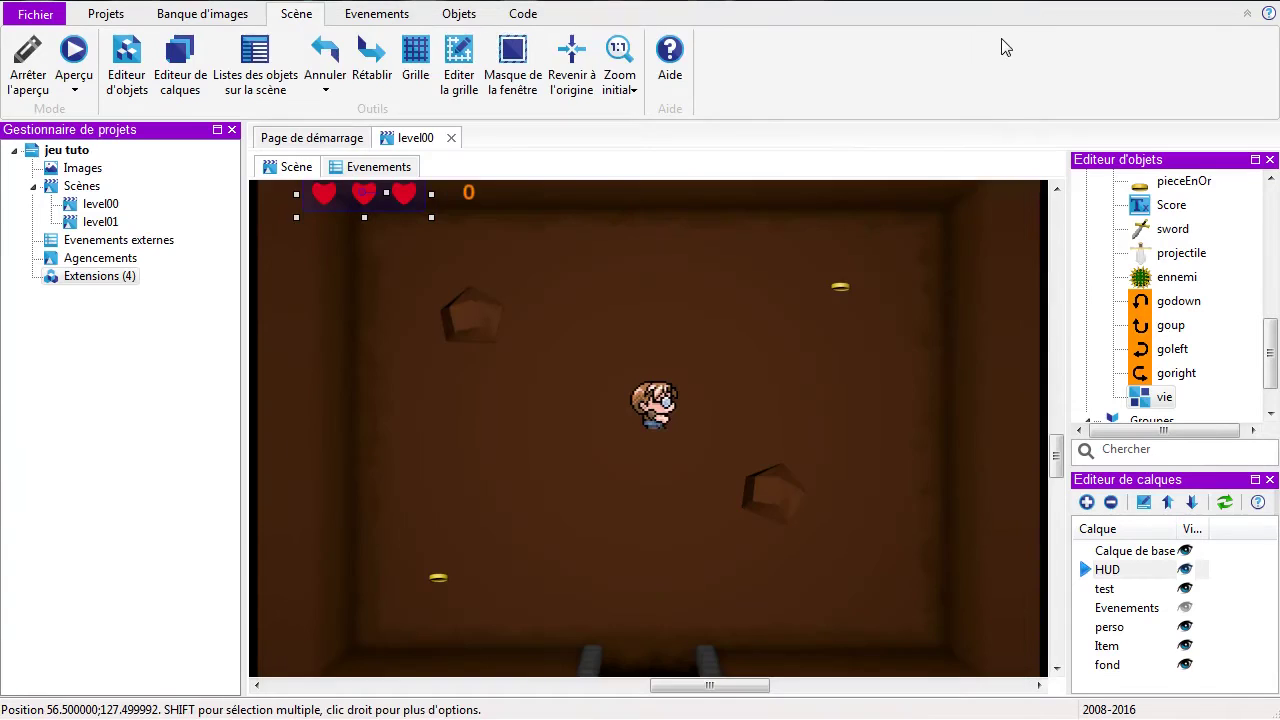
{"action": "left_click", "coordinate": [999, 32]}
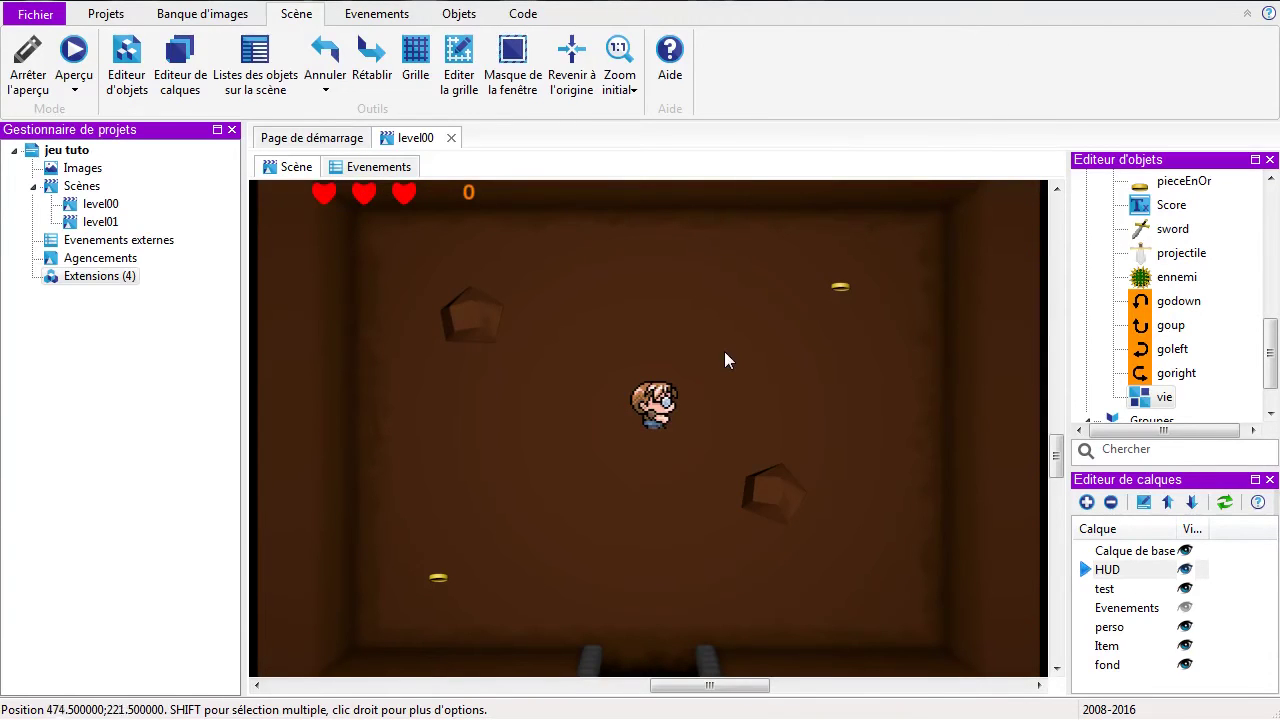
Step: Add an empty event after the goright collision event in the ennemis group of level00's events
{"action": "left_click", "coordinate": [385, 168]}
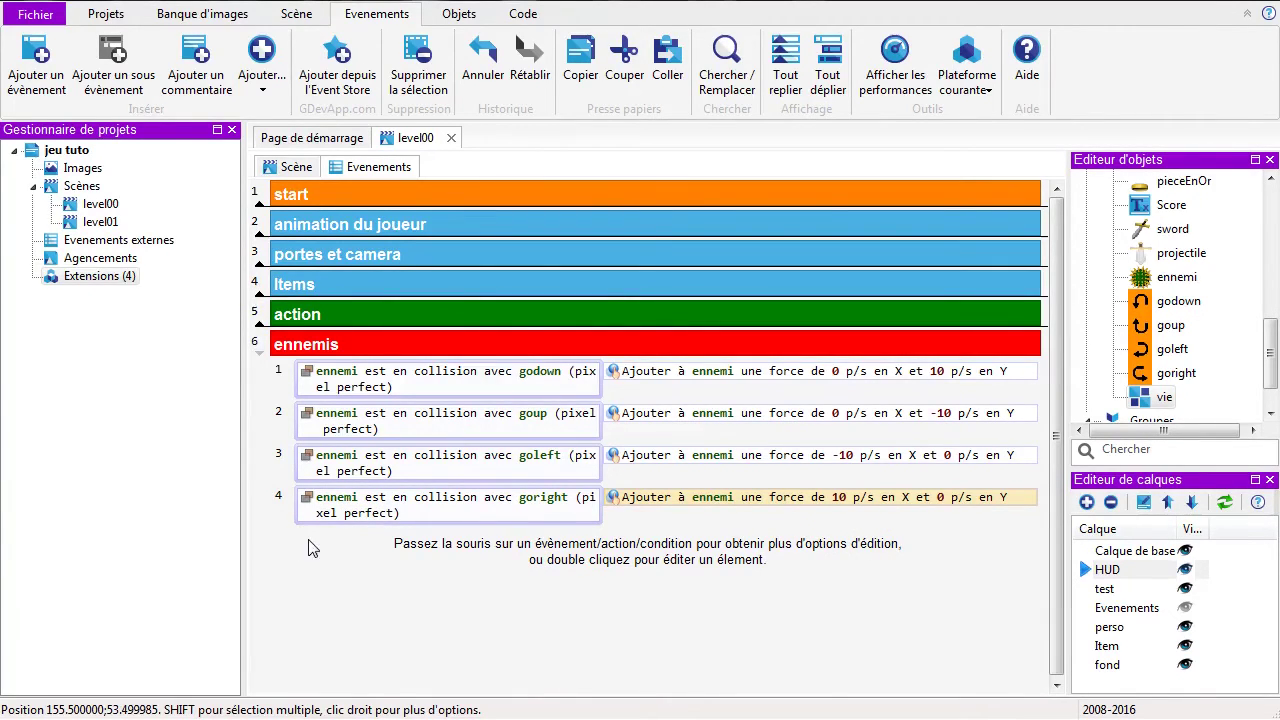
{"action": "left_click", "coordinate": [272, 514]}
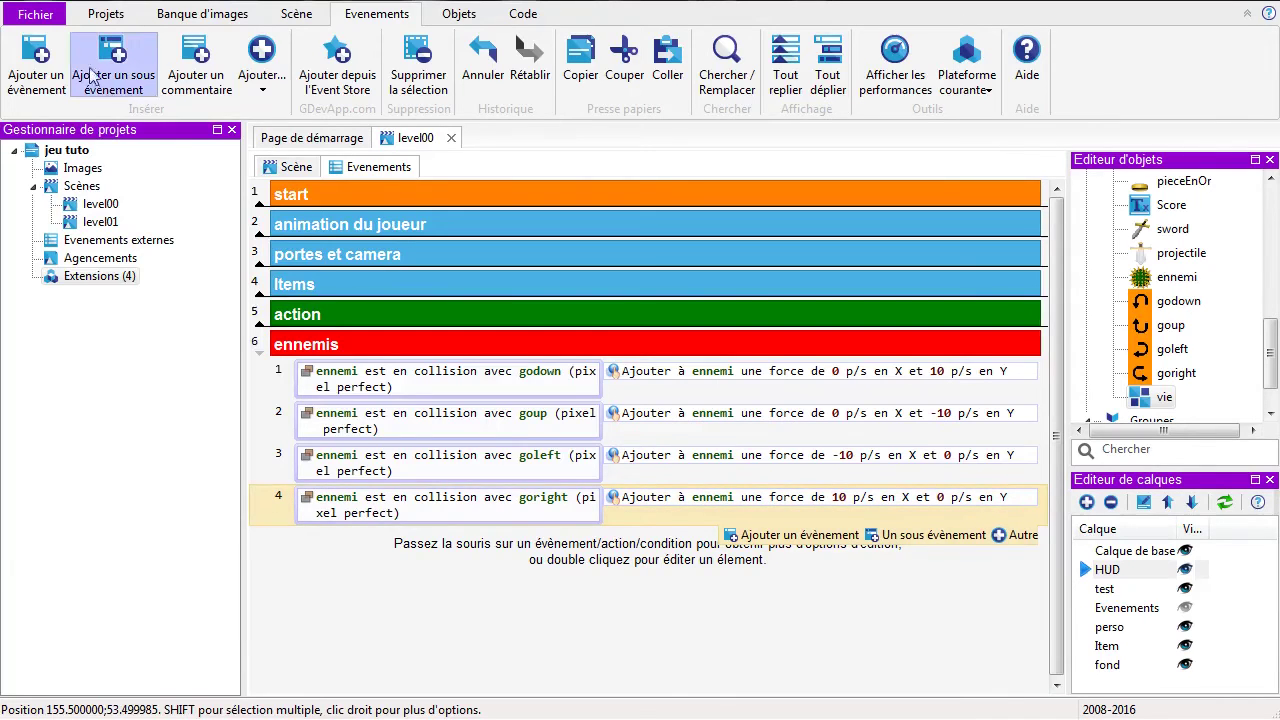
{"action": "left_click", "coordinate": [36, 70]}
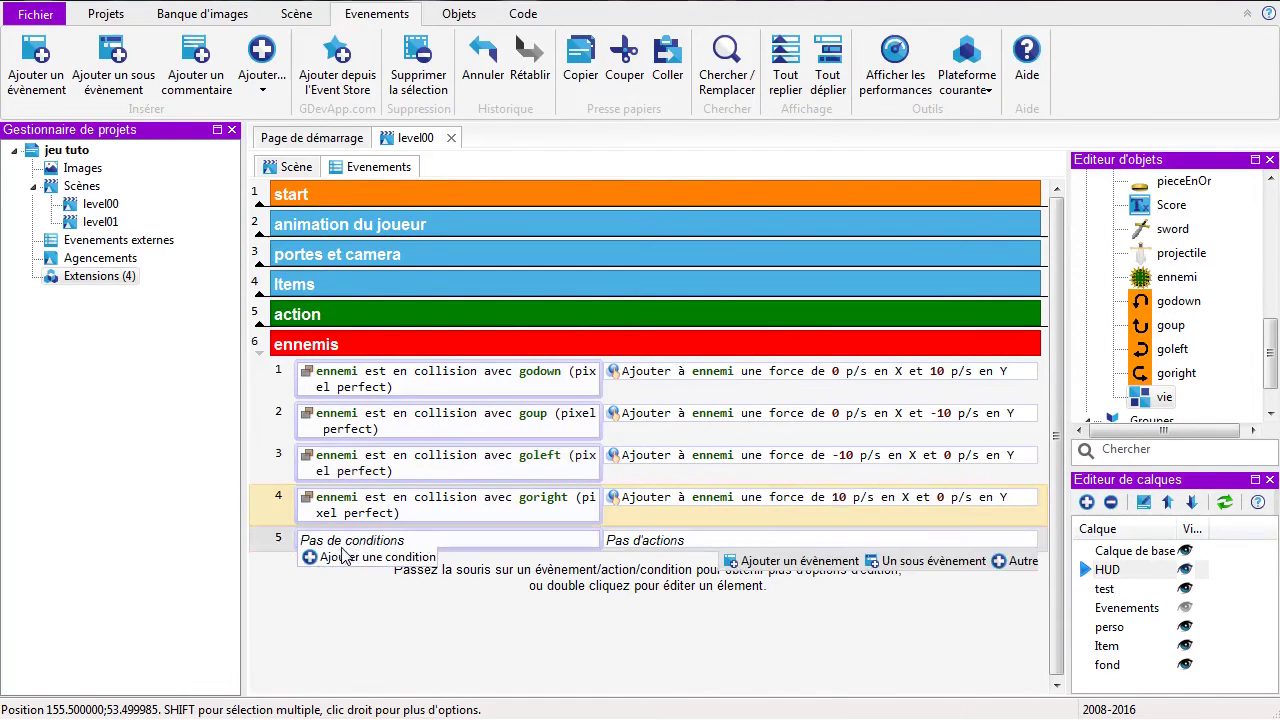
Step: Add a Collision (Pixel perfect) condition between joueur and ennemi to the empty fifth event of the ennemis group
{"action": "left_click", "coordinate": [338, 557]}
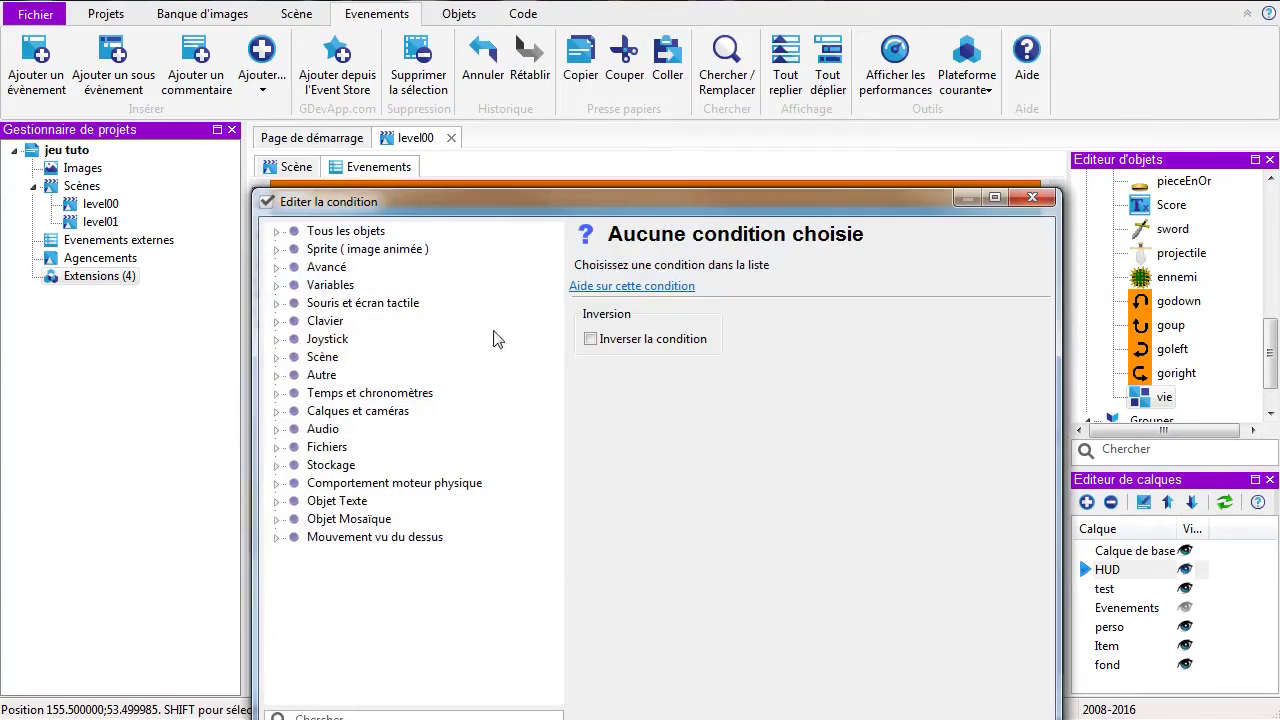
{"action": "left_click", "coordinate": [277, 249]}
{"action": "left_click_drag", "start_coordinate": [370, 203], "coordinate": [381, 83]}
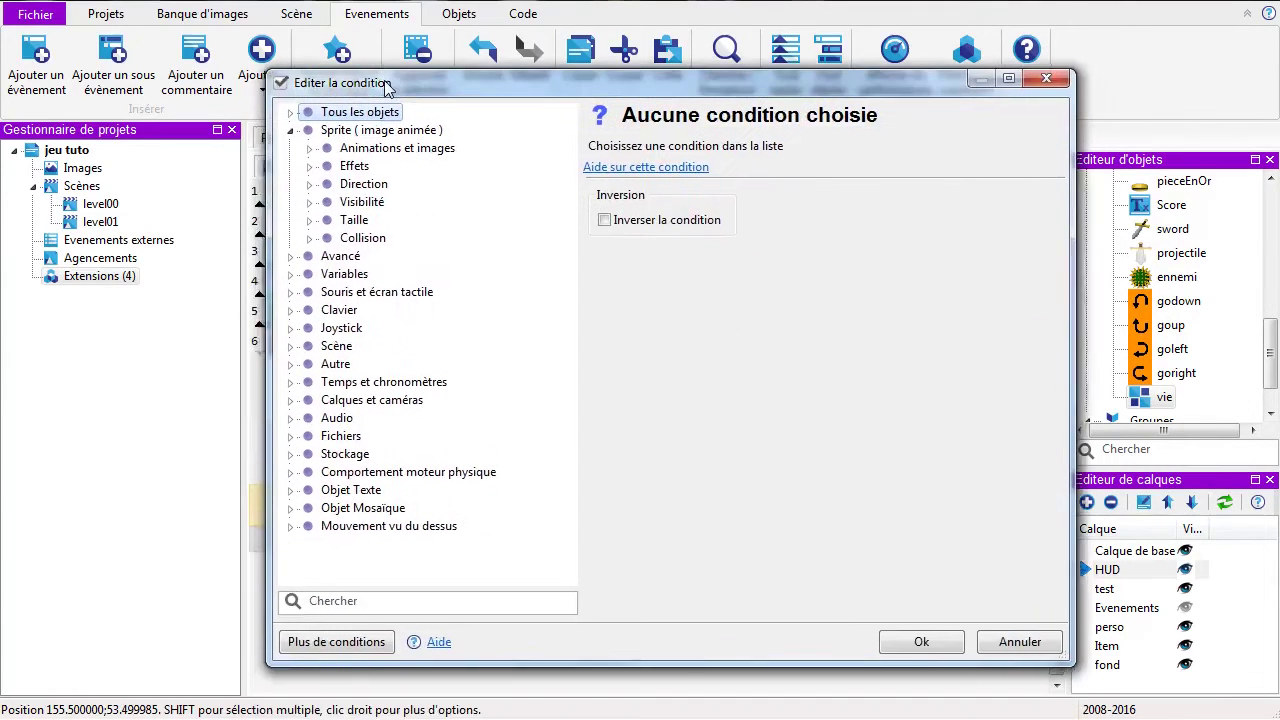
{"action": "left_click", "coordinate": [306, 240]}
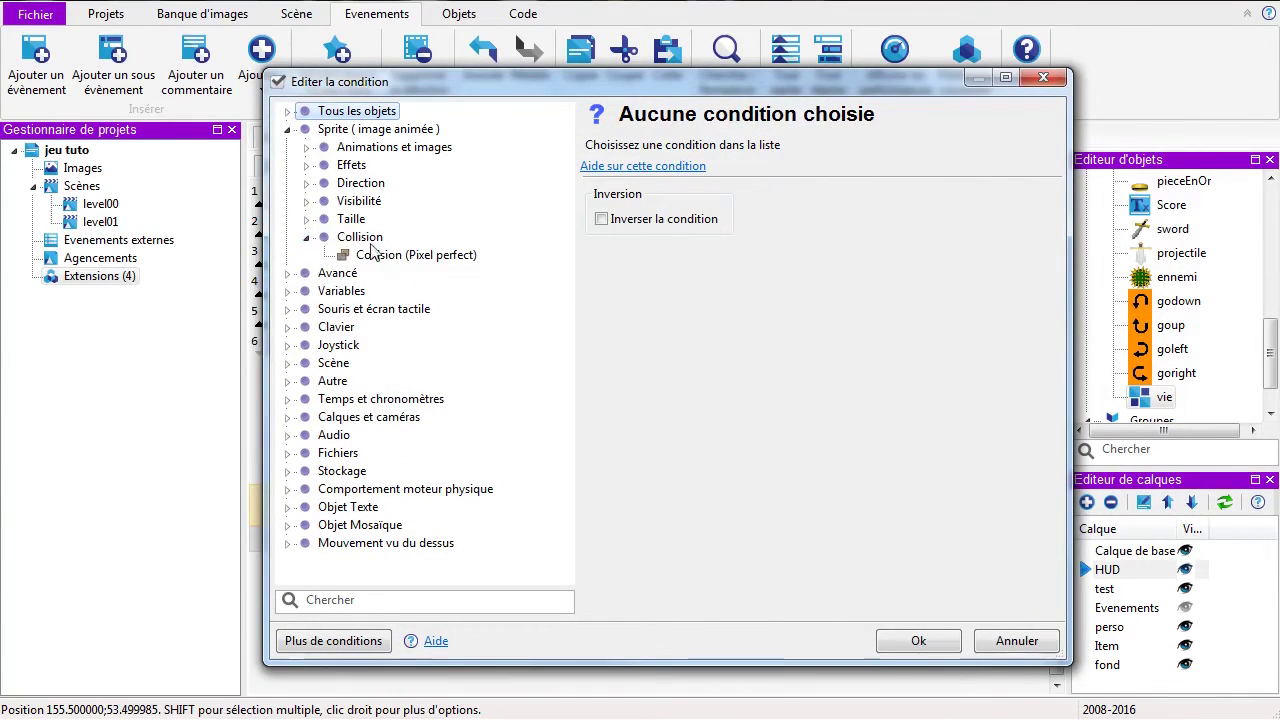
{"action": "left_click", "coordinate": [385, 255]}
{"action": "left_click", "coordinate": [1044, 241]}
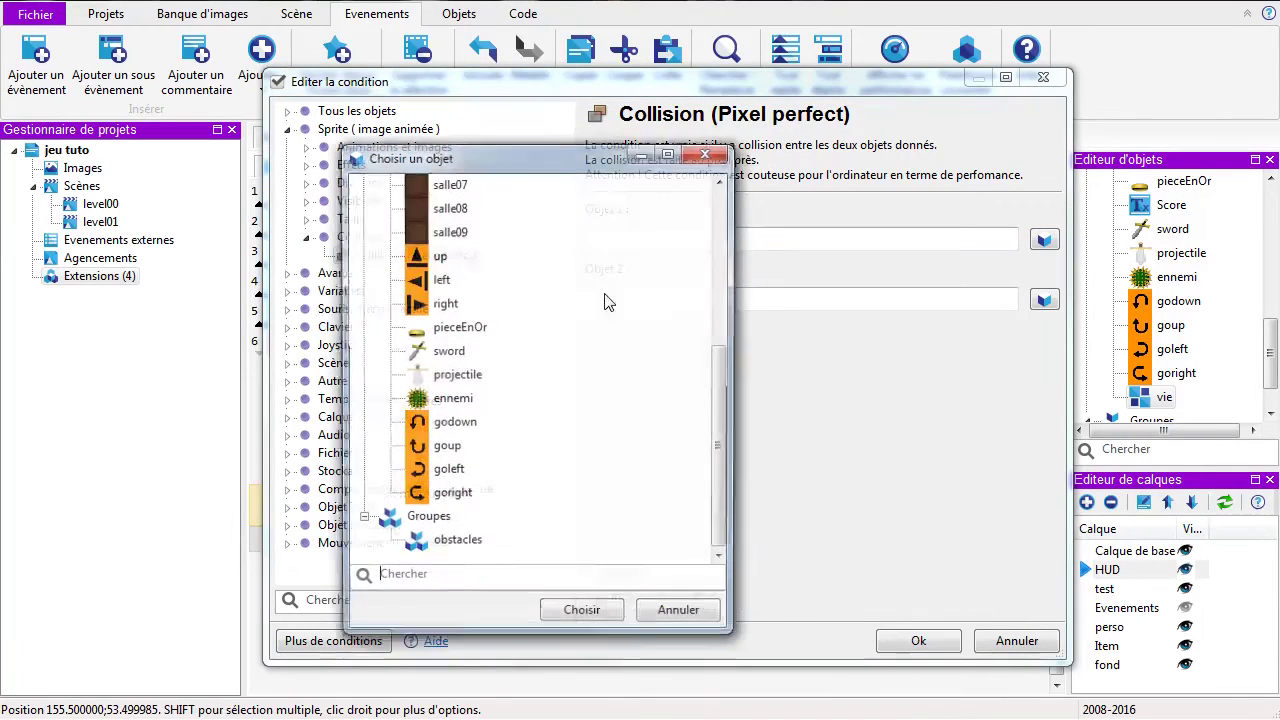
{"action": "scroll", "coordinate": [731, 360], "scroll_direction": "up", "scroll_amount": 4}
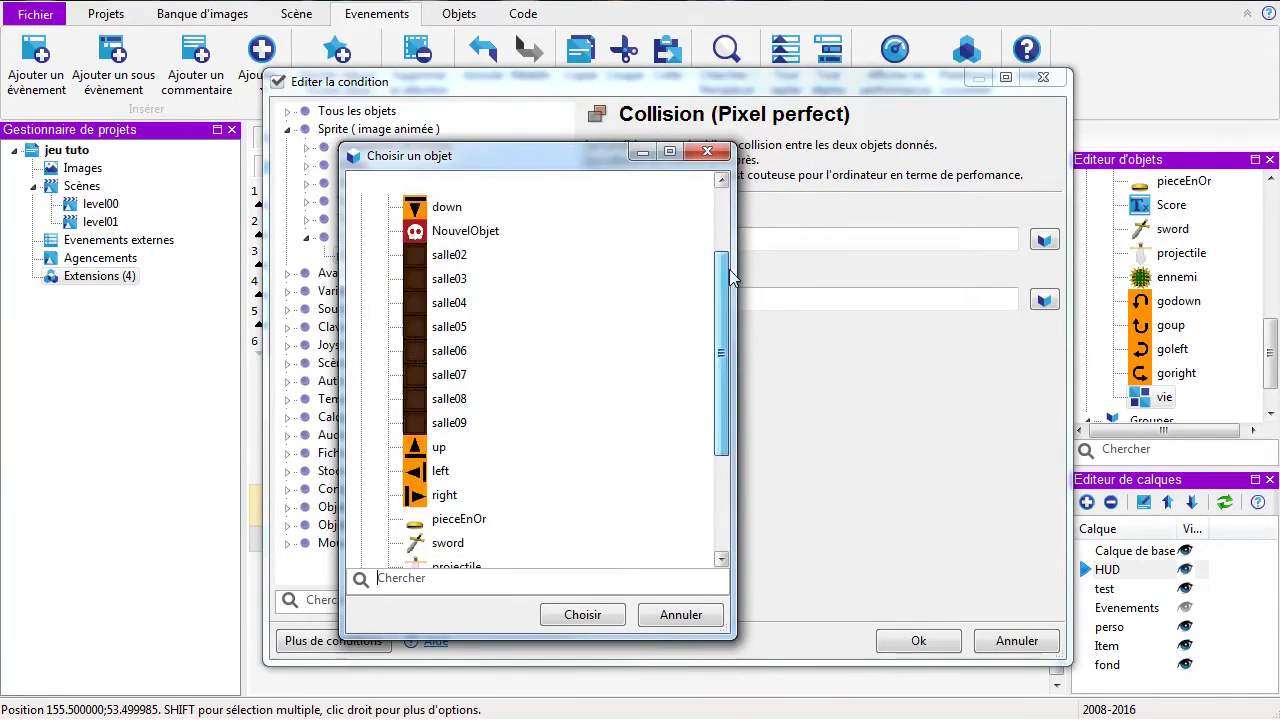
{"action": "left_click", "coordinate": [448, 255]}
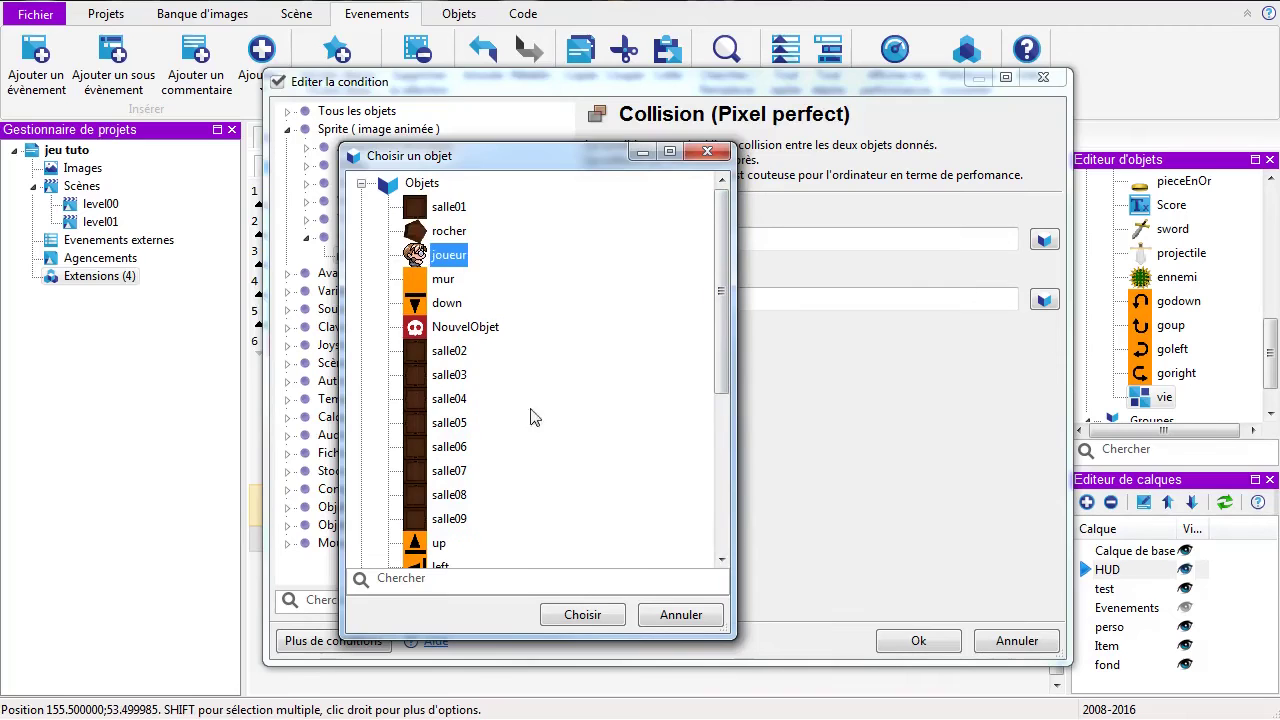
{"action": "left_click", "coordinate": [555, 613]}
{"action": "left_click", "coordinate": [1044, 300]}
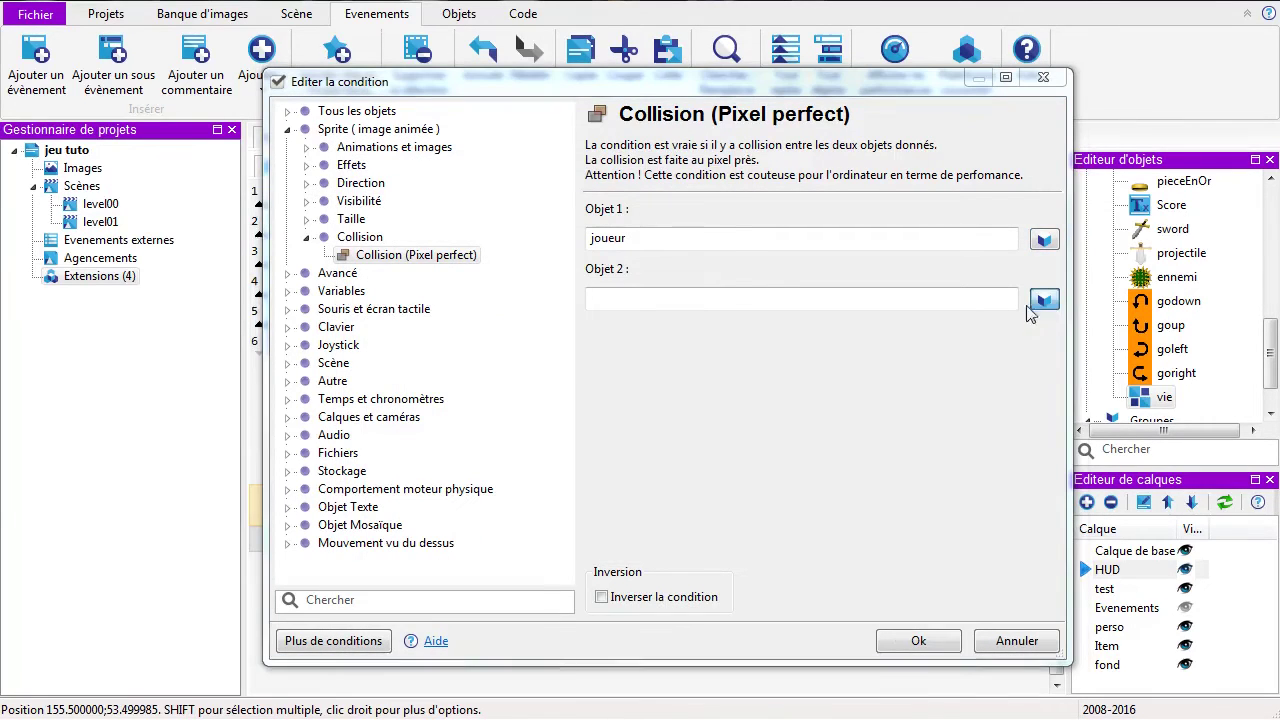
{"action": "left_click", "coordinate": [451, 405]}
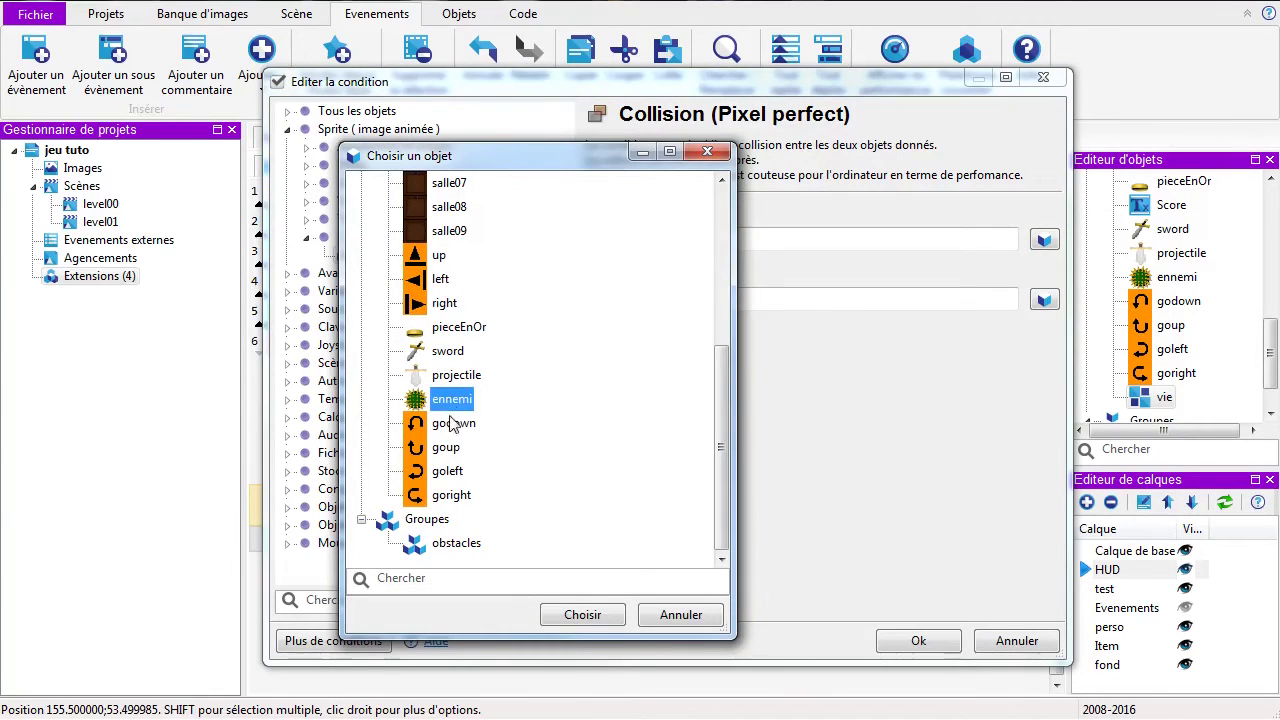
{"action": "left_click", "coordinate": [580, 614]}
{"action": "left_click", "coordinate": [918, 640]}
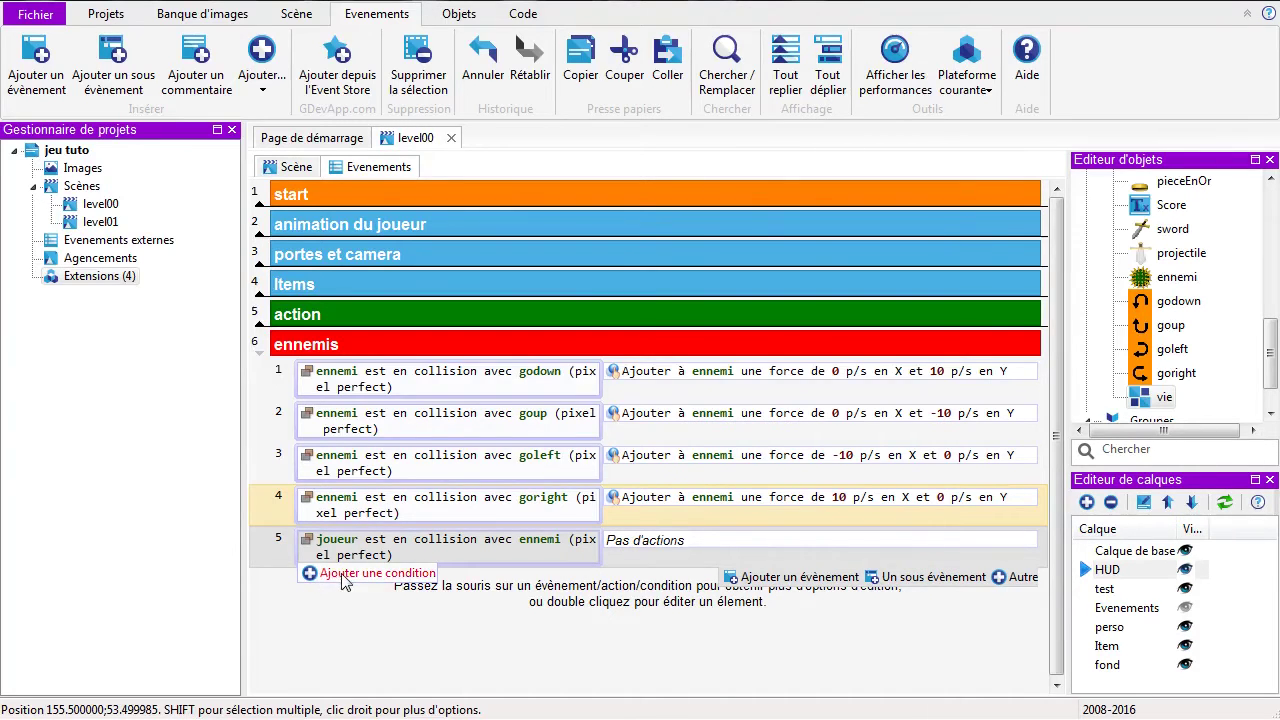
Step: Add the advanced "Déclencher une seule fois tant que les conditions sont vraies" condition to the joueur–ennemi collision event
{"action": "left_click", "coordinate": [322, 578]}
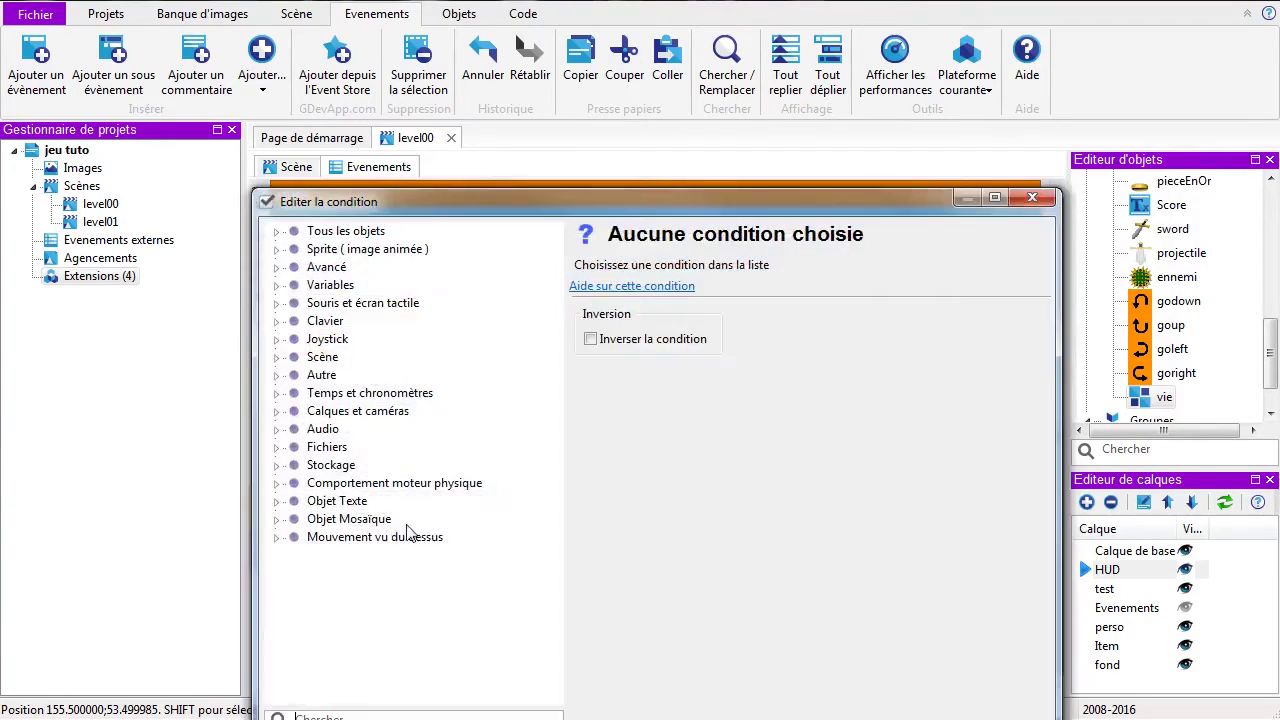
{"action": "left_click", "coordinate": [276, 267]}
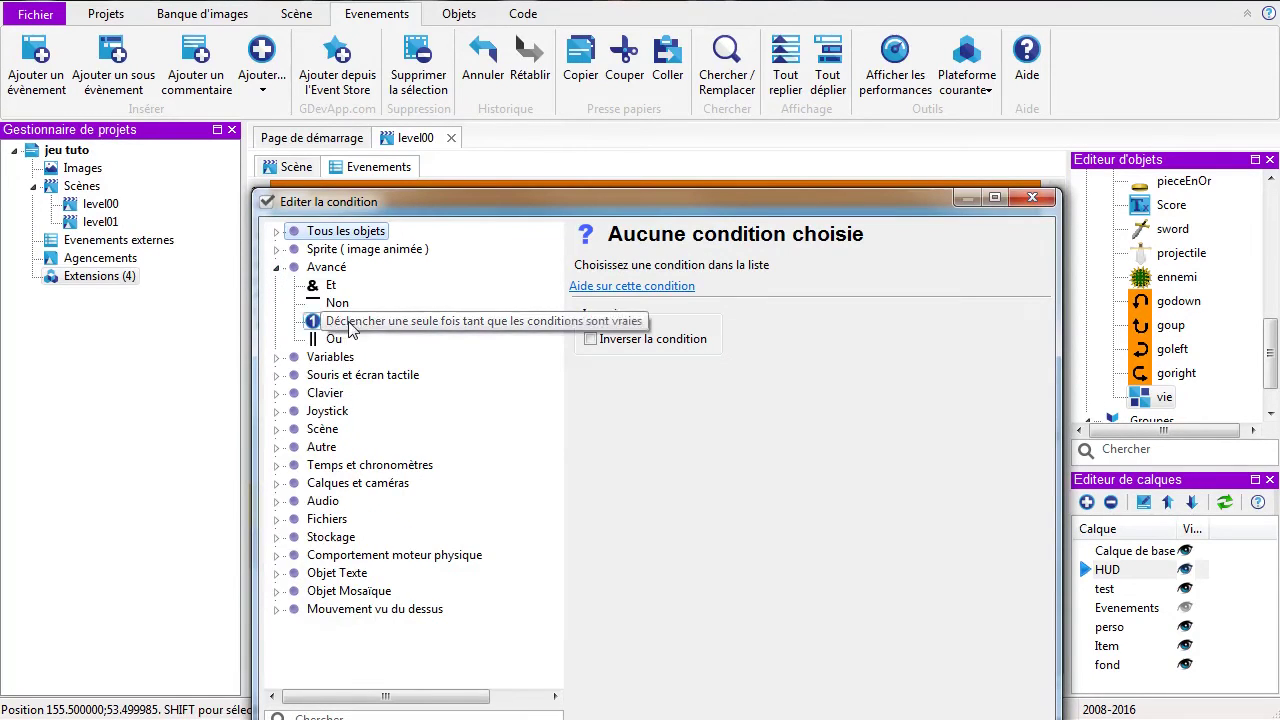
{"action": "left_click", "coordinate": [400, 321]}
{"action": "key", "text": "Return"}
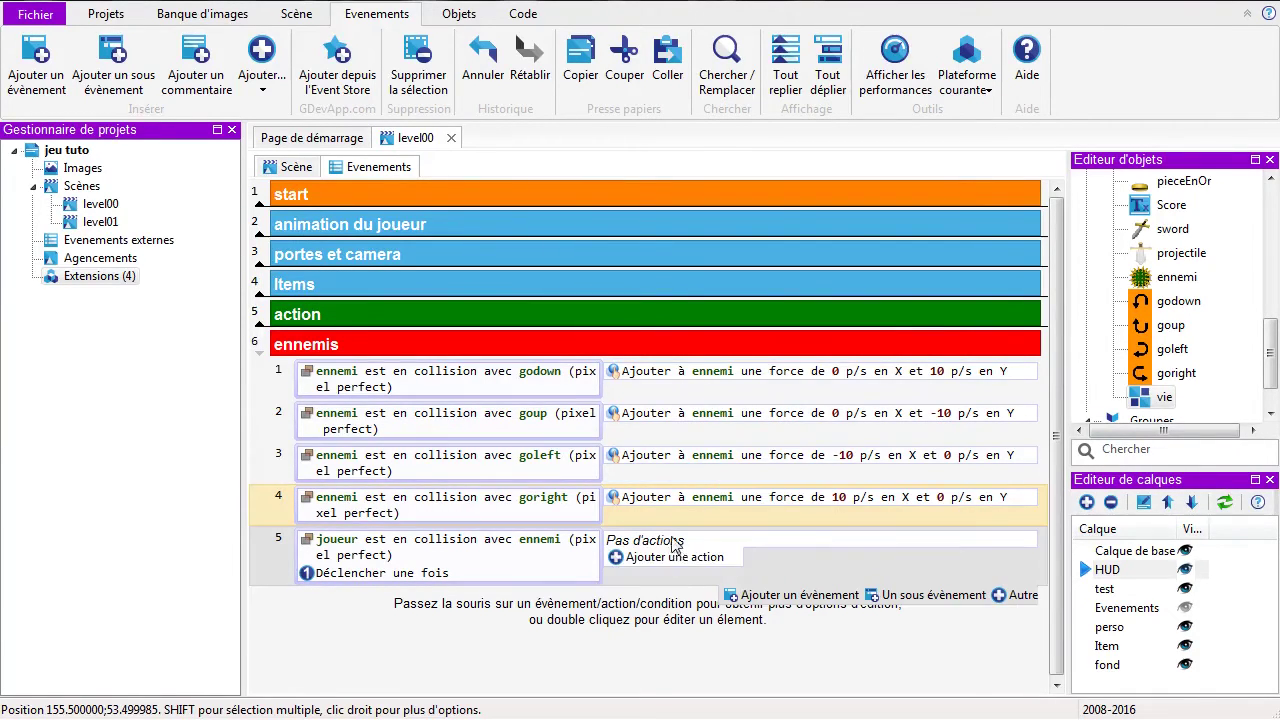
Step: Begin a Mosaïque object Largeur action in the joueur–ennemi collision event, with vie as its object
{"action": "left_click", "coordinate": [655, 558]}
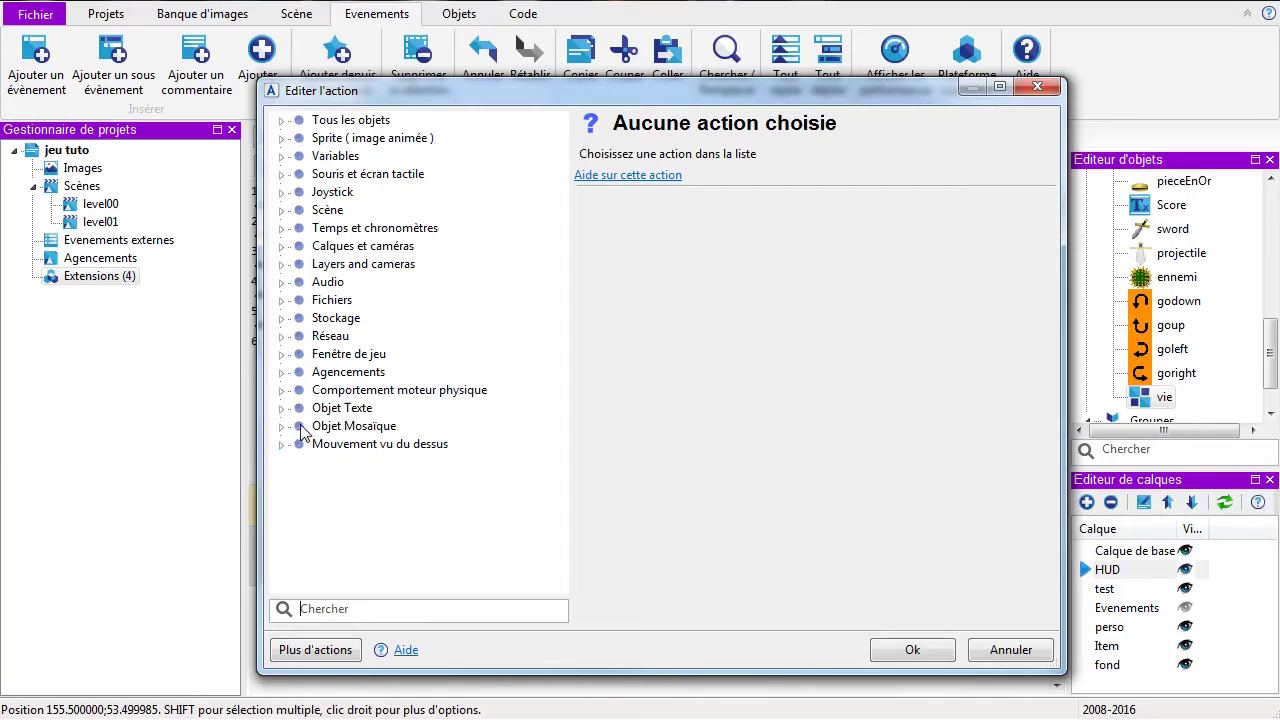
{"action": "left_click", "coordinate": [281, 427]}
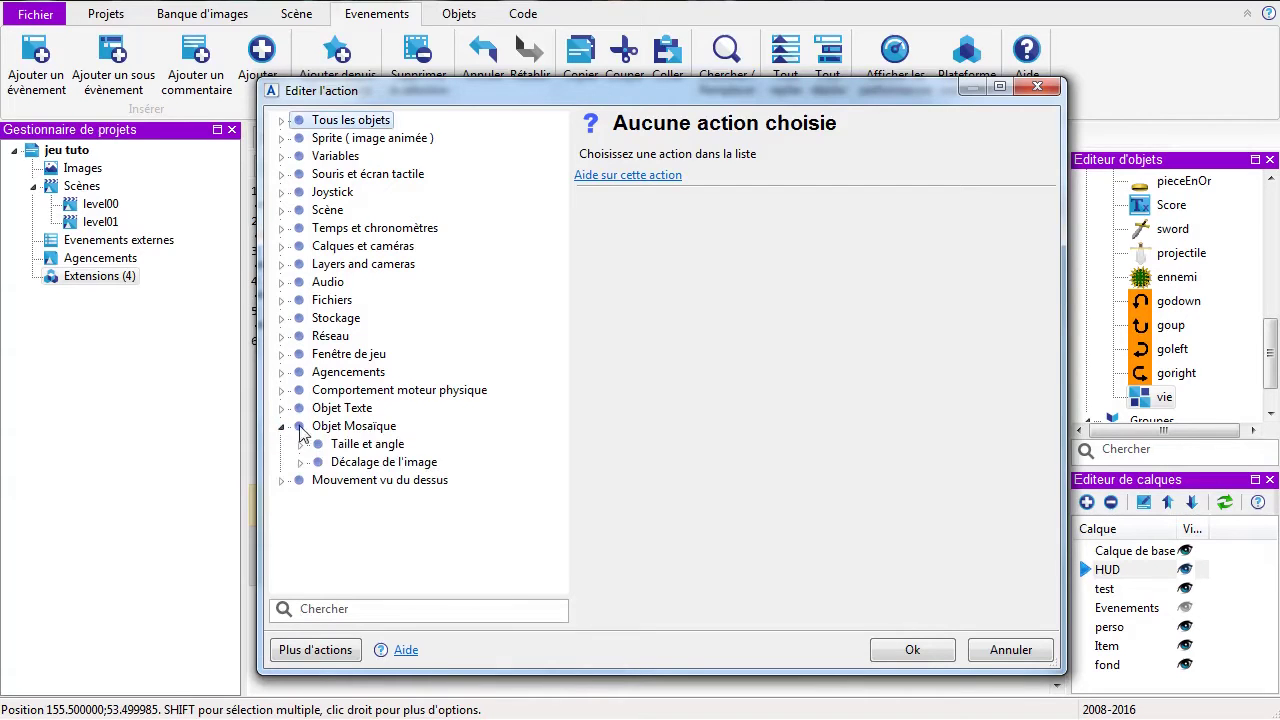
{"action": "left_click", "coordinate": [300, 445]}
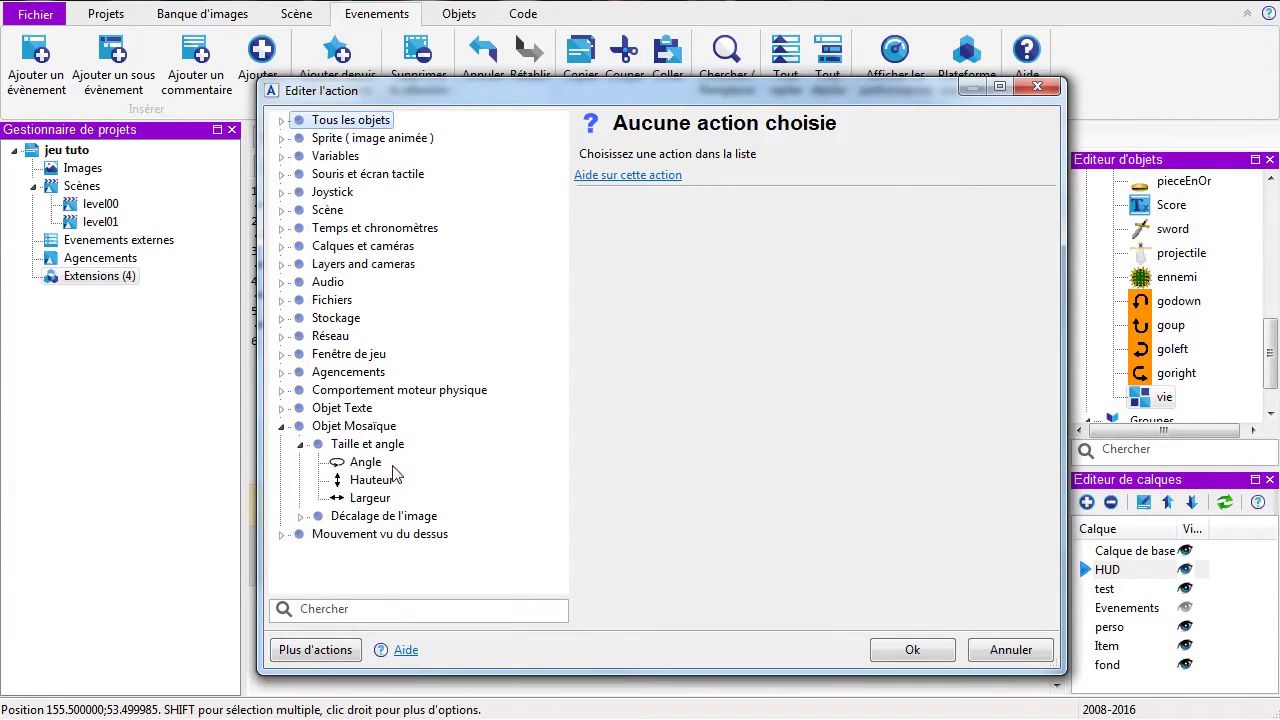
{"action": "left_click", "coordinate": [369, 498]}
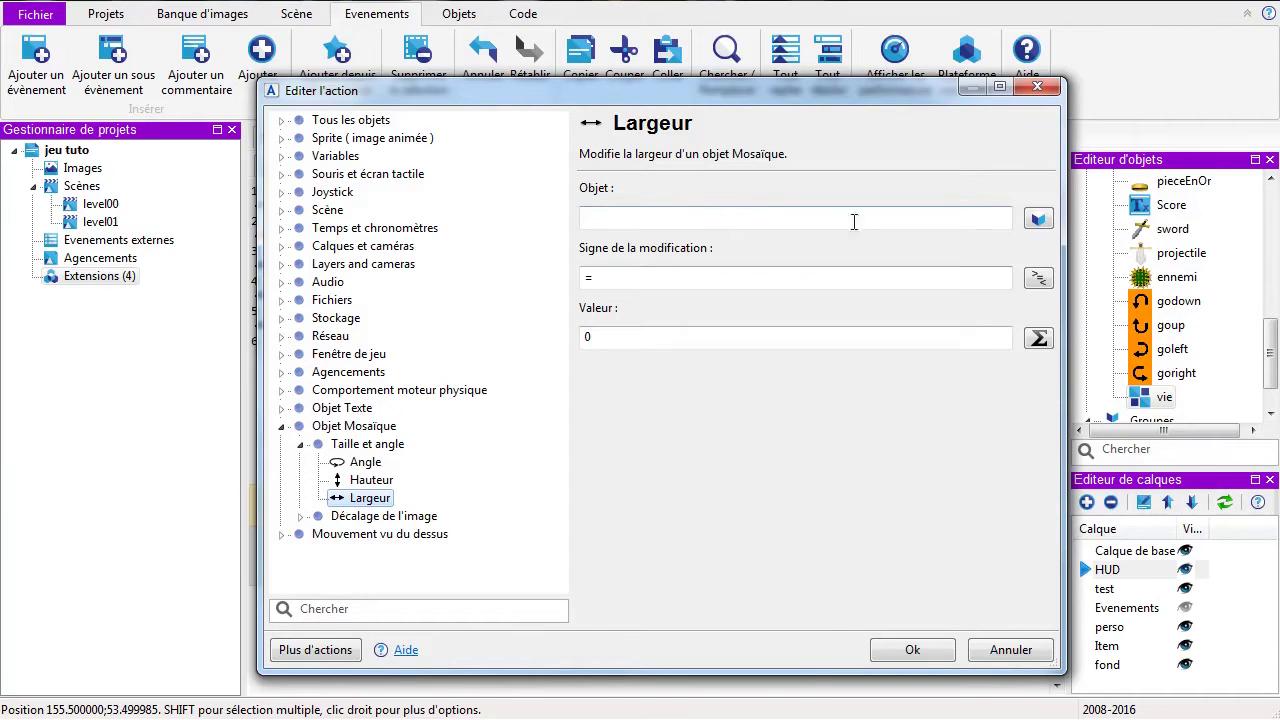
{"action": "left_click", "coordinate": [1039, 219]}
{"action": "left_click", "coordinate": [415, 219]}
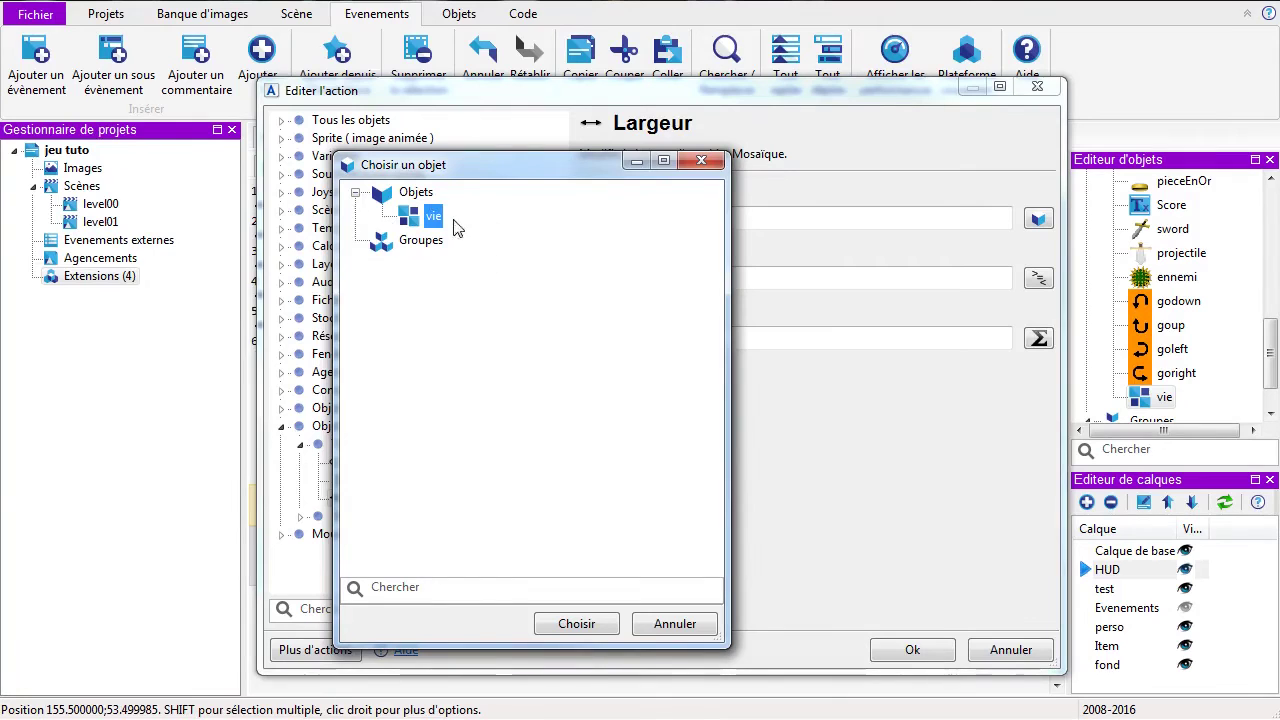
{"action": "left_click", "coordinate": [582, 624]}
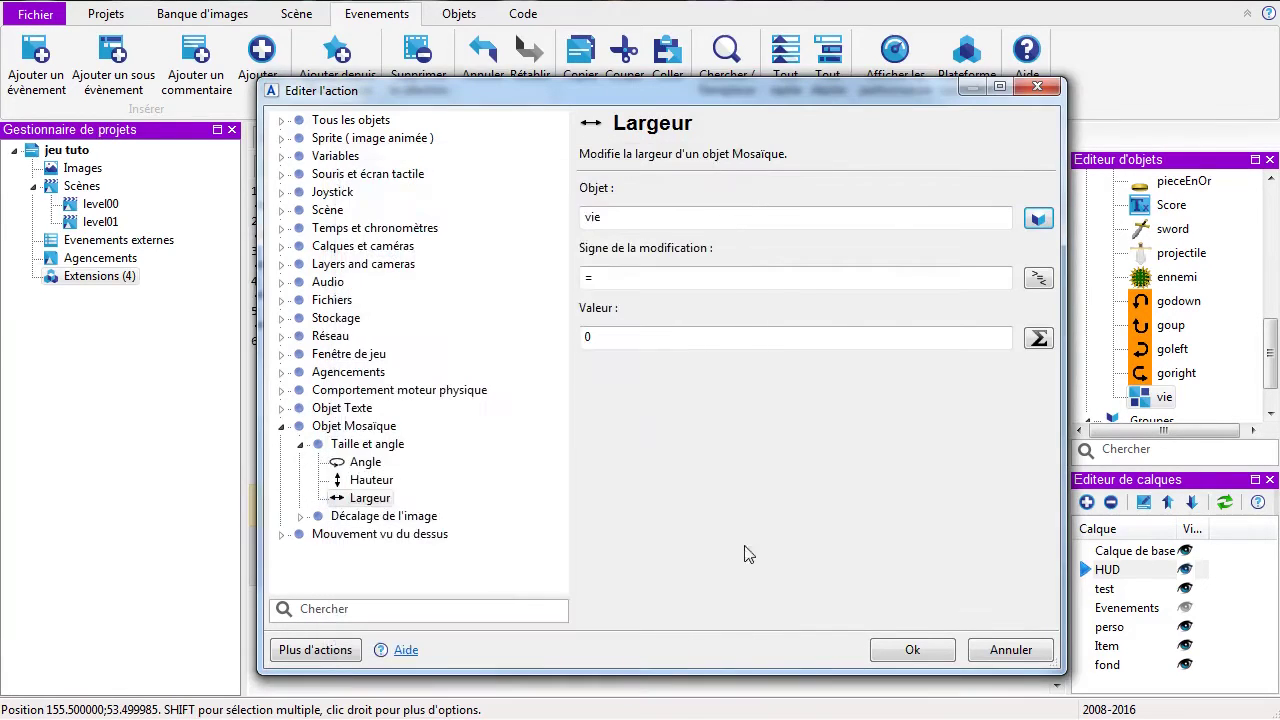
Step: Configure the Largeur action on the vie object to subtract 20 from its width
{"action": "left_click", "coordinate": [1038, 278]}
{"action": "left_click", "coordinate": [405, 257]}
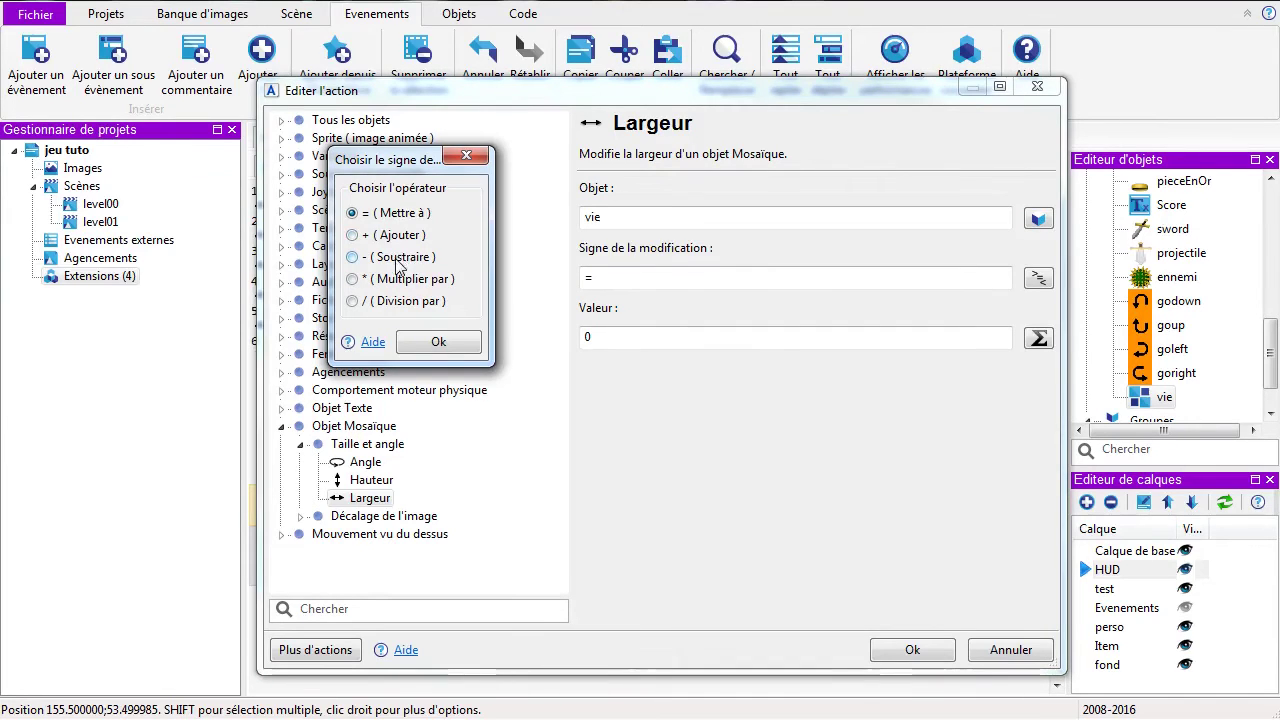
{"action": "left_click", "coordinate": [438, 342]}
{"action": "left_click_drag", "start_coordinate": [629, 334], "coordinate": [583, 337]}
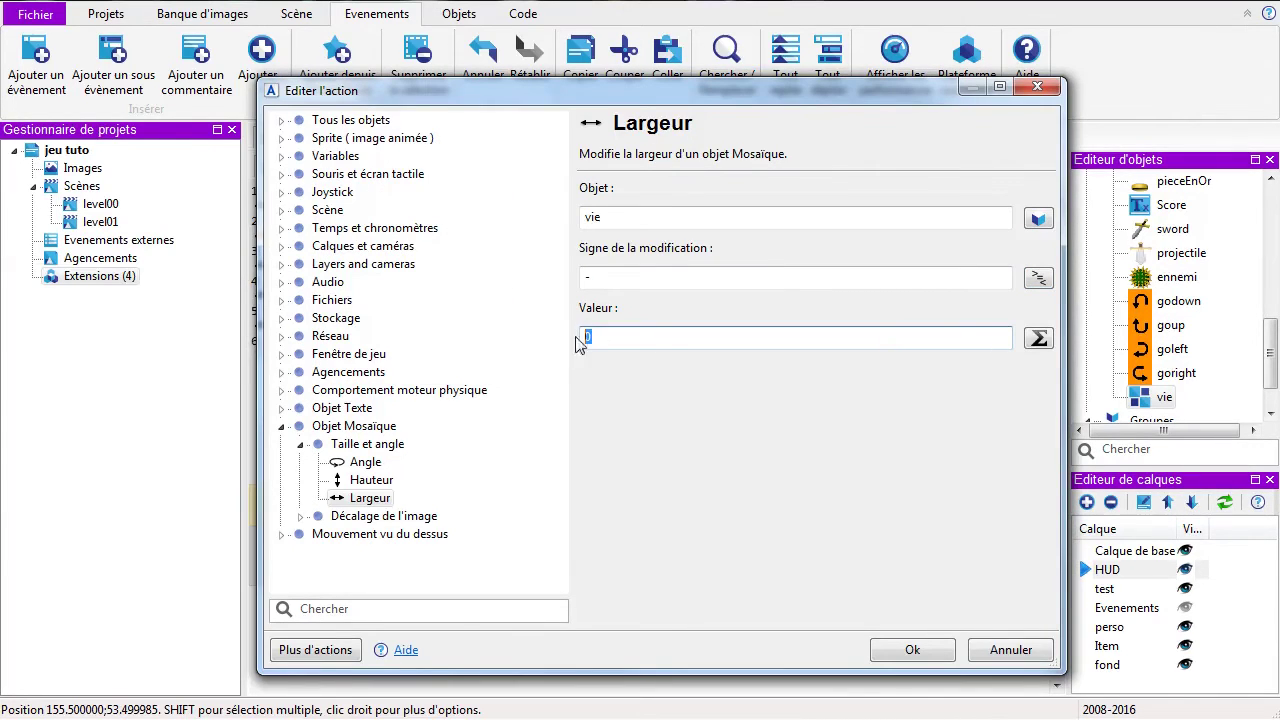
{"action": "type", "text": "20"}
{"action": "left_click", "coordinate": [905, 650]}
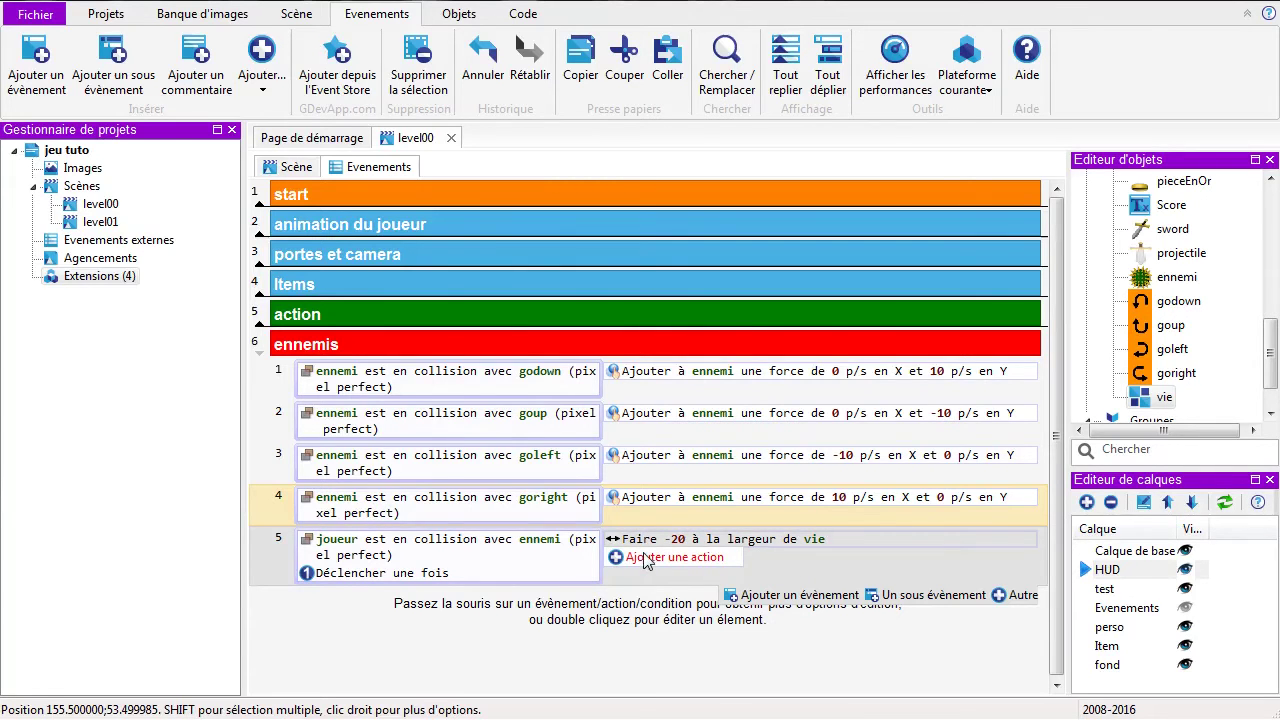
Step: Add a Jouer un son action with Hit_Hurt8.wav to the joueur–ennemi collision event
{"action": "left_click", "coordinate": [660, 557]}
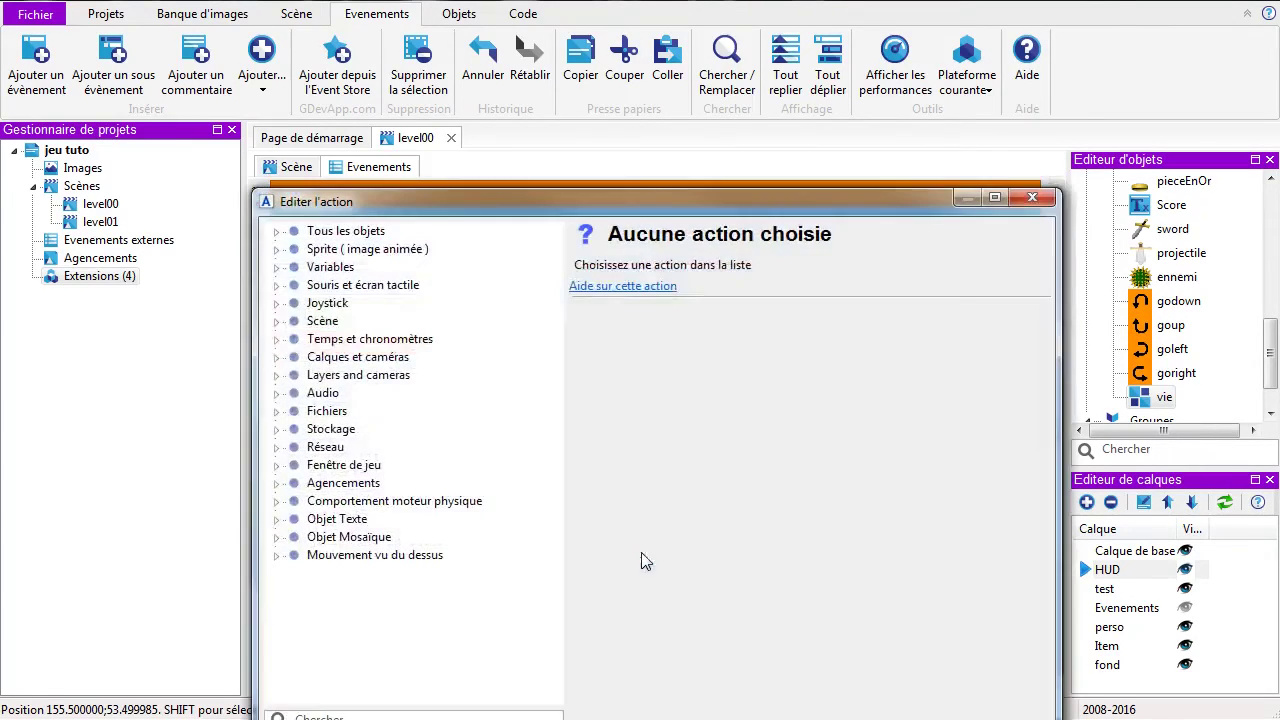
{"action": "left_click", "coordinate": [277, 394]}
{"action": "left_click", "coordinate": [354, 483]}
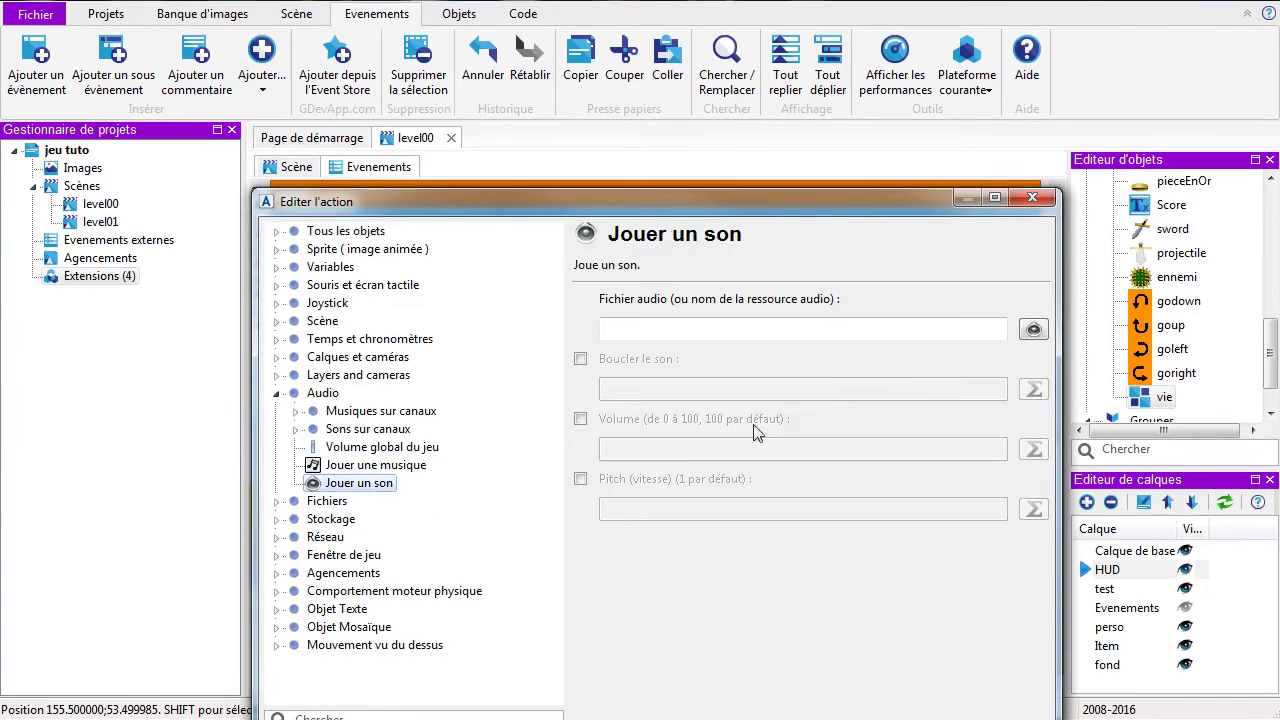
{"action": "left_click", "coordinate": [1033, 329]}
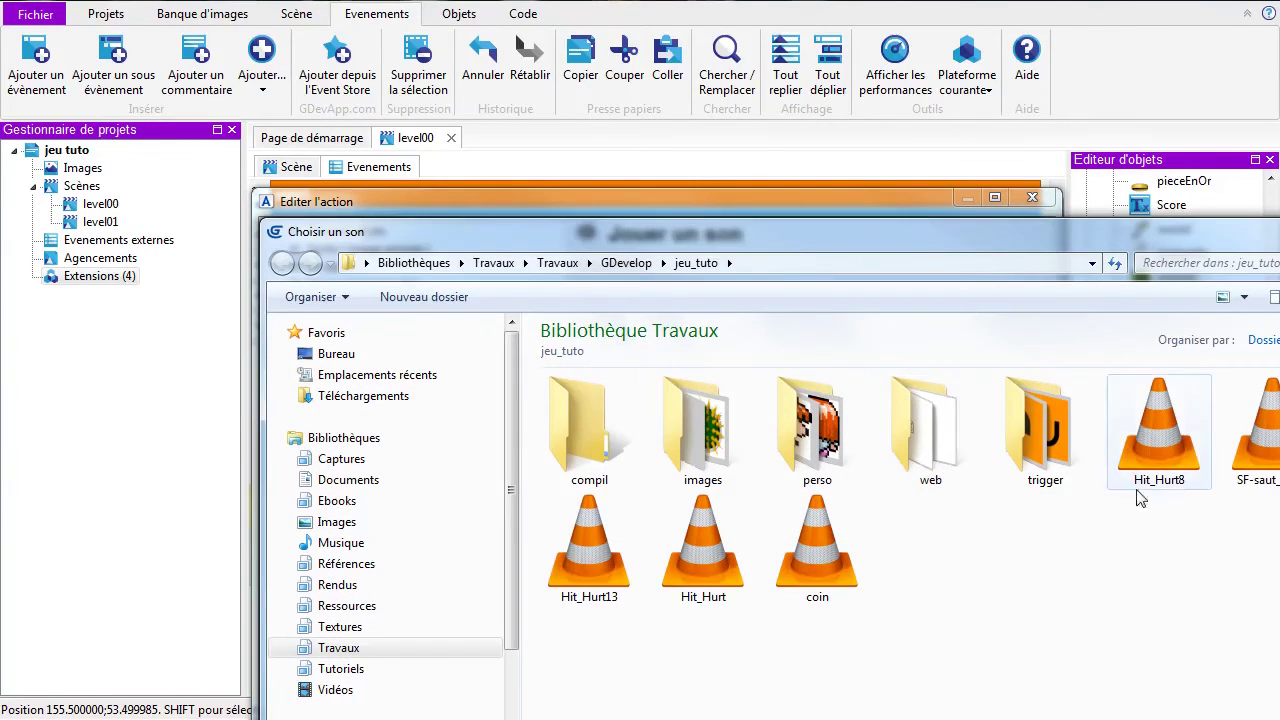
{"action": "left_click", "coordinate": [1165, 455]}
{"action": "key", "text": "Return"}
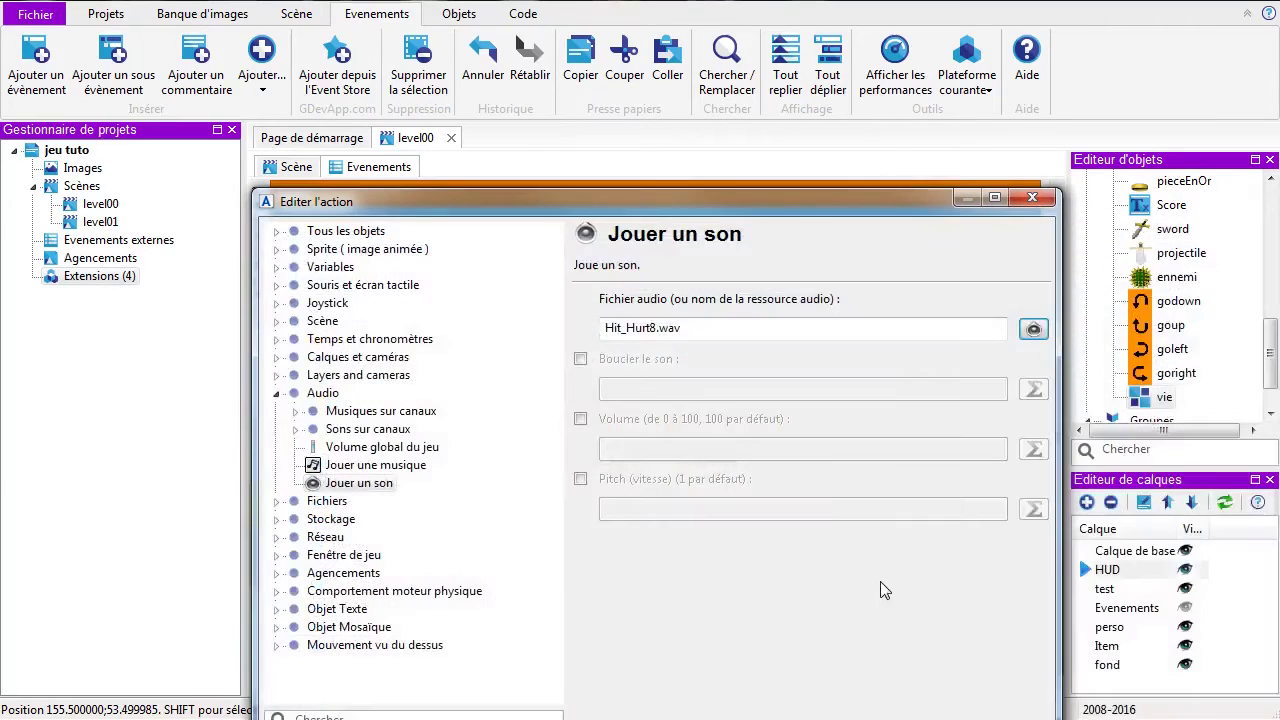
{"action": "key", "text": "Return"}
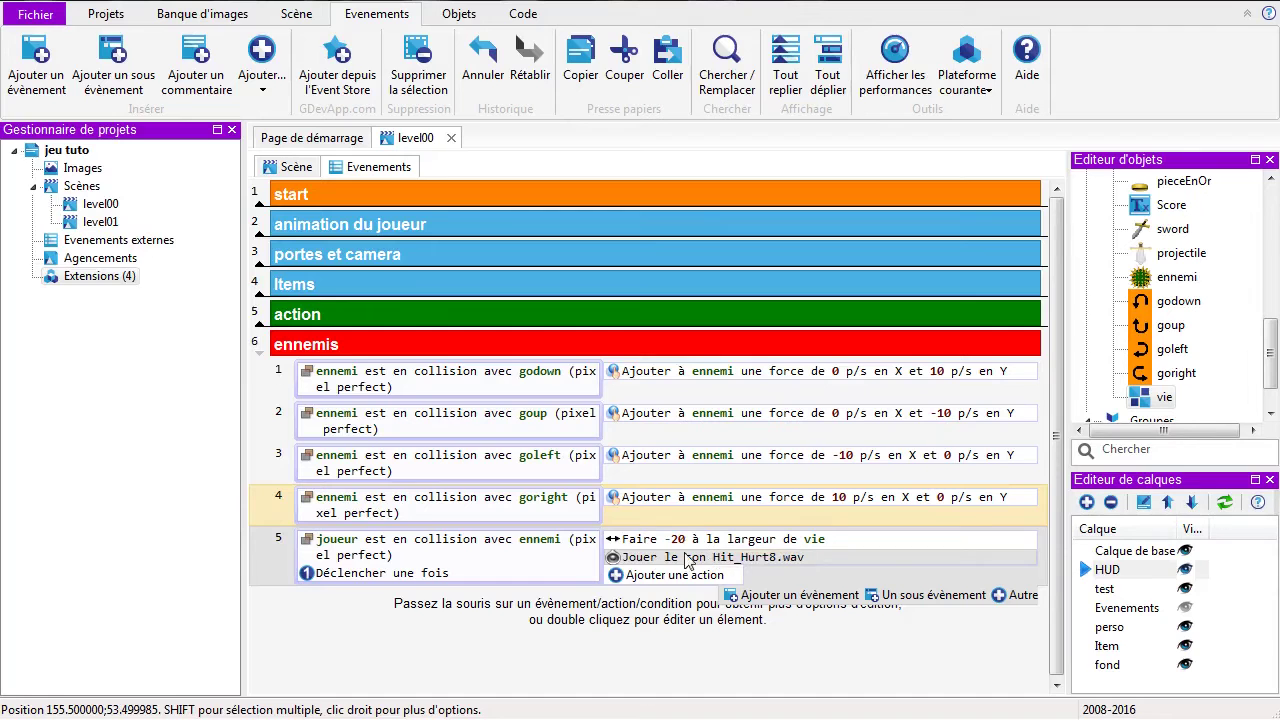
Step: Add an action of the type "Ajouter une force pour aller vers un objet" to the joueur–ennemi collision event
{"action": "left_click", "coordinate": [632, 577]}
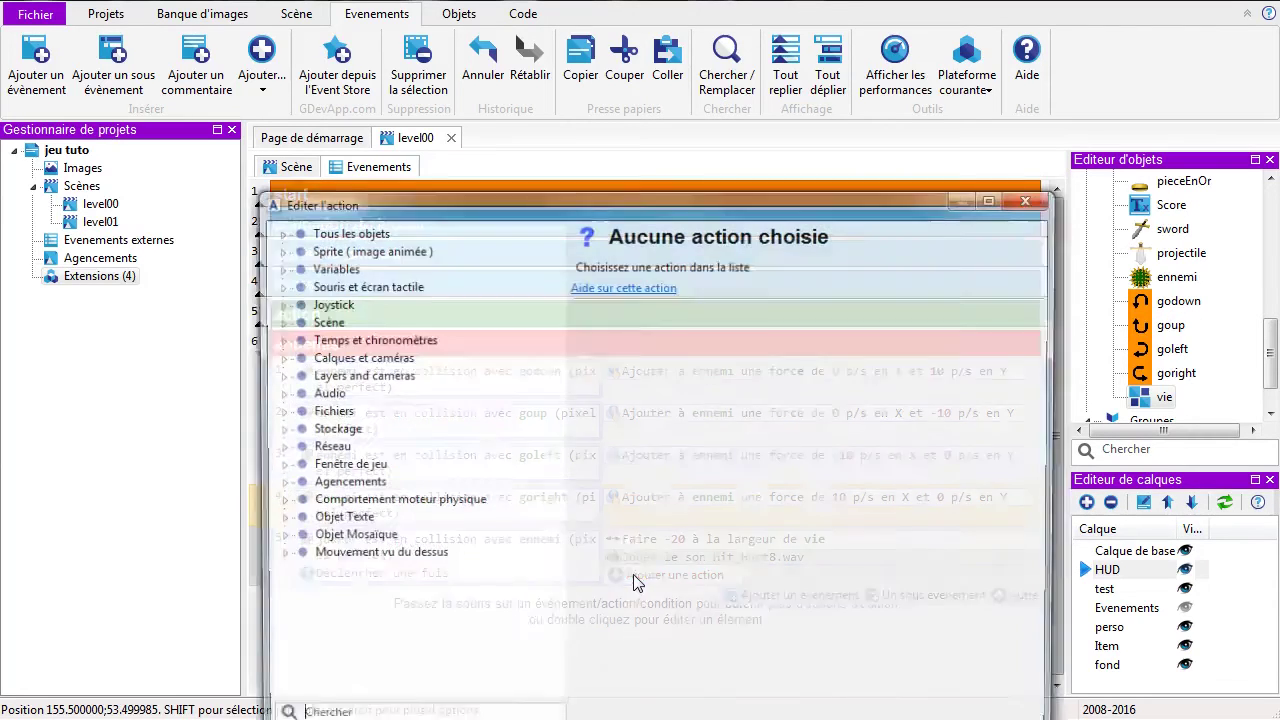
{"action": "left_click_drag", "start_coordinate": [616, 201], "coordinate": [610, 75]}
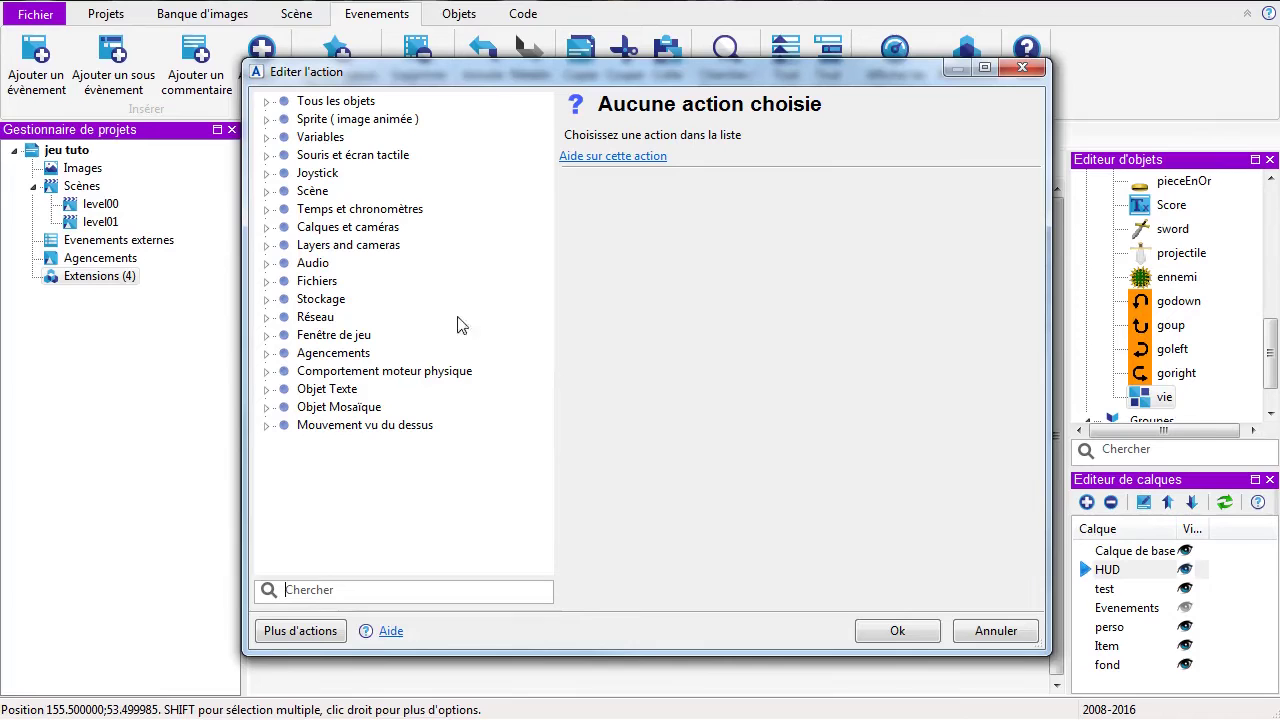
{"action": "left_click", "coordinate": [266, 102]}
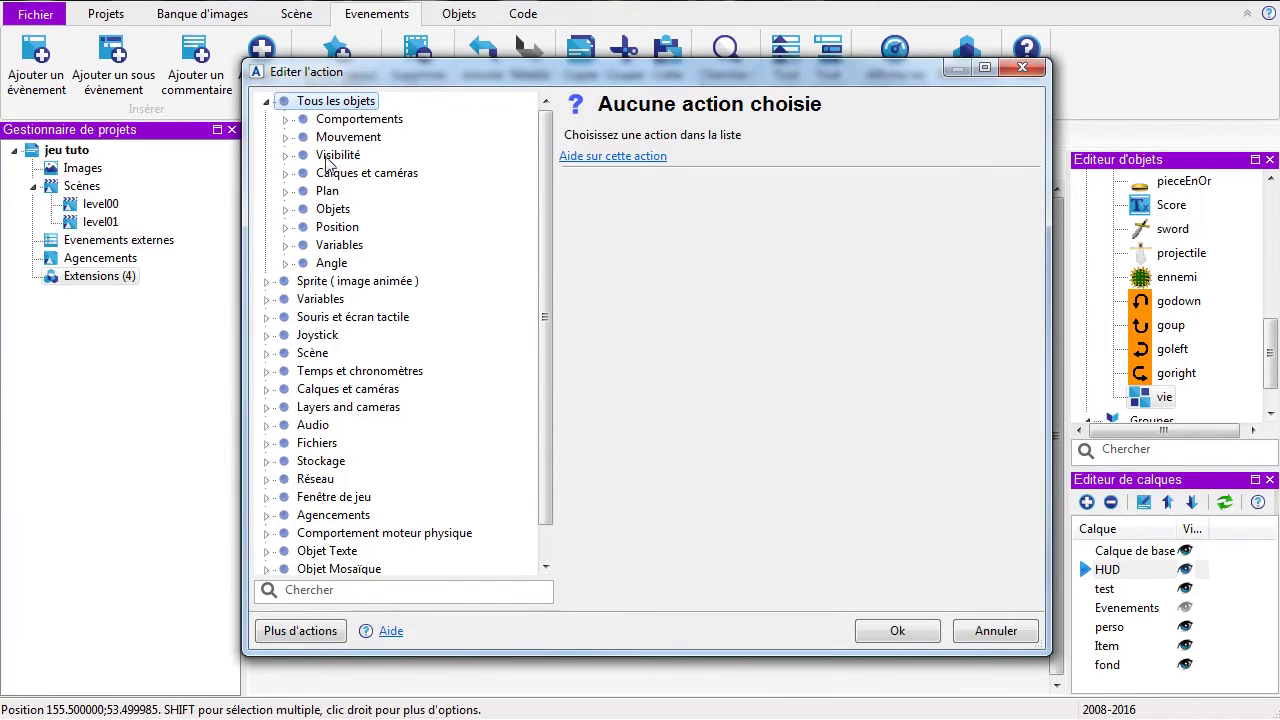
{"action": "left_click", "coordinate": [285, 138]}
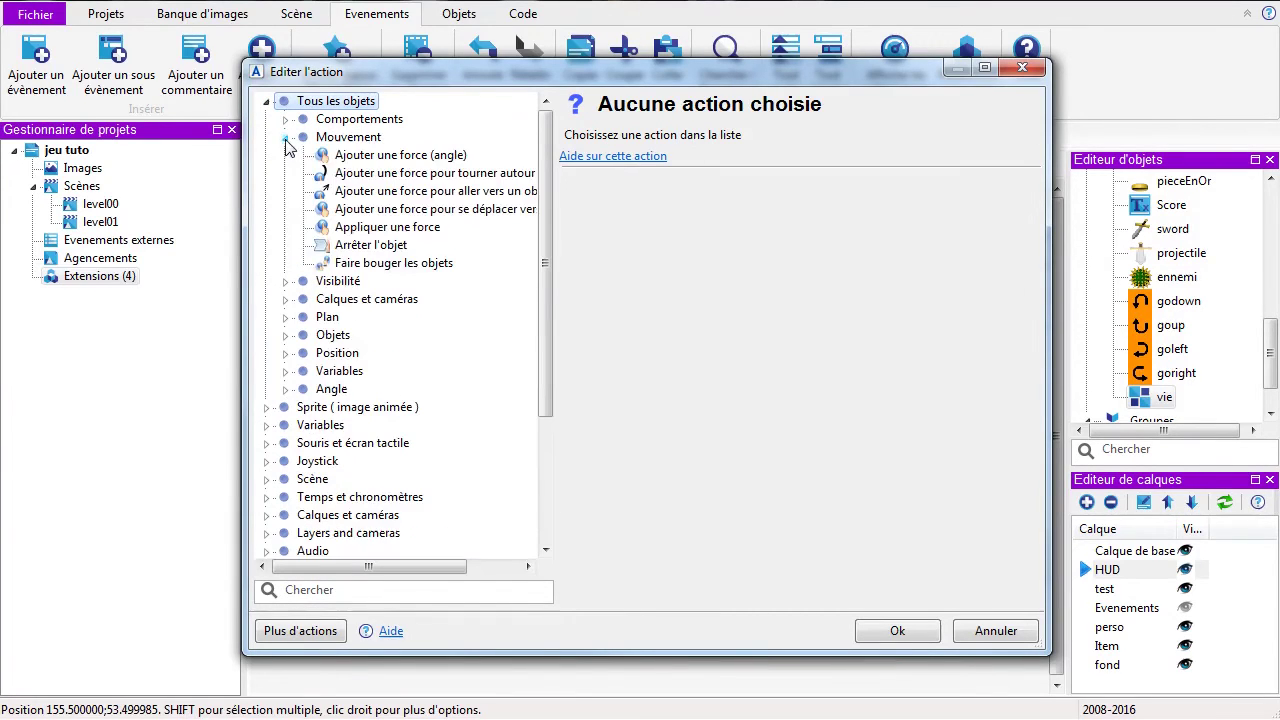
{"action": "left_click", "coordinate": [396, 192]}
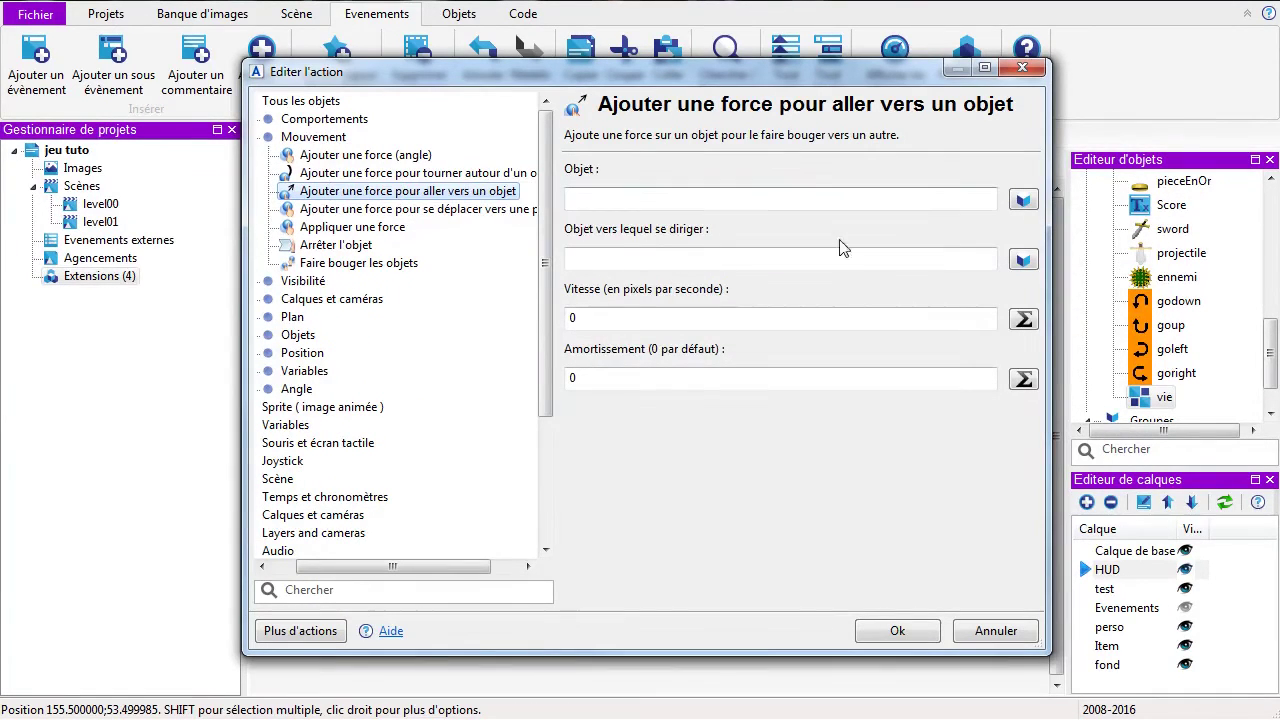
Step: Choose joueur as the object that receives the force and ennemi as the object it heads towards
{"action": "left_click", "coordinate": [1023, 201]}
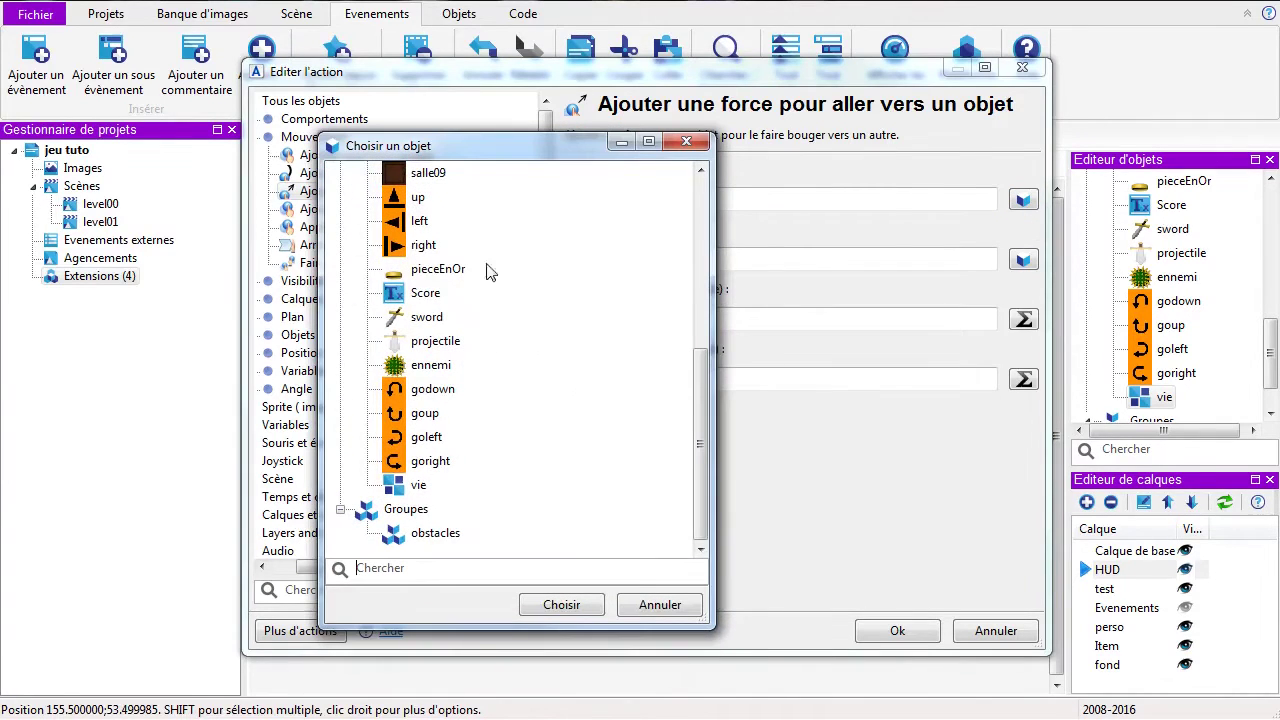
{"action": "left_click", "coordinate": [701, 242]}
{"action": "left_click", "coordinate": [428, 245]}
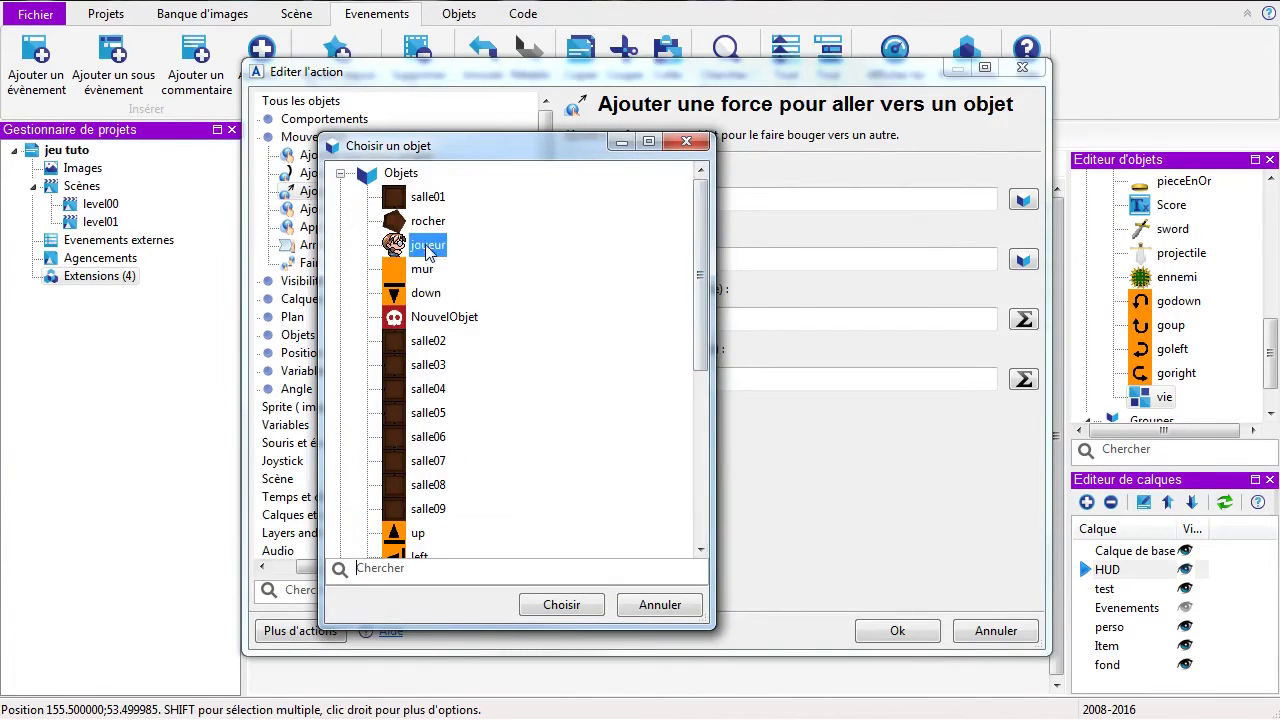
{"action": "left_click", "coordinate": [548, 605]}
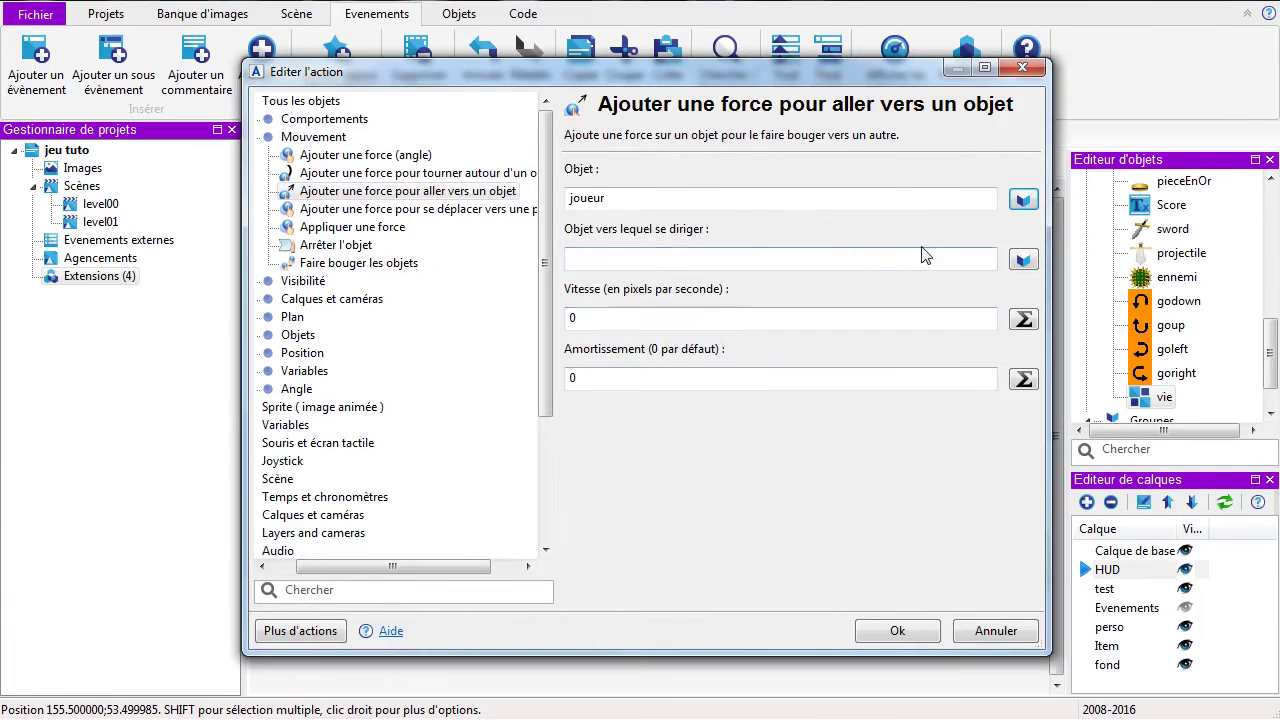
{"action": "left_click", "coordinate": [1023, 262]}
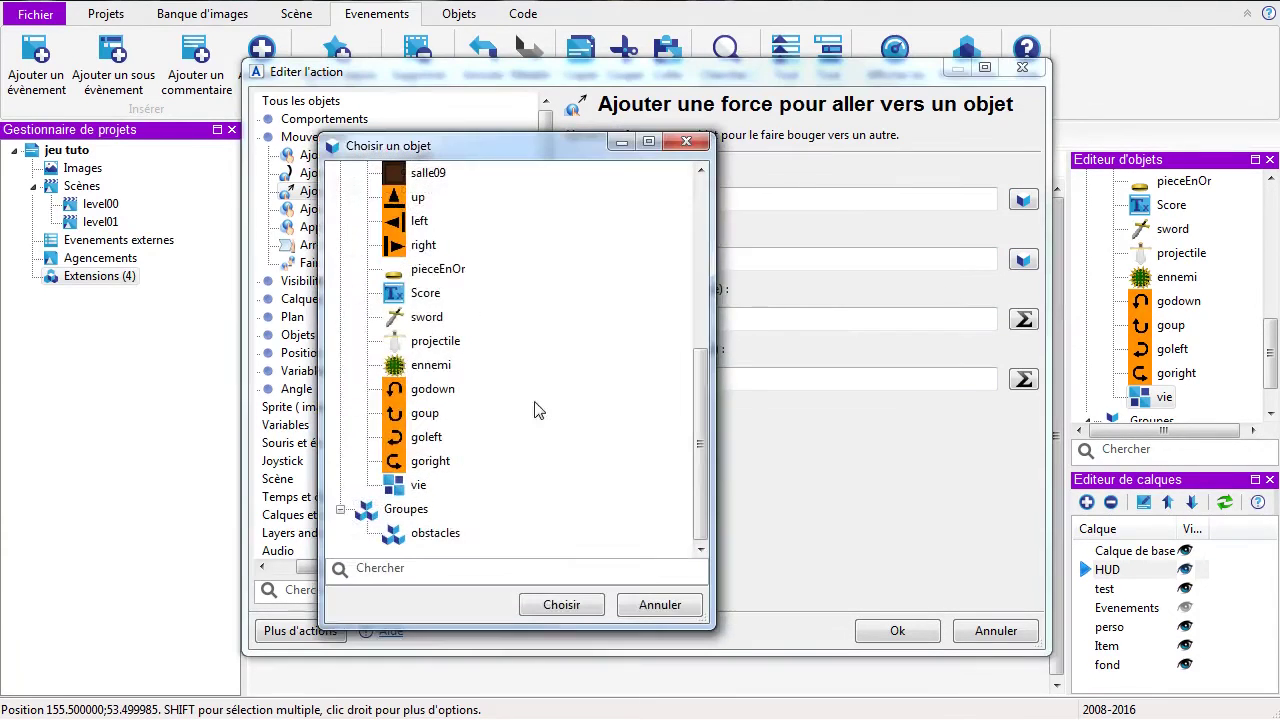
{"action": "left_click", "coordinate": [432, 366]}
{"action": "left_click", "coordinate": [561, 607]}
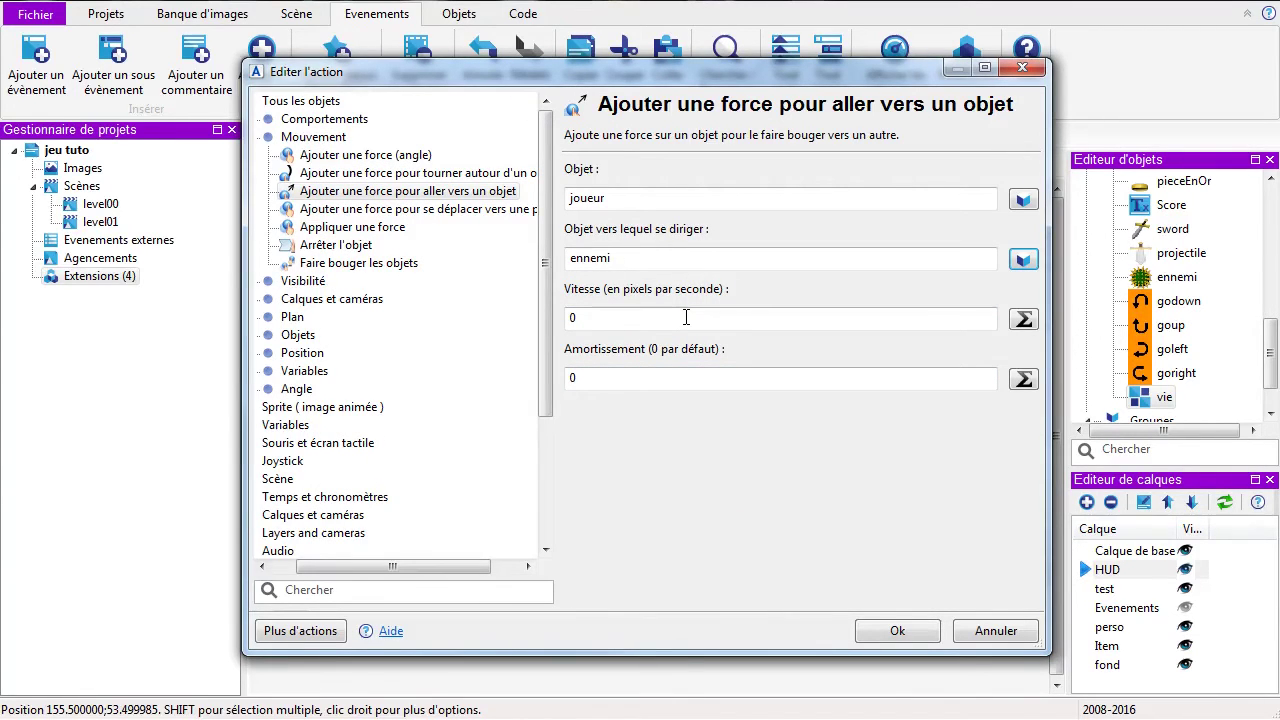
Step: Set the force's speed to -4000 pixels per second, leave the damping at 0, and validate the action
{"action": "left_click", "coordinate": [686, 317]}
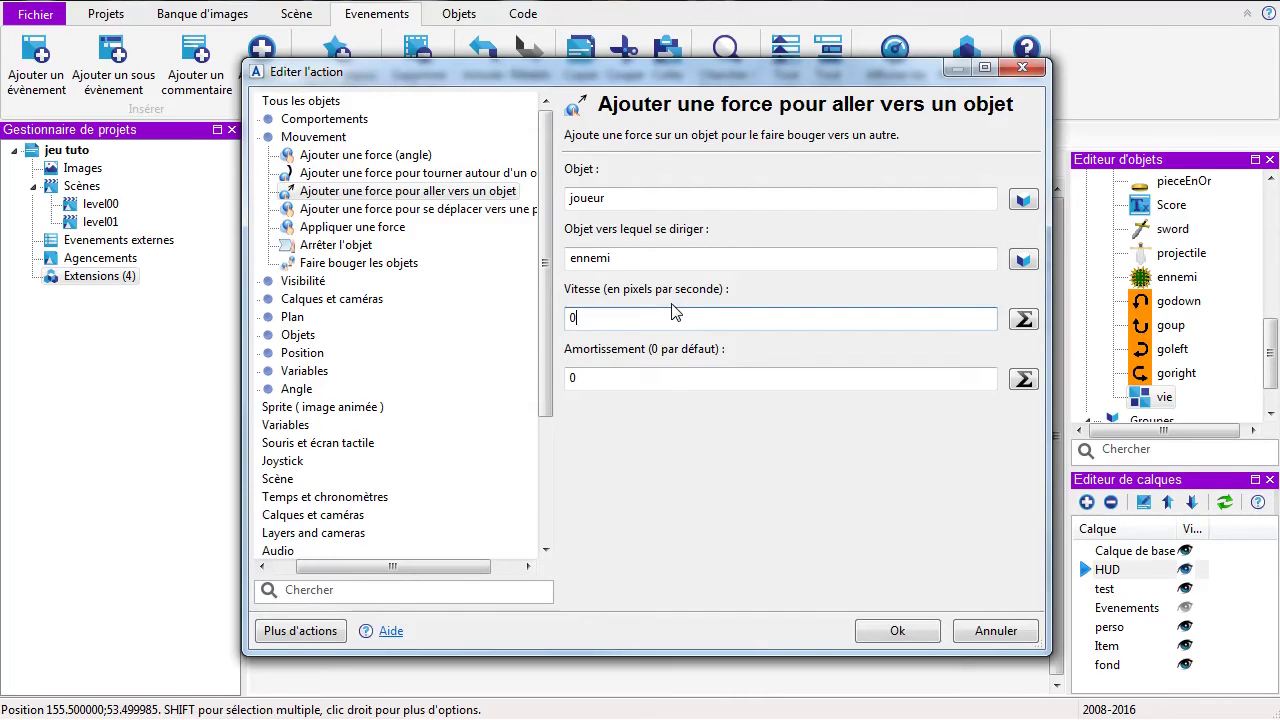
{"action": "type", "text": "-4000"}
{"action": "left_click", "coordinate": [704, 378]}
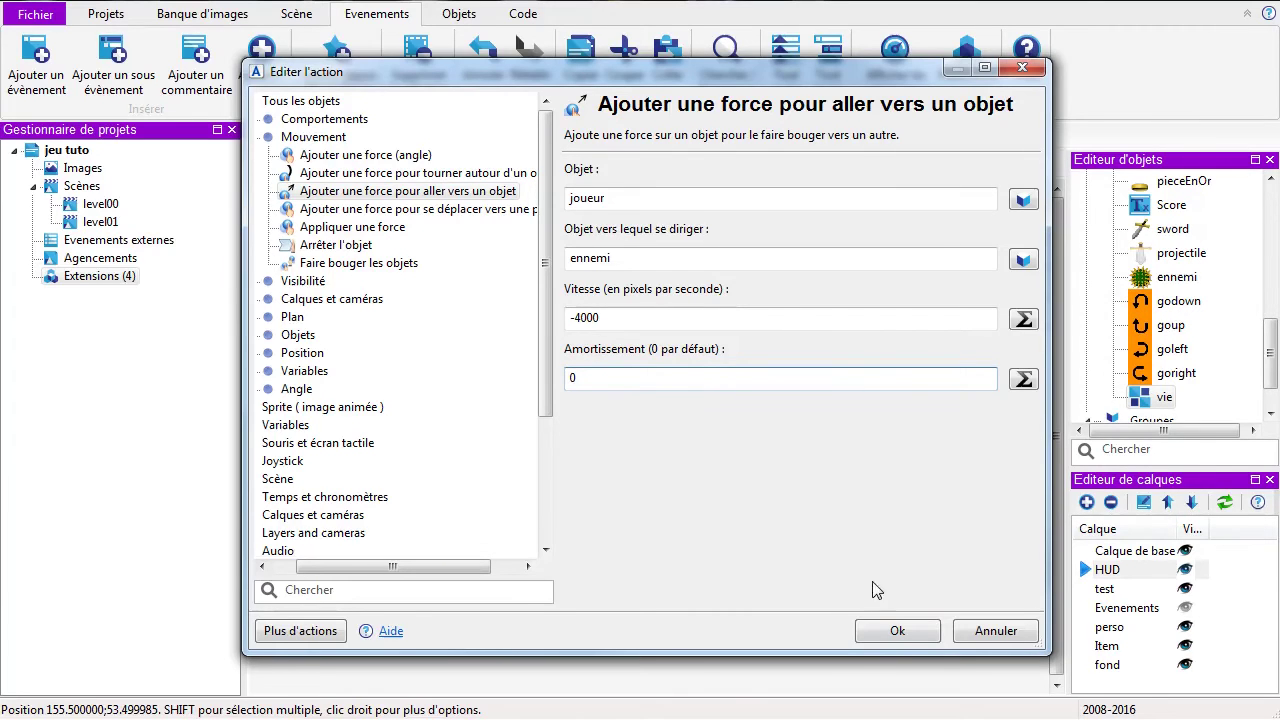
{"action": "left_click", "coordinate": [897, 631]}
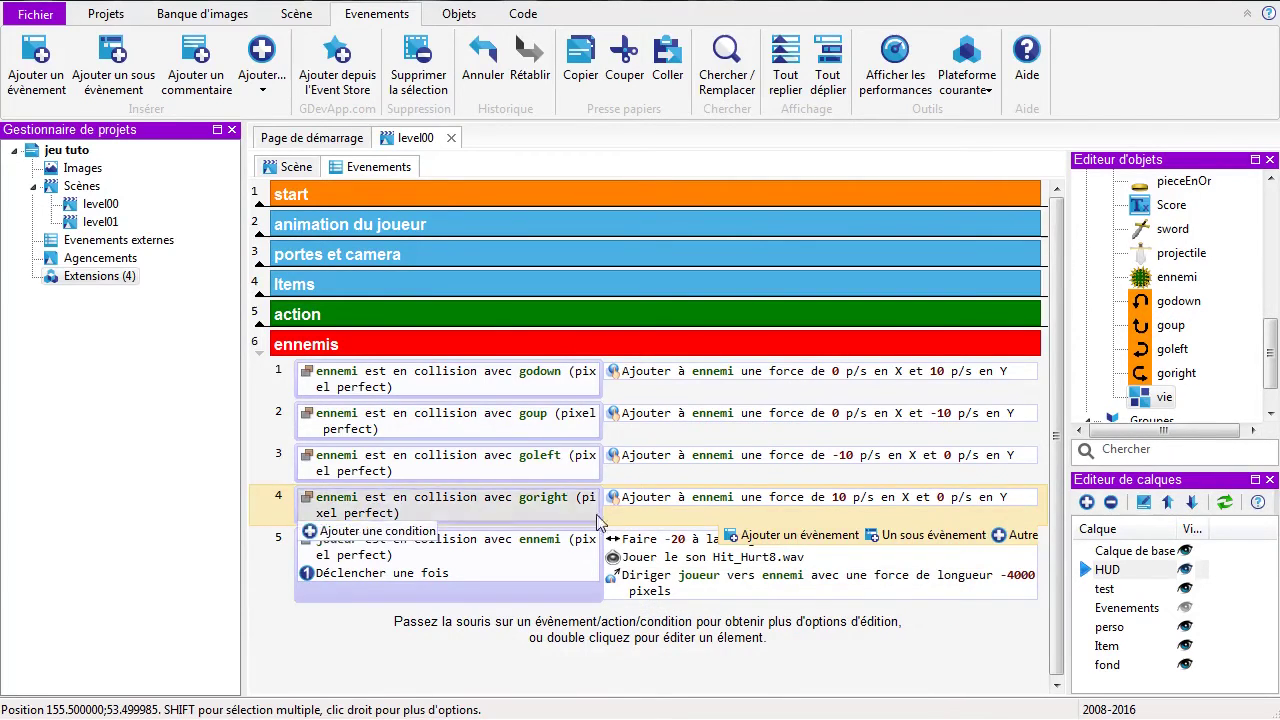
Step: Launch a preview of the level00 scene and walk the player through the rooms to the one containing the enemy
{"action": "left_click", "coordinate": [288, 167]}
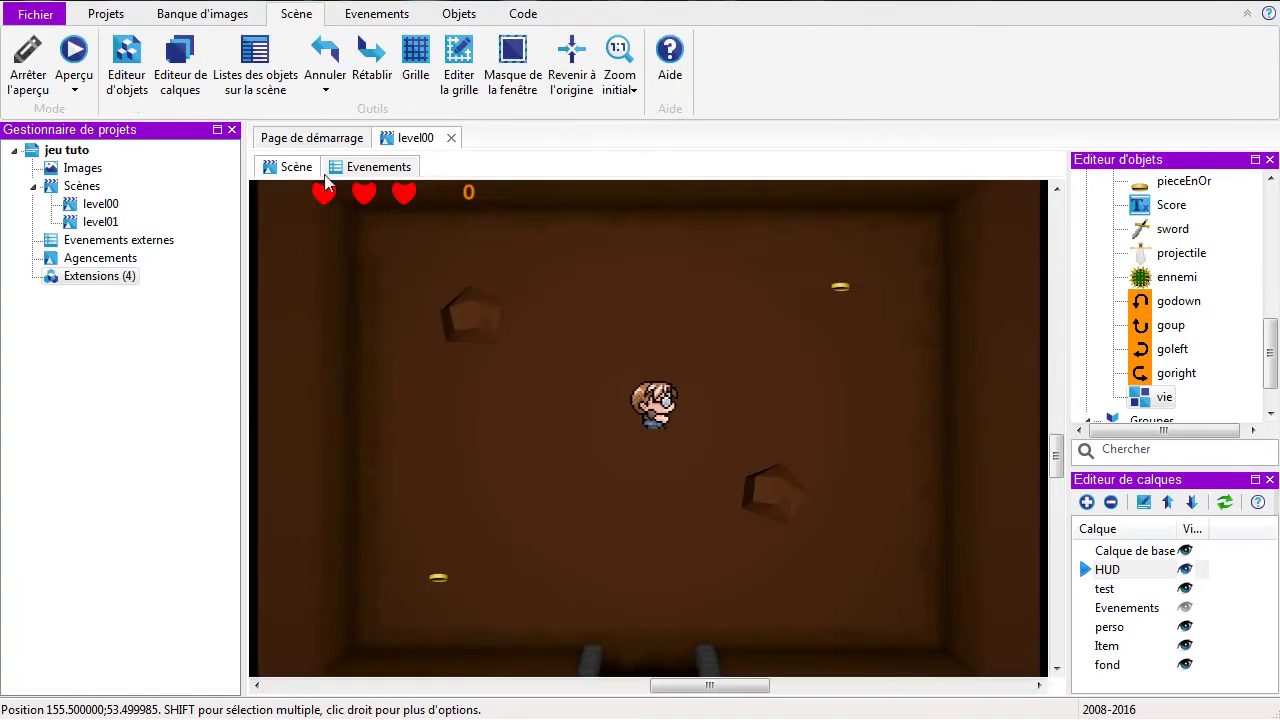
{"action": "left_click", "coordinate": [73, 55]}
{"action": "key", "text": "Up"}
{"action": "key", "text": "Right"}
{"action": "key", "text": "Left"}
{"action": "key", "text": "Down"}
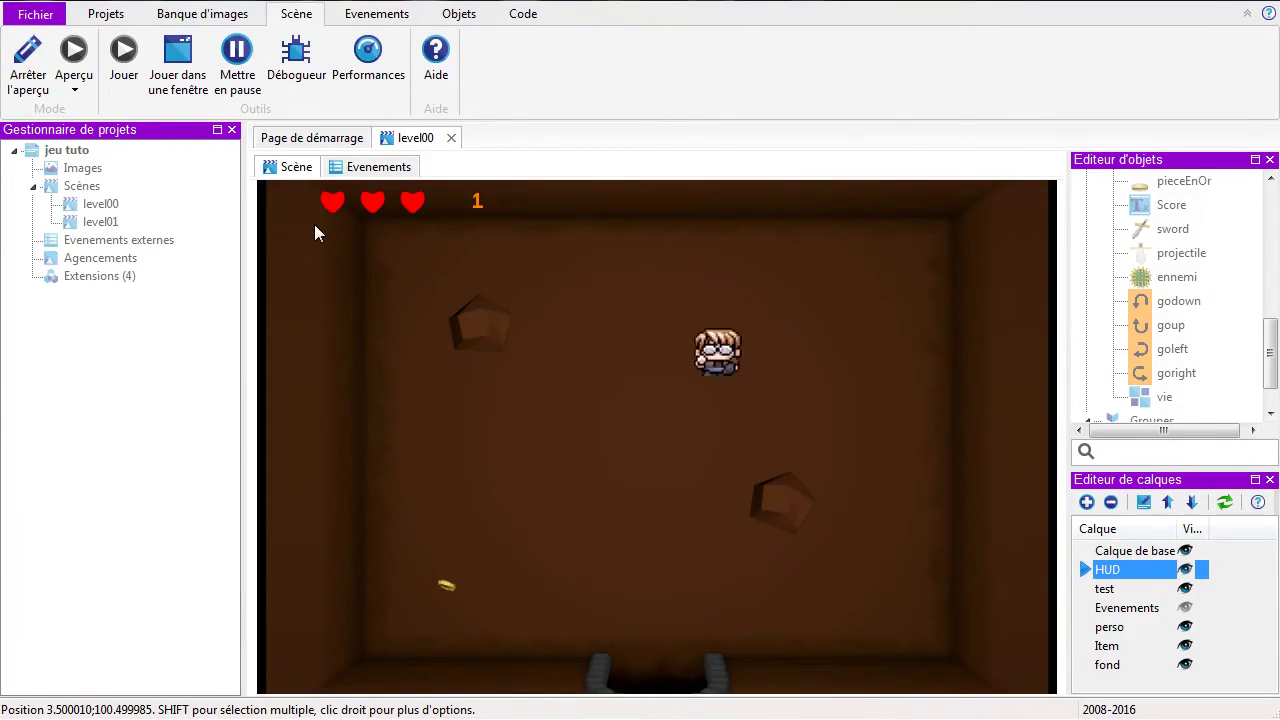
{"action": "key", "text": "Left"}
{"action": "key", "text": "Down"}
{"action": "key", "text": "Right"}
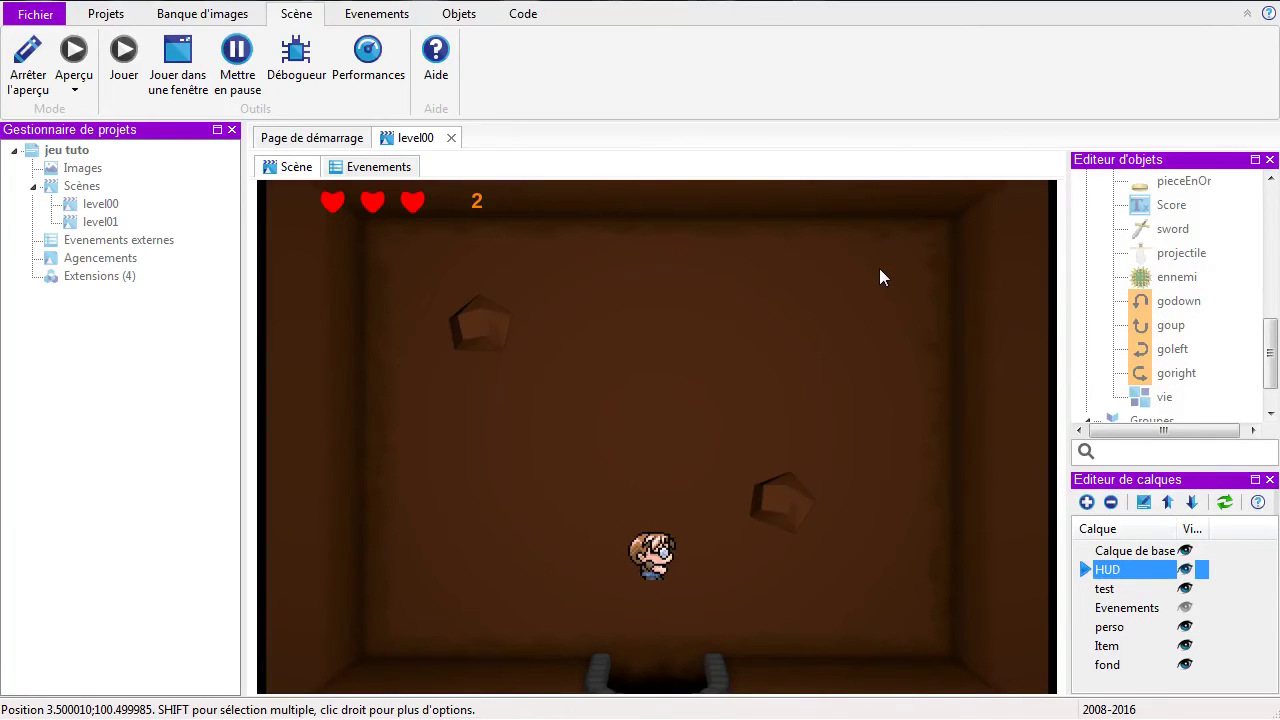
{"action": "key", "text": "Down"}
{"action": "key", "text": "Down"}
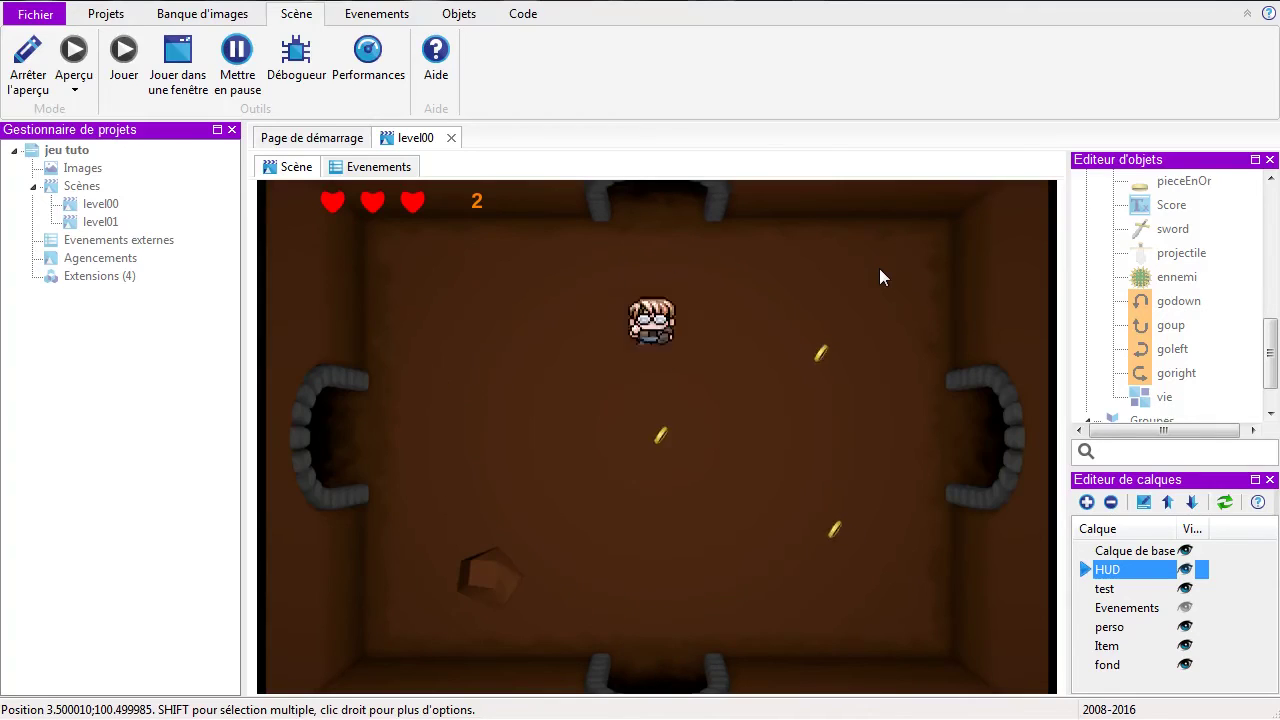
{"action": "key", "text": "Down"}
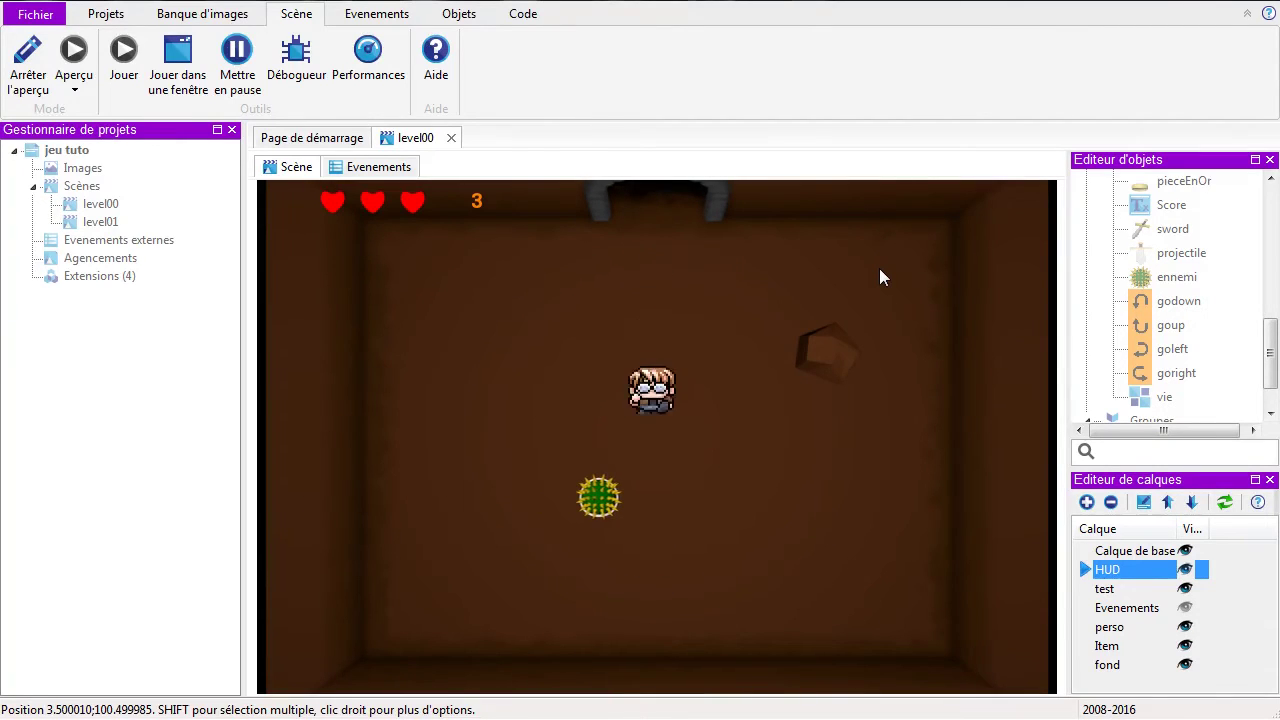
Step: Run the player into the enemy repeatedly to test the life loss and knockback, and stop the preview
{"action": "key", "text": "Right"}
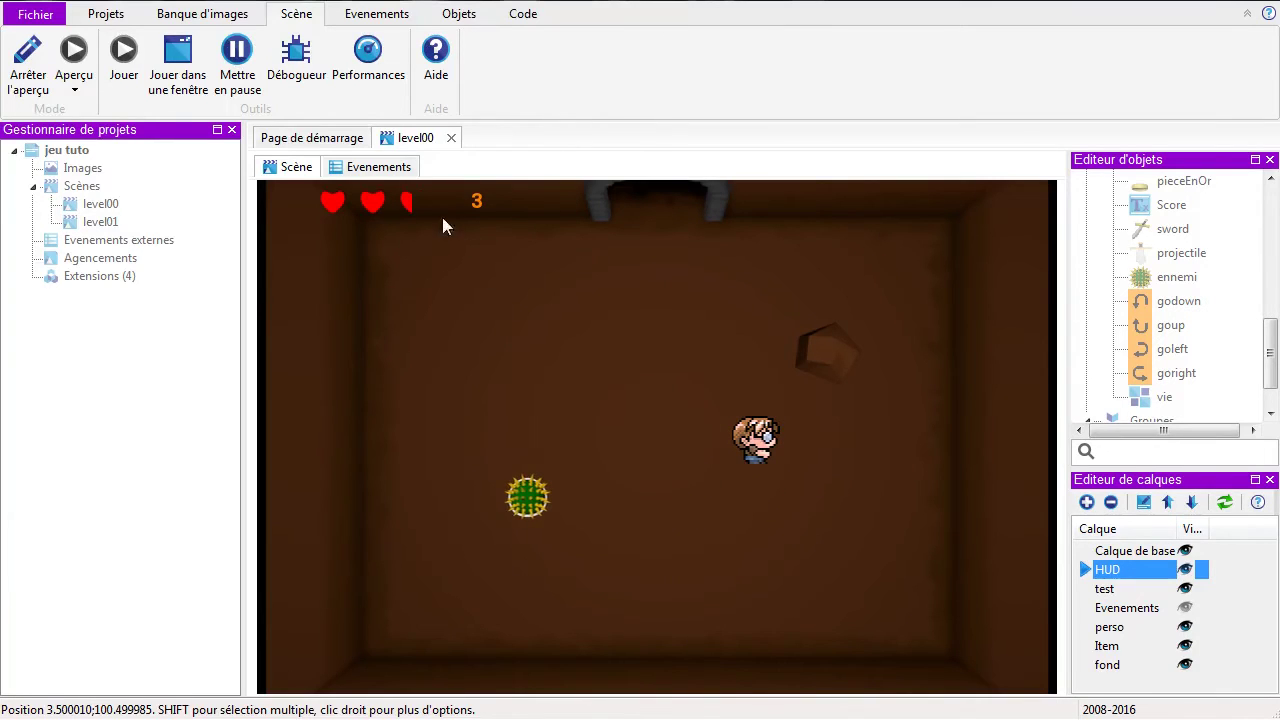
{"action": "key", "text": "Down"}
{"action": "key", "text": "Left"}
{"action": "key", "text": "Left"}
{"action": "key", "text": "Down"}
{"action": "key", "text": "Right"}
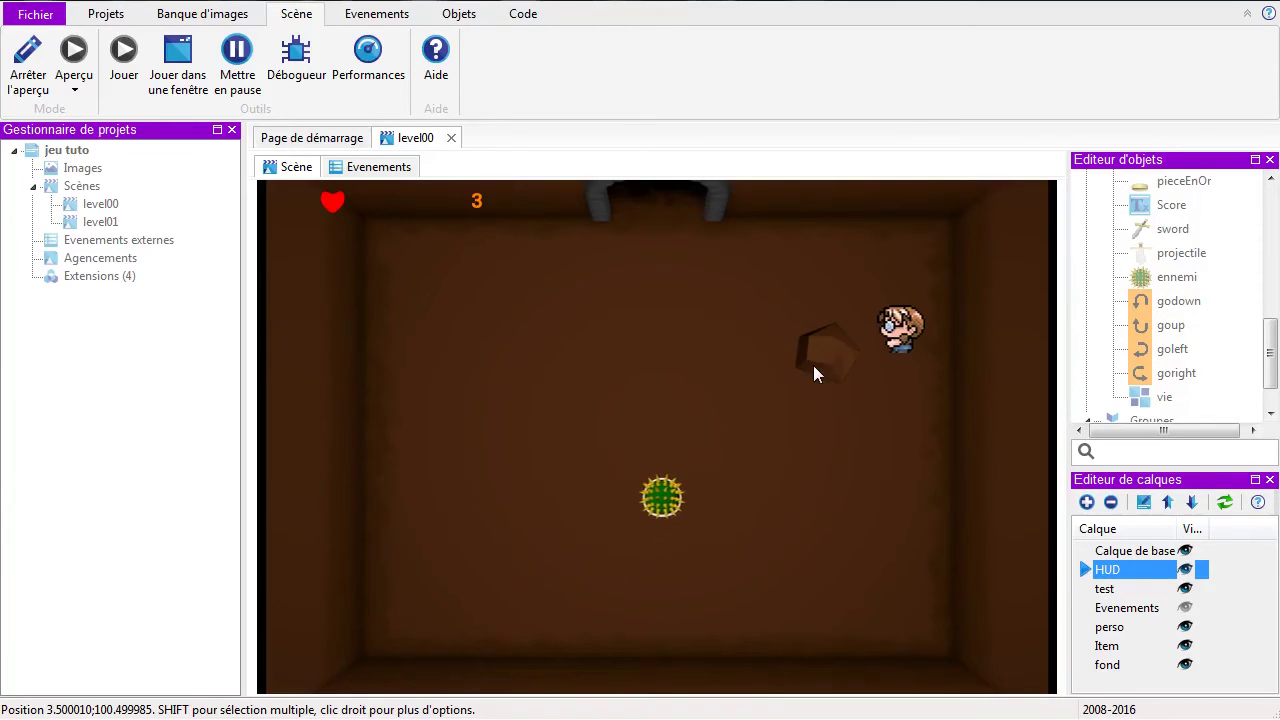
{"action": "key", "text": "Down"}
{"action": "key", "text": "Left"}
{"action": "key", "text": "Right"}
{"action": "key", "text": "Down"}
{"action": "key", "text": "Left"}
{"action": "key", "text": "Left"}
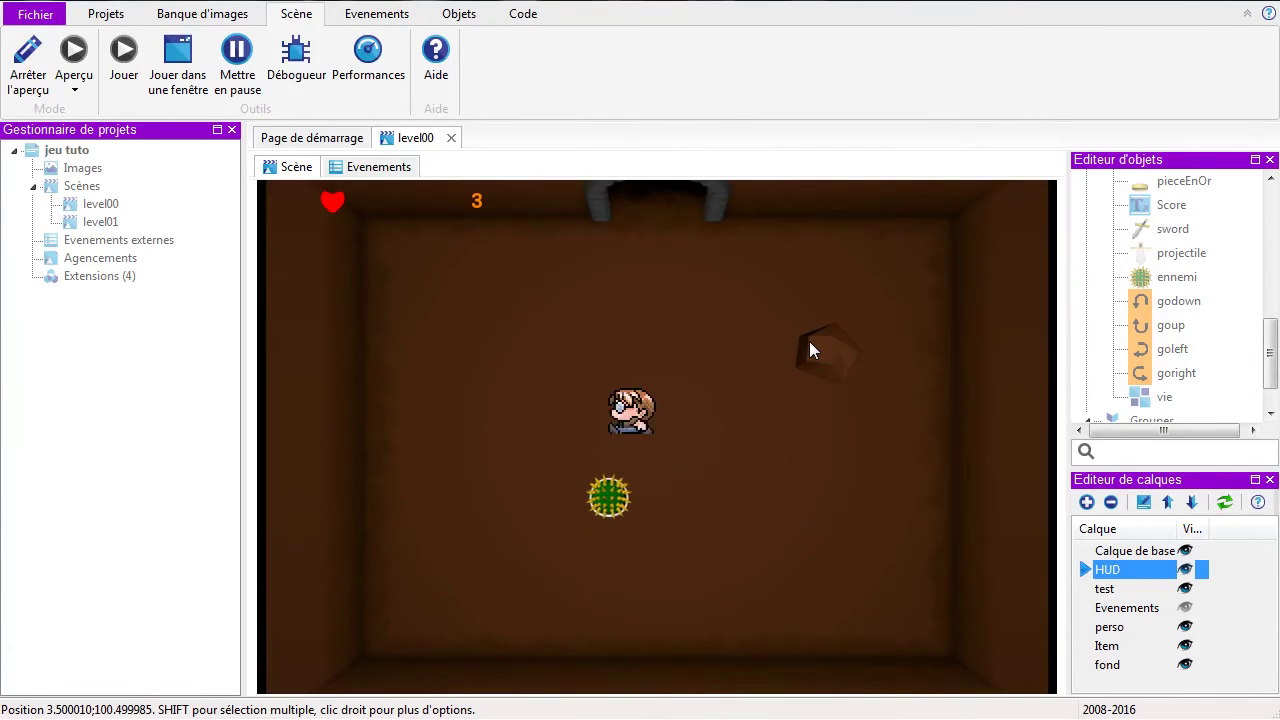
{"action": "key", "text": "Down"}
{"action": "key", "text": "Up"}
{"action": "key", "text": "Right"}
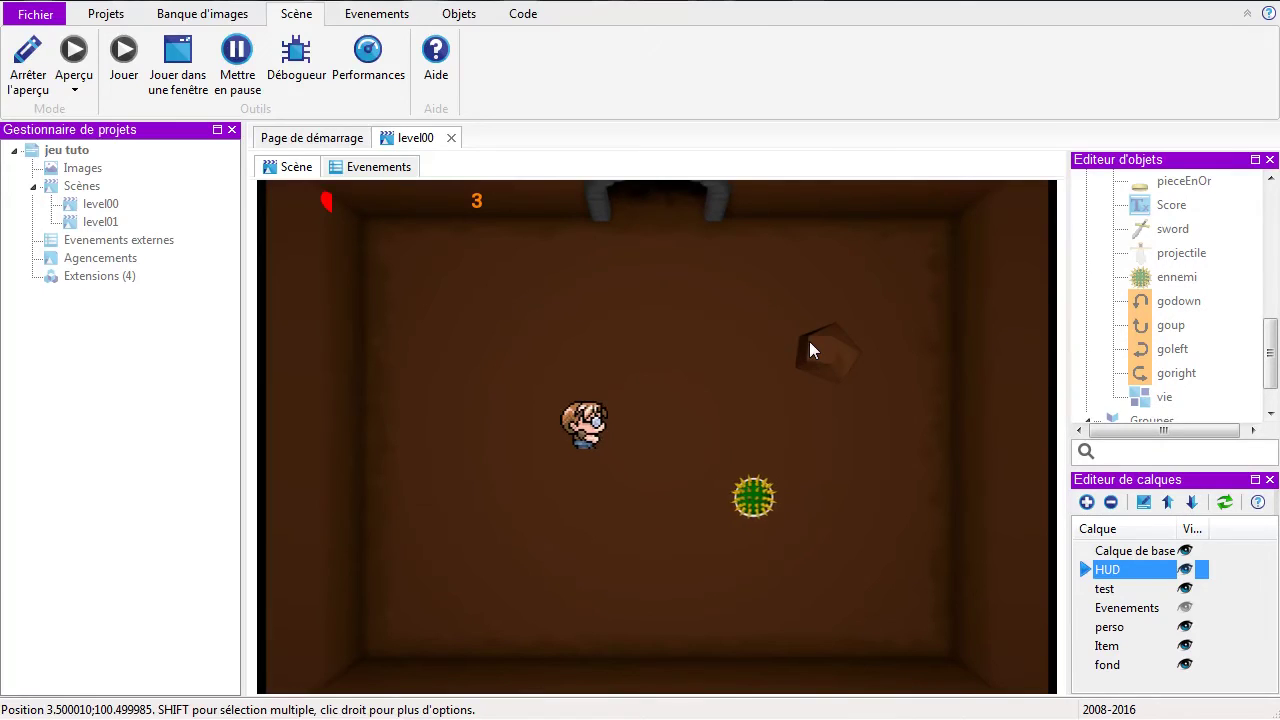
{"action": "key", "text": "Down"}
{"action": "key", "text": "Right"}
{"action": "key", "text": "Up"}
{"action": "key", "text": "Left"}
{"action": "key", "text": "Down"}
{"action": "key", "text": "Right"}
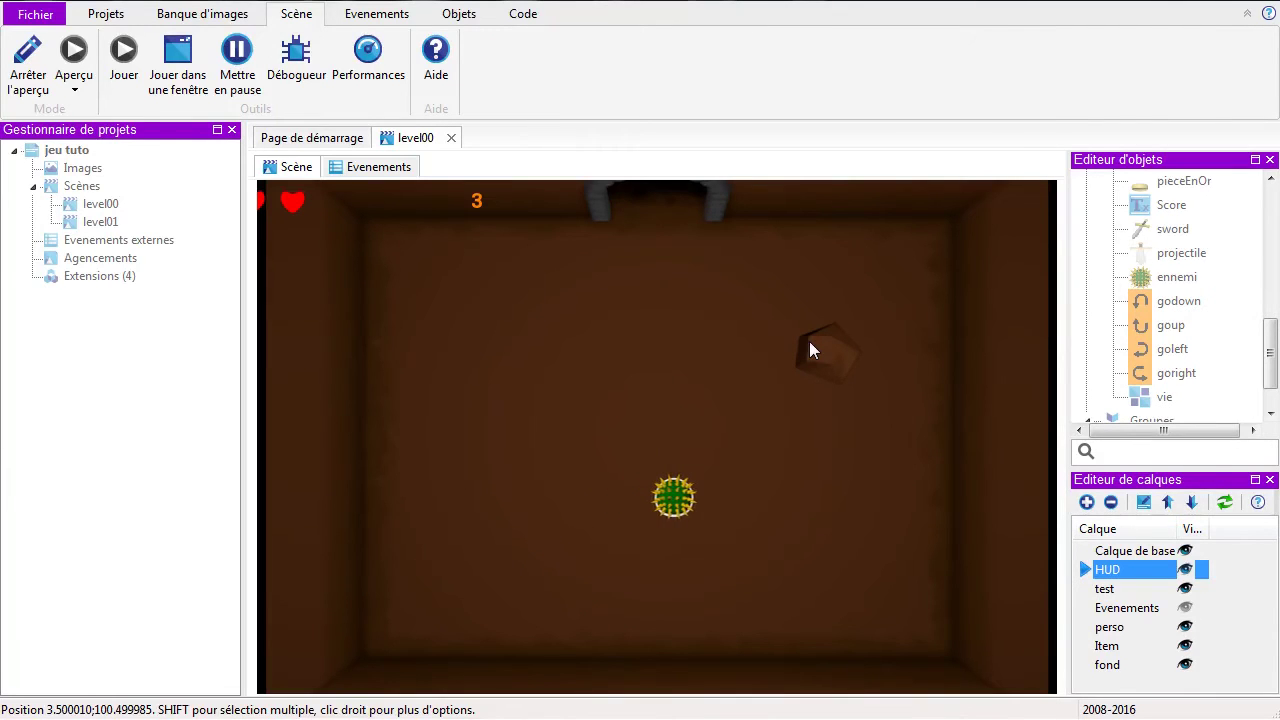
{"action": "left_click", "coordinate": [28, 60]}
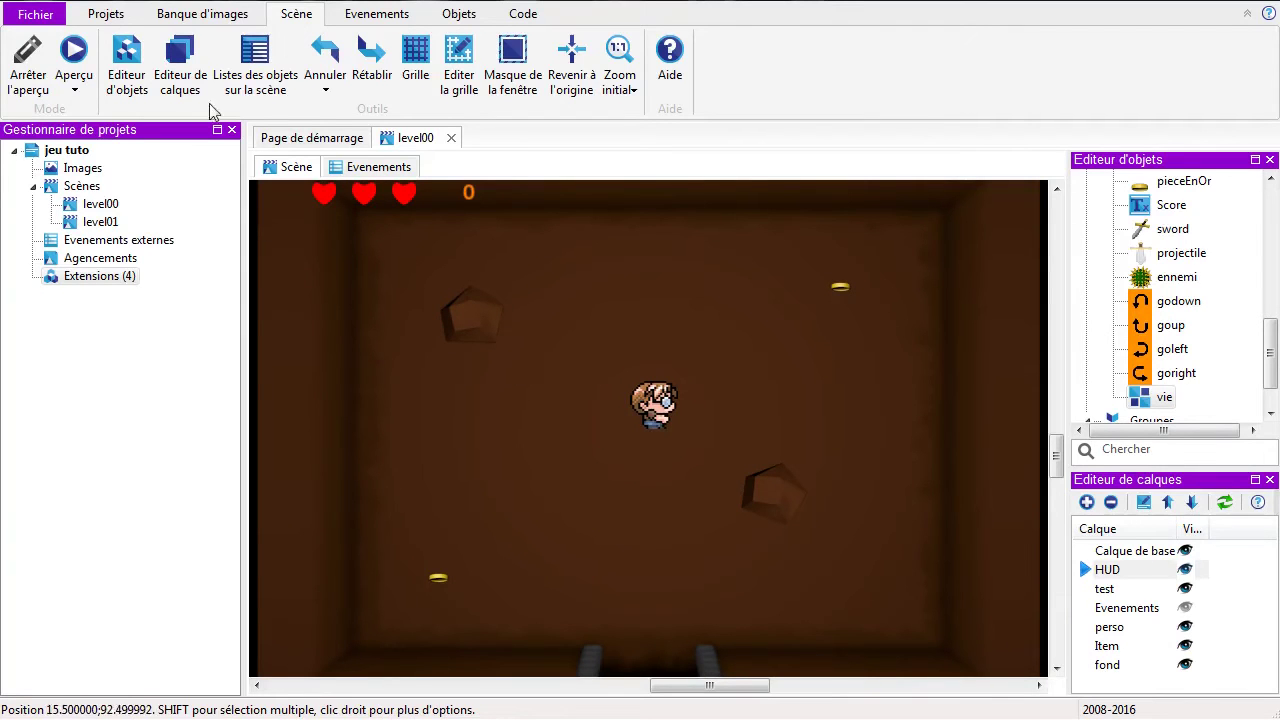
Step: Insert a new empty event after the joueur–ennemi collision event in the ennemis group
{"action": "left_click", "coordinate": [372, 166]}
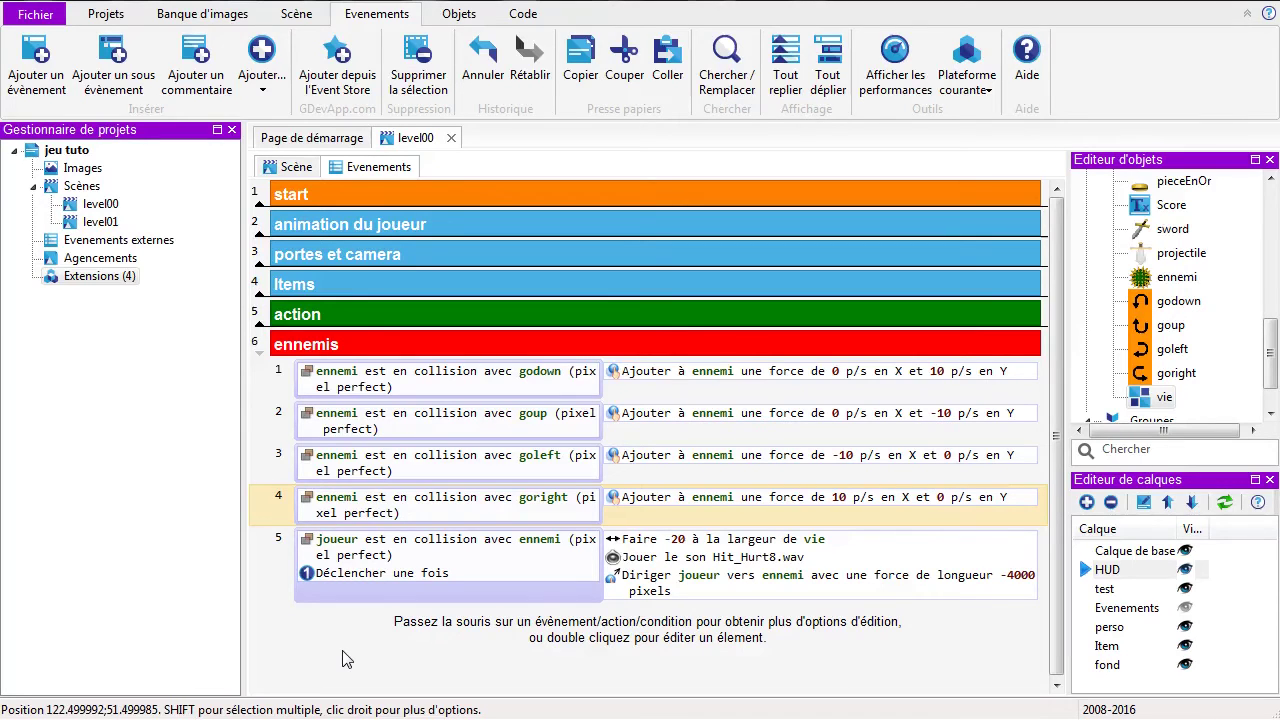
{"action": "left_click", "coordinate": [275, 570]}
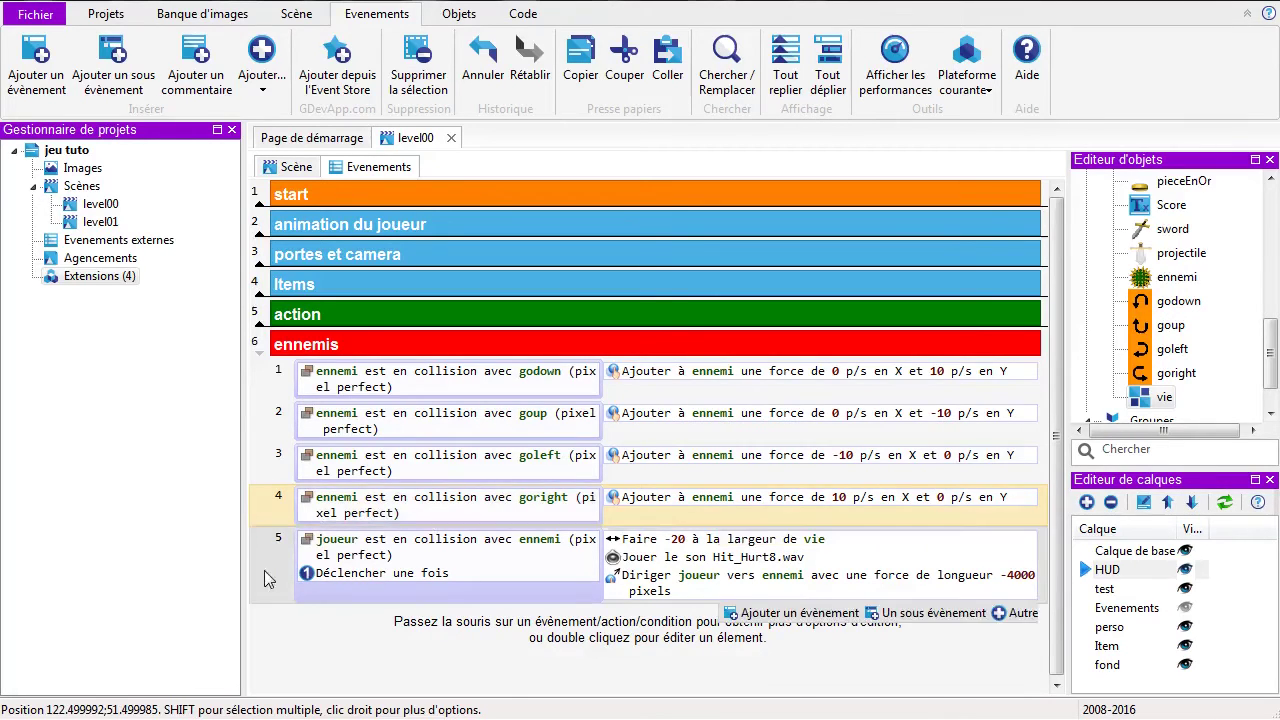
{"action": "left_click", "coordinate": [40, 62]}
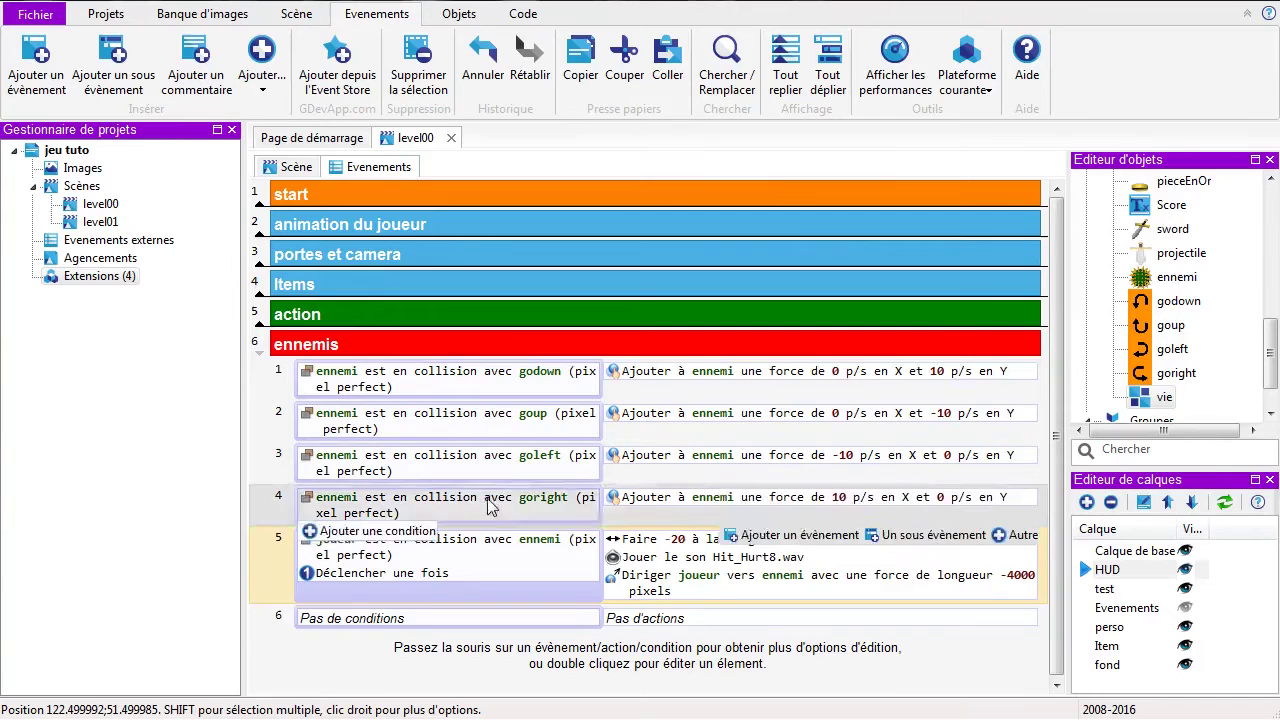
Step: Add a mosaic-object width condition (Largeur) to the empty sixth event of the ennemis group
{"action": "left_click", "coordinate": [349, 637]}
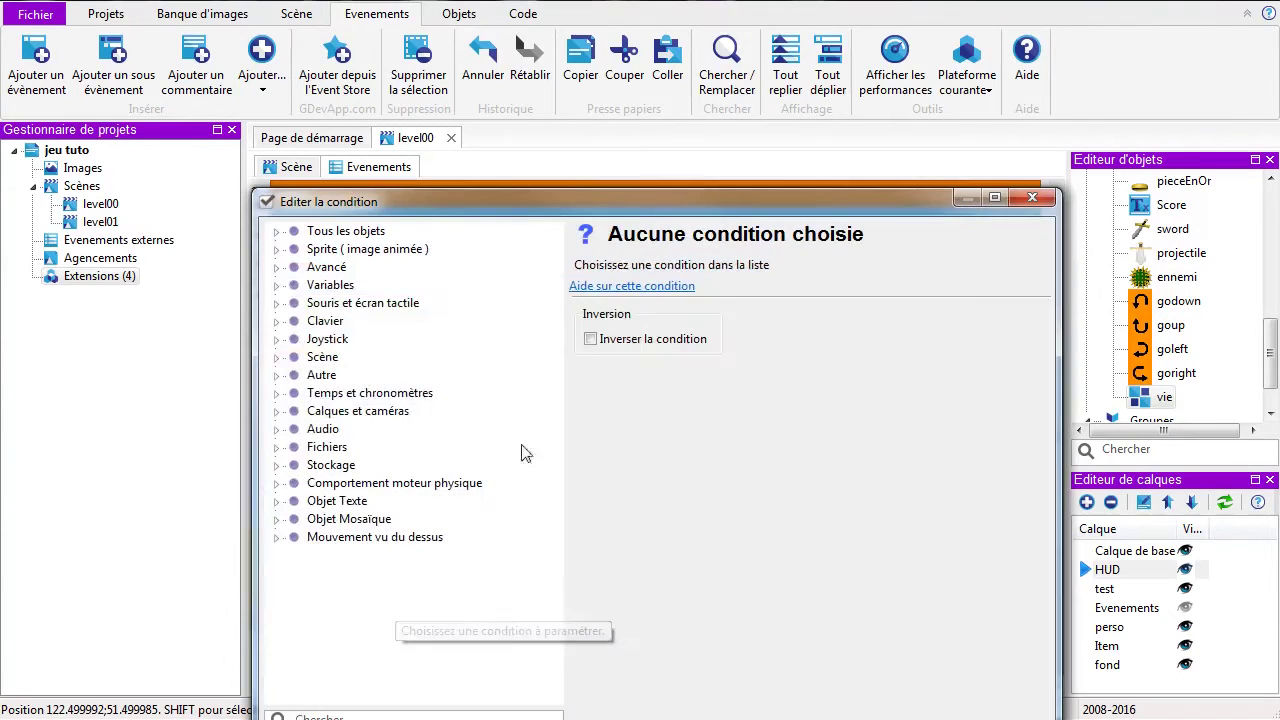
{"action": "left_click_drag", "start_coordinate": [560, 198], "coordinate": [561, 185]}
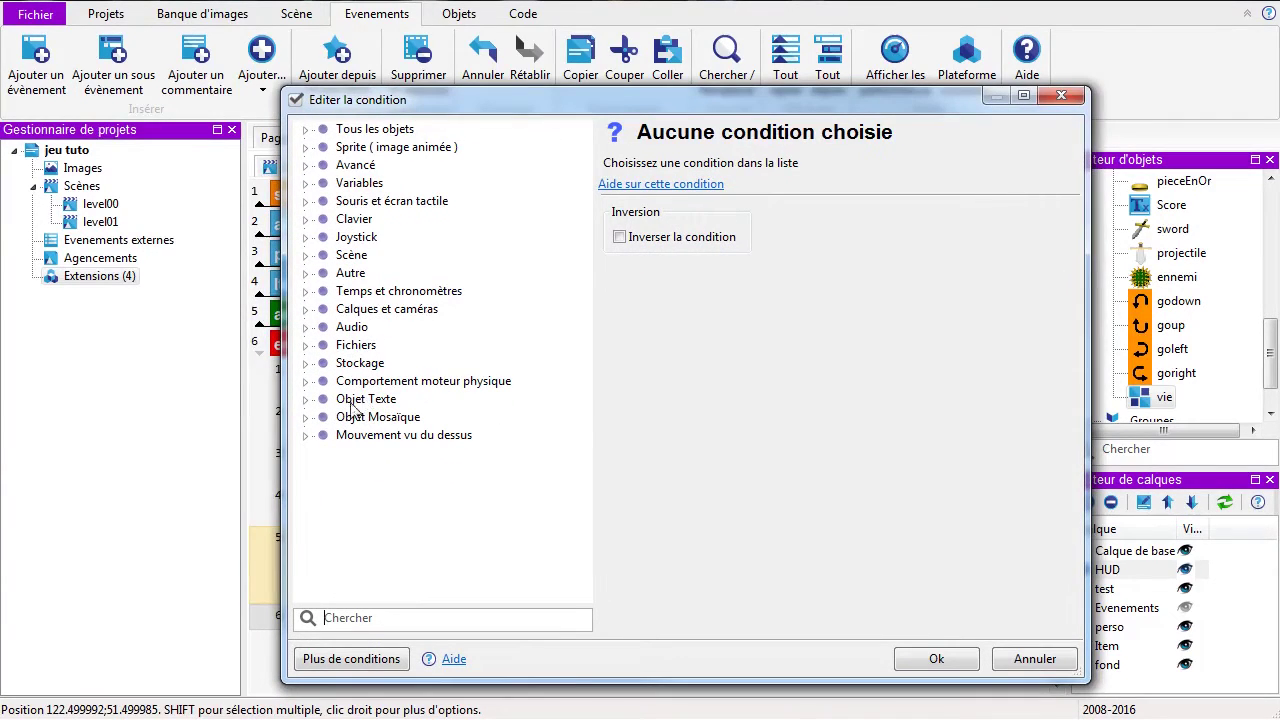
{"action": "left_click", "coordinate": [321, 421]}
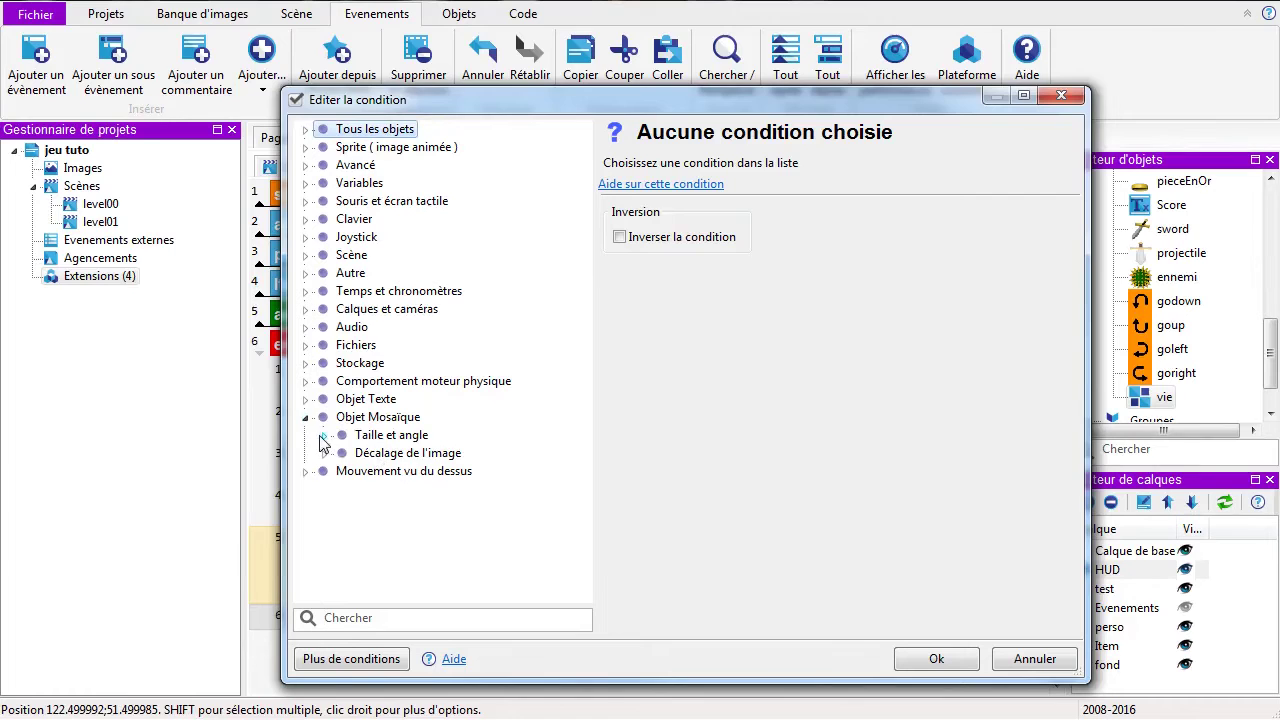
{"action": "left_click", "coordinate": [322, 436]}
{"action": "left_click", "coordinate": [393, 471]}
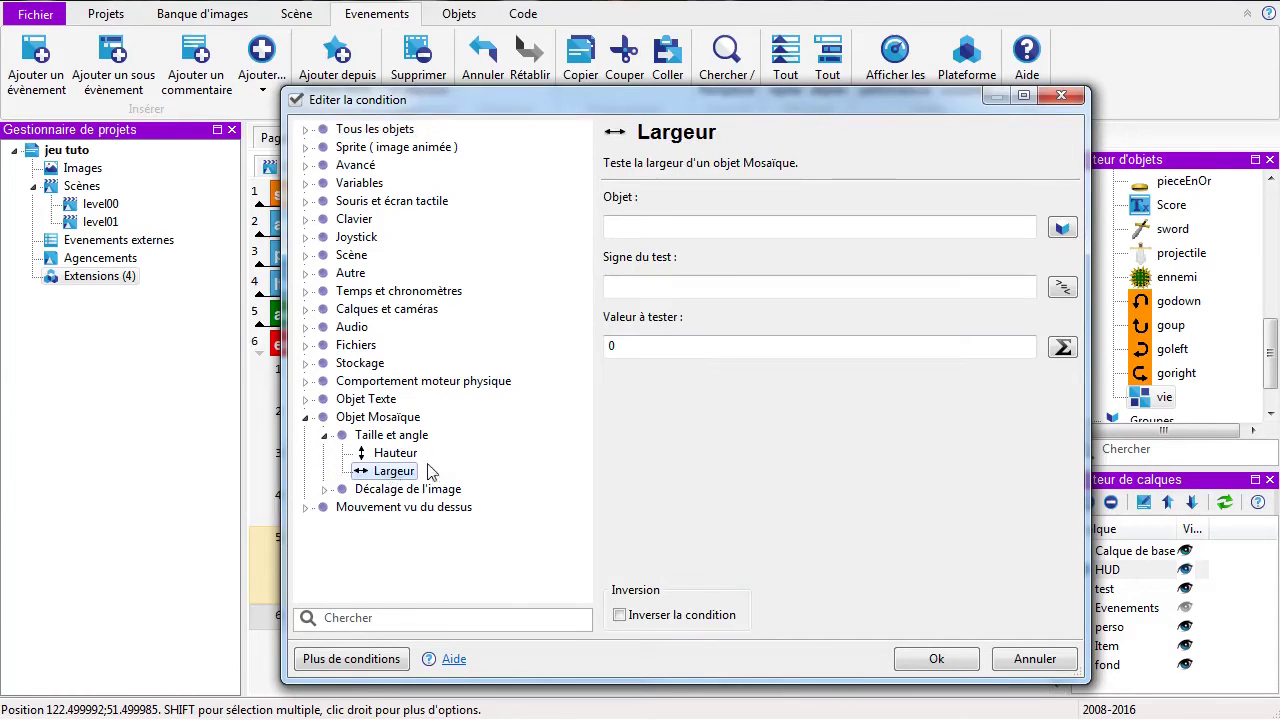
Step: Configure the width condition to test whether vie is <= 0, and validate it
{"action": "left_click", "coordinate": [1066, 230]}
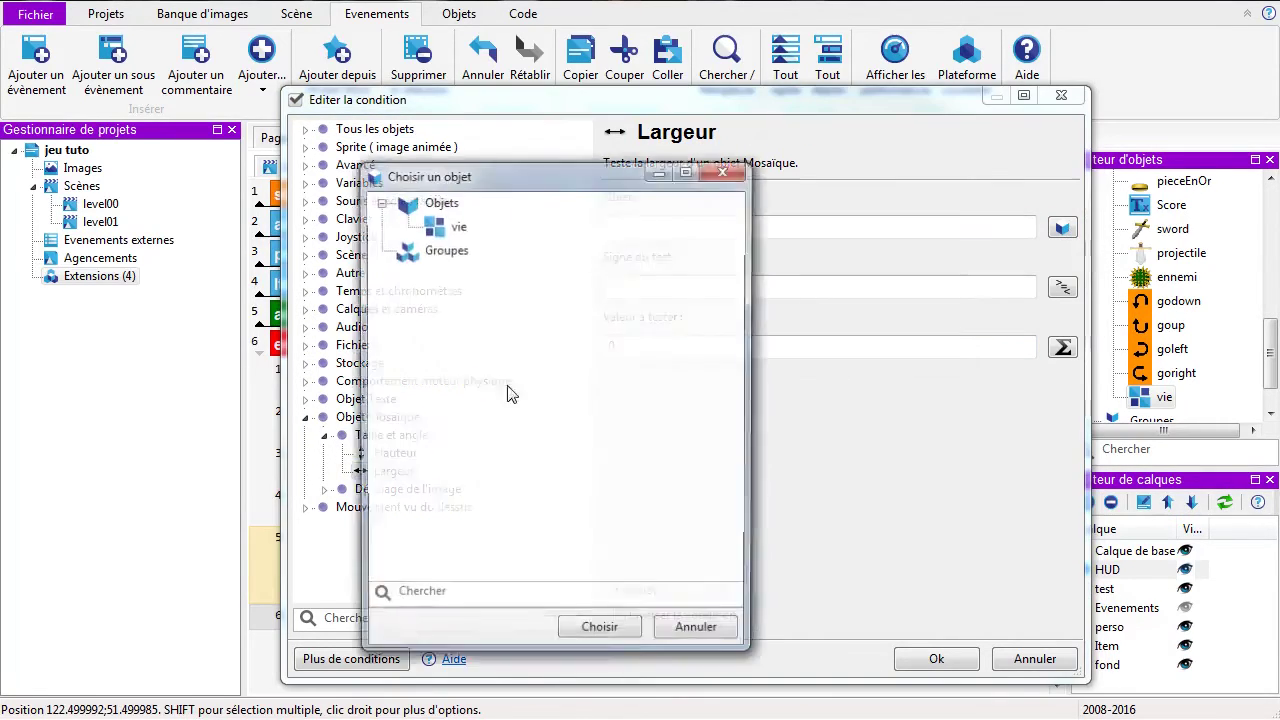
{"action": "left_click", "coordinate": [455, 225]}
{"action": "left_click", "coordinate": [600, 632]}
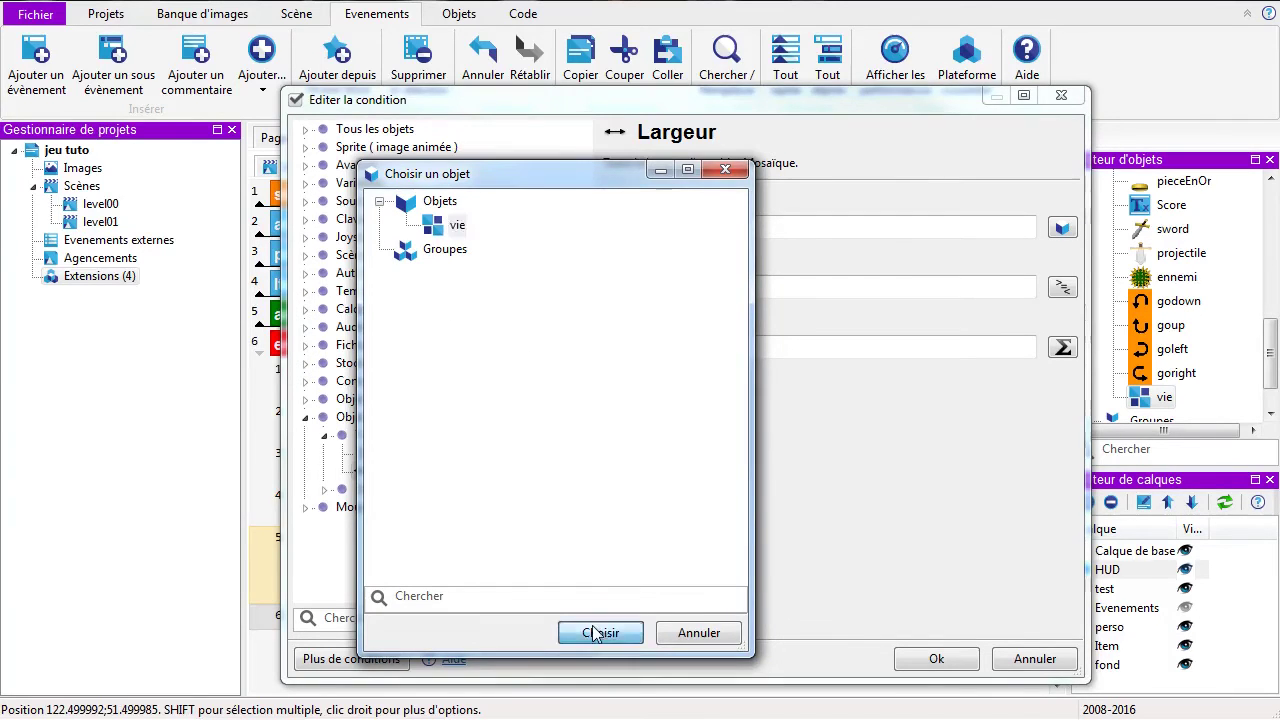
{"action": "left_click", "coordinate": [1062, 287]}
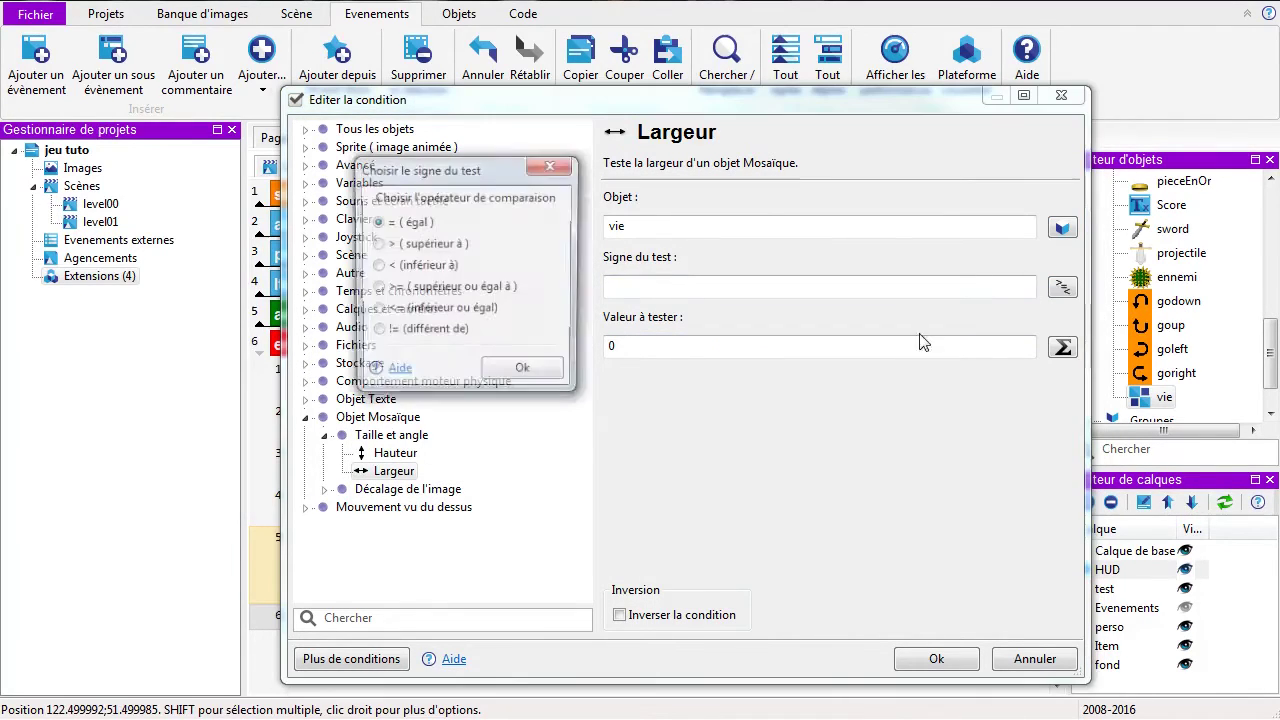
{"action": "left_click", "coordinate": [407, 314]}
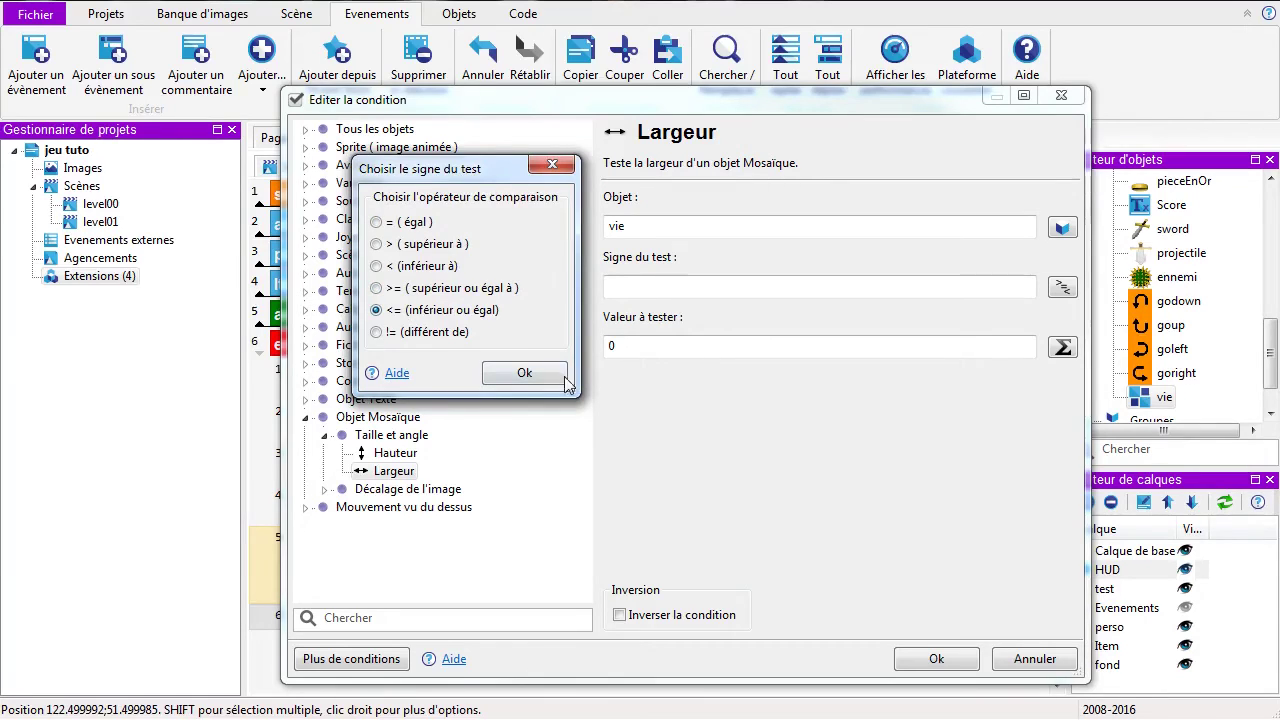
{"action": "left_click", "coordinate": [546, 376]}
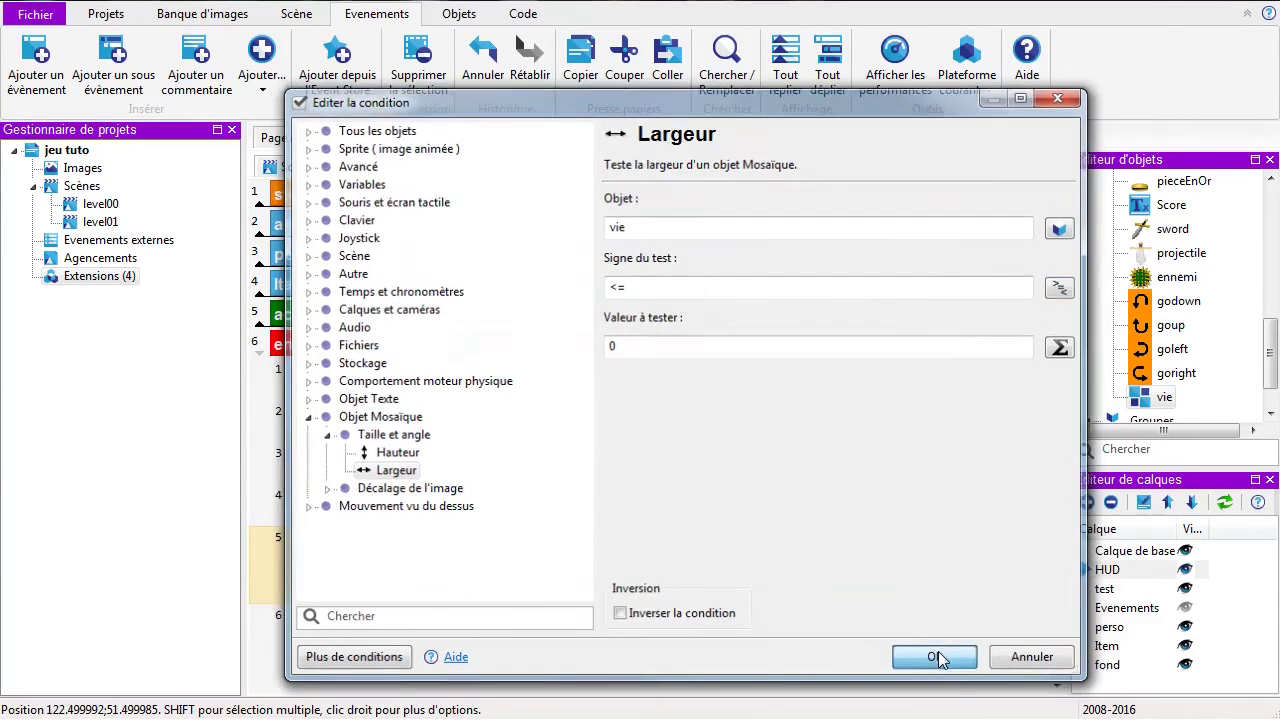
{"action": "left_click", "coordinate": [936, 659]}
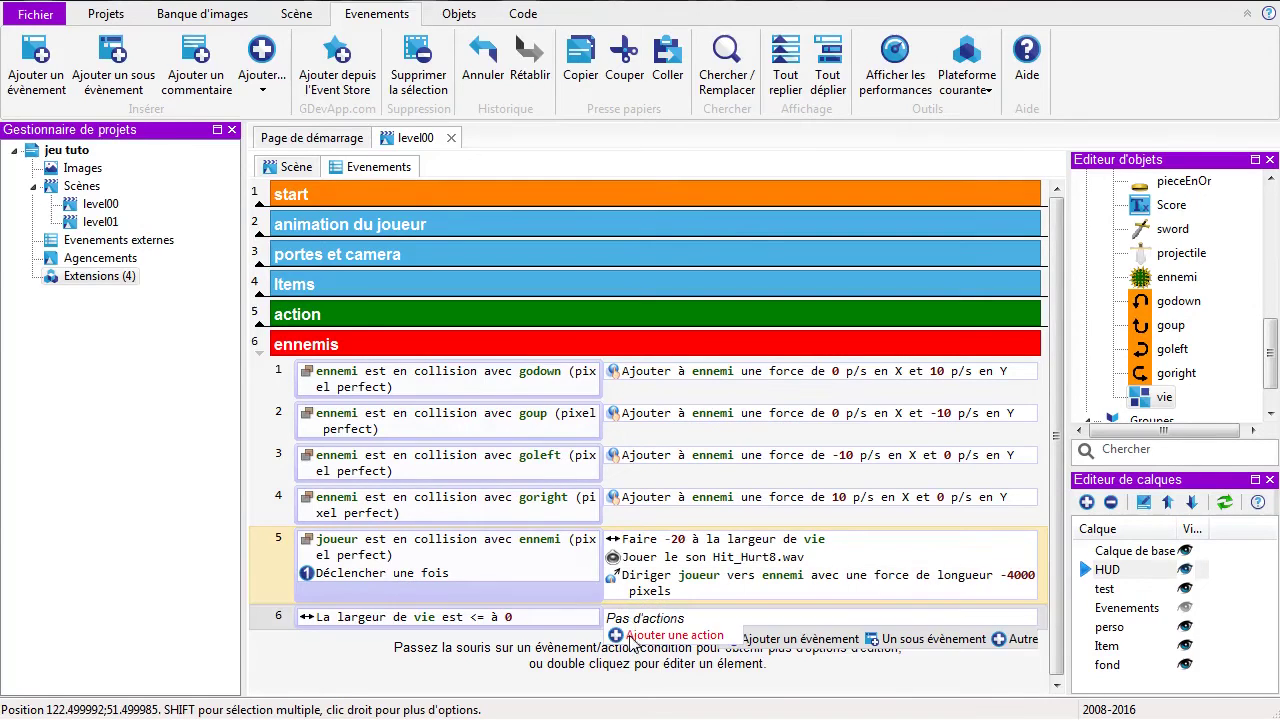
Step: Add a Changer la scène action to the vie width event, with "level00" as the new scene
{"action": "mouse_move", "coordinate": [659, 637]}
{"action": "left_click", "coordinate": [662, 637]}
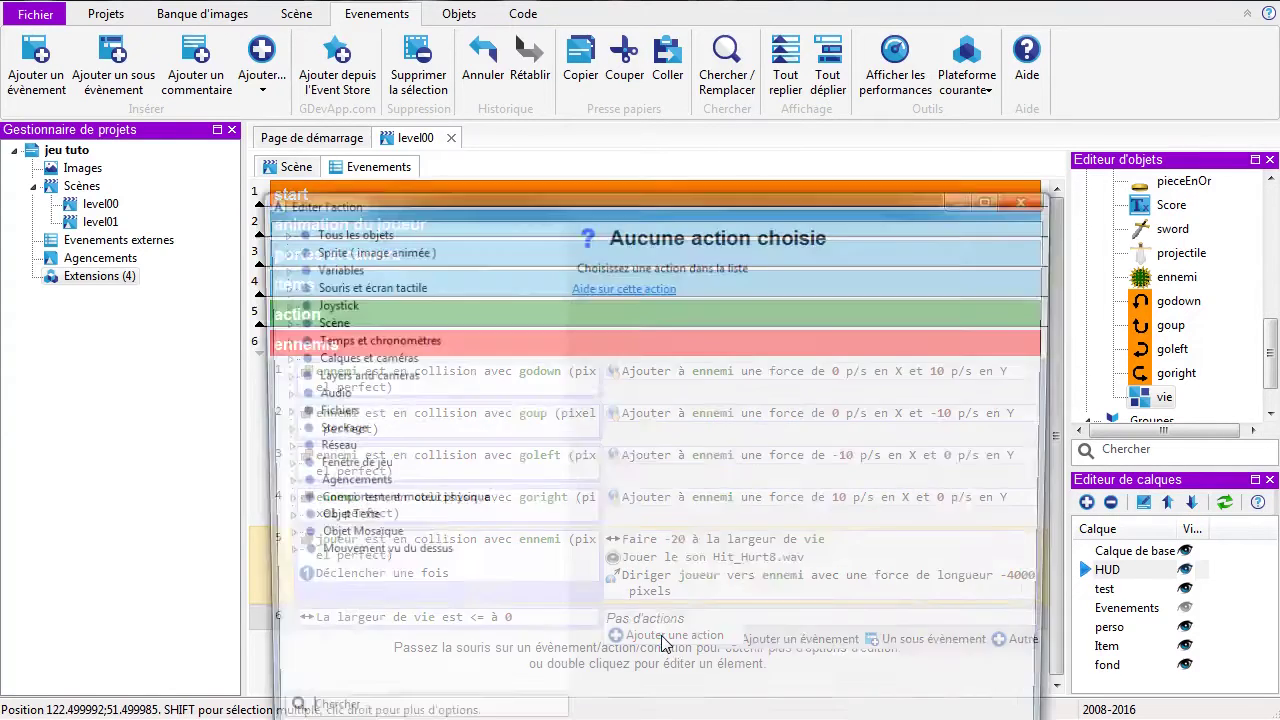
{"action": "left_click", "coordinate": [277, 321]}
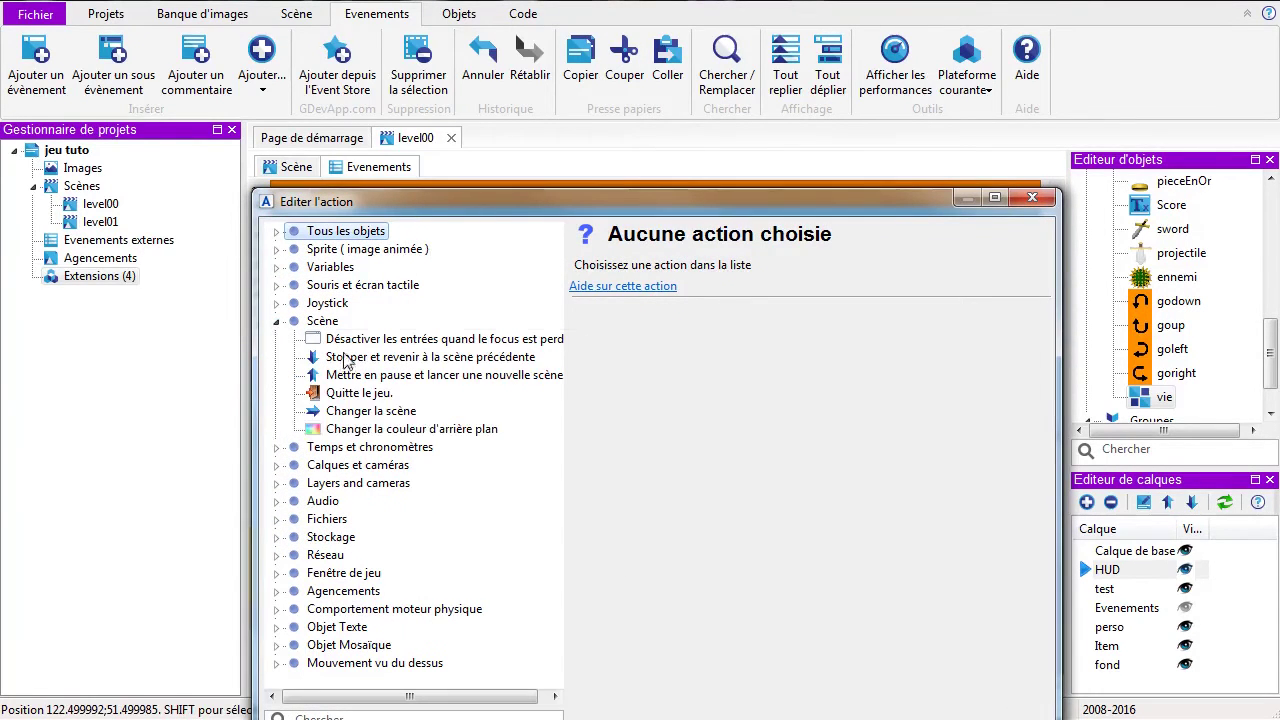
{"action": "left_click", "coordinate": [379, 418]}
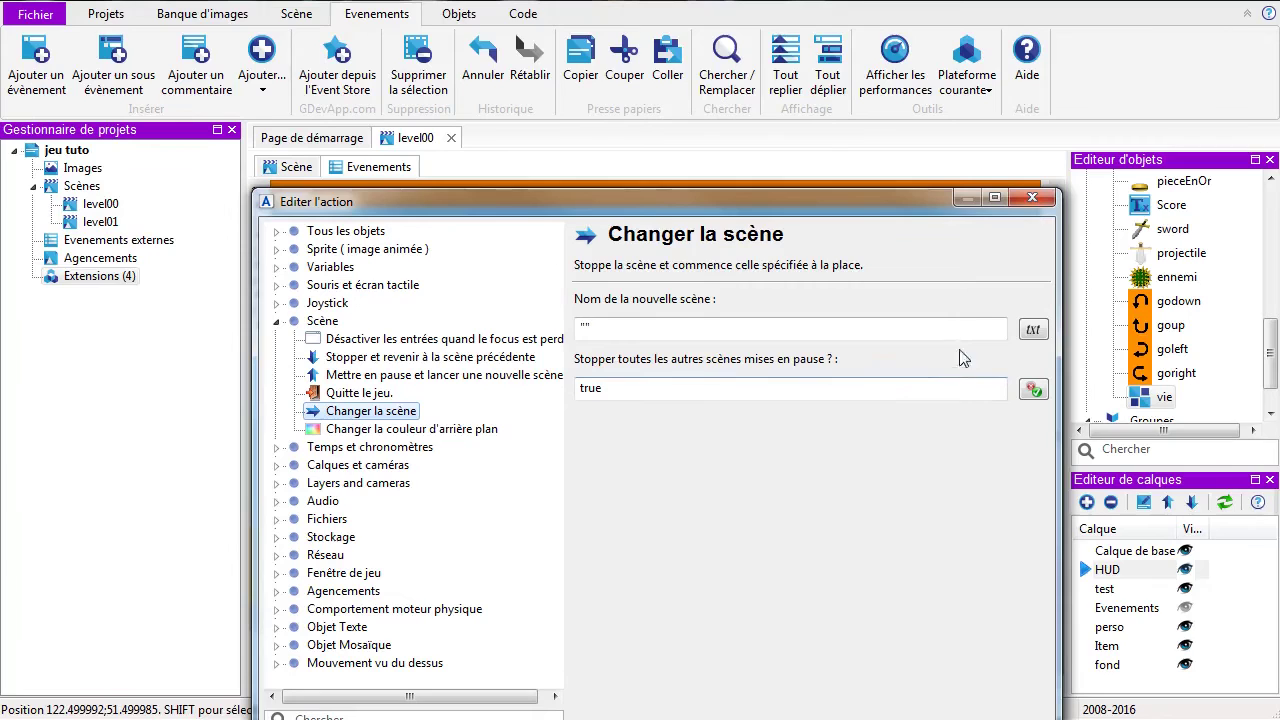
{"action": "left_click", "coordinate": [850, 326]}
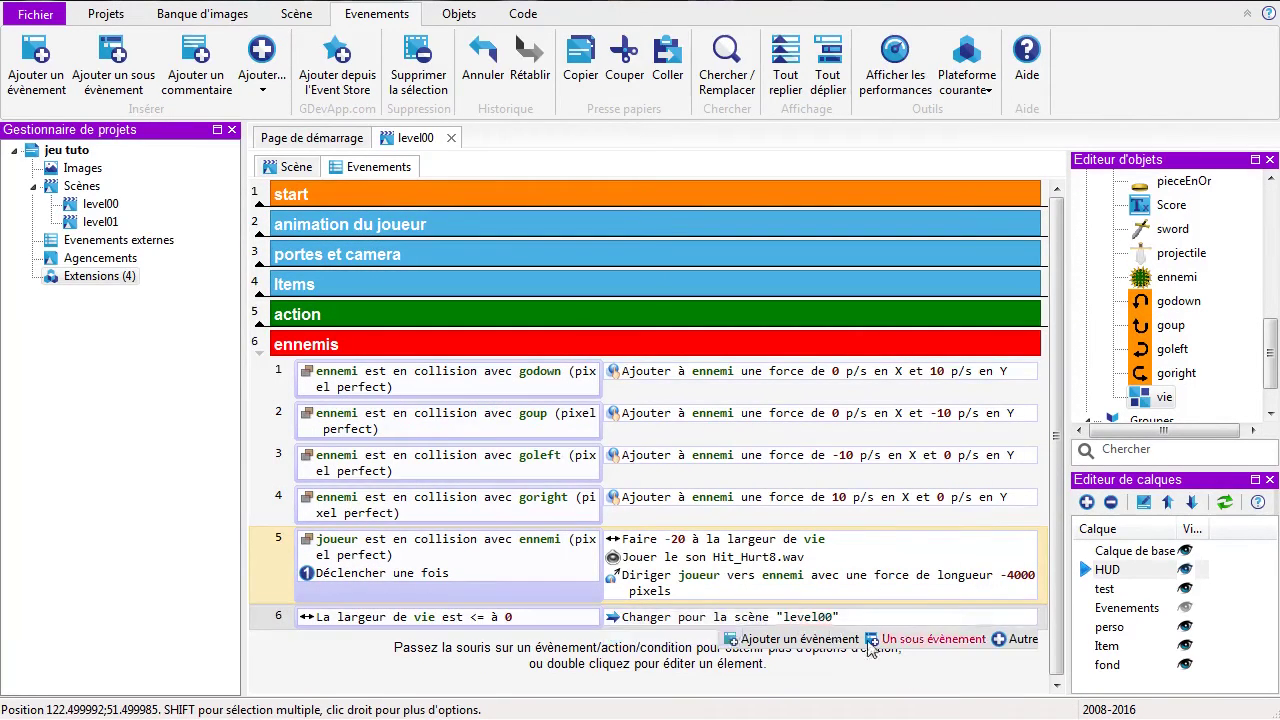
Step: Launch a preview of level00 and guide the player through the rooms towards the enemy
{"action": "left_click", "coordinate": [285, 170]}
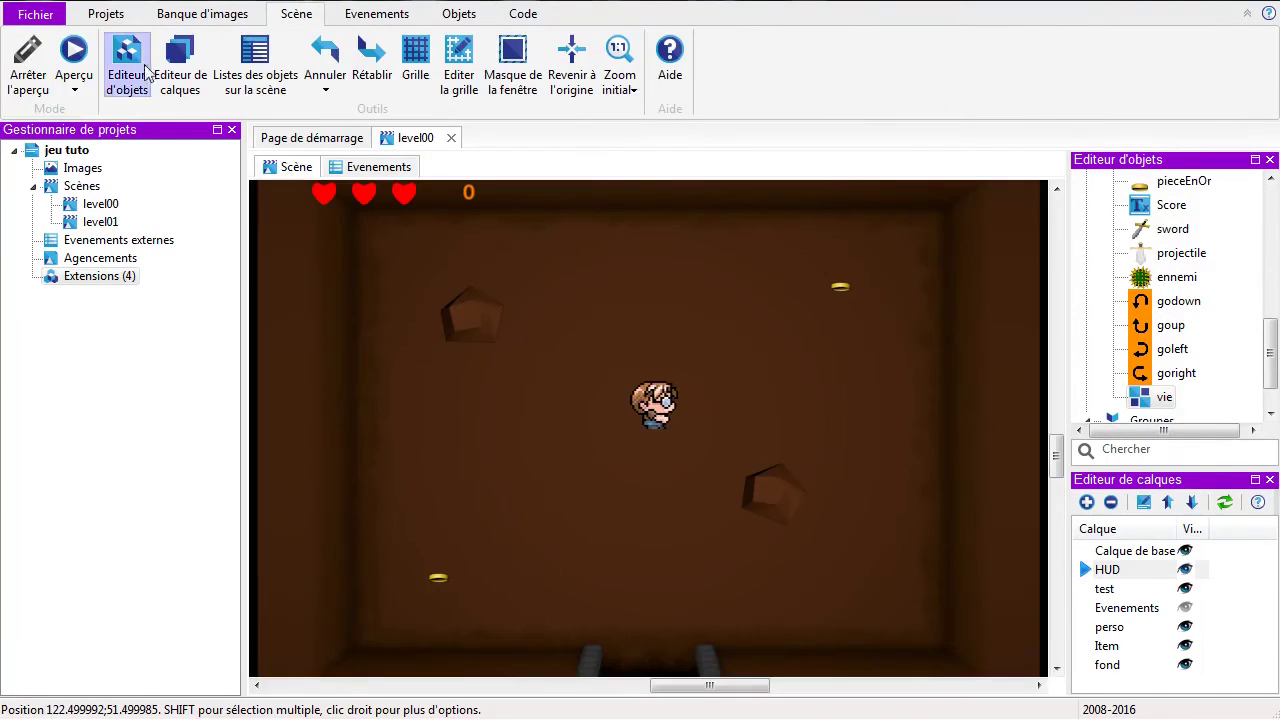
{"action": "left_click", "coordinate": [75, 60]}
{"action": "key", "text": "Down"}
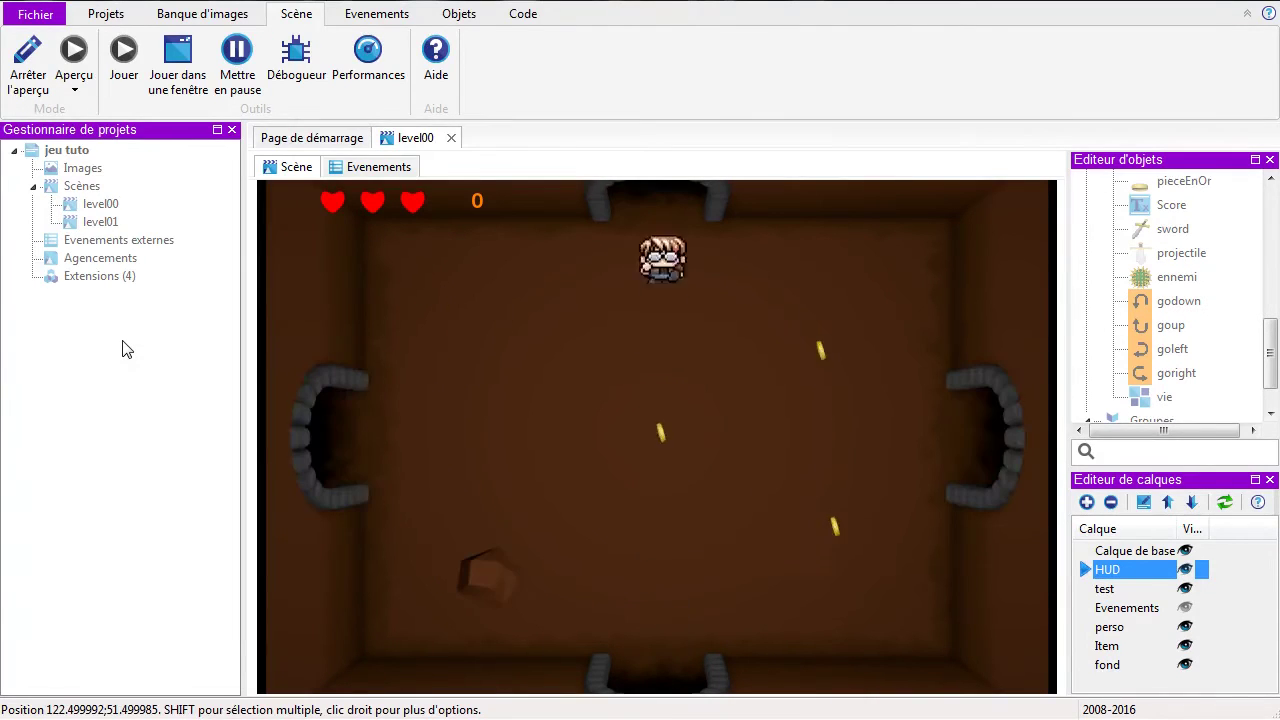
{"action": "key", "text": "Right"}
{"action": "key", "text": "Down"}
{"action": "key", "text": "Right"}
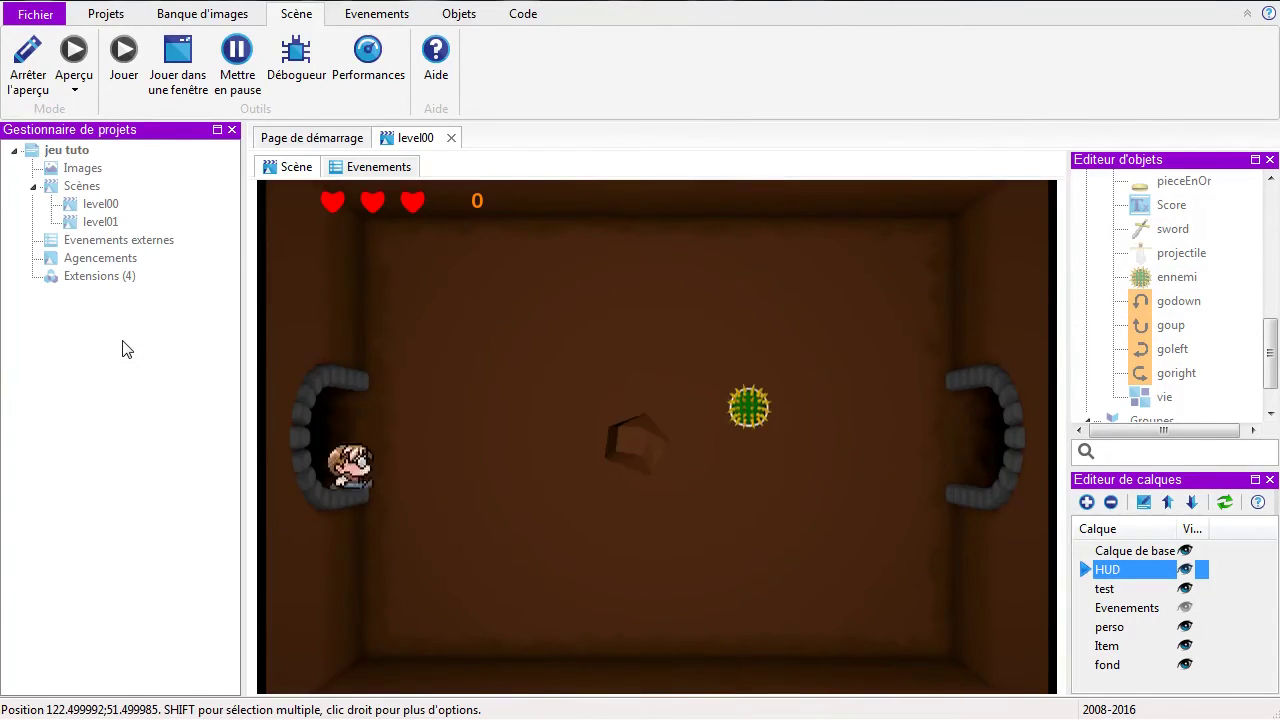
{"action": "key", "text": "Down"}
{"action": "key", "text": "Right"}
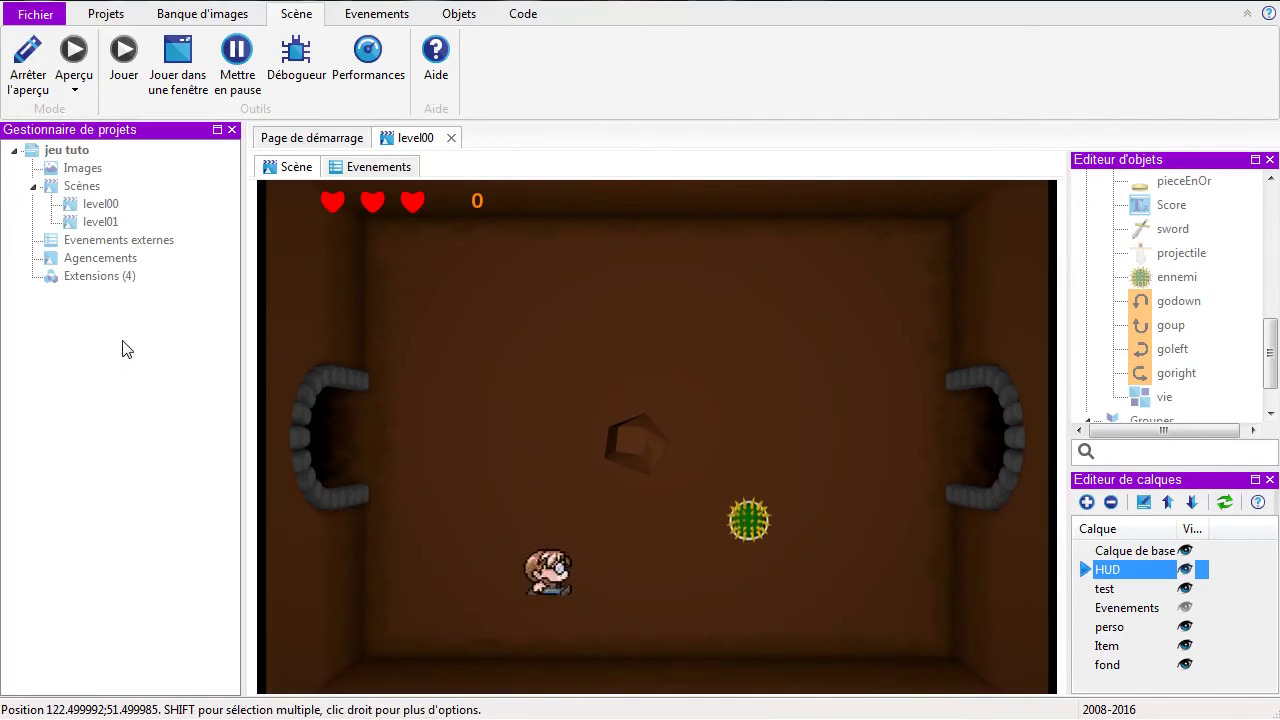
Step: Run the player into the enemy until all life is lost to test the scene change, and stop the preview
{"action": "key", "text": "Up"}
{"action": "key", "text": "Up"}
{"action": "key", "text": "Right"}
{"action": "key", "text": "Left"}
{"action": "key", "text": "Right"}
{"action": "key", "text": "Up"}
{"action": "key", "text": "Left"}
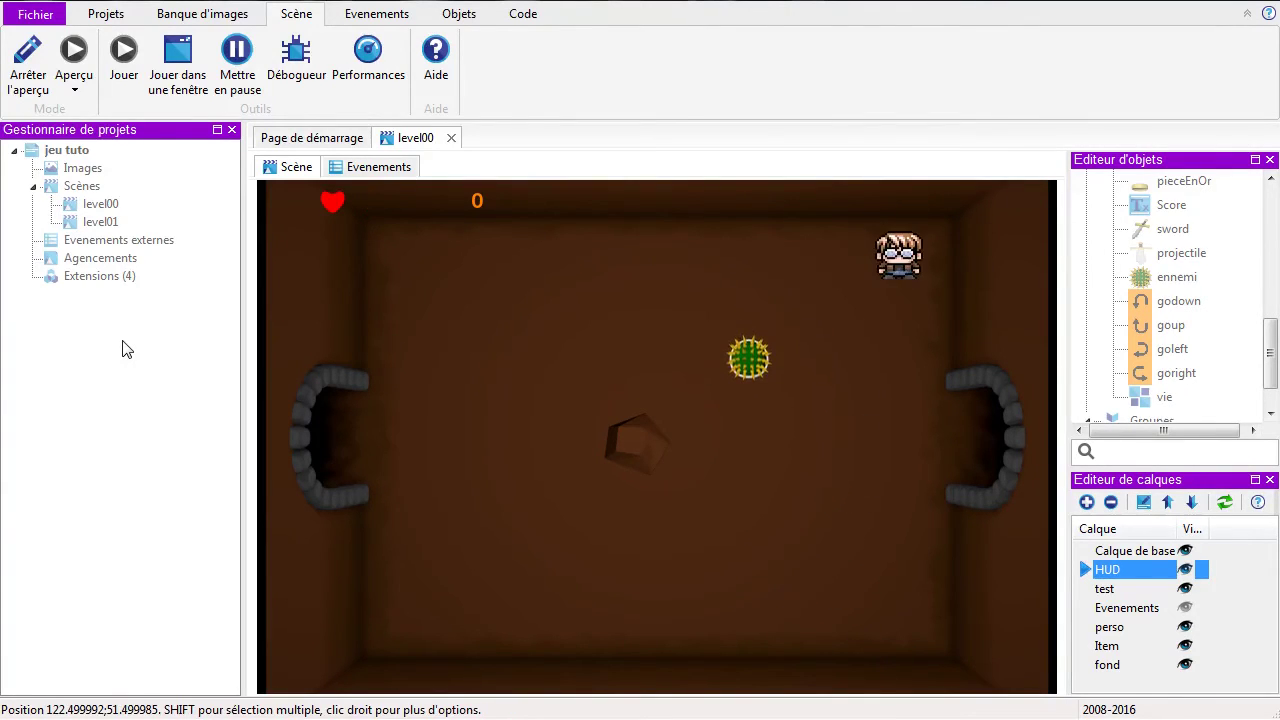
{"action": "key", "text": "Left"}
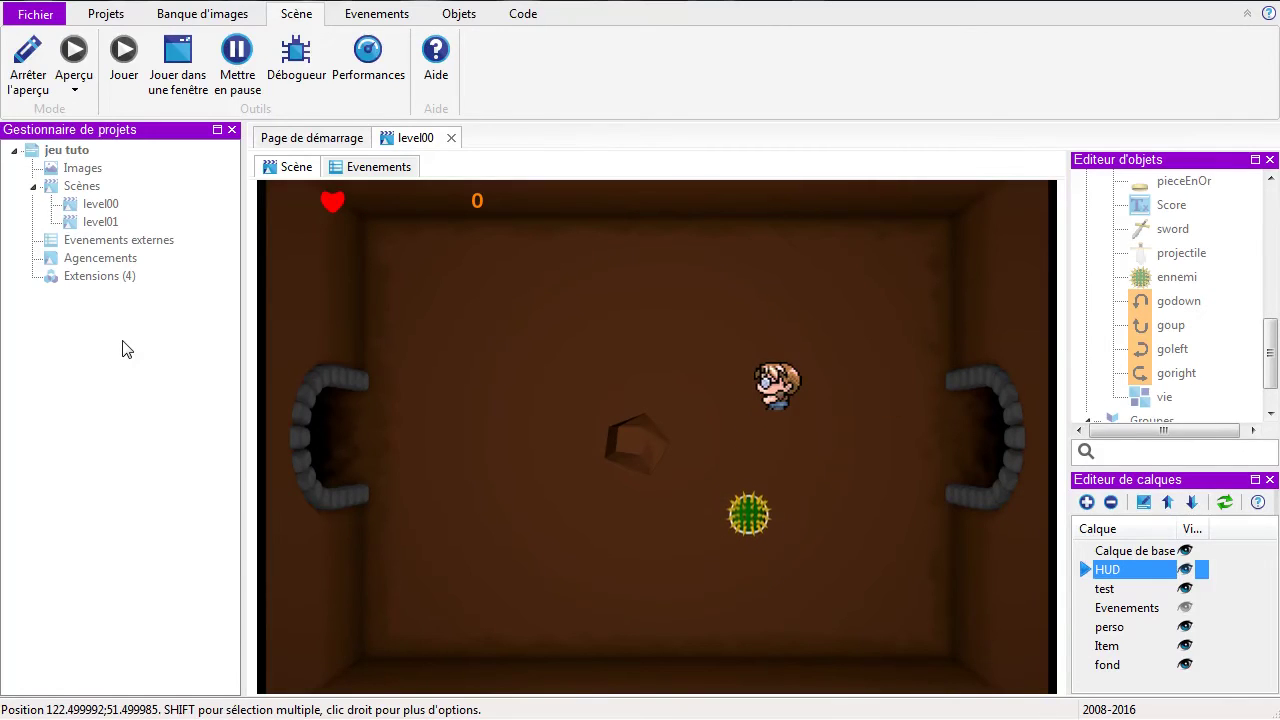
{"action": "key", "text": "Right"}
{"action": "key", "text": "Left"}
{"action": "key", "text": "Up"}
{"action": "key", "text": "Left"}
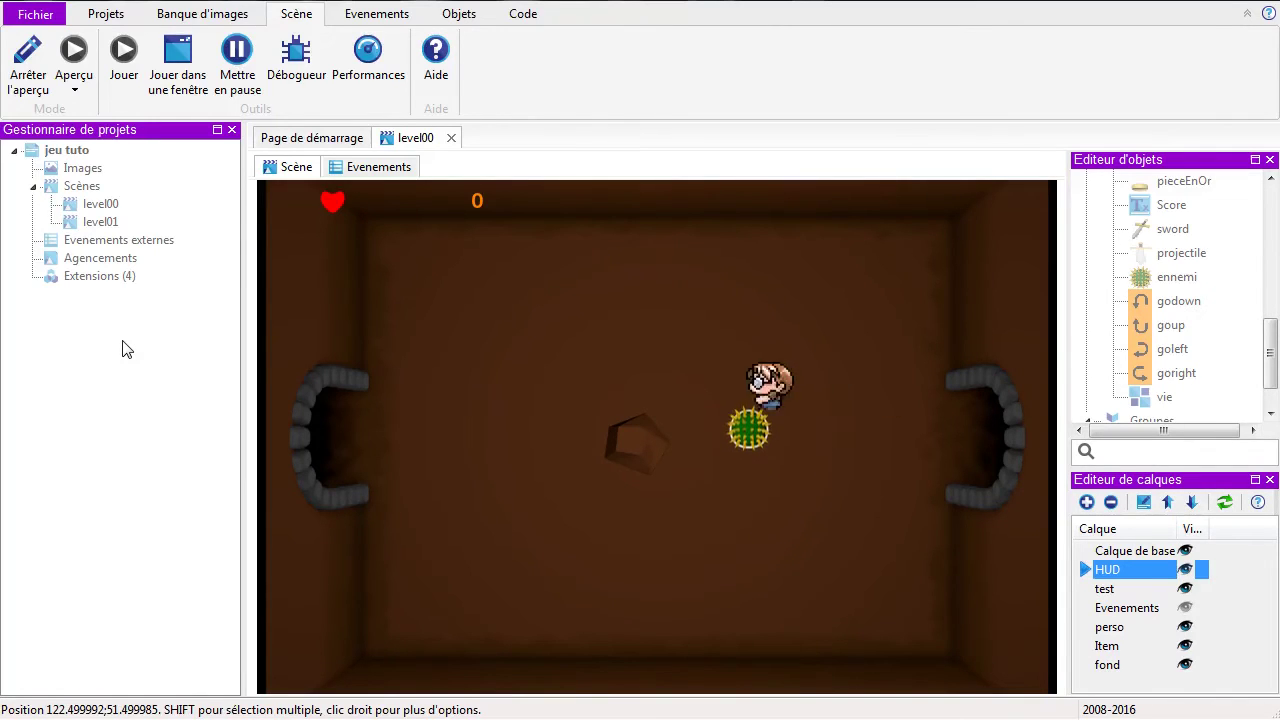
{"action": "key", "text": "Right"}
{"action": "key", "text": "Left"}
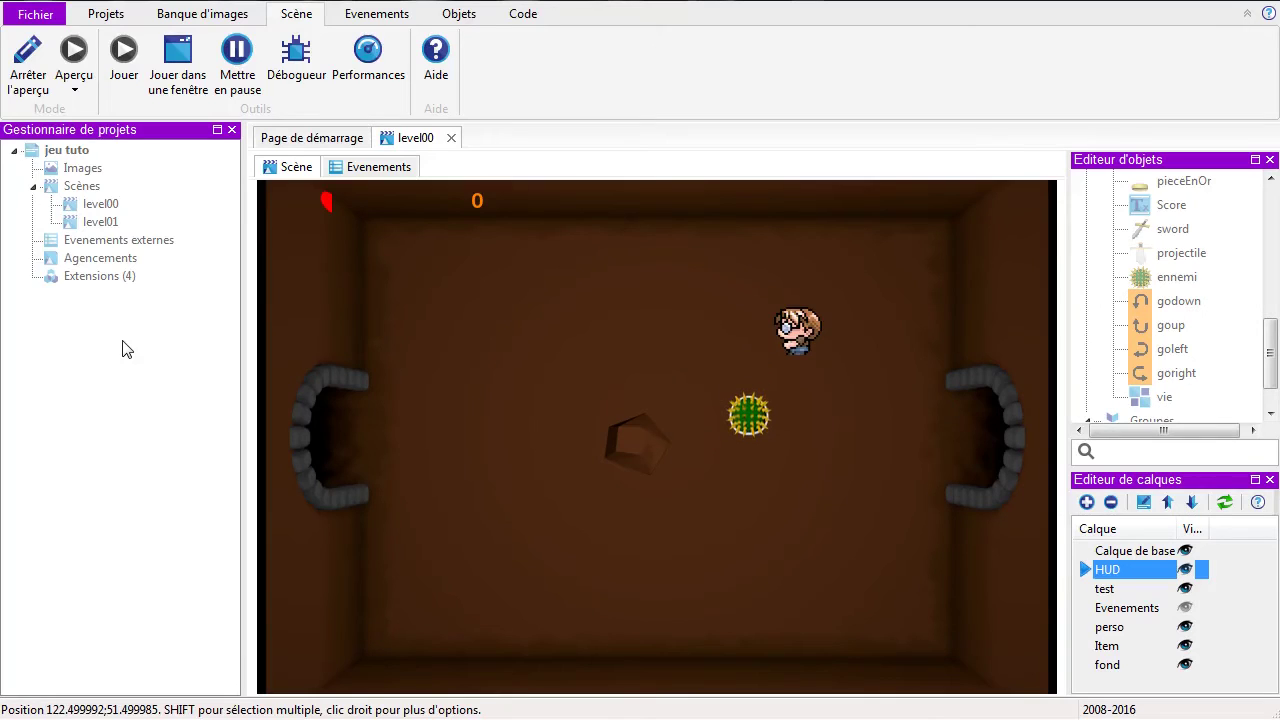
{"action": "key", "text": "Left"}
{"action": "key", "text": "Down"}
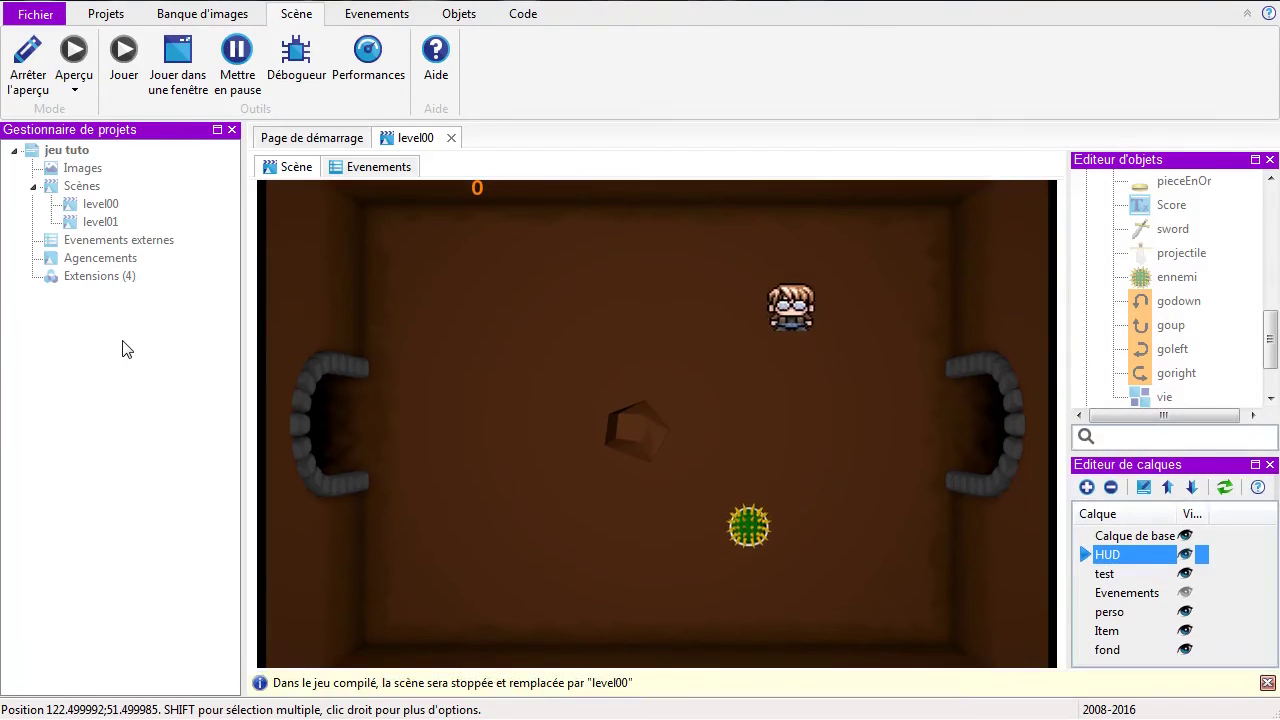
{"action": "key", "text": "Down"}
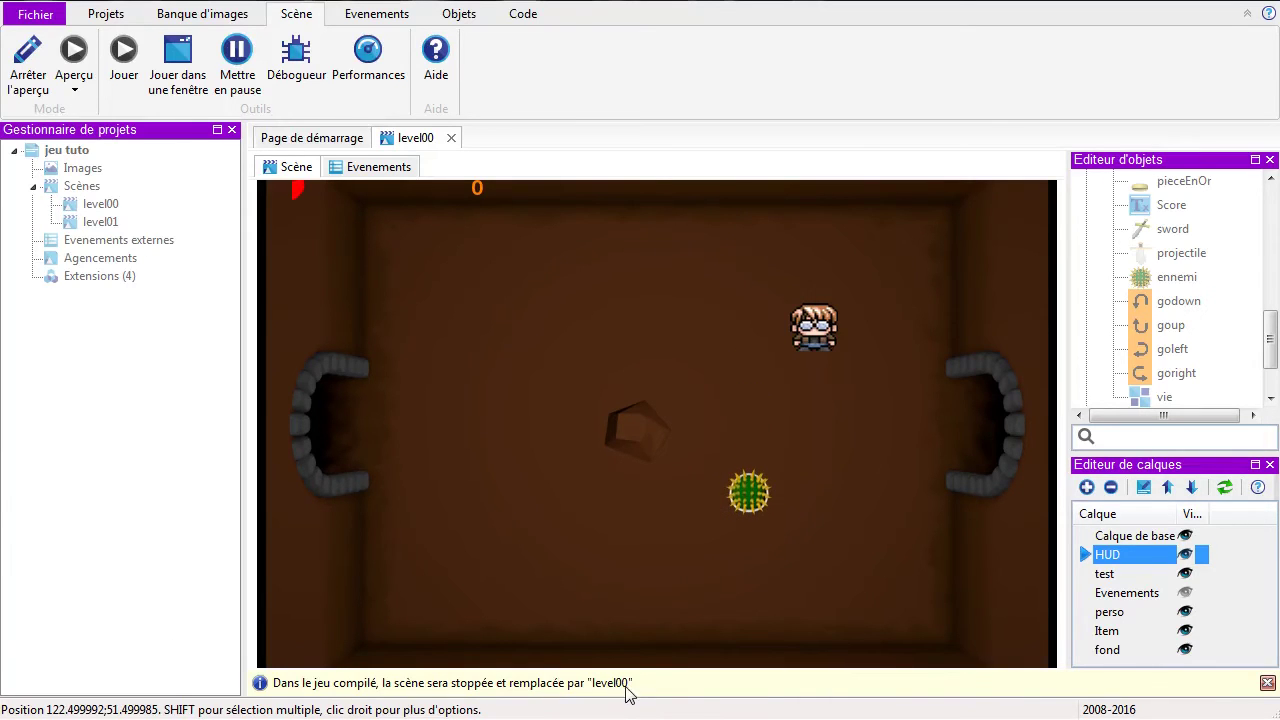
{"action": "left_click", "coordinate": [28, 65]}
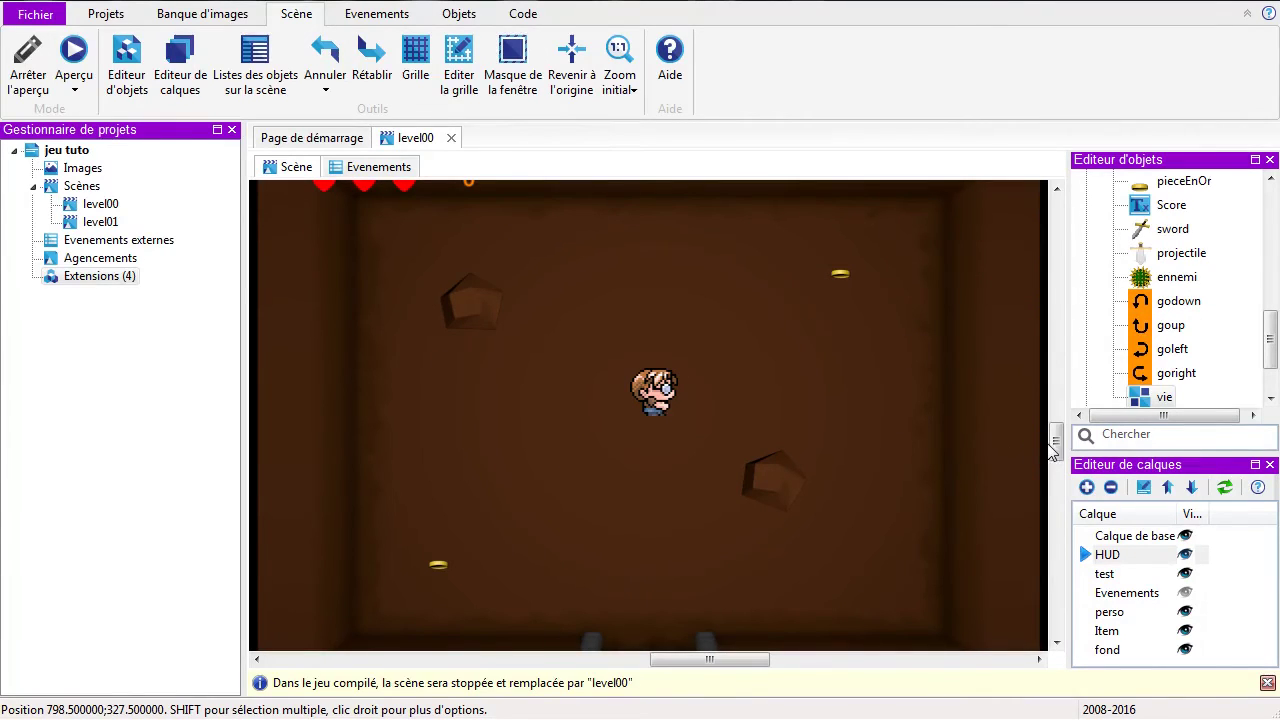
Step: Make Item the active layer of the level00 scene
{"action": "left_click_drag", "start_coordinate": [1060, 441], "coordinate": [1060, 436]}
{"action": "mouse_move", "coordinate": [1047, 506]}
{"action": "left_mouse_down"}
{"action": "mouse_move", "coordinate": [274, 266]}
{"action": "mouse_move", "coordinate": [597, 362]}
{"action": "left_mouse_up"}
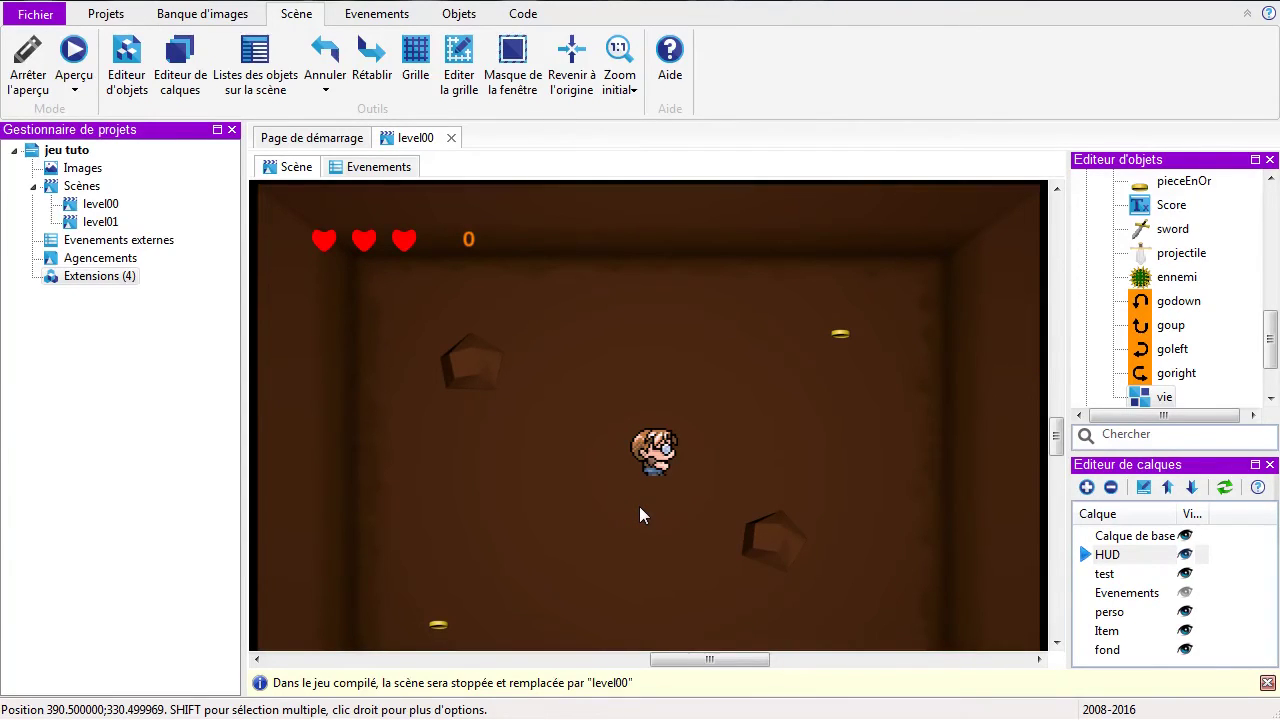
{"action": "left_click", "coordinate": [622, 88]}
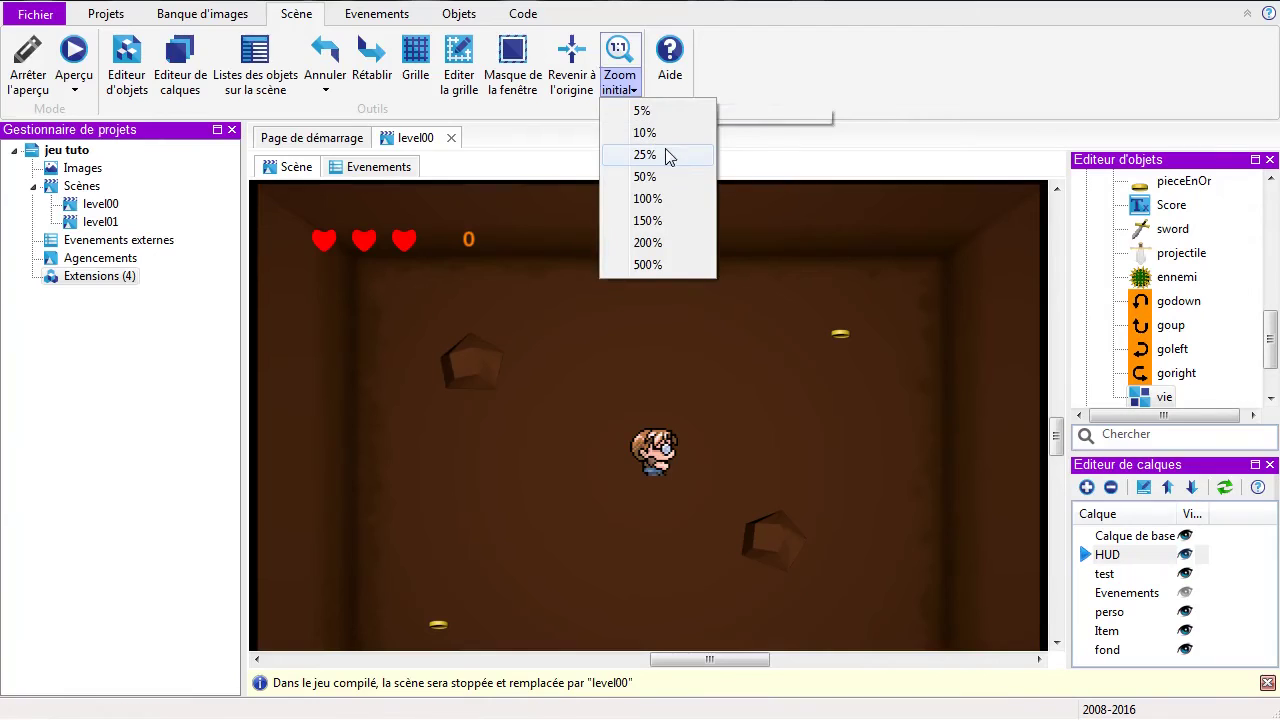
{"action": "left_click", "coordinate": [667, 155]}
{"action": "left_click_drag", "start_coordinate": [1058, 438], "coordinate": [1057, 515]}
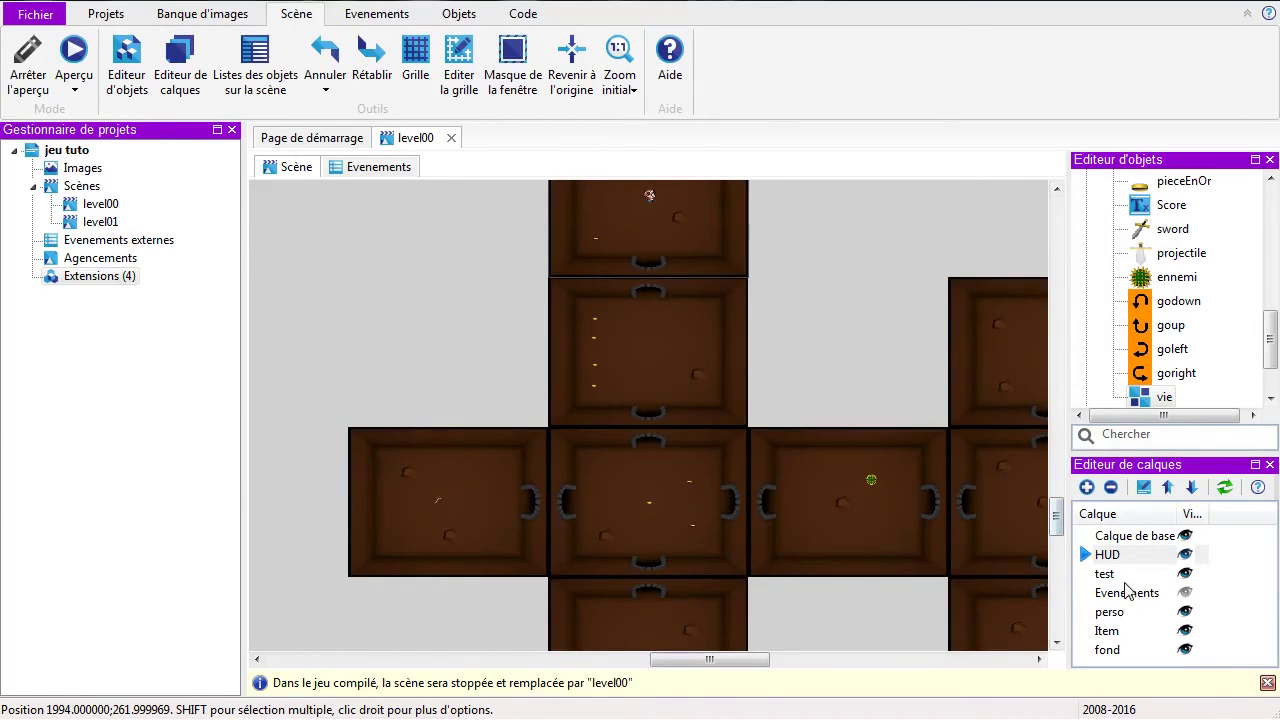
{"action": "left_click", "coordinate": [1103, 633]}
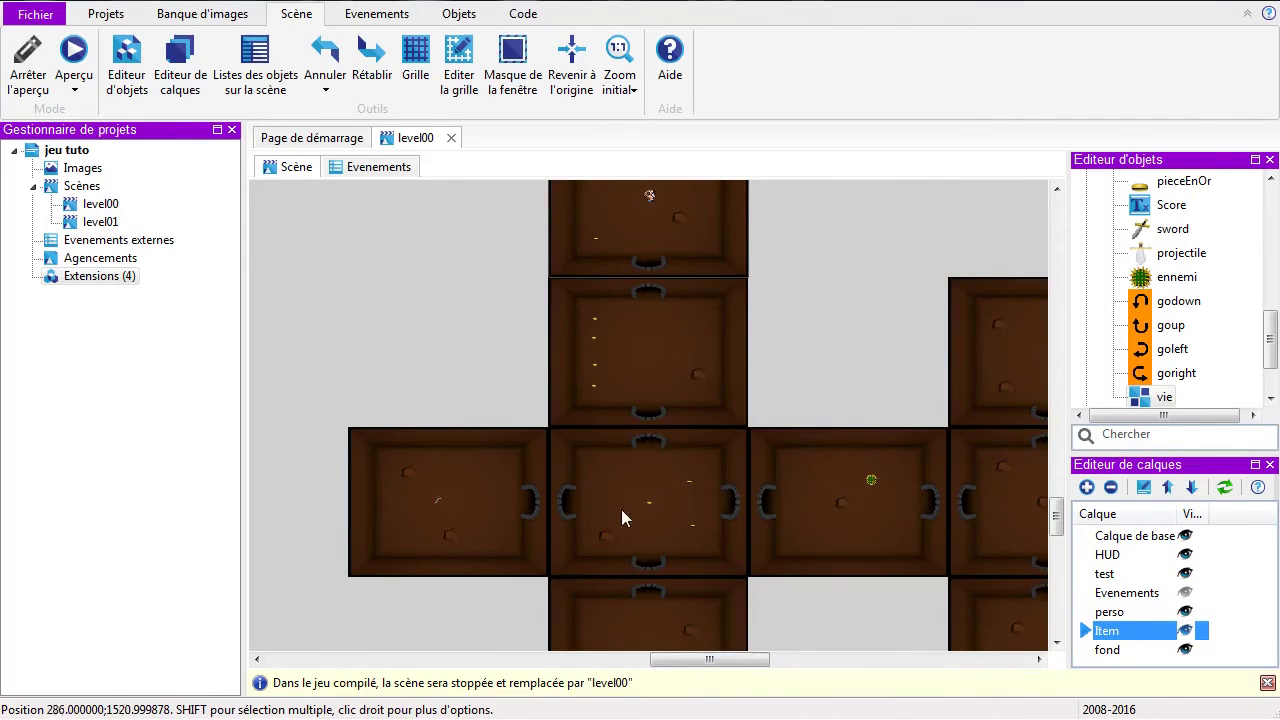
{"action": "left_click_drag", "start_coordinate": [1057, 520], "coordinate": [1057, 553]}
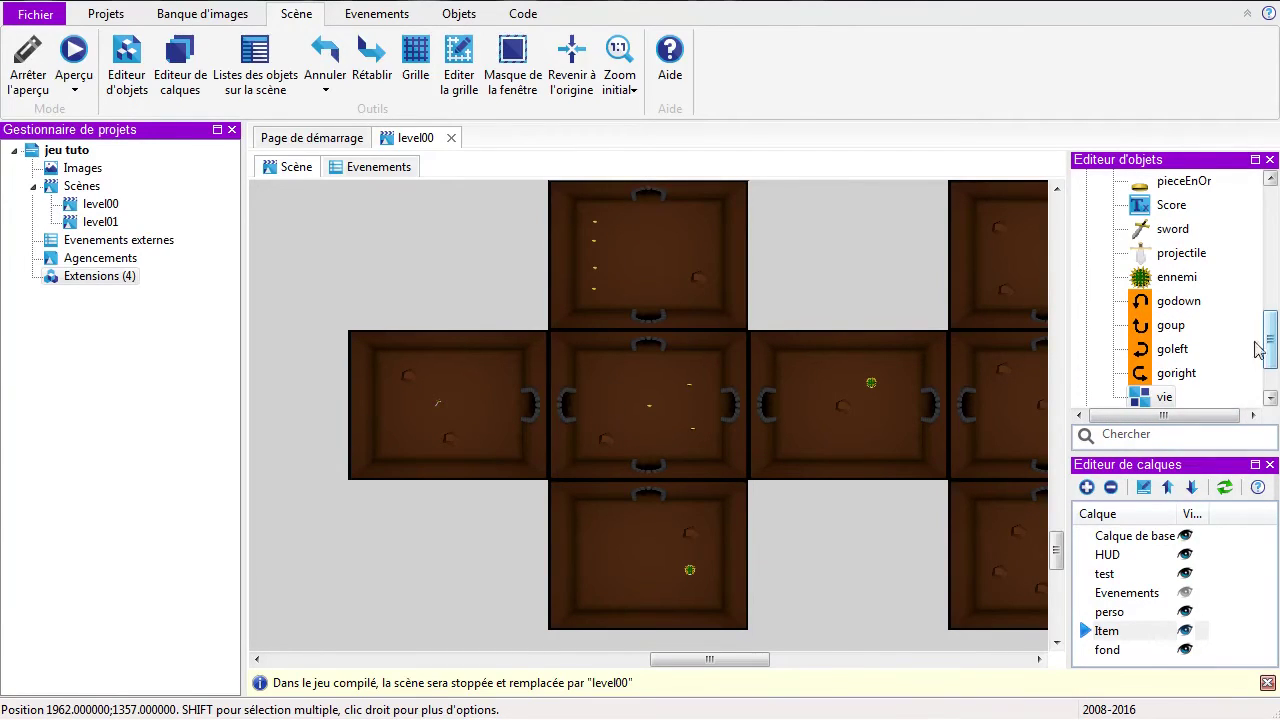
Step: Add a Sprite object named coeur to the scene's objects and open it for editing
{"action": "right_click", "coordinate": [1176, 373]}
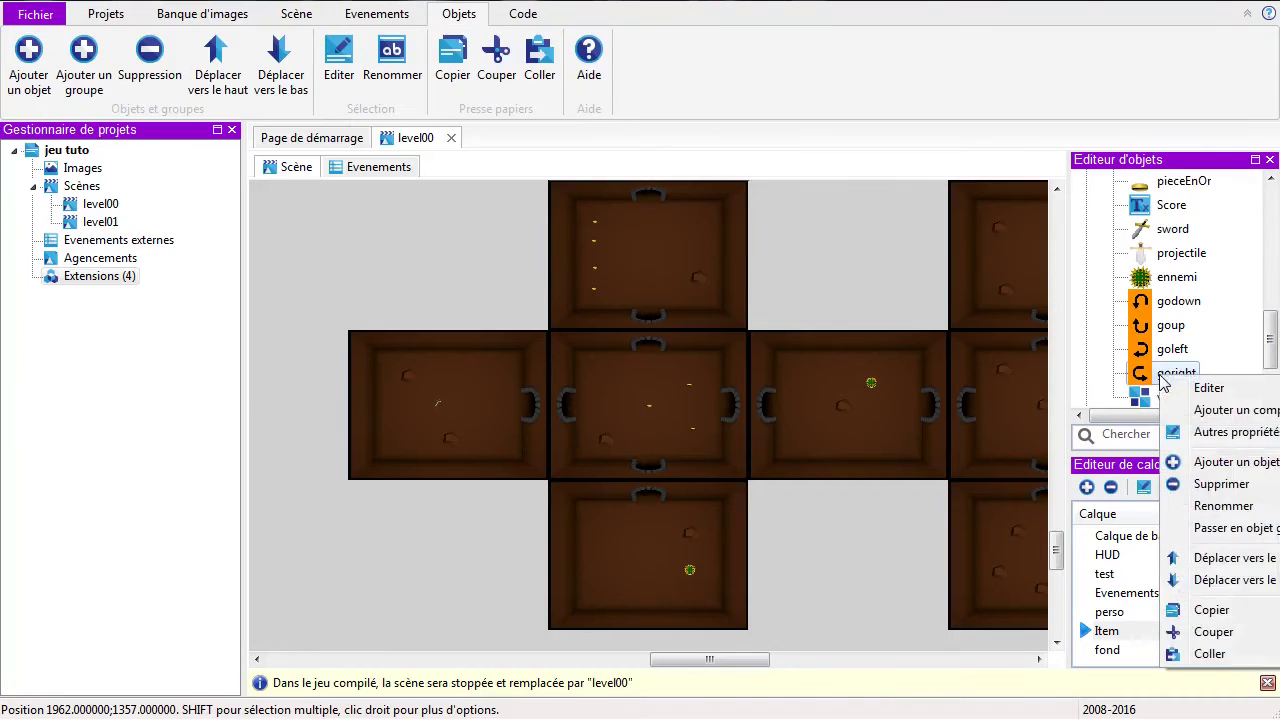
{"action": "left_click", "coordinate": [1205, 462]}
{"action": "left_click", "coordinate": [440, 318]}
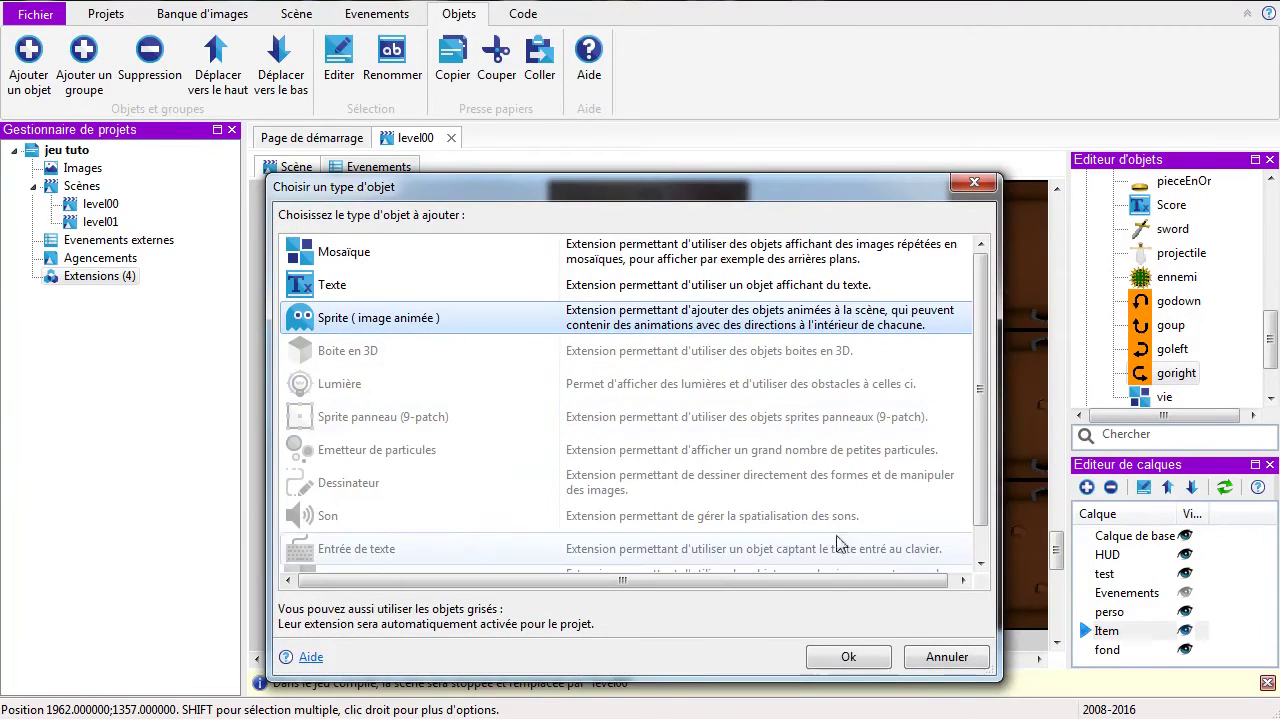
{"action": "left_click", "coordinate": [880, 660]}
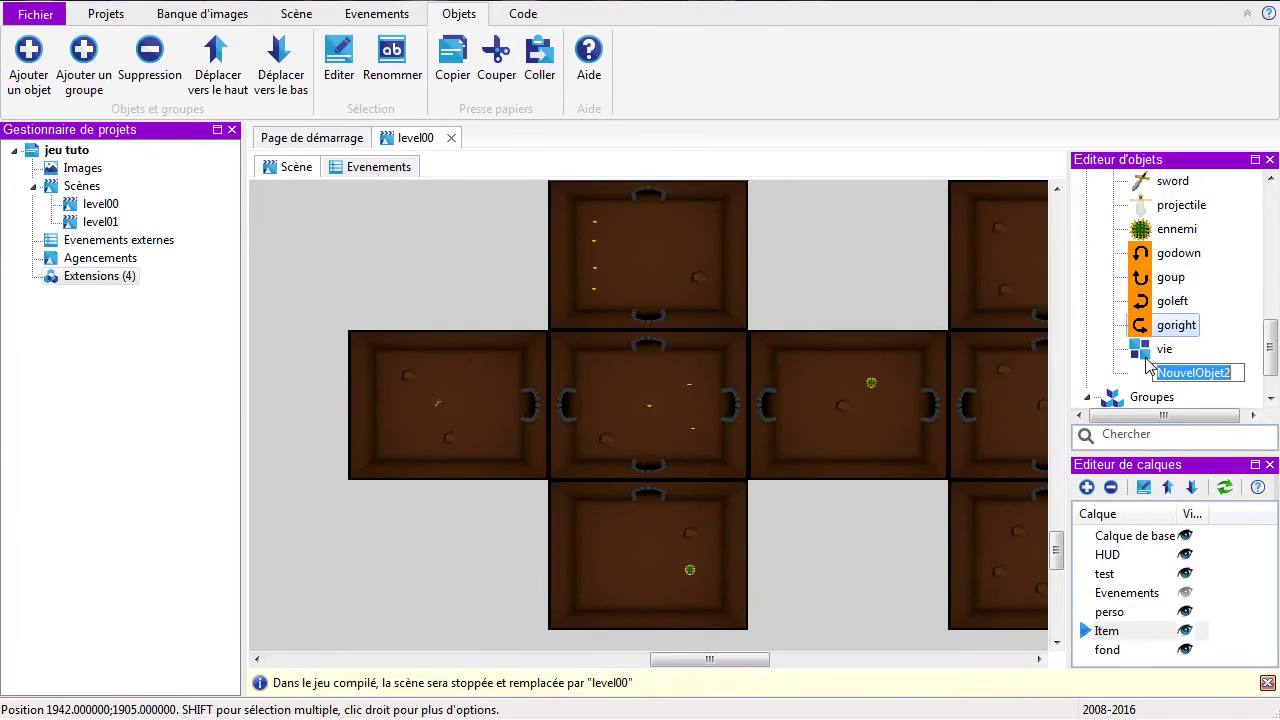
{"action": "type", "text": "coeur"}
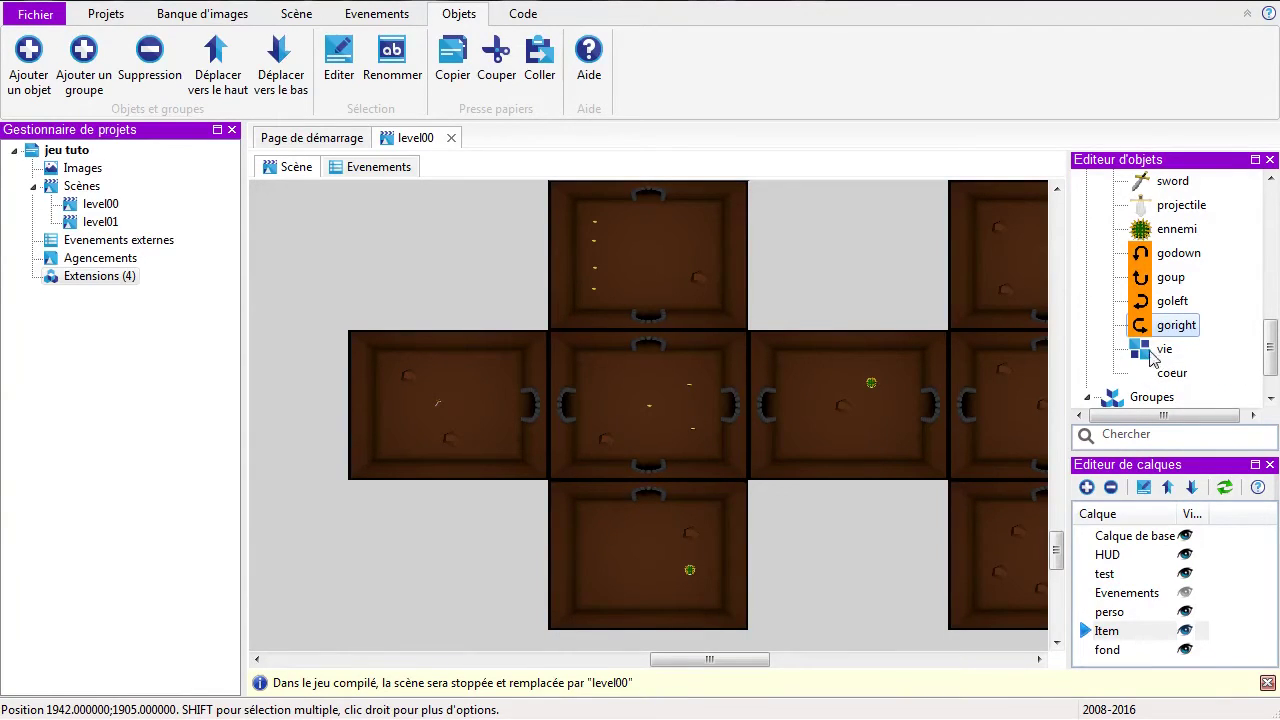
{"action": "double_click", "coordinate": [1168, 374]}
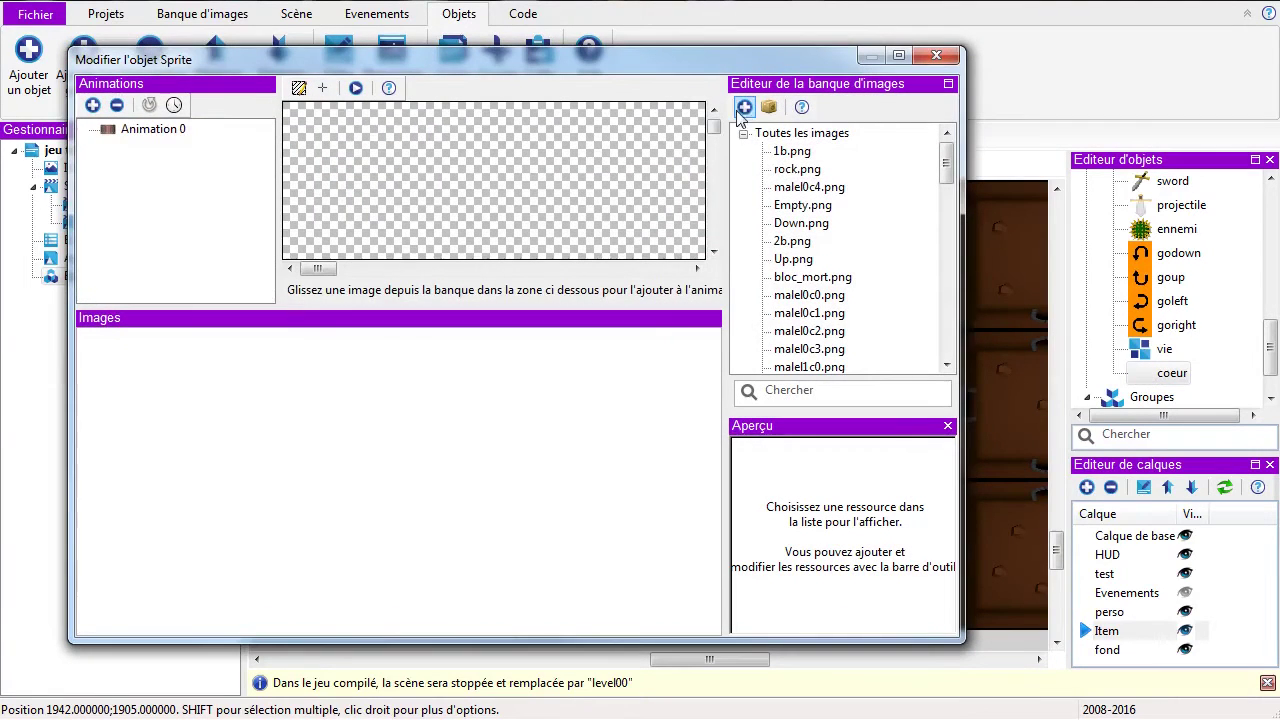
Step: Assign the coeur.png image to Animation 0 of the coeur sprite and close its editor
{"action": "left_click_drag", "start_coordinate": [947, 170], "coordinate": [948, 340]}
{"action": "left_click", "coordinate": [800, 349]}
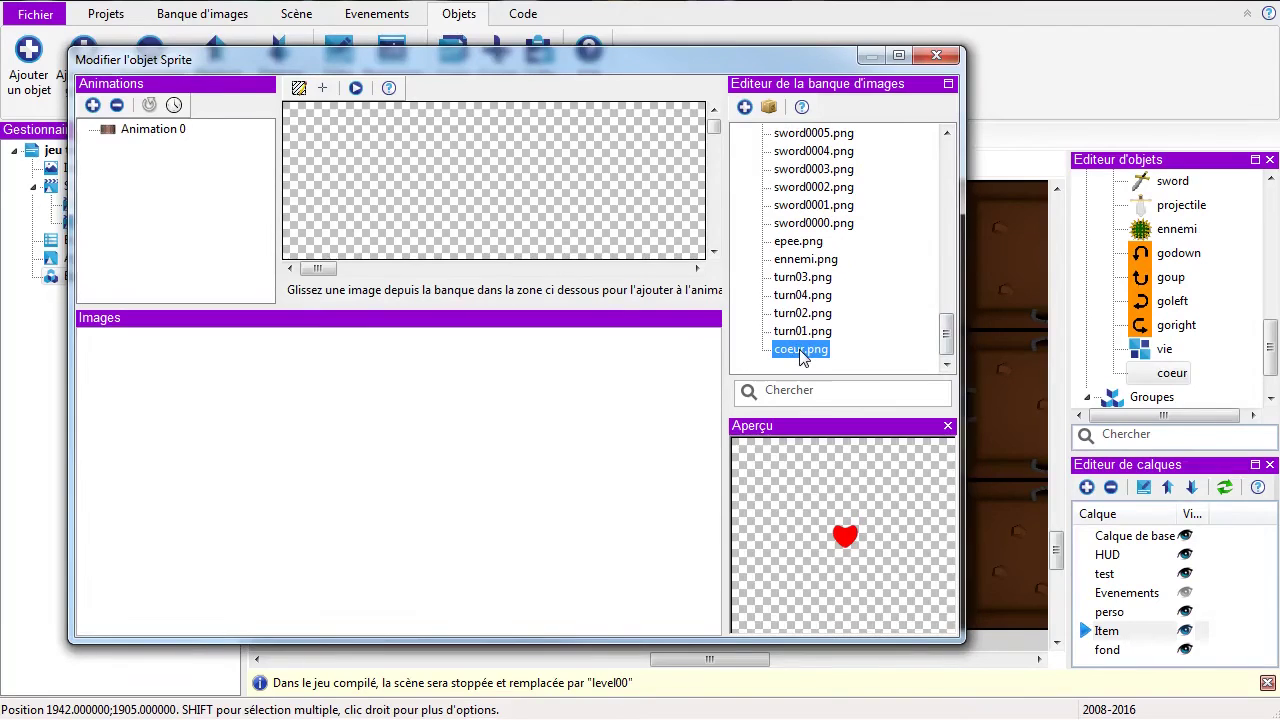
{"action": "left_click_drag", "start_coordinate": [800, 349], "coordinate": [488, 405]}
{"action": "left_click", "coordinate": [936, 55]}
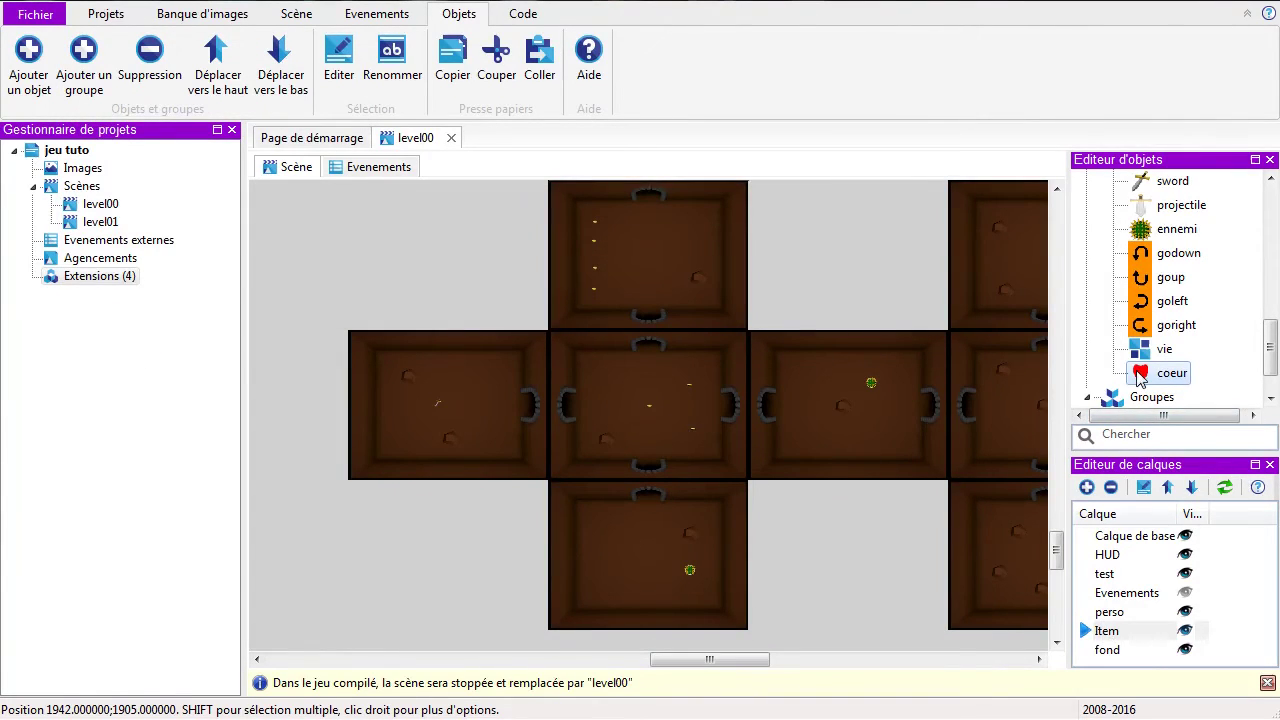
Step: Place a coeur in the central room of level00 and adjust its position in the room's upper-left area
{"action": "left_click_drag", "start_coordinate": [1140, 377], "coordinate": [600, 377]}
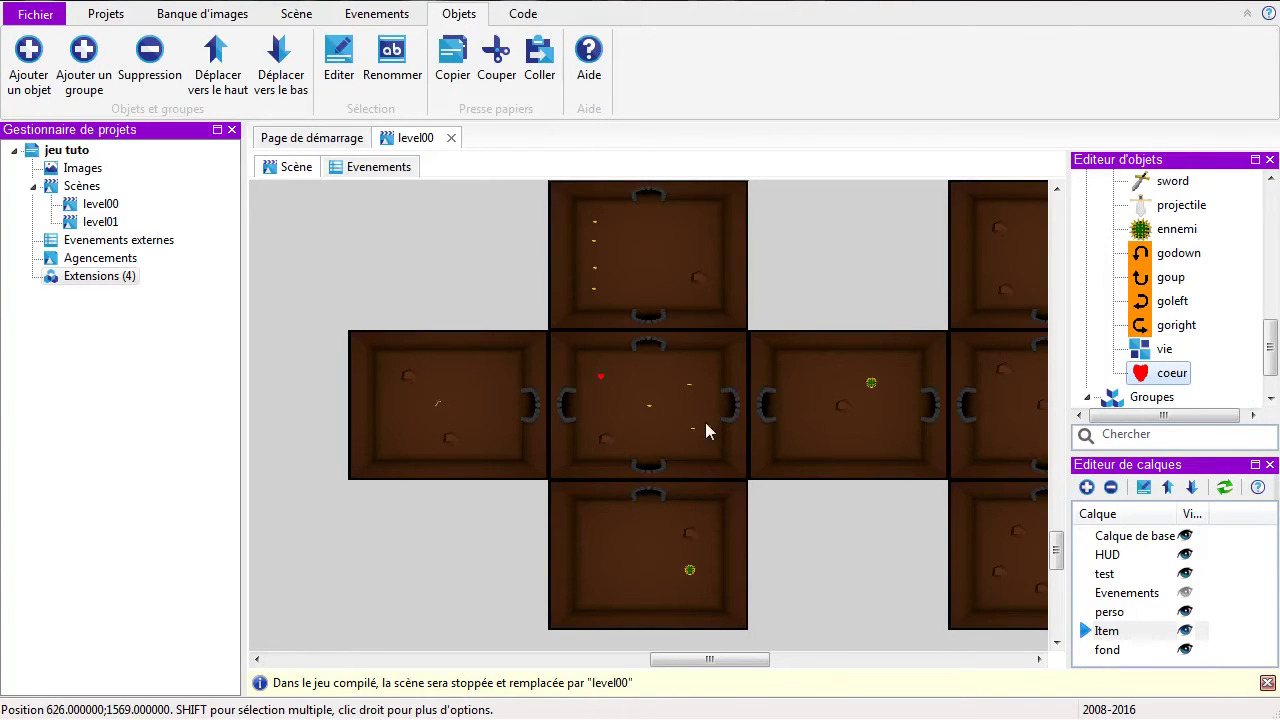
{"action": "left_click", "coordinate": [308, 19]}
{"action": "left_click", "coordinate": [619, 55]}
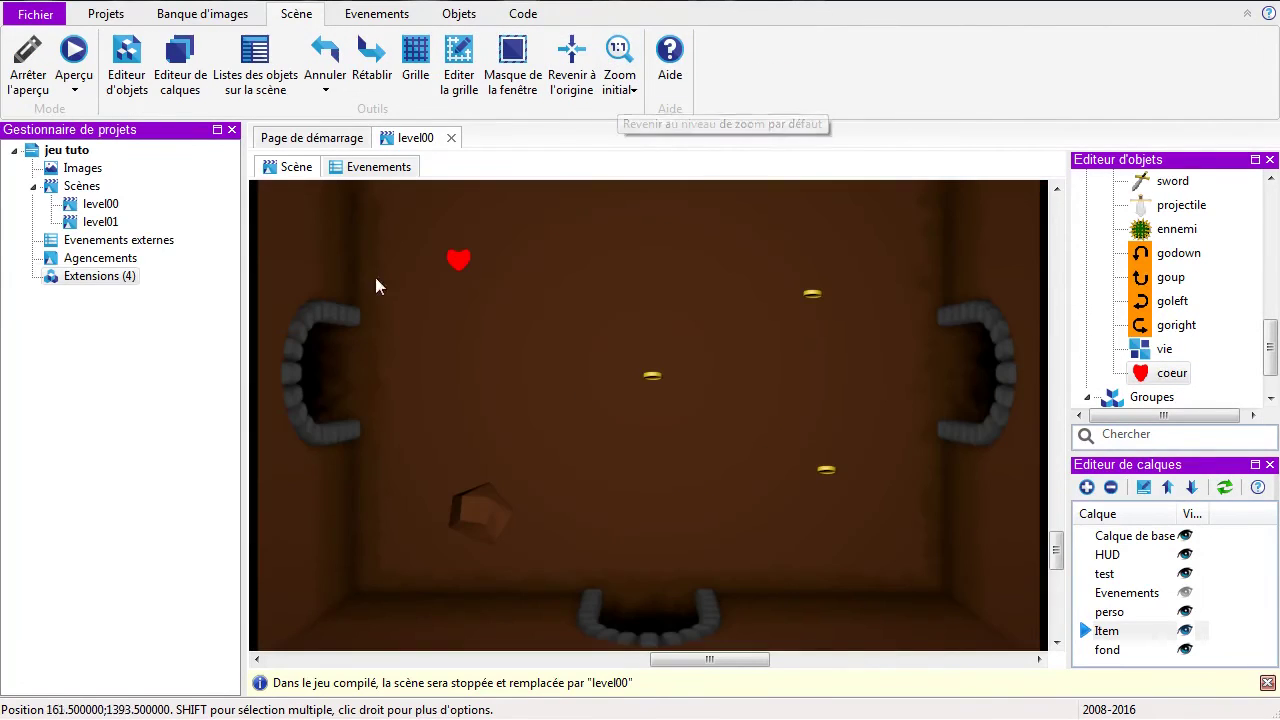
{"action": "left_click_drag", "start_coordinate": [465, 262], "coordinate": [459, 250]}
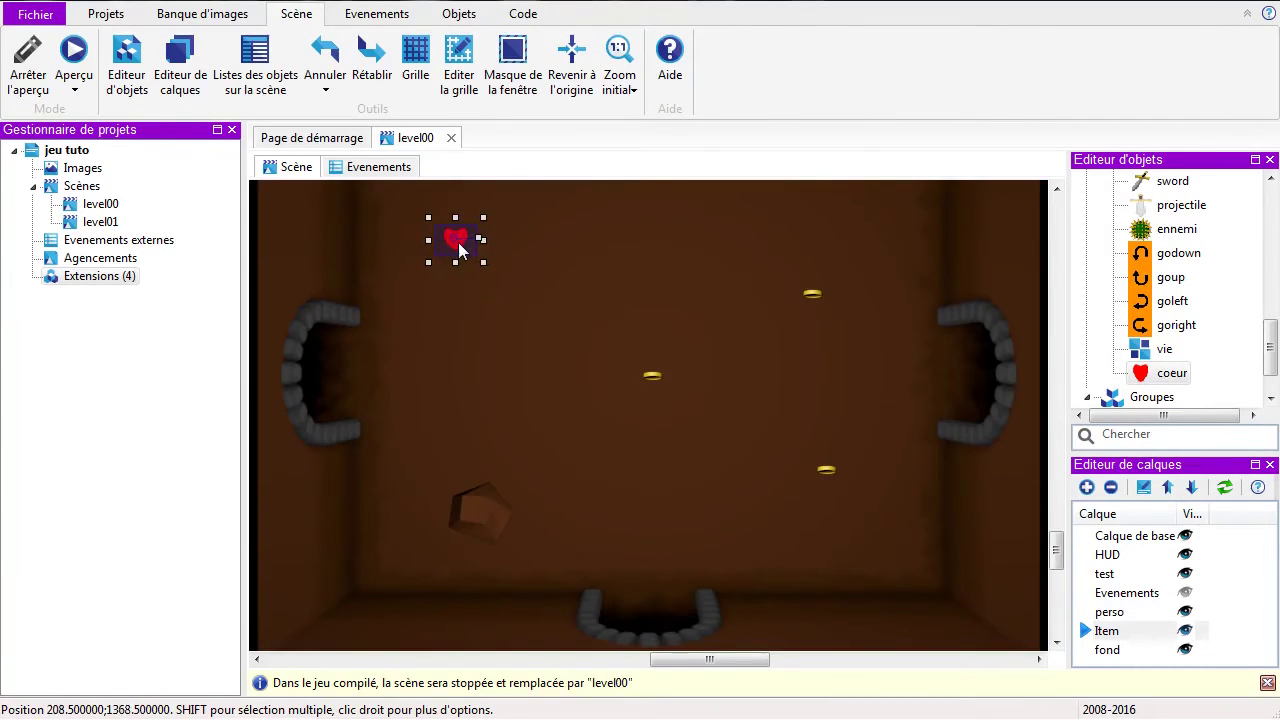
{"action": "left_click_drag", "start_coordinate": [1053, 548], "coordinate": [1055, 536]}
{"action": "left_click", "coordinate": [631, 448]}
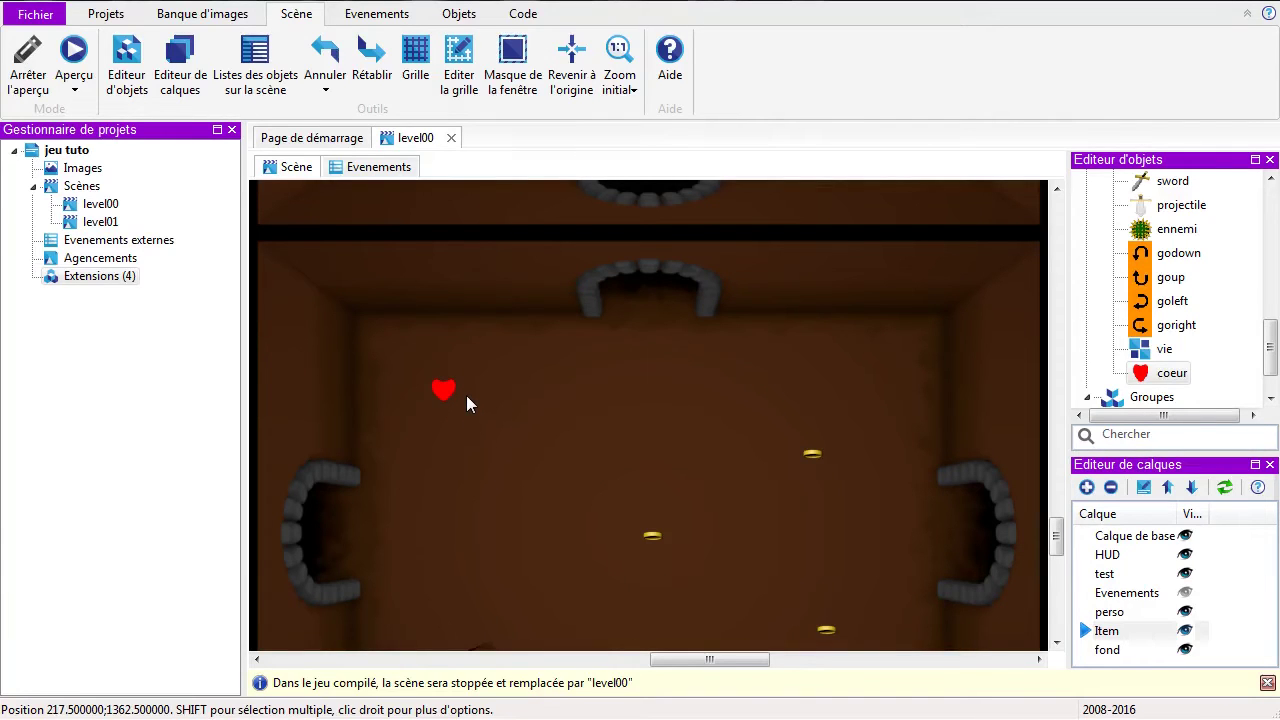
Step: Add an empty event below the joueur and sword collision event in the Items group of level00
{"action": "left_click", "coordinate": [390, 170]}
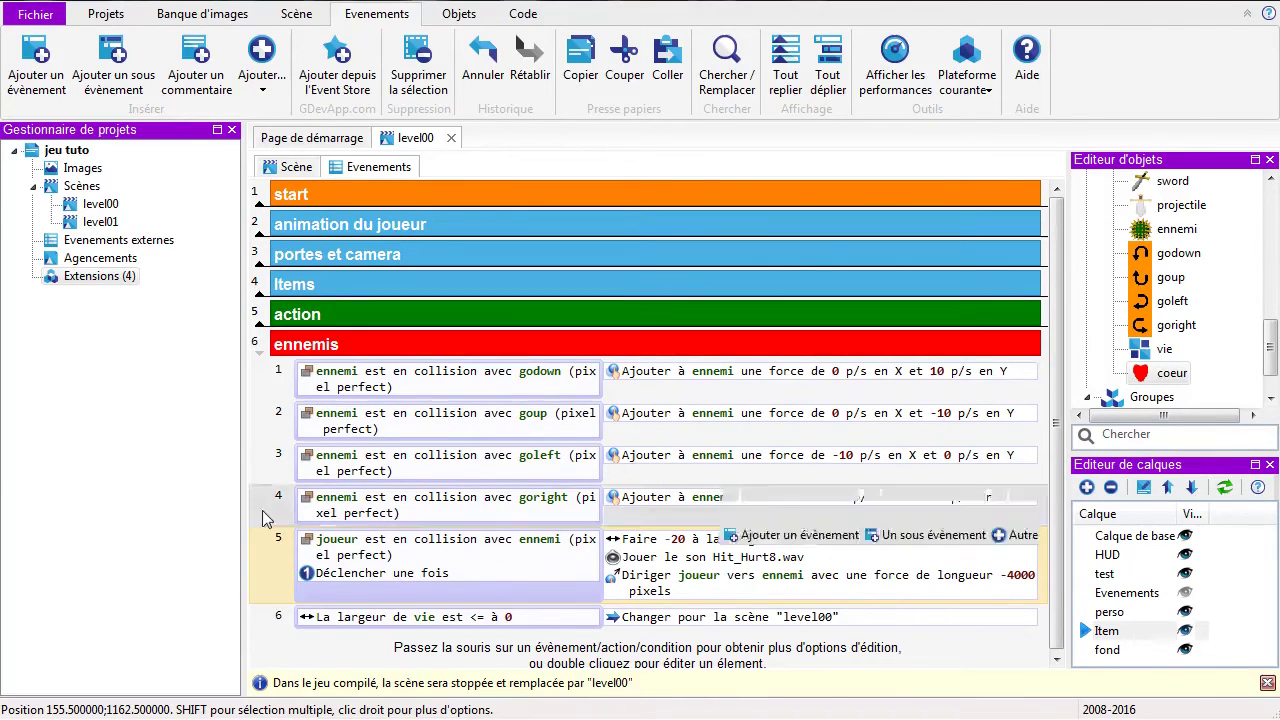
{"action": "left_click", "coordinate": [259, 293]}
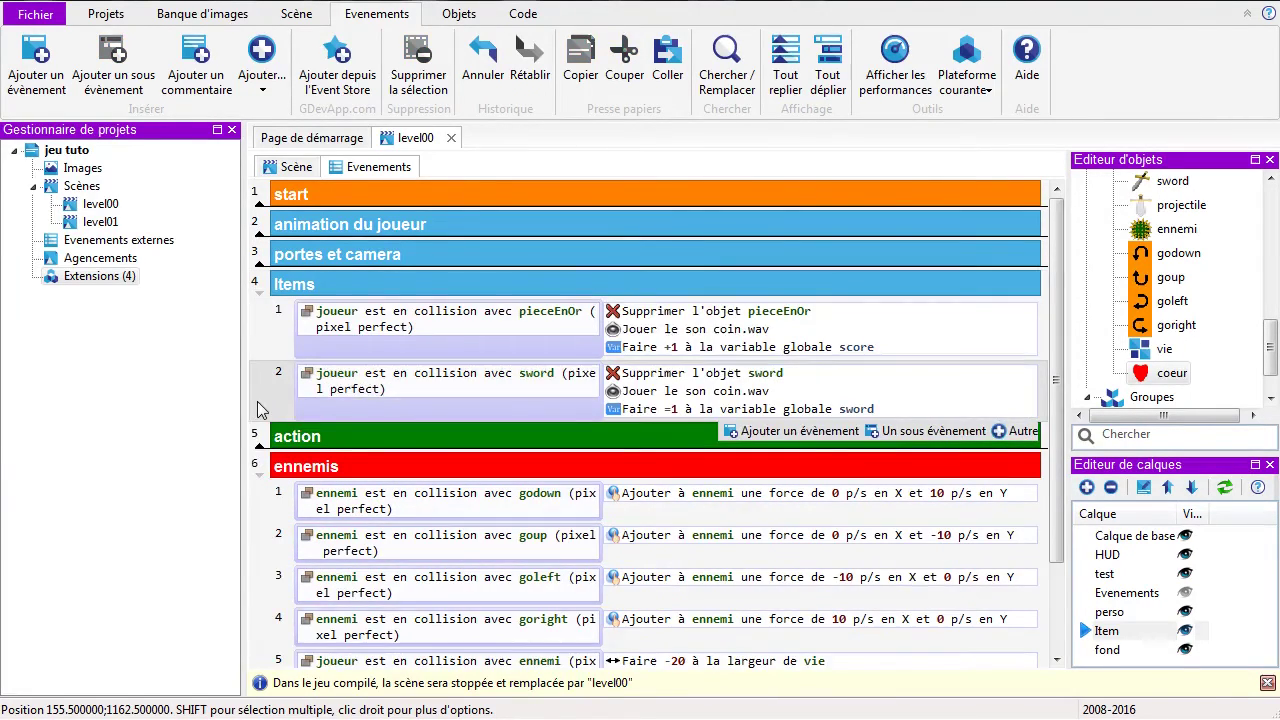
{"action": "left_click", "coordinate": [257, 401]}
{"action": "left_click", "coordinate": [47, 54]}
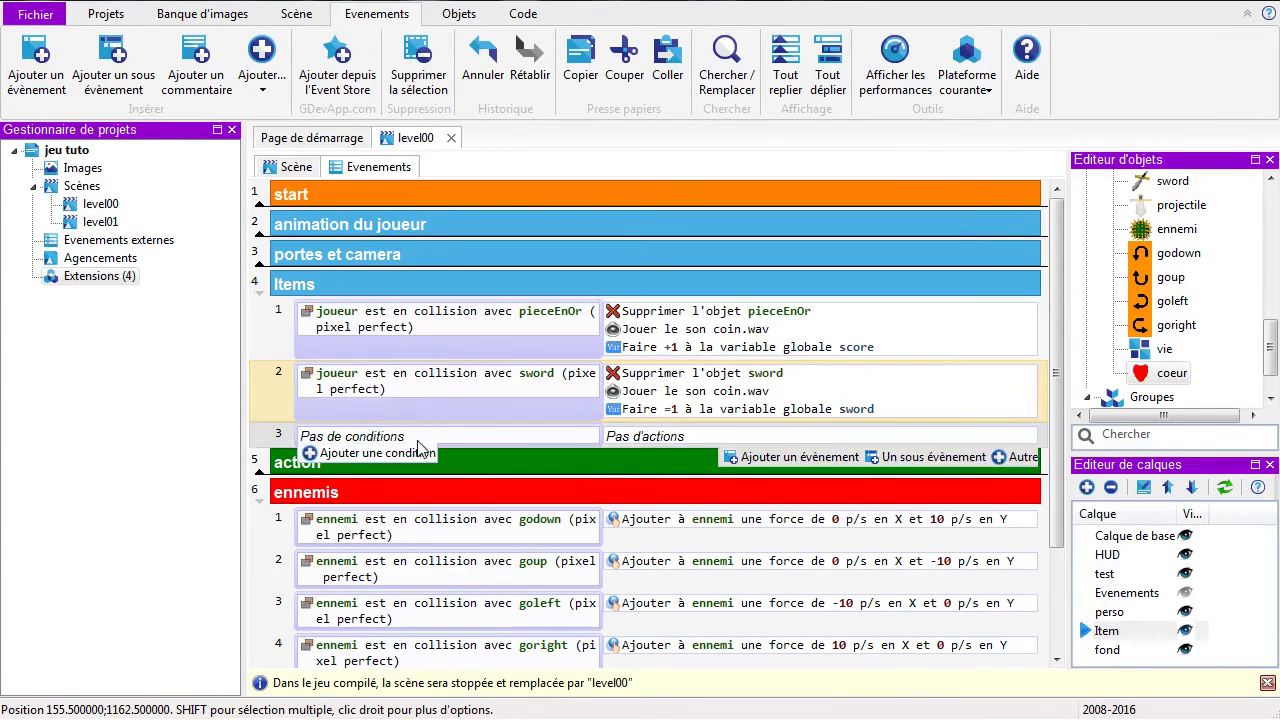
Step: Start a Collision (Pixel perfect) condition for the empty Items event with joueur as the first object
{"action": "left_click", "coordinate": [342, 452]}
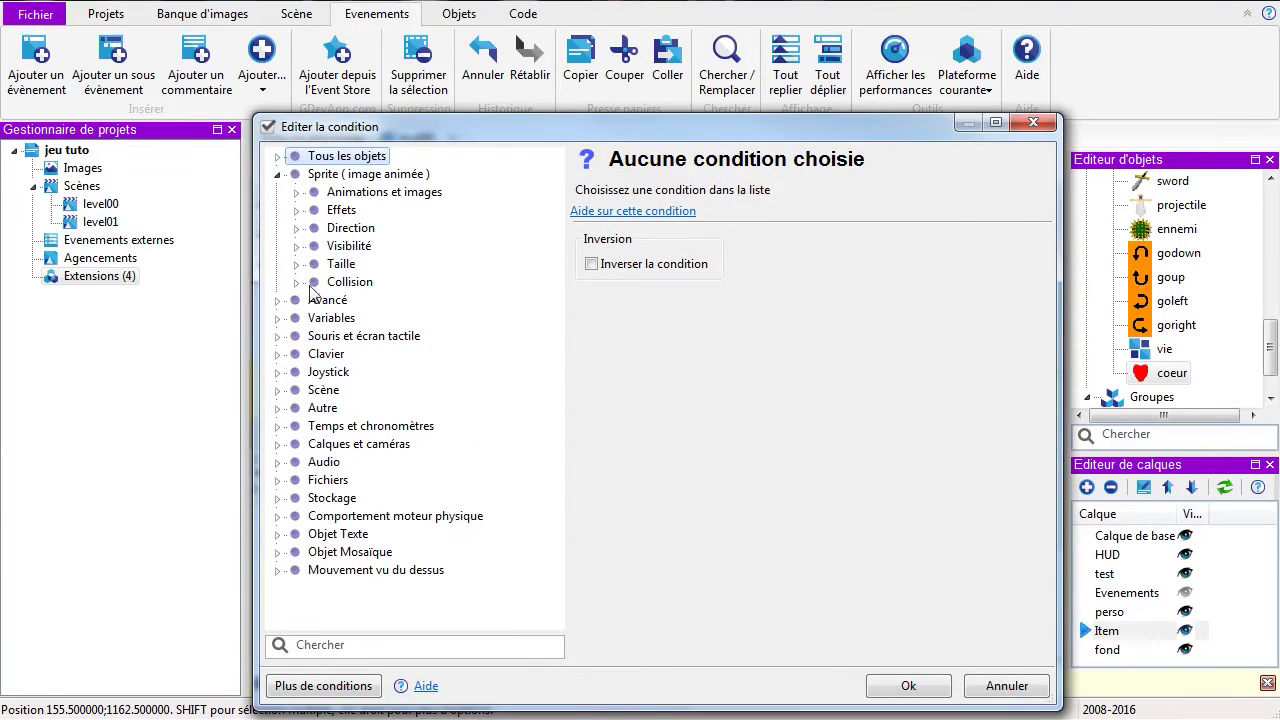
{"action": "left_click", "coordinate": [297, 283]}
{"action": "left_click", "coordinate": [405, 300]}
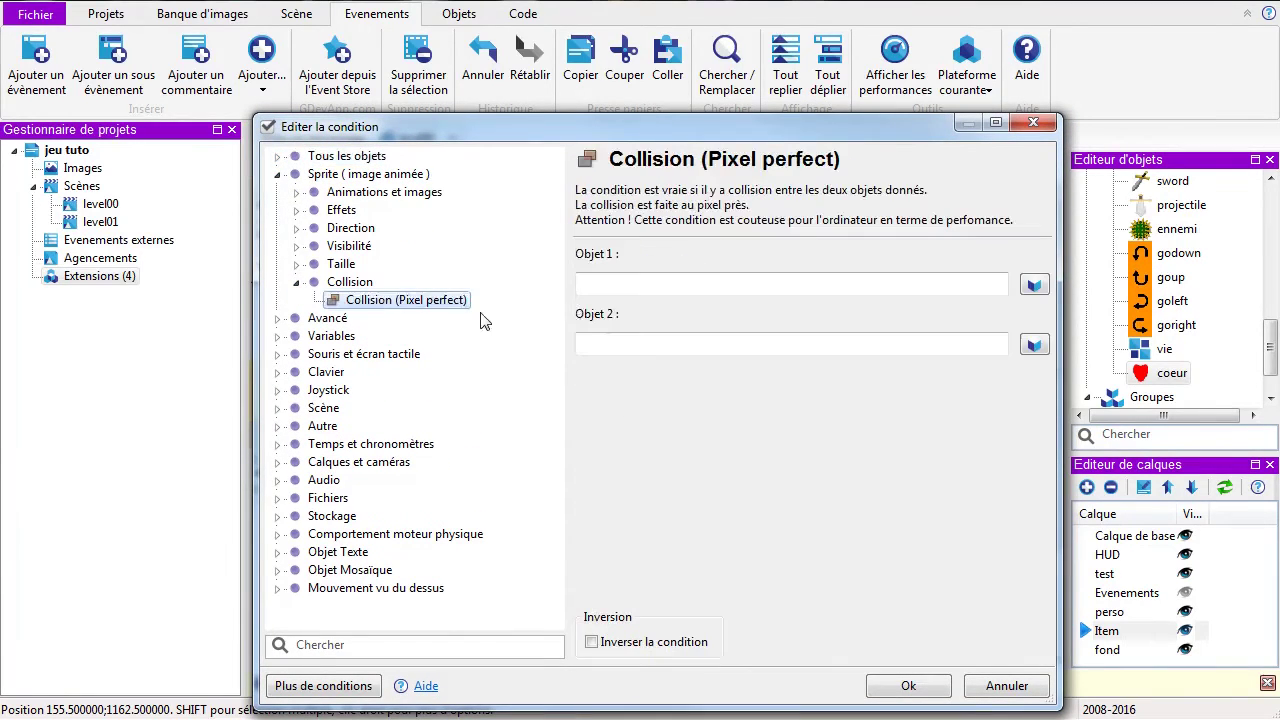
{"action": "left_click", "coordinate": [1033, 287]}
{"action": "scroll", "coordinate": [690, 342], "scroll_direction": "up", "scroll_amount": 3}
{"action": "scroll", "coordinate": [690, 342], "scroll_direction": "up", "scroll_amount": 2}
{"action": "left_click", "coordinate": [439, 300]}
{"action": "left_click", "coordinate": [585, 662]}
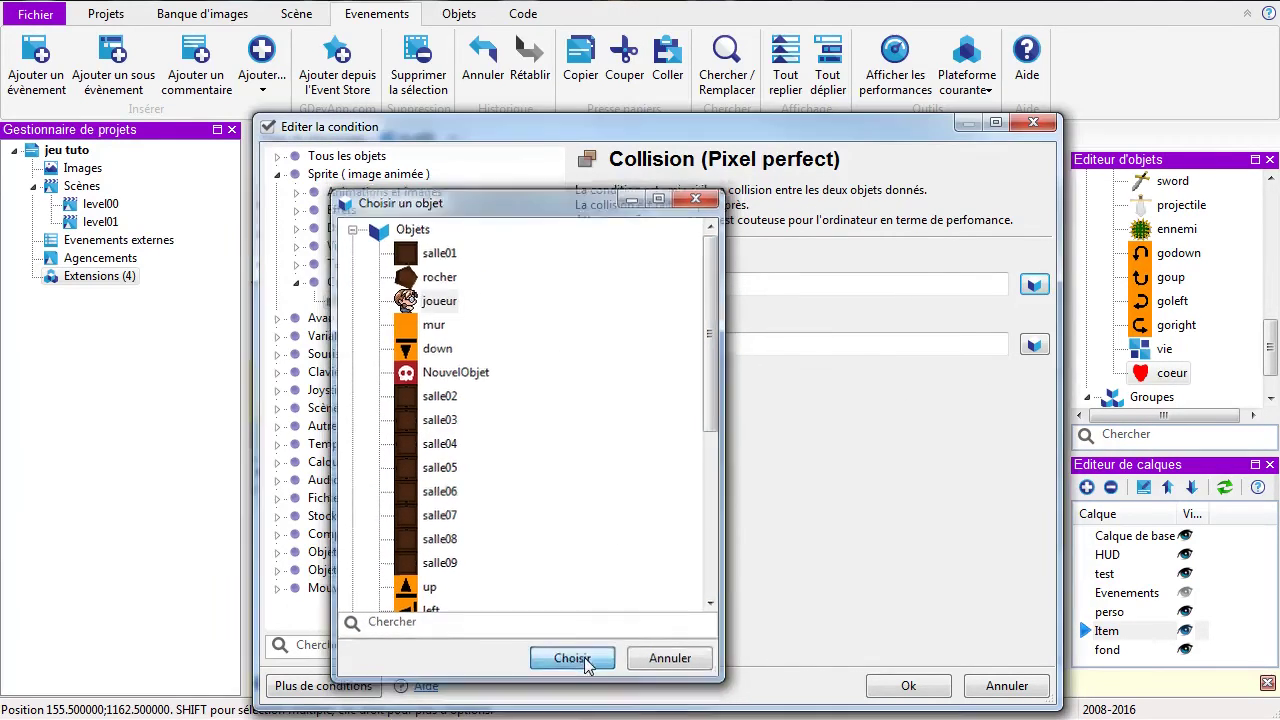
Step: Set coeur as the collision condition's second object and add the condition to the event
{"action": "left_click", "coordinate": [1034, 345]}
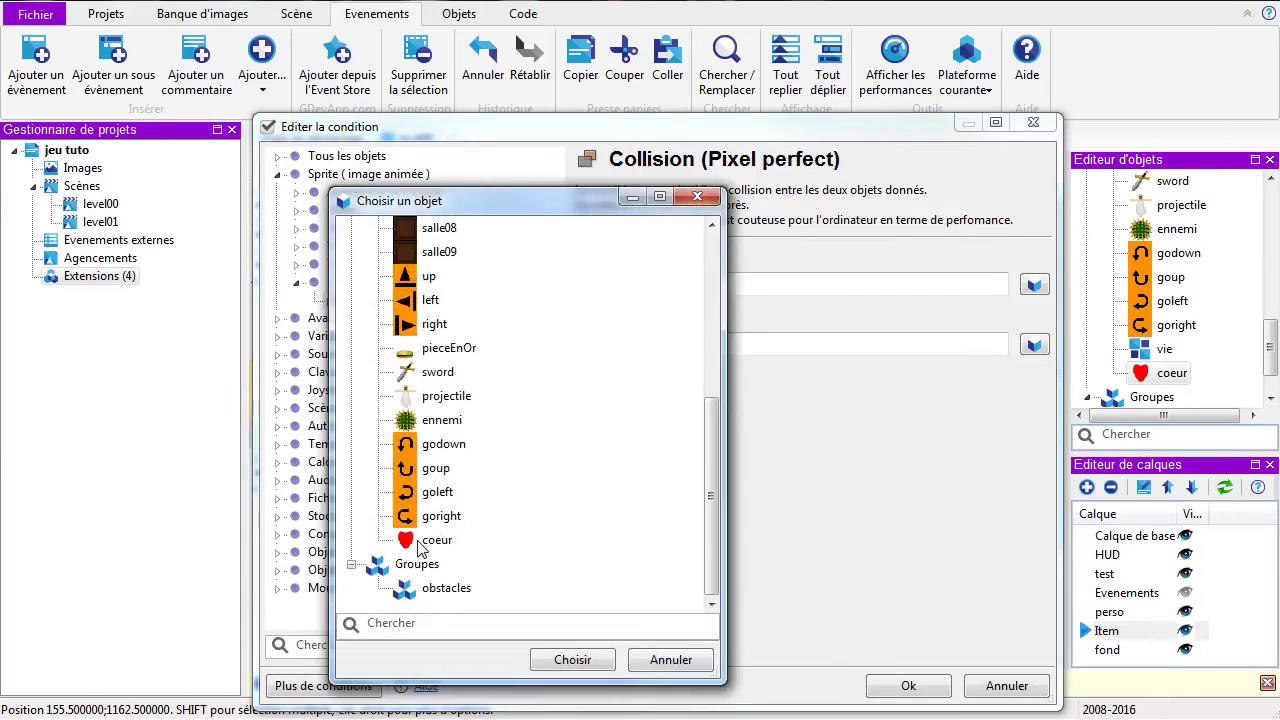
{"action": "left_click", "coordinate": [432, 541]}
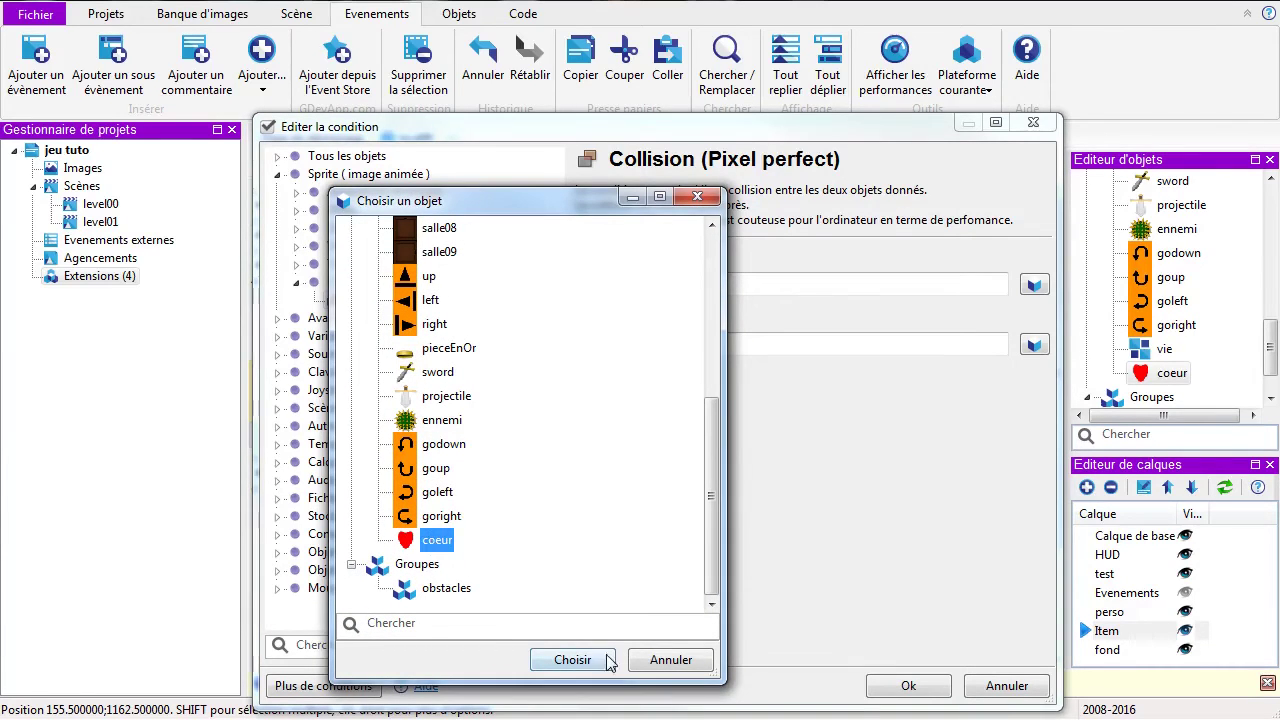
{"action": "left_click", "coordinate": [606, 662]}
{"action": "left_click", "coordinate": [902, 685]}
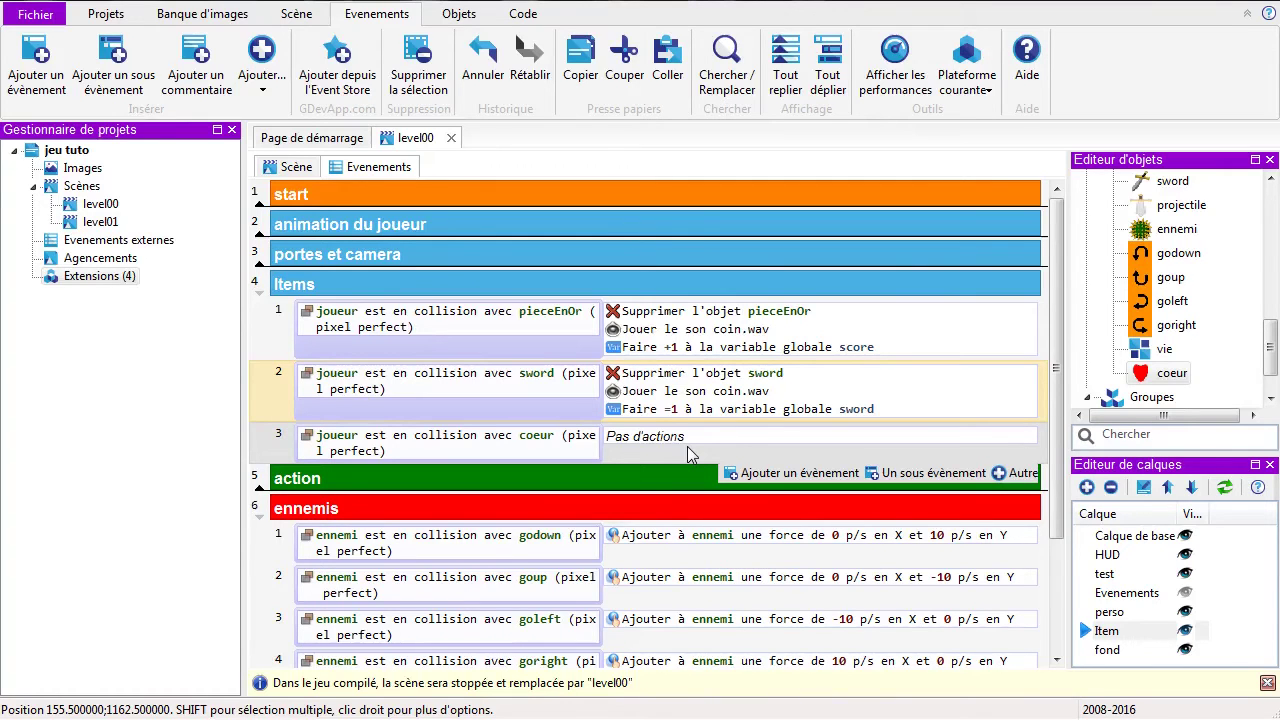
Step: Add a Supprimer un objet action for coeur to the joueur and coeur collision event
{"action": "left_click", "coordinate": [660, 453]}
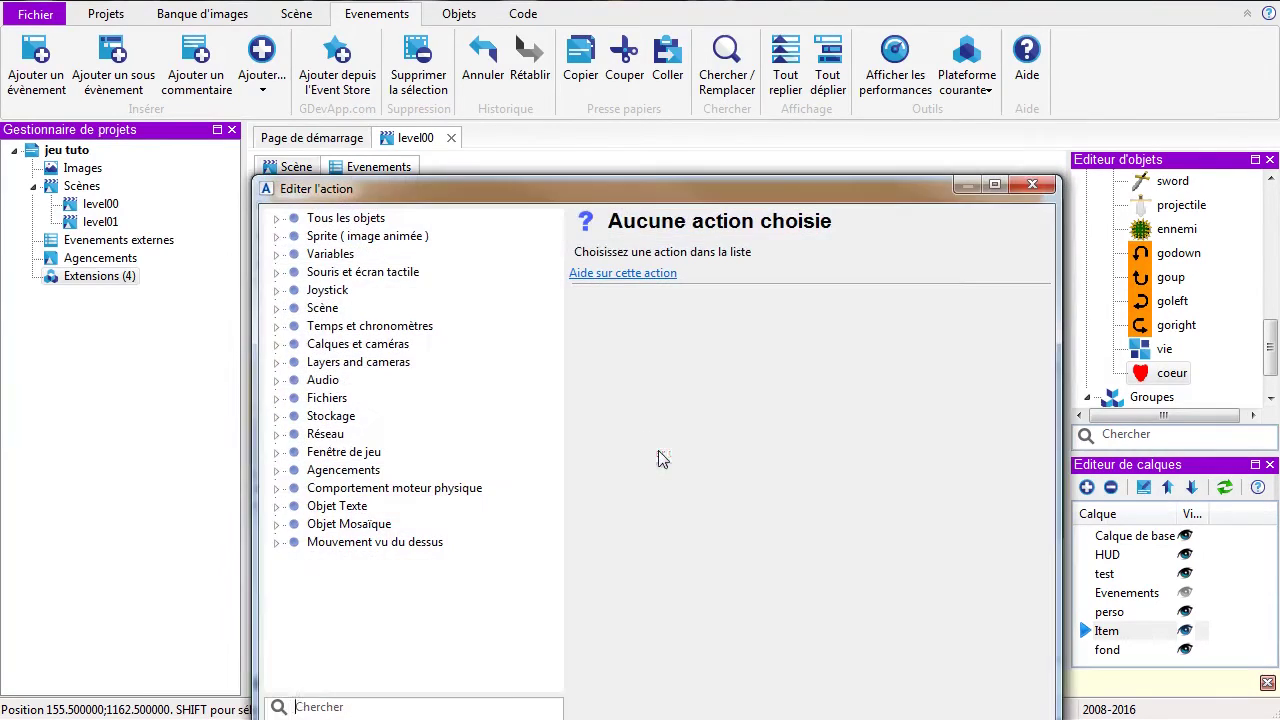
{"action": "left_click", "coordinate": [277, 219]}
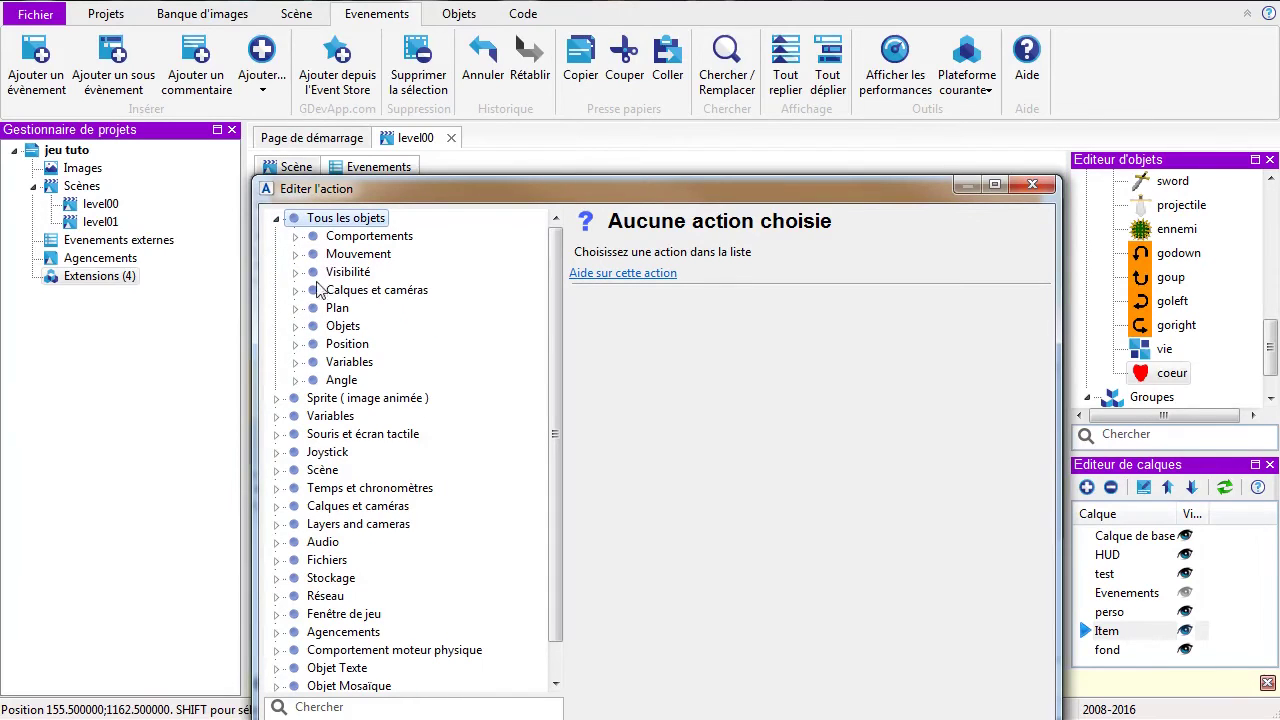
{"action": "left_click", "coordinate": [296, 327]}
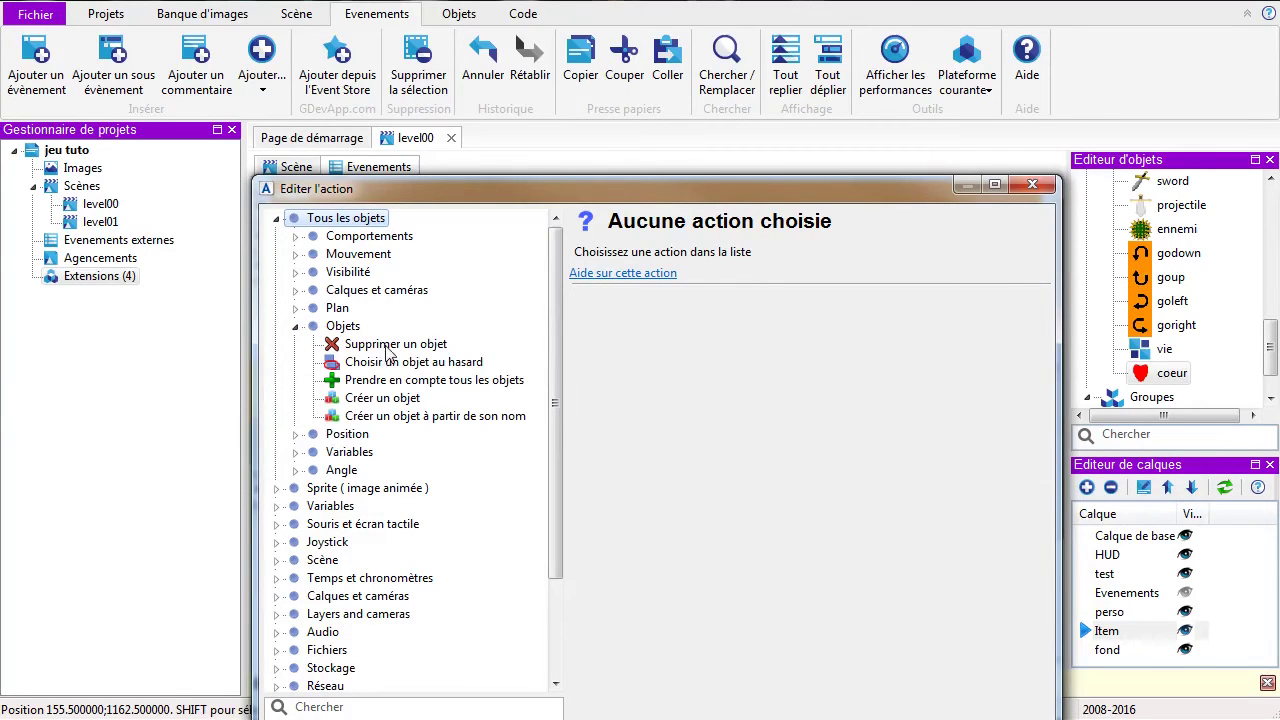
{"action": "left_click", "coordinate": [392, 344]}
{"action": "left_click", "coordinate": [1033, 317]}
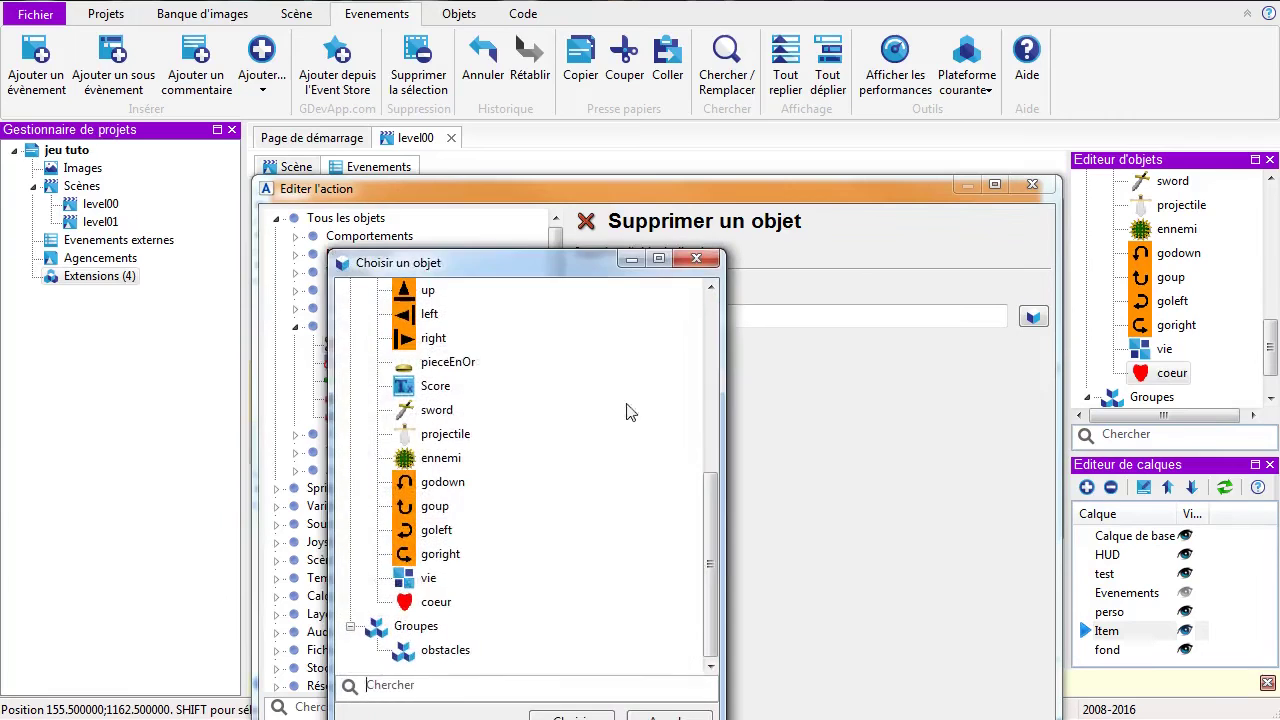
{"action": "left_click", "coordinate": [437, 602]}
{"action": "left_click", "coordinate": [572, 716]}
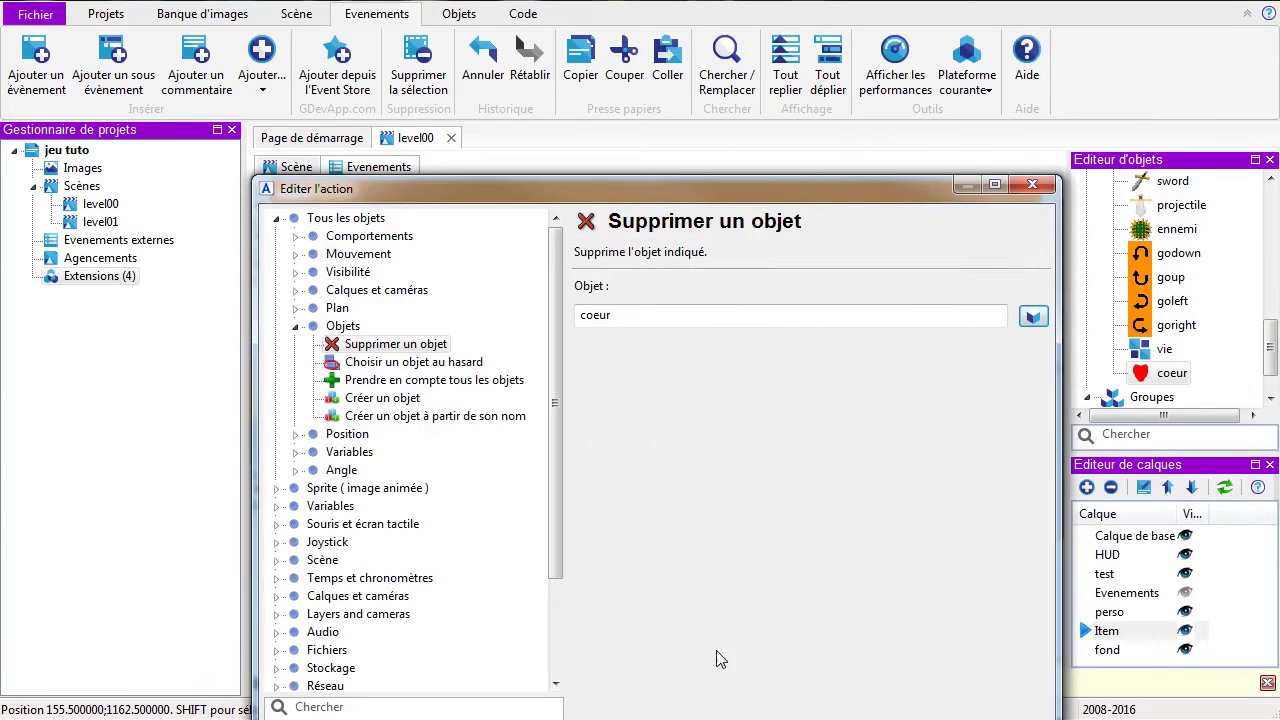
{"action": "left_click", "coordinate": [868, 717]}
Step: Start a second action in the coeur collision event that changes the Largeur of the mosaic object vie
{"action": "mouse_move", "coordinate": [711, 440]}
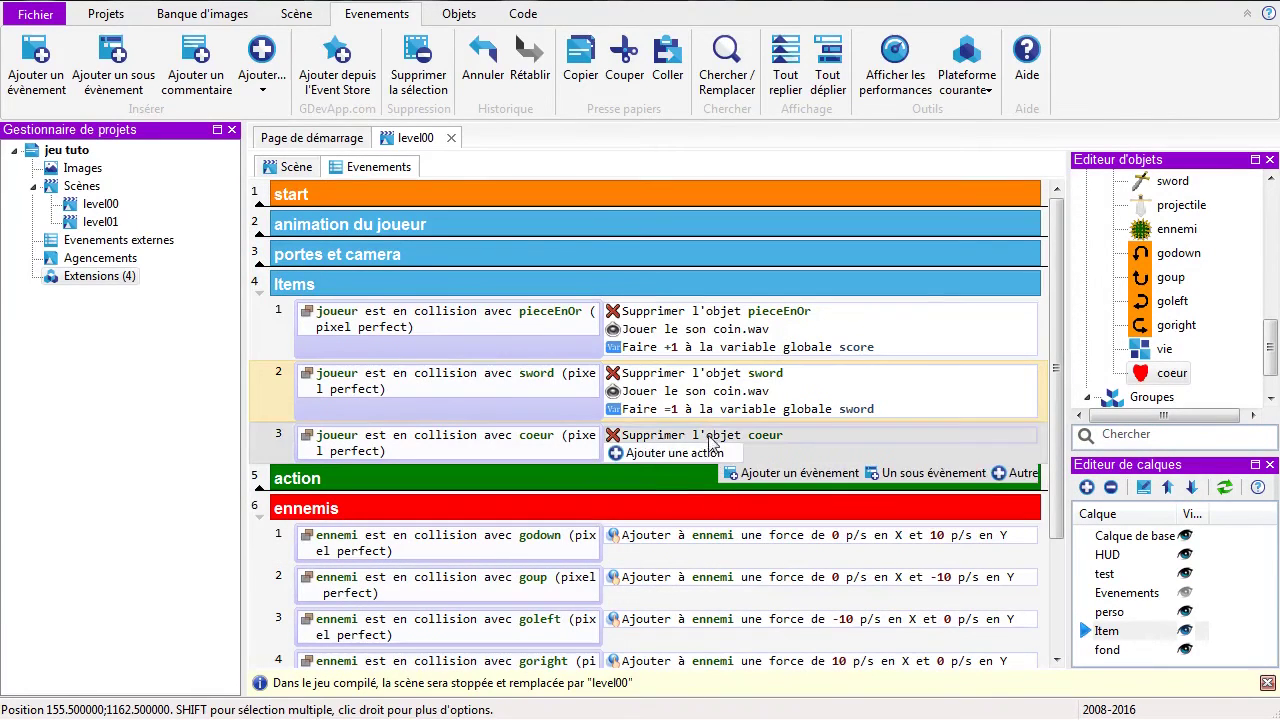
{"action": "left_click", "coordinate": [655, 452]}
{"action": "left_click_drag", "start_coordinate": [516, 189], "coordinate": [518, 107]}
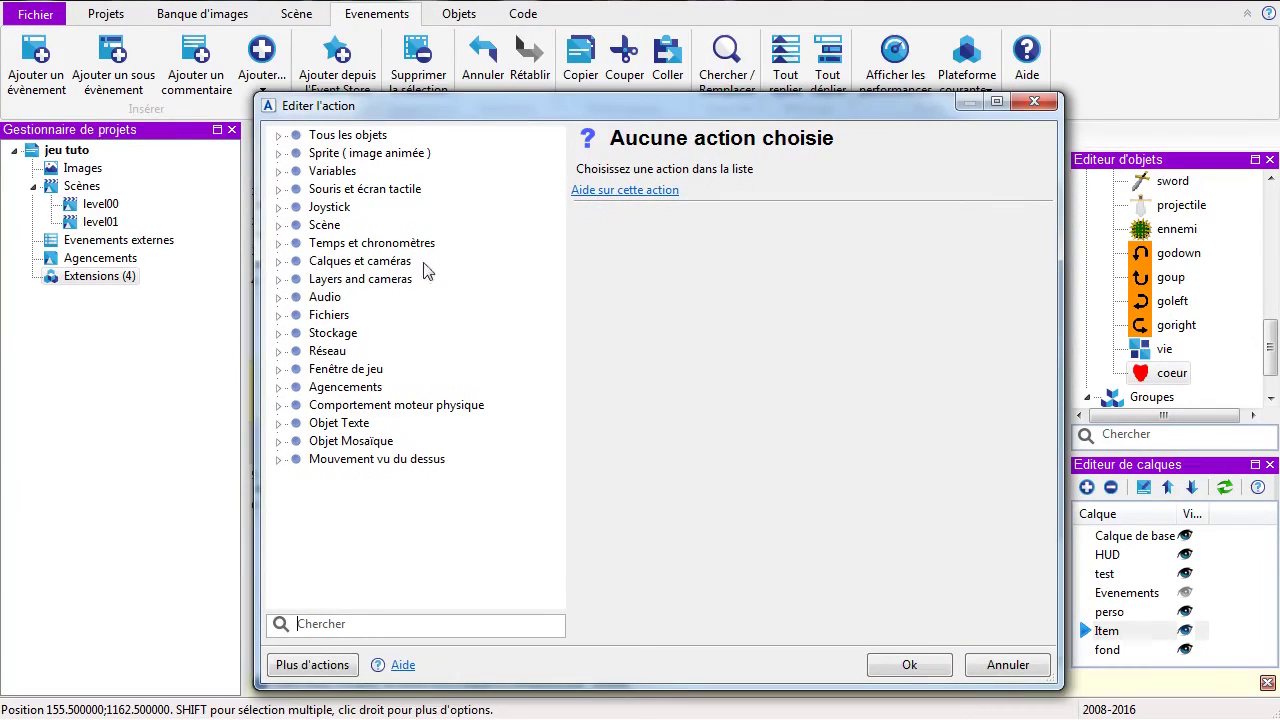
{"action": "left_click", "coordinate": [279, 441]}
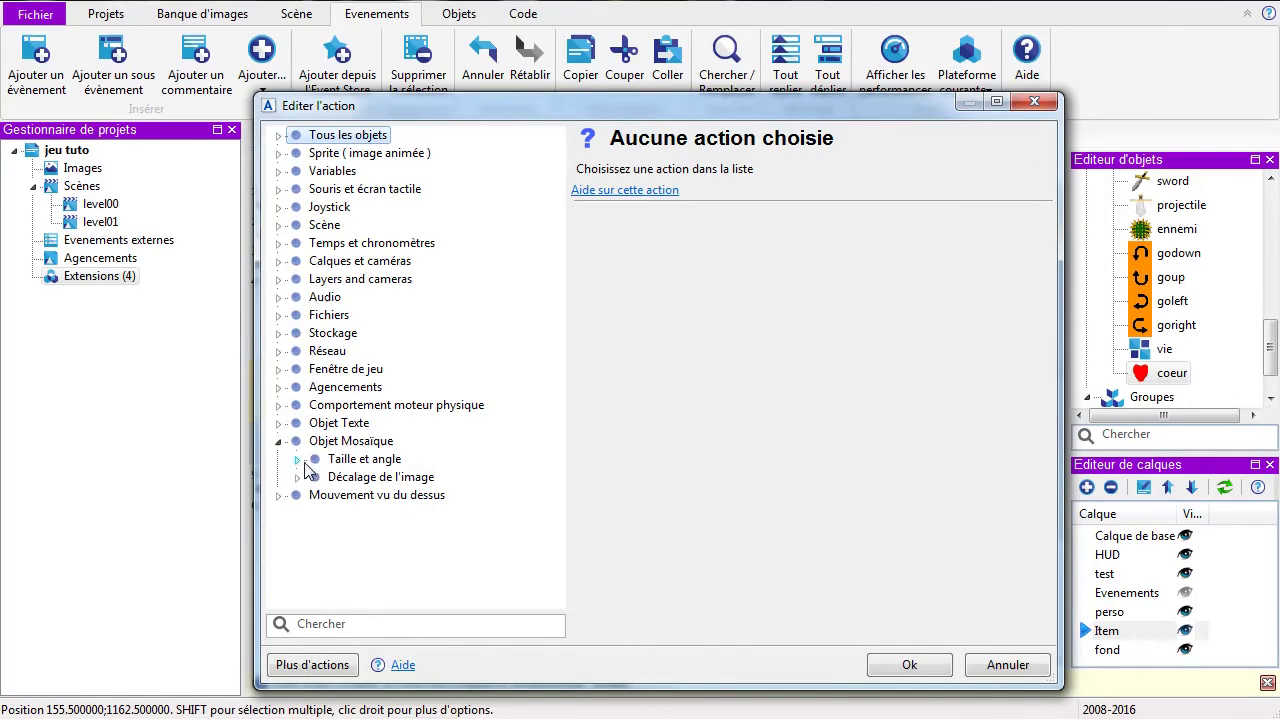
{"action": "left_click", "coordinate": [298, 459]}
{"action": "left_click", "coordinate": [357, 512]}
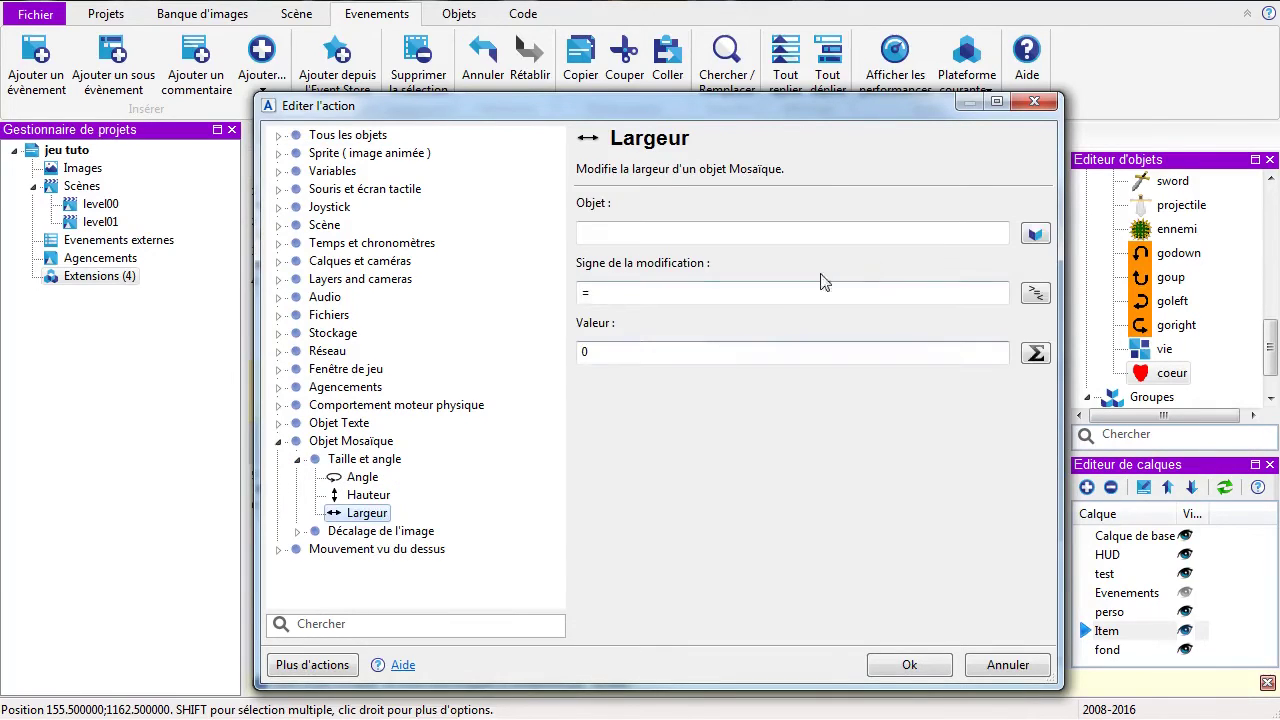
{"action": "left_click", "coordinate": [1033, 236]}
{"action": "left_click", "coordinate": [428, 233]}
{"action": "left_click", "coordinate": [573, 640]}
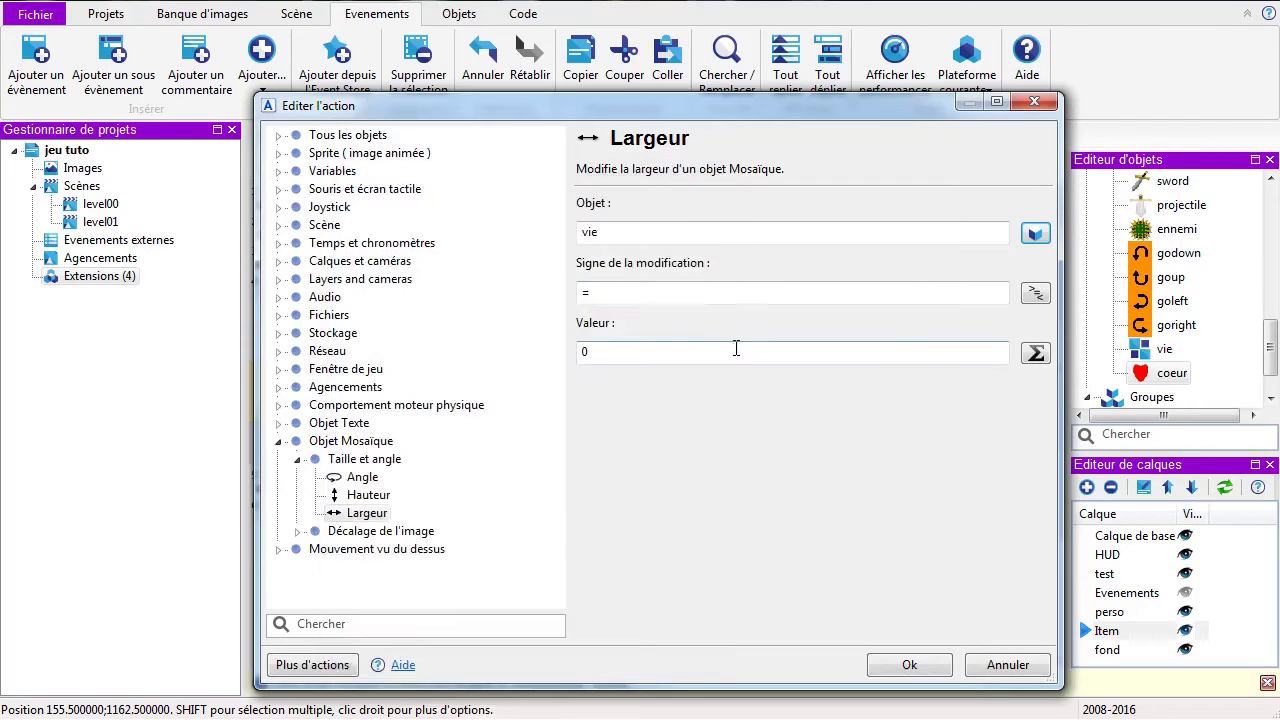
Step: Set the width action's modification sign to + and its value to 40, and add it to the event
{"action": "left_click", "coordinate": [1035, 292]}
{"action": "left_click", "coordinate": [405, 254]}
{"action": "left_click", "coordinate": [436, 360]}
{"action": "key", "text": "Tab"}
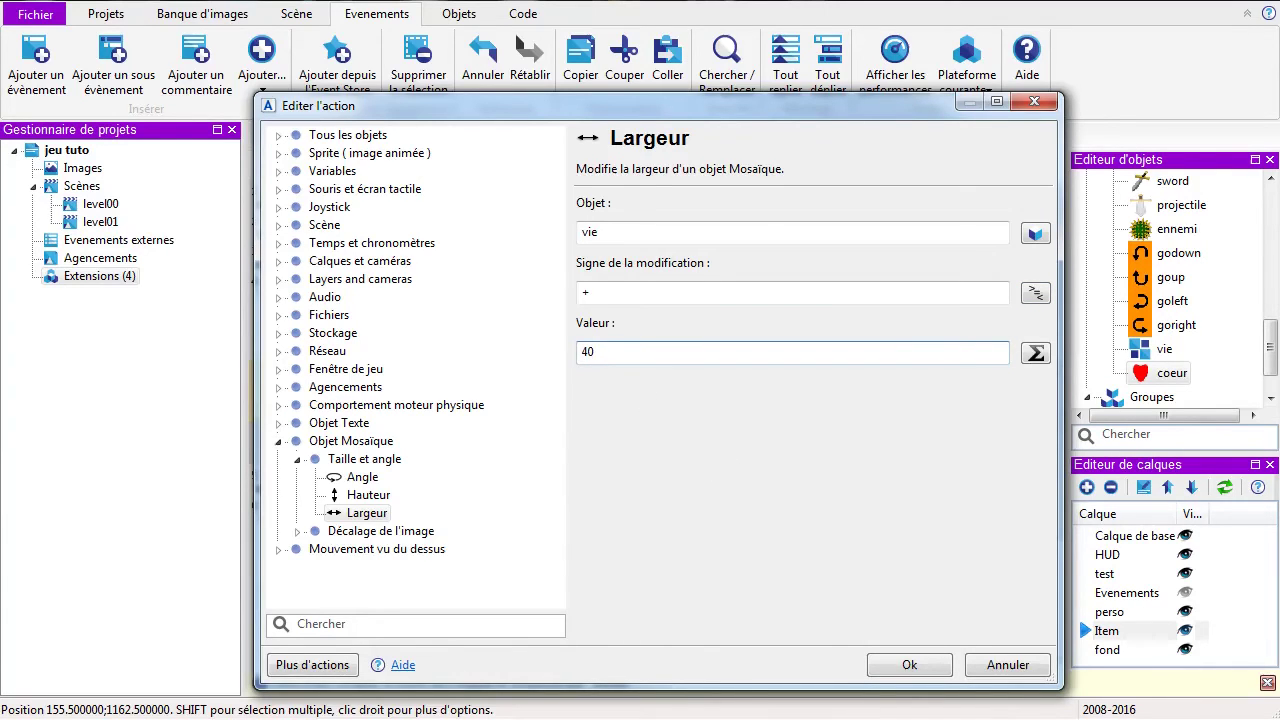
{"action": "left_click", "coordinate": [923, 654]}
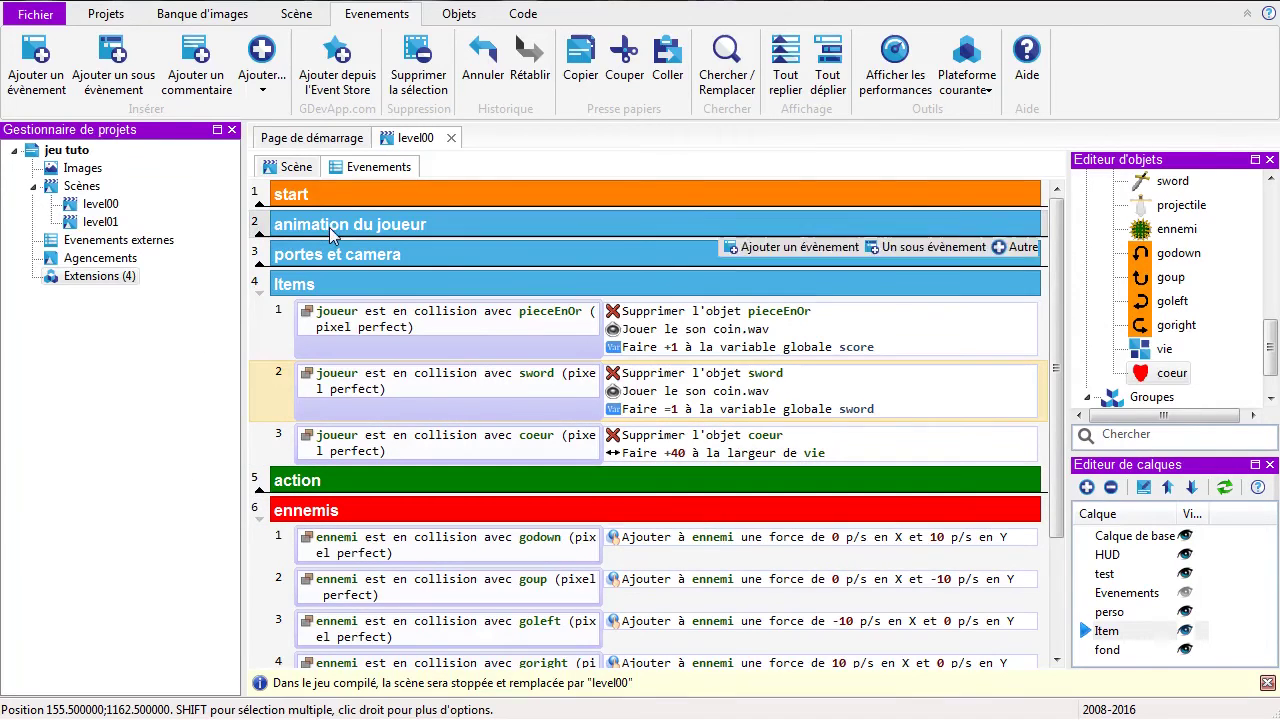
Step: Launch a preview of level00 and guide the player down into the room containing the heart
{"action": "left_click", "coordinate": [293, 169]}
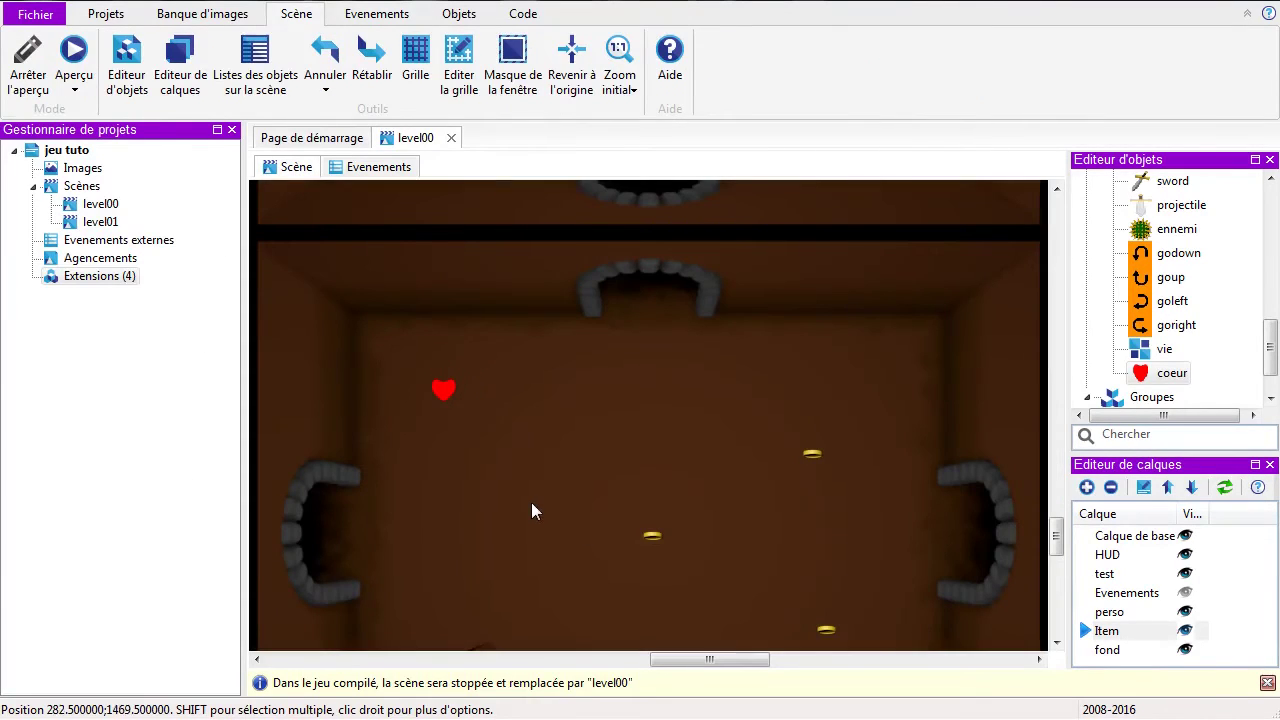
{"action": "left_click", "coordinate": [73, 55]}
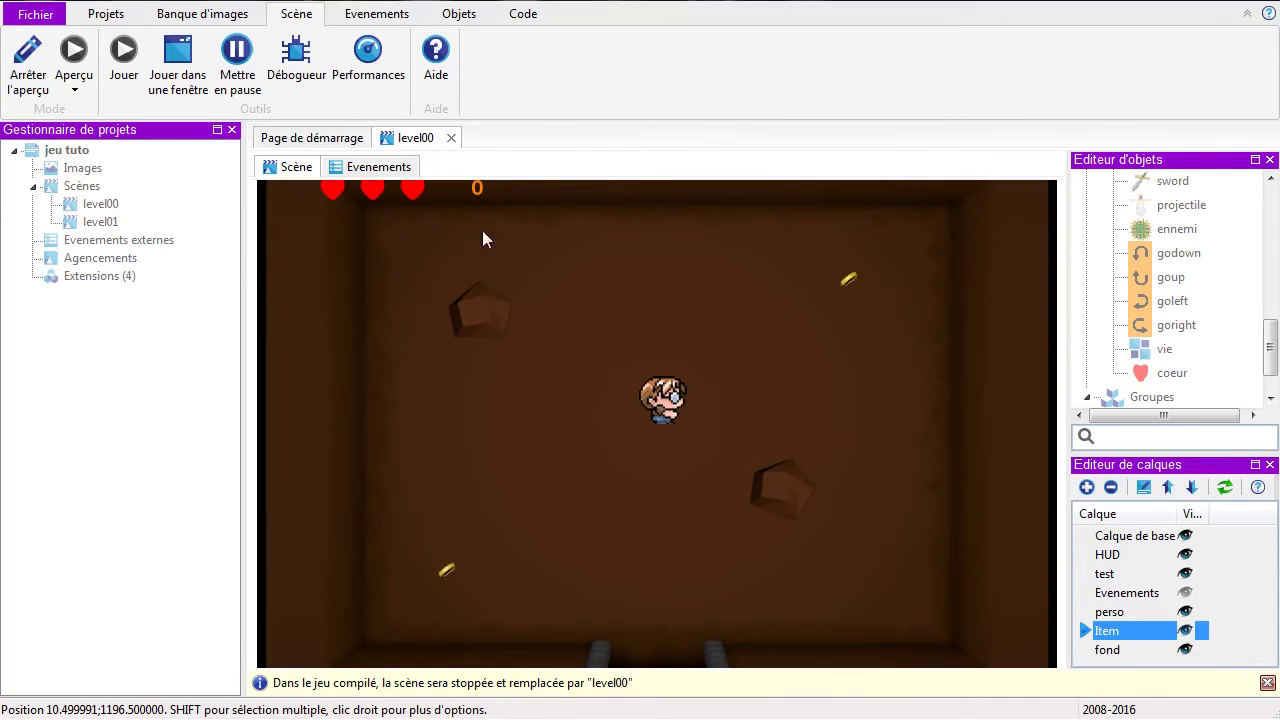
{"action": "key", "text": "Down"}
{"action": "key", "text": "Down"}
{"action": "key", "text": "Down"}
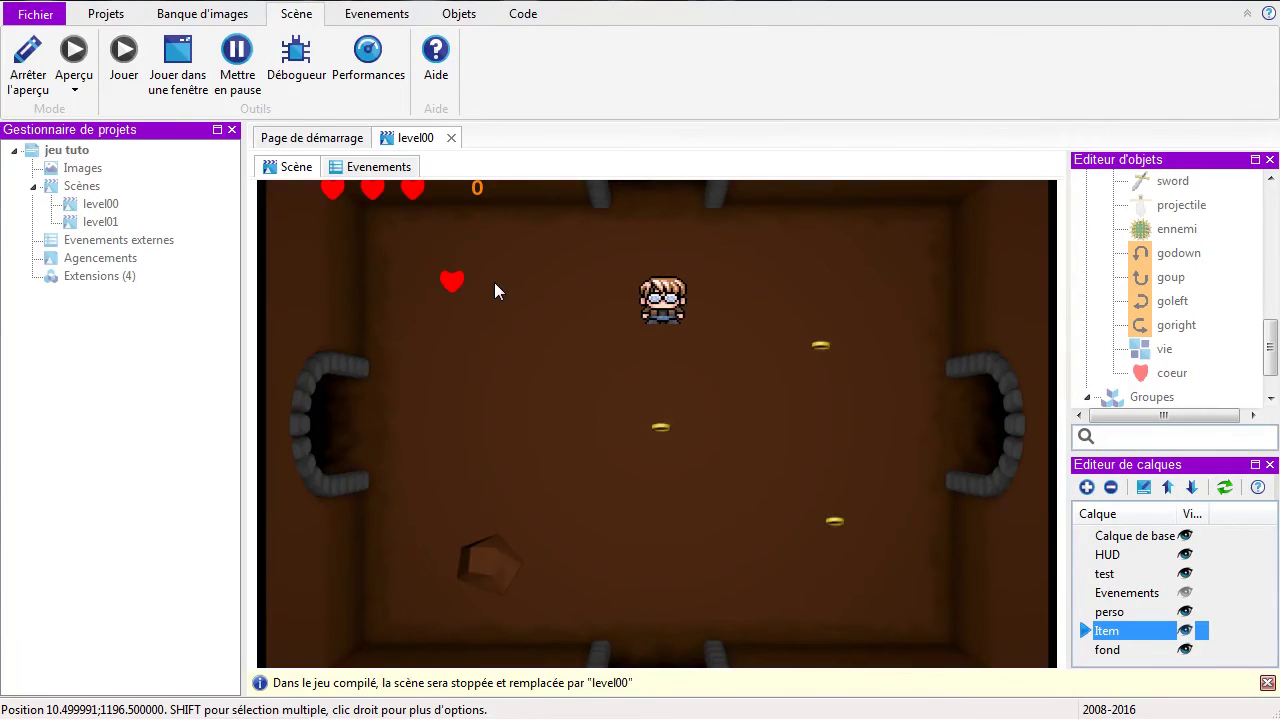
Step: Walk the player into the heart to test the life gain, and stop the preview
{"action": "key", "text": "Left"}
{"action": "key", "text": "Up"}
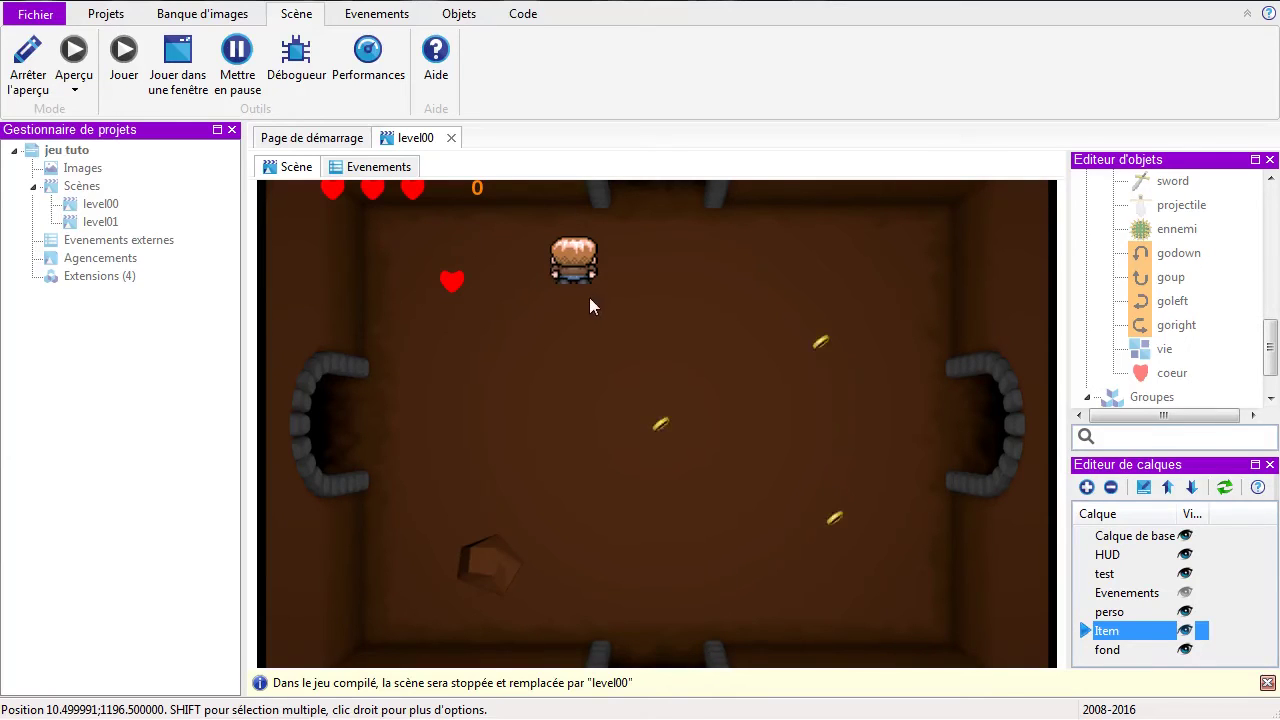
{"action": "key", "text": "Left"}
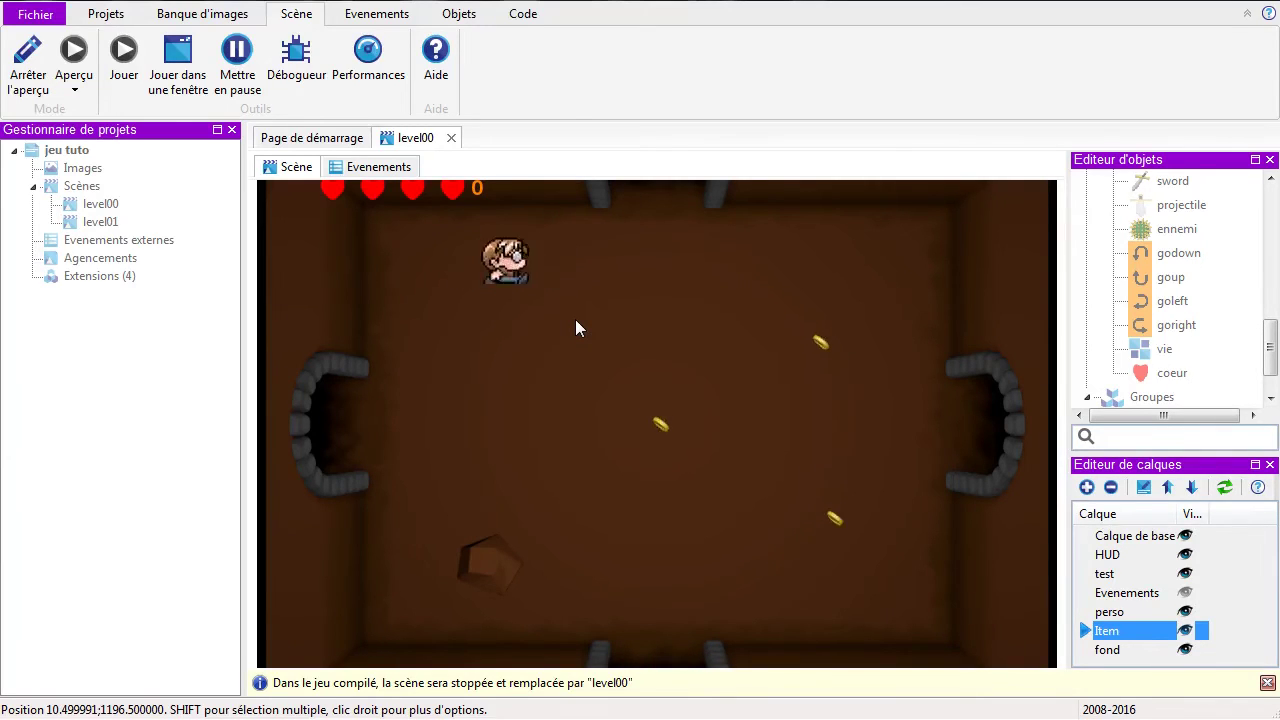
{"action": "key", "text": "Right"}
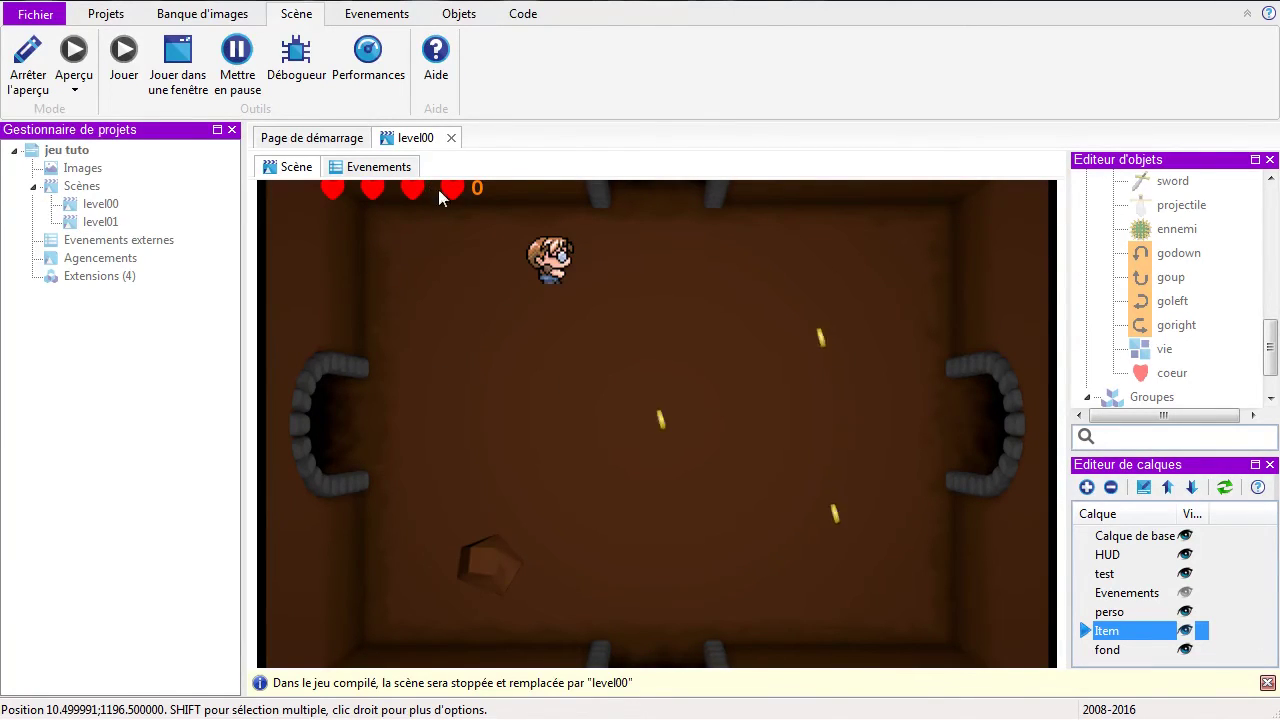
{"action": "left_click", "coordinate": [36, 62]}
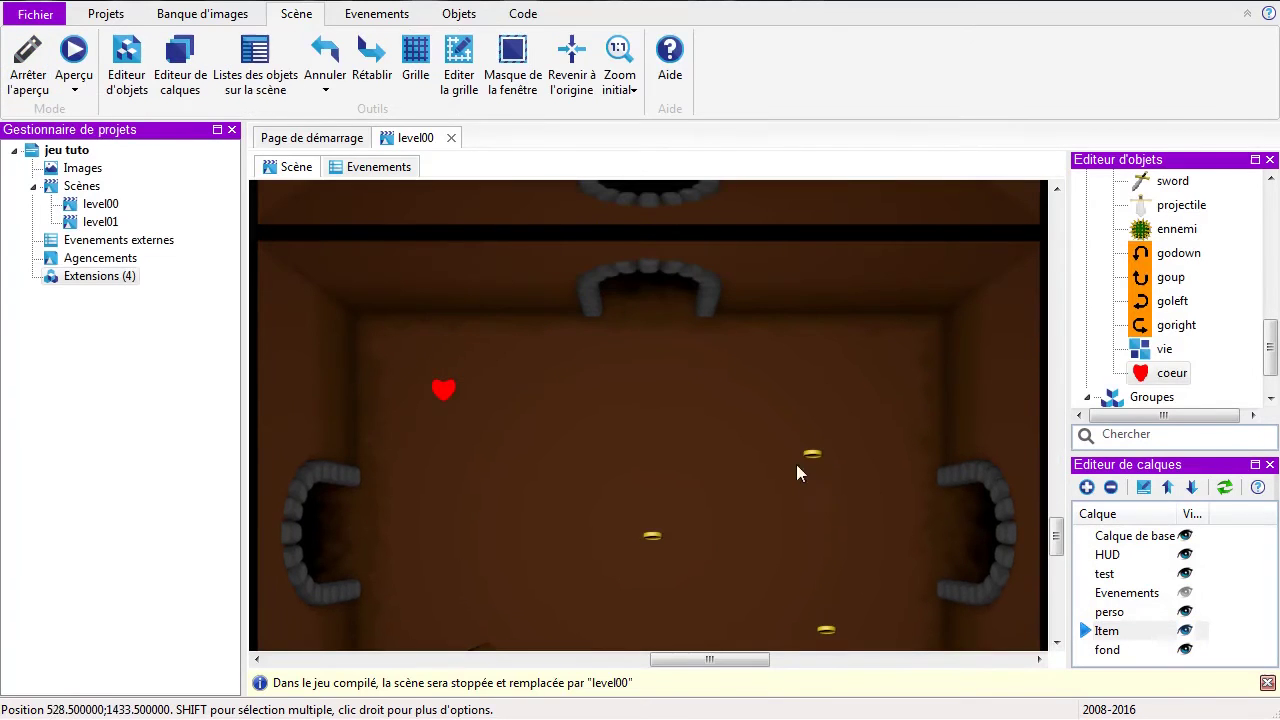
Step: Insert an empty event after the coeur collision event in the Items group of level00's events
{"action": "left_click", "coordinate": [376, 167]}
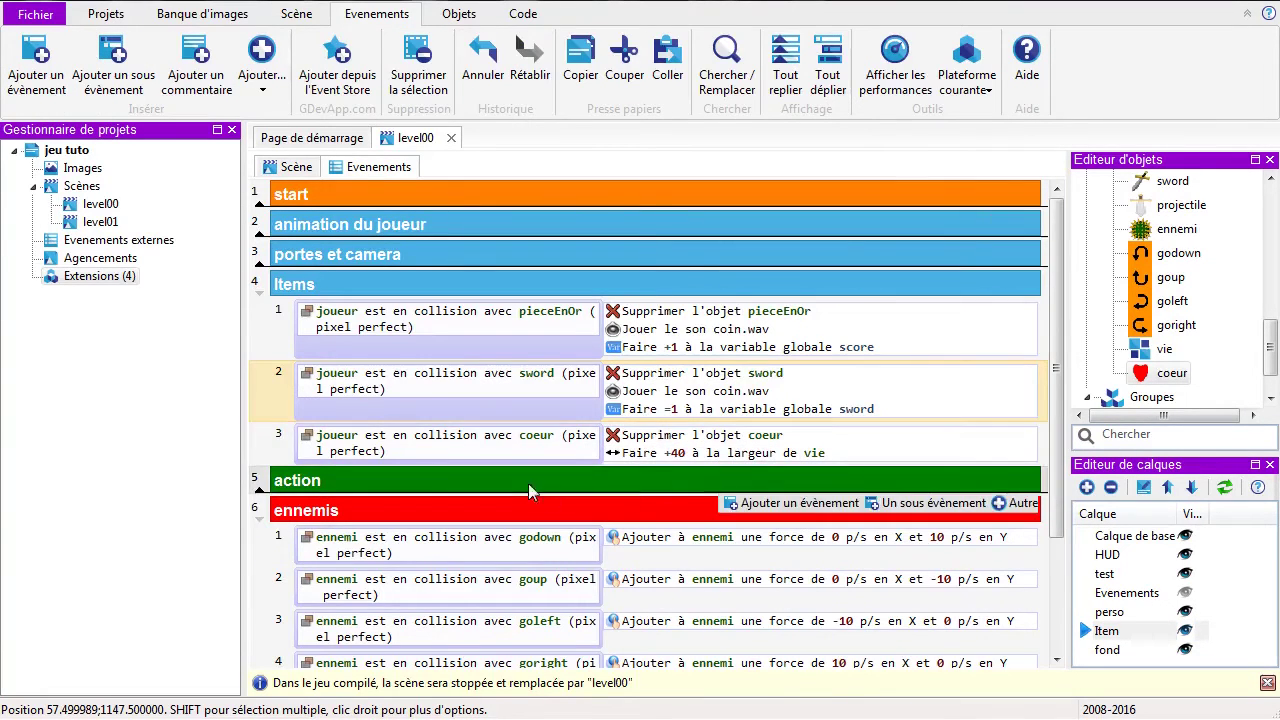
{"action": "left_click", "coordinate": [286, 451]}
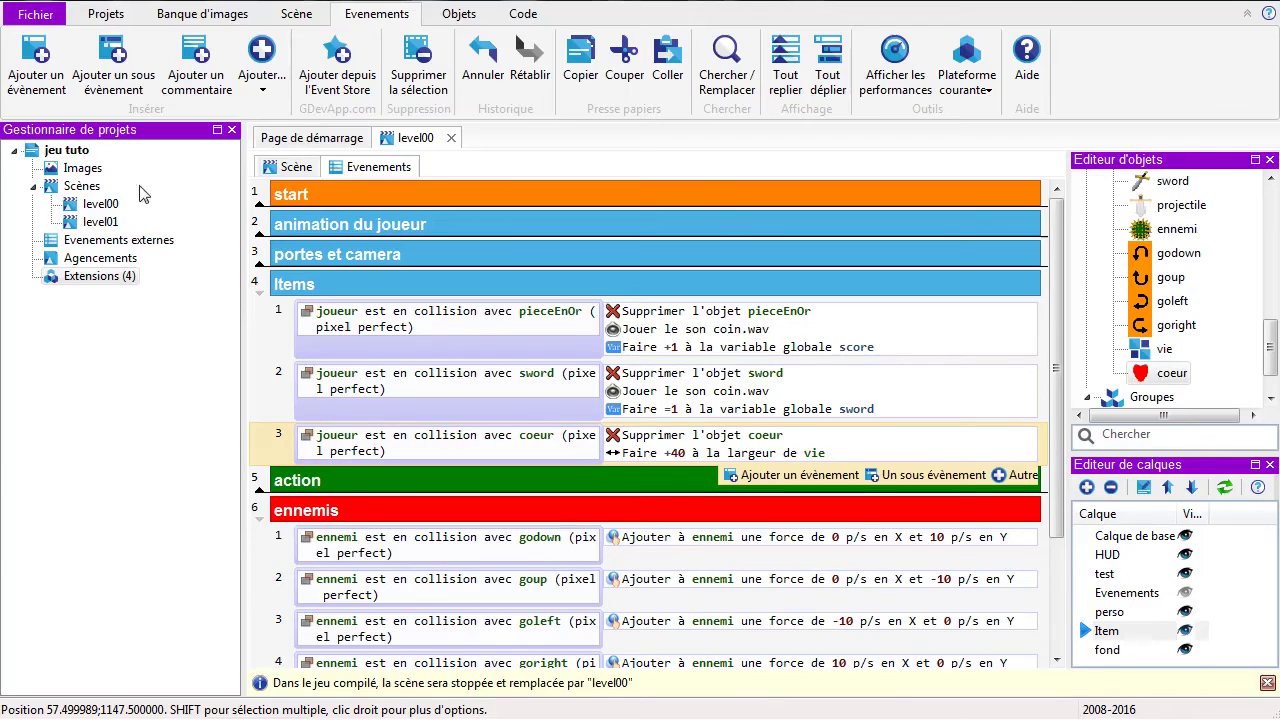
{"action": "left_click", "coordinate": [36, 62]}
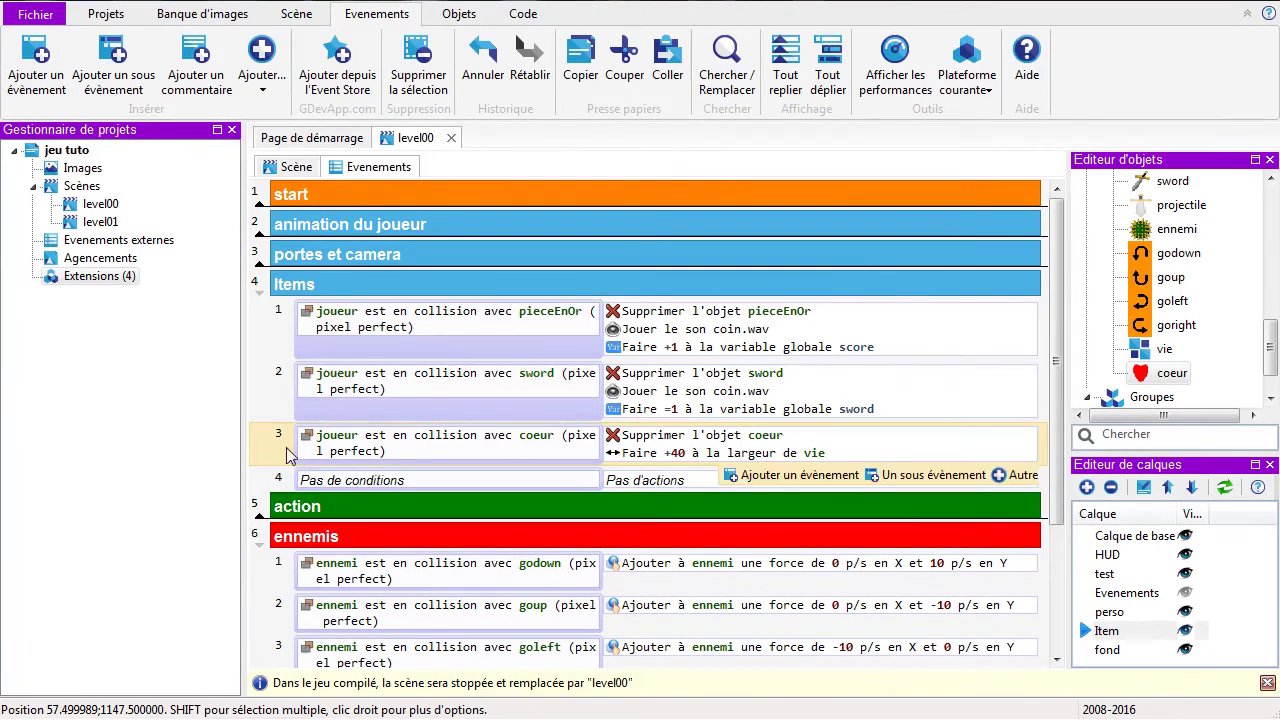
Step: Start a condition in the empty Items event that tests the Largeur of the mosaic object vie
{"action": "left_click", "coordinate": [342, 502]}
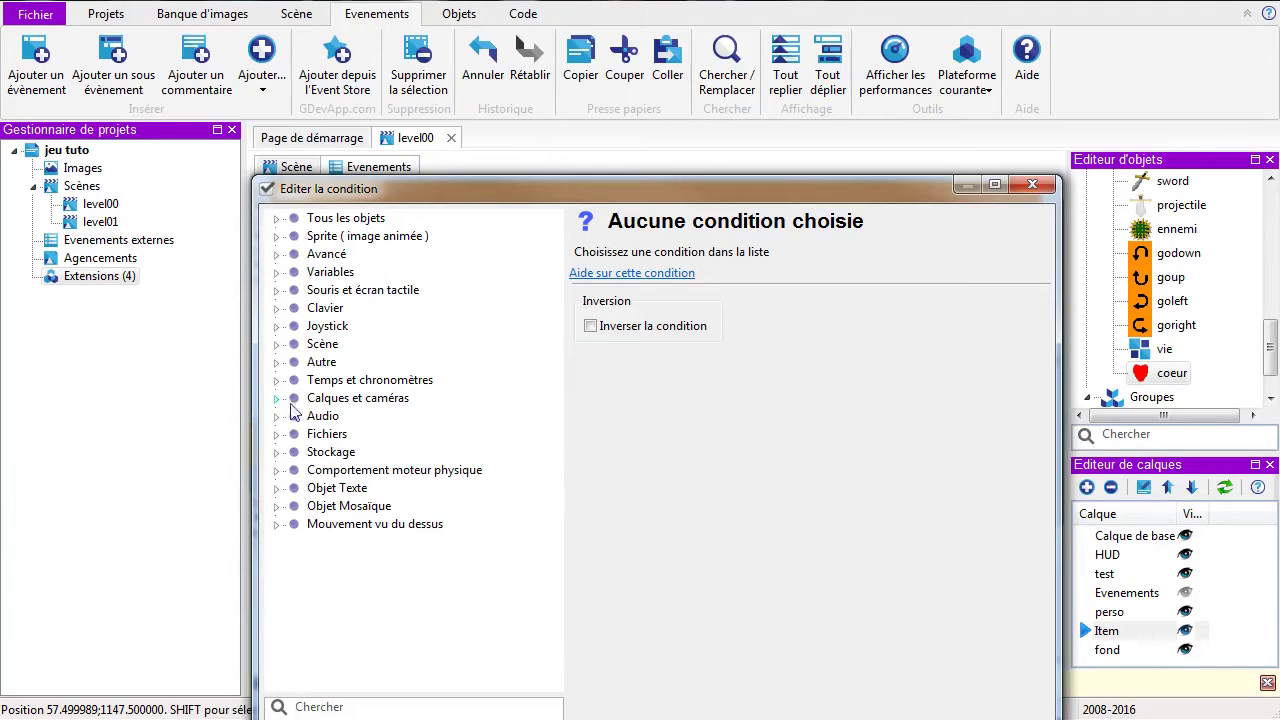
{"action": "left_click", "coordinate": [278, 506]}
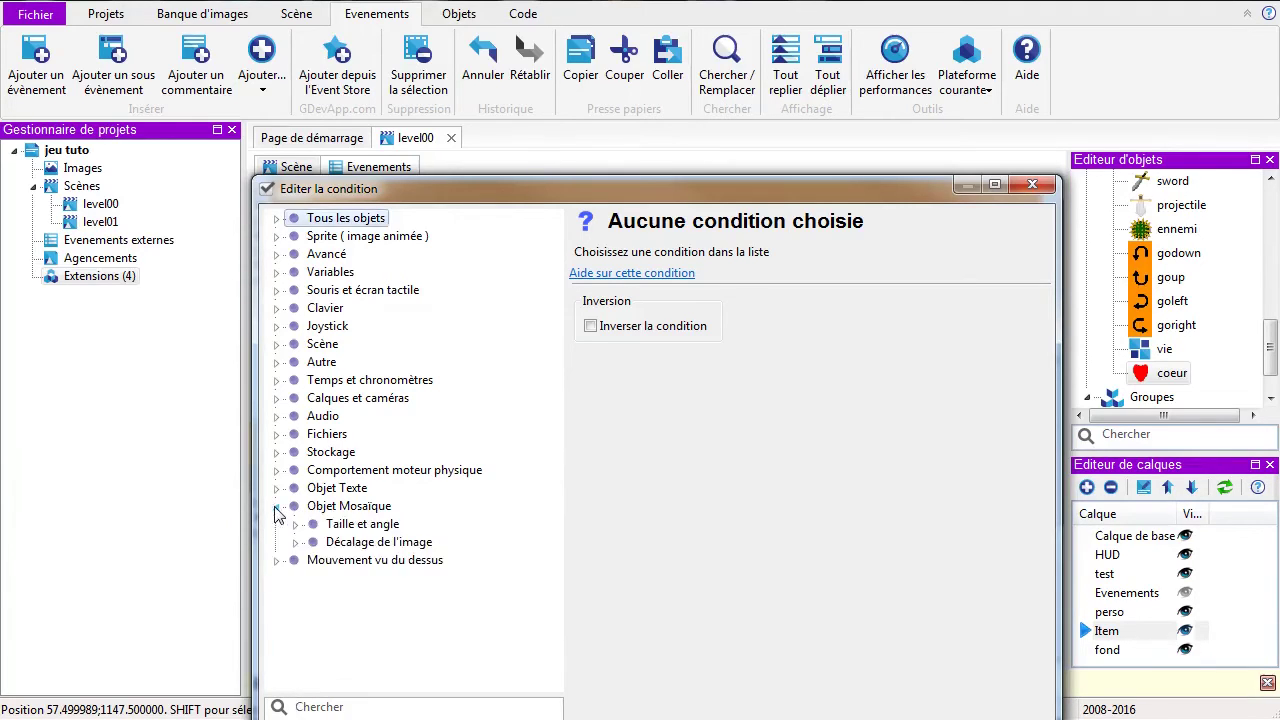
{"action": "left_click", "coordinate": [296, 524]}
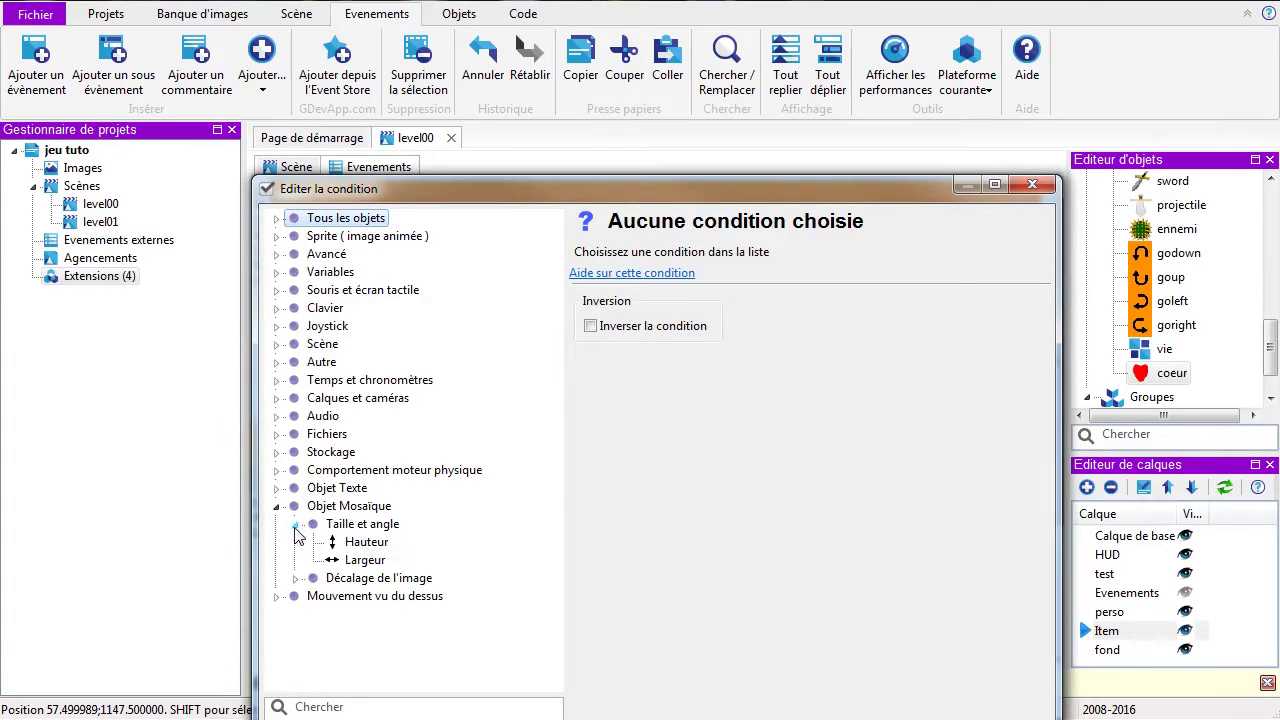
{"action": "left_click", "coordinate": [364, 560]}
{"action": "left_click", "coordinate": [1033, 316]}
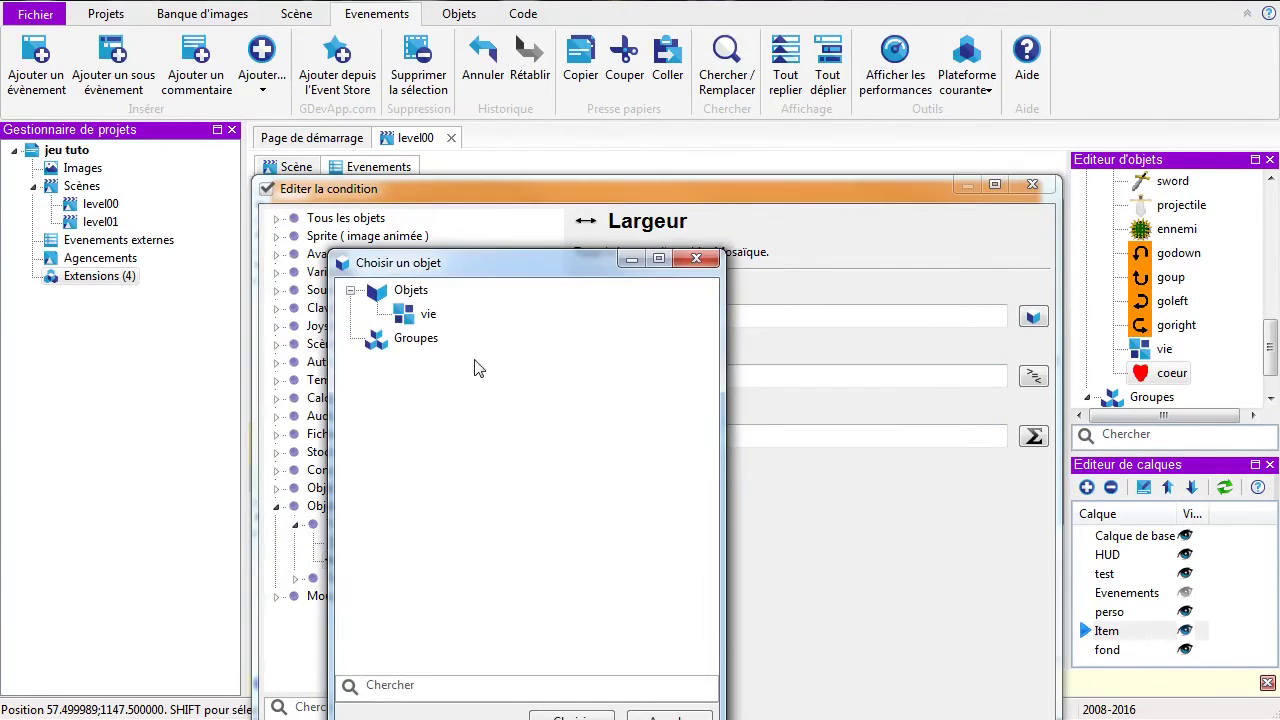
{"action": "left_click", "coordinate": [427, 315]}
{"action": "left_click", "coordinate": [572, 718]}
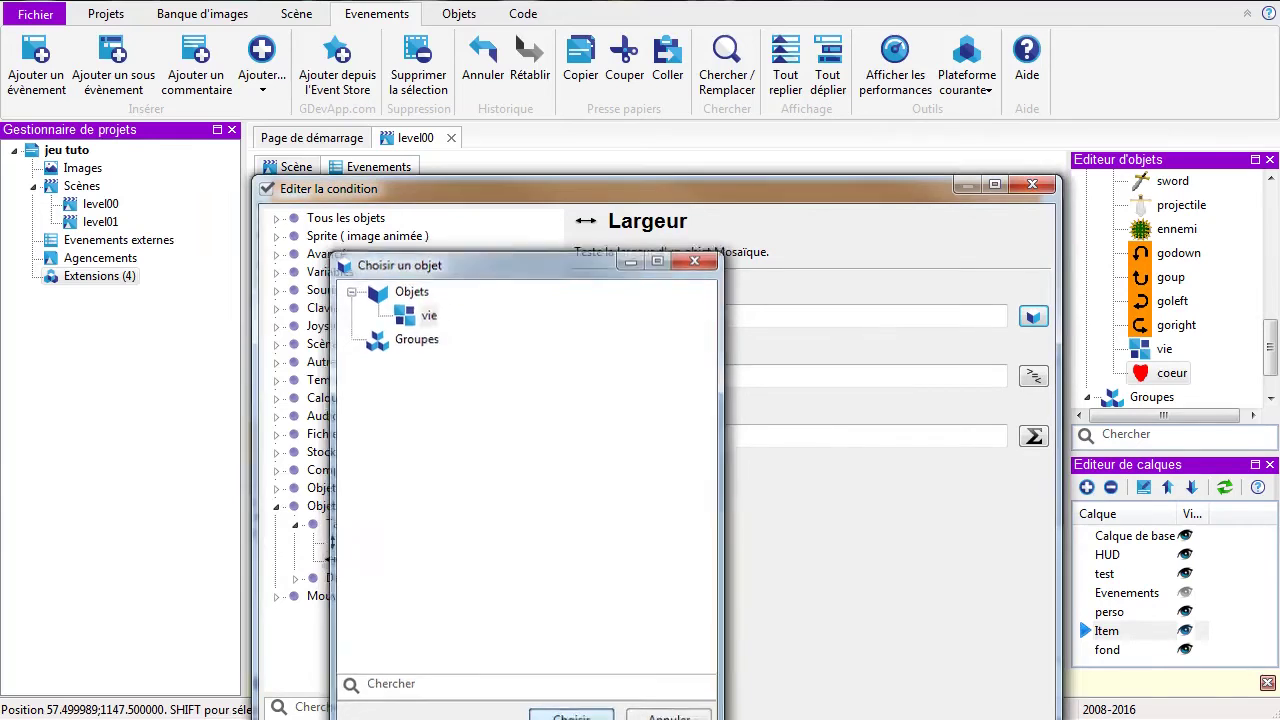
Step: Set the width condition's test sign to >= and its value to 120, and add it to the event
{"action": "left_click", "coordinate": [1033, 378]}
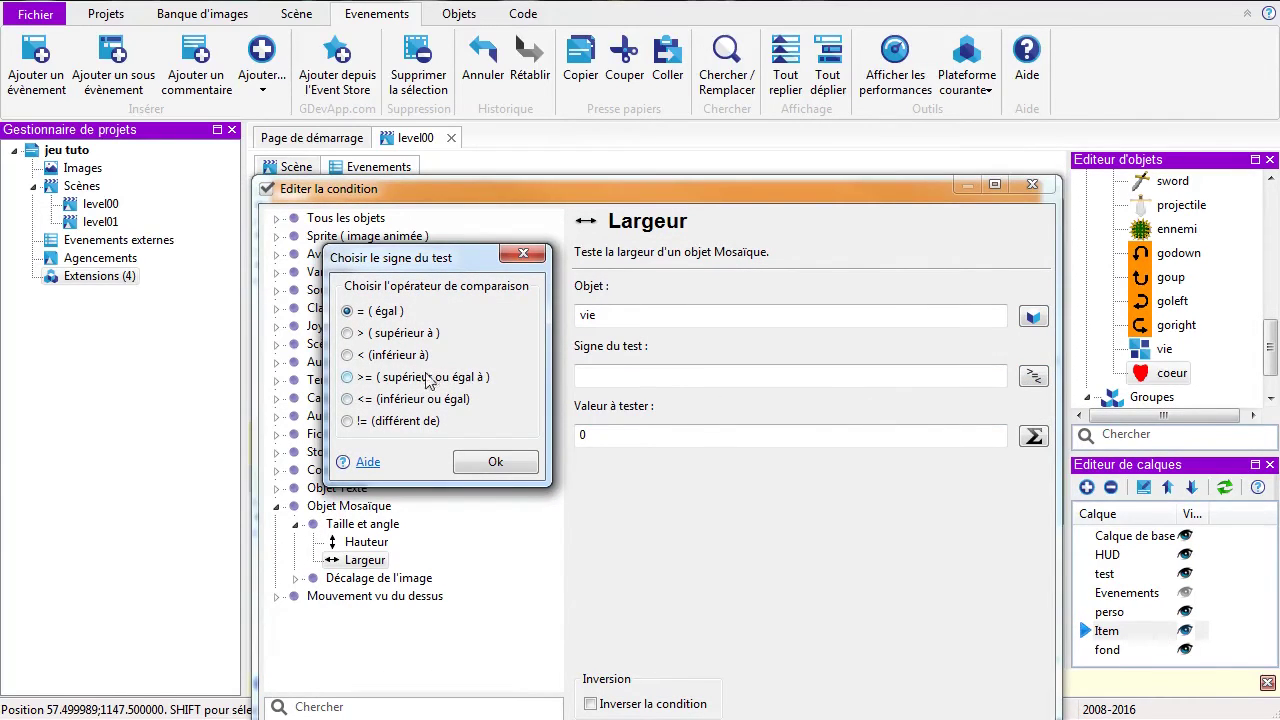
{"action": "left_click", "coordinate": [412, 380]}
{"action": "left_click", "coordinate": [493, 462]}
{"action": "left_click", "coordinate": [657, 438]}
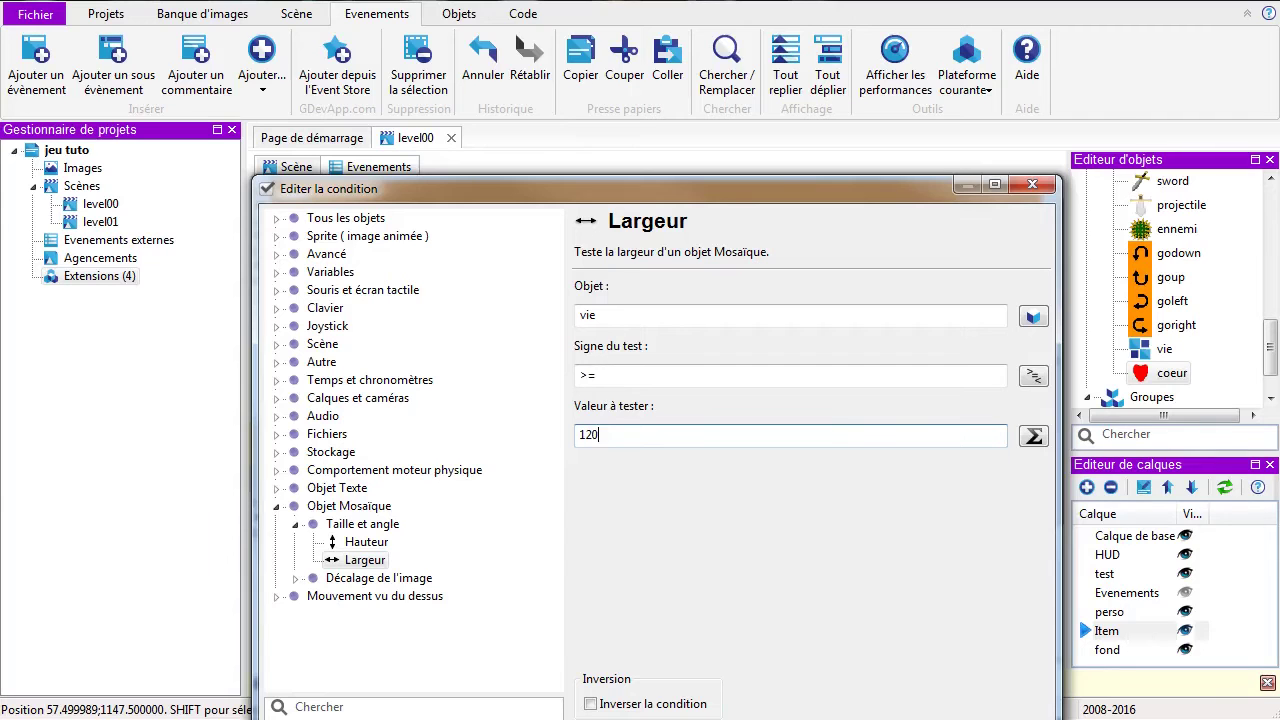
{"action": "left_click_drag", "start_coordinate": [664, 187], "coordinate": [664, 107]}
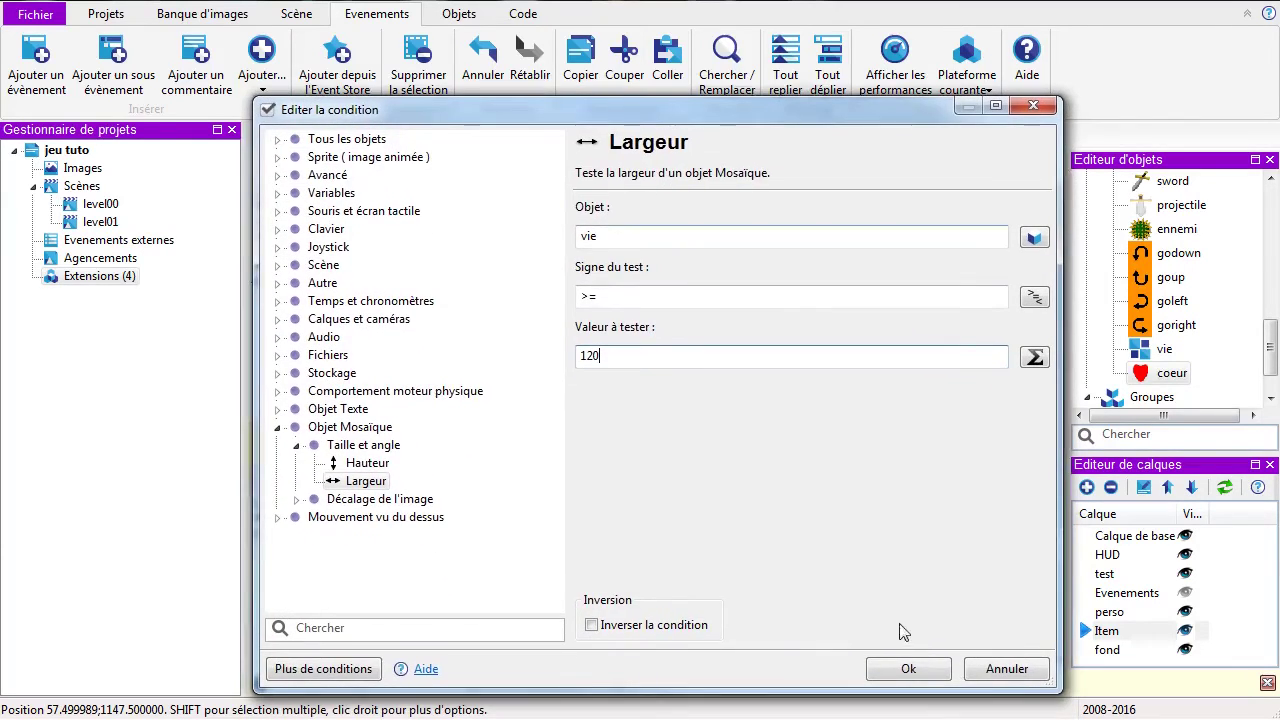
{"action": "left_click", "coordinate": [905, 669]}
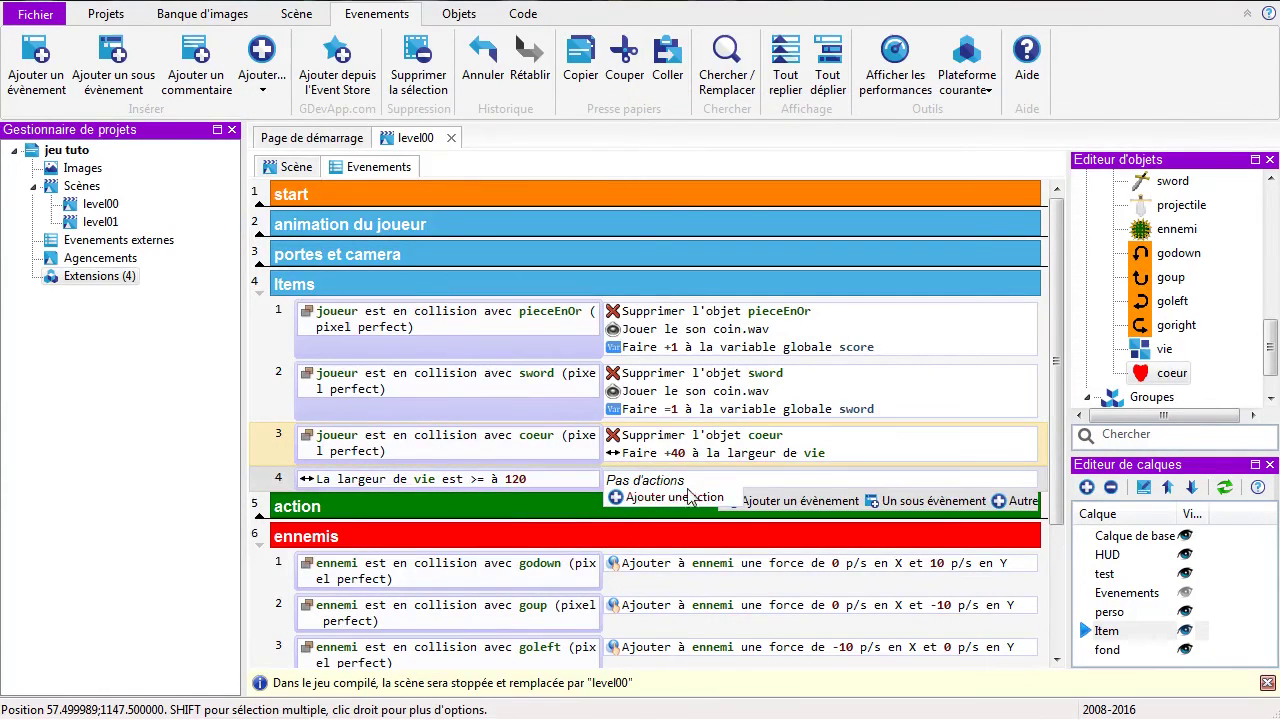
Step: Add an action to the vie width event that sets the Largeur of the mosaic object vie to = 120
{"action": "left_click", "coordinate": [688, 497]}
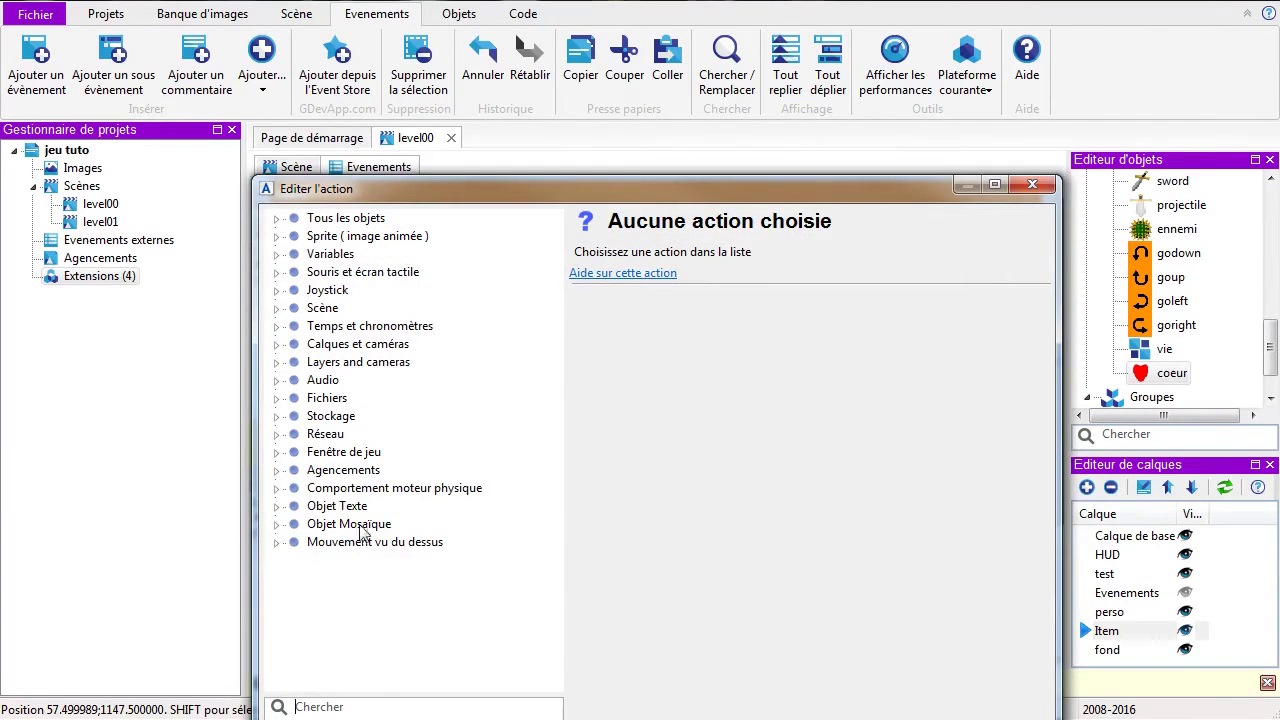
{"action": "left_click", "coordinate": [277, 526]}
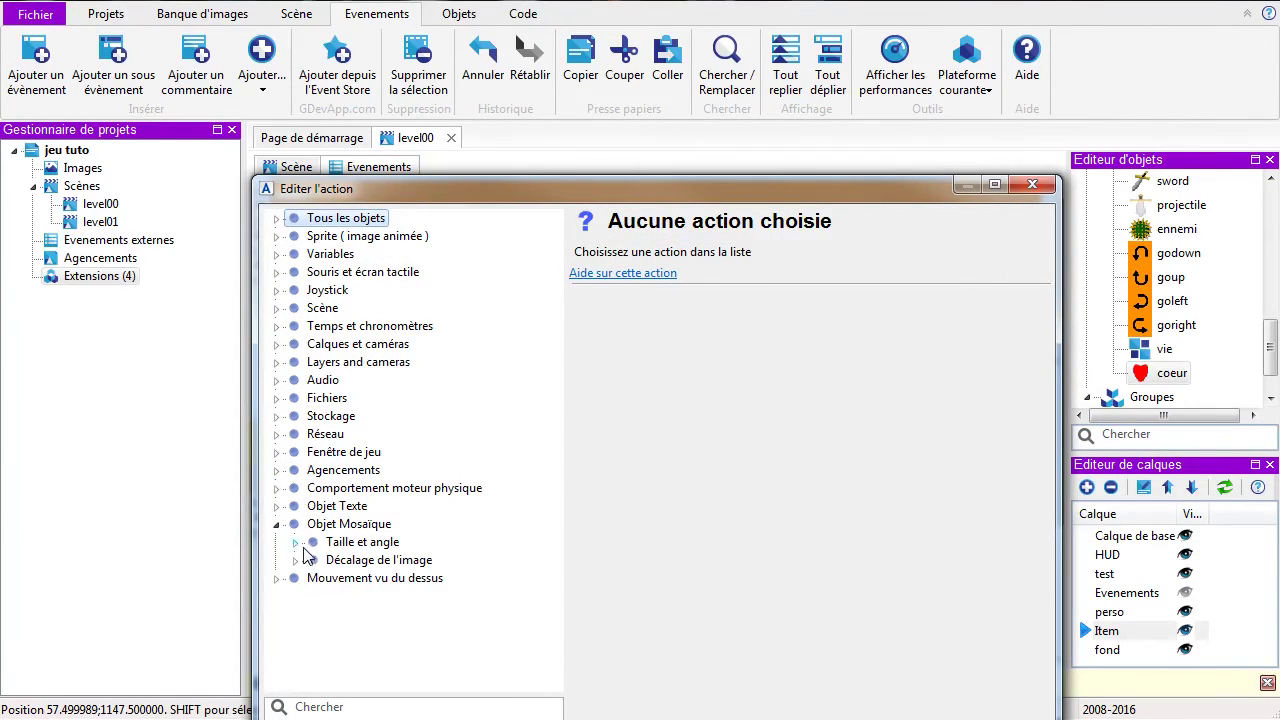
{"action": "left_click", "coordinate": [296, 542]}
{"action": "left_click", "coordinate": [352, 596]}
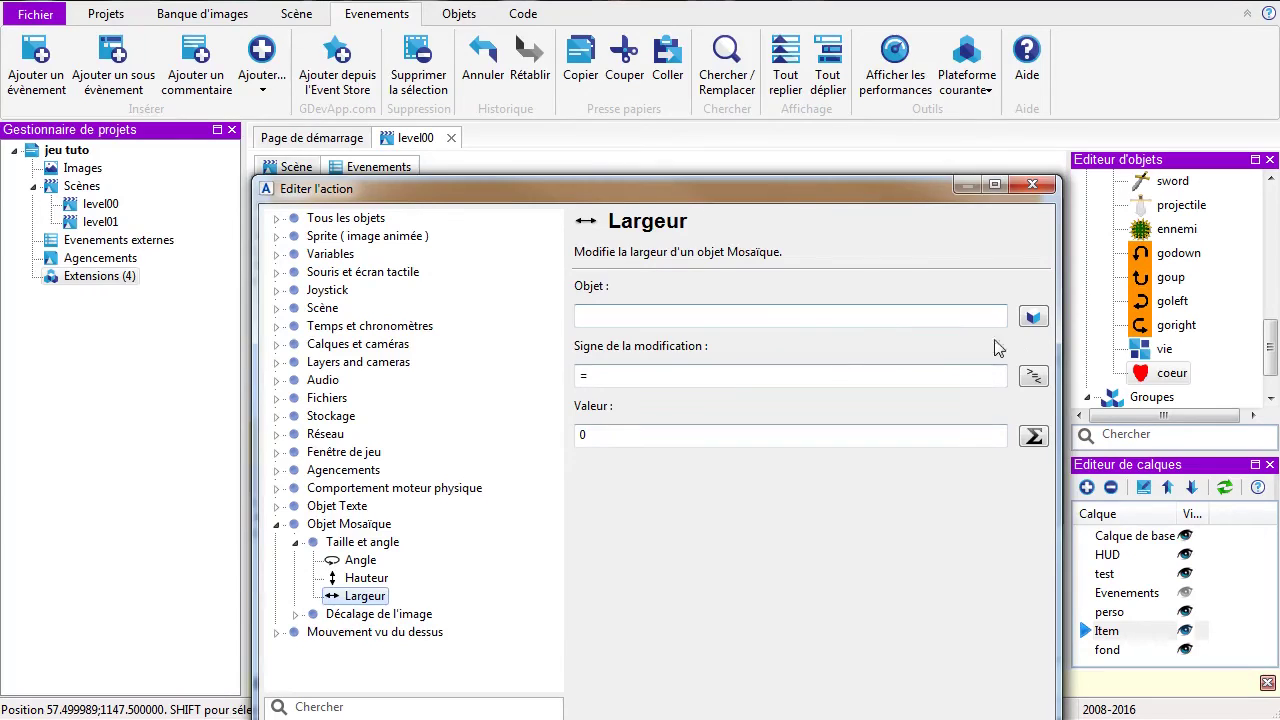
{"action": "left_click", "coordinate": [1033, 317]}
{"action": "left_click", "coordinate": [421, 322]}
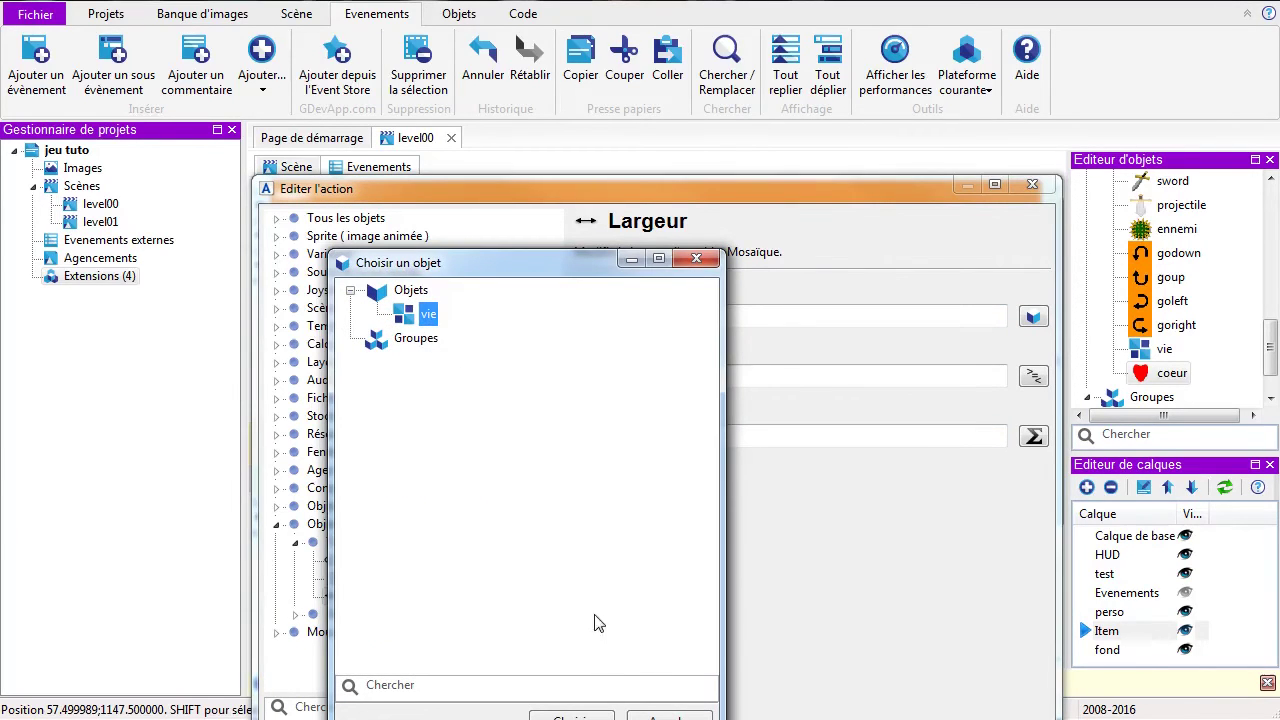
{"action": "left_click", "coordinate": [600, 714]}
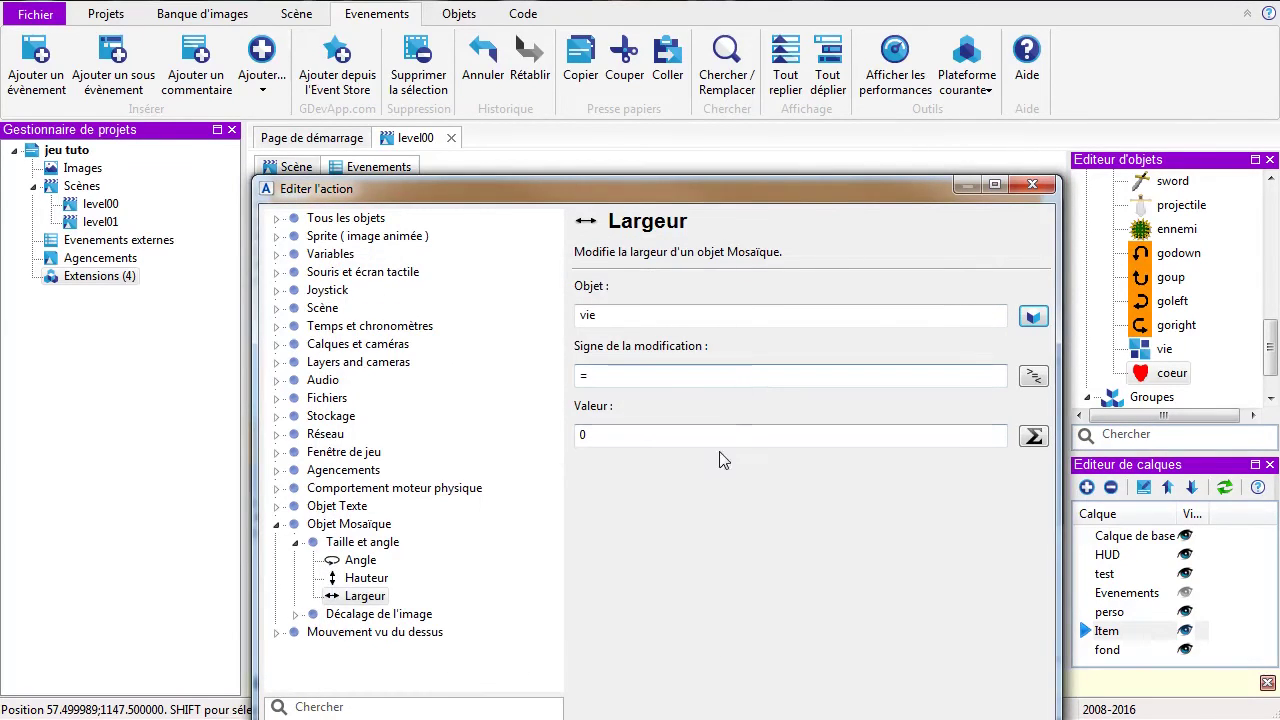
{"action": "double_click", "coordinate": [729, 435]}
{"action": "type", "text": "12"}
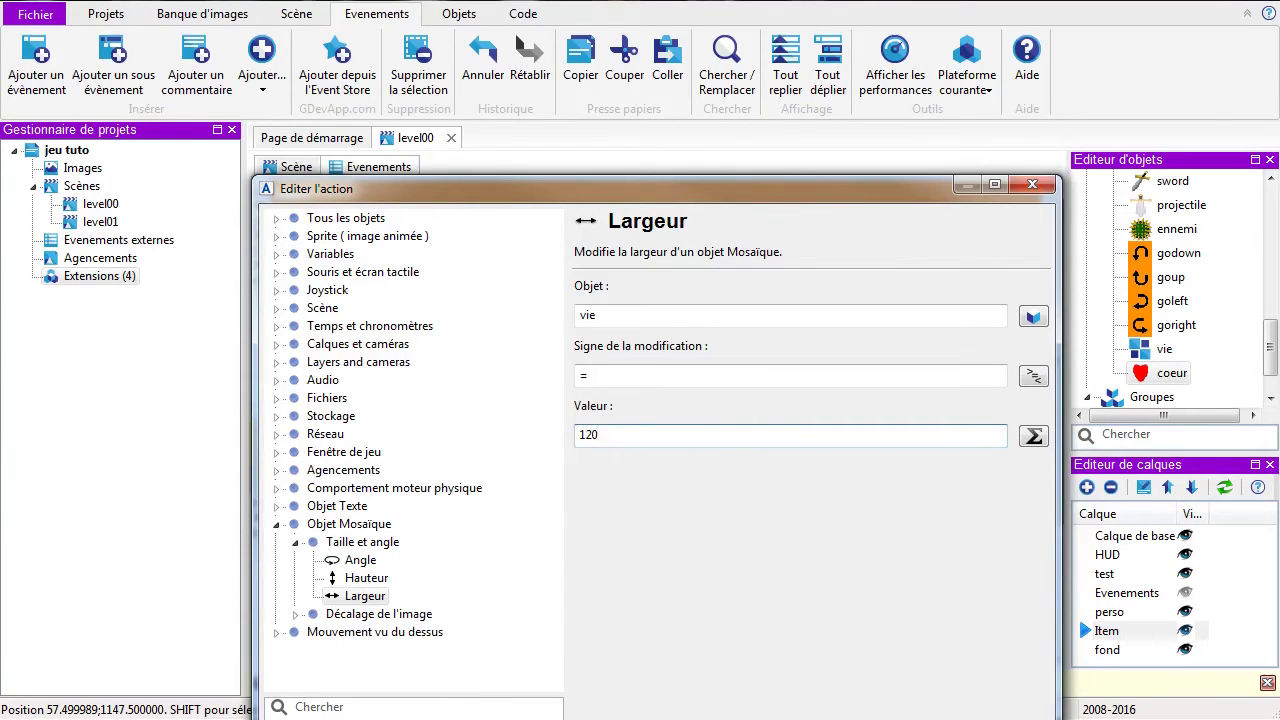
{"action": "left_click_drag", "start_coordinate": [752, 187], "coordinate": [762, 134]}
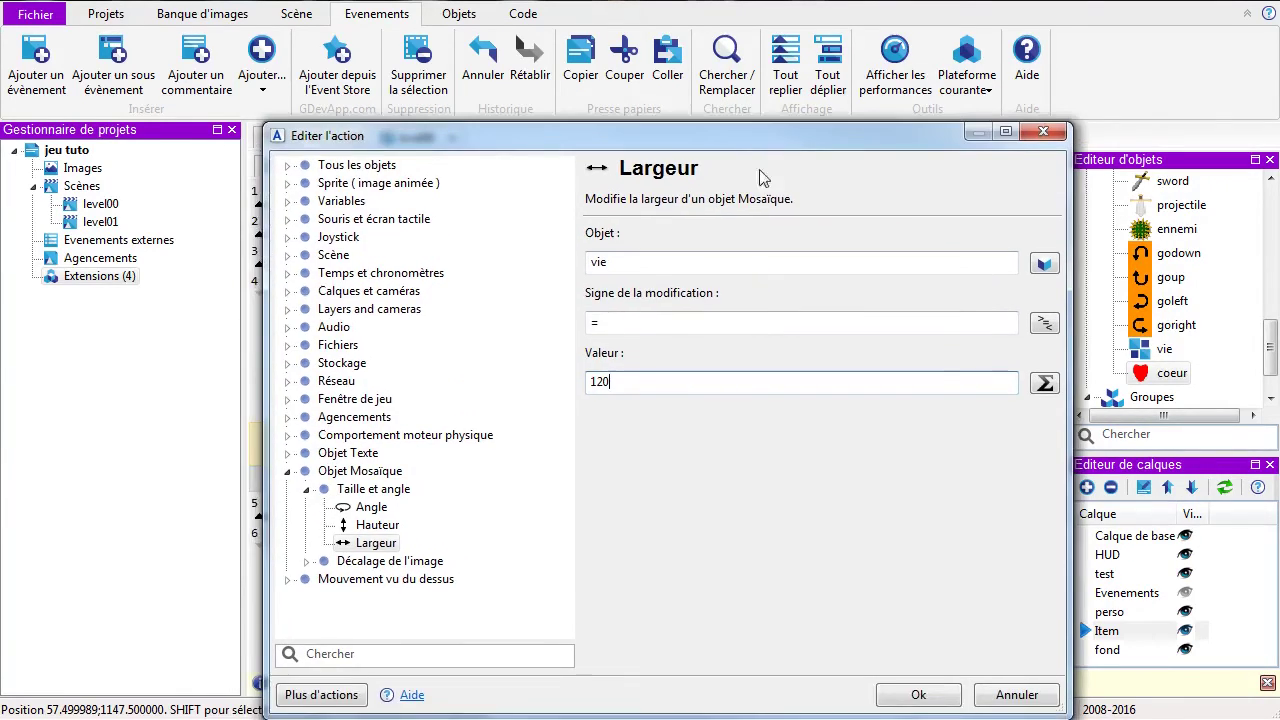
{"action": "left_click", "coordinate": [917, 695]}
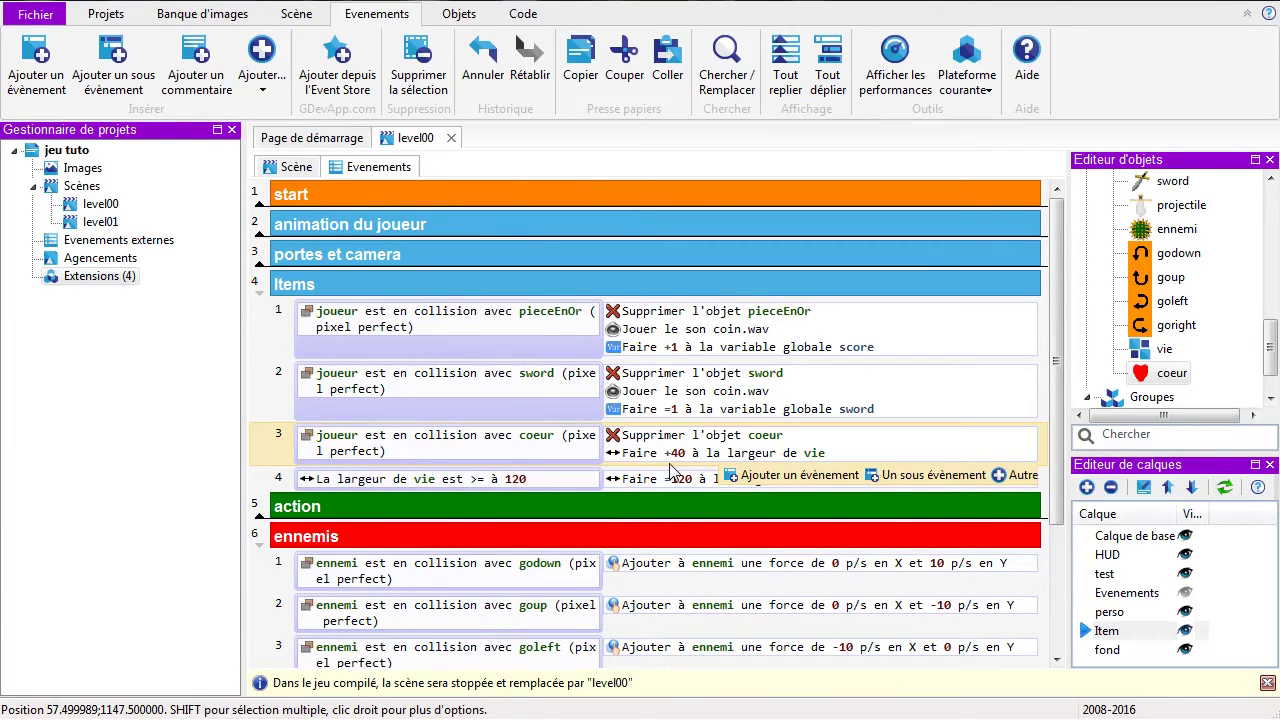
Step: Preview level00, walk the player into the heart at full life to test the life limit, and stop the preview
{"action": "left_click", "coordinate": [289, 168]}
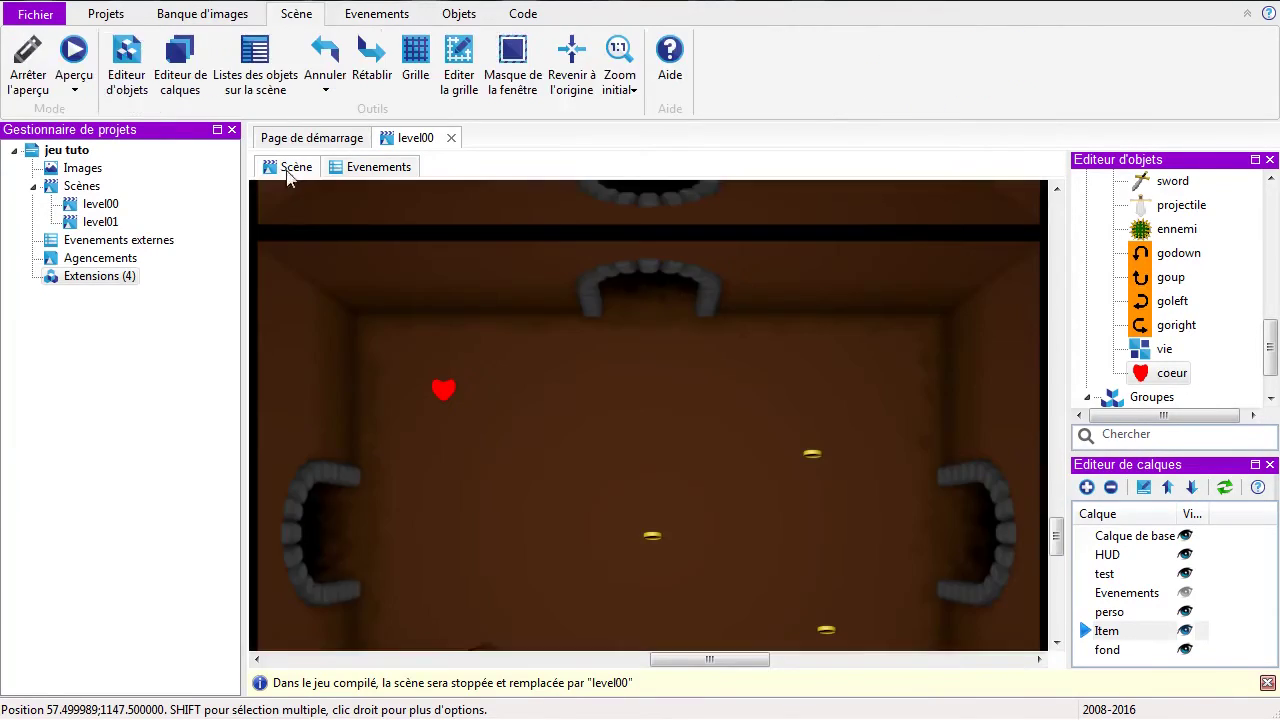
{"action": "left_click", "coordinate": [72, 55]}
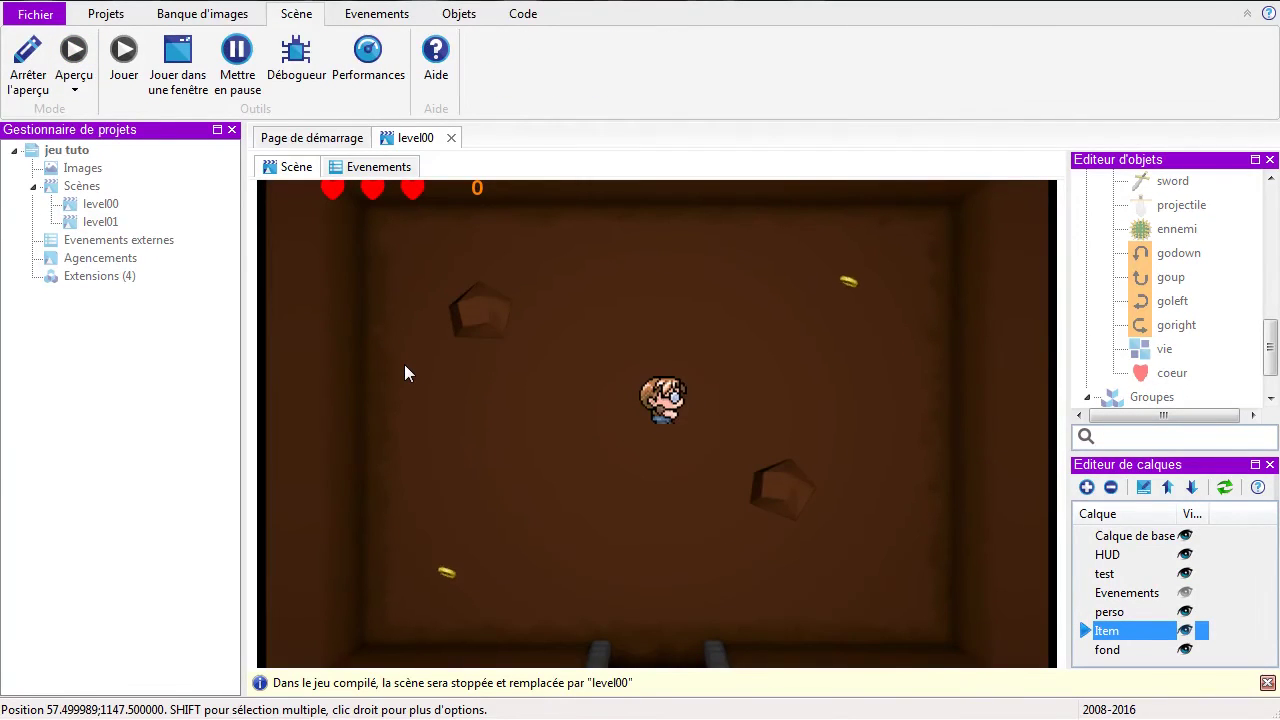
{"action": "key", "text": "Down"}
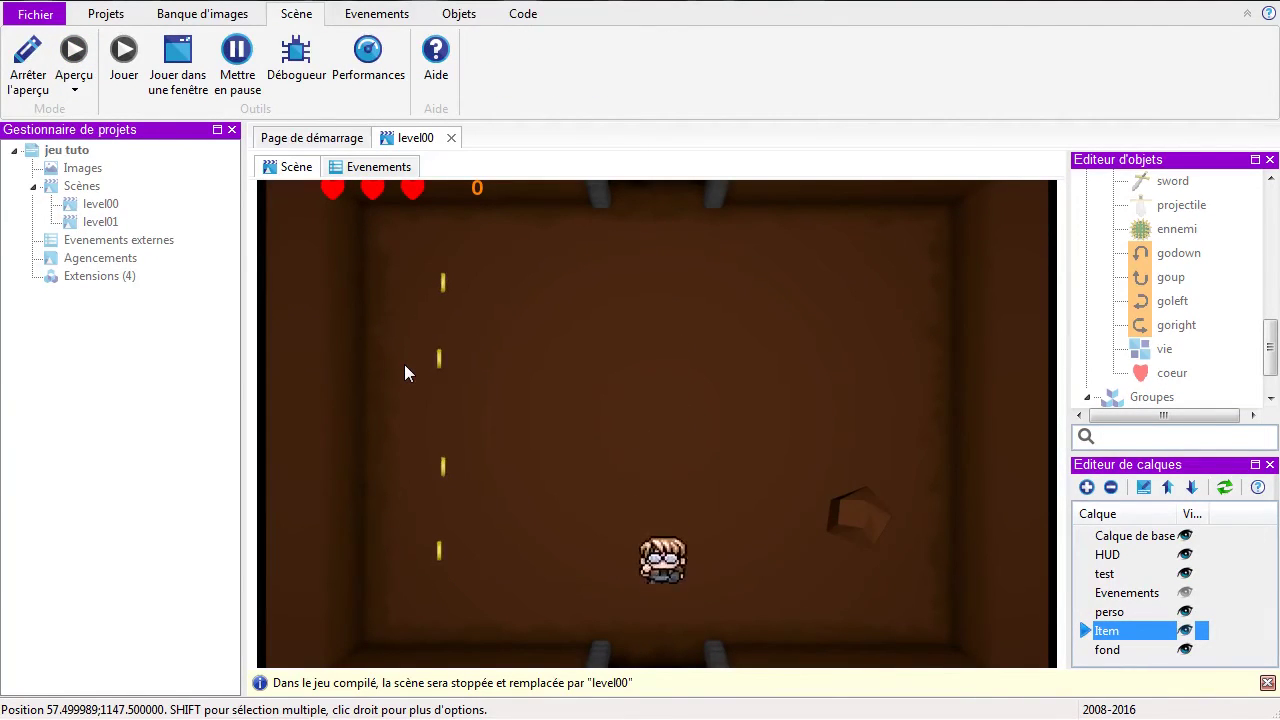
{"action": "key", "text": "Left"}
{"action": "key", "text": "Up"}
{"action": "key", "text": "Left"}
{"action": "key", "text": "Right"}
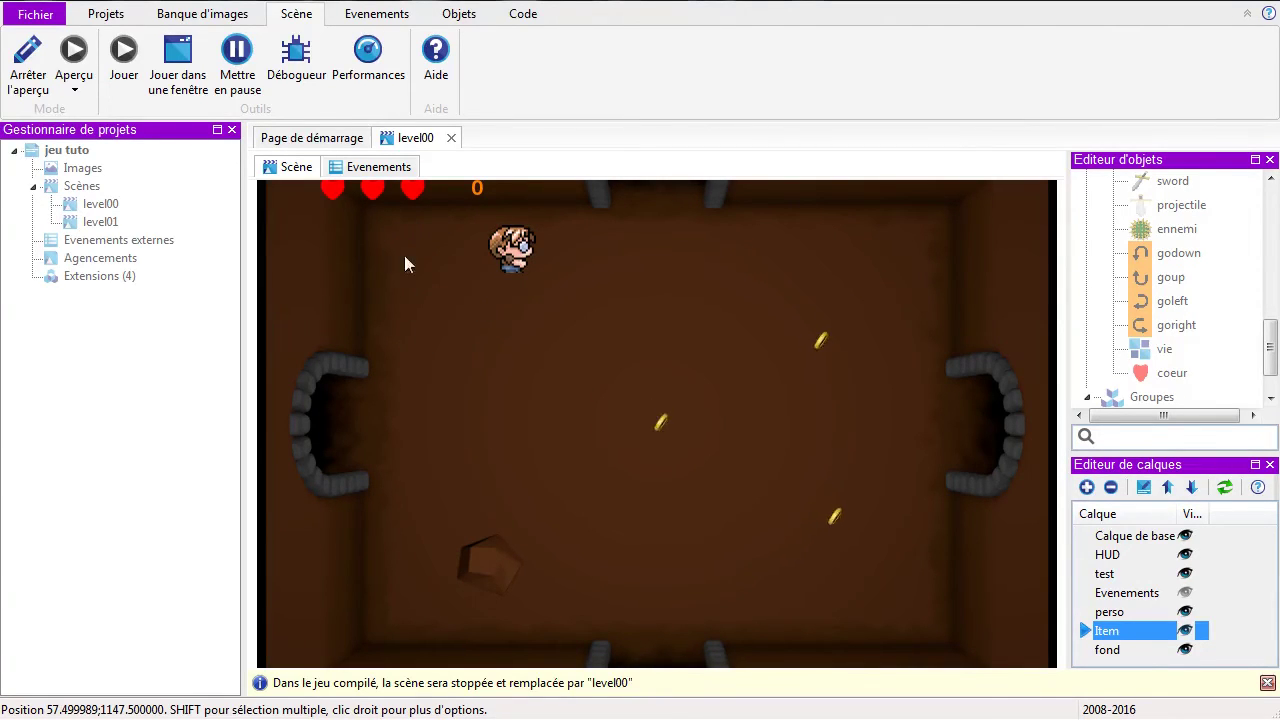
{"action": "left_click", "coordinate": [28, 62]}
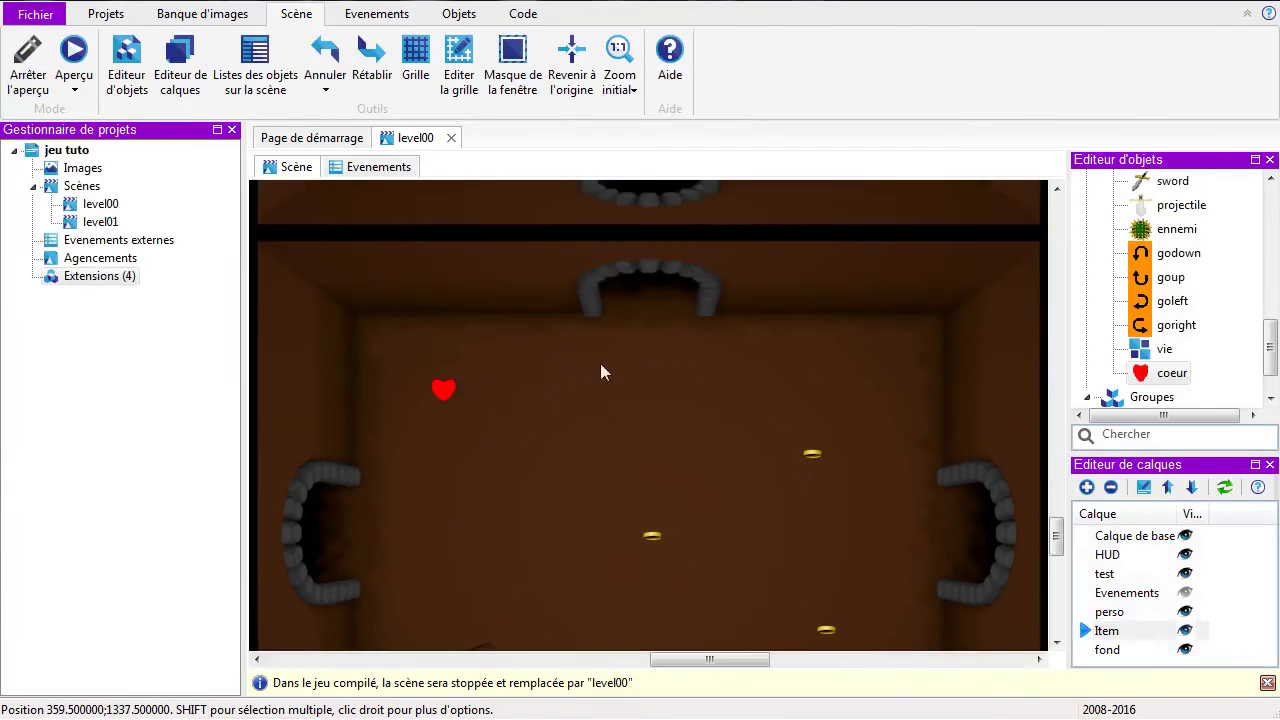
Step: Launch another preview of level00 and guide the player down through the rooms to the one with the enemy
{"action": "left_click", "coordinate": [74, 58]}
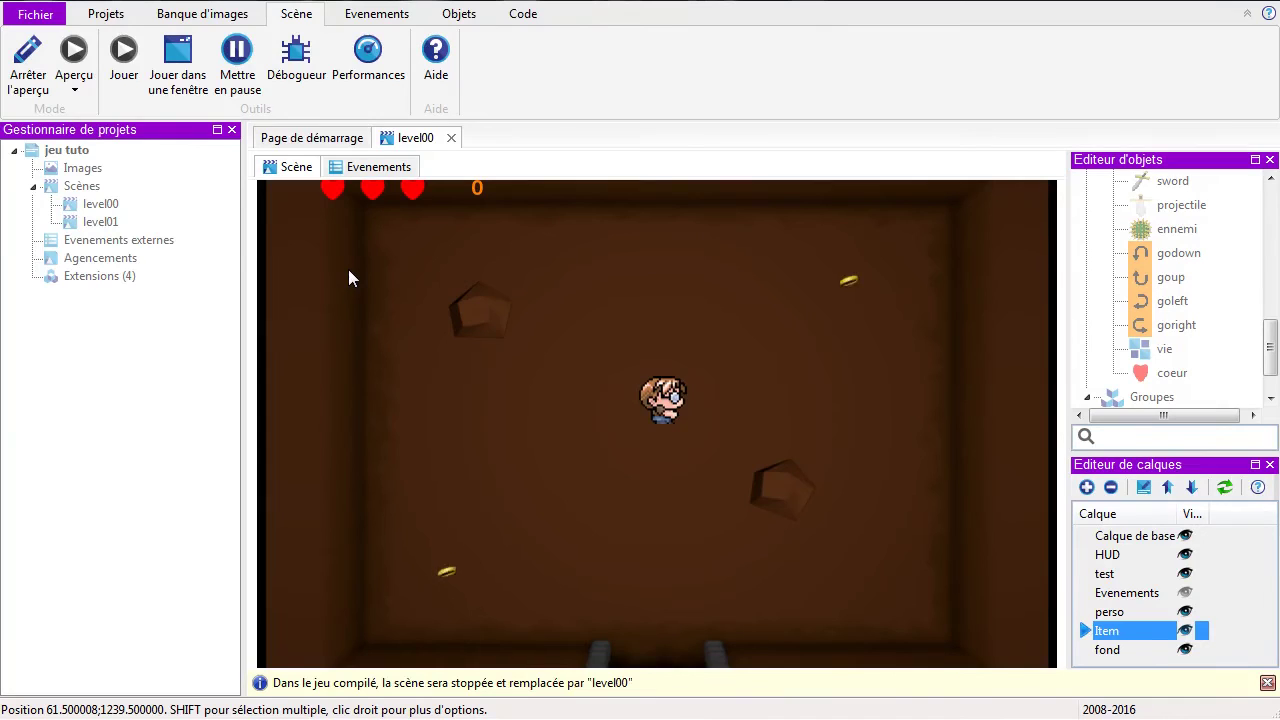
{"action": "key", "text": "Down"}
{"action": "key", "text": "Down"}
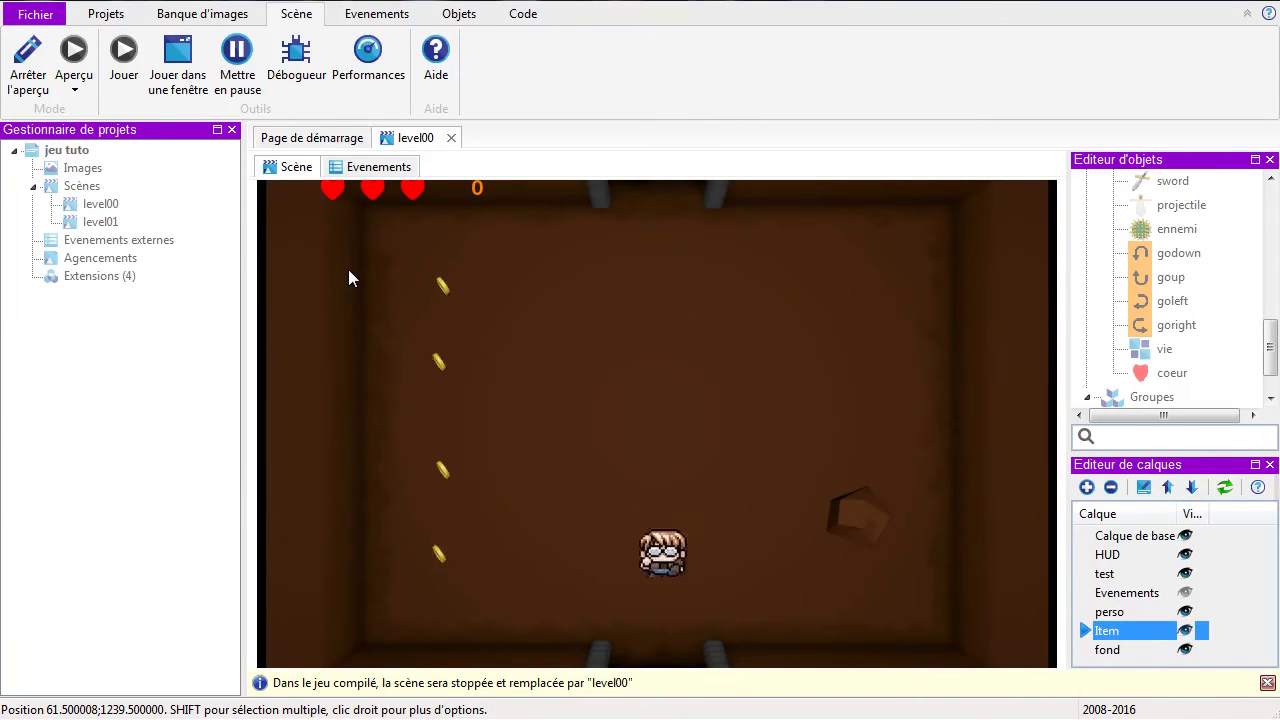
{"action": "key", "text": "Down"}
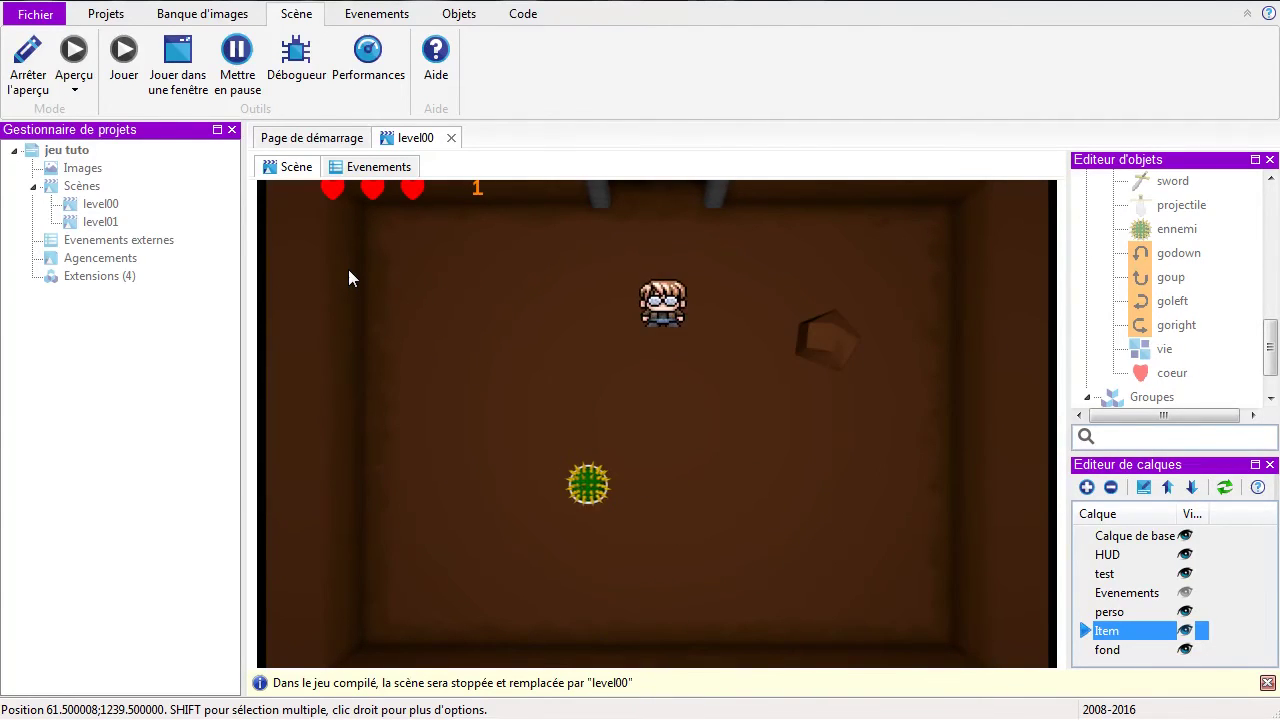
{"action": "key", "text": "Down"}
{"action": "key", "text": "Down"}
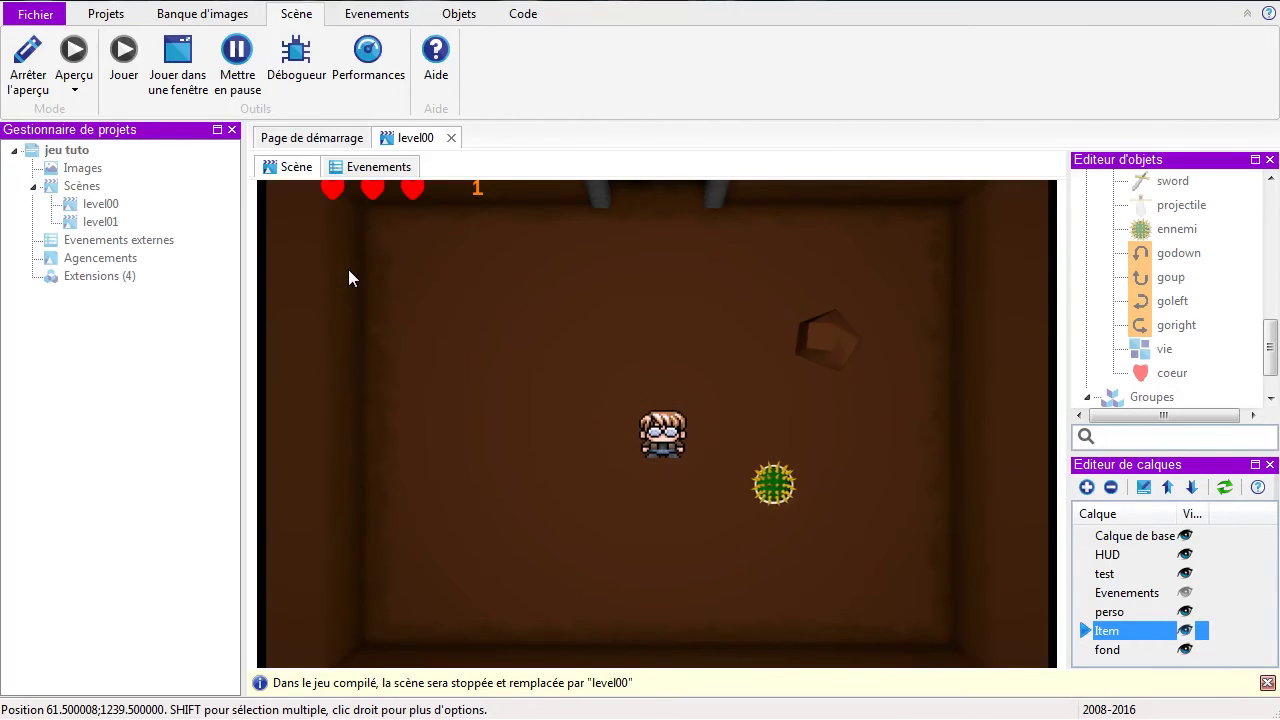
Step: Move the player into the enemy's path to lose some life
{"action": "key", "text": "Right"}
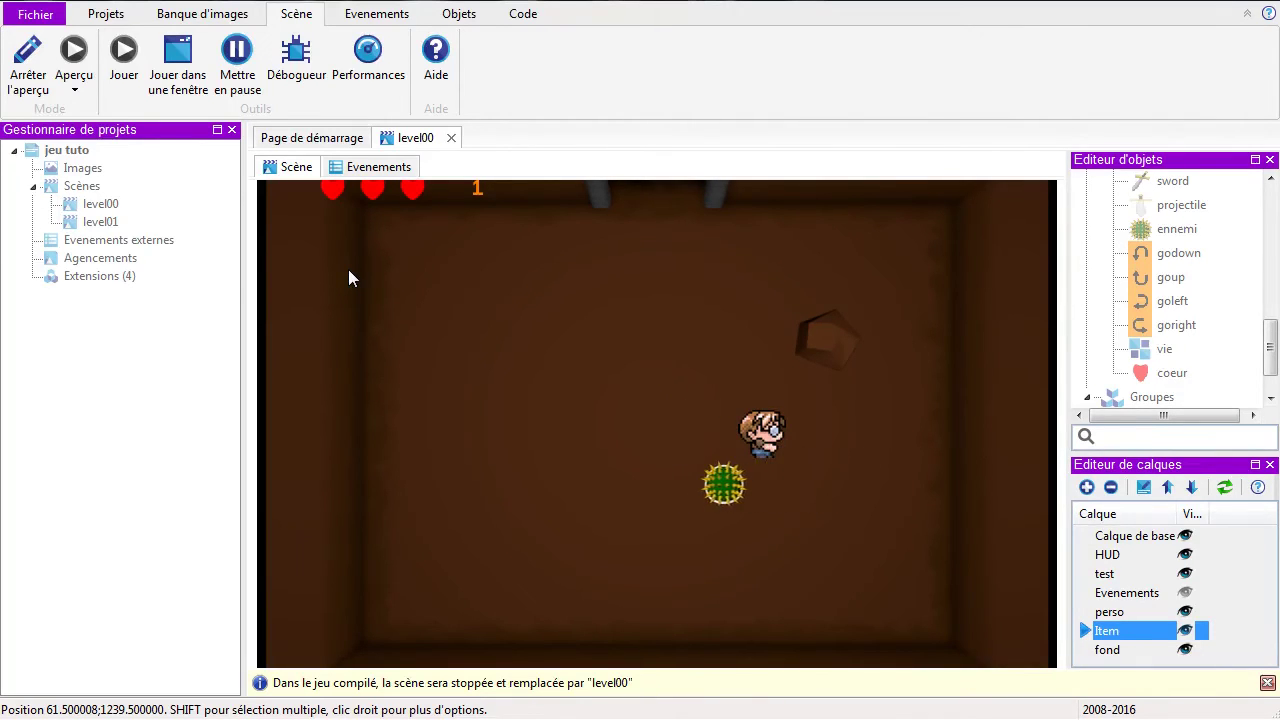
{"action": "key", "text": "Left"}
{"action": "key", "text": "Right"}
{"action": "key", "text": "Right"}
{"action": "key", "text": "Down"}
{"action": "key", "text": "Right"}
{"action": "key", "text": "Up"}
{"action": "key", "text": "Down"}
{"action": "key", "text": "Right"}
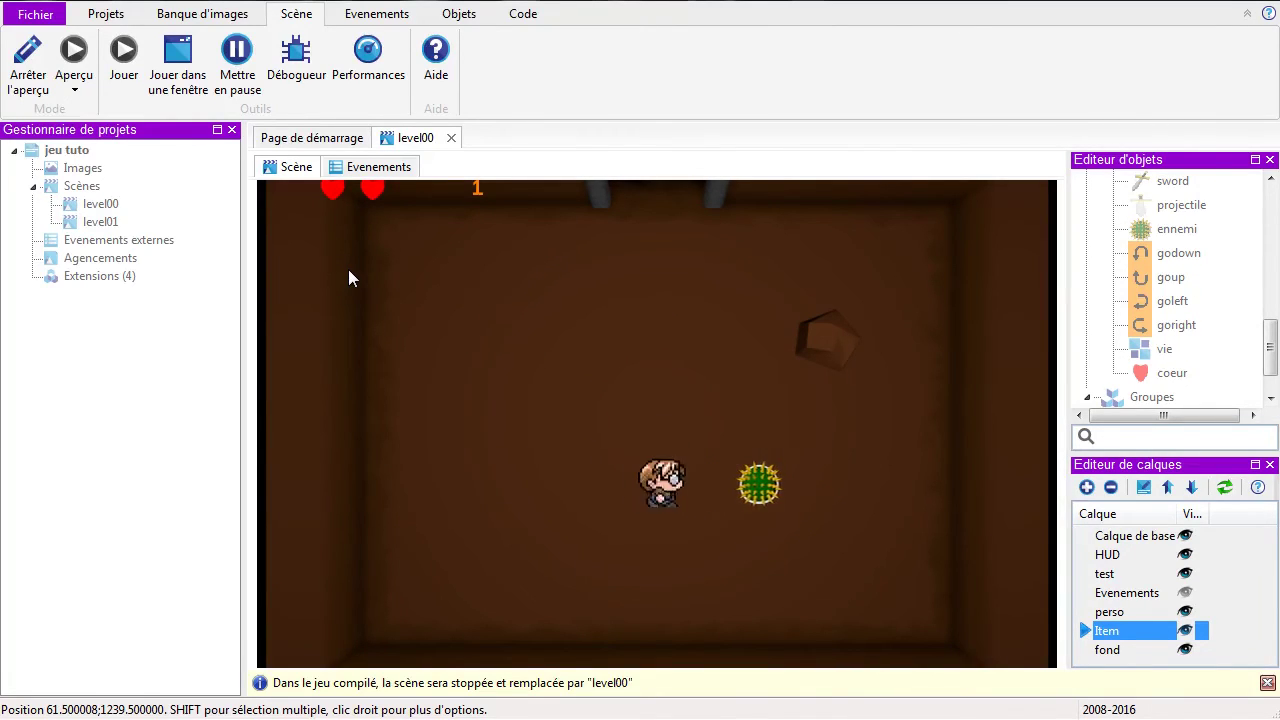
Step: Guide the player back up to the heart's room and collect the heart to test the life gain after damage
{"action": "key", "text": "Left"}
{"action": "key", "text": "Up"}
{"action": "key", "text": "Right"}
{"action": "key", "text": "Up"}
{"action": "key", "text": "Right"}
{"action": "key", "text": "Up"}
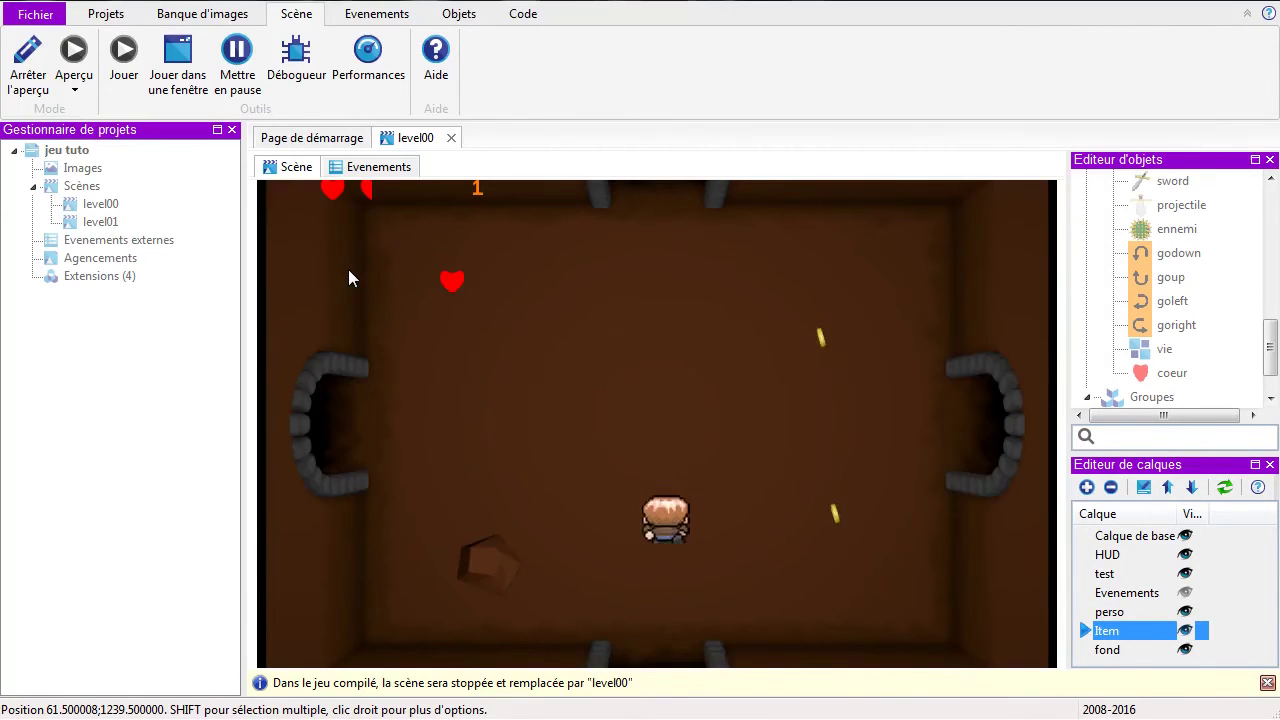
{"action": "key", "text": "Left"}
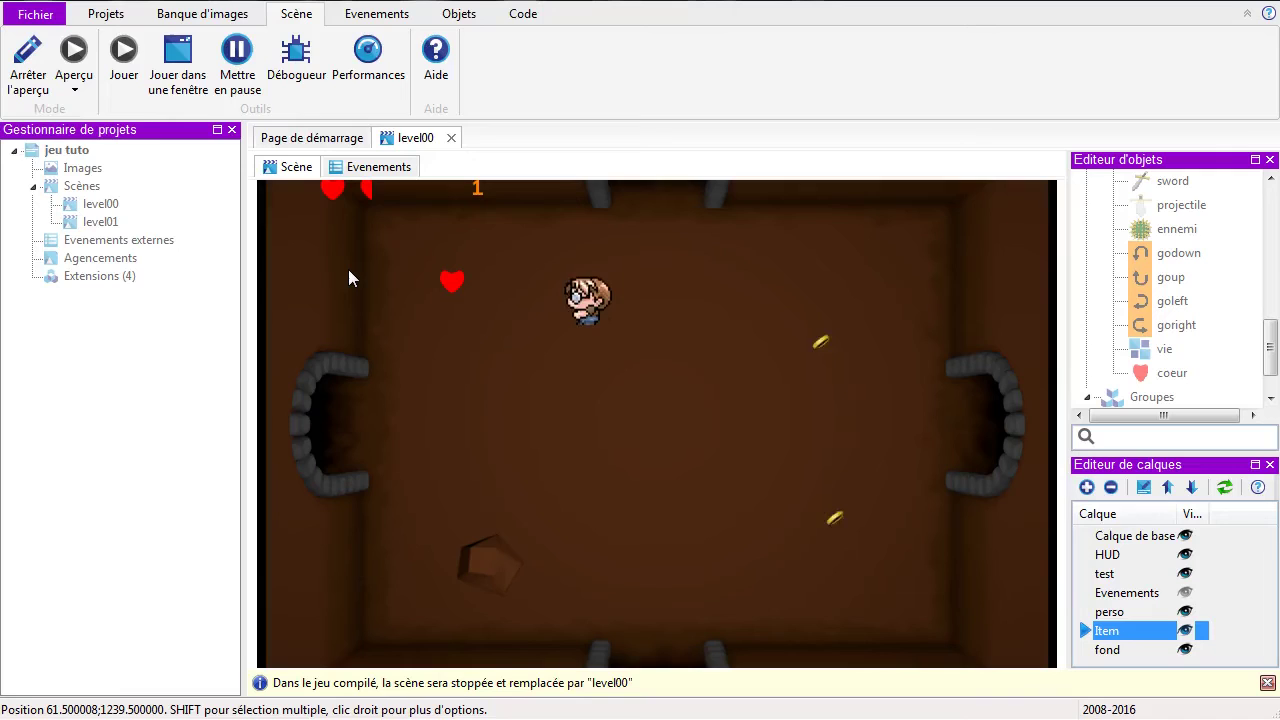
{"action": "key", "text": "Up"}
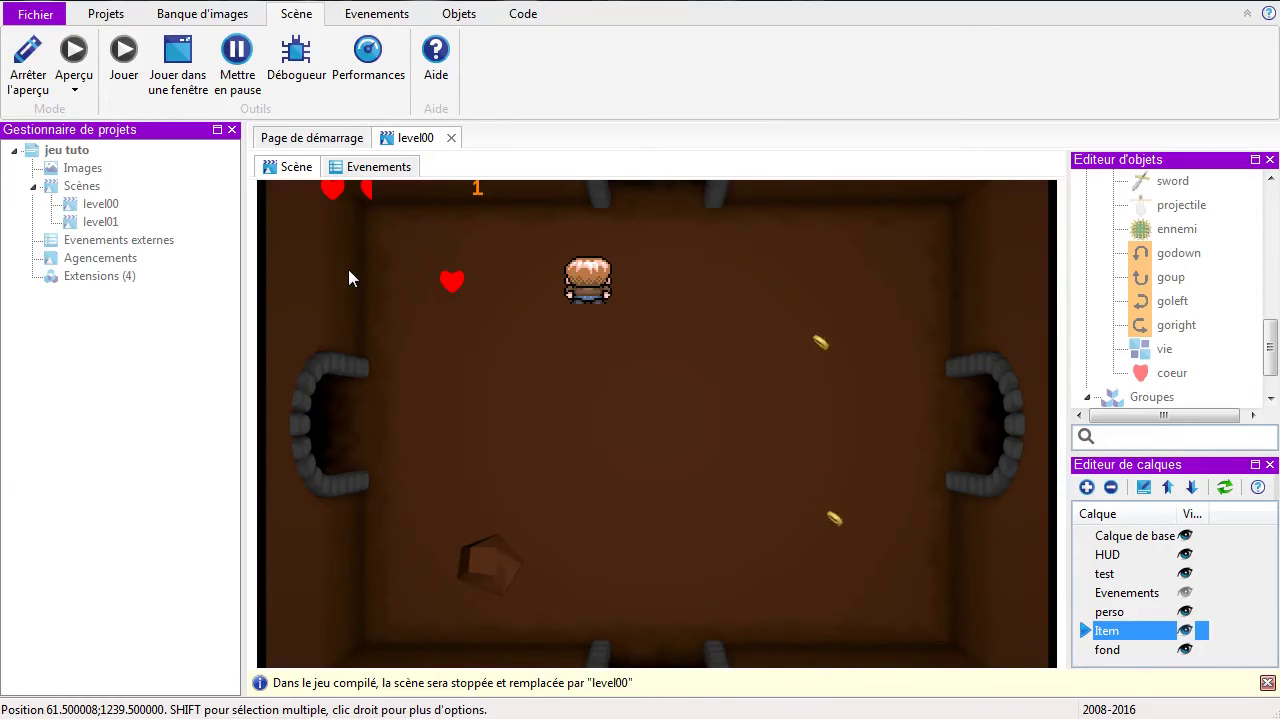
{"action": "key", "text": "Left"}
{"action": "key", "text": "Right"}
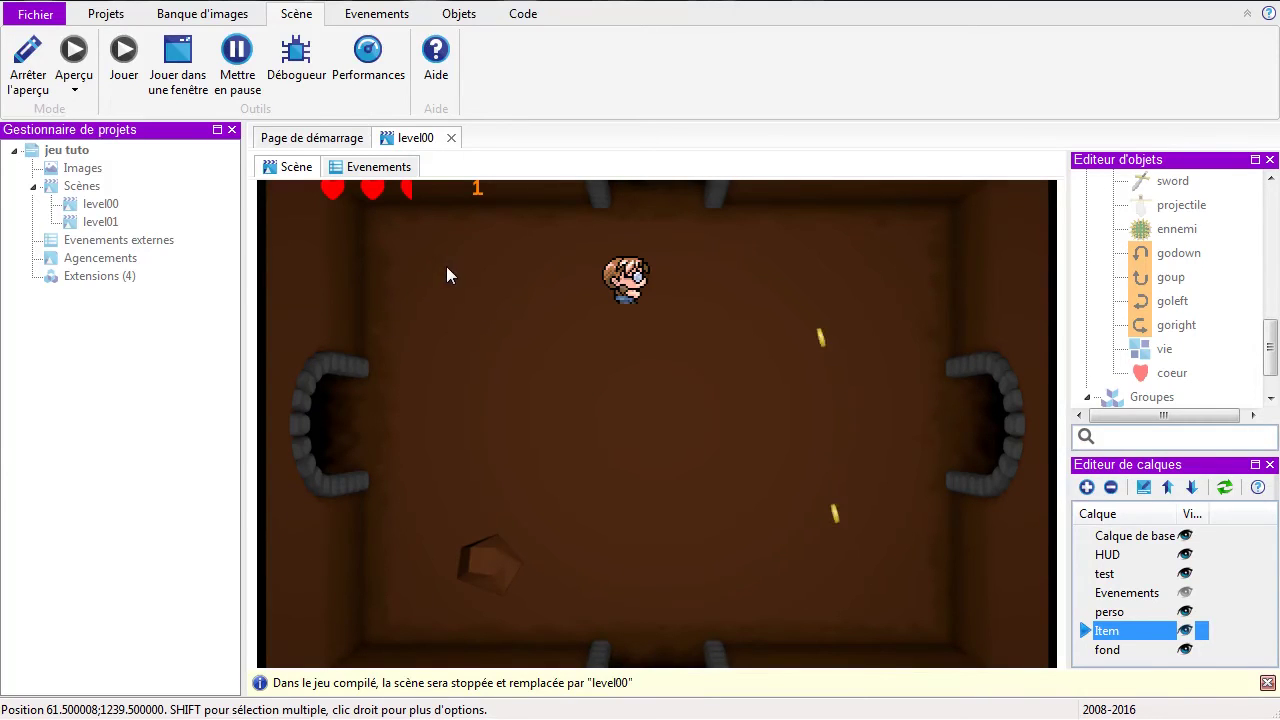
Step: Stop the preview and paste the coin.wav sound action into the joueur–coeur collision event of the Items group
{"action": "left_click", "coordinate": [32, 66]}
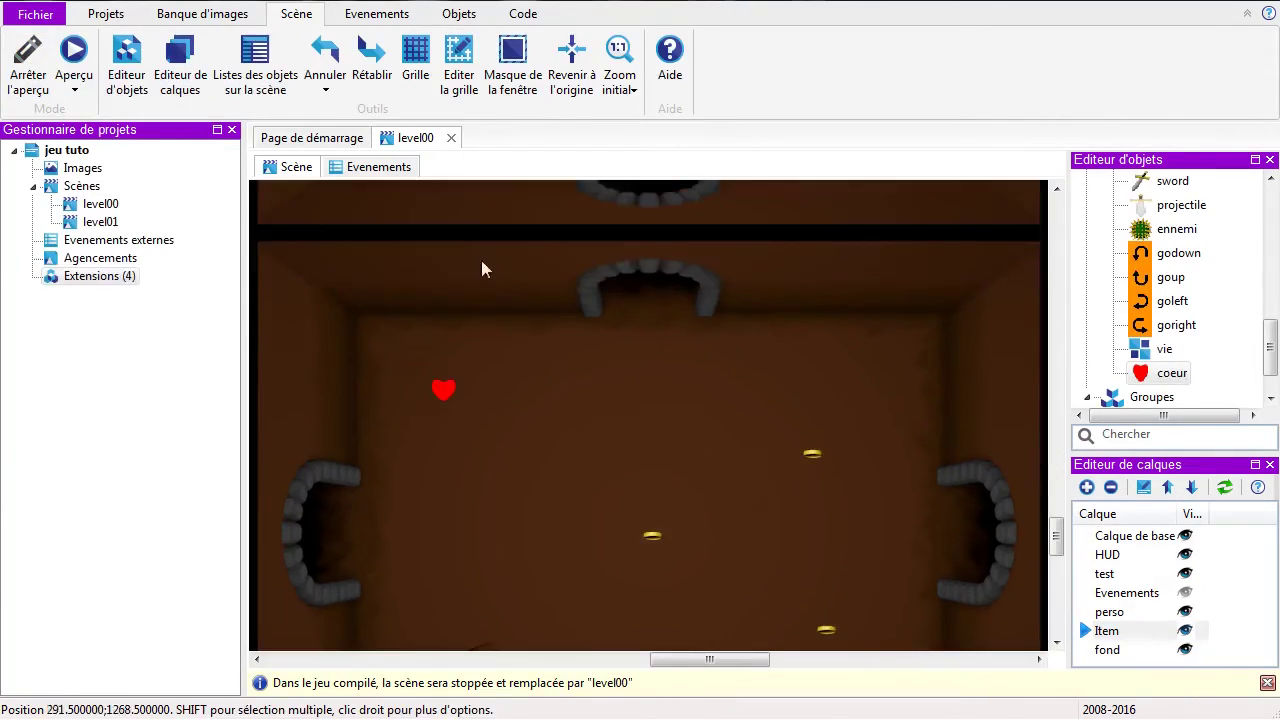
{"action": "left_click", "coordinate": [371, 170]}
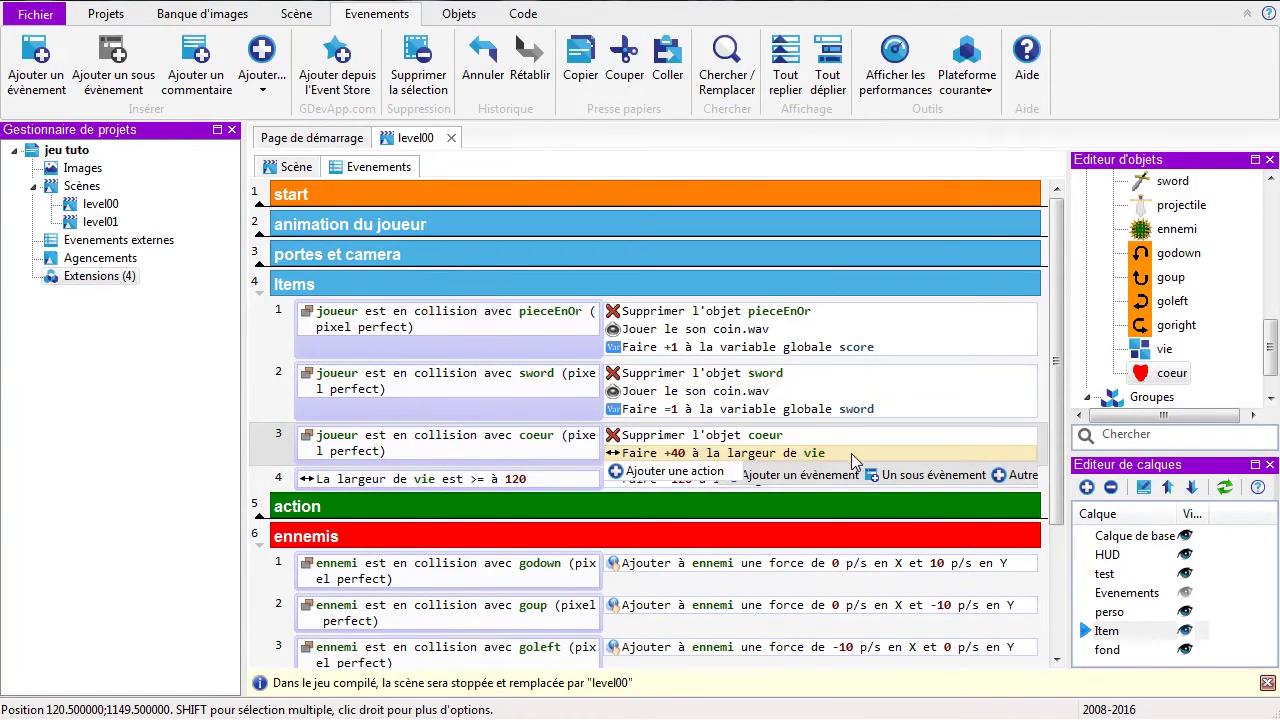
{"action": "key", "text": "ctrl+v"}
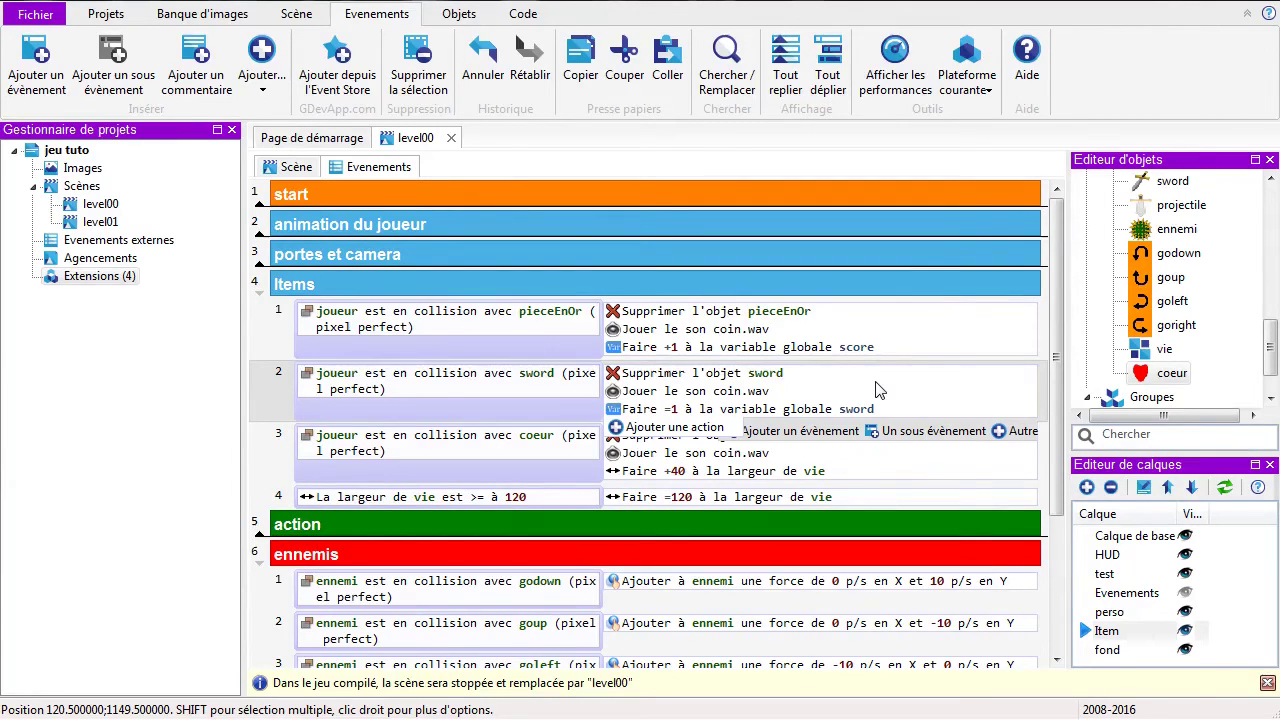
Step: Collapse the Items group and set the force length pushing joueur away from ennemi to -3000 pixels
{"action": "left_click", "coordinate": [258, 294]}
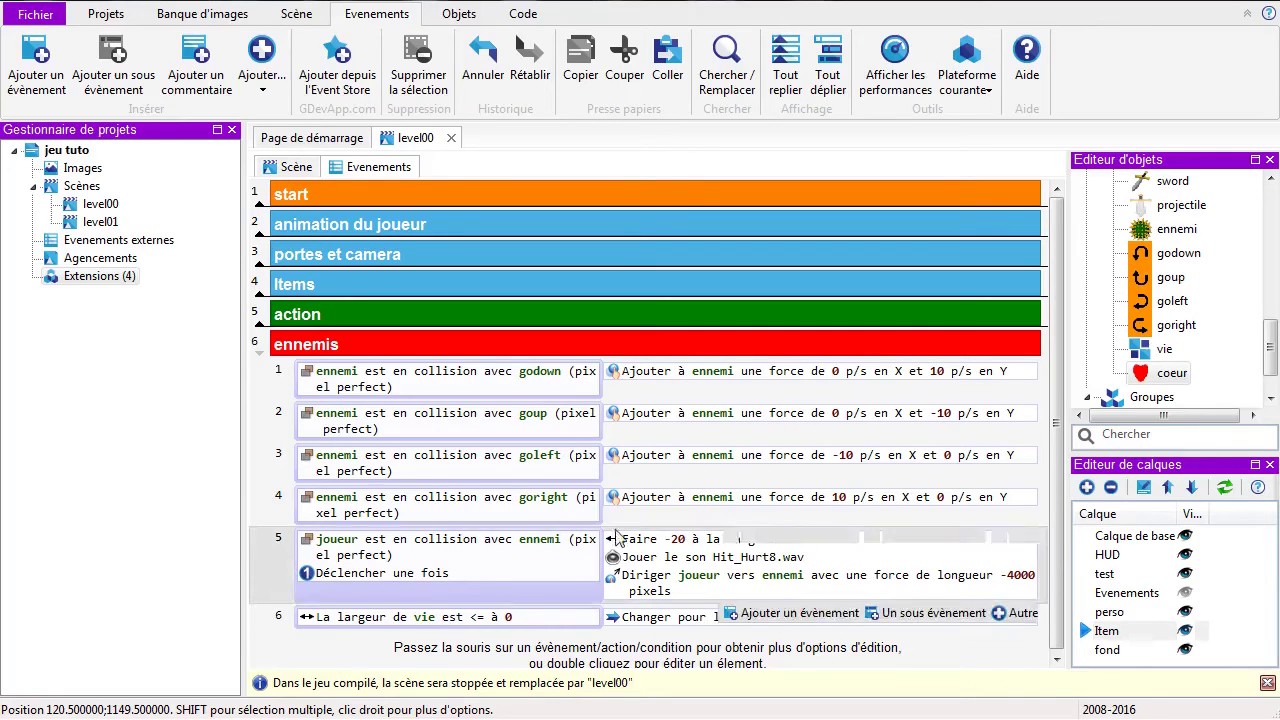
{"action": "left_click", "coordinate": [1014, 580]}
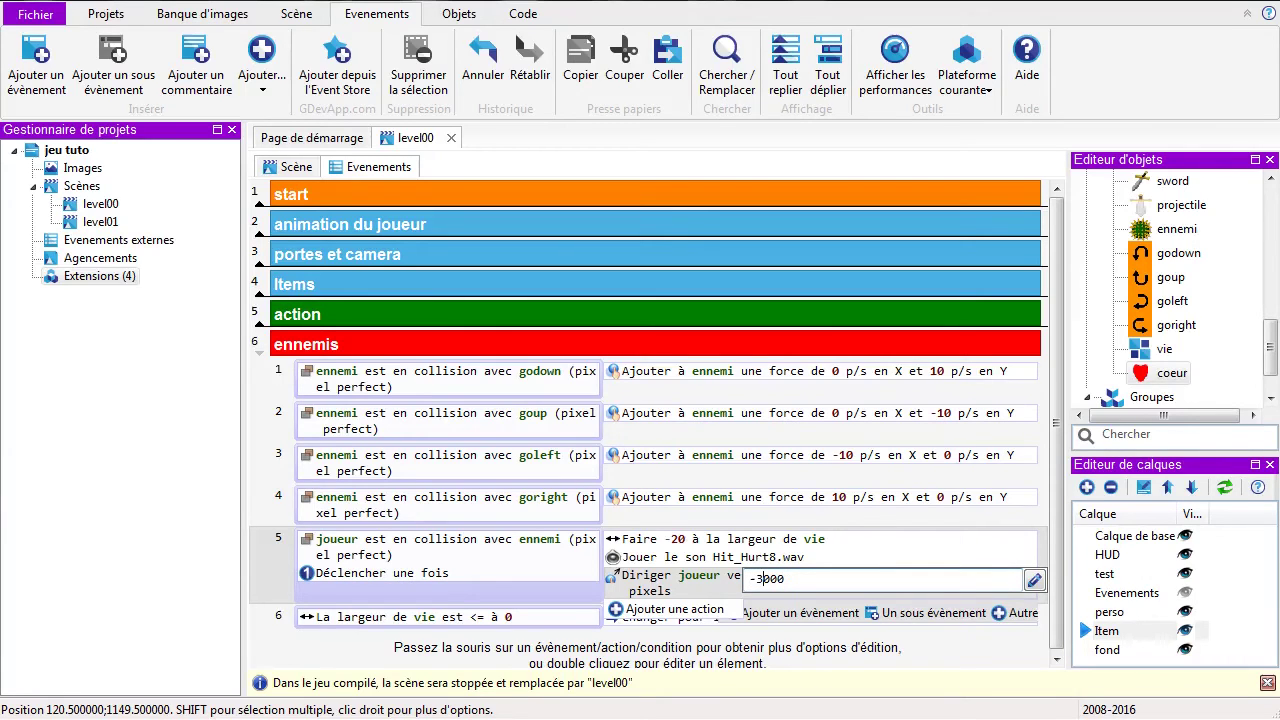
{"action": "key", "text": "Return"}
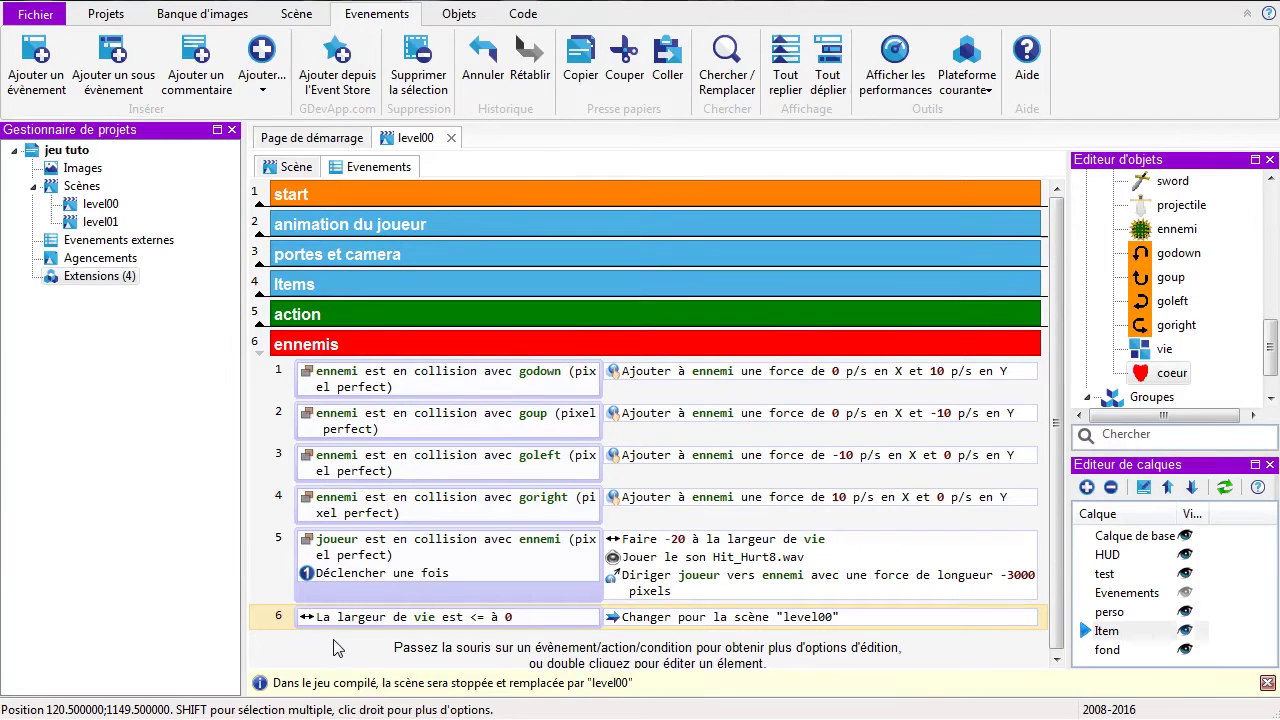
Step: Add an event after the vie width <= 0 event and start a Collision (Pixel perfect) condition in it
{"action": "mouse_move", "coordinate": [282, 634]}
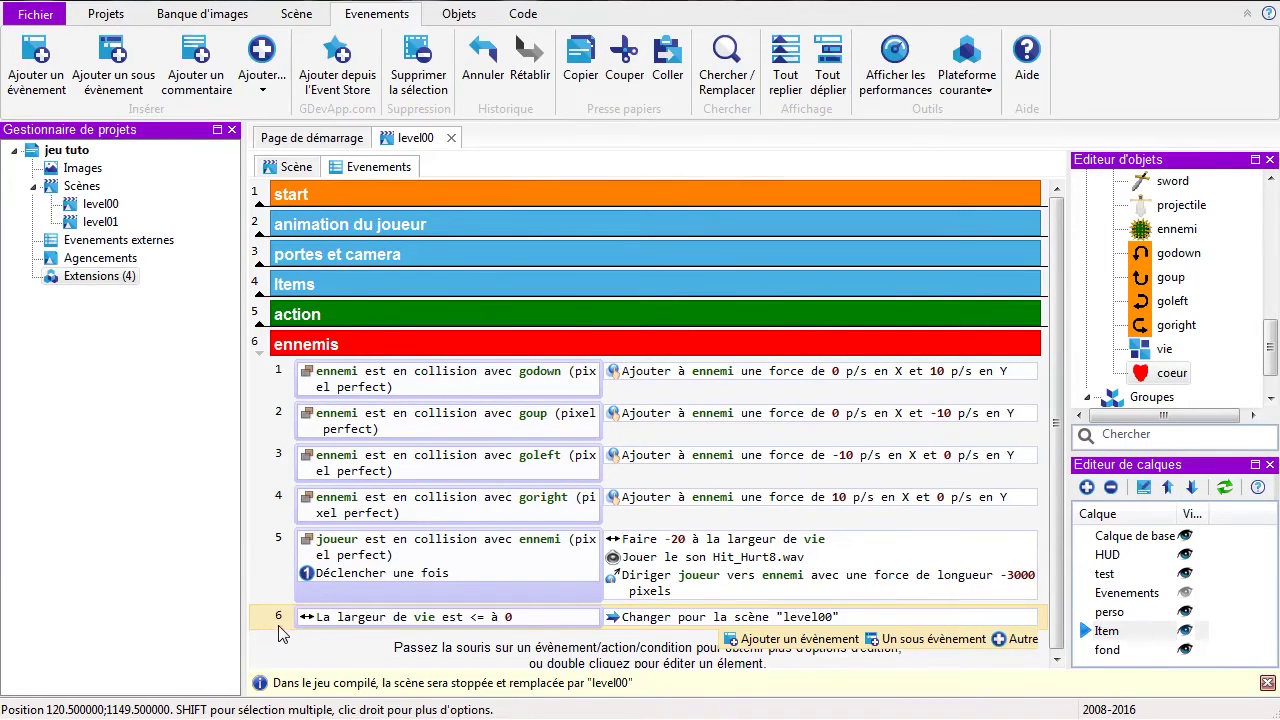
{"action": "left_click", "coordinate": [36, 62]}
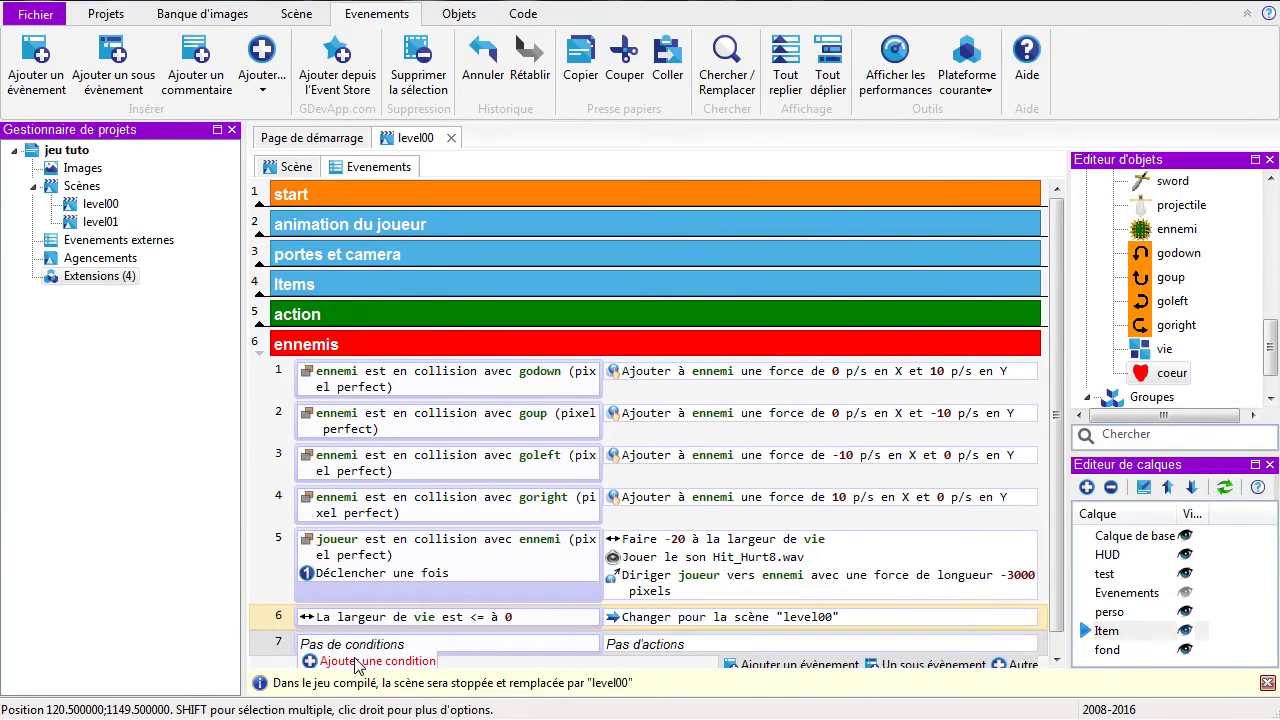
{"action": "left_click", "coordinate": [356, 667]}
{"action": "left_click_drag", "start_coordinate": [582, 148], "coordinate": [584, 77]}
{"action": "left_click", "coordinate": [287, 104]}
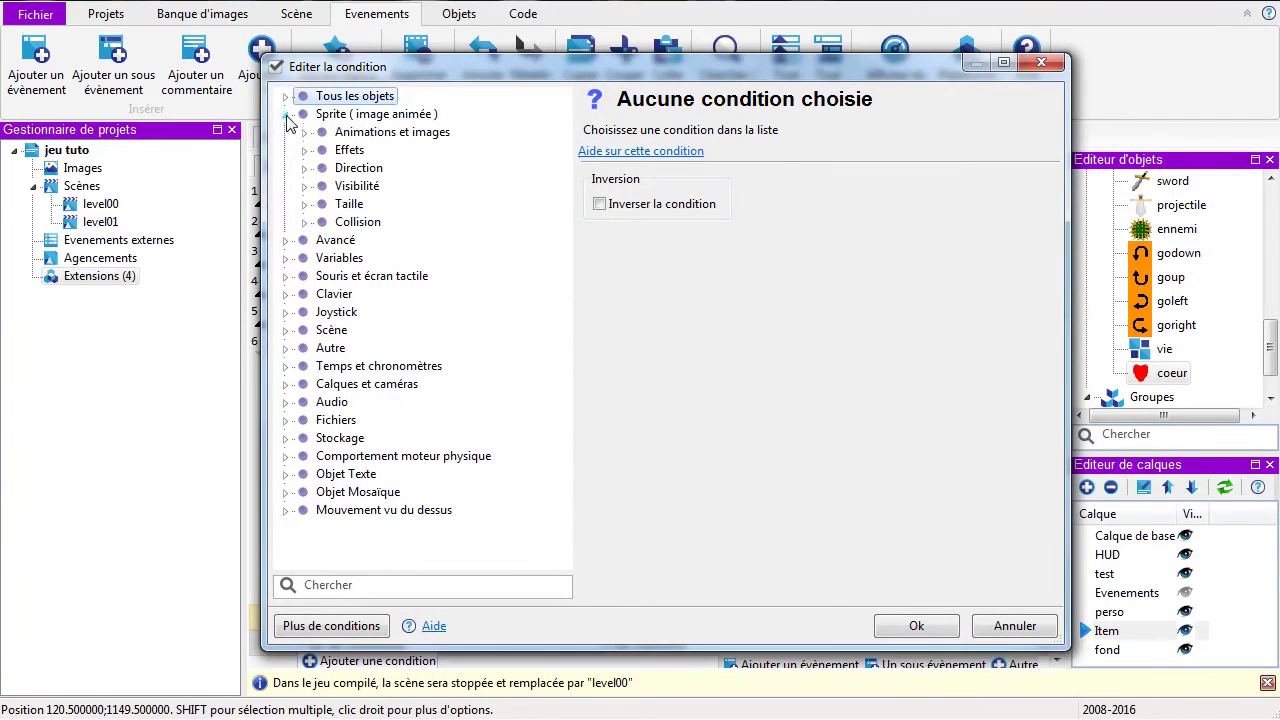
{"action": "left_click", "coordinate": [305, 222]}
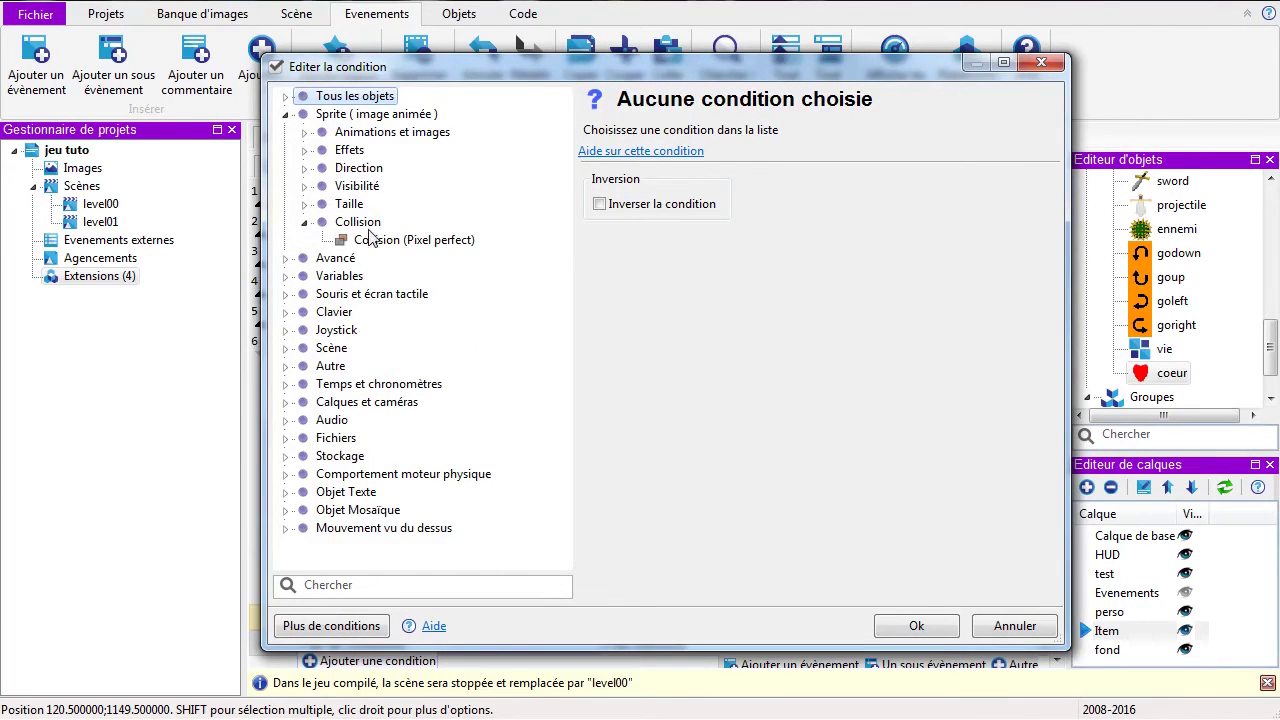
{"action": "left_click", "coordinate": [384, 244]}
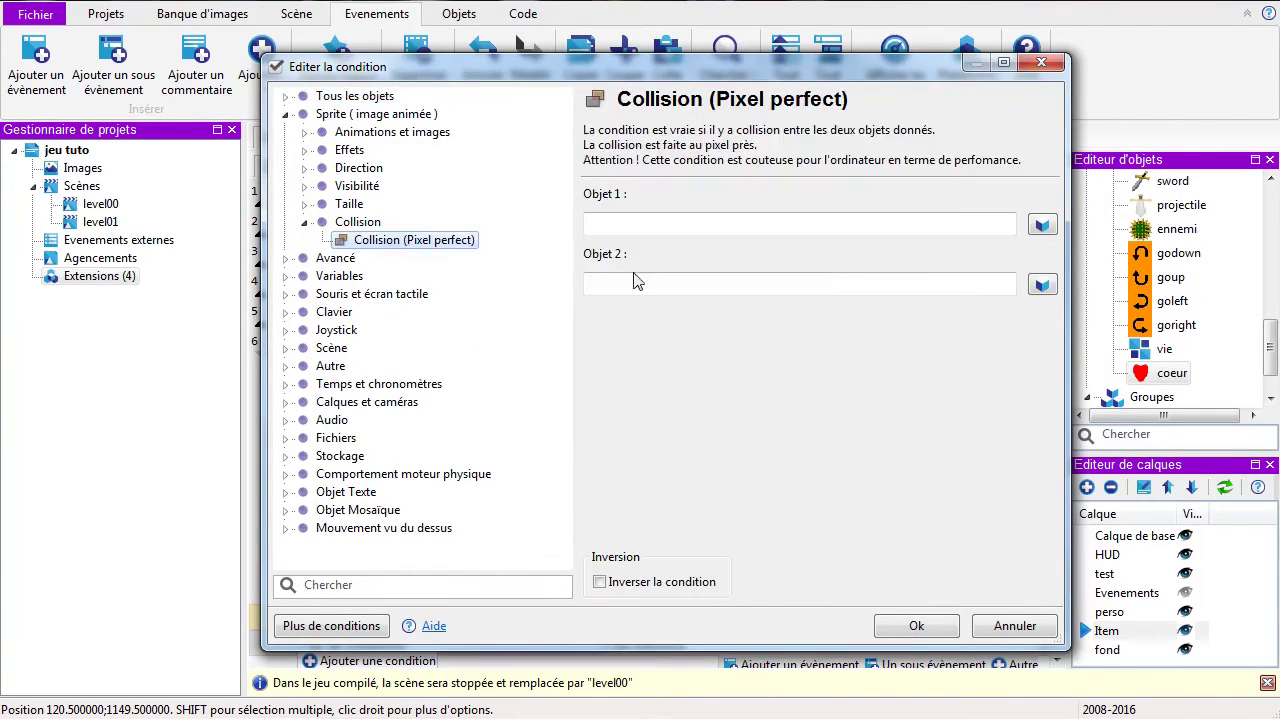
Step: Set the collision condition's two objects to projectile and ennemi and confirm it
{"action": "left_click", "coordinate": [1042, 224]}
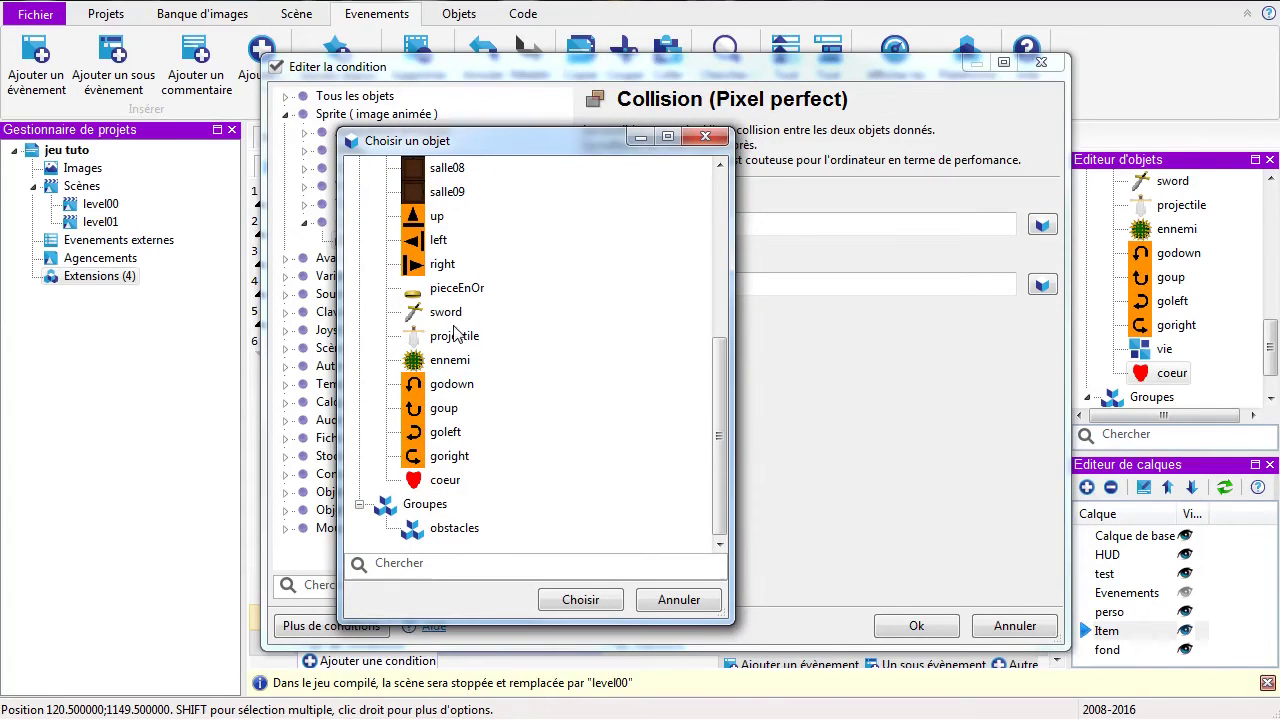
{"action": "left_click", "coordinate": [460, 337]}
{"action": "left_click", "coordinate": [580, 600]}
{"action": "left_click", "coordinate": [1043, 286]}
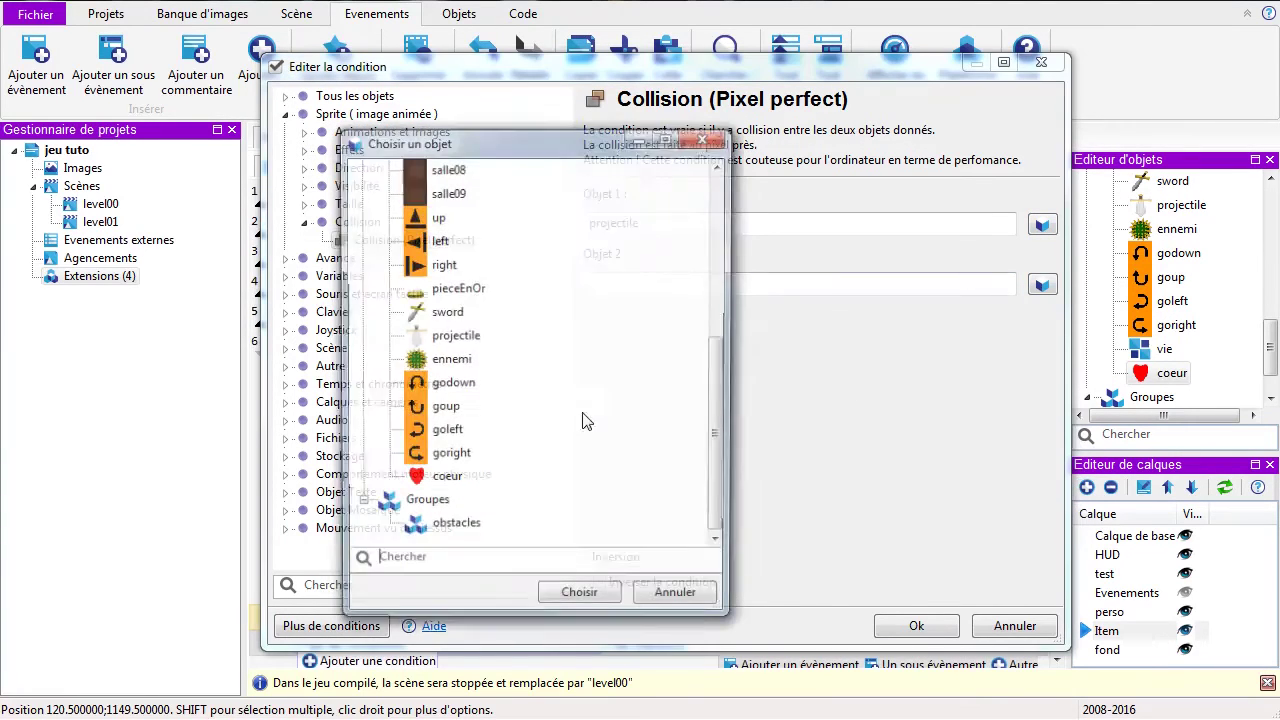
{"action": "left_click", "coordinate": [452, 360]}
{"action": "left_click", "coordinate": [580, 596]}
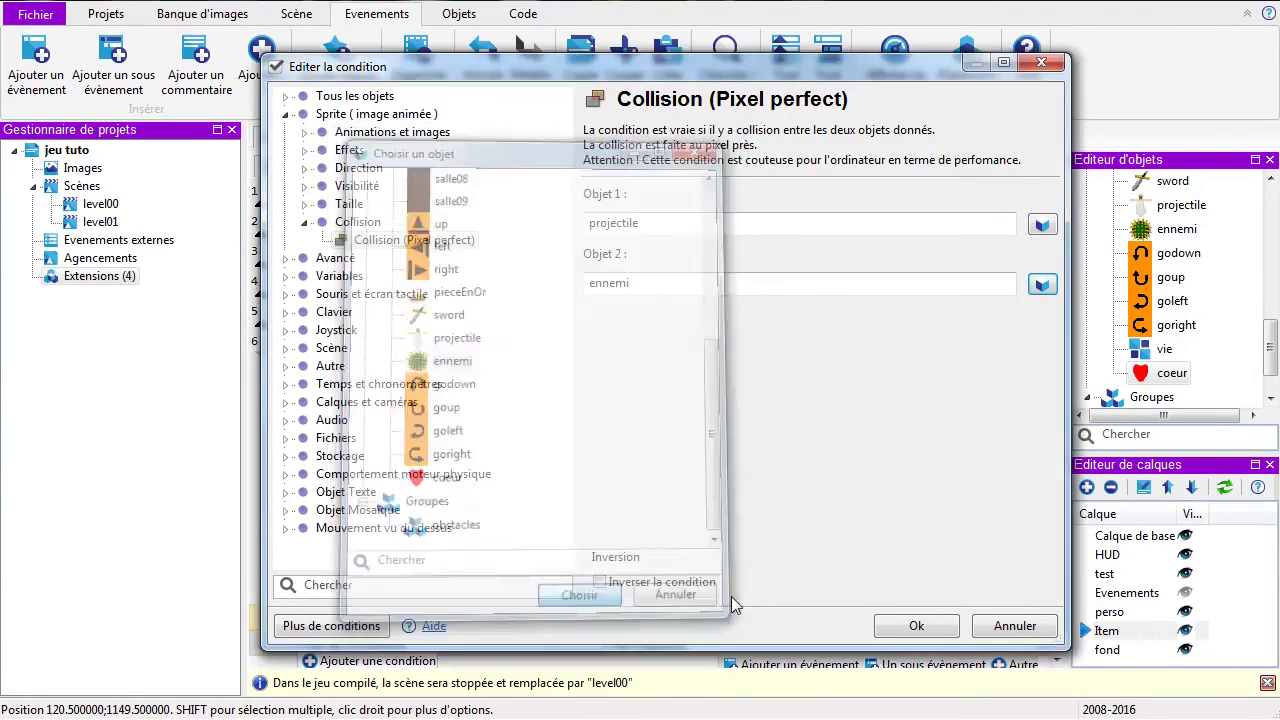
{"action": "left_click", "coordinate": [916, 625]}
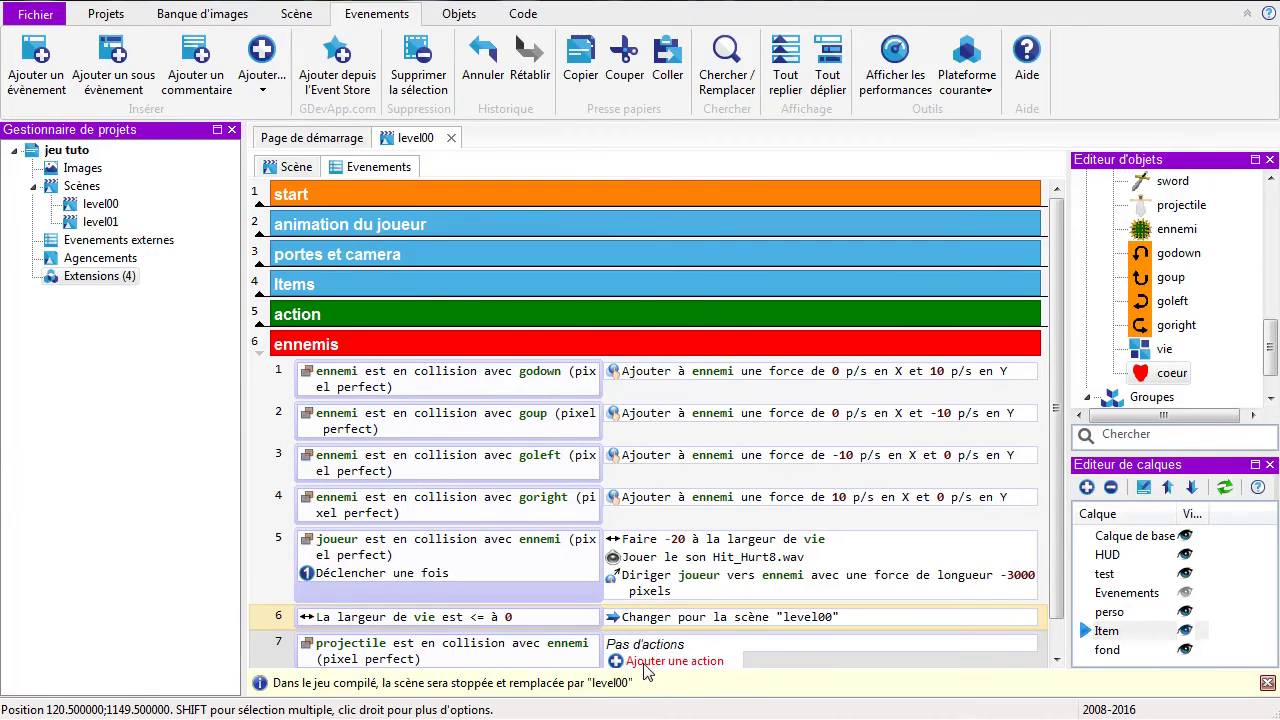
Step: Add a Supprimer un objet action for projectile to the projectile–ennemi collision event
{"action": "left_click", "coordinate": [660, 662]}
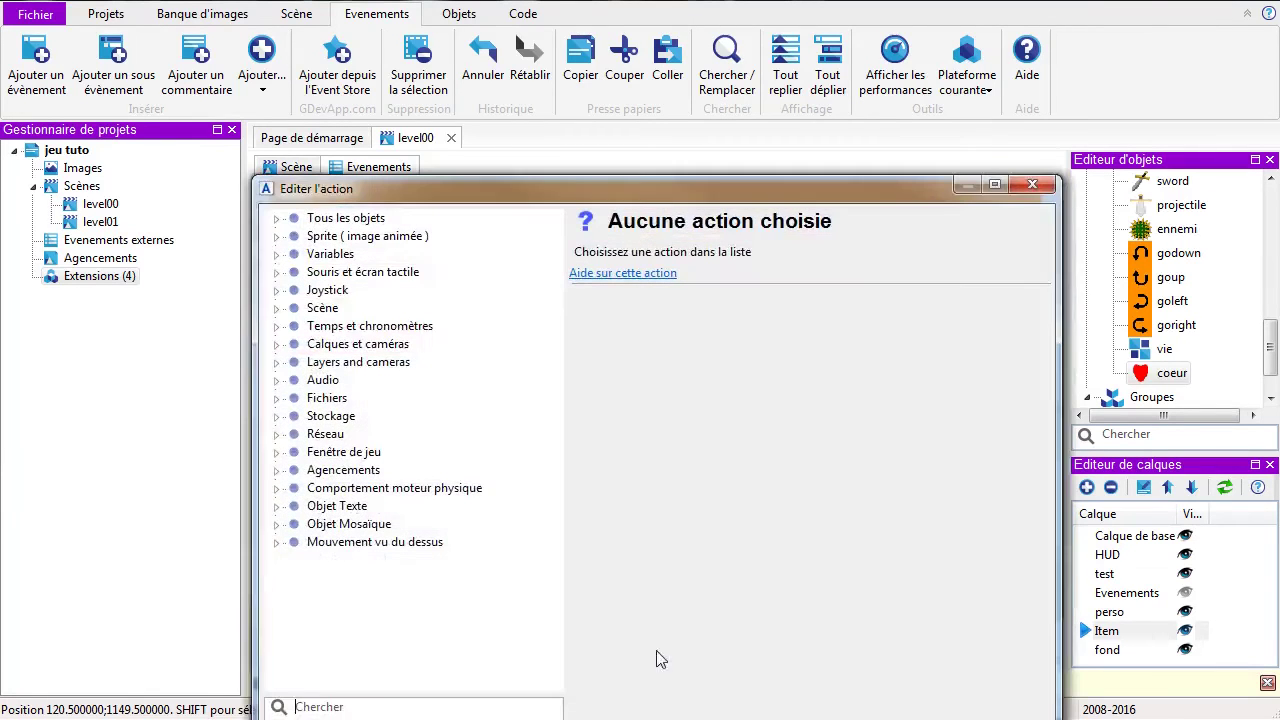
{"action": "left_click", "coordinate": [276, 239]}
{"action": "left_click", "coordinate": [276, 239]}
{"action": "left_click", "coordinate": [277, 218]}
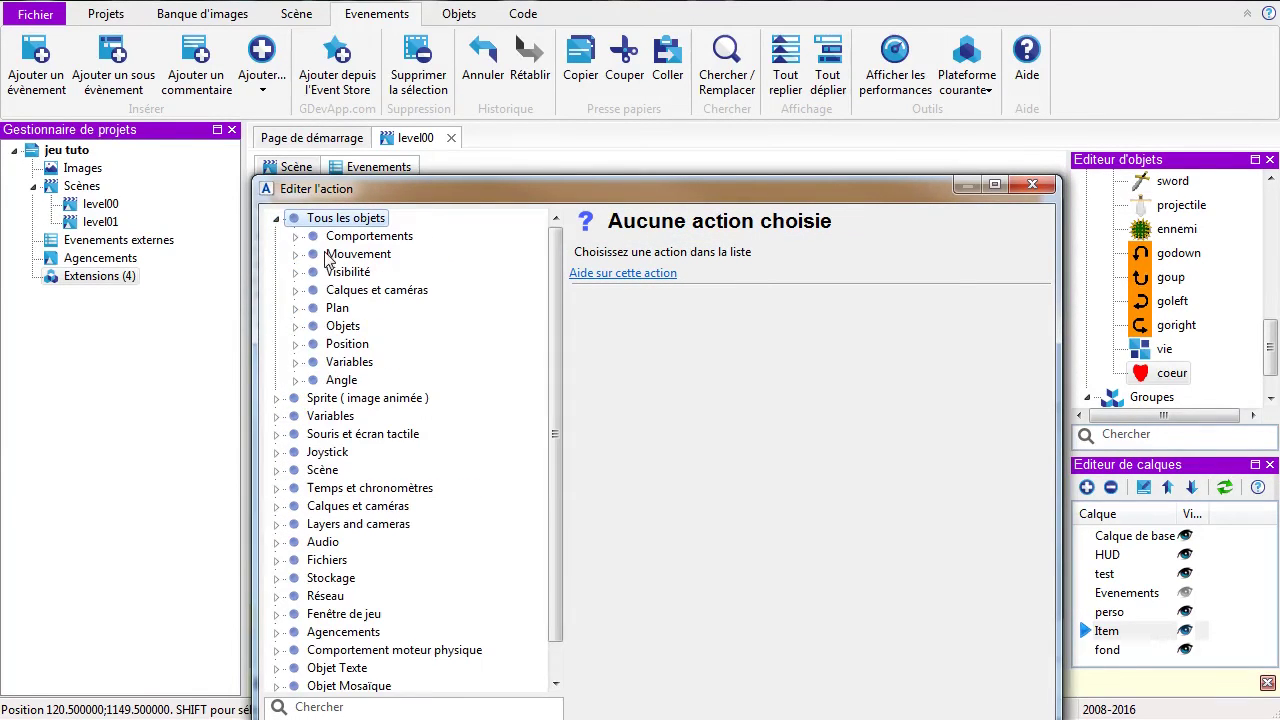
{"action": "left_click", "coordinate": [299, 326]}
{"action": "left_click", "coordinate": [385, 344]}
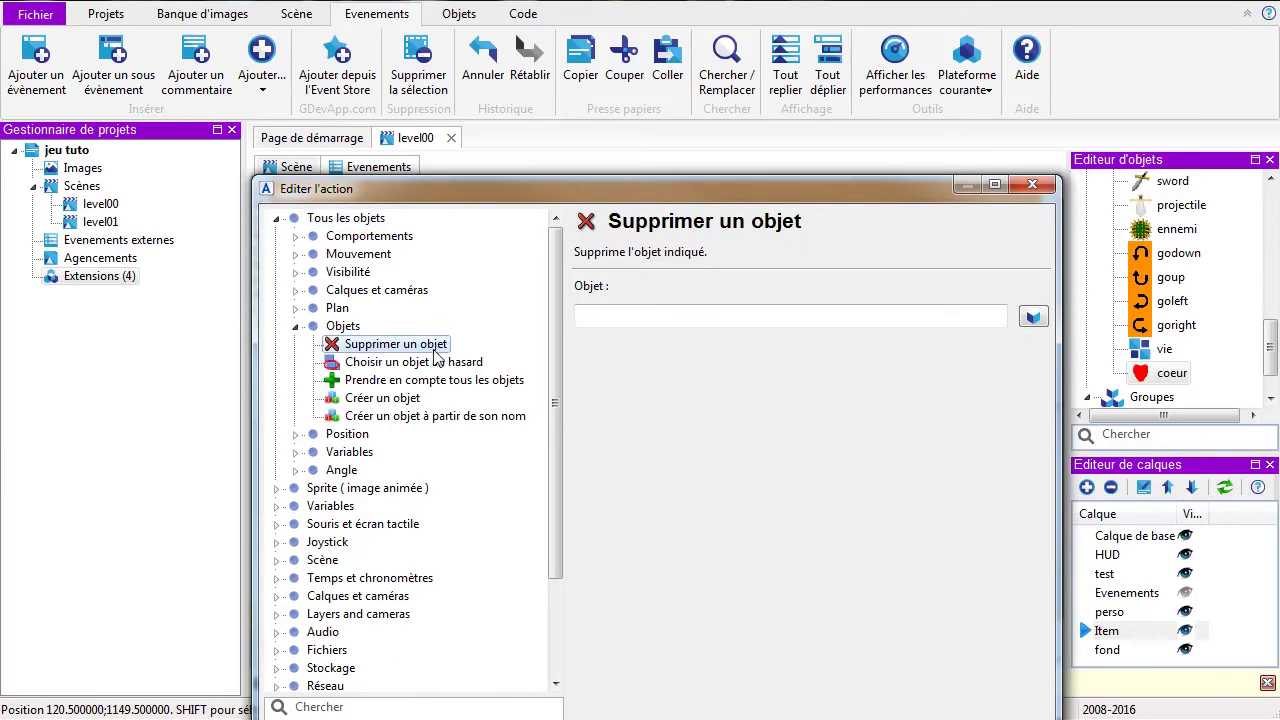
{"action": "left_click", "coordinate": [1033, 317]}
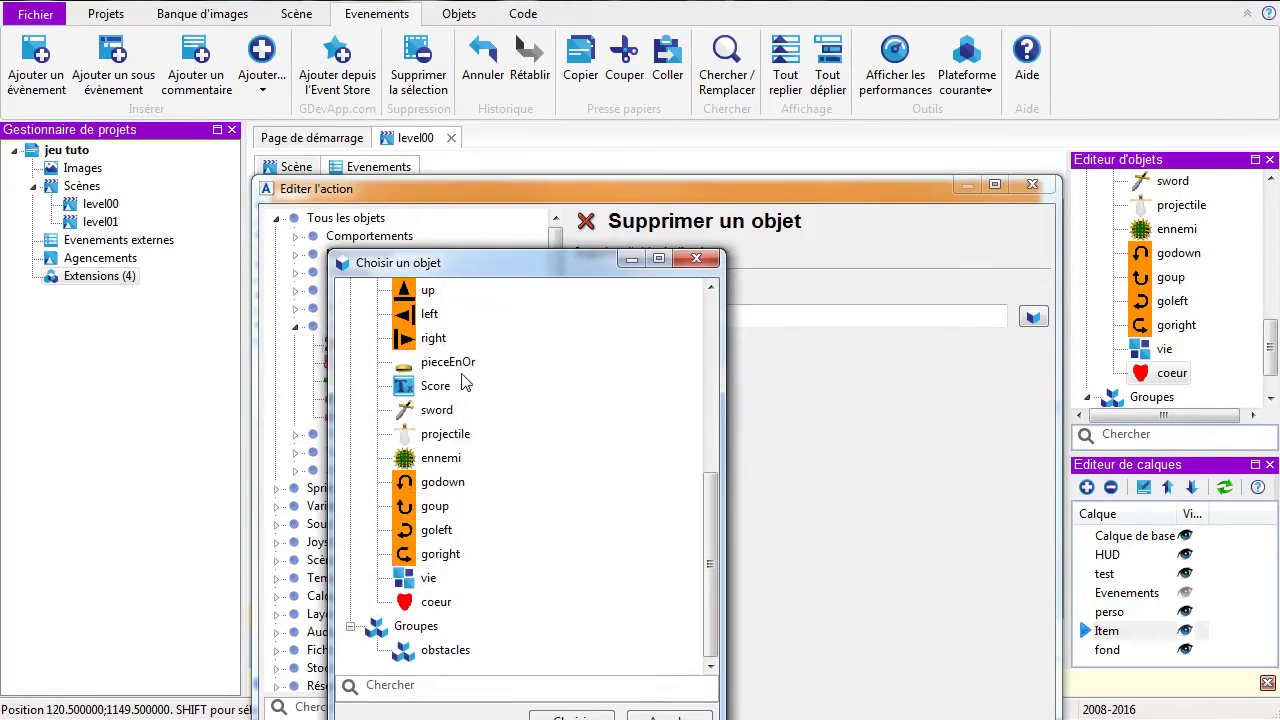
{"action": "left_click", "coordinate": [444, 434]}
{"action": "left_click", "coordinate": [572, 718]}
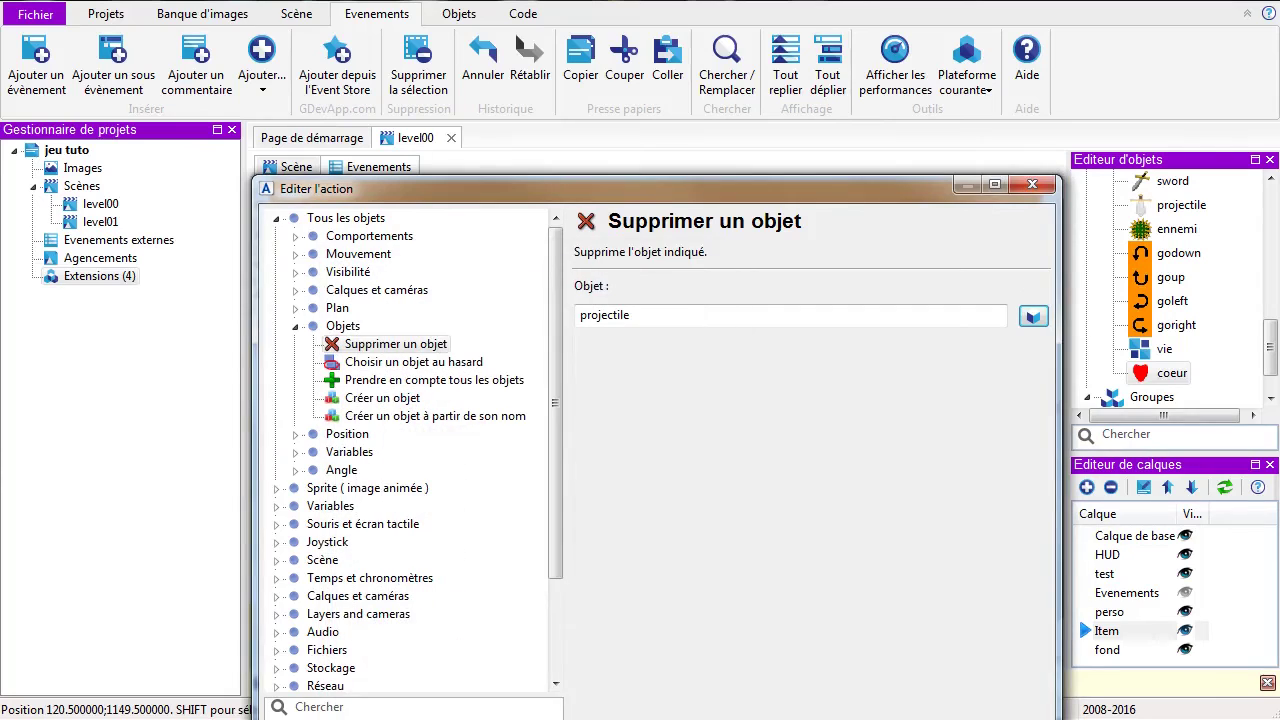
{"action": "left_click", "coordinate": [893, 718]}
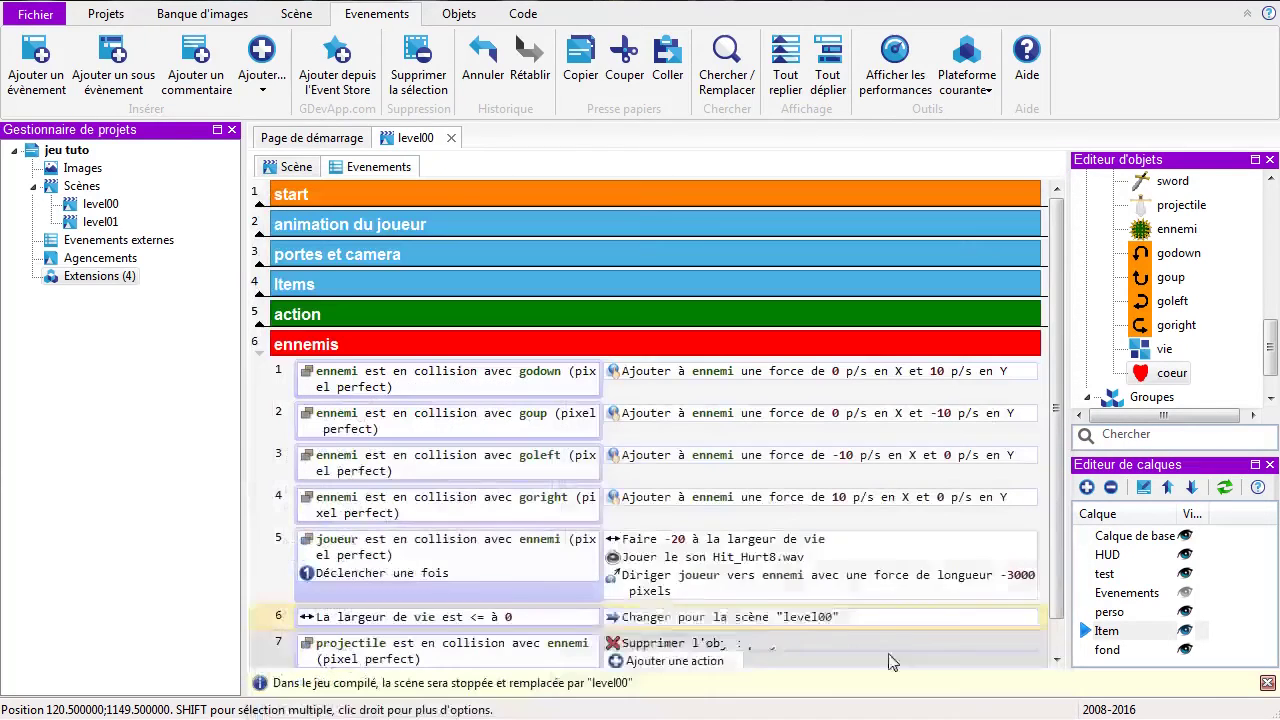
Step: Start a Modifier une variable d'un objet action in the projectile–ennemi collision event, with ennemi as the object
{"action": "left_click", "coordinate": [664, 661]}
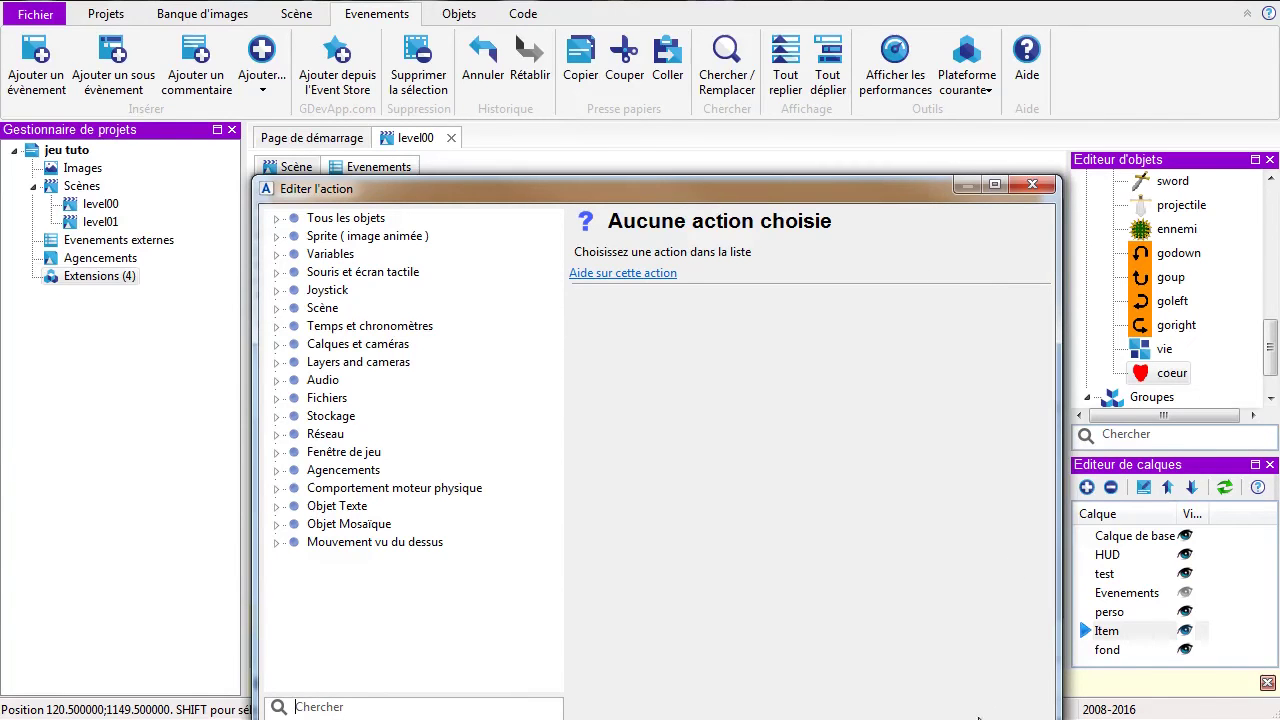
{"action": "left_click", "coordinate": [980, 718]}
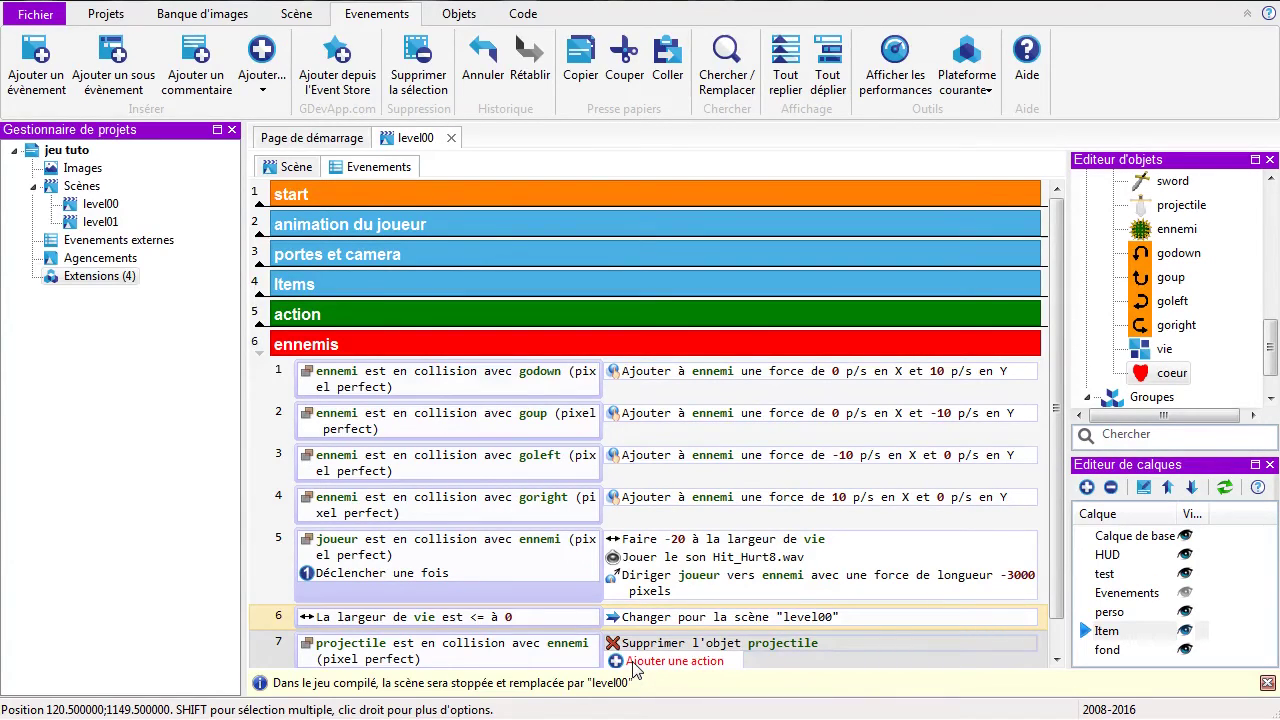
{"action": "scroll", "coordinate": [1055, 523], "scroll_direction": "down", "scroll_amount": 1}
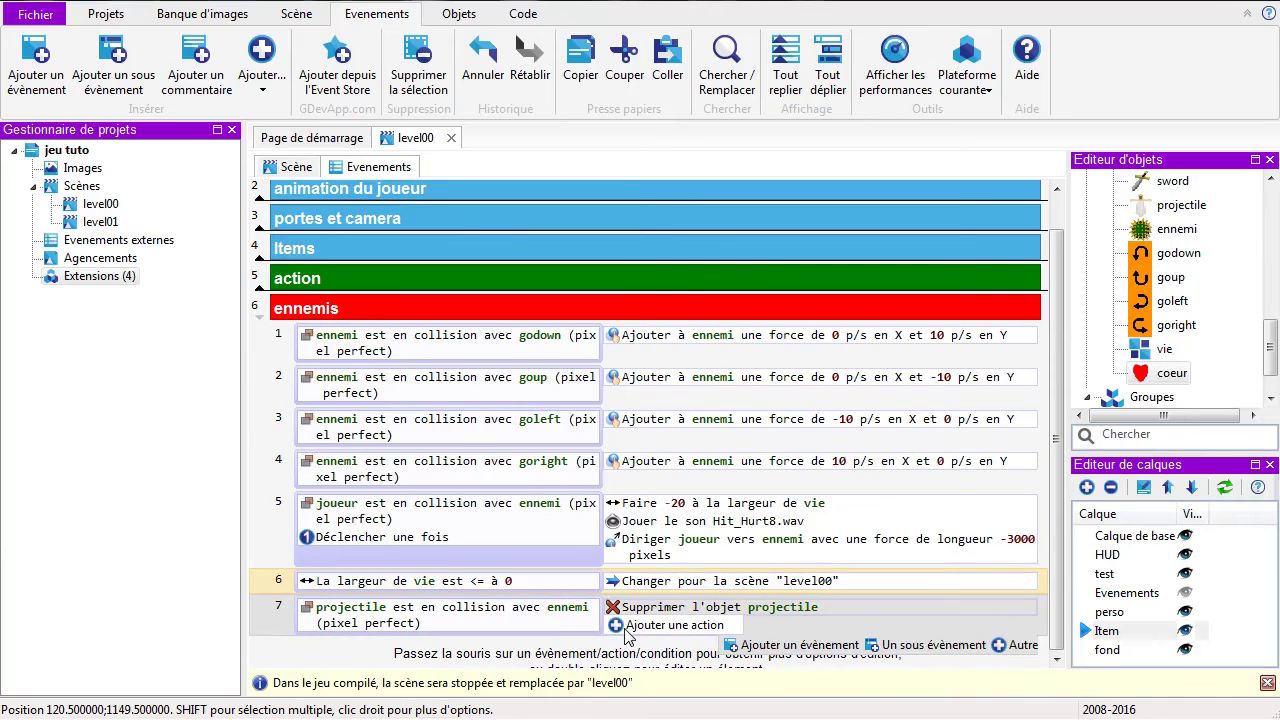
{"action": "left_click", "coordinate": [645, 626]}
{"action": "left_click_drag", "start_coordinate": [685, 182], "coordinate": [699, 101]}
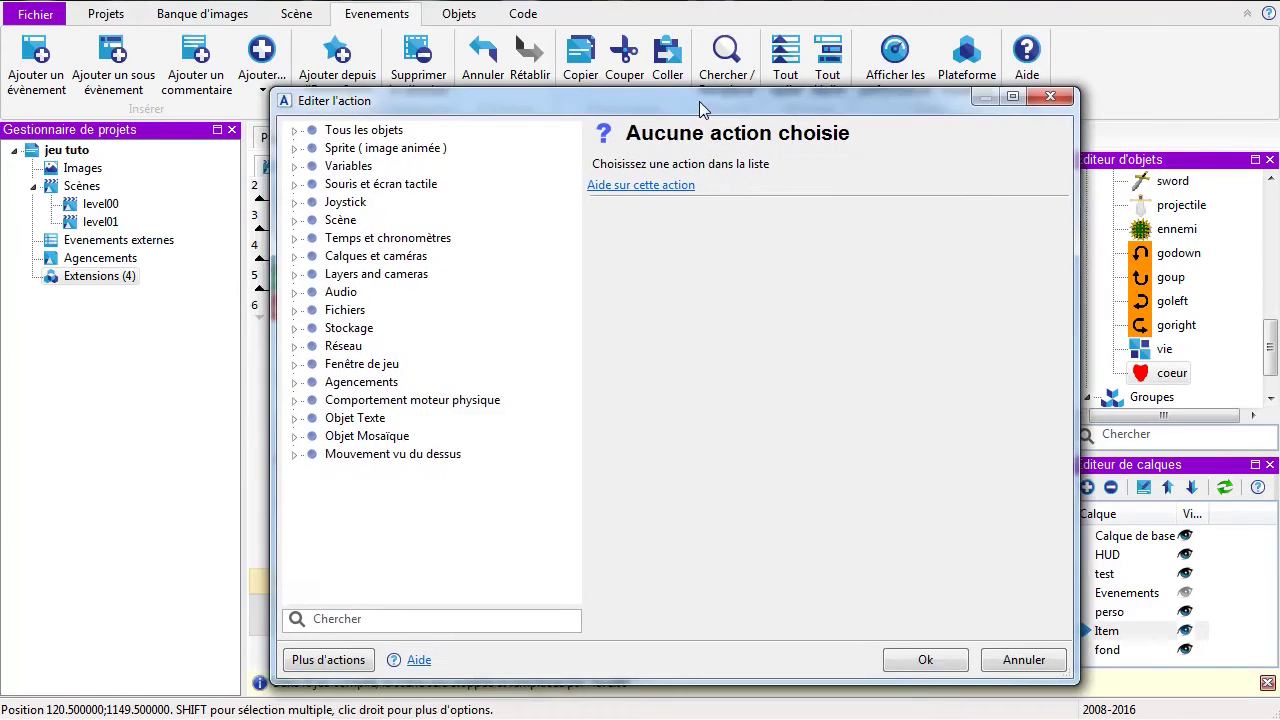
{"action": "left_click", "coordinate": [294, 131]}
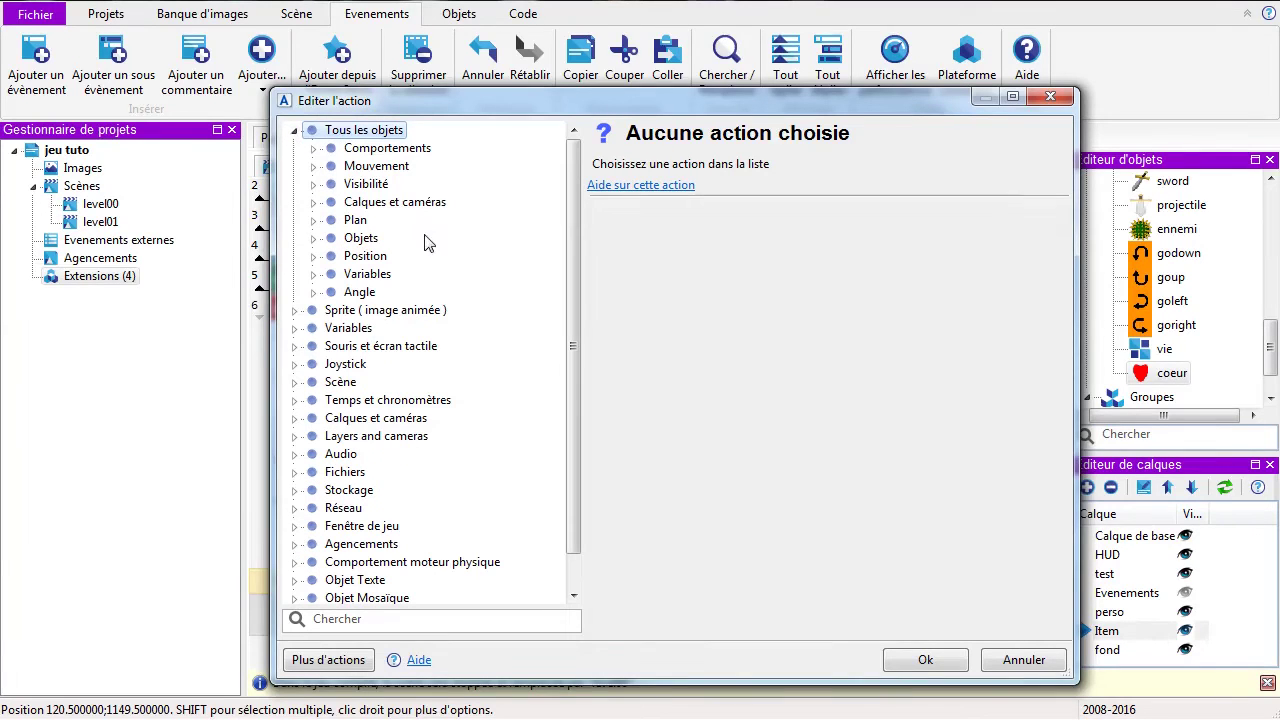
{"action": "left_click", "coordinate": [313, 274]}
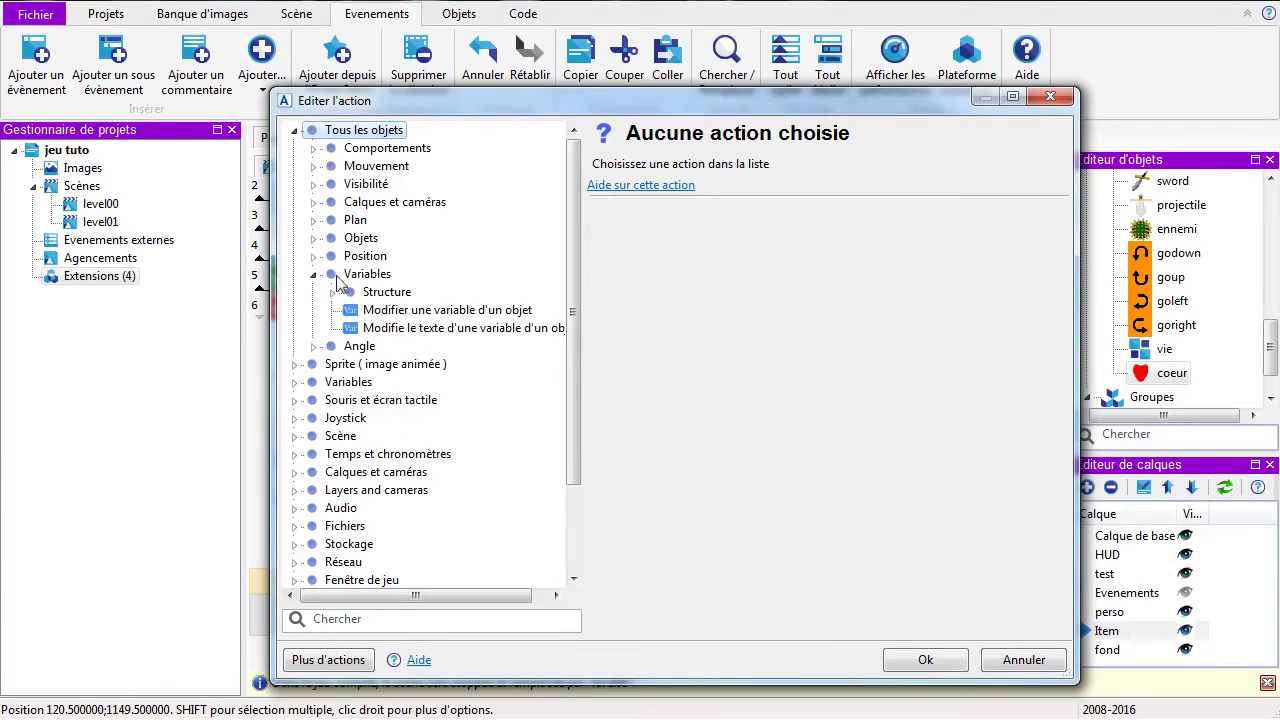
{"action": "left_click", "coordinate": [422, 312]}
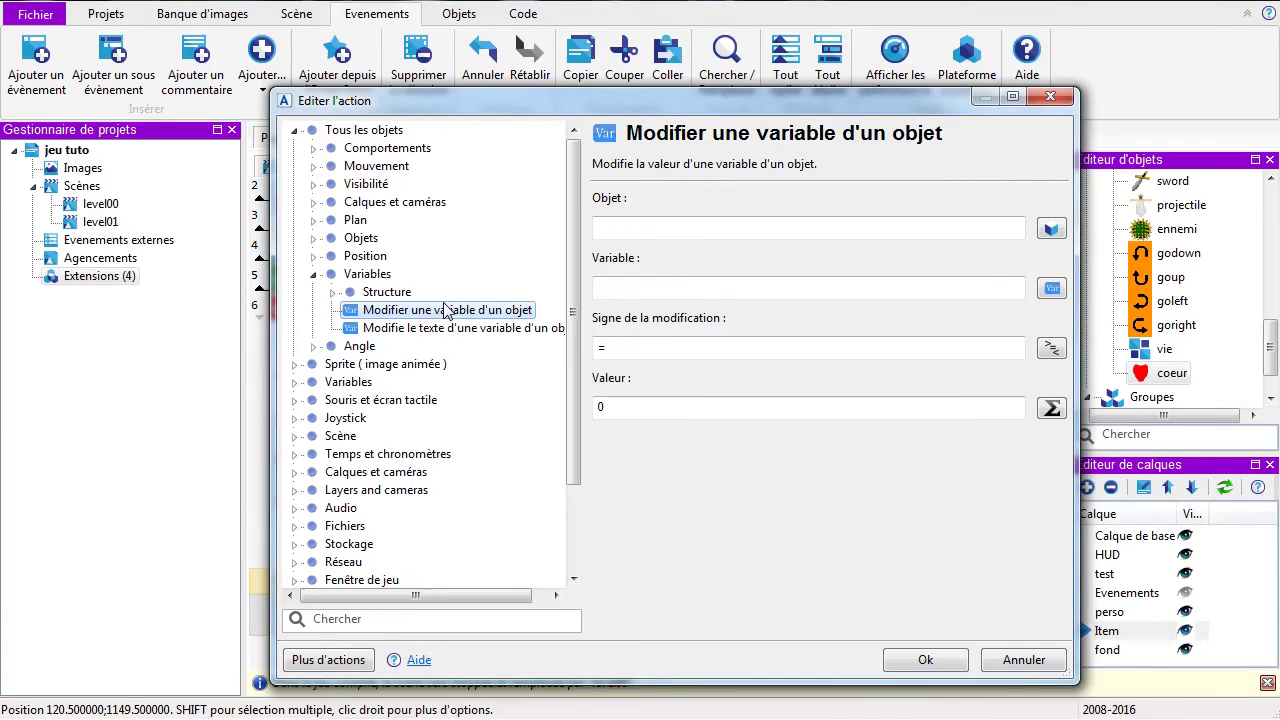
{"action": "left_click", "coordinate": [1051, 228]}
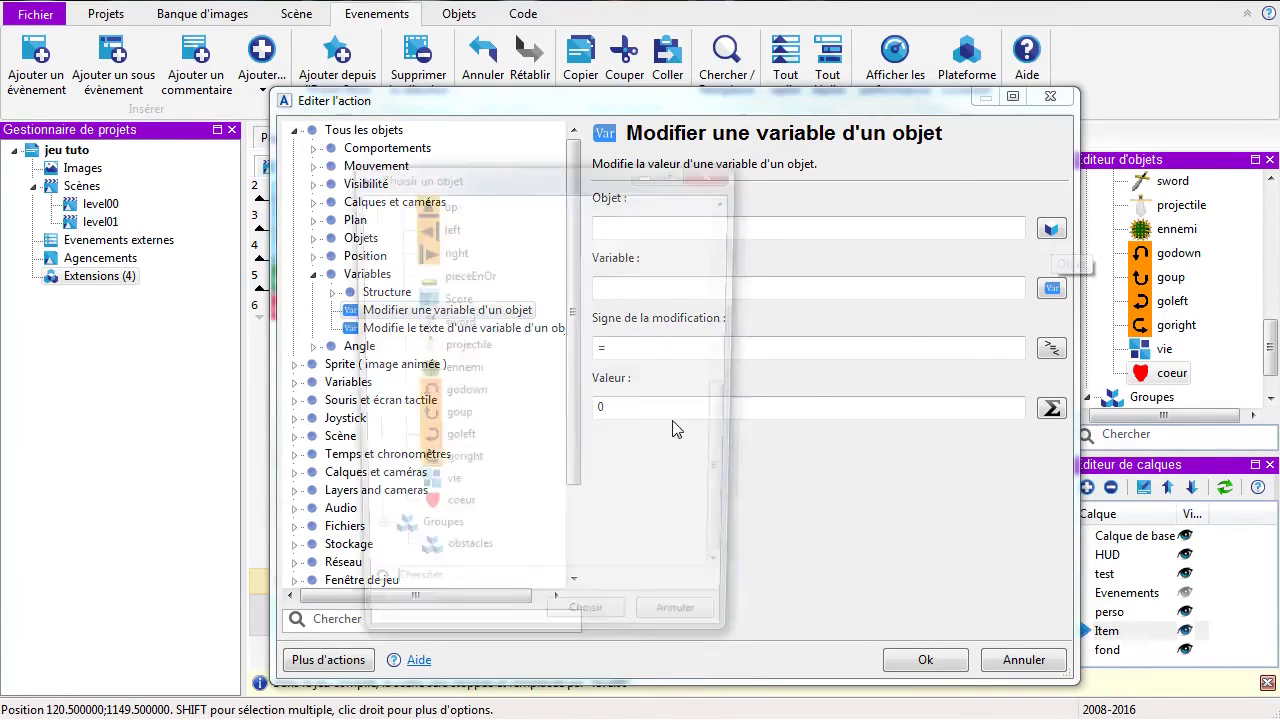
{"action": "left_click", "coordinate": [445, 370]}
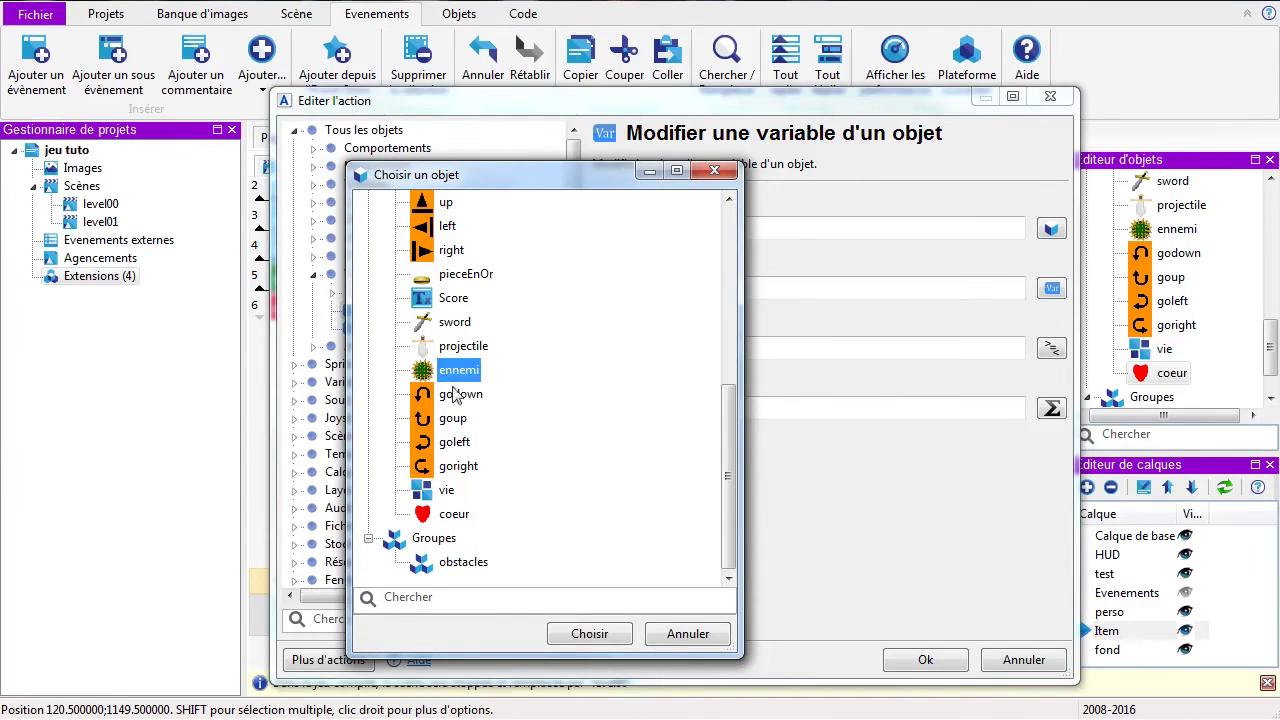
{"action": "left_click", "coordinate": [590, 633]}
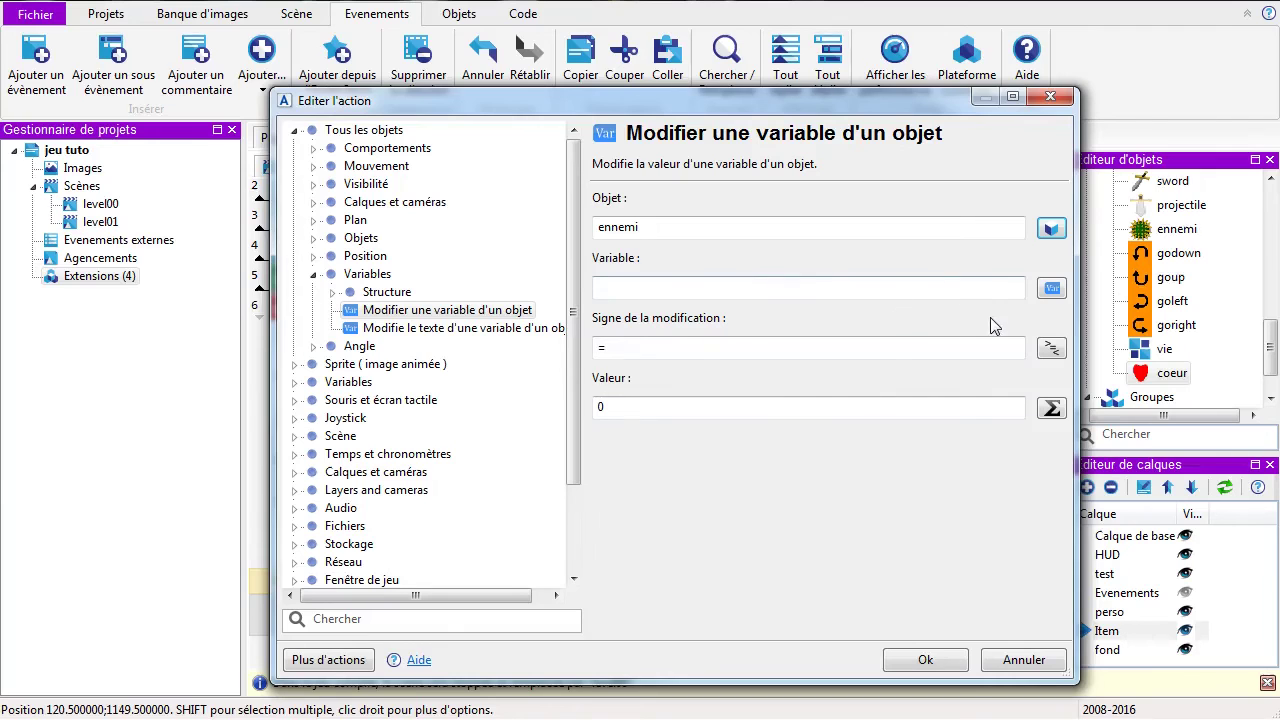
Step: Create a new object variable named vie for ennemi
{"action": "left_click", "coordinate": [1051, 289]}
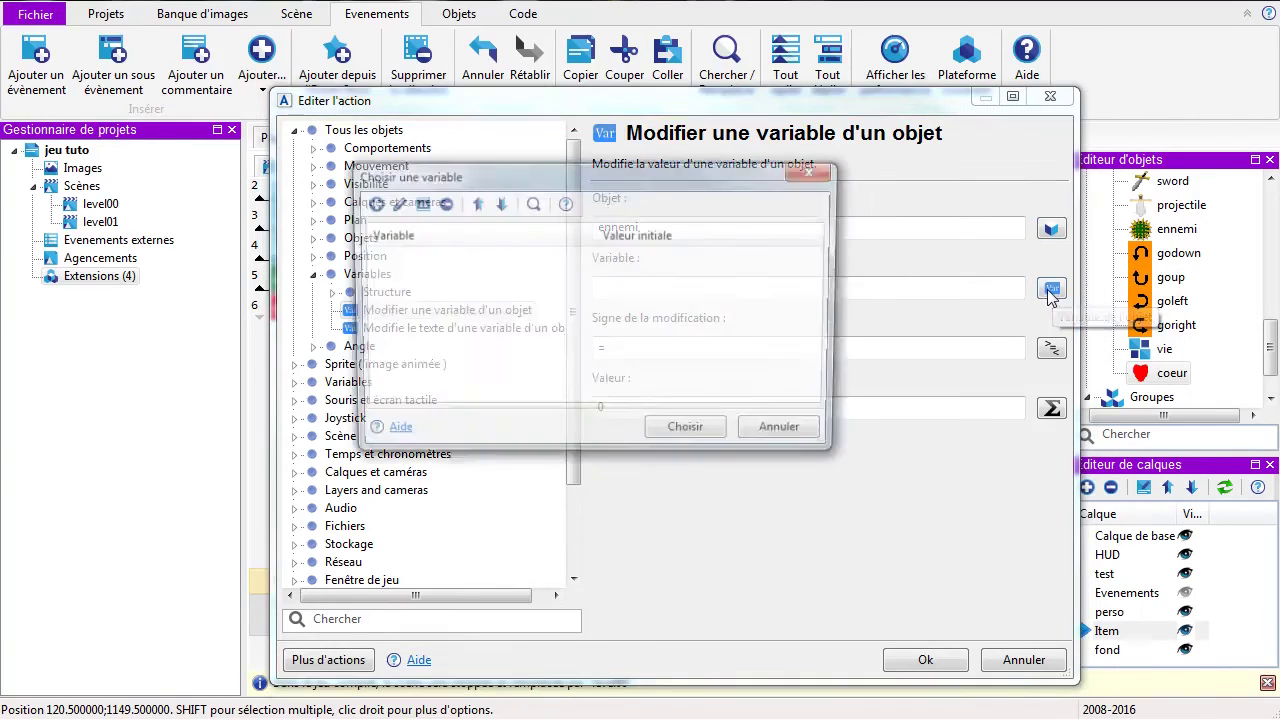
{"action": "left_click", "coordinate": [369, 204]}
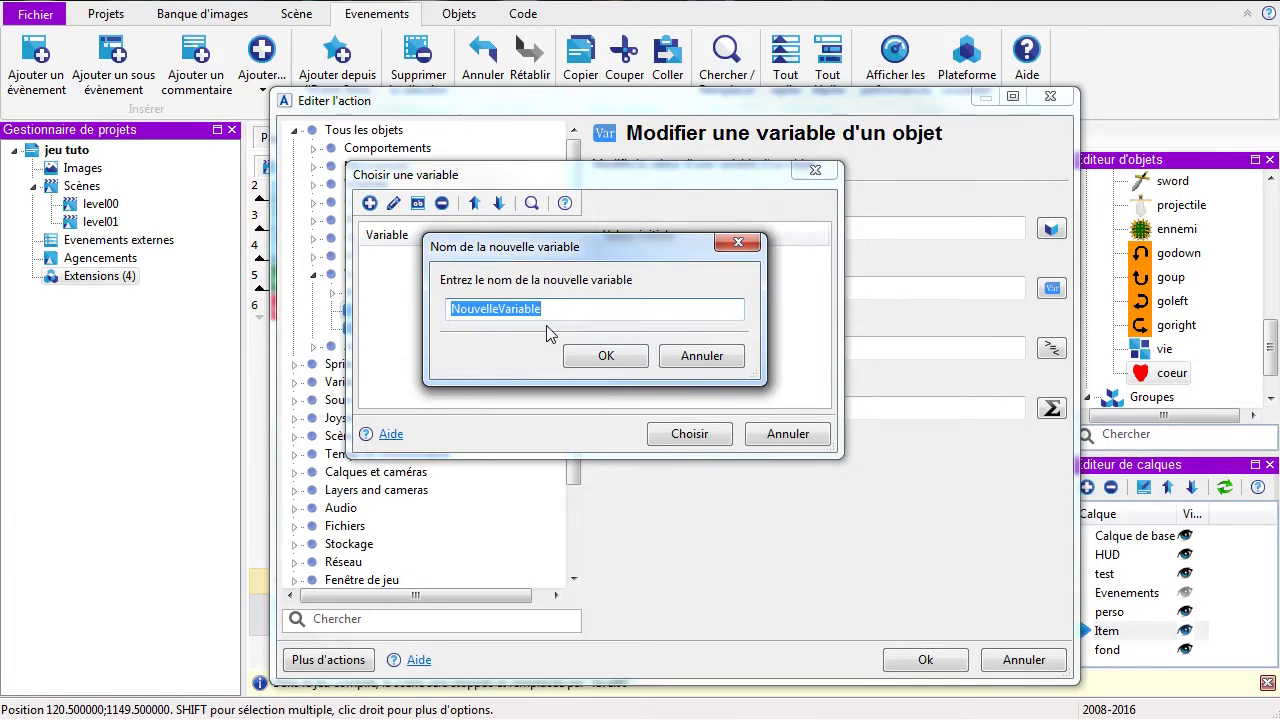
{"action": "type", "text": "vie"}
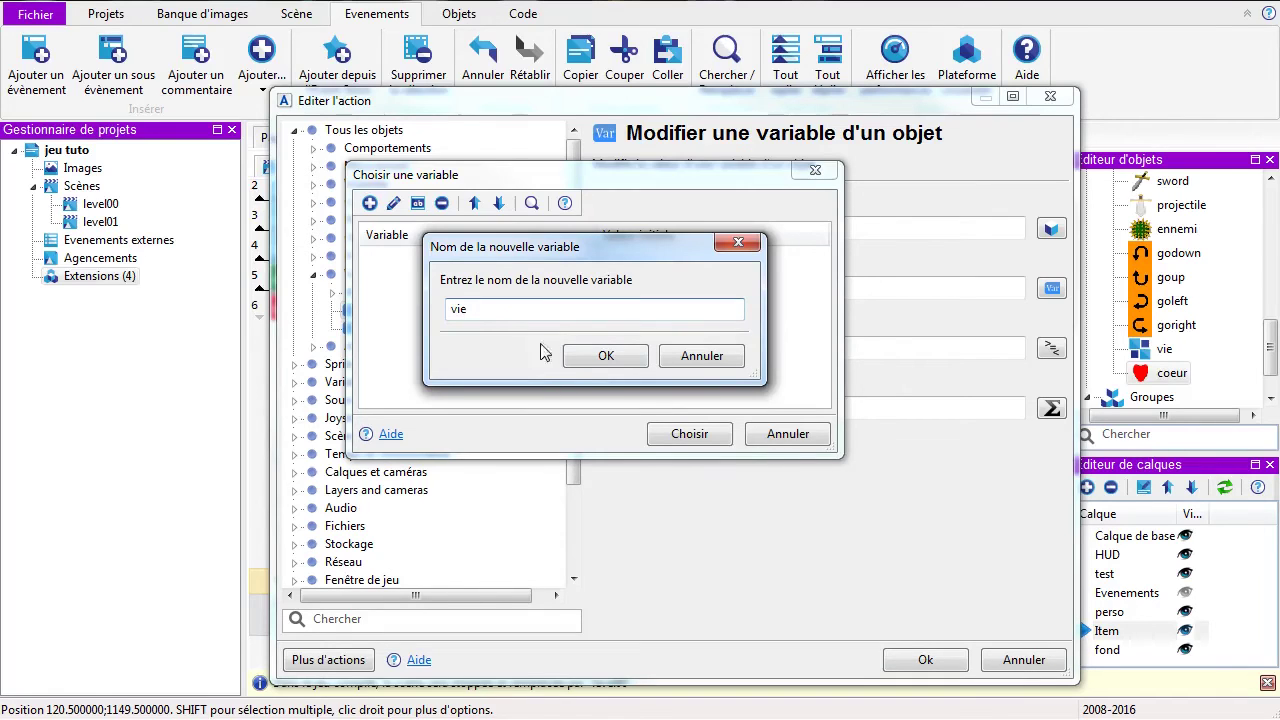
{"action": "left_click", "coordinate": [601, 356]}
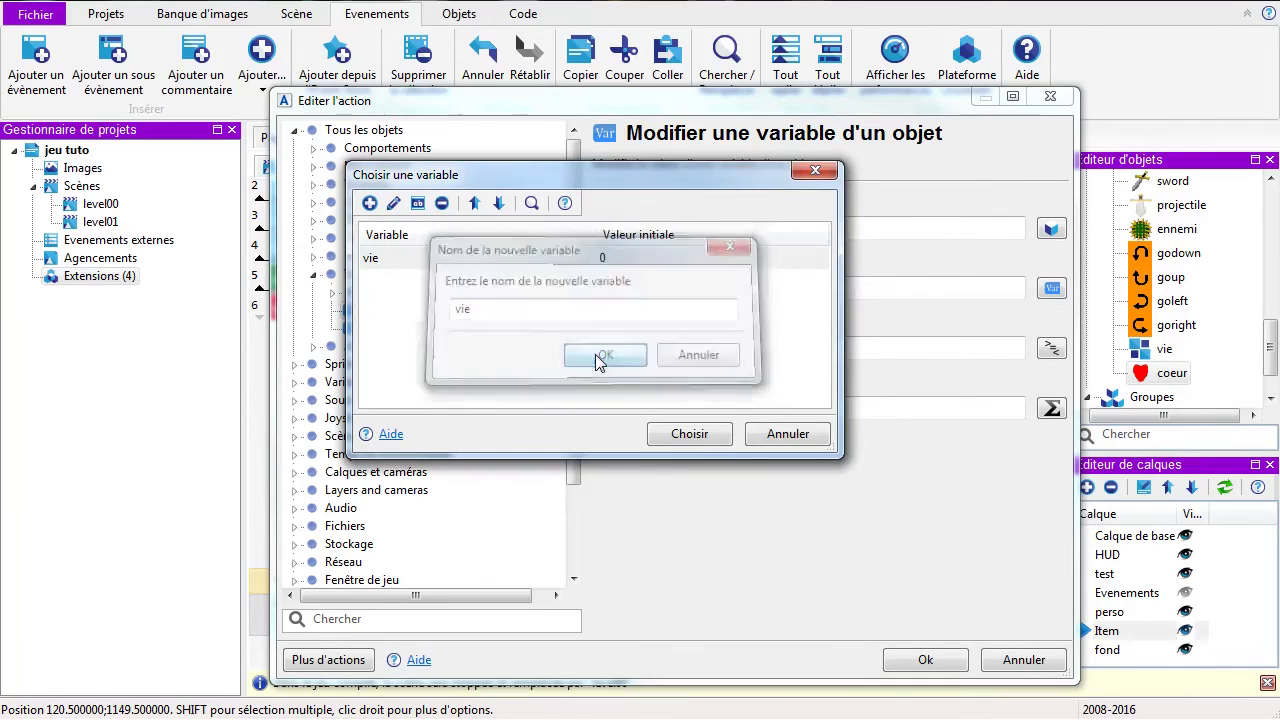
Step: Set the initial value of ennemi's vie variable to 2 and choose it as the variable to modify
{"action": "left_click", "coordinate": [575, 265]}
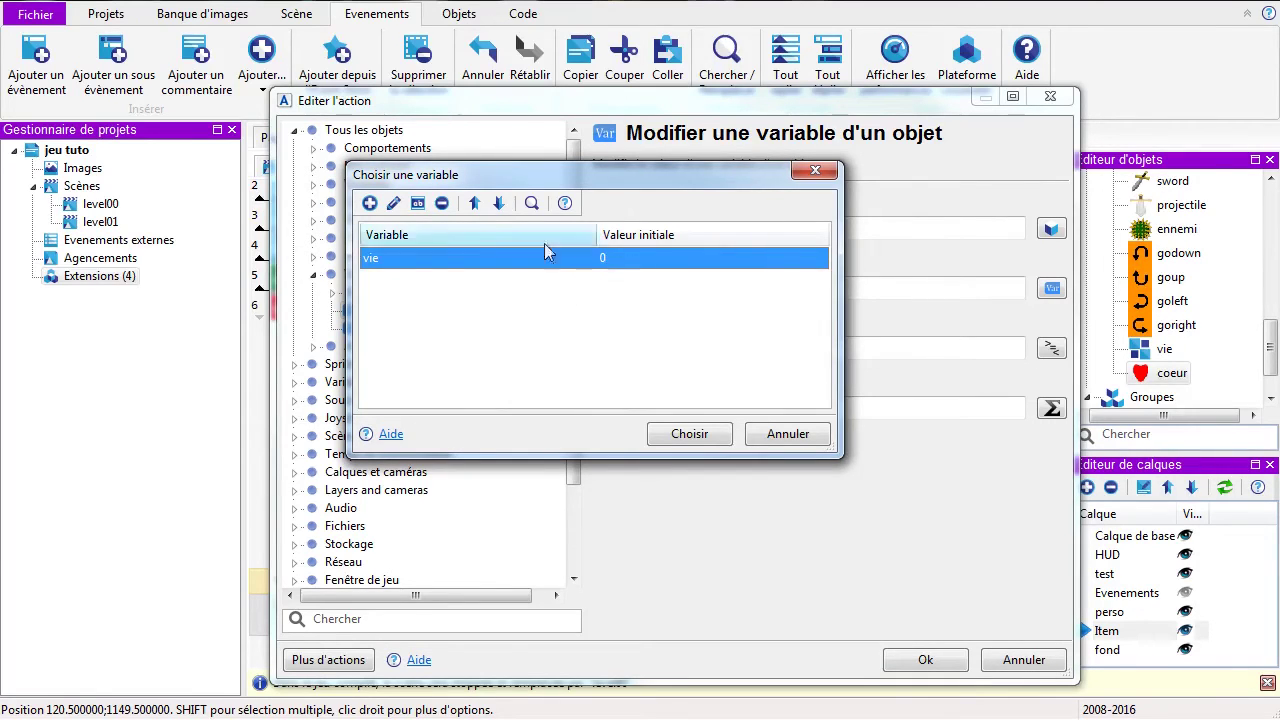
{"action": "left_click", "coordinate": [393, 204]}
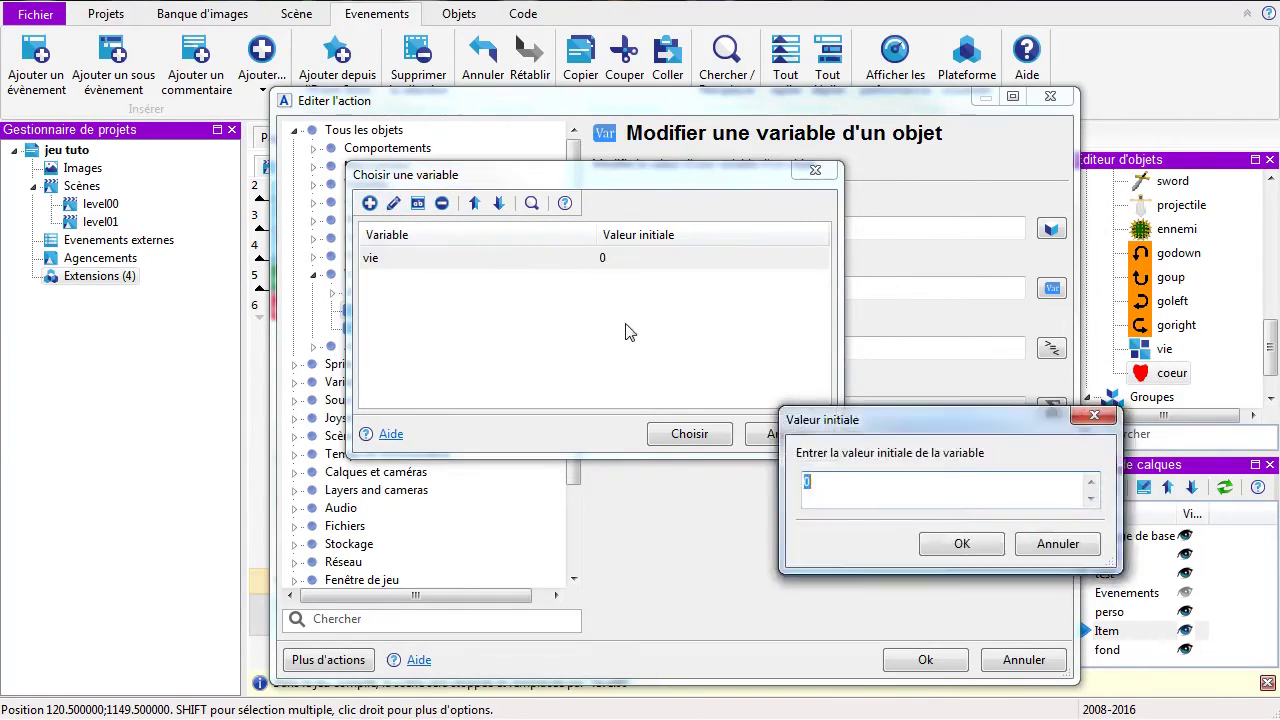
{"action": "left_click_drag", "start_coordinate": [867, 422], "coordinate": [758, 309]}
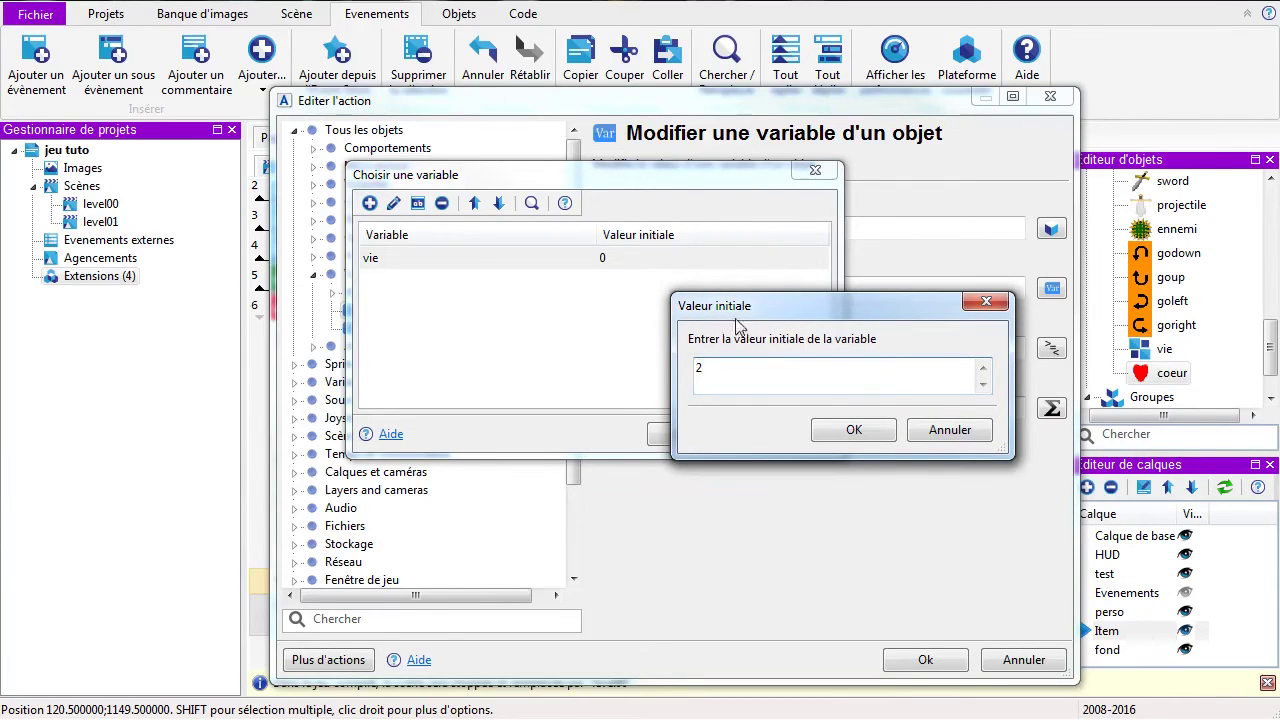
{"action": "left_click", "coordinate": [850, 430]}
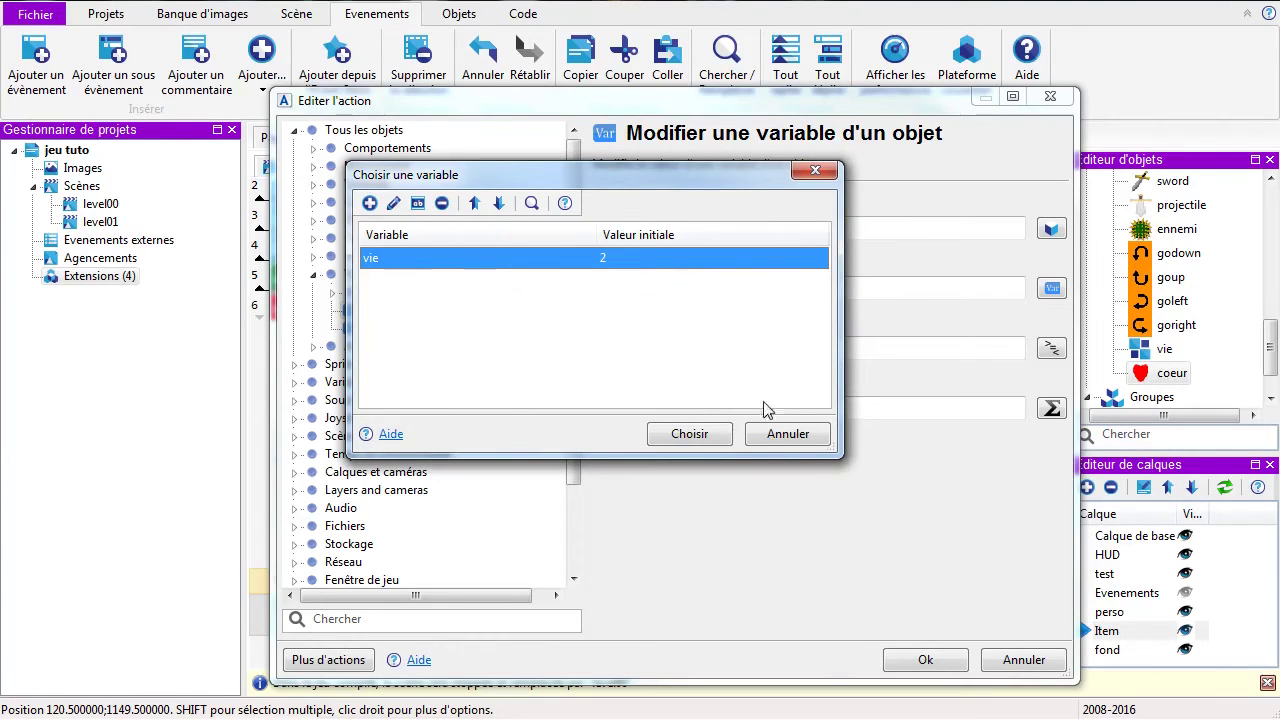
{"action": "left_click", "coordinate": [688, 434]}
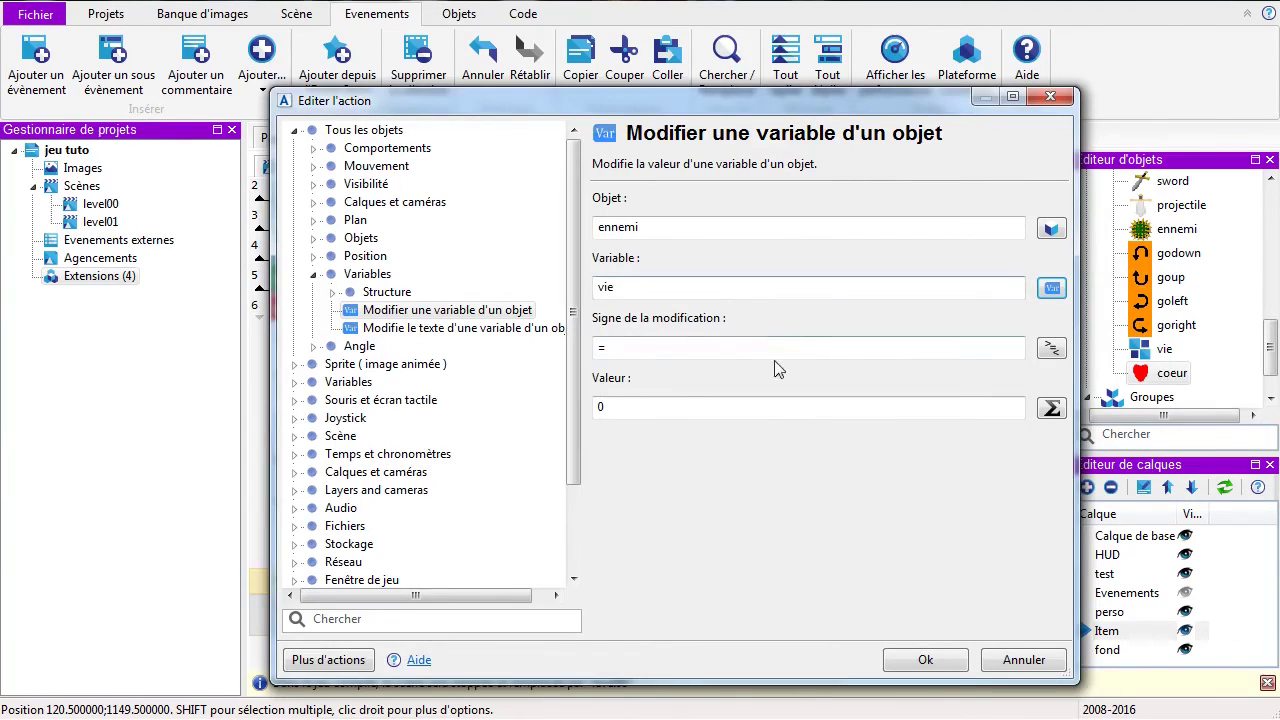
Step: Make the action subtract 1 from ennemi's vie variable and confirm it
{"action": "left_click", "coordinate": [1051, 347]}
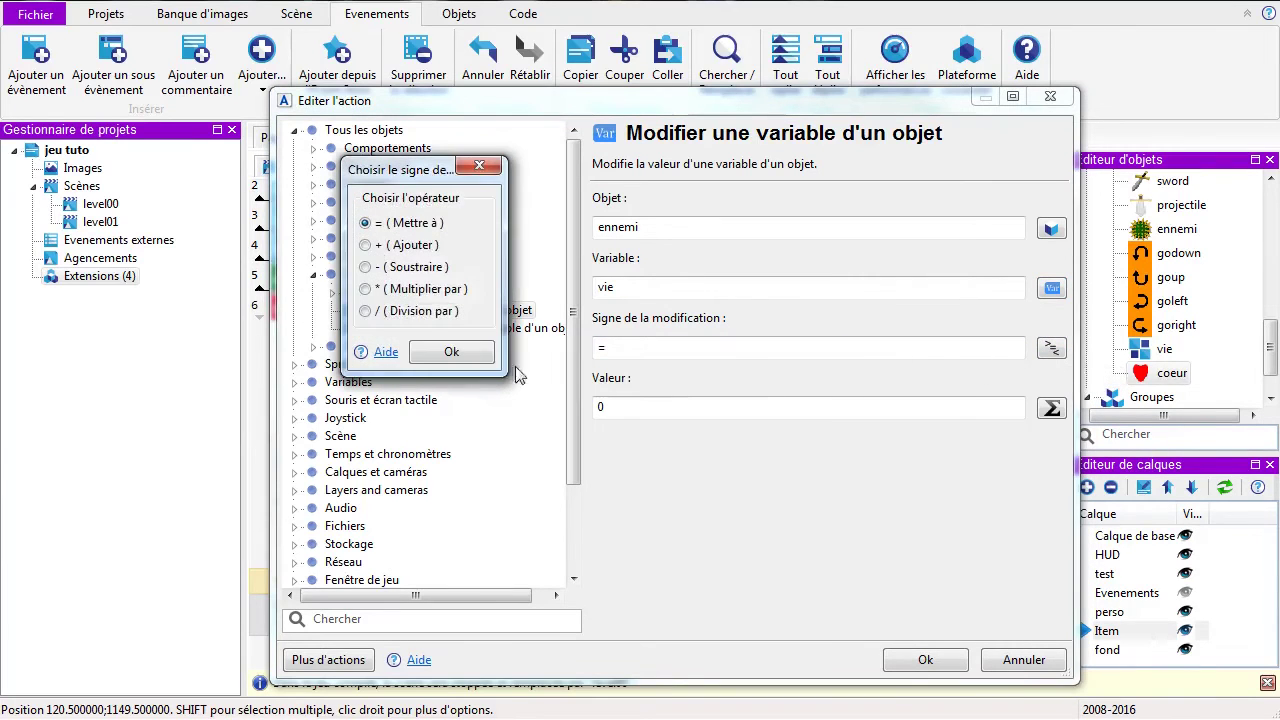
{"action": "left_click", "coordinate": [412, 267]}
{"action": "left_click", "coordinate": [474, 352]}
{"action": "double_click", "coordinate": [645, 408]}
{"action": "type", "text": "1"}
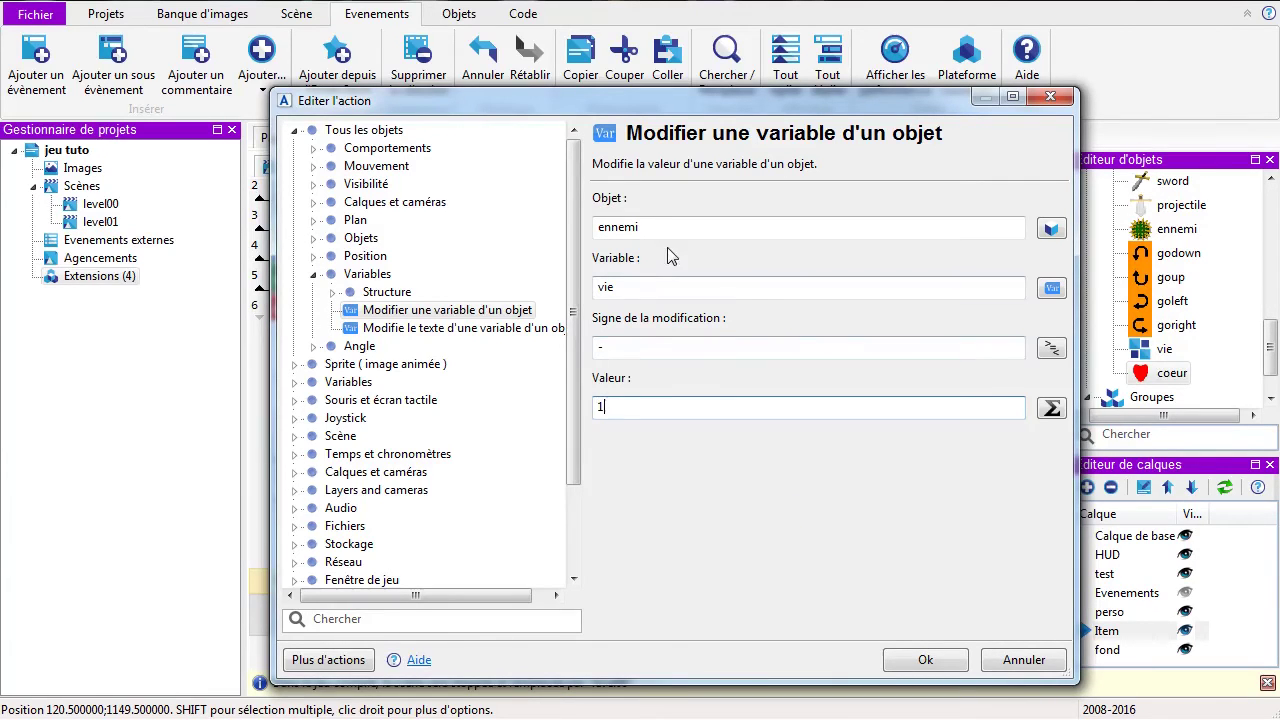
{"action": "left_click", "coordinate": [913, 664]}
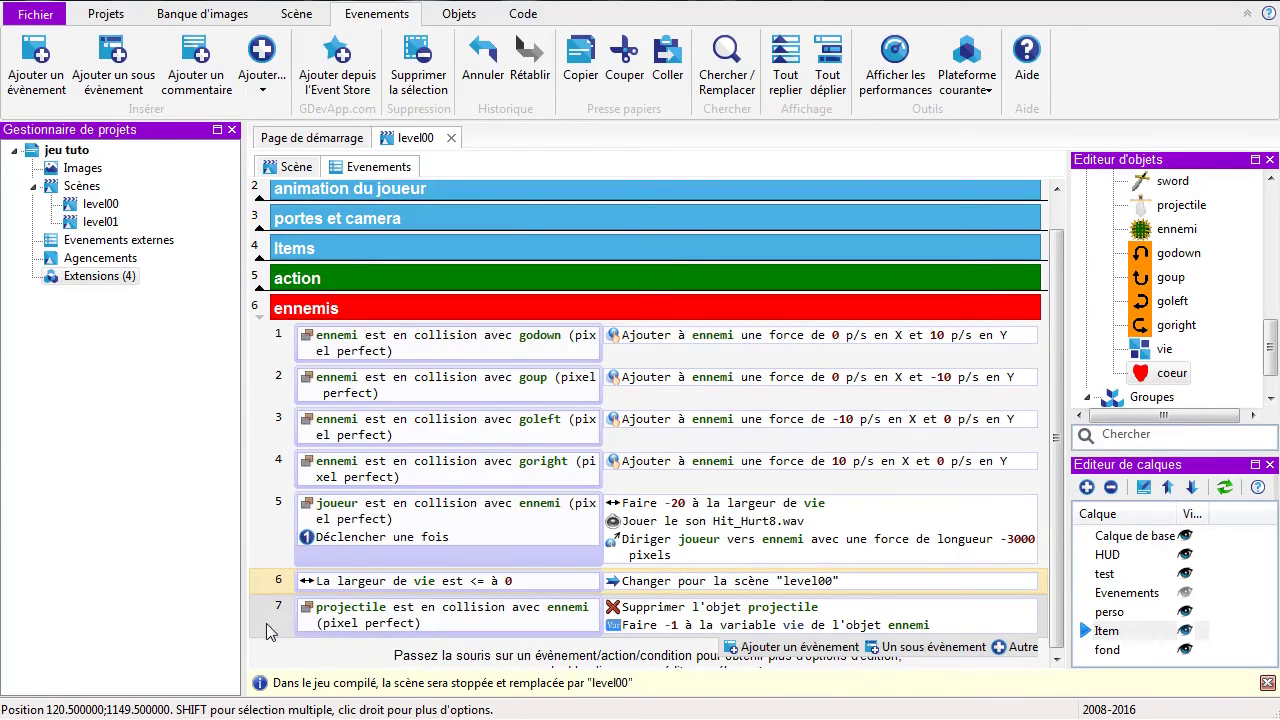
Step: Add a new event below the projectile–ennemi collision event and start a Valeur d'une variable d'un objet condition in it
{"action": "left_click", "coordinate": [36, 60]}
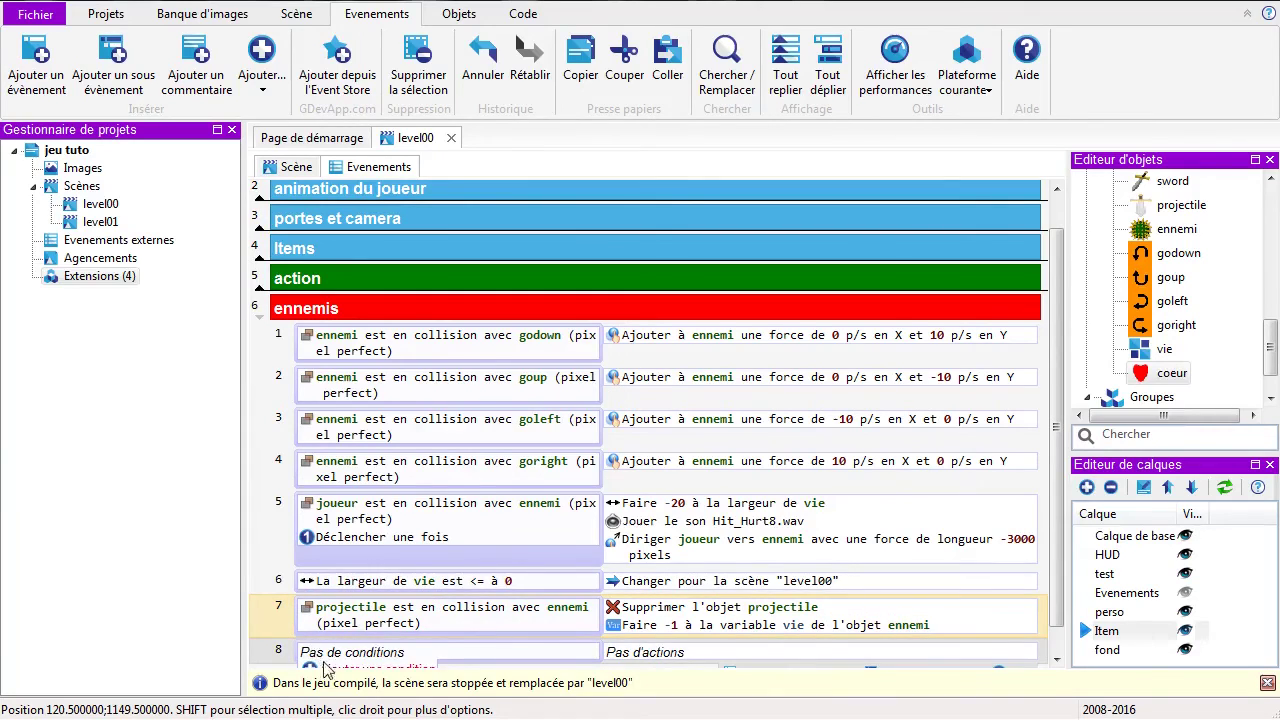
{"action": "scroll", "coordinate": [1060, 510], "scroll_direction": "down", "scroll_amount": 1}
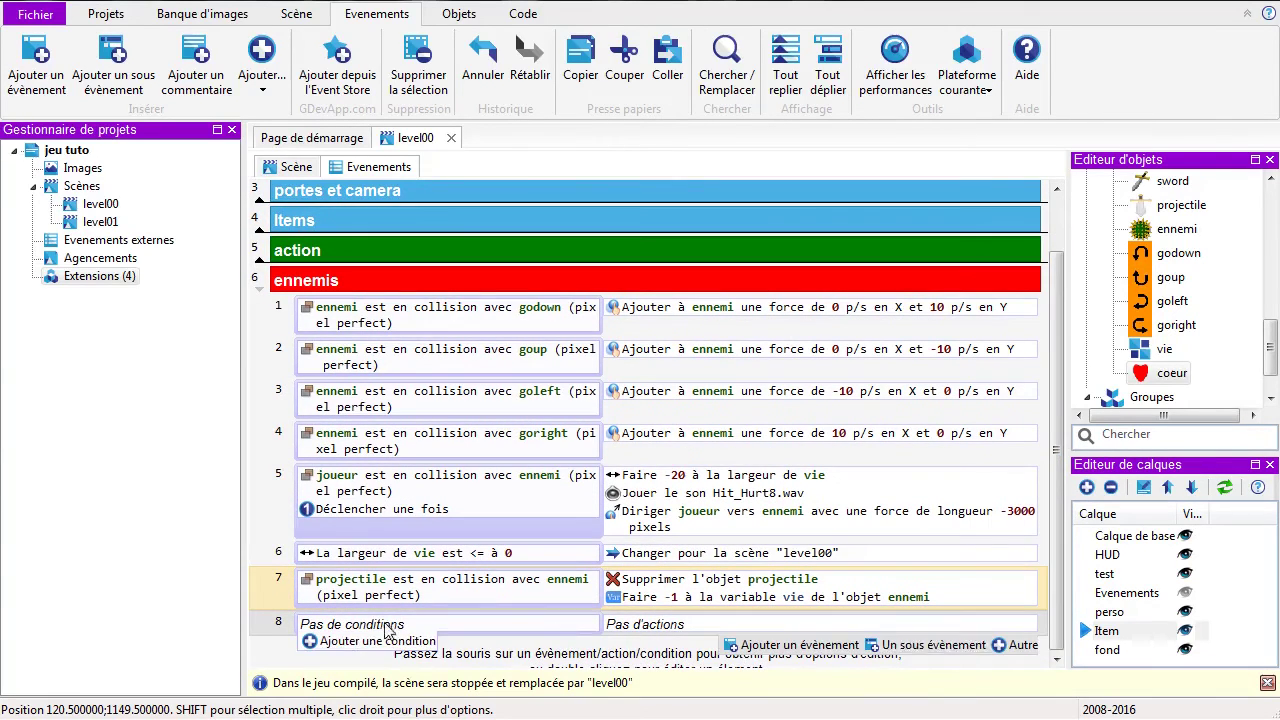
{"action": "left_click", "coordinate": [350, 641]}
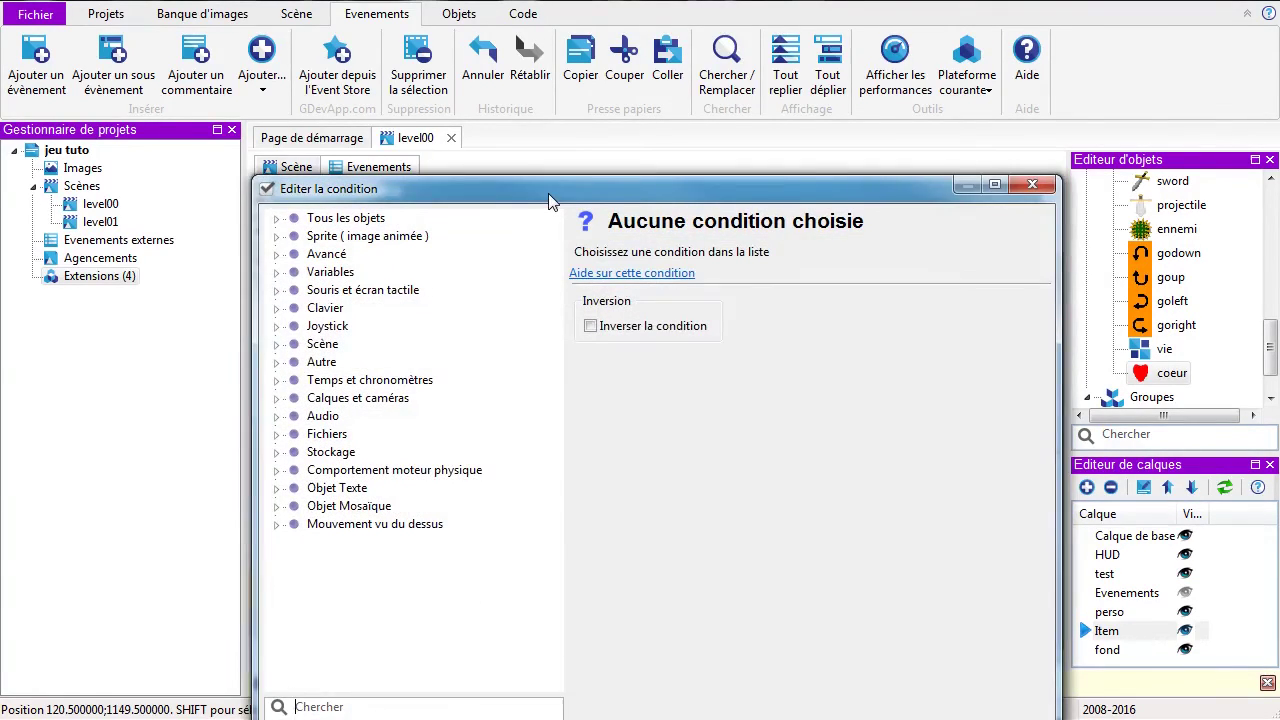
{"action": "left_click_drag", "start_coordinate": [548, 193], "coordinate": [565, 109]}
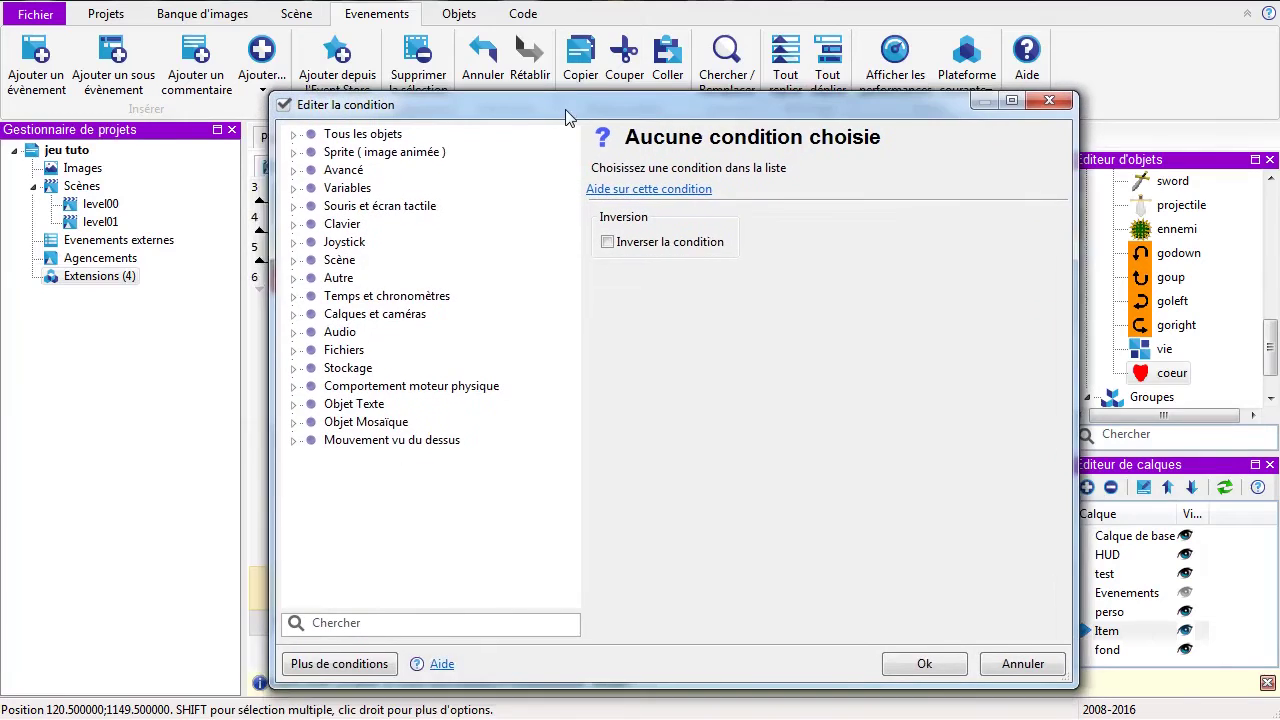
{"action": "left_click", "coordinate": [291, 135]}
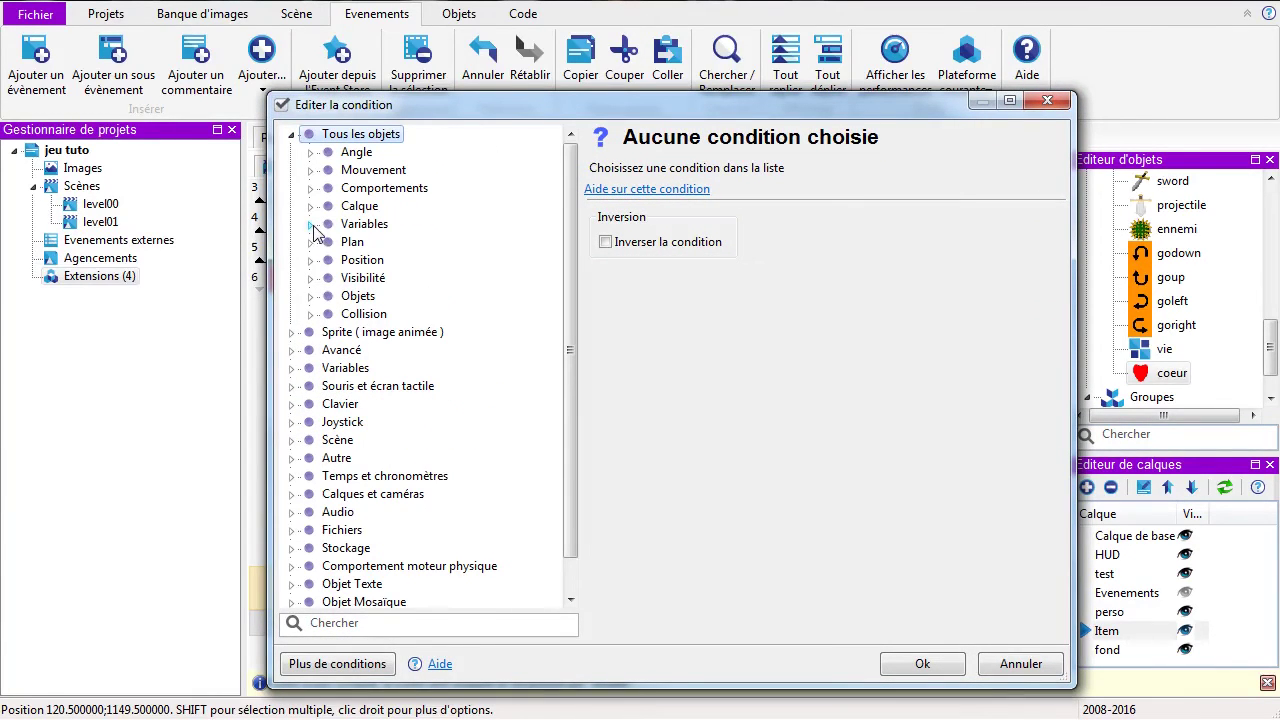
{"action": "left_click", "coordinate": [311, 225]}
{"action": "left_click", "coordinate": [390, 262]}
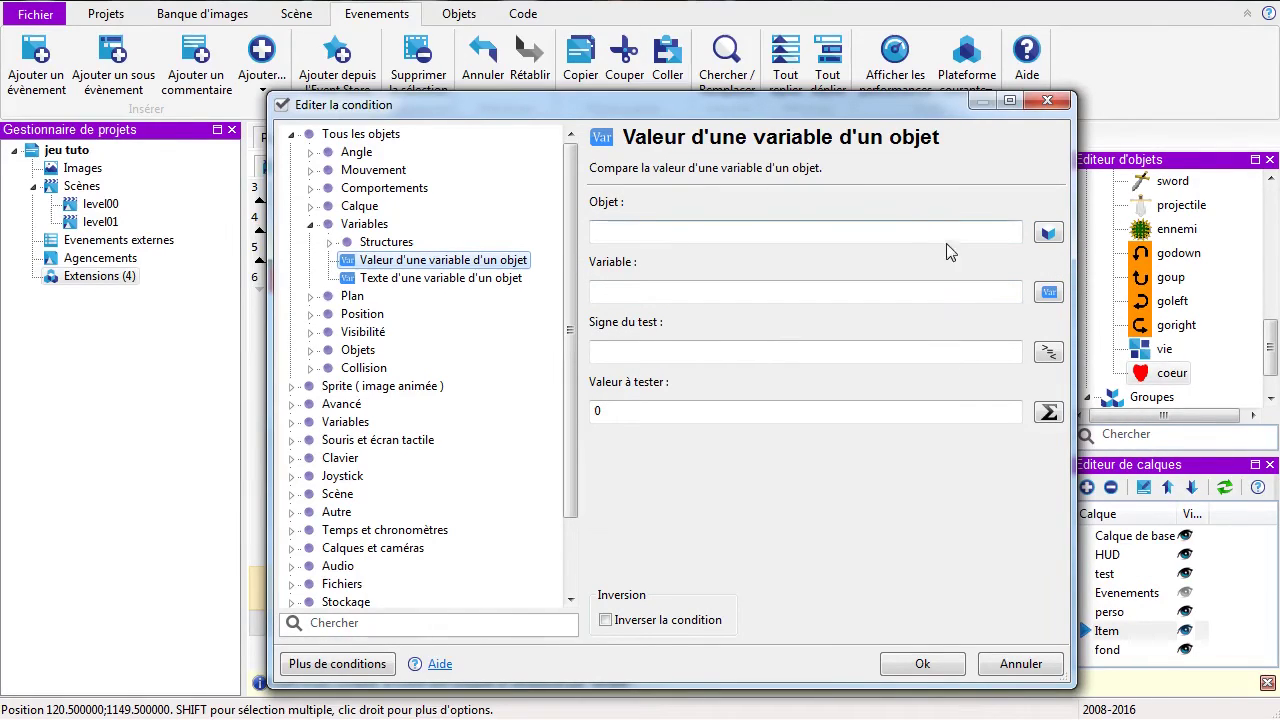
Step: Set the condition to test whether ennemi's vie variable is <= 0 and confirm it
{"action": "left_click", "coordinate": [1048, 233]}
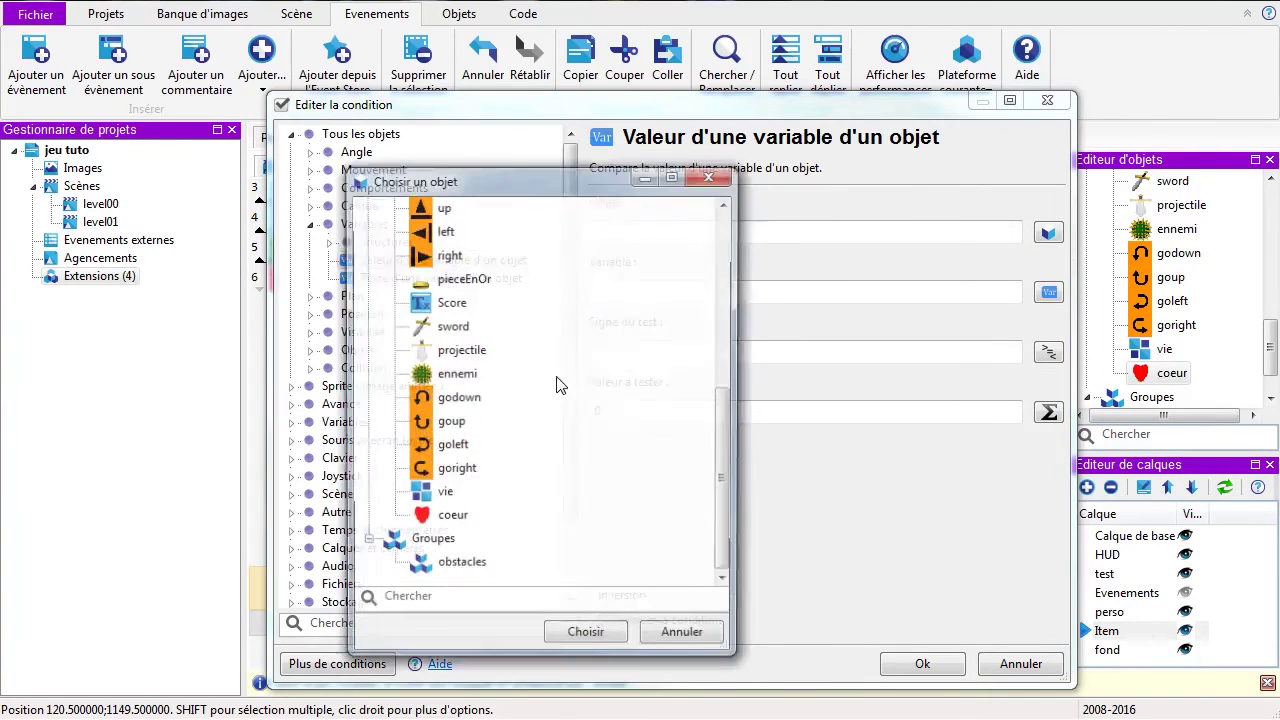
{"action": "left_click", "coordinate": [460, 380]}
{"action": "left_click", "coordinate": [610, 642]}
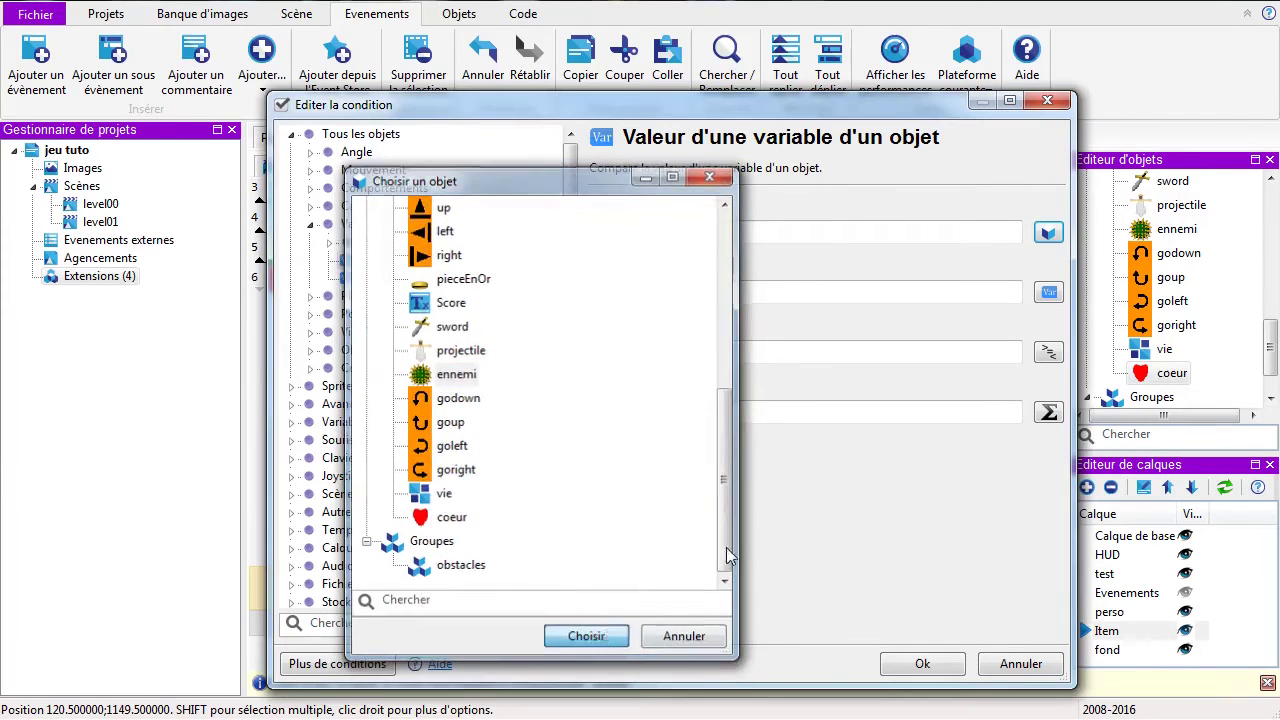
{"action": "left_click", "coordinate": [1048, 292]}
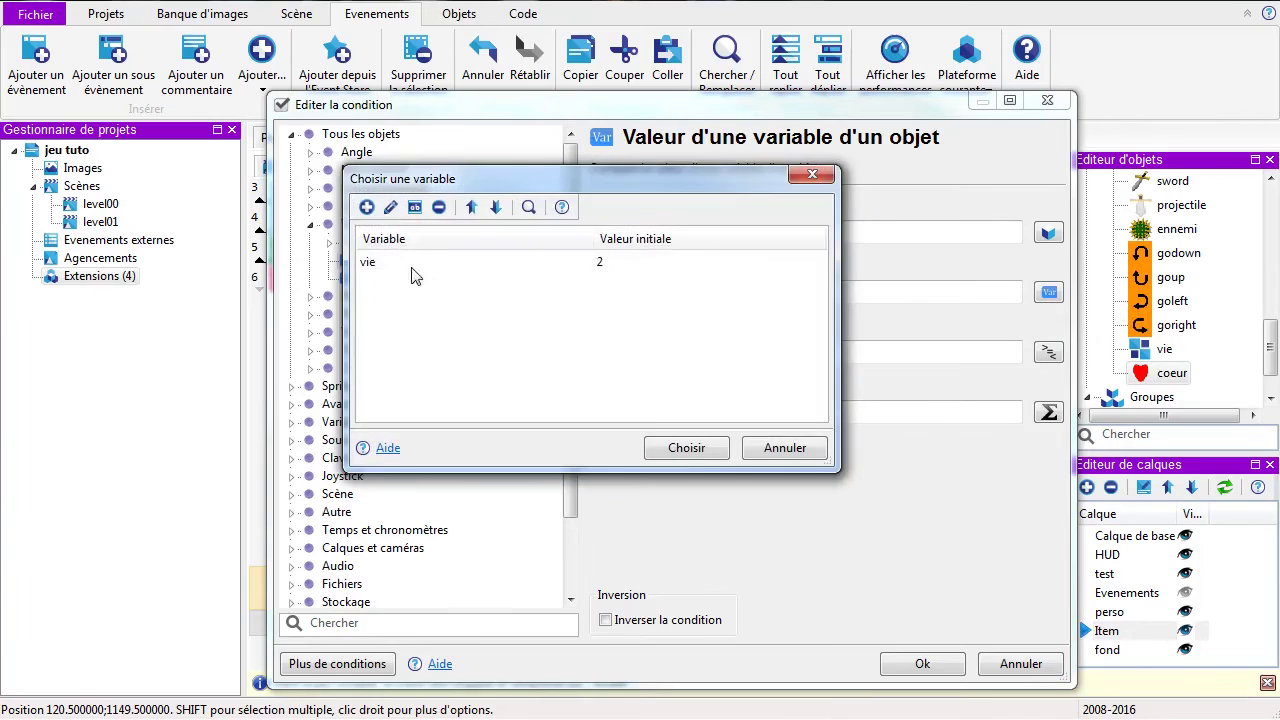
{"action": "left_click", "coordinate": [367, 263]}
{"action": "left_click", "coordinate": [684, 447]}
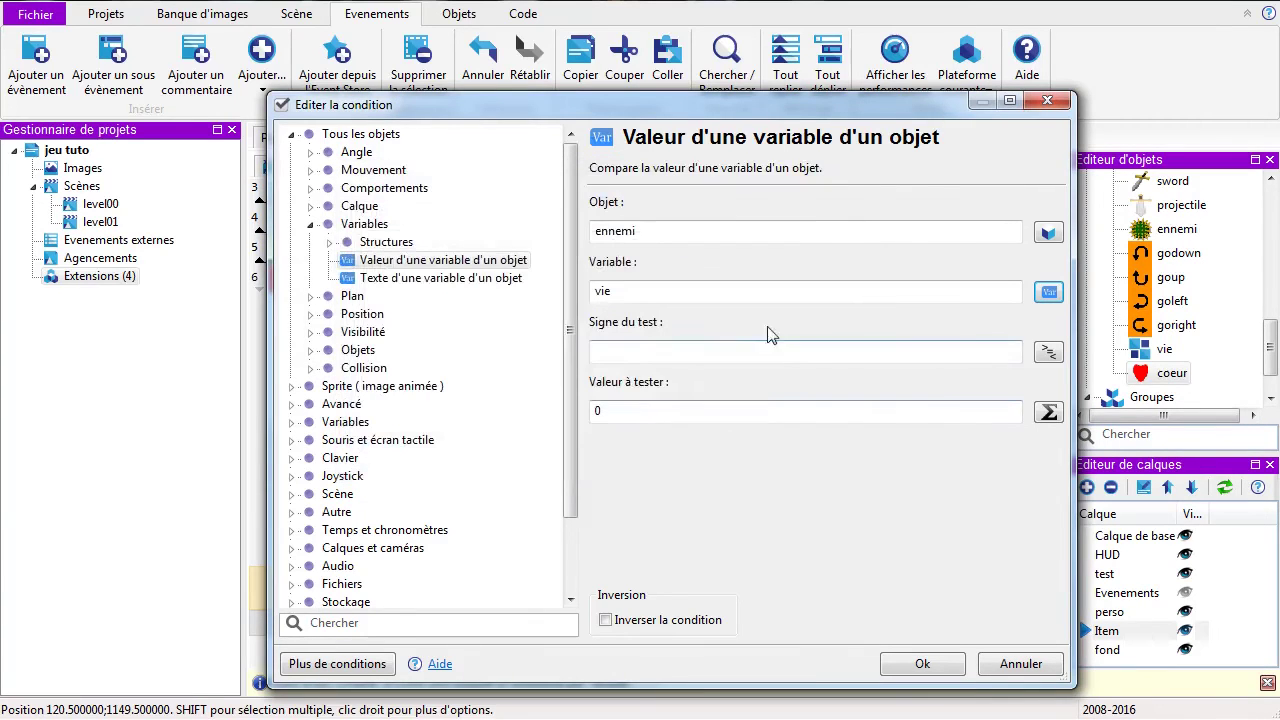
{"action": "left_click", "coordinate": [1047, 353]}
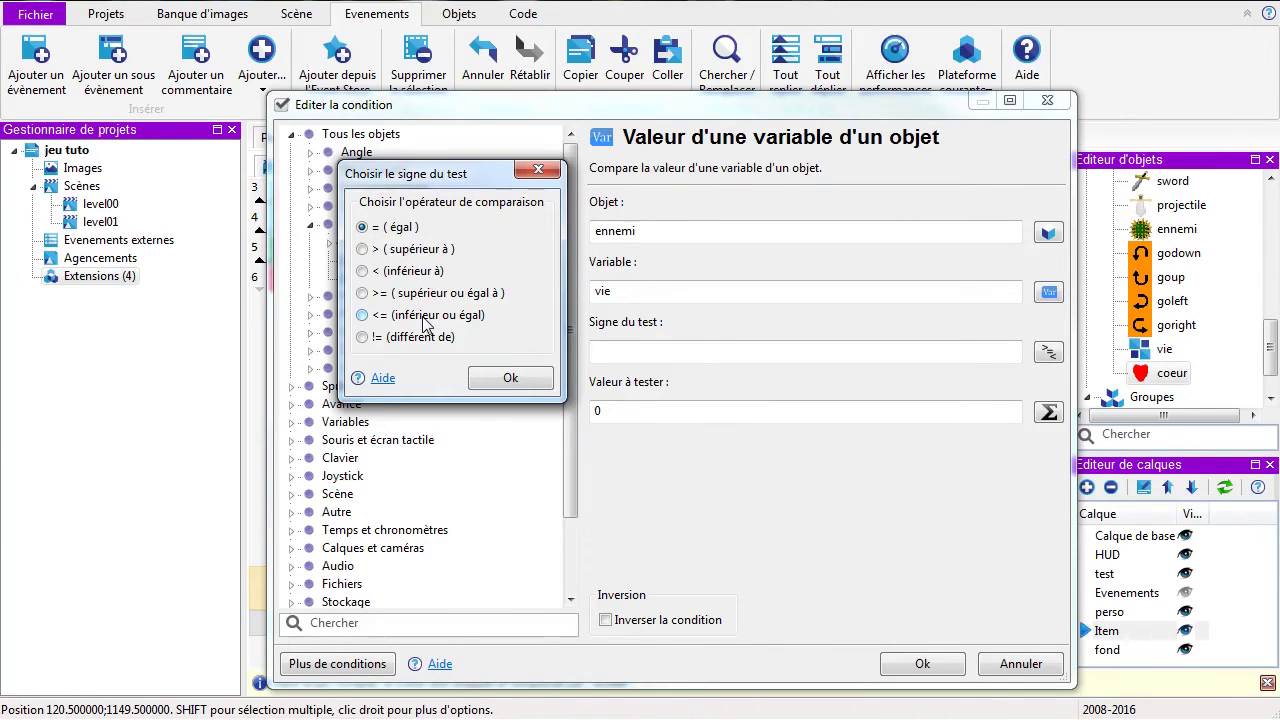
{"action": "left_click", "coordinate": [510, 378]}
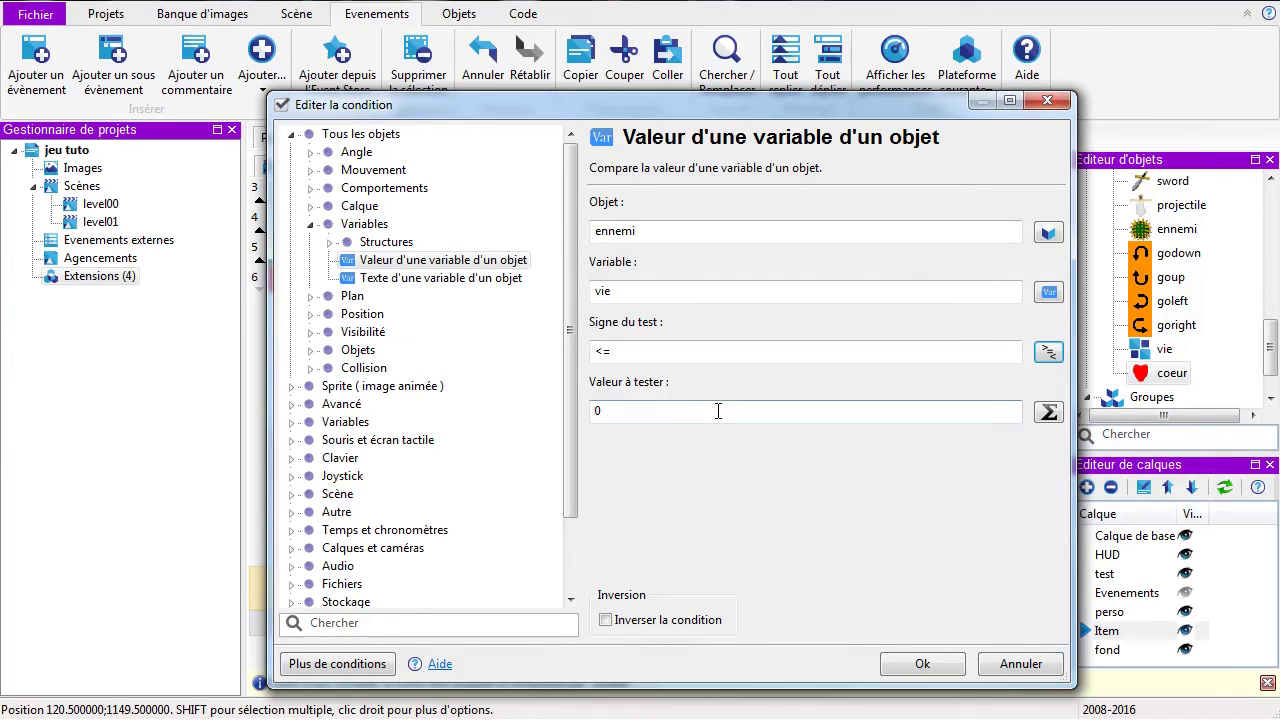
{"action": "left_click", "coordinate": [922, 663]}
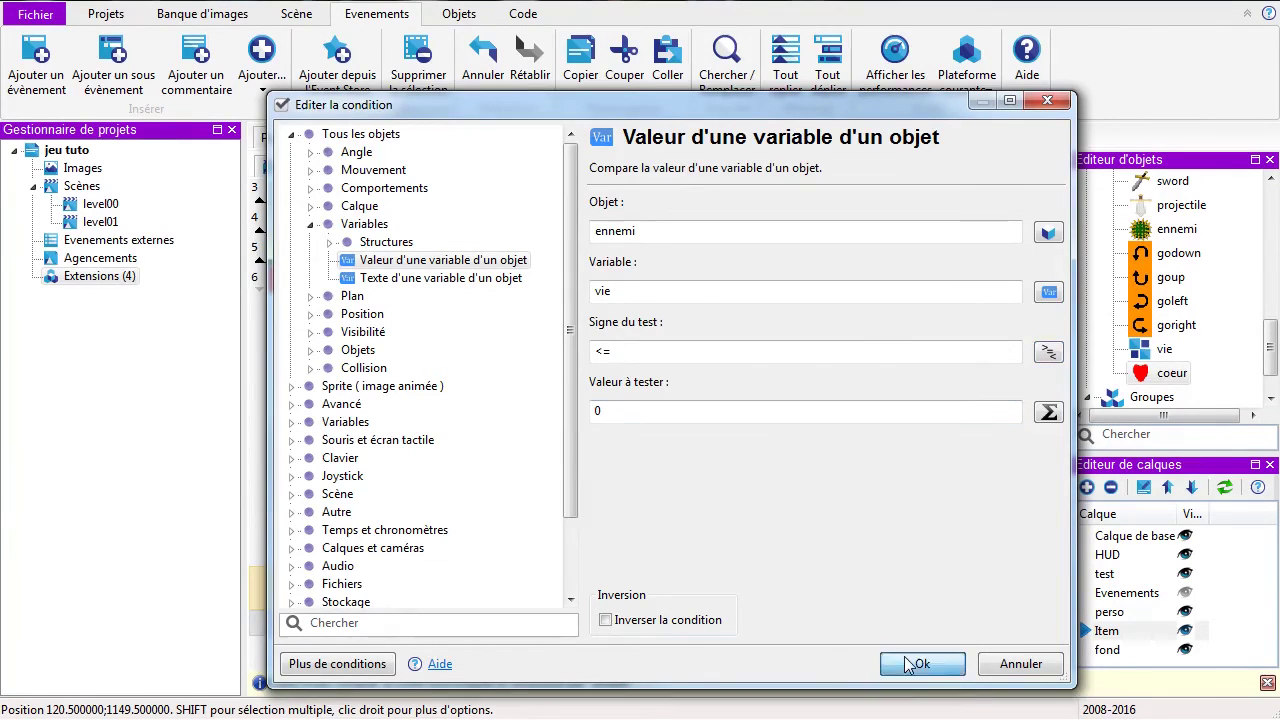
Step: Add a Supprimer un objet action for ennemi to the event that tests its vie variable
{"action": "left_click", "coordinate": [672, 640]}
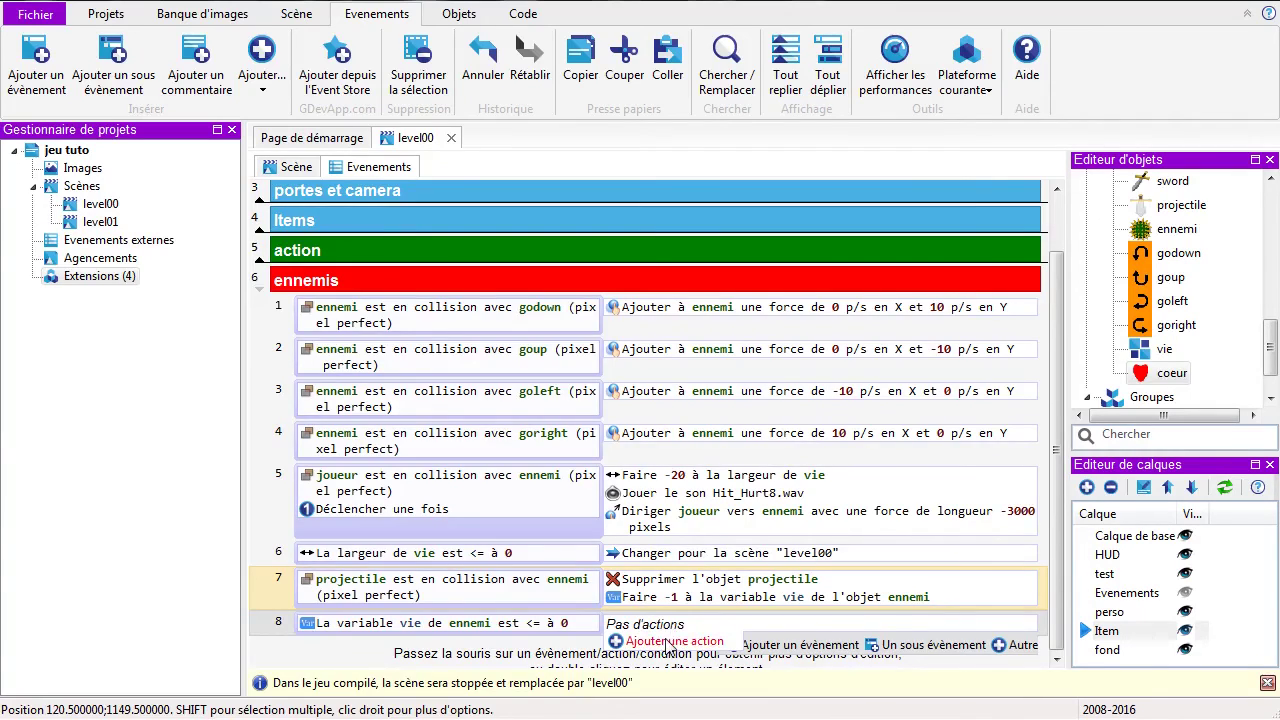
{"action": "left_click", "coordinate": [277, 219]}
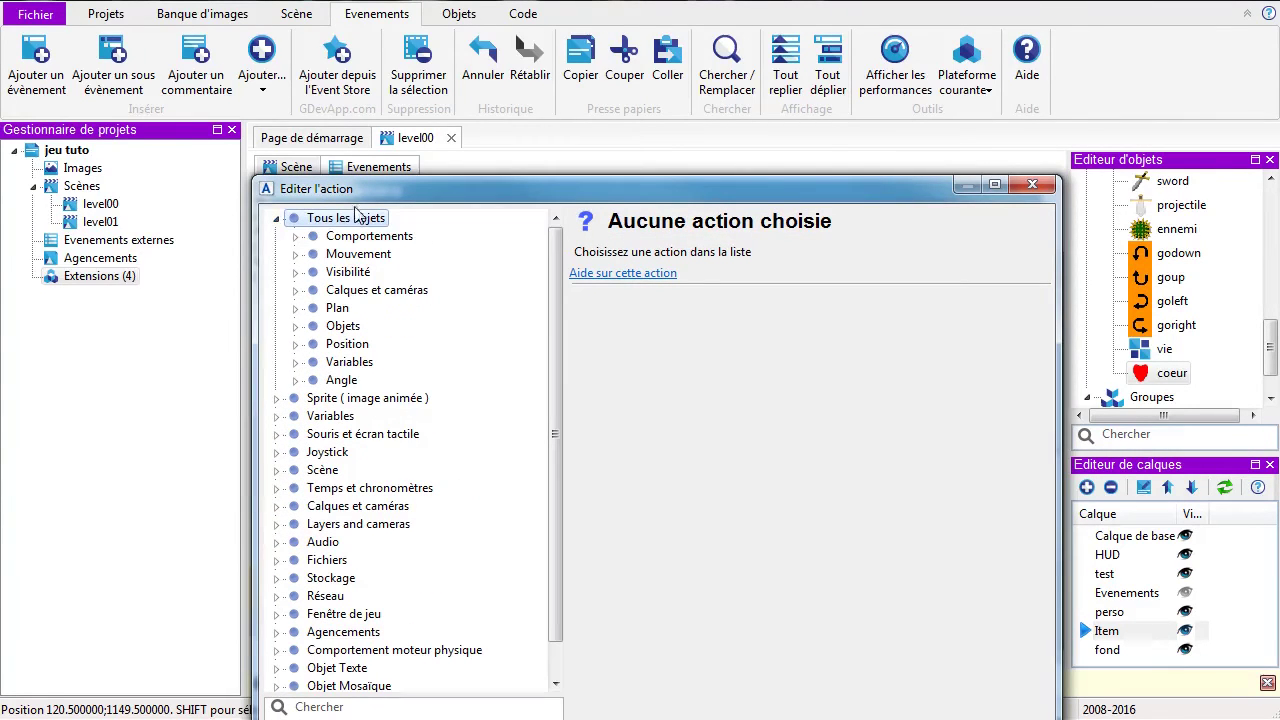
{"action": "left_click", "coordinate": [296, 257]}
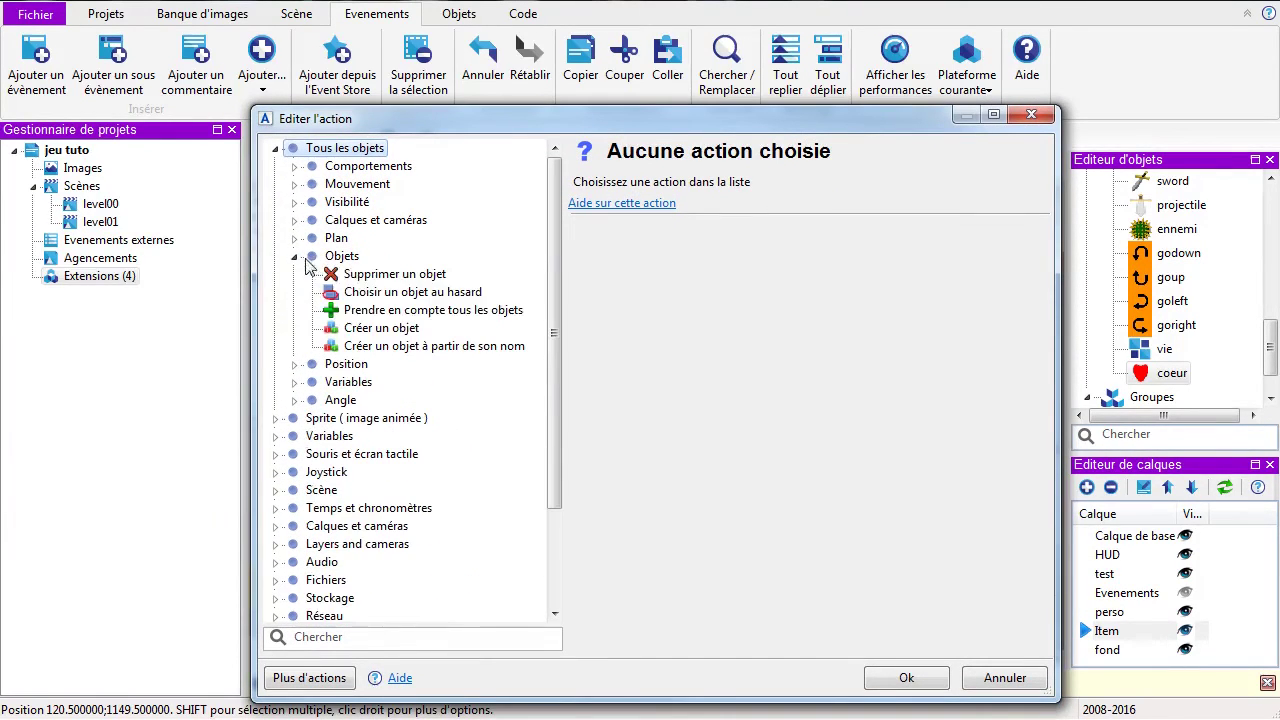
{"action": "left_click", "coordinate": [394, 274]}
{"action": "left_click", "coordinate": [1030, 249]}
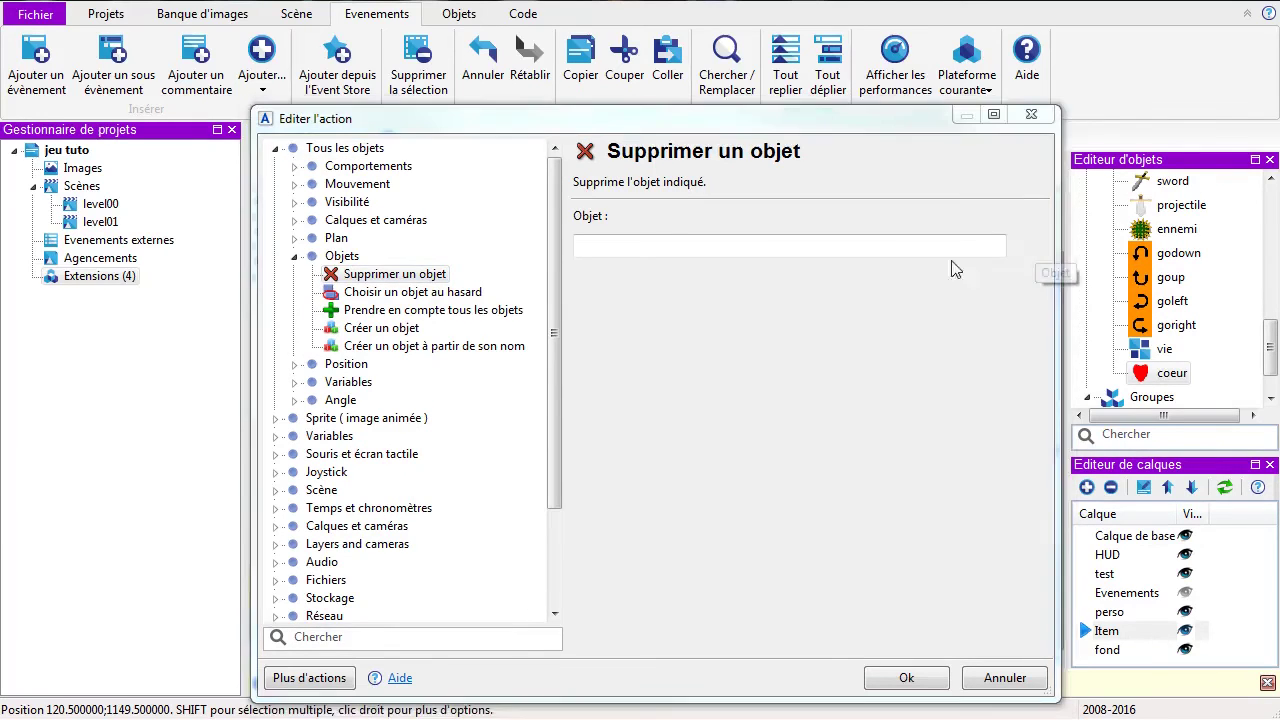
{"action": "left_click", "coordinate": [440, 390]}
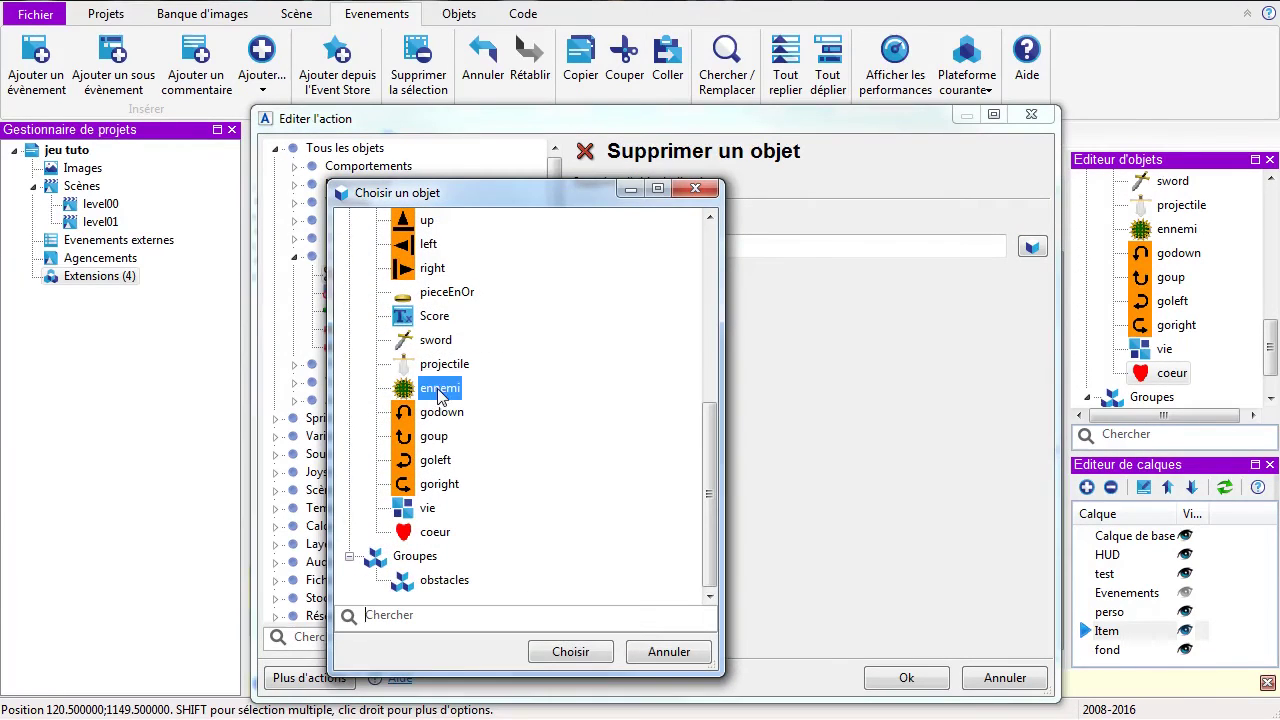
{"action": "left_click", "coordinate": [578, 654]}
{"action": "left_click", "coordinate": [904, 679]}
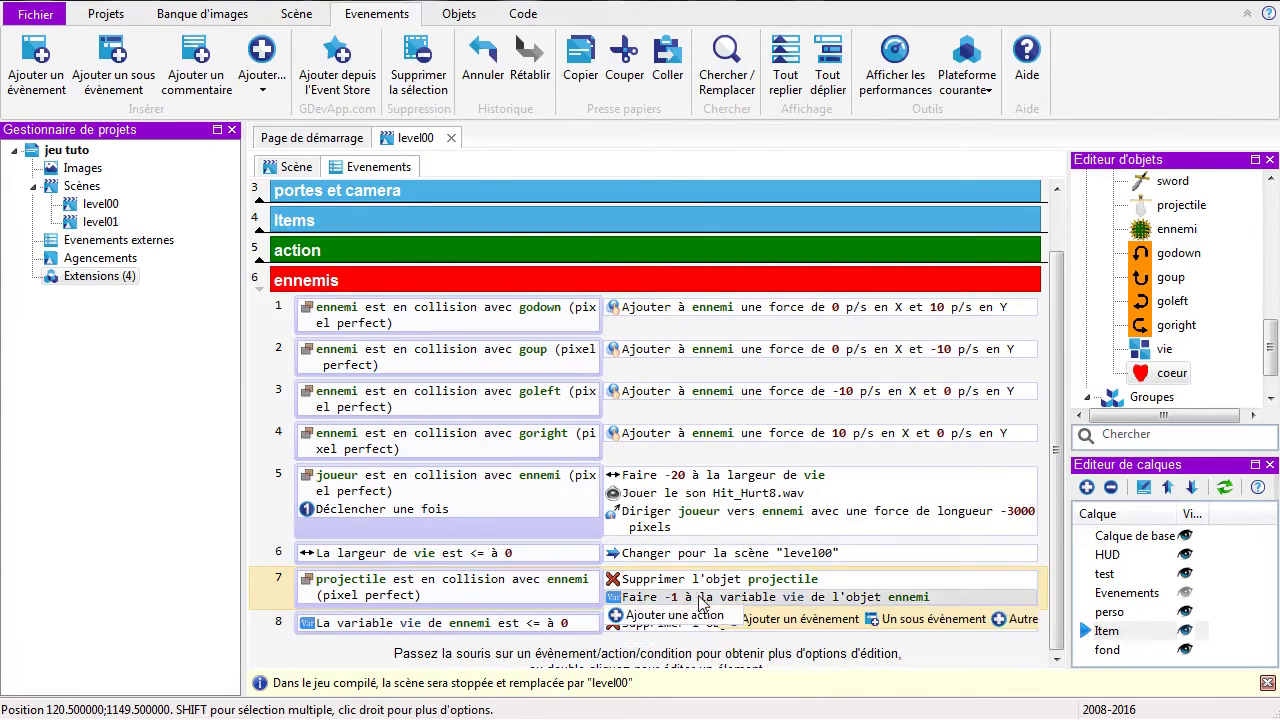
Step: Copy the Hit_Hurt8.wav sound action from the joueur–ennemi collision event into the projectile–ennemi collision event
{"action": "left_click", "coordinate": [660, 493]}
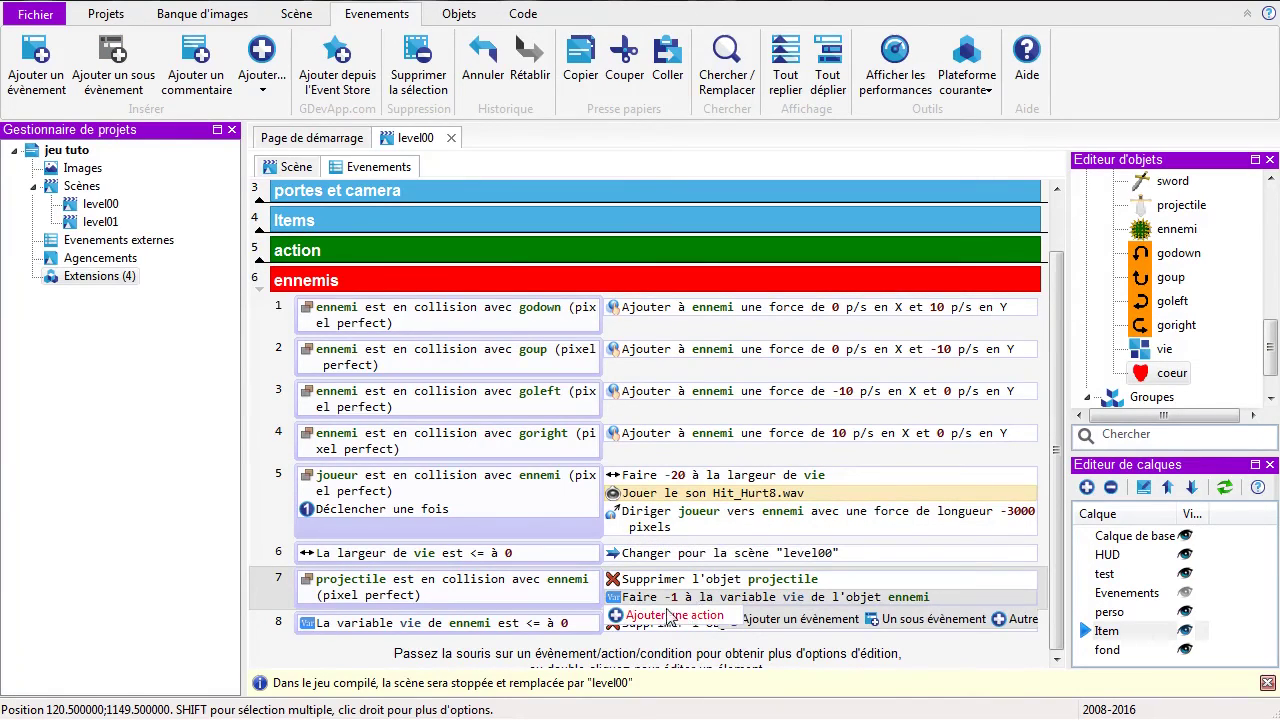
{"action": "left_click", "coordinate": [637, 600]}
{"action": "key", "text": "ctrl+v"}
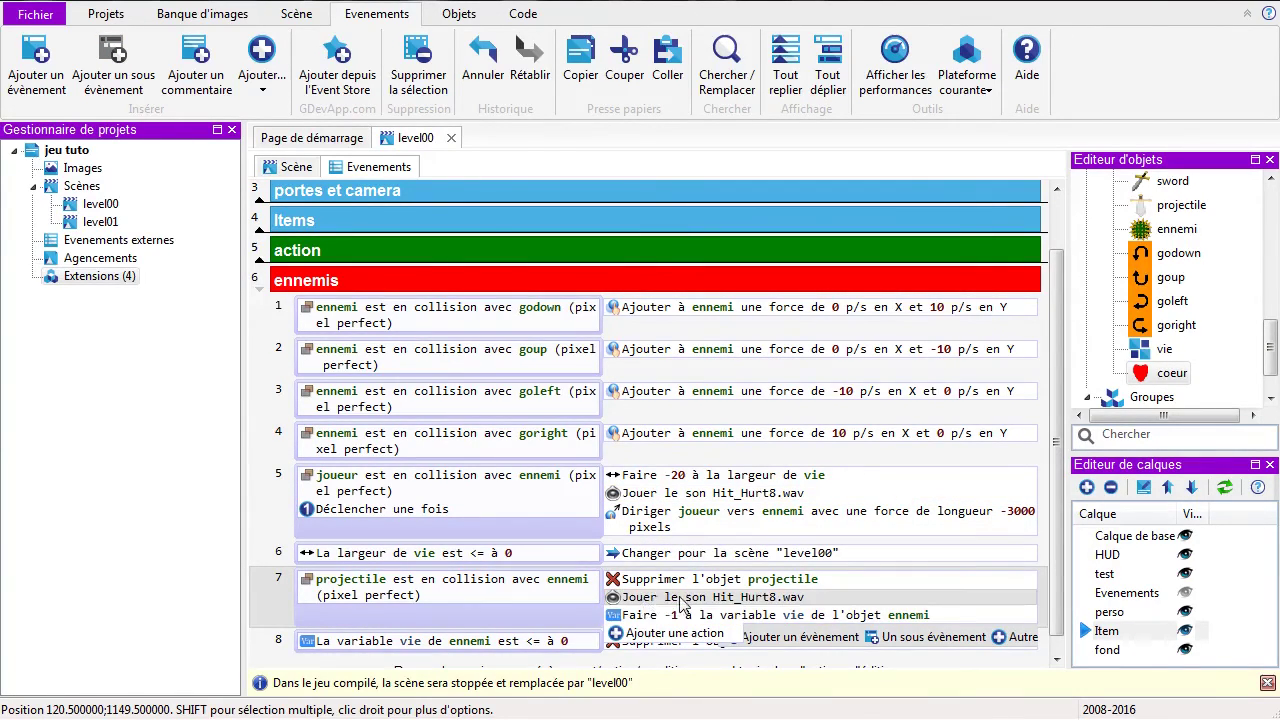
Step: Preview the level00 scene and walk the player to the coin in the southwest part of the starting room to collect it
{"action": "left_click", "coordinate": [290, 167]}
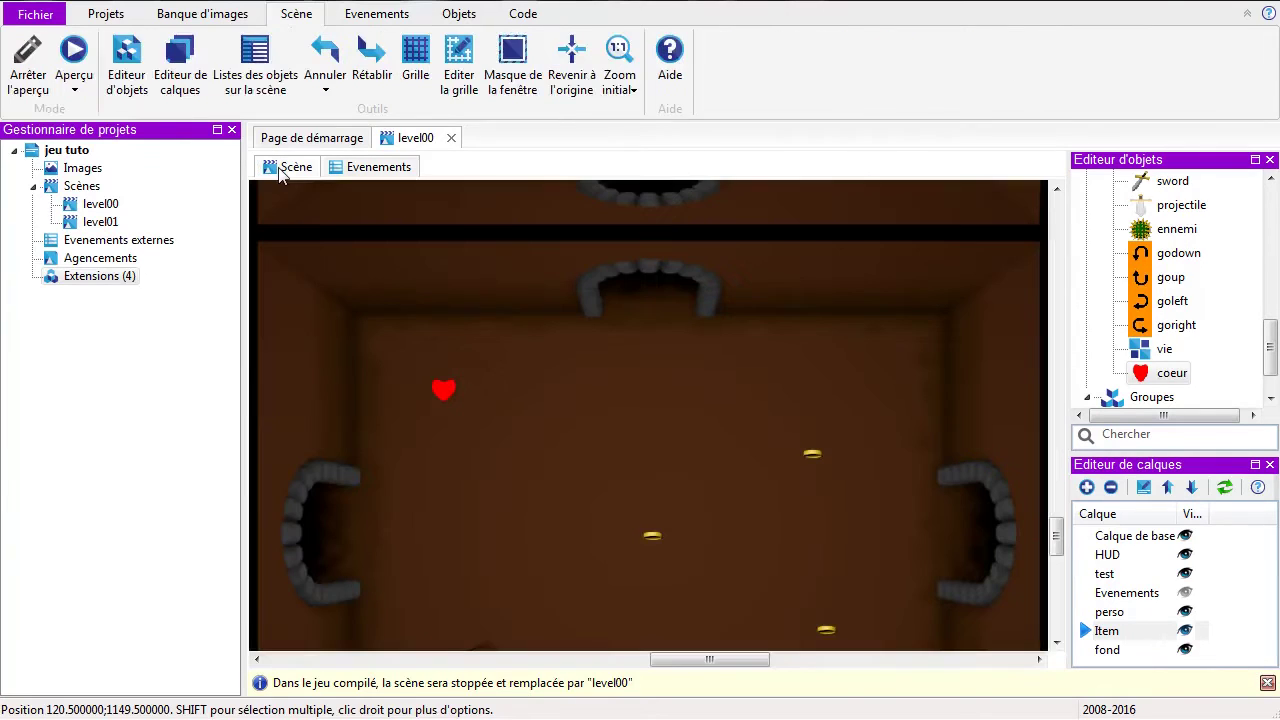
{"action": "left_click", "coordinate": [73, 55]}
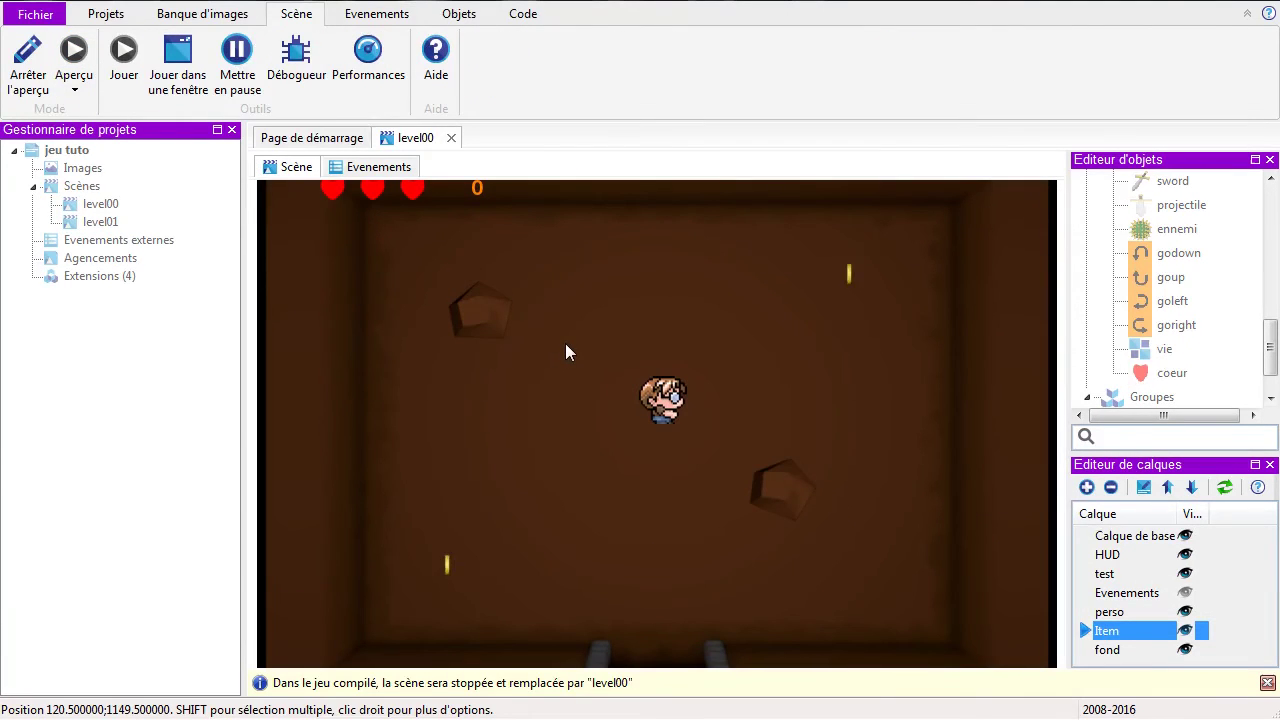
{"action": "key", "text": "Left"}
{"action": "key", "text": "Down"}
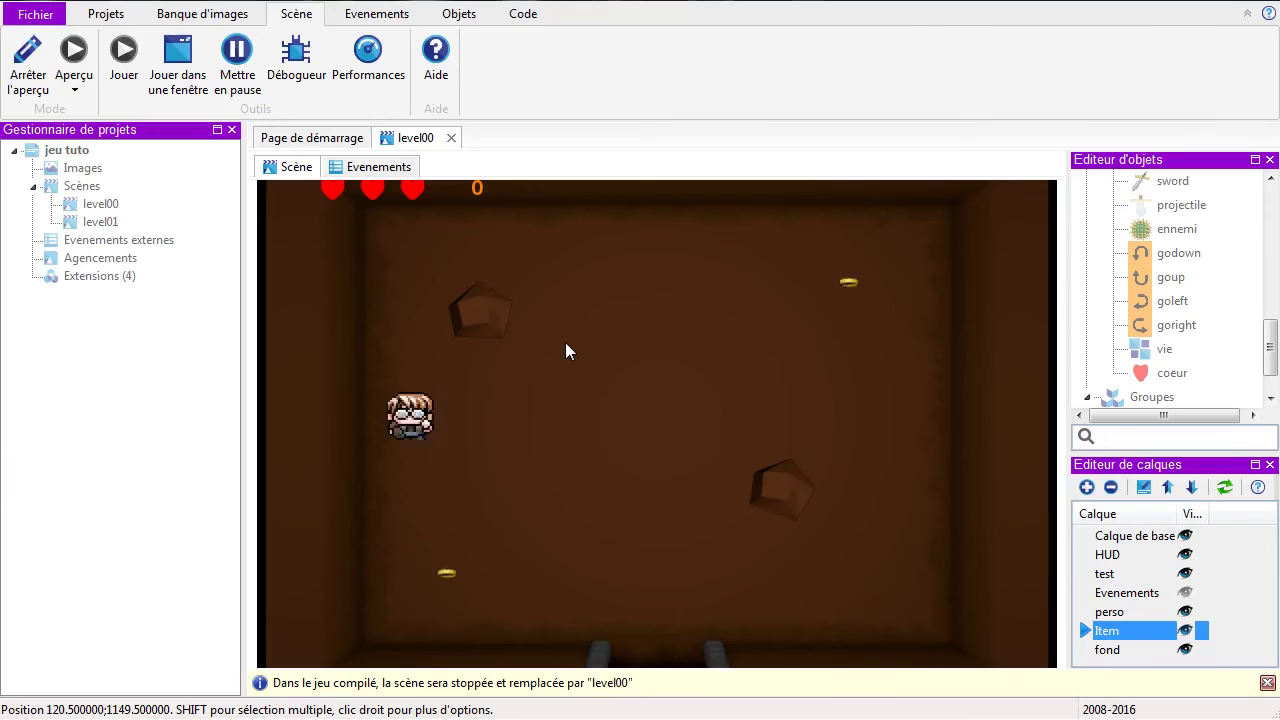
{"action": "key", "text": "Right"}
{"action": "key", "text": "Down"}
{"action": "key", "text": "Left"}
{"action": "key", "text": "Down"}
{"action": "key", "text": "Right"}
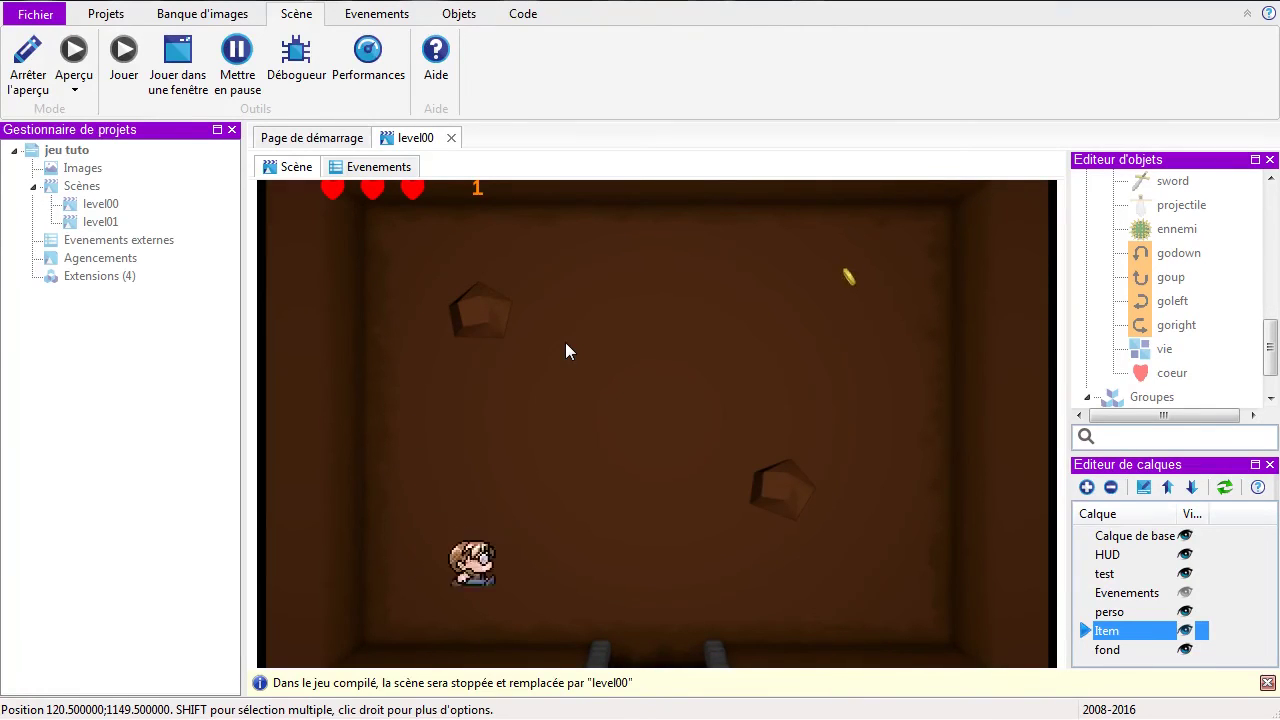
Step: Walk the player down through the second room into the four-door room, collecting coins on the way
{"action": "key", "text": "Down"}
{"action": "key", "text": "Left"}
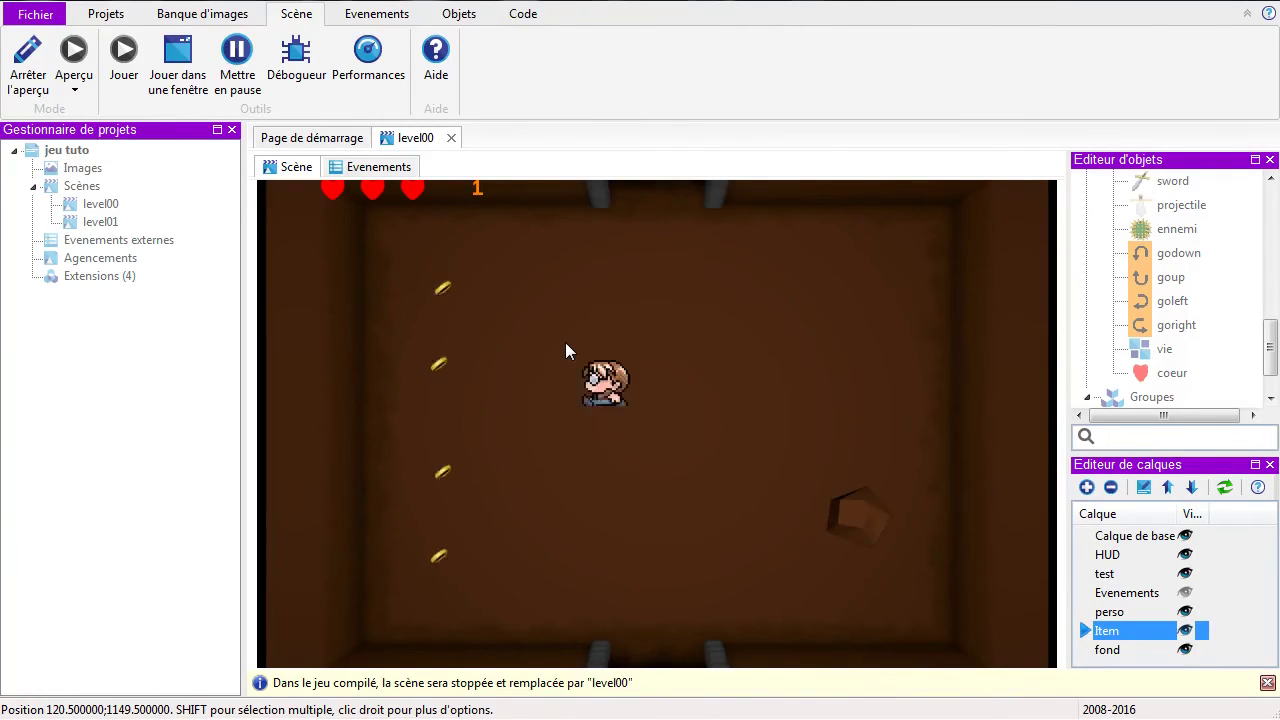
{"action": "key", "text": "Down"}
{"action": "key", "text": "Left"}
{"action": "key", "text": "Down"}
{"action": "key", "text": "Right"}
{"action": "key", "text": "Down"}
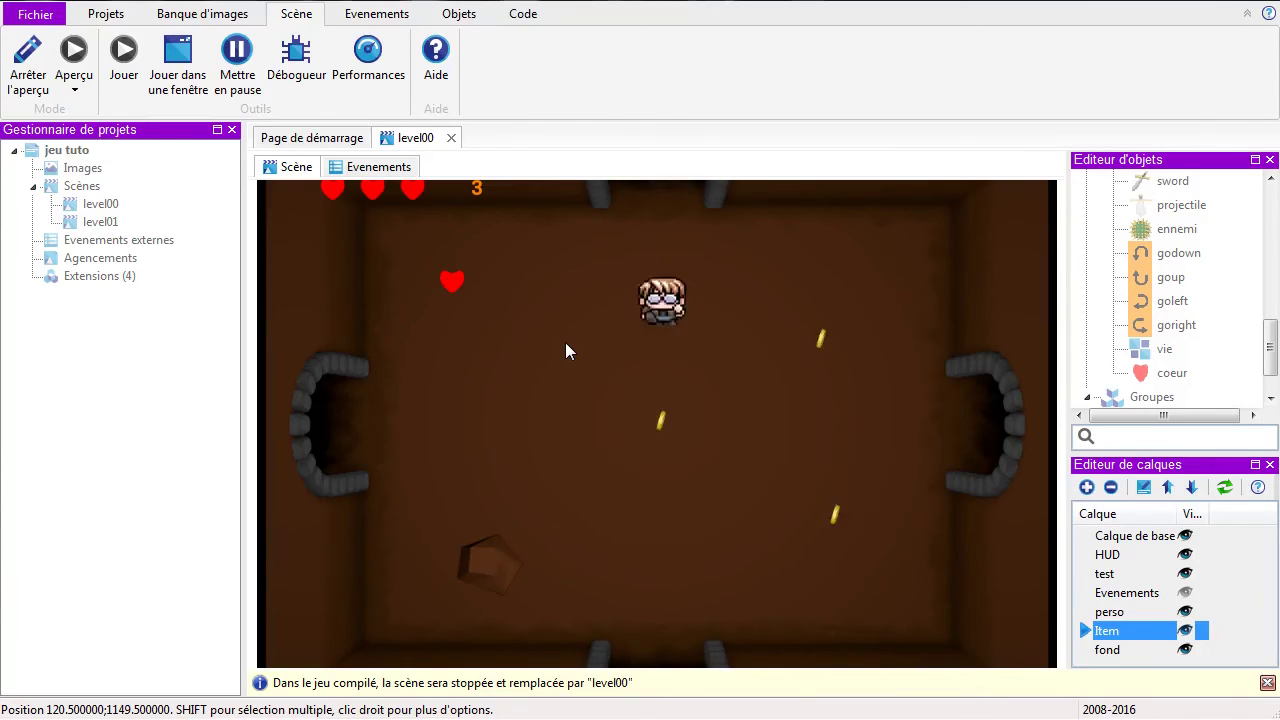
Step: Collect the sword in the room west of the four-door room and bring the player into the southern enemy room
{"action": "key", "text": "Left"}
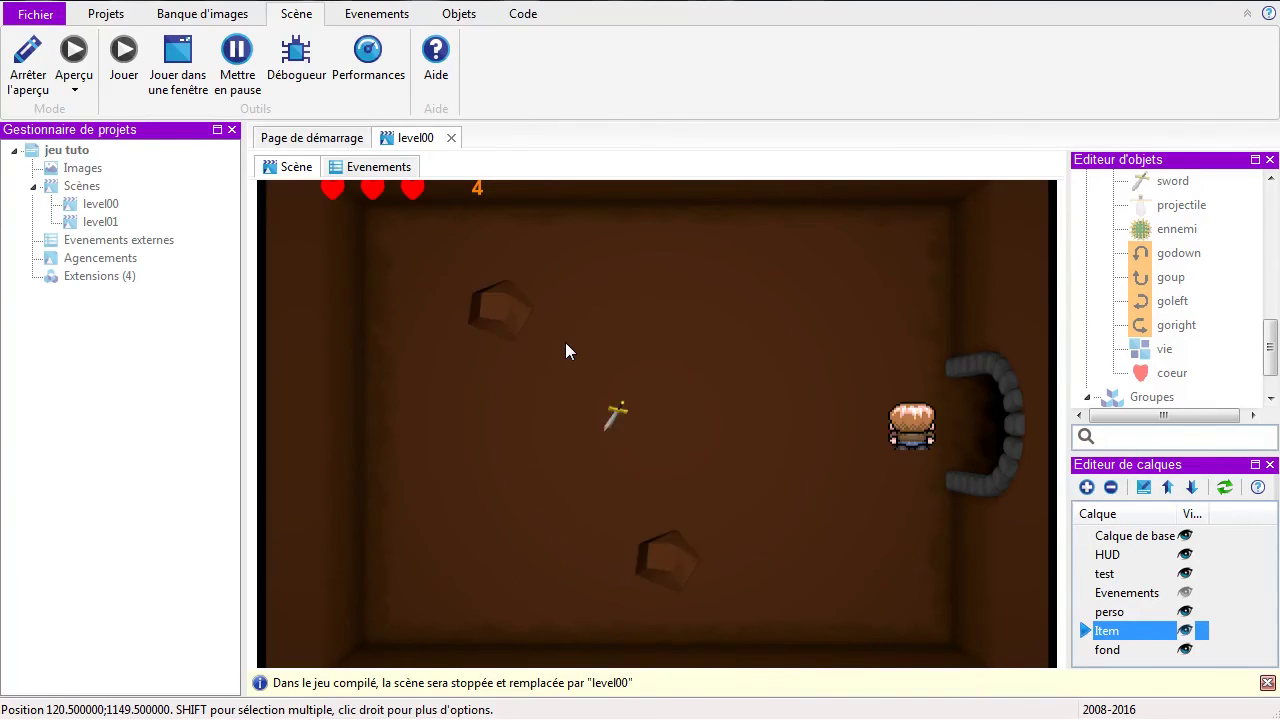
{"action": "key", "text": "Right"}
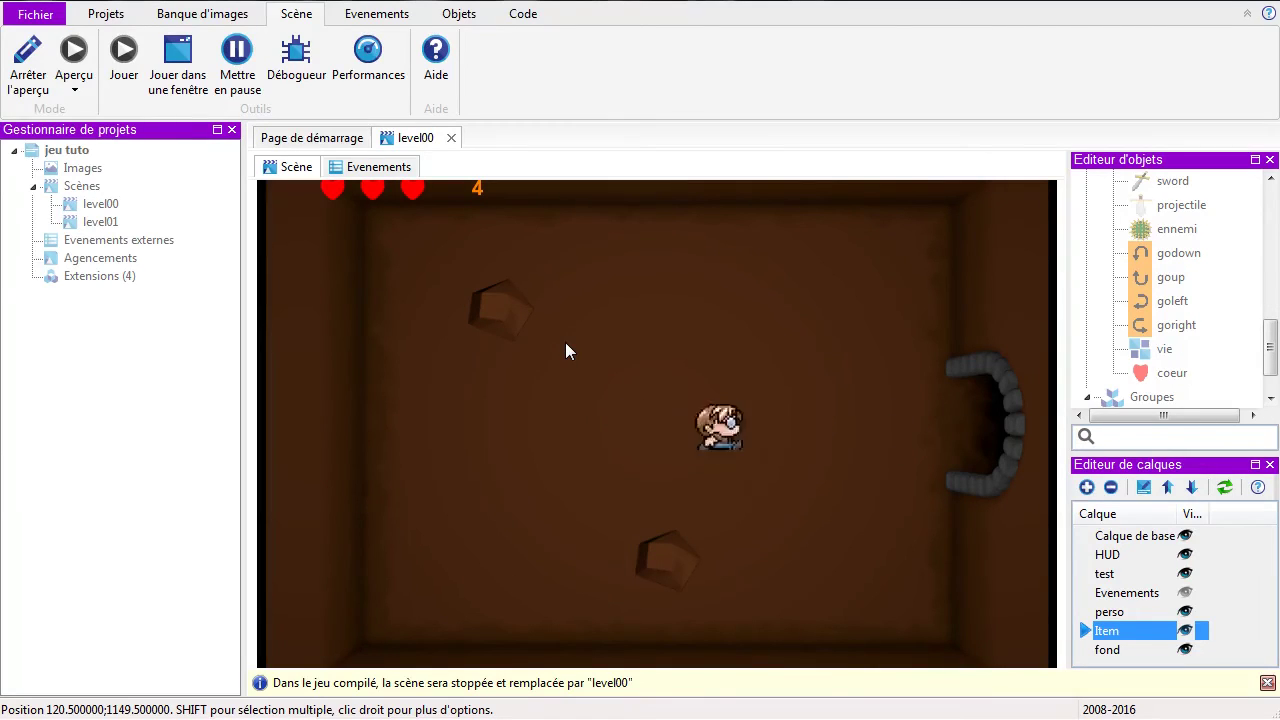
{"action": "key", "text": "Right"}
{"action": "key", "text": "Down"}
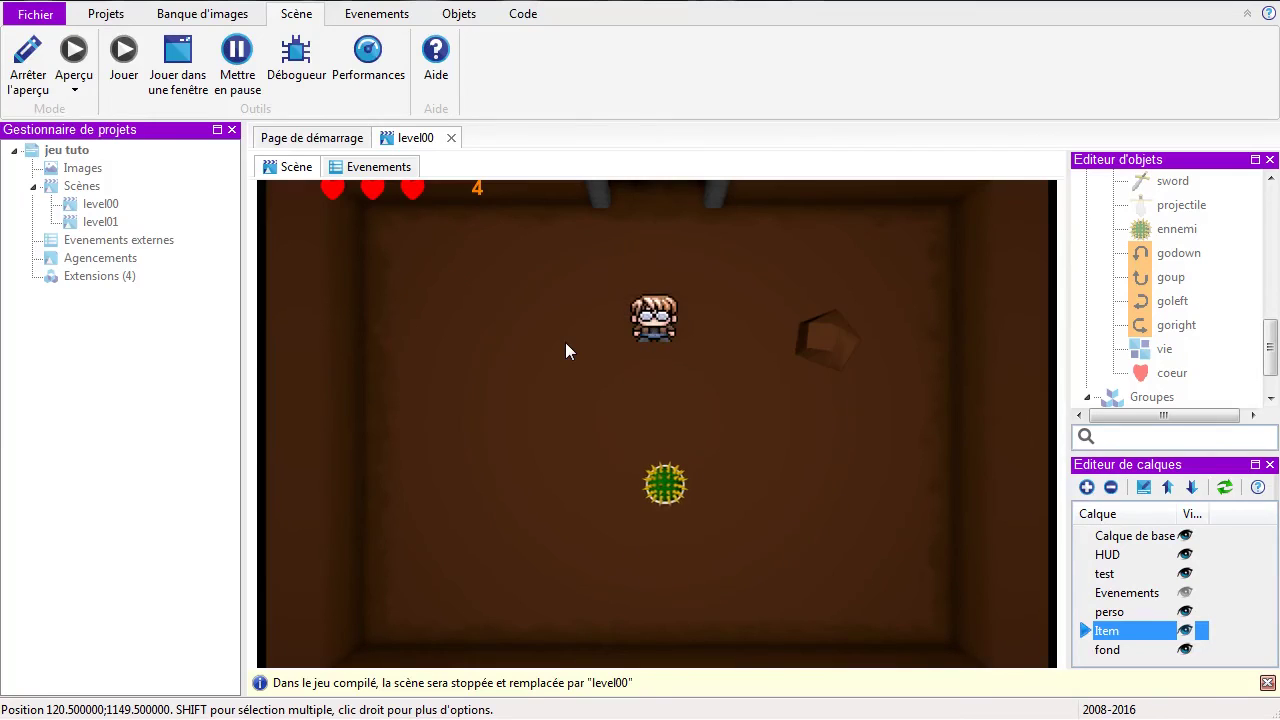
Step: Fire projectiles at the enemy in the southern room from several positions to test that it gets deleted
{"action": "key", "text": "space"}
{"action": "key", "text": "space"}
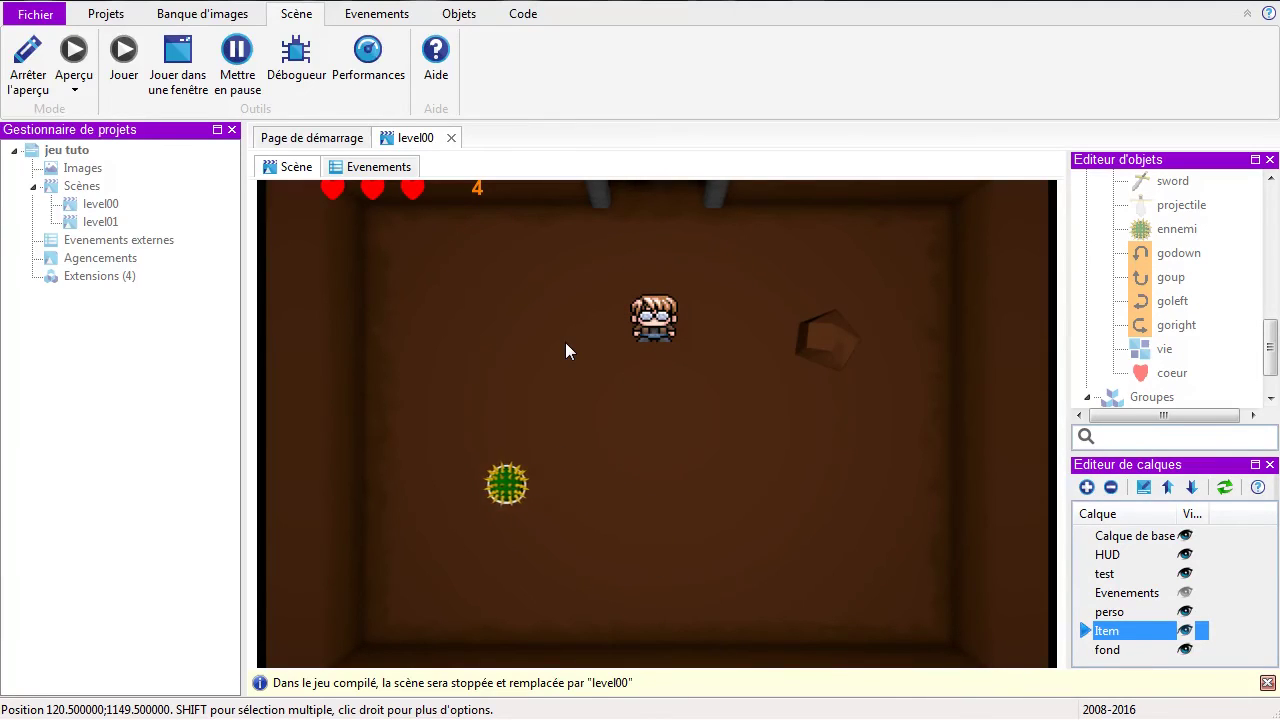
{"action": "key", "text": "Left"}
{"action": "key", "text": "Down"}
{"action": "key", "text": "Up"}
{"action": "key", "text": "Down"}
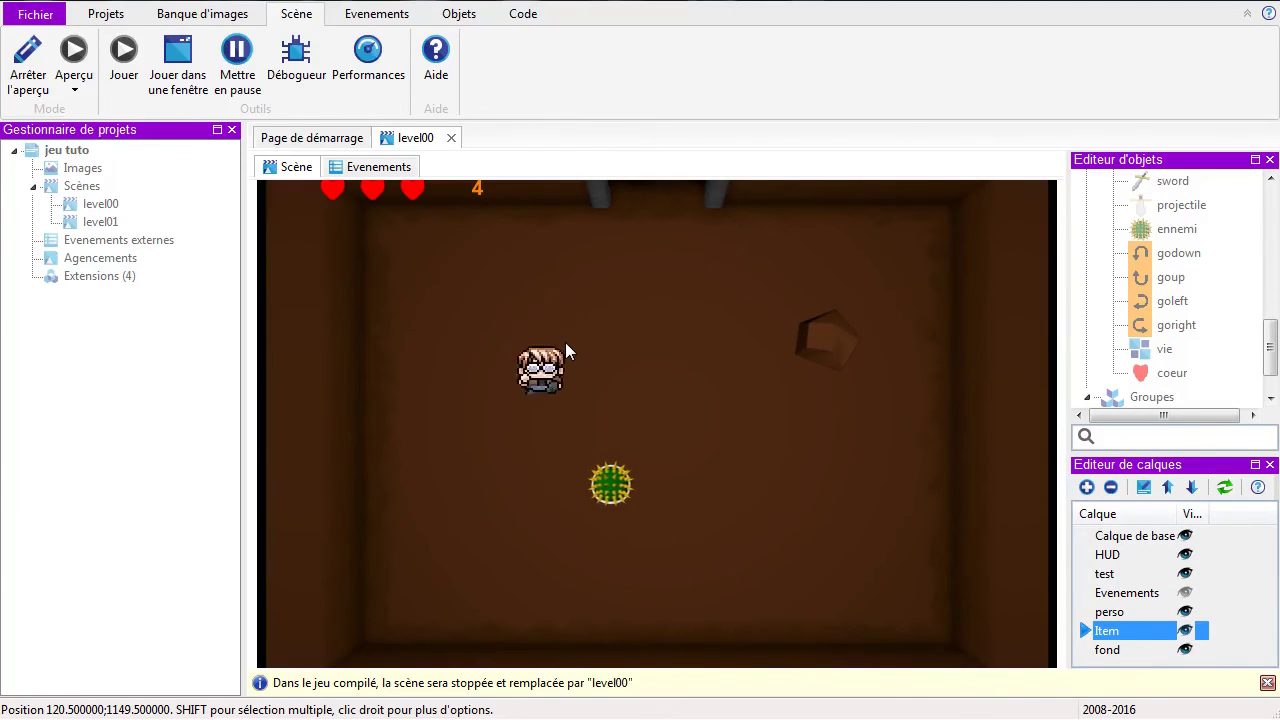
{"action": "key", "text": "Left"}
{"action": "key", "text": "Down"}
{"action": "key", "text": "Right"}
{"action": "key", "text": "space"}
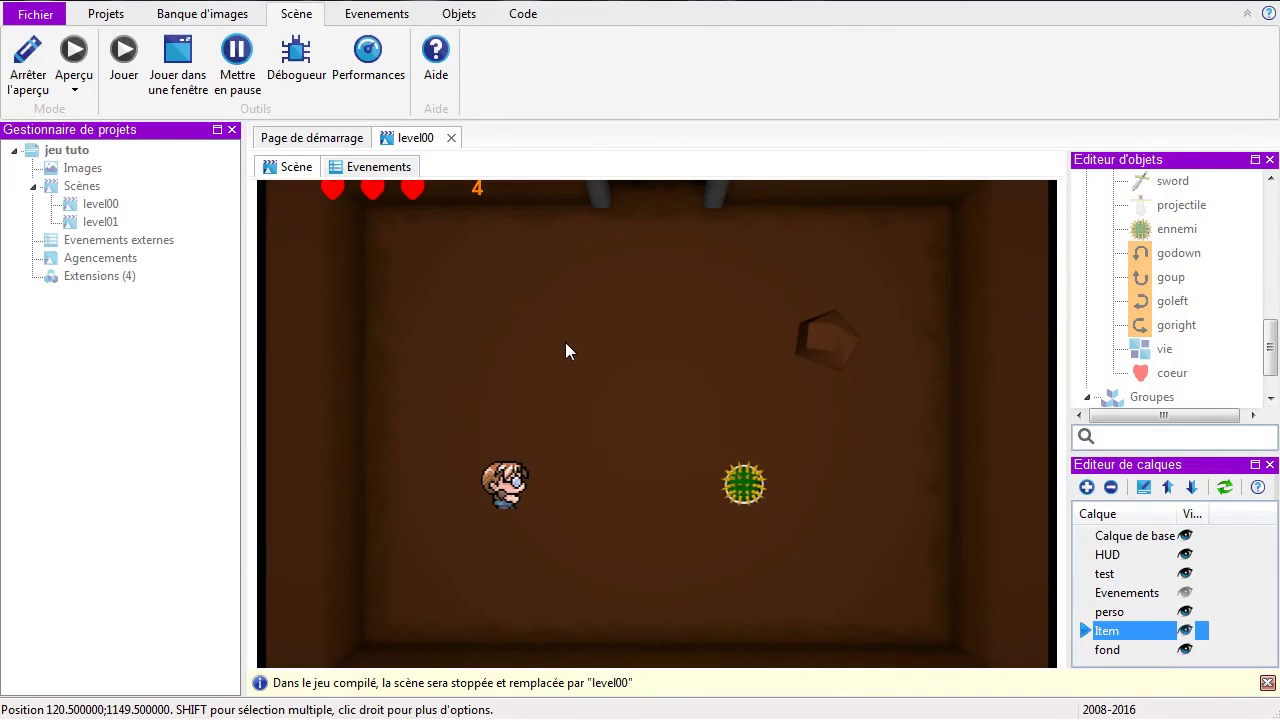
{"action": "key", "text": "Right"}
{"action": "key", "text": "Left"}
{"action": "key", "text": "Right"}
{"action": "key", "text": "Left"}
Step: Move the player into the eastern enemy room and touch its enemy to test the loss of life
{"action": "key", "text": "Up"}
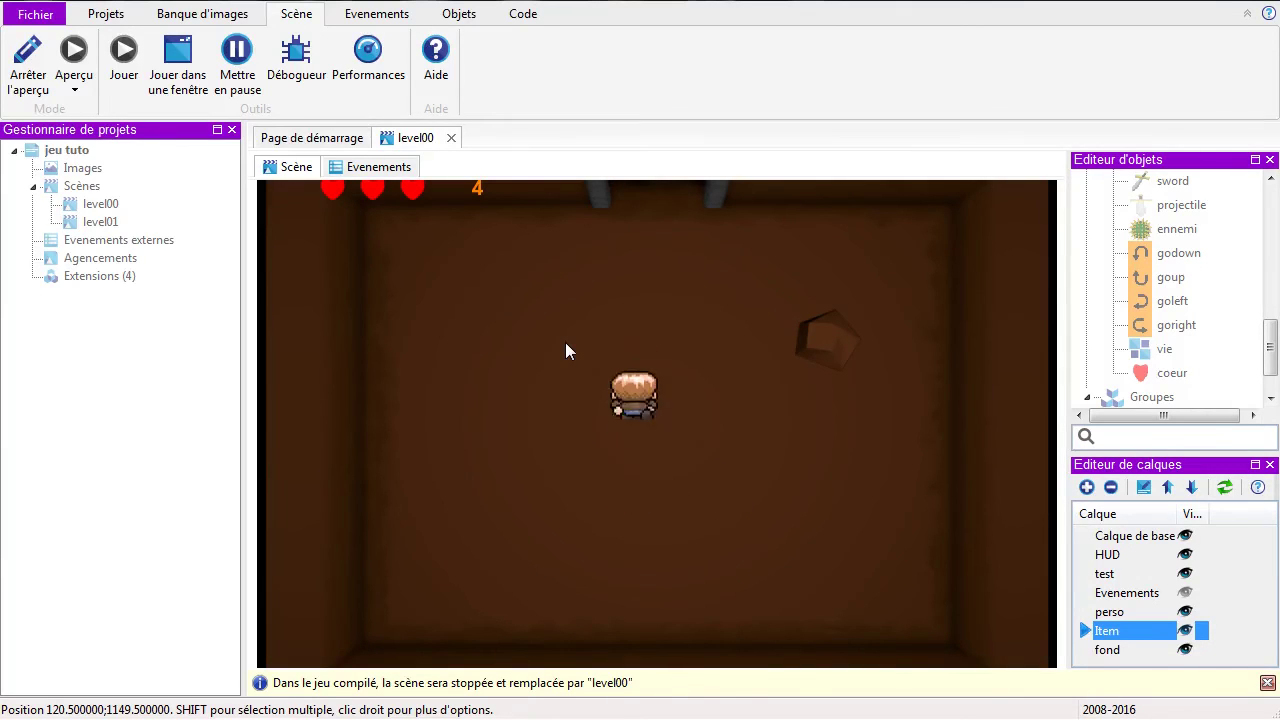
{"action": "key", "text": "Right"}
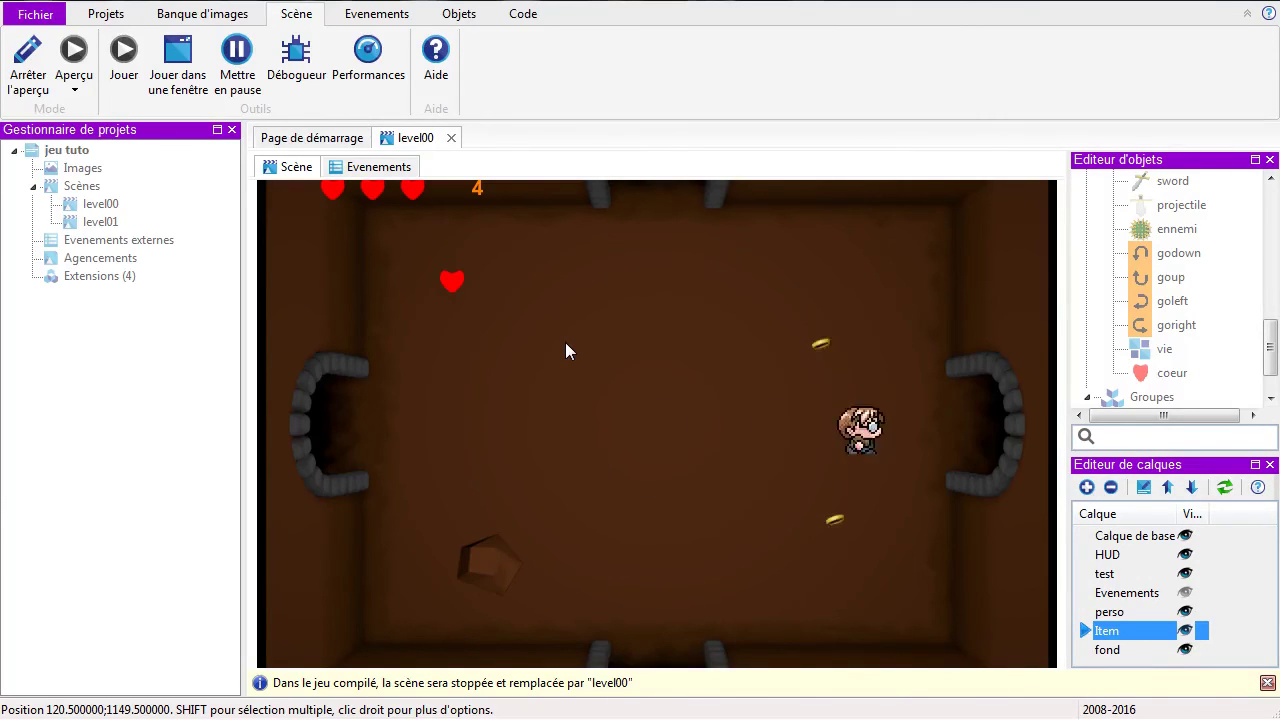
{"action": "key", "text": "Right"}
{"action": "key", "text": "Up"}
{"action": "key", "text": "Right"}
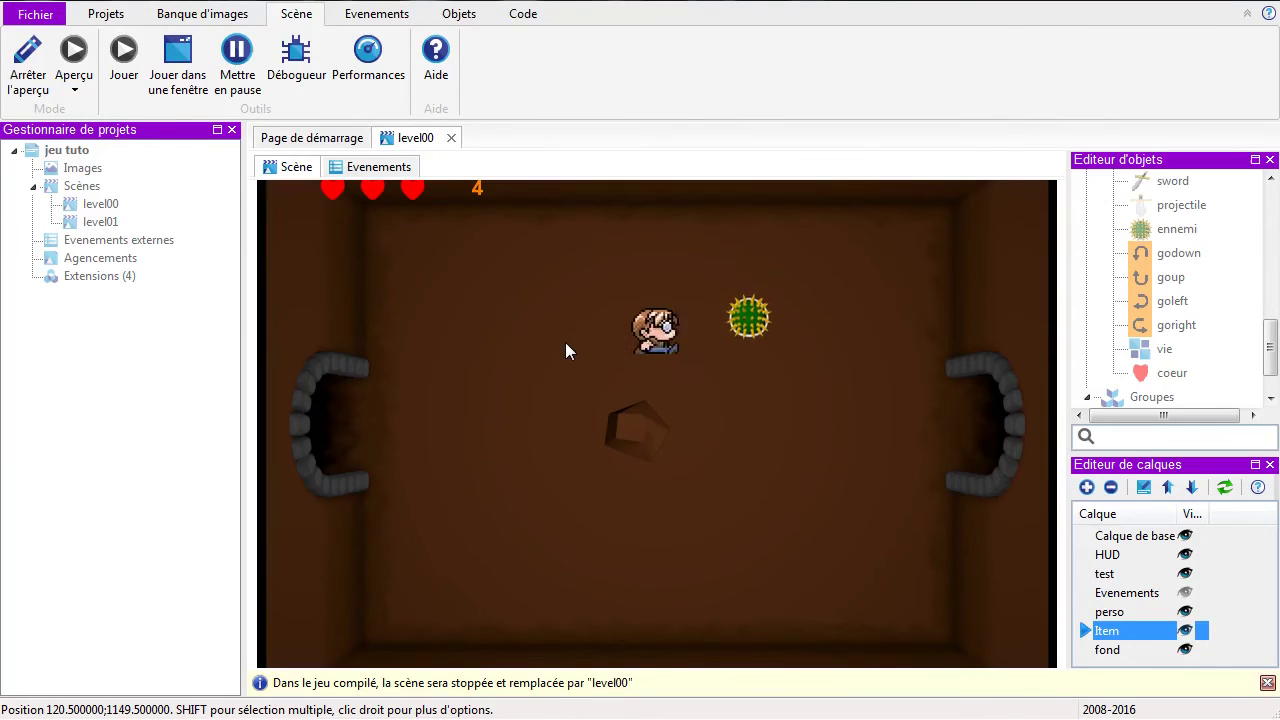
{"action": "key", "text": "Right"}
{"action": "key", "text": "Down"}
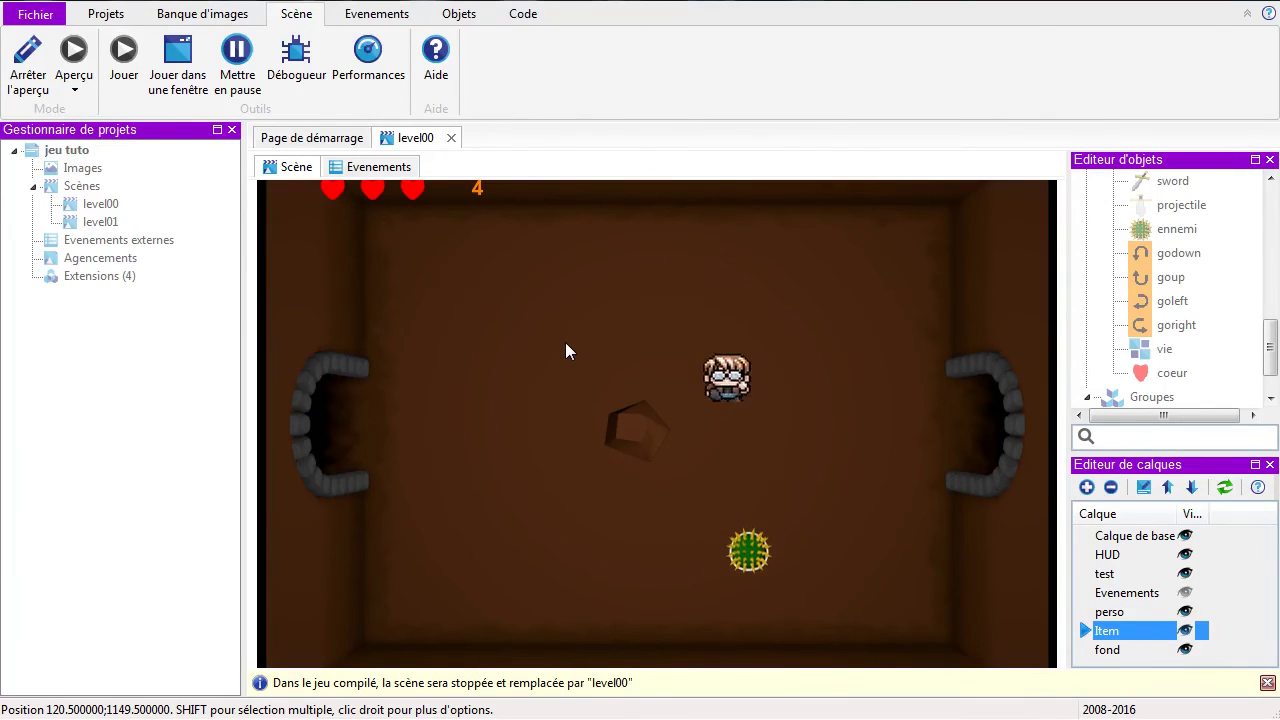
{"action": "key", "text": "Left"}
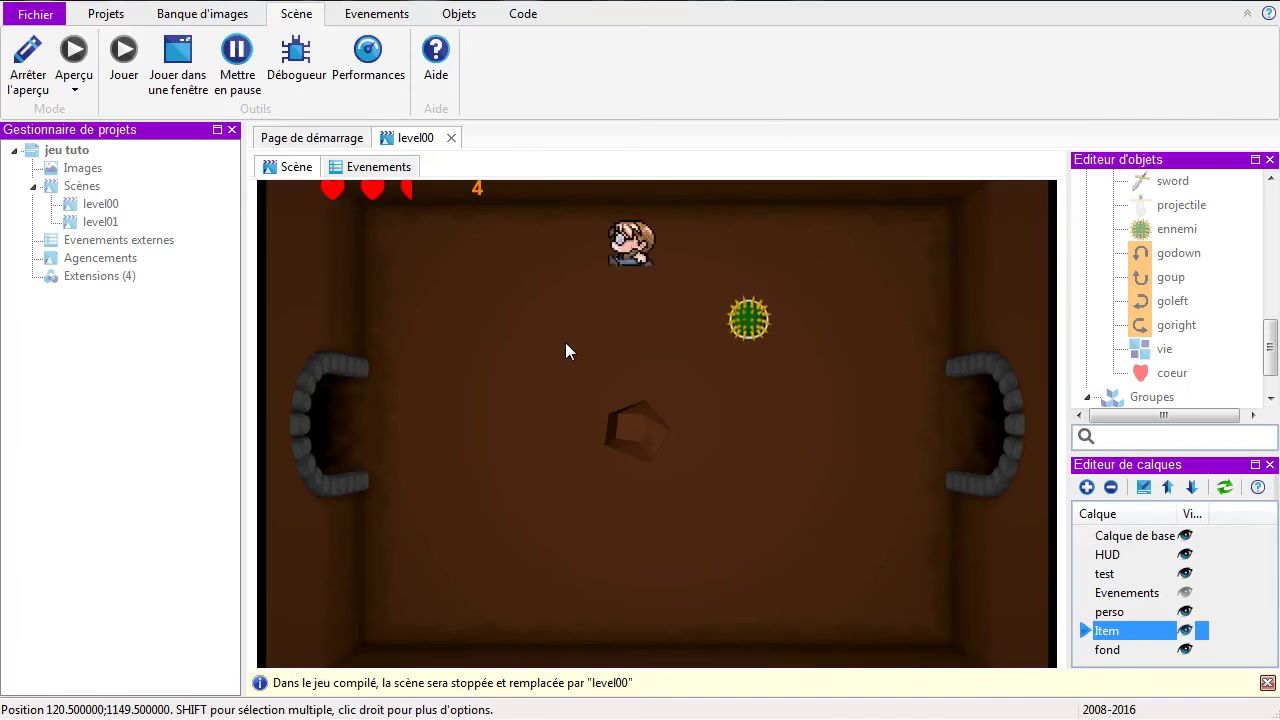
Step: Run the player into the eastern room's enemy a second time to test the damage and knockback
{"action": "key", "text": "Down"}
{"action": "key", "text": "Right"}
{"action": "key", "text": "Down"}
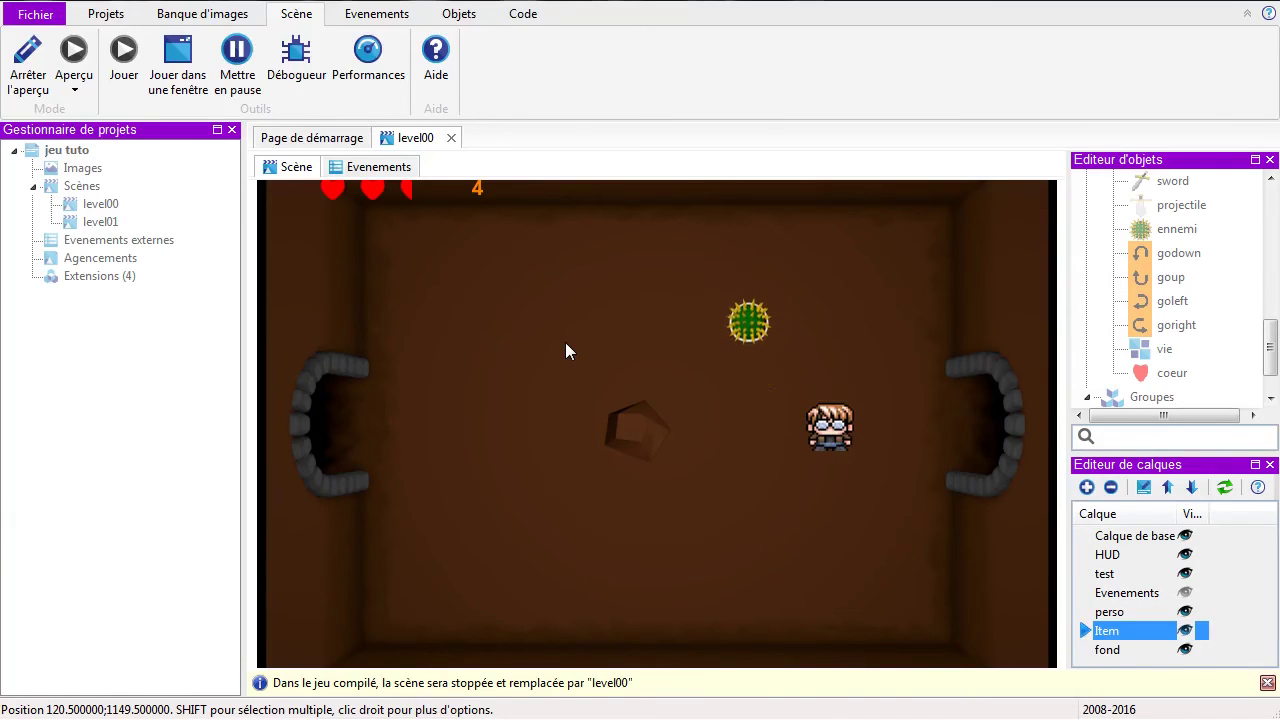
{"action": "key", "text": "Left"}
{"action": "key", "text": "Right"}
{"action": "key", "text": "Up"}
{"action": "key", "text": "Left"}
{"action": "key", "text": "Down"}
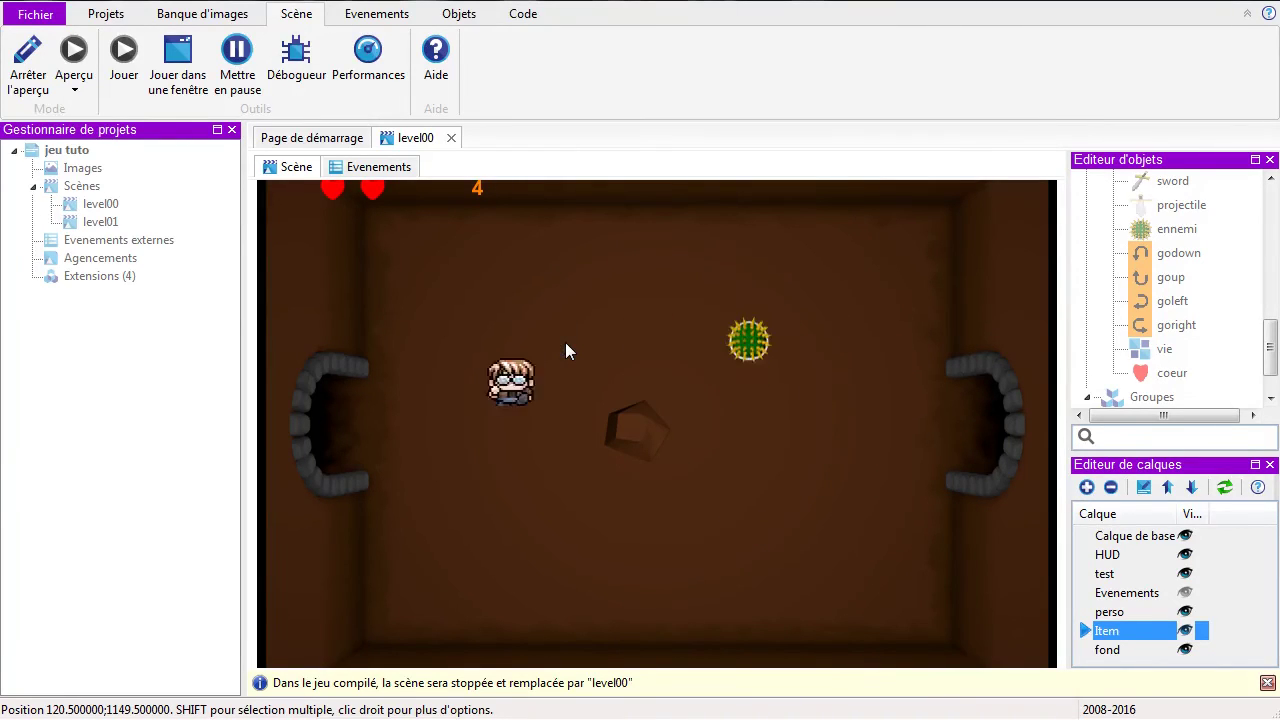
Step: Pick up the heart in the four-door room to test regaining life, and return to the eastern enemy room
{"action": "key", "text": "Left"}
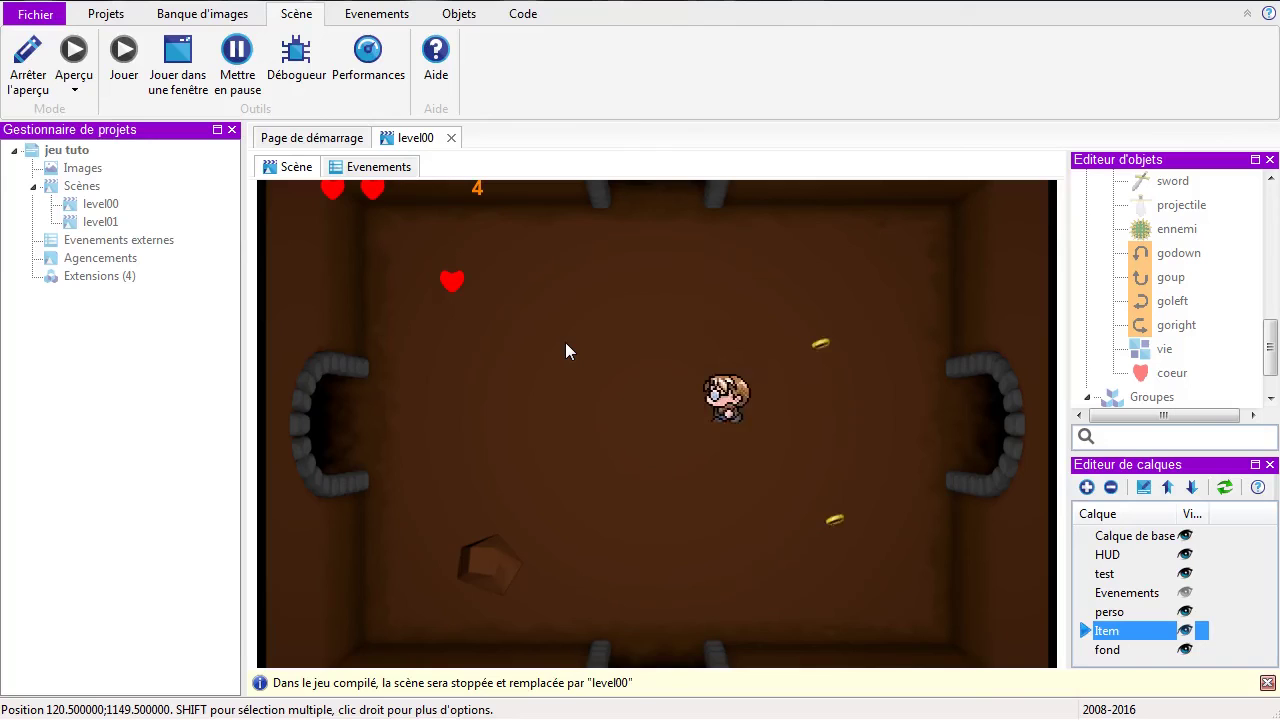
{"action": "key", "text": "Left"}
{"action": "key", "text": "Up"}
{"action": "key", "text": "Right"}
{"action": "key", "text": "Down"}
{"action": "key", "text": "Right"}
{"action": "key", "text": "Right"}
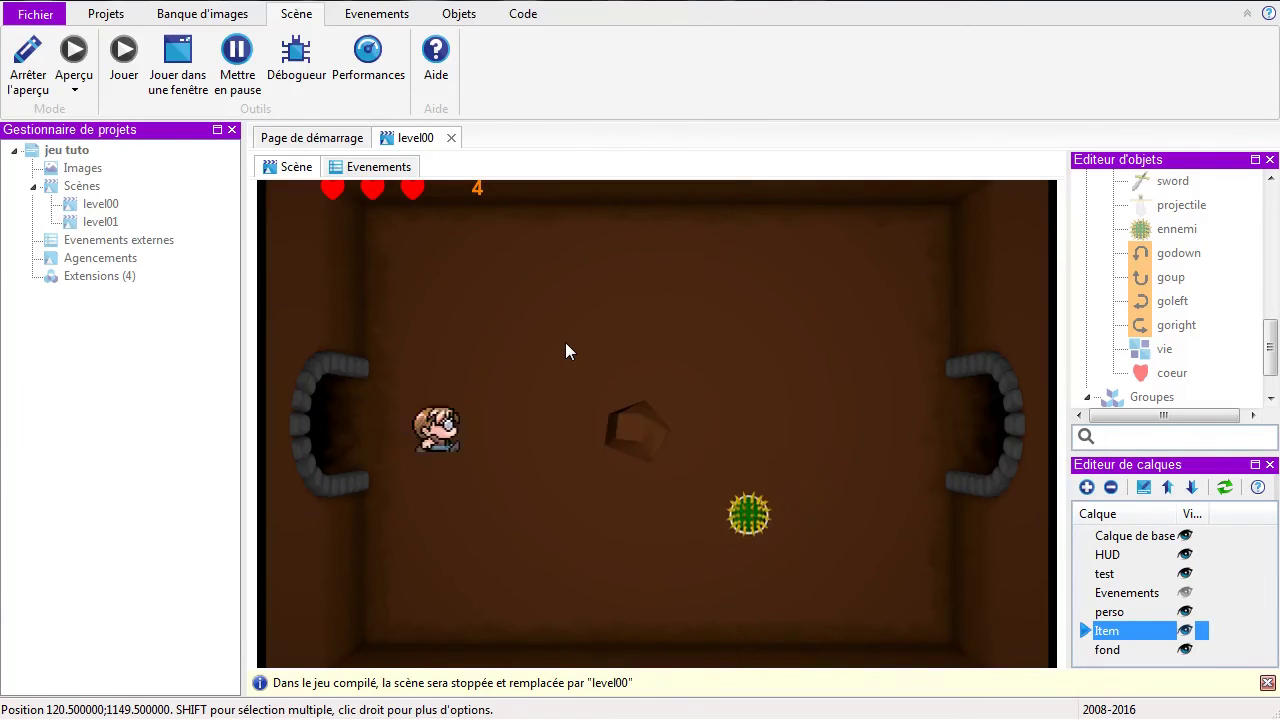
Step: Attack the eastern room's enemy with projectiles to test that it gets deleted
{"action": "key", "text": "Up"}
{"action": "key", "text": "Right"}
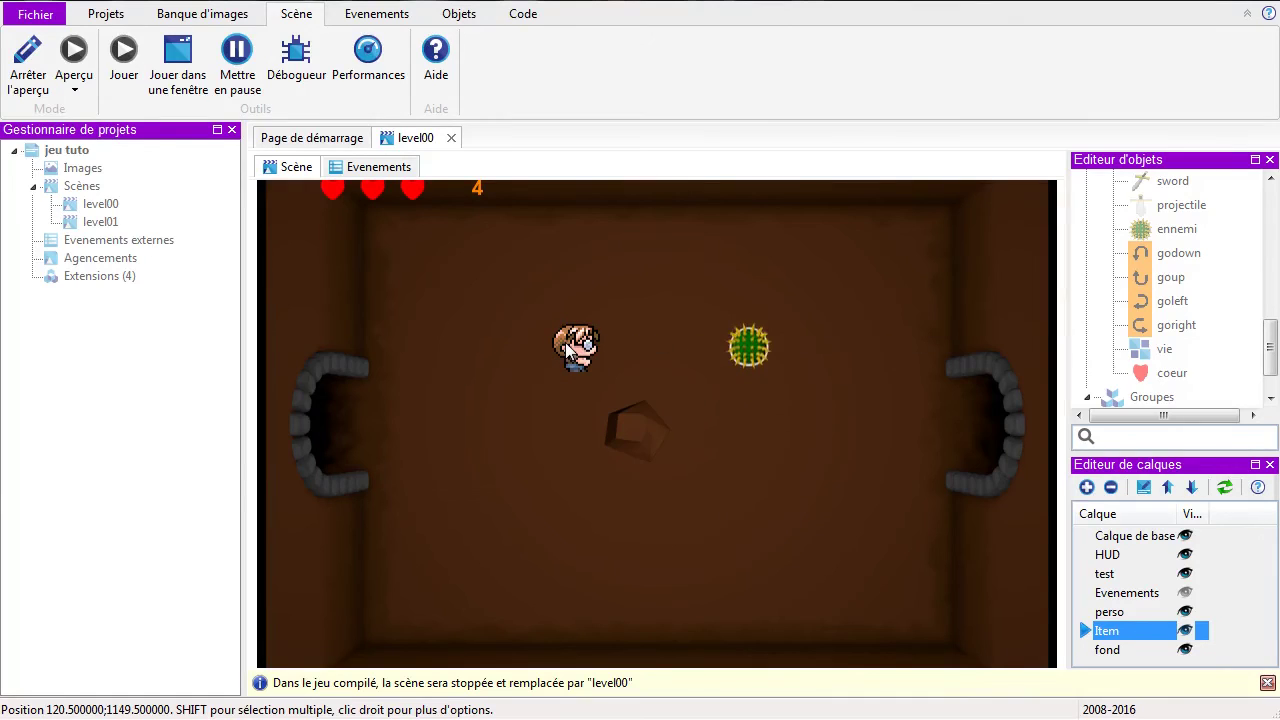
{"action": "key", "text": "Down"}
{"action": "key", "text": "Left"}
{"action": "key", "text": "Up"}
Step: Walk the player back through the rooms to the starting room
{"action": "key", "text": "Left"}
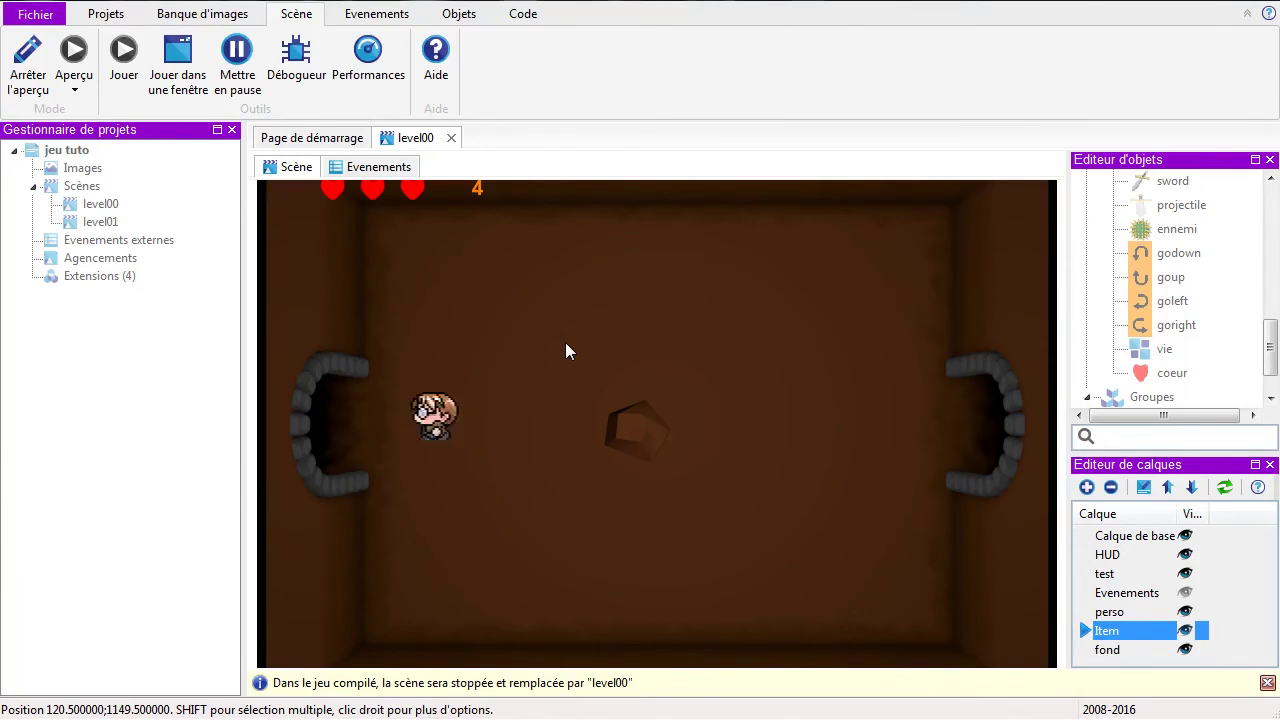
{"action": "key", "text": "Up"}
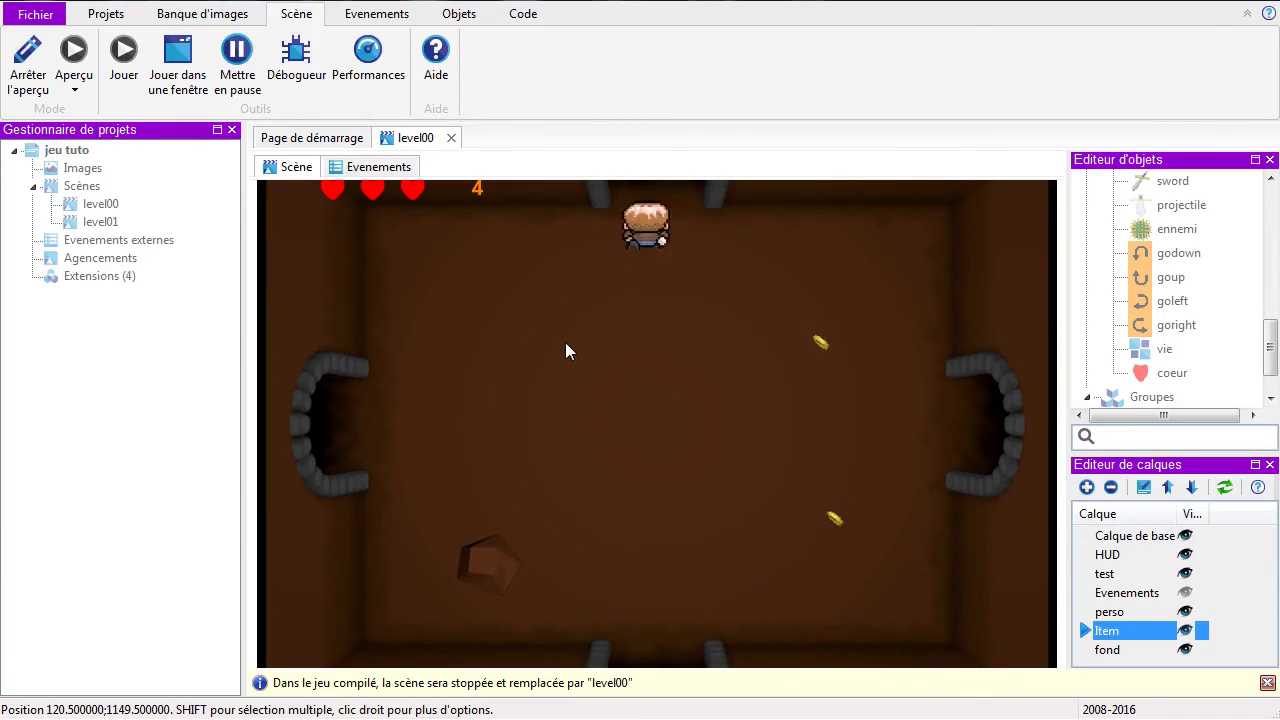
{"action": "key", "text": "Up"}
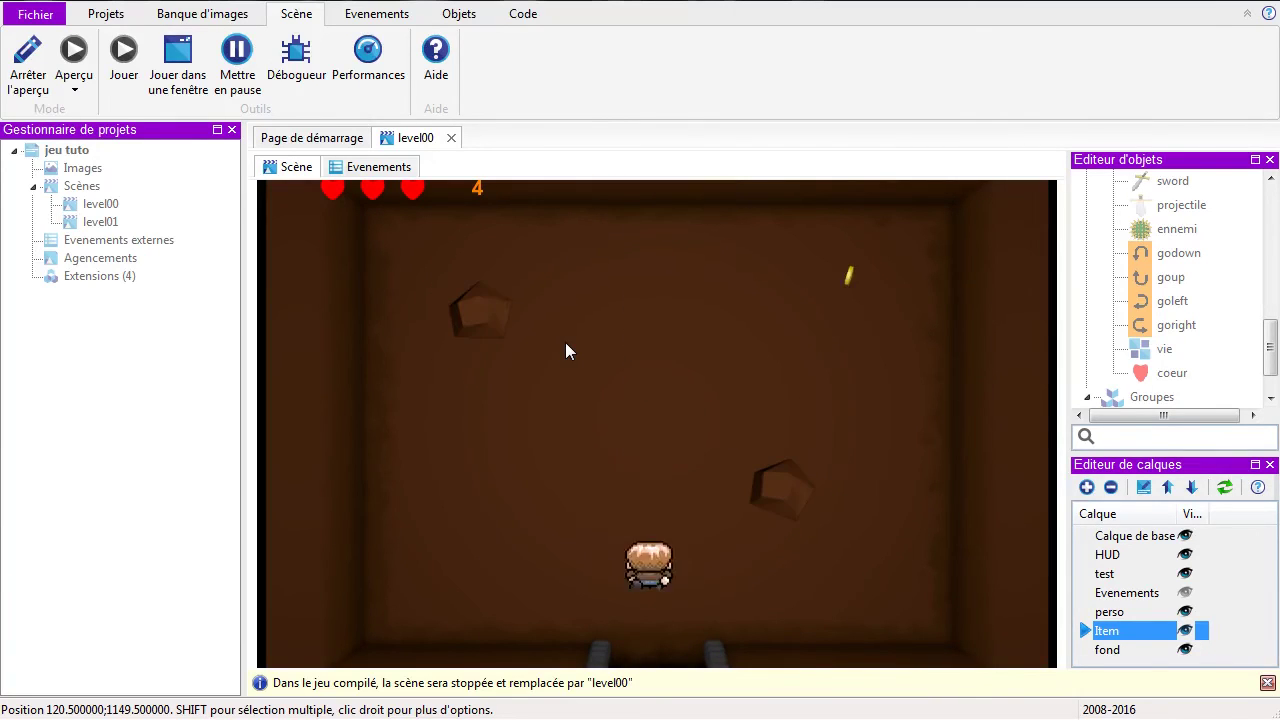
{"action": "key", "text": "Down"}
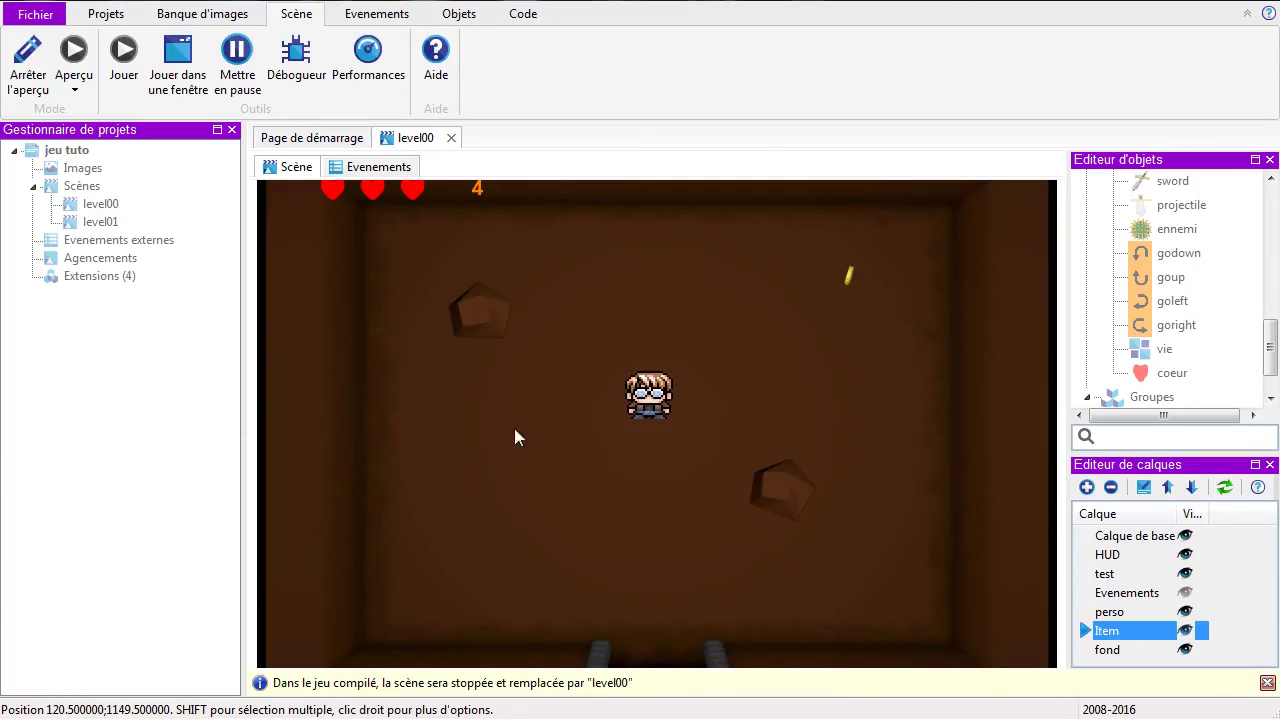
Step: Review the coeur collision and vie width limit events in the Items group of level00's events, and collapse the group again
{"action": "left_click", "coordinate": [365, 170]}
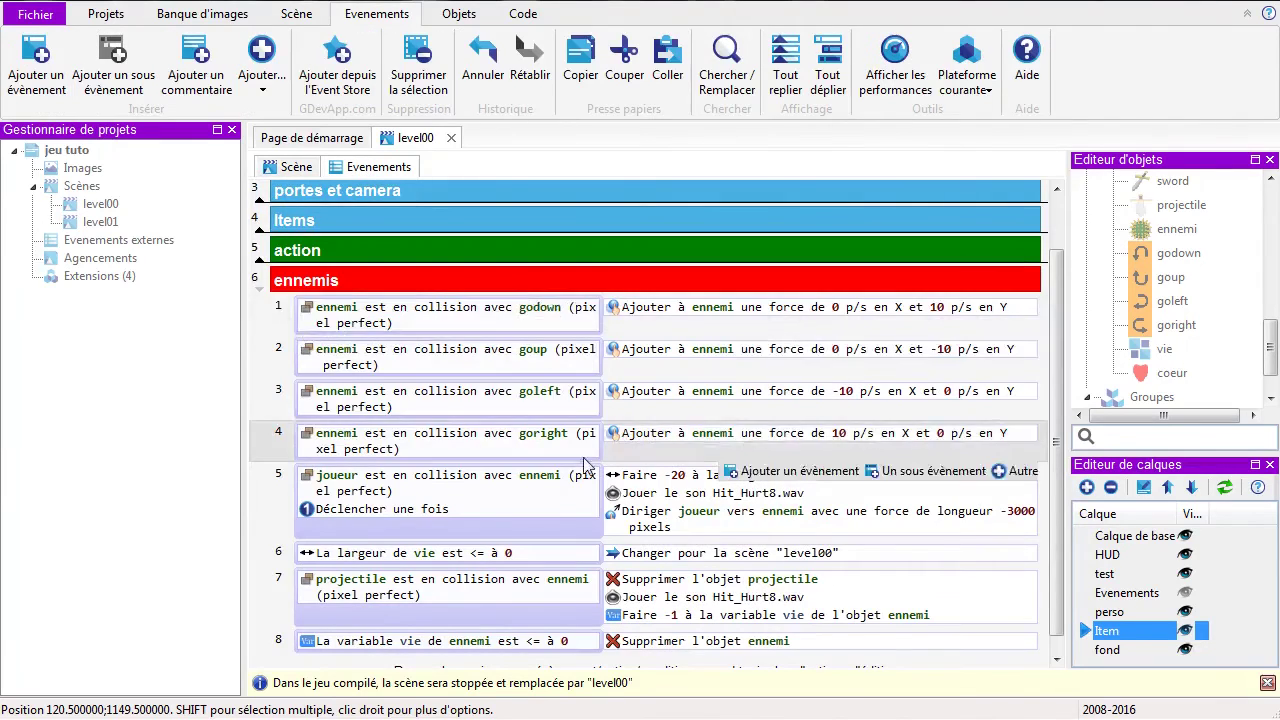
{"action": "left_click", "coordinate": [260, 230]}
{"action": "left_click", "coordinate": [268, 387]}
{"action": "left_click", "coordinate": [278, 440]}
{"action": "left_click", "coordinate": [276, 393]}
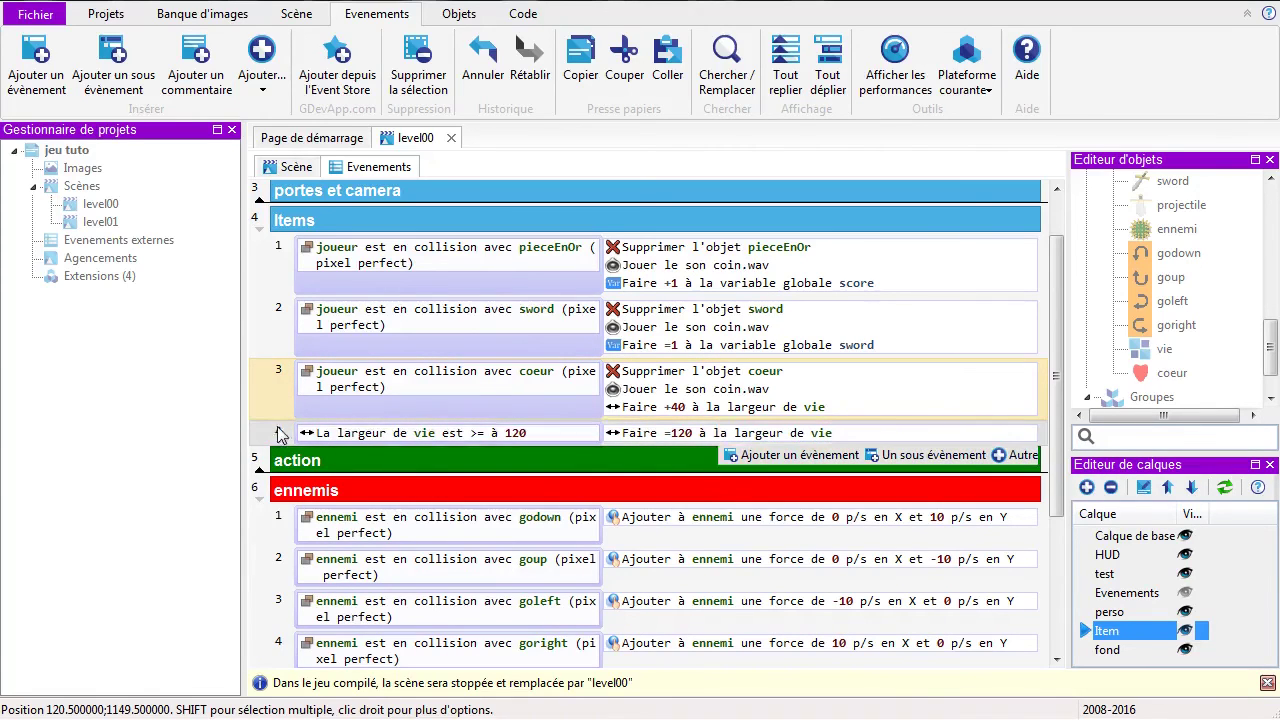
{"action": "left_click", "coordinate": [279, 441]}
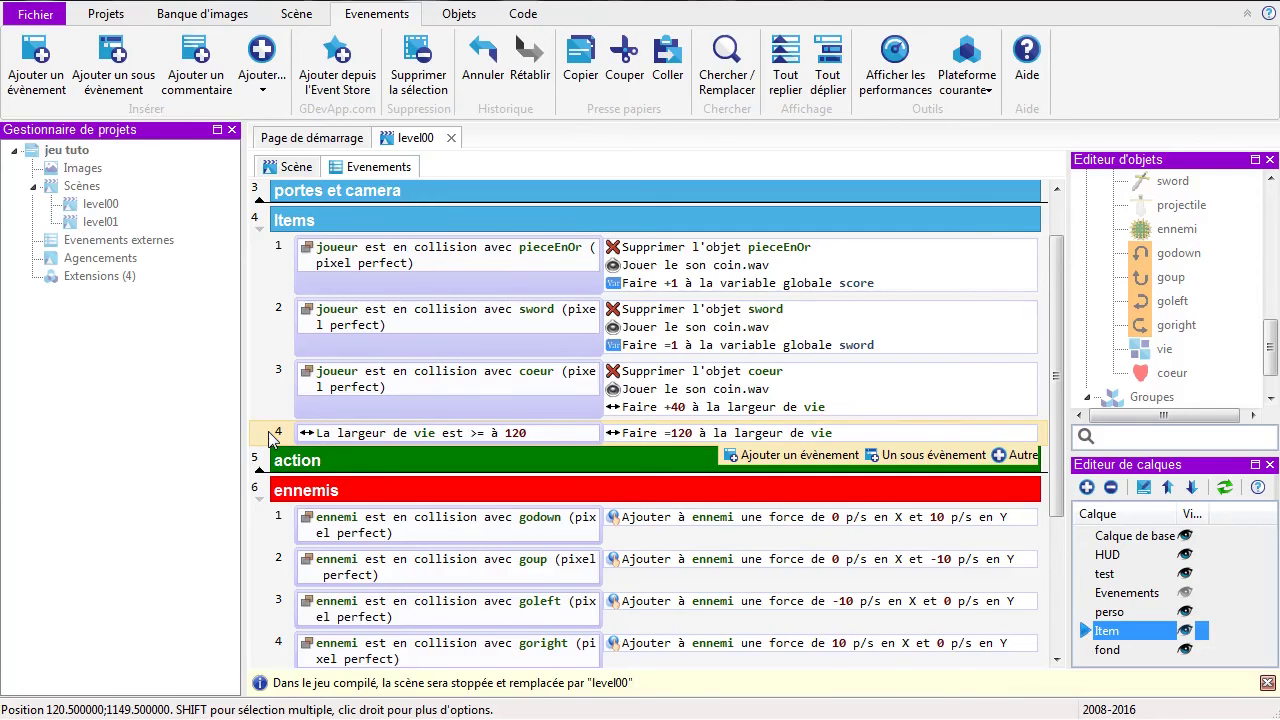
{"action": "left_click", "coordinate": [262, 230]}
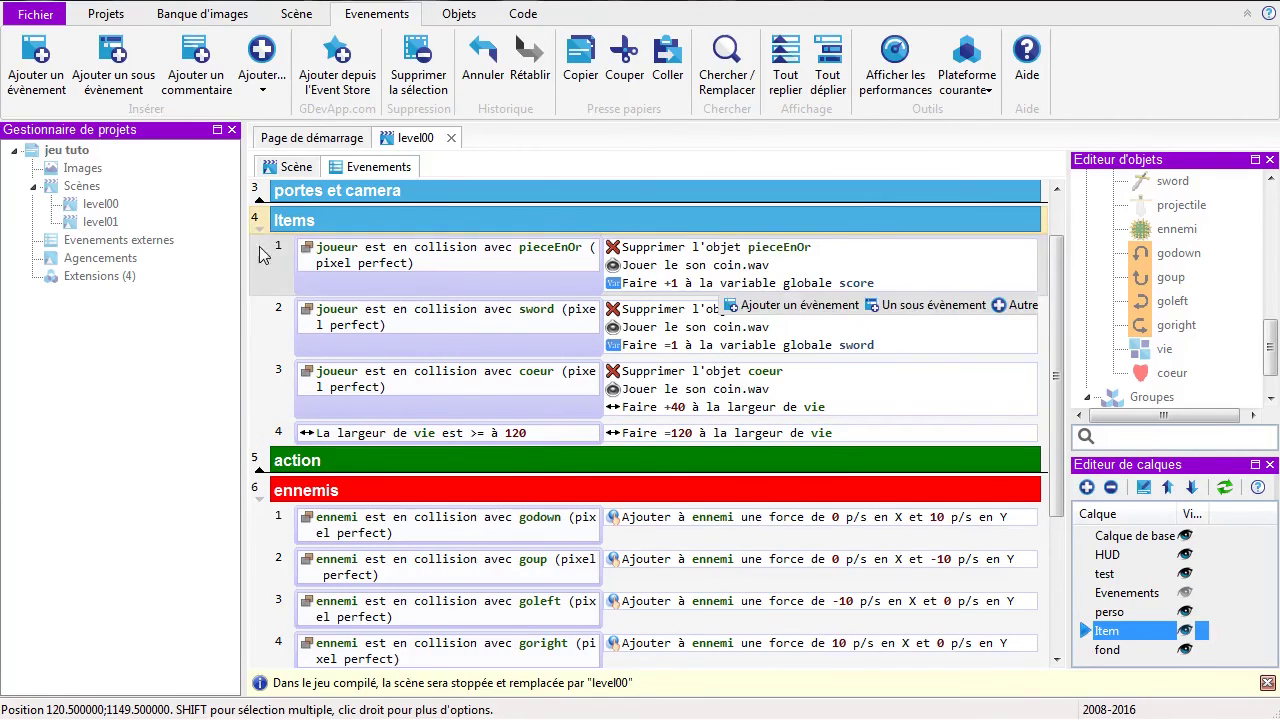
{"action": "left_click", "coordinate": [259, 230]}
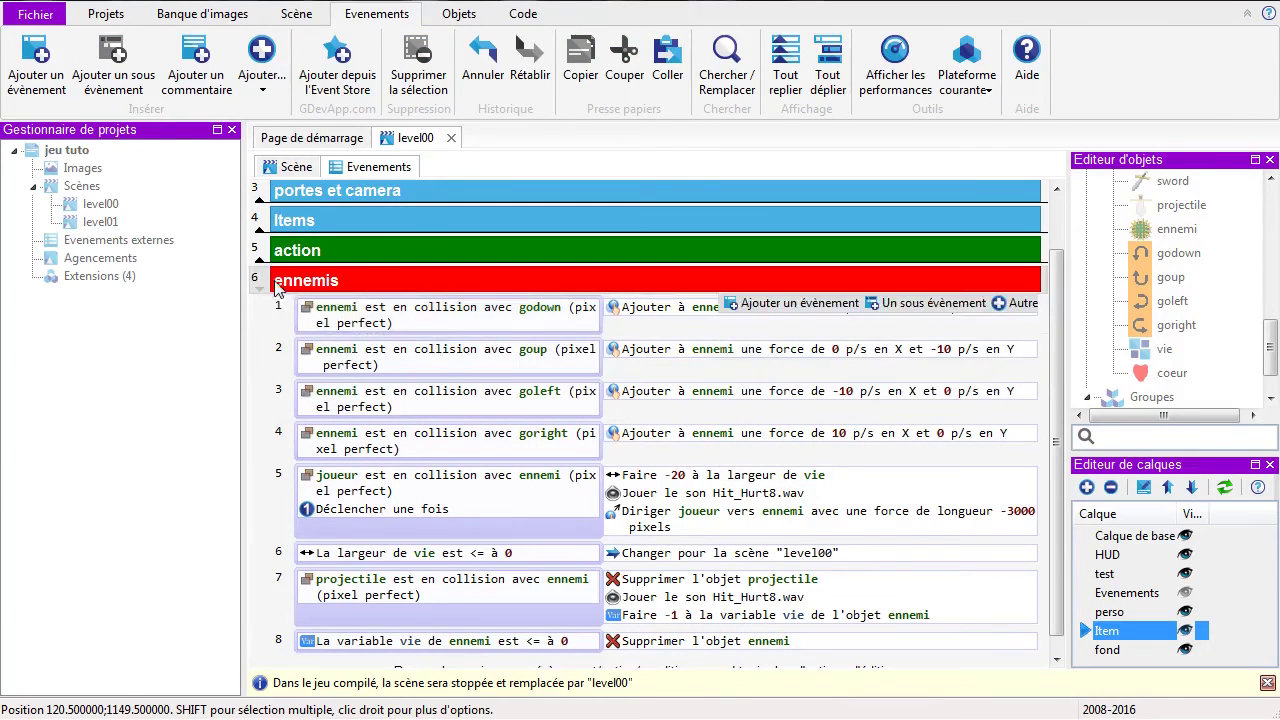
Step: Review the ennemis group's events and the parameters of the force action directing joueur towards ennemi, without changing them
{"action": "scroll", "coordinate": [420, 345], "scroll_direction": "up", "scroll_amount": 2}
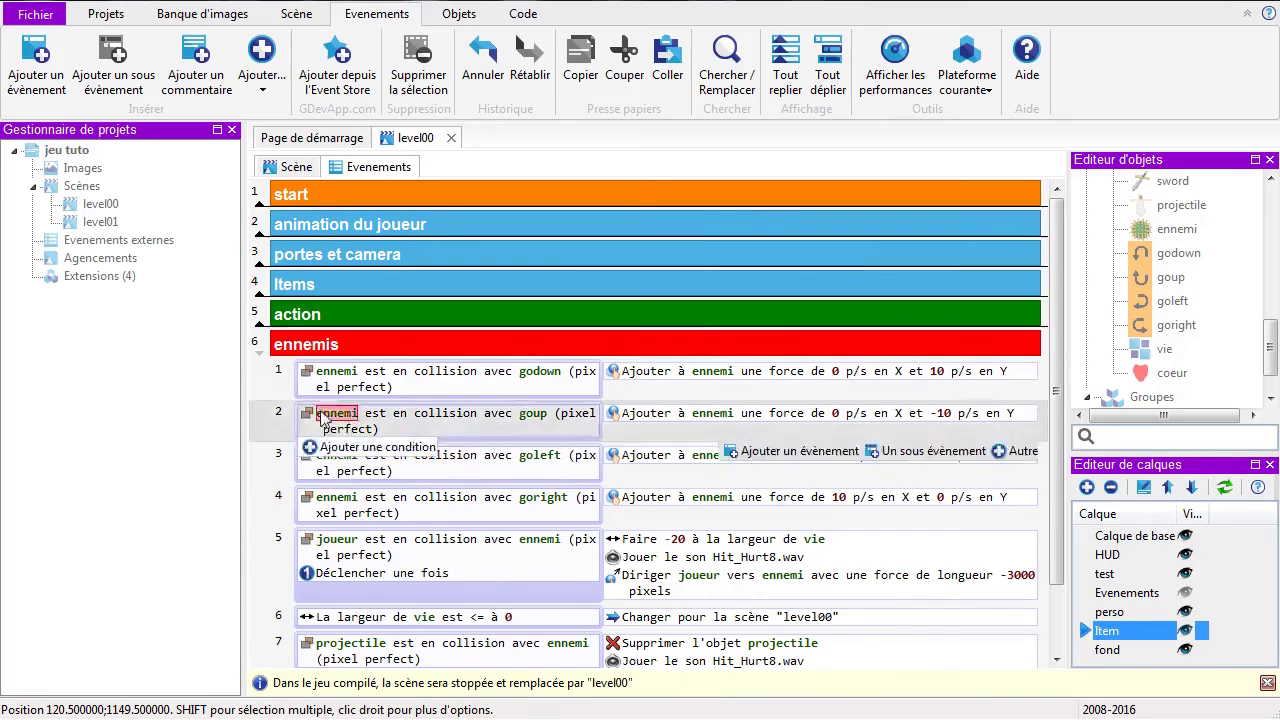
{"action": "scroll", "coordinate": [310, 510], "scroll_direction": "down", "scroll_amount": 2}
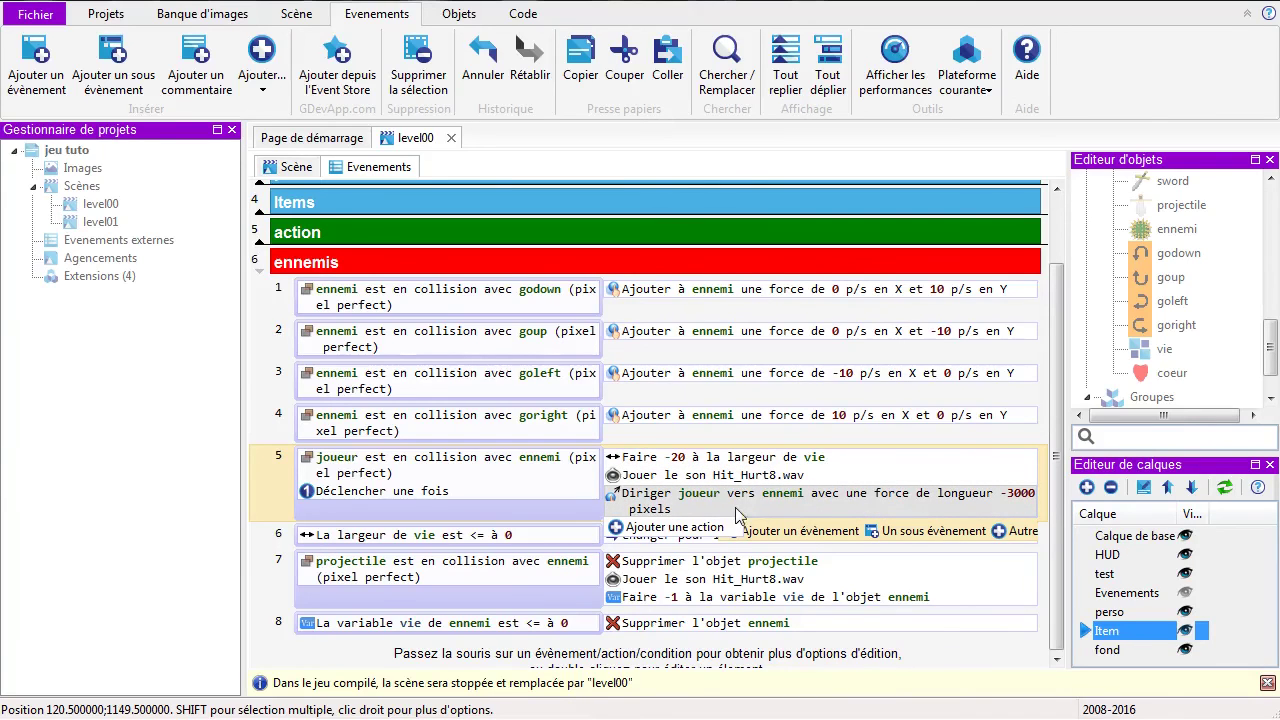
{"action": "double_click", "coordinate": [879, 505]}
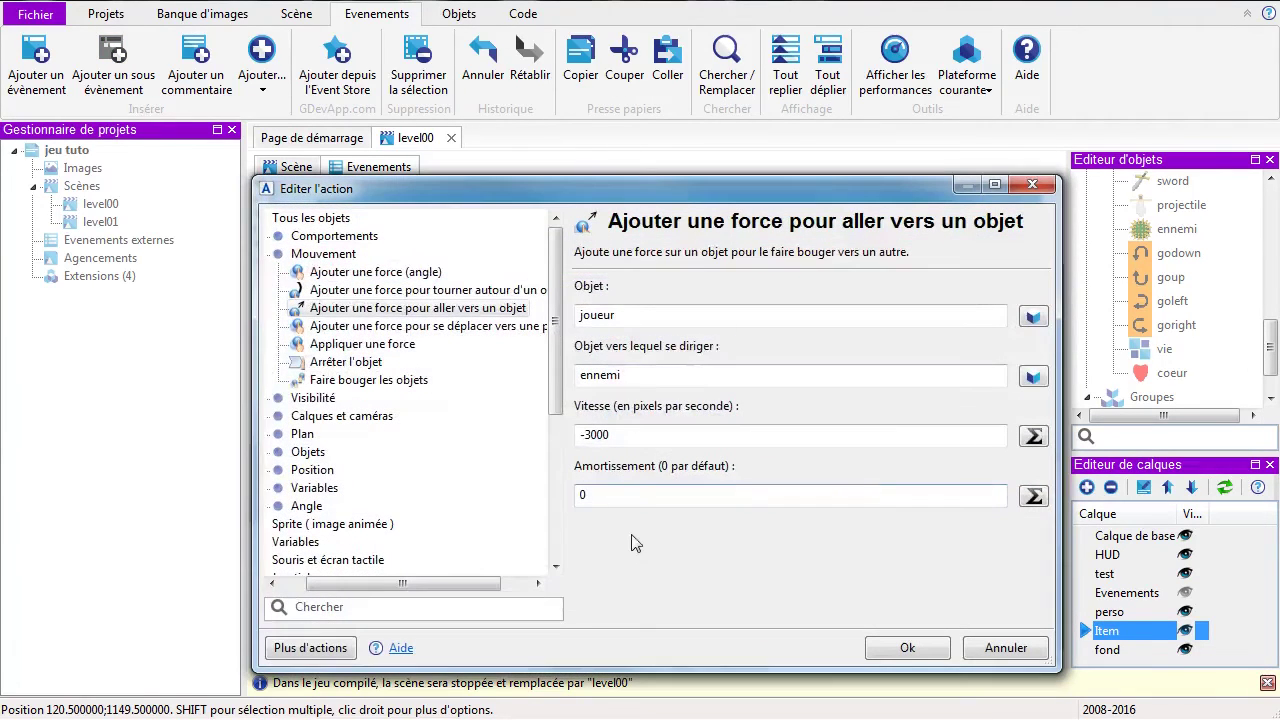
{"action": "left_click", "coordinate": [643, 494]}
{"action": "left_click", "coordinate": [652, 434]}
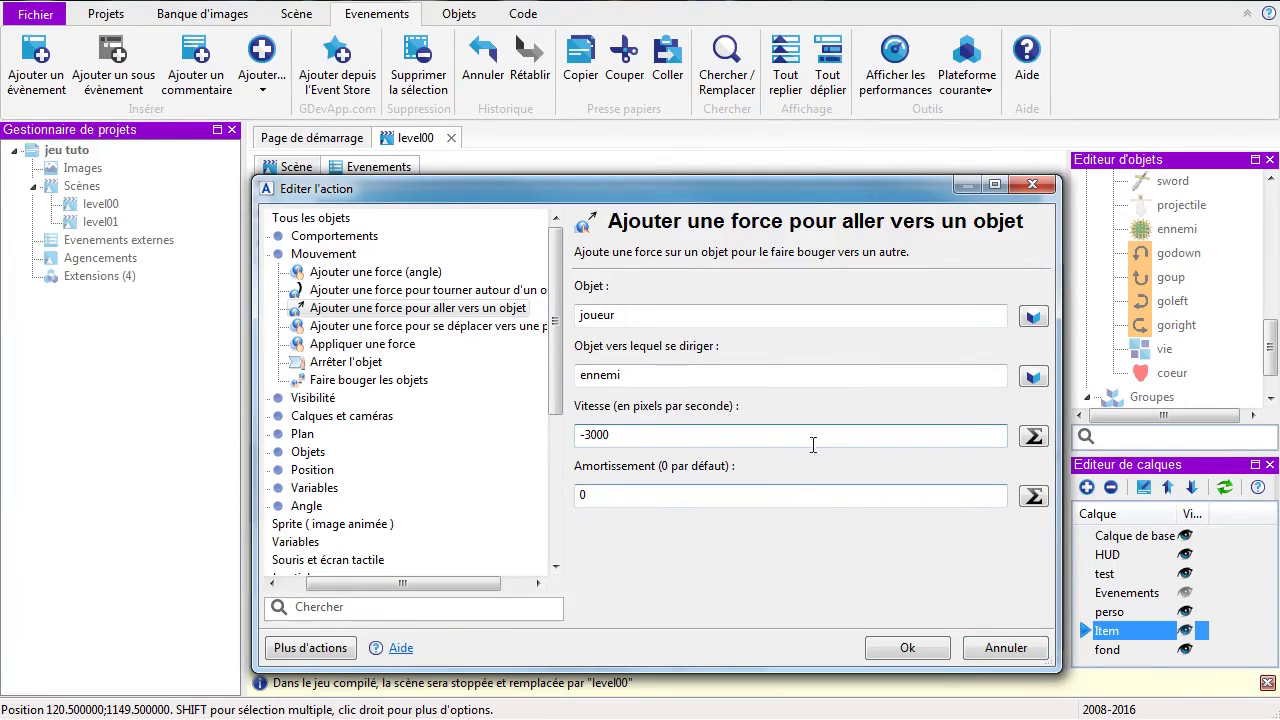
{"action": "left_click", "coordinate": [1036, 650]}
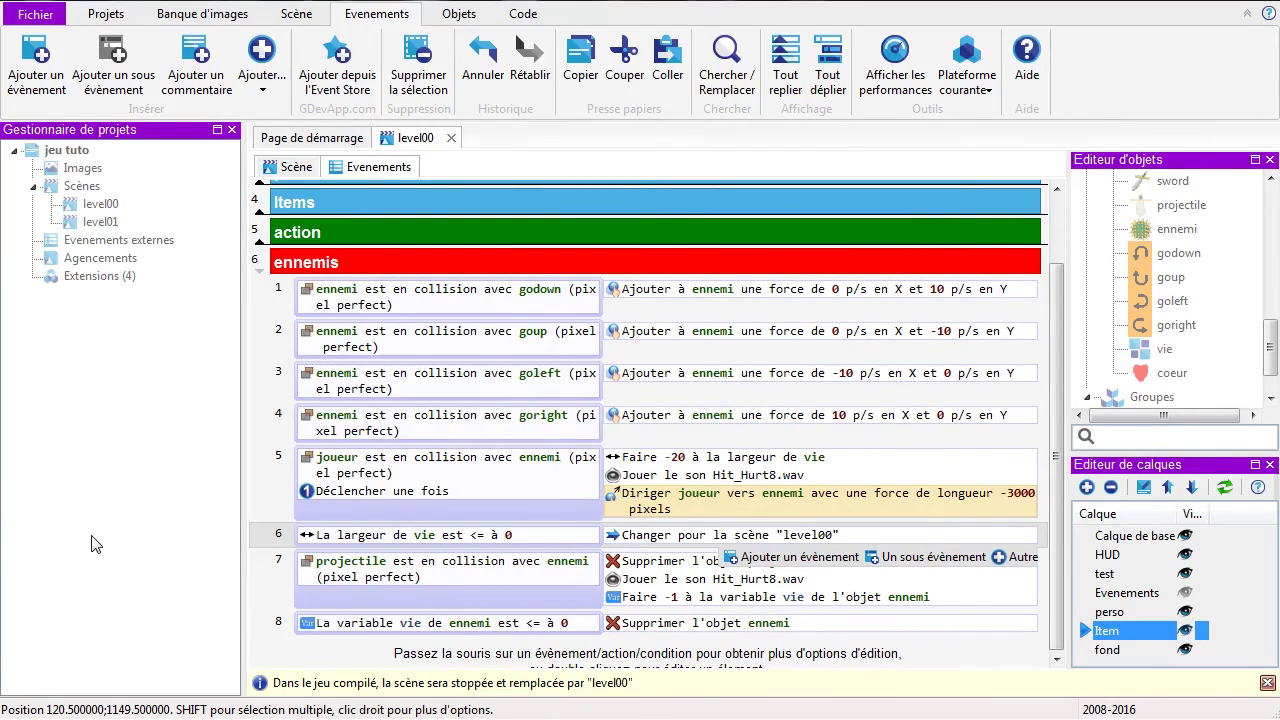
Step: Stop the level00 preview and return to the scene's events
{"action": "left_click", "coordinate": [290, 16]}
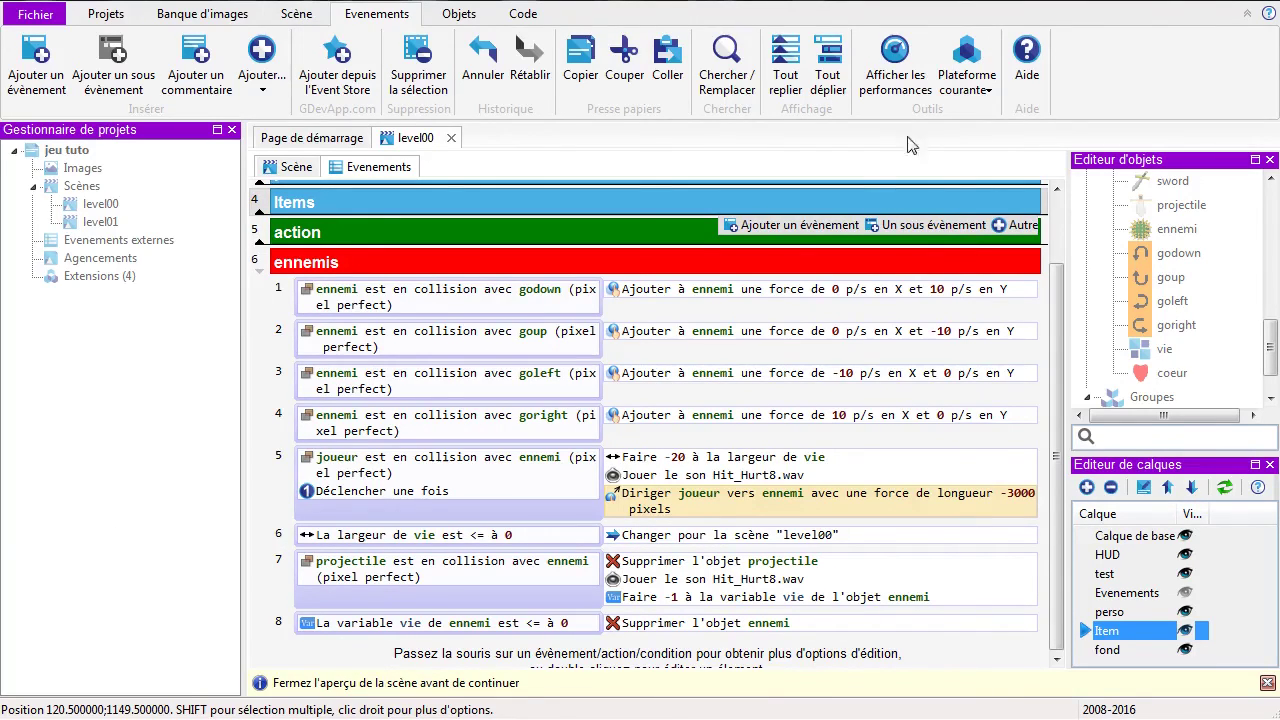
{"action": "left_click", "coordinate": [298, 167]}
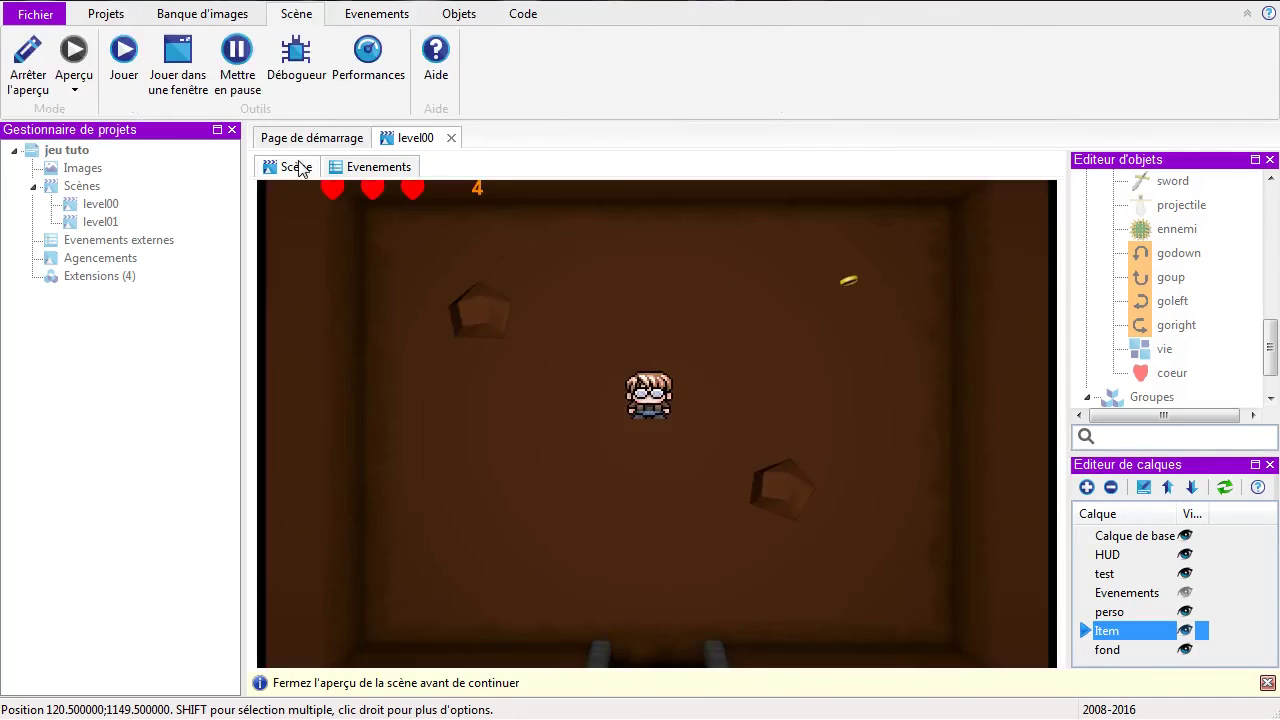
{"action": "left_click", "coordinate": [27, 70]}
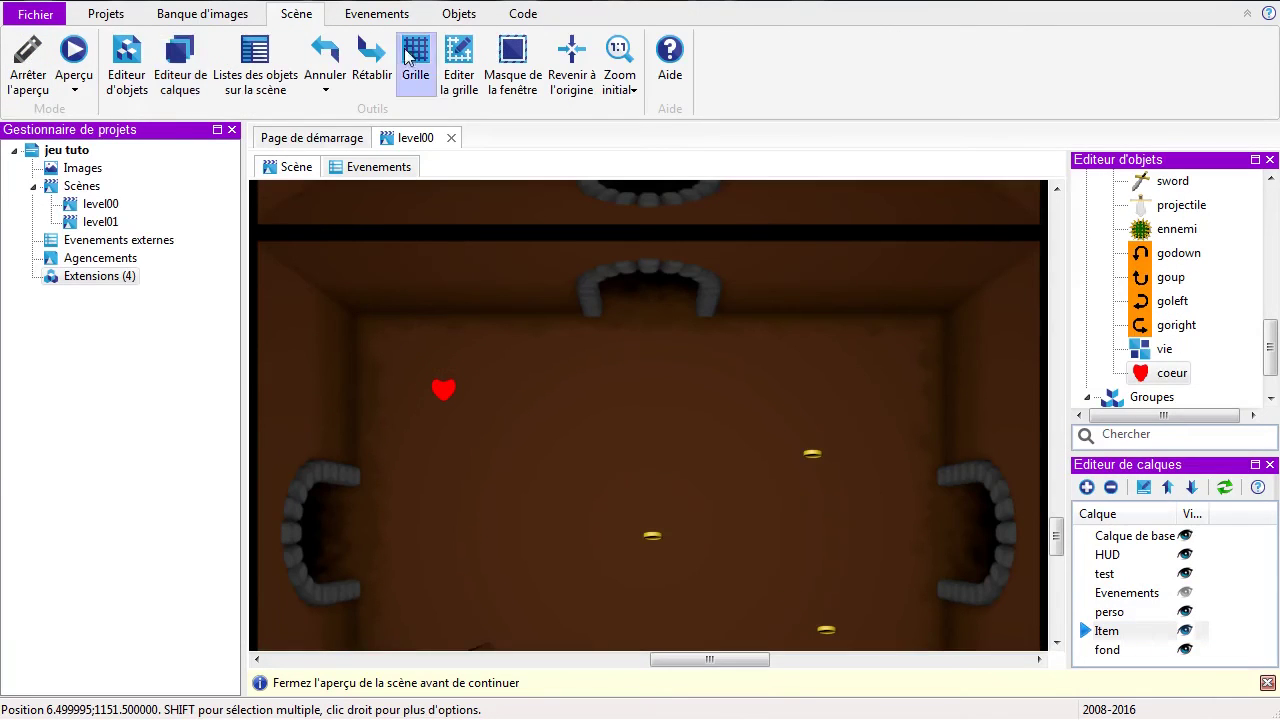
{"action": "left_click", "coordinate": [355, 13]}
{"action": "left_click", "coordinate": [410, 168]}
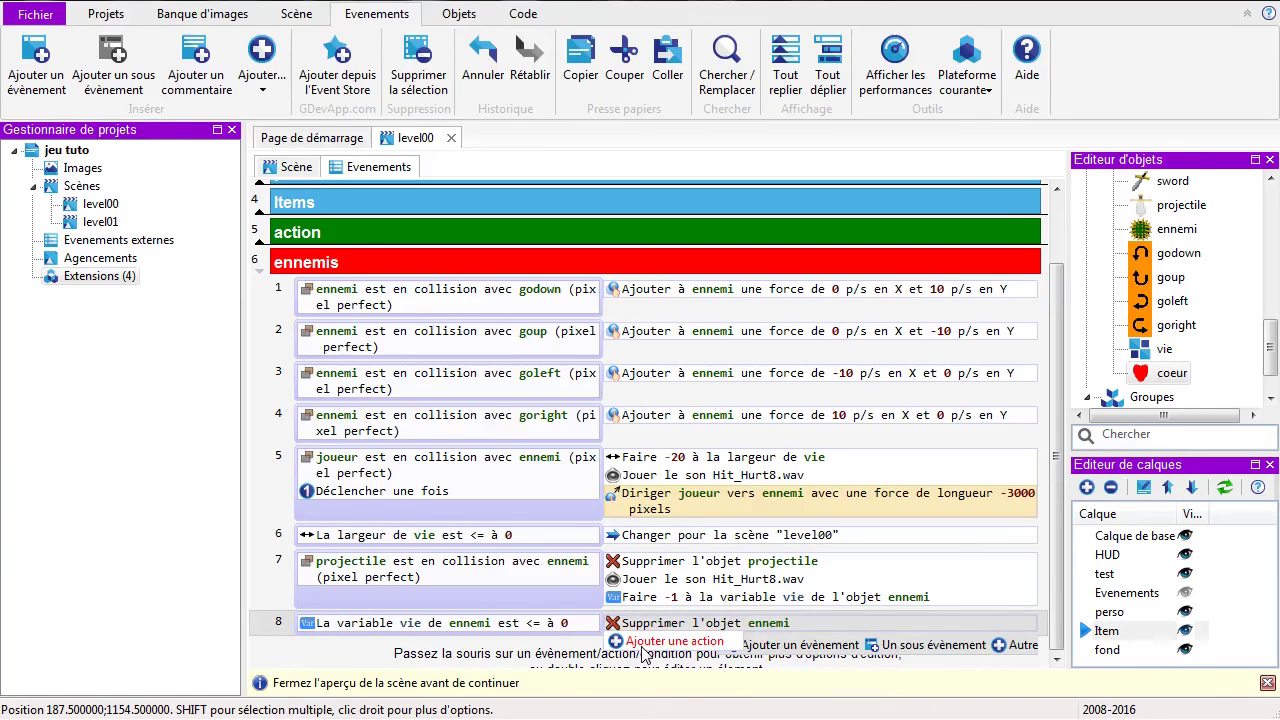
Step: Show the level00 scene layout from its origin at 50% zoom
{"action": "left_click", "coordinate": [293, 167]}
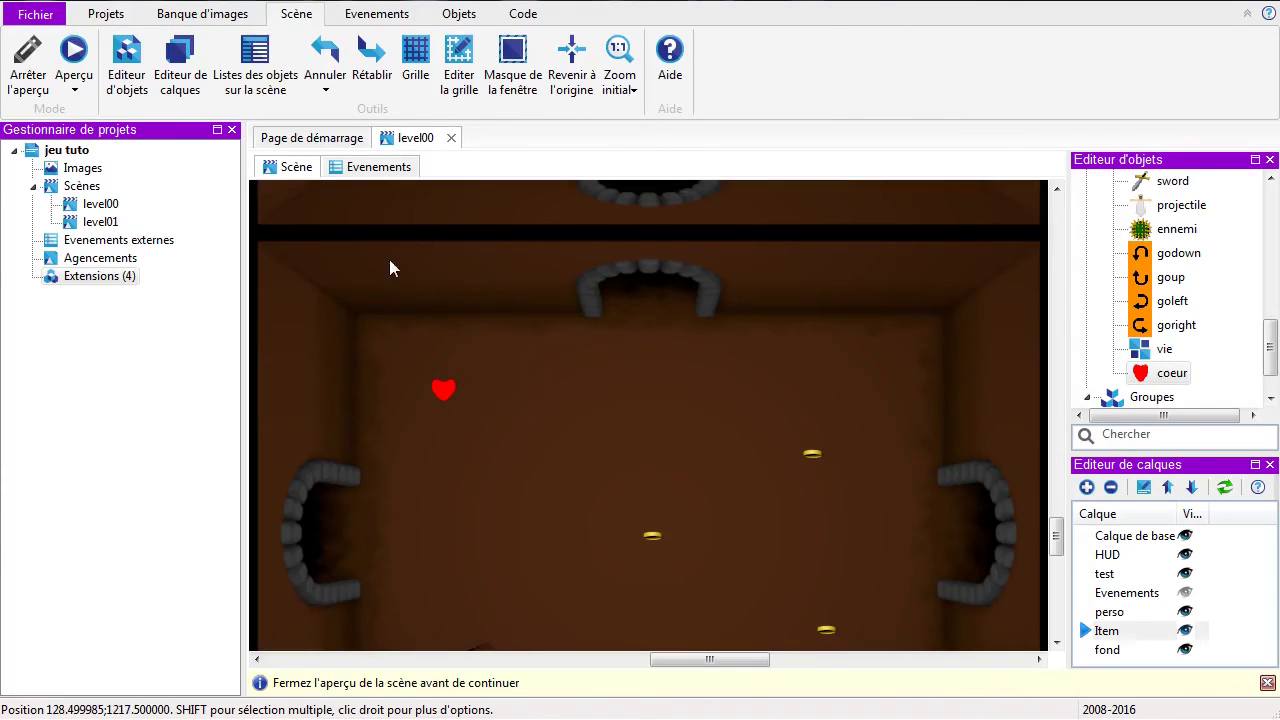
{"action": "left_click", "coordinate": [571, 58]}
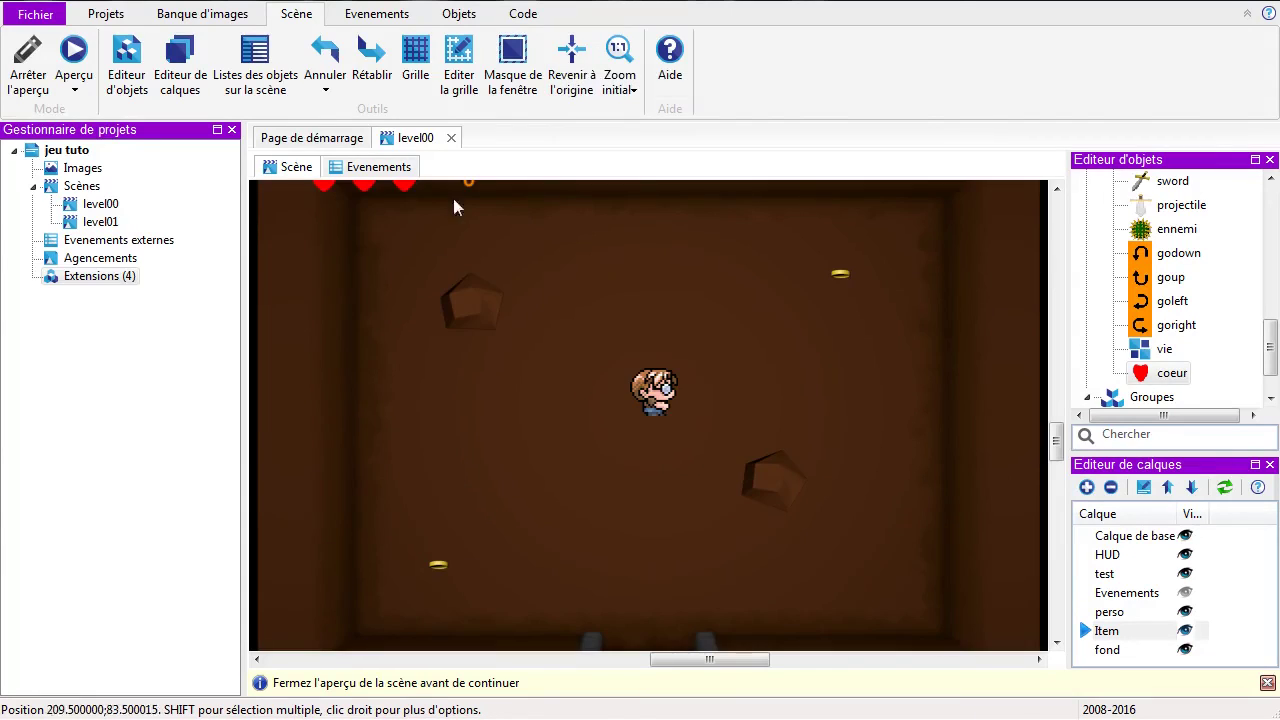
{"action": "scroll", "coordinate": [1056, 434], "scroll_direction": "up", "scroll_amount": 3}
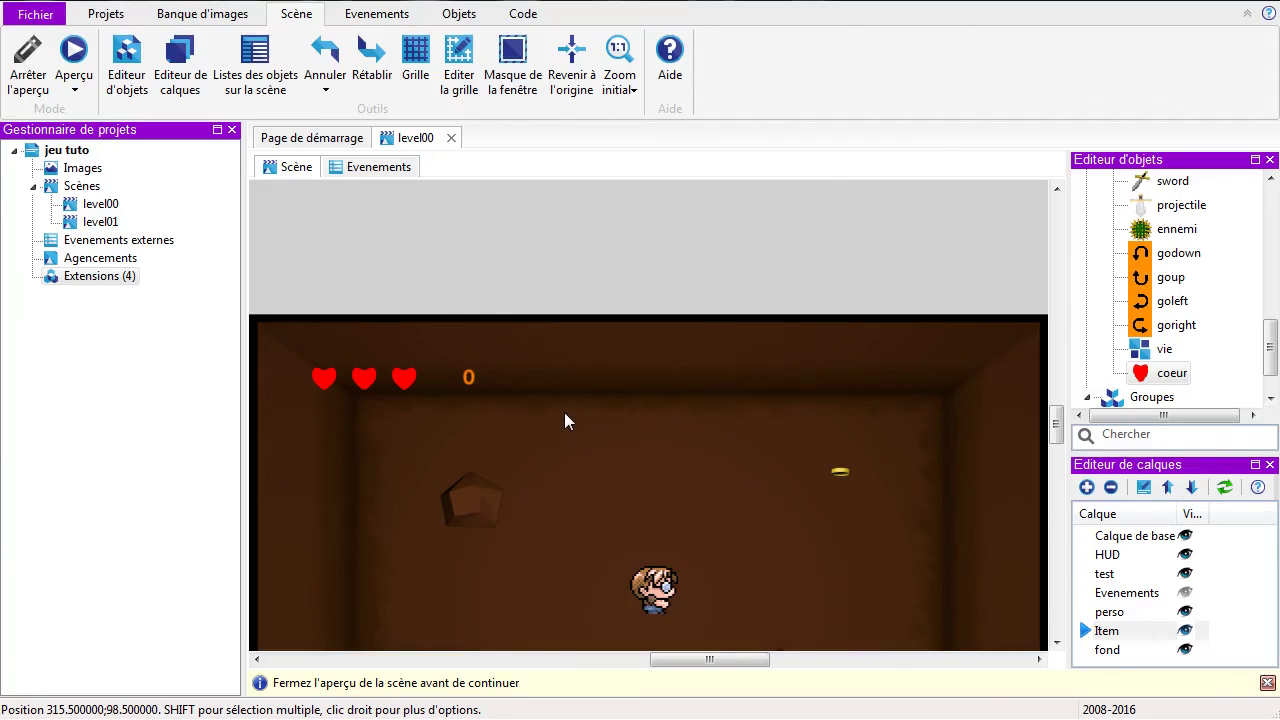
{"action": "scroll", "coordinate": [1055, 414], "scroll_direction": "down", "scroll_amount": 3}
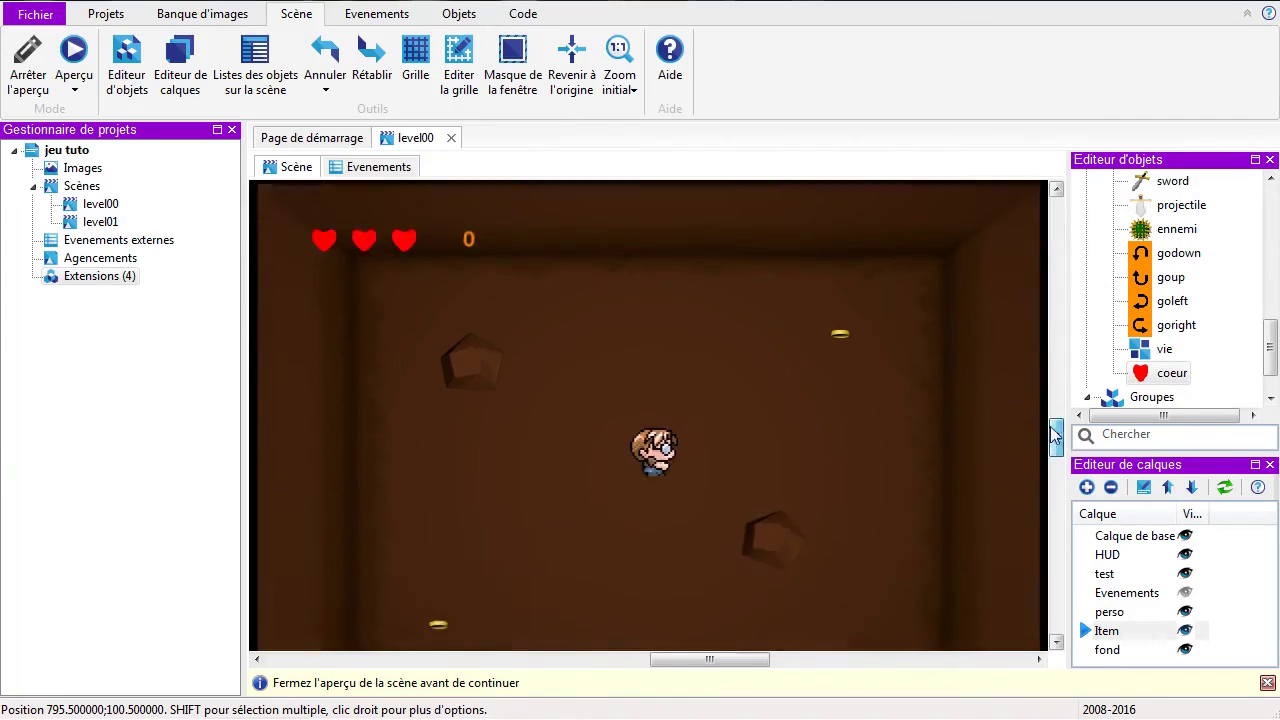
{"action": "left_click", "coordinate": [621, 84]}
{"action": "left_click", "coordinate": [645, 176]}
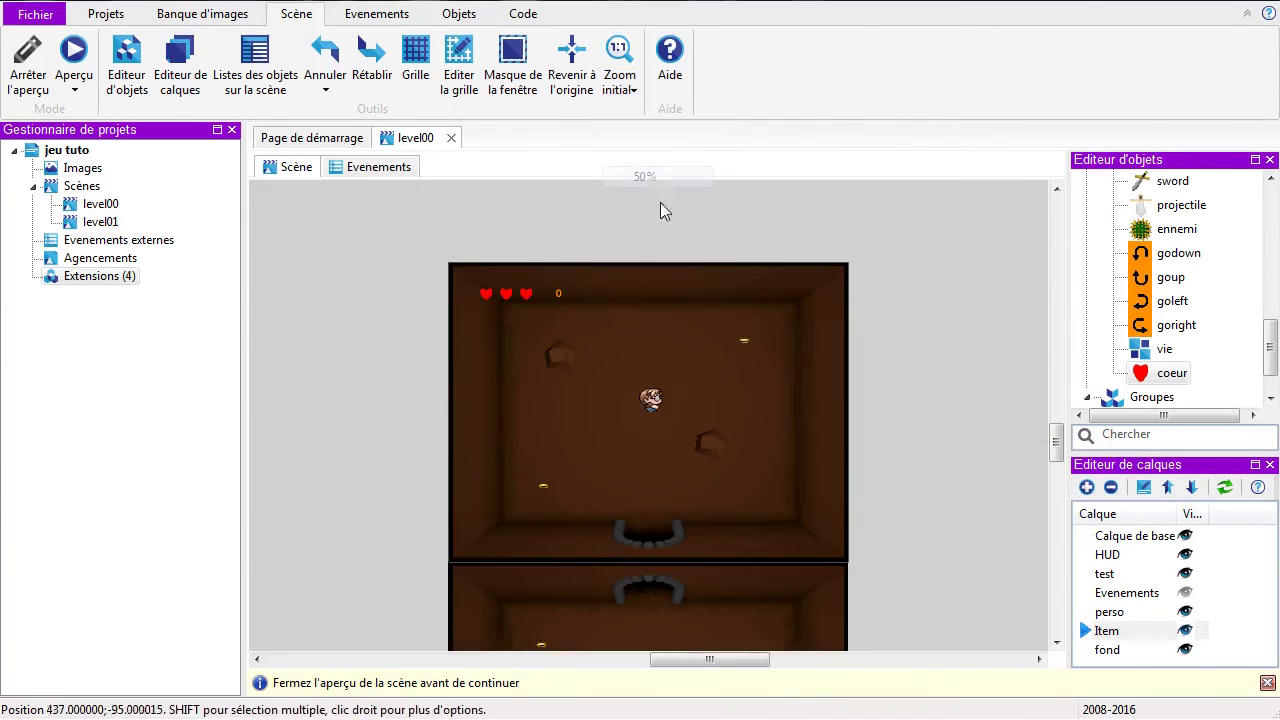
Step: Go through the godown, goup, goleft, goright, ennemi and vie objects in the level00 object list
{"action": "left_click", "coordinate": [1160, 260]}
{"action": "left_click", "coordinate": [1152, 281]}
{"action": "left_click", "coordinate": [1150, 301]}
{"action": "left_click", "coordinate": [1141, 325]}
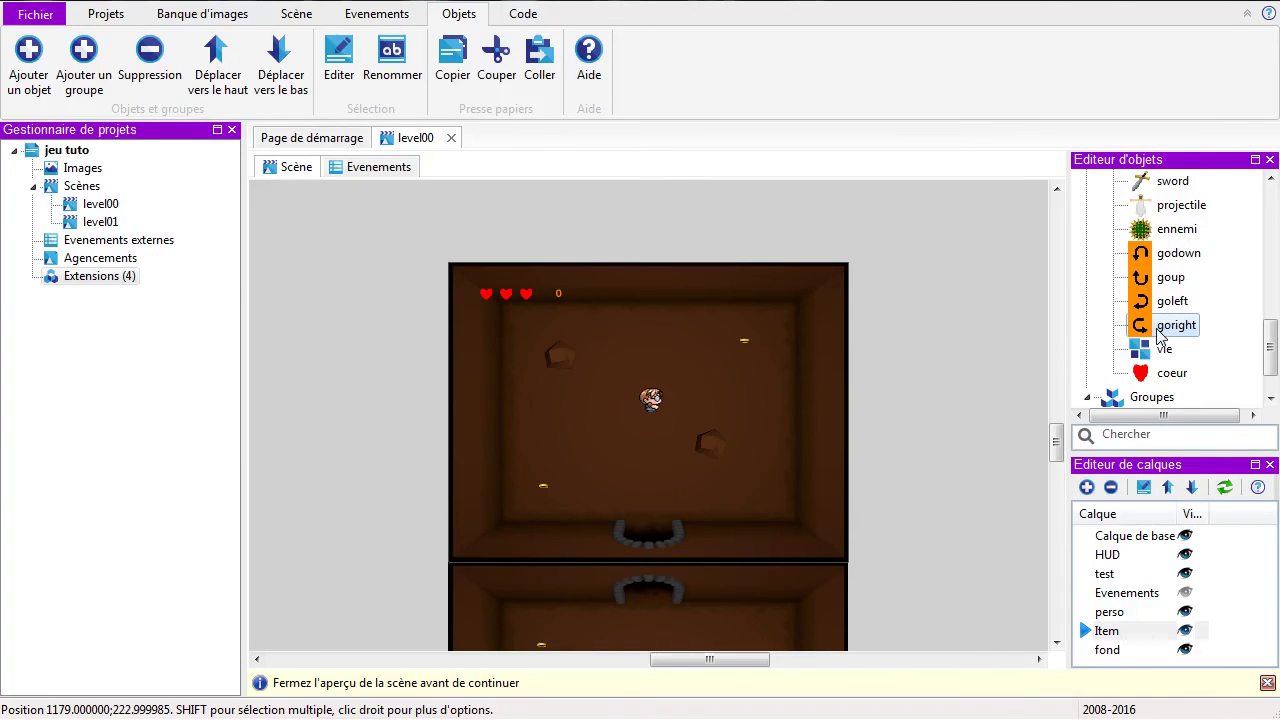
{"action": "left_click", "coordinate": [1176, 232]}
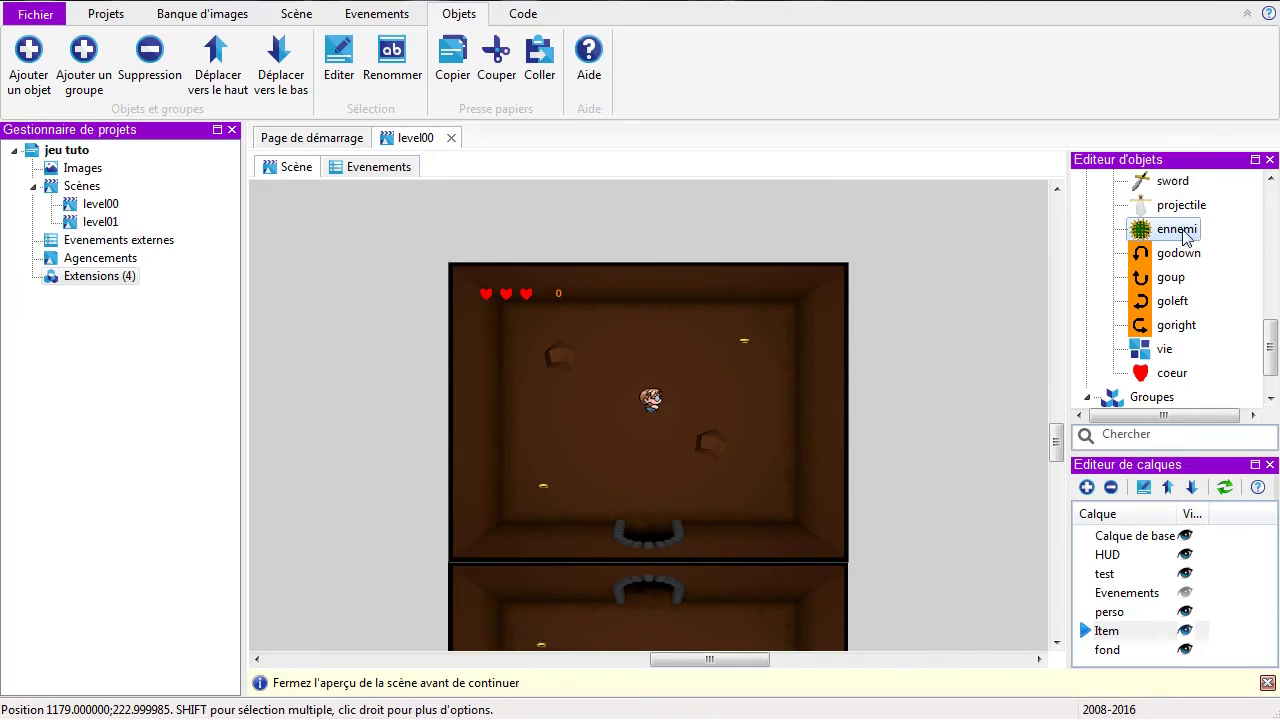
{"action": "left_click", "coordinate": [1152, 357]}
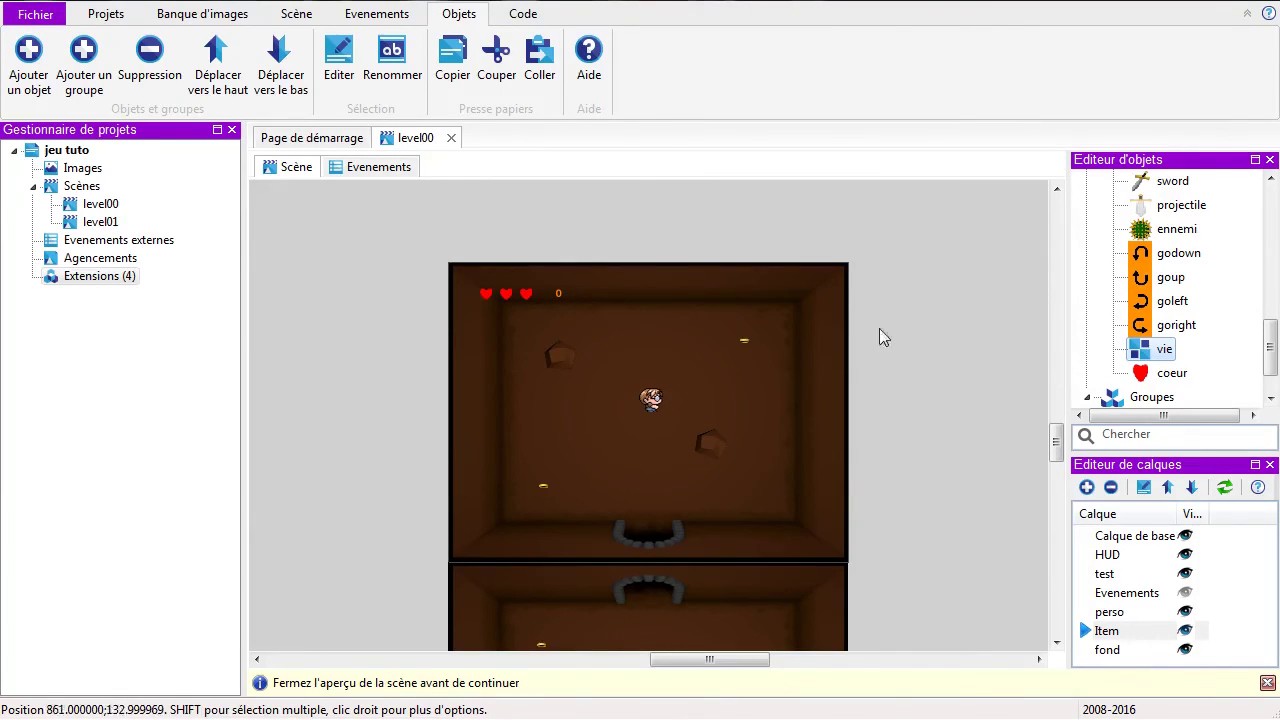
Step: Review the ennemis events once more, return to the level00 scene layout and dismiss the preview notification
{"action": "left_click", "coordinate": [371, 170]}
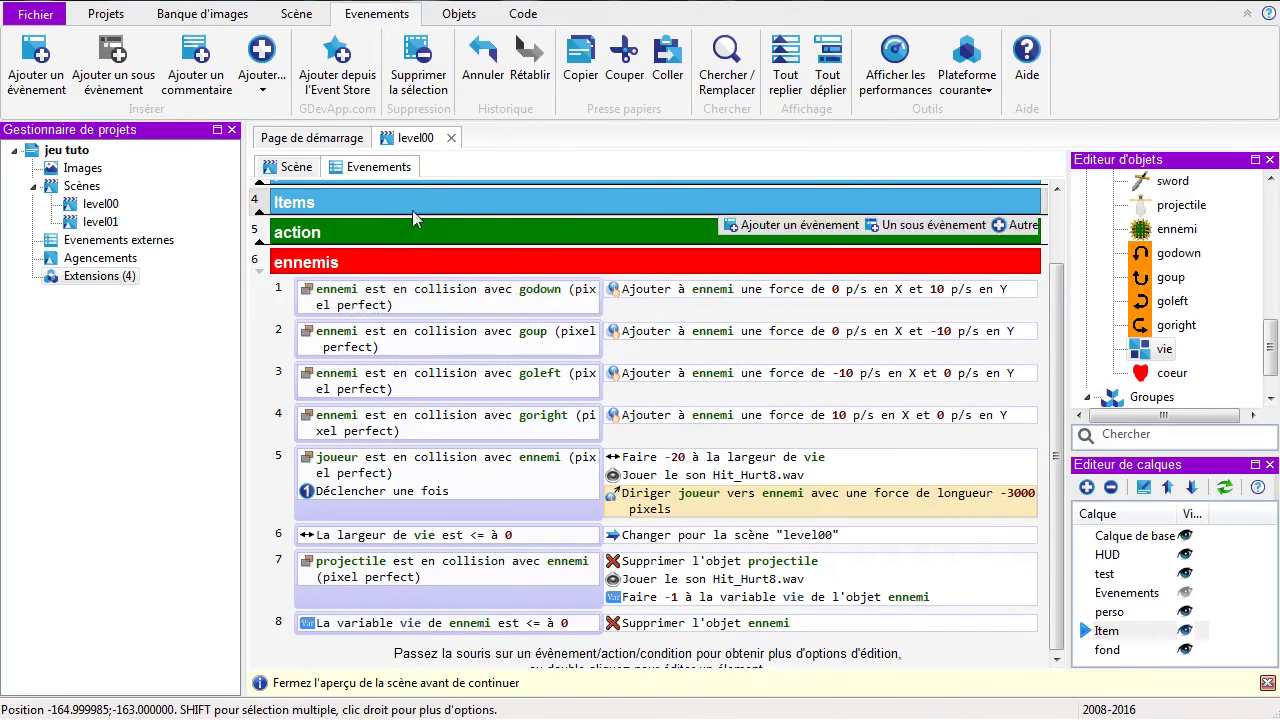
{"action": "left_click", "coordinate": [296, 167]}
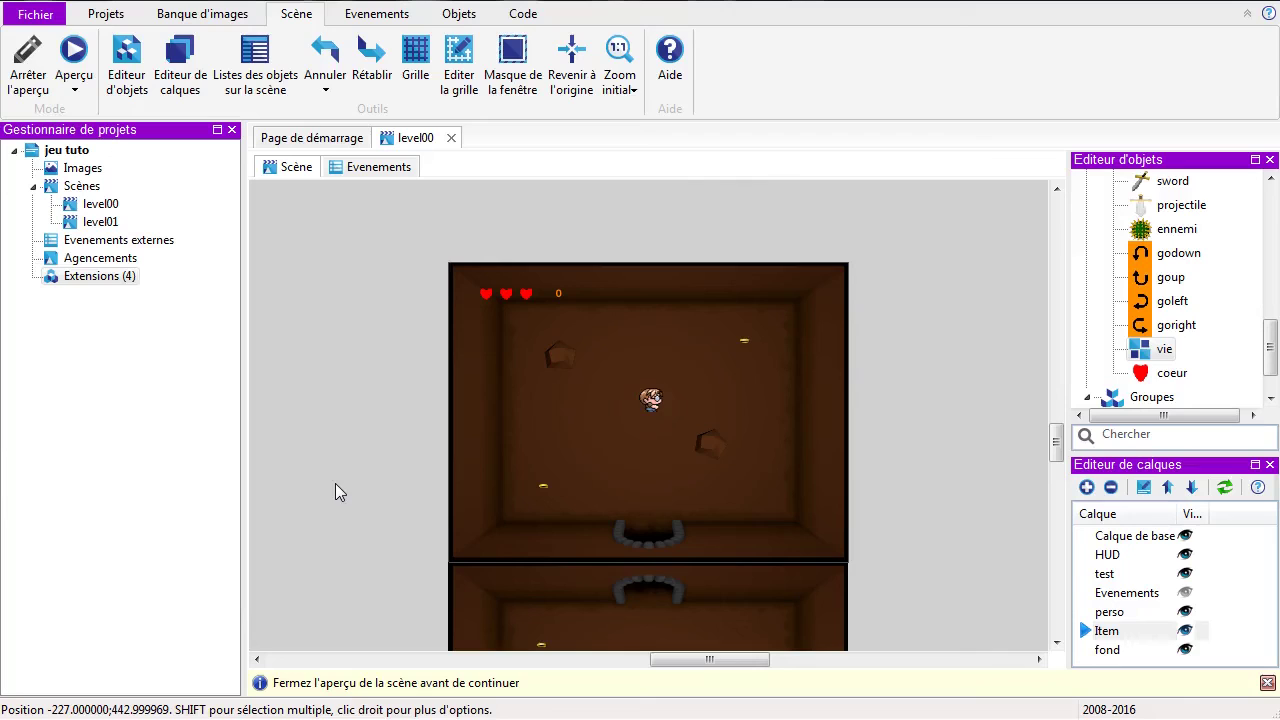
{"action": "left_click", "coordinate": [1267, 683]}
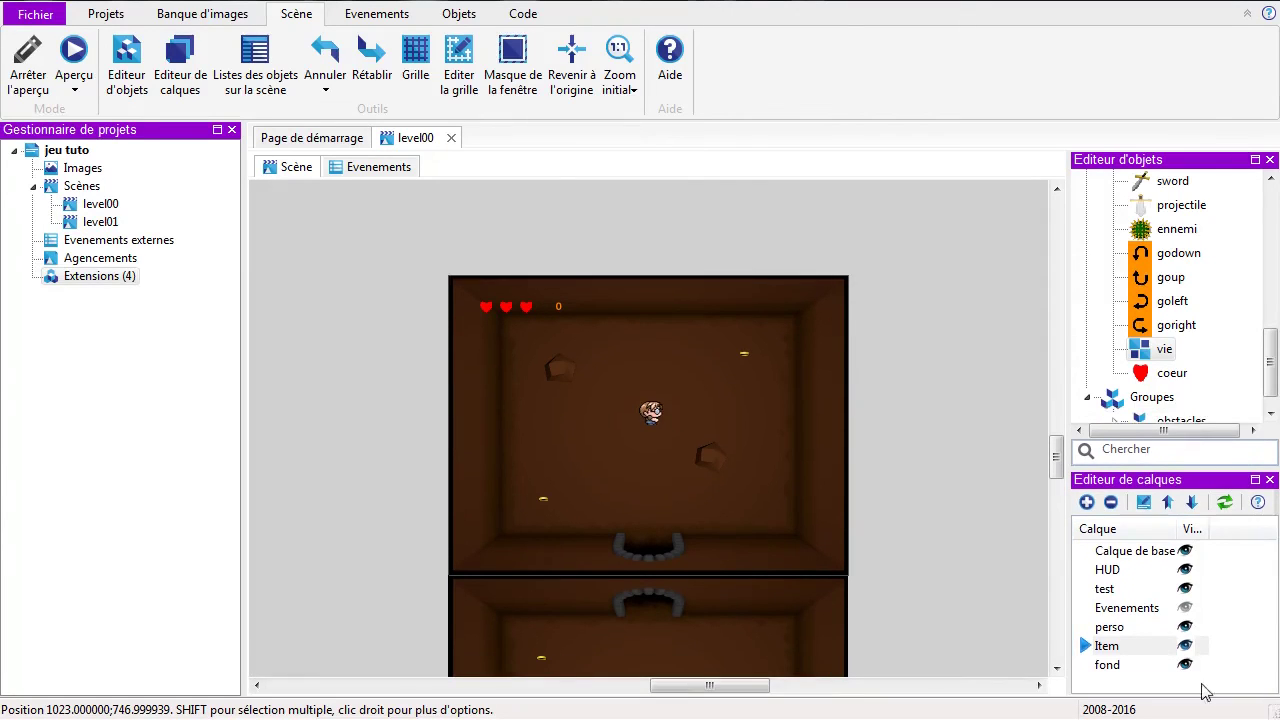